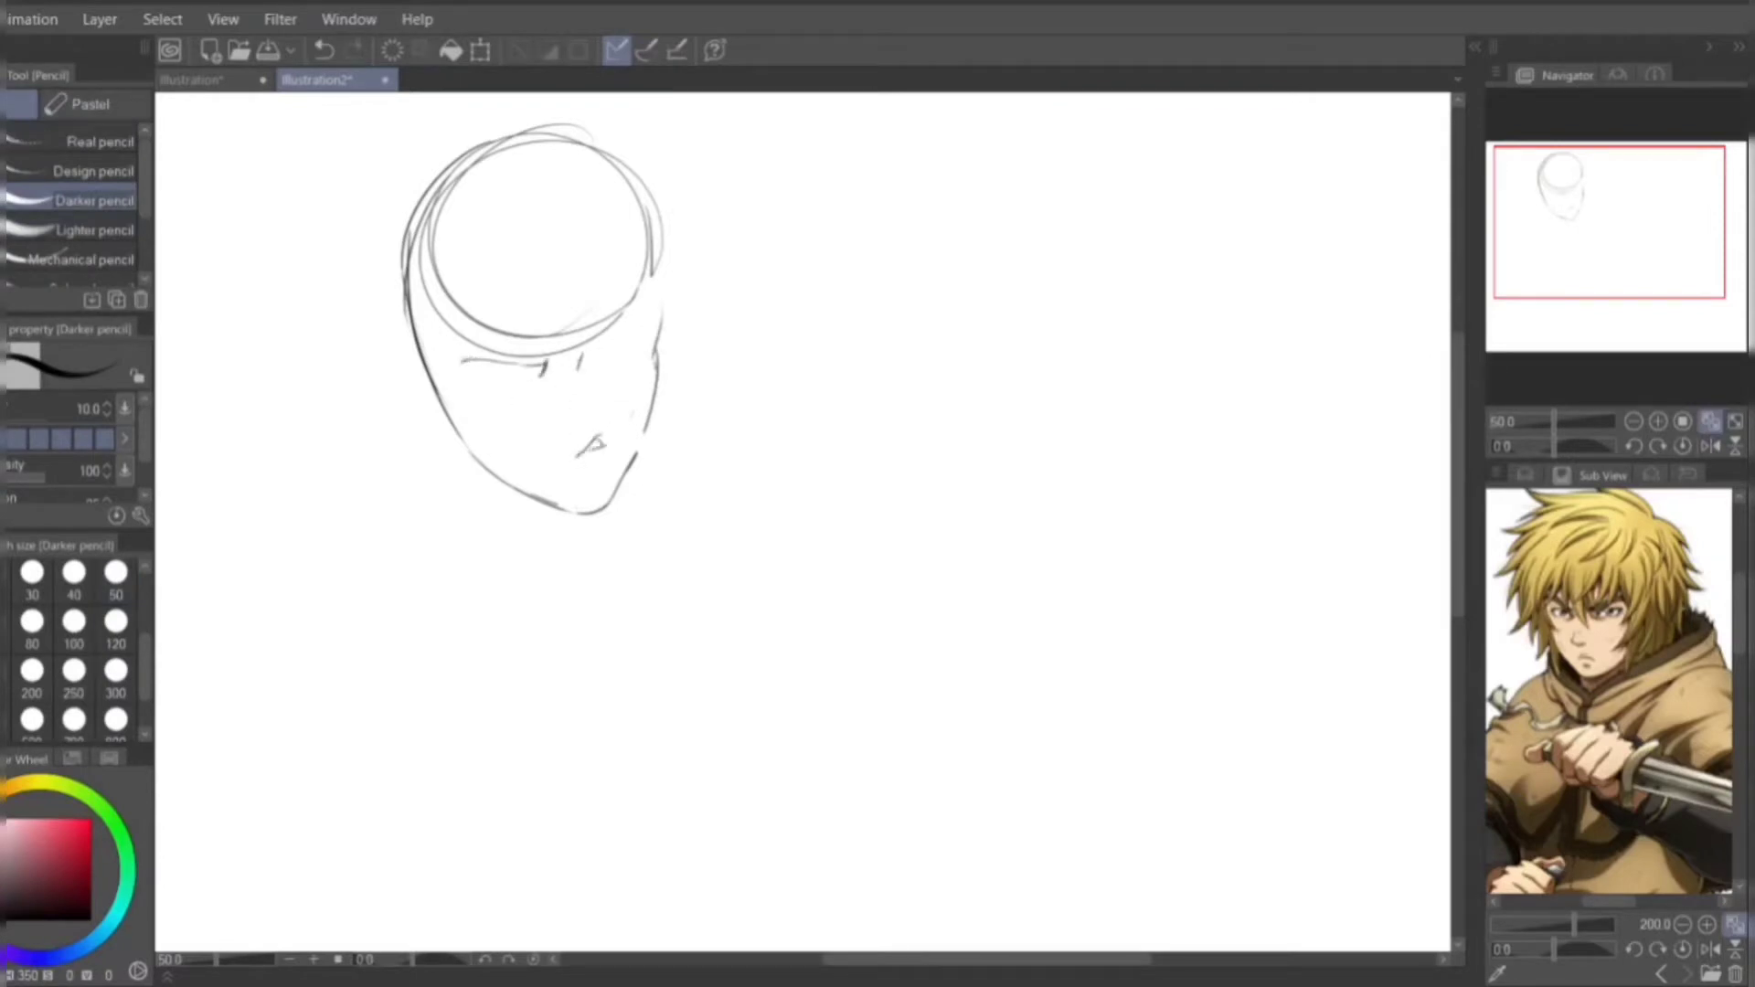
- Erase the construction circle and the old eye lines inside the head outline with the Hard eraser
key(ctrl+z)
key(e)
mouse_move(490, 275)
mouse_down()
mouse_move(617, 294)
mouse_move(633, 217)
mouse_up()
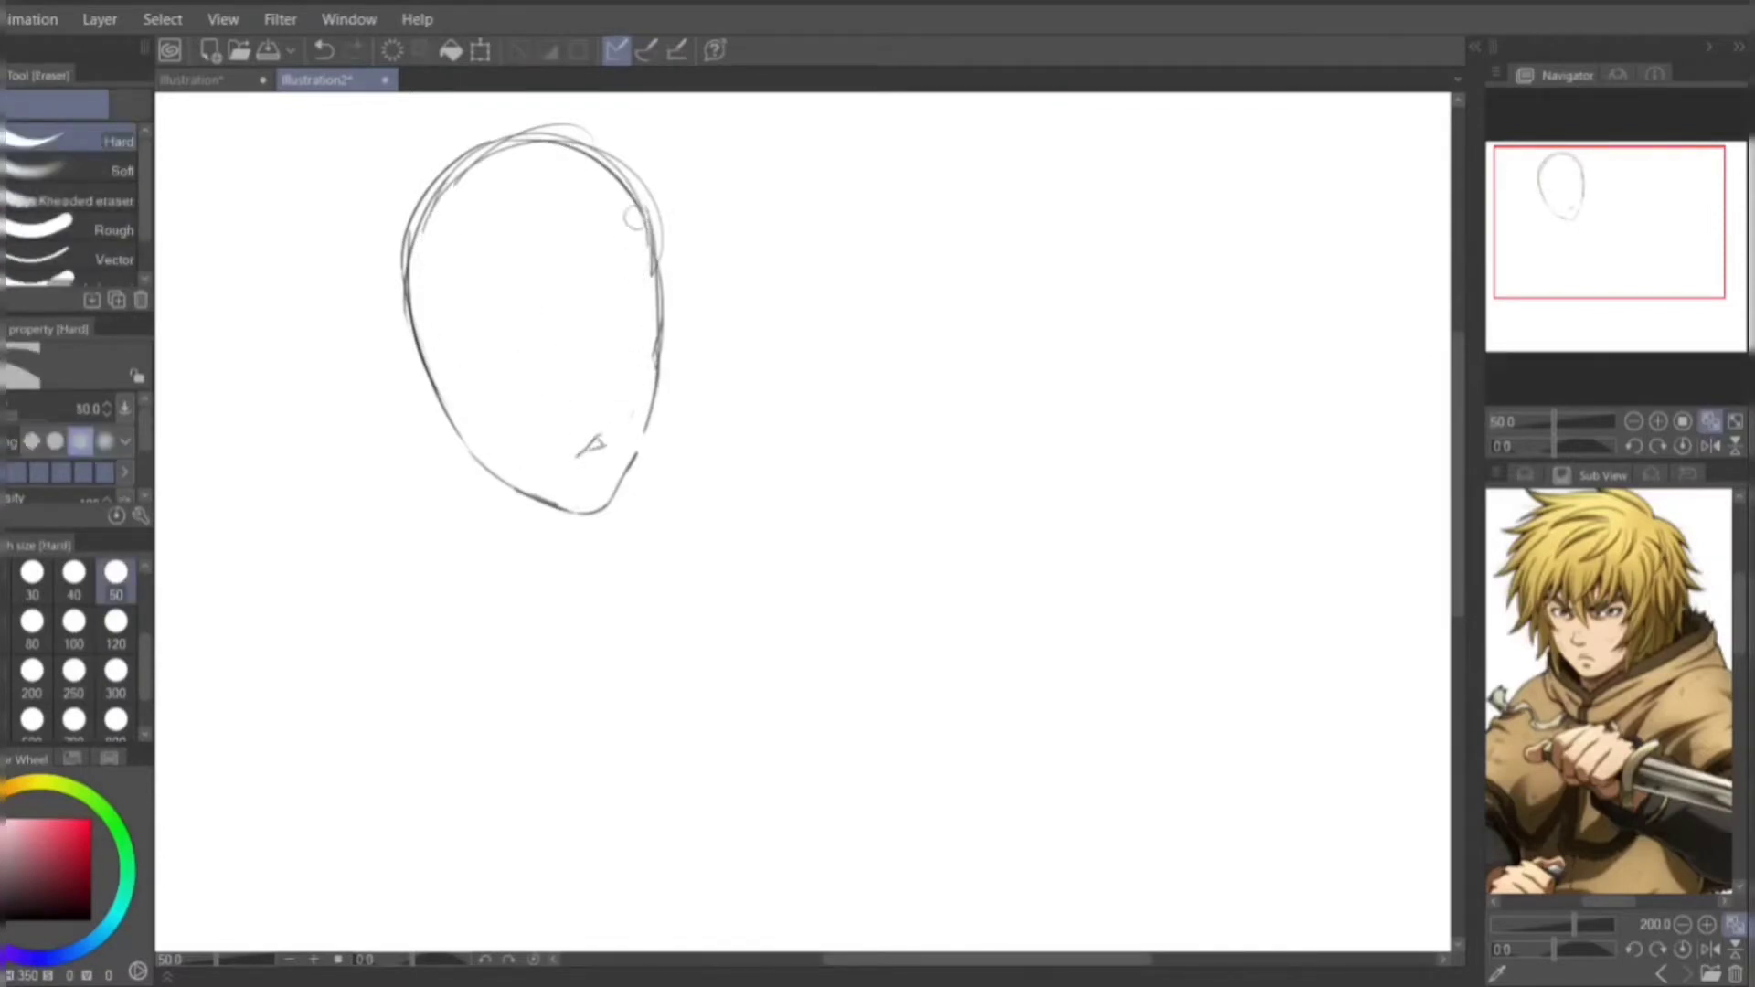
- Sketch the near eye with the Darker pencil, then lasso it and rotate and reposition it on the face
key(p)
mouse_move(509, 348)
mouse_down()
mouse_move(527, 354)
mouse_move(485, 393)
mouse_up()
key(ctrl+z)
key(m)
key(ctrl+t)
drag(581, 429, 593, 462)
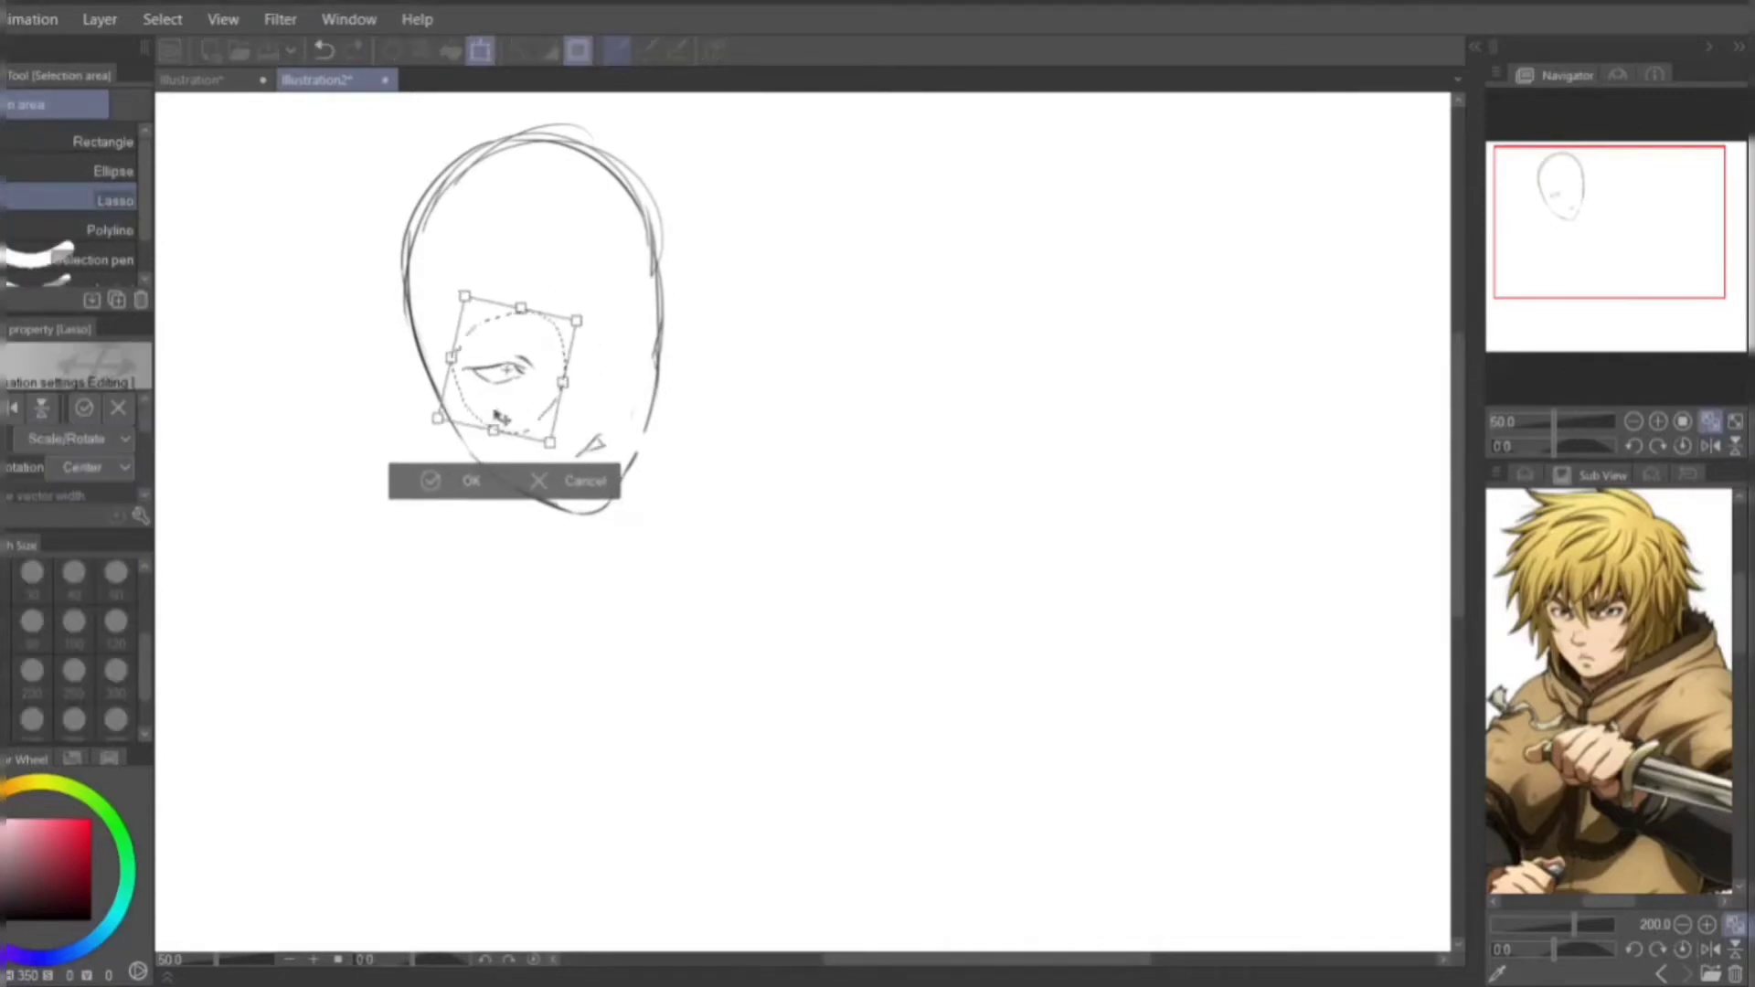
key(Return)
key(ctrl+d)
- Sketch the far eye at a matching slant and add irises to both eyes, cleaning up stray lines
key(p)
key(p)
drag(590, 364, 616, 339)
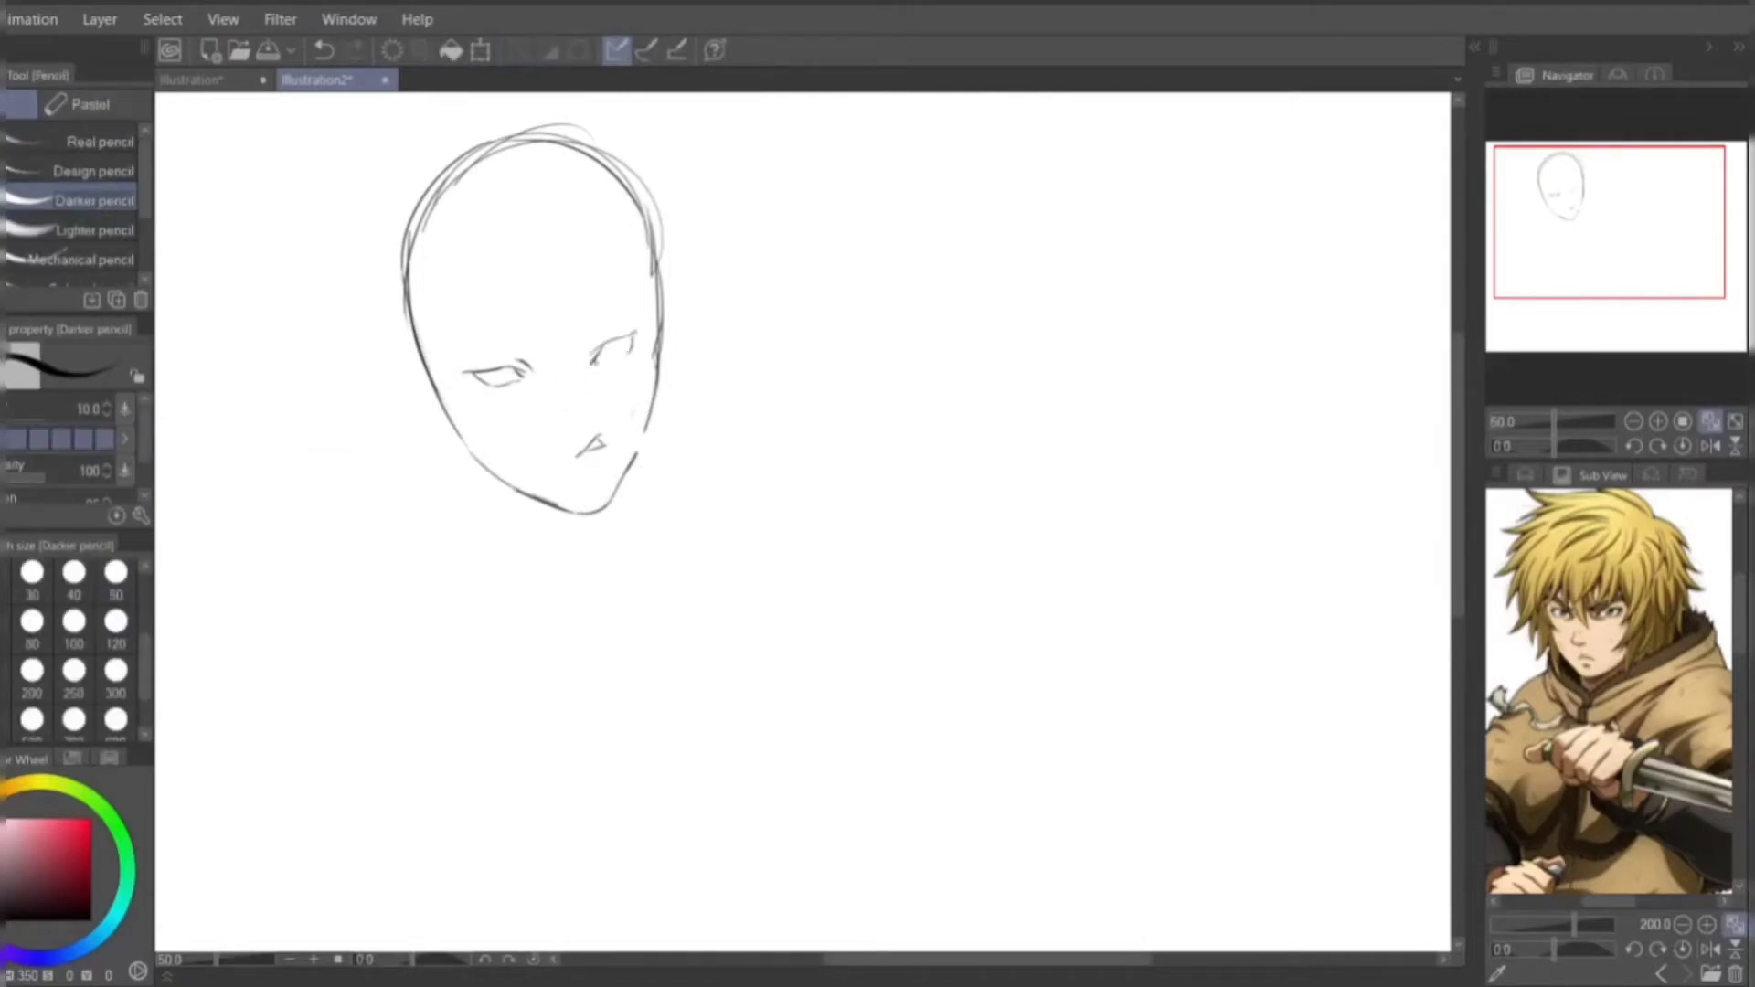
key(h)
key(h)
key(e)
drag(484, 377, 635, 334)
key(p)
key(e)
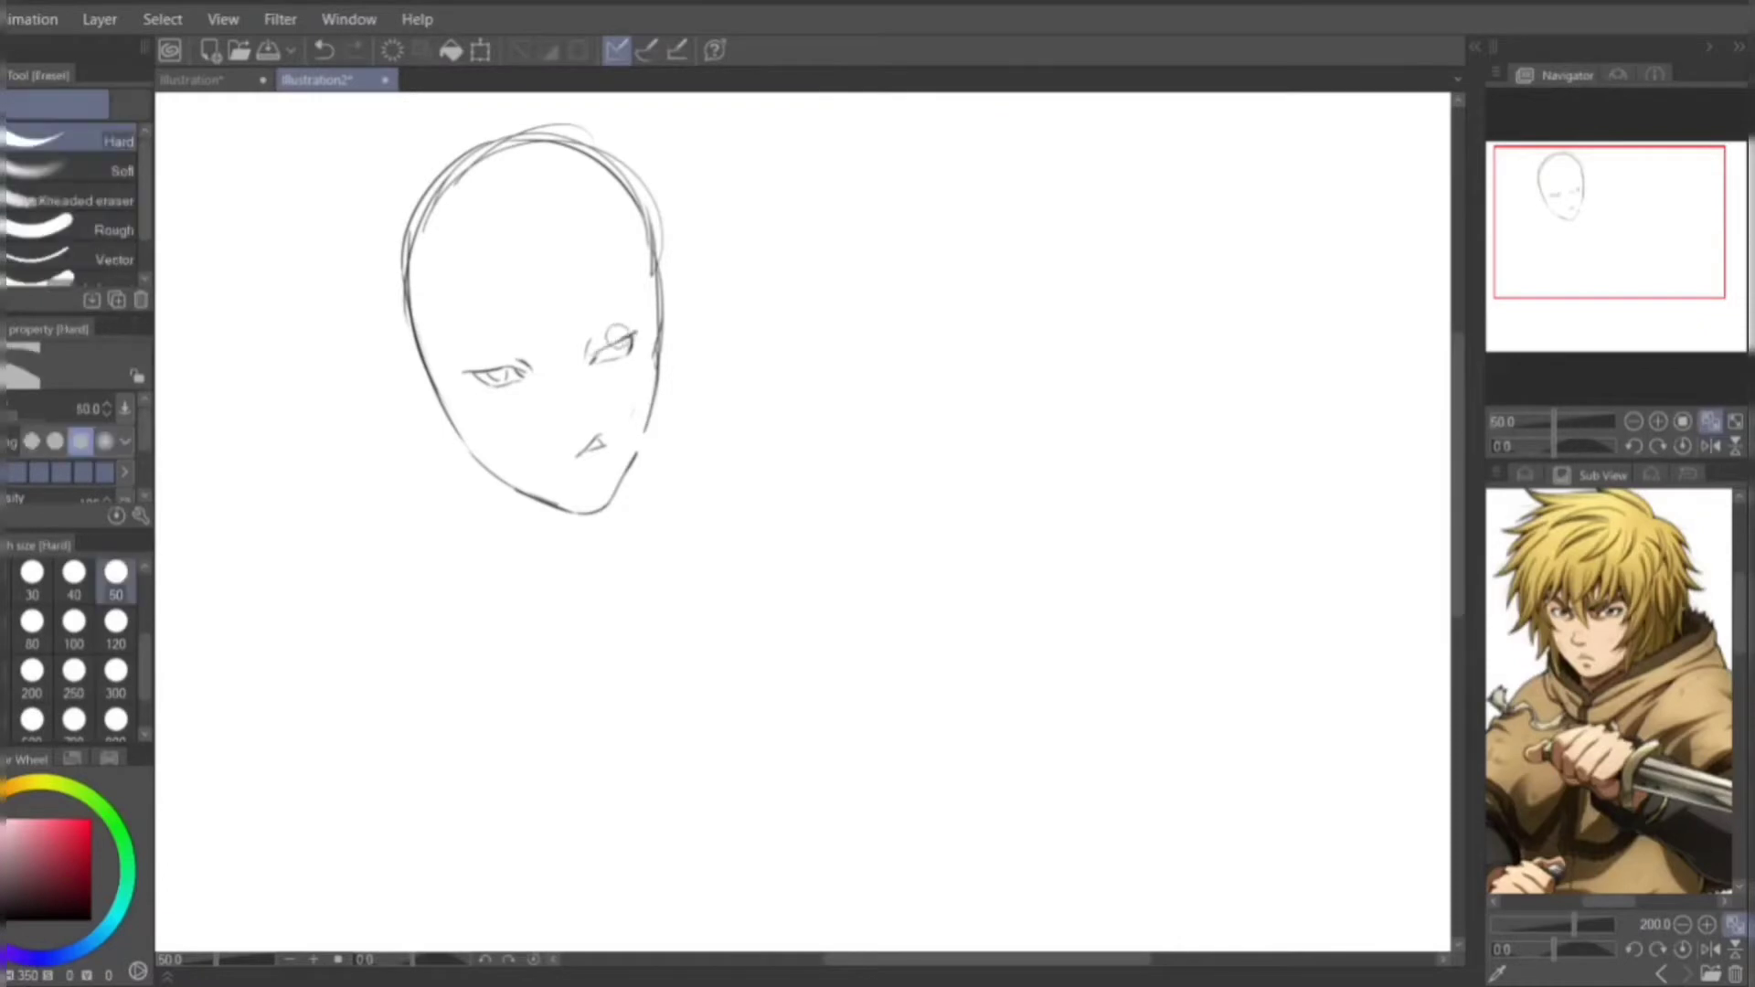
key(p)
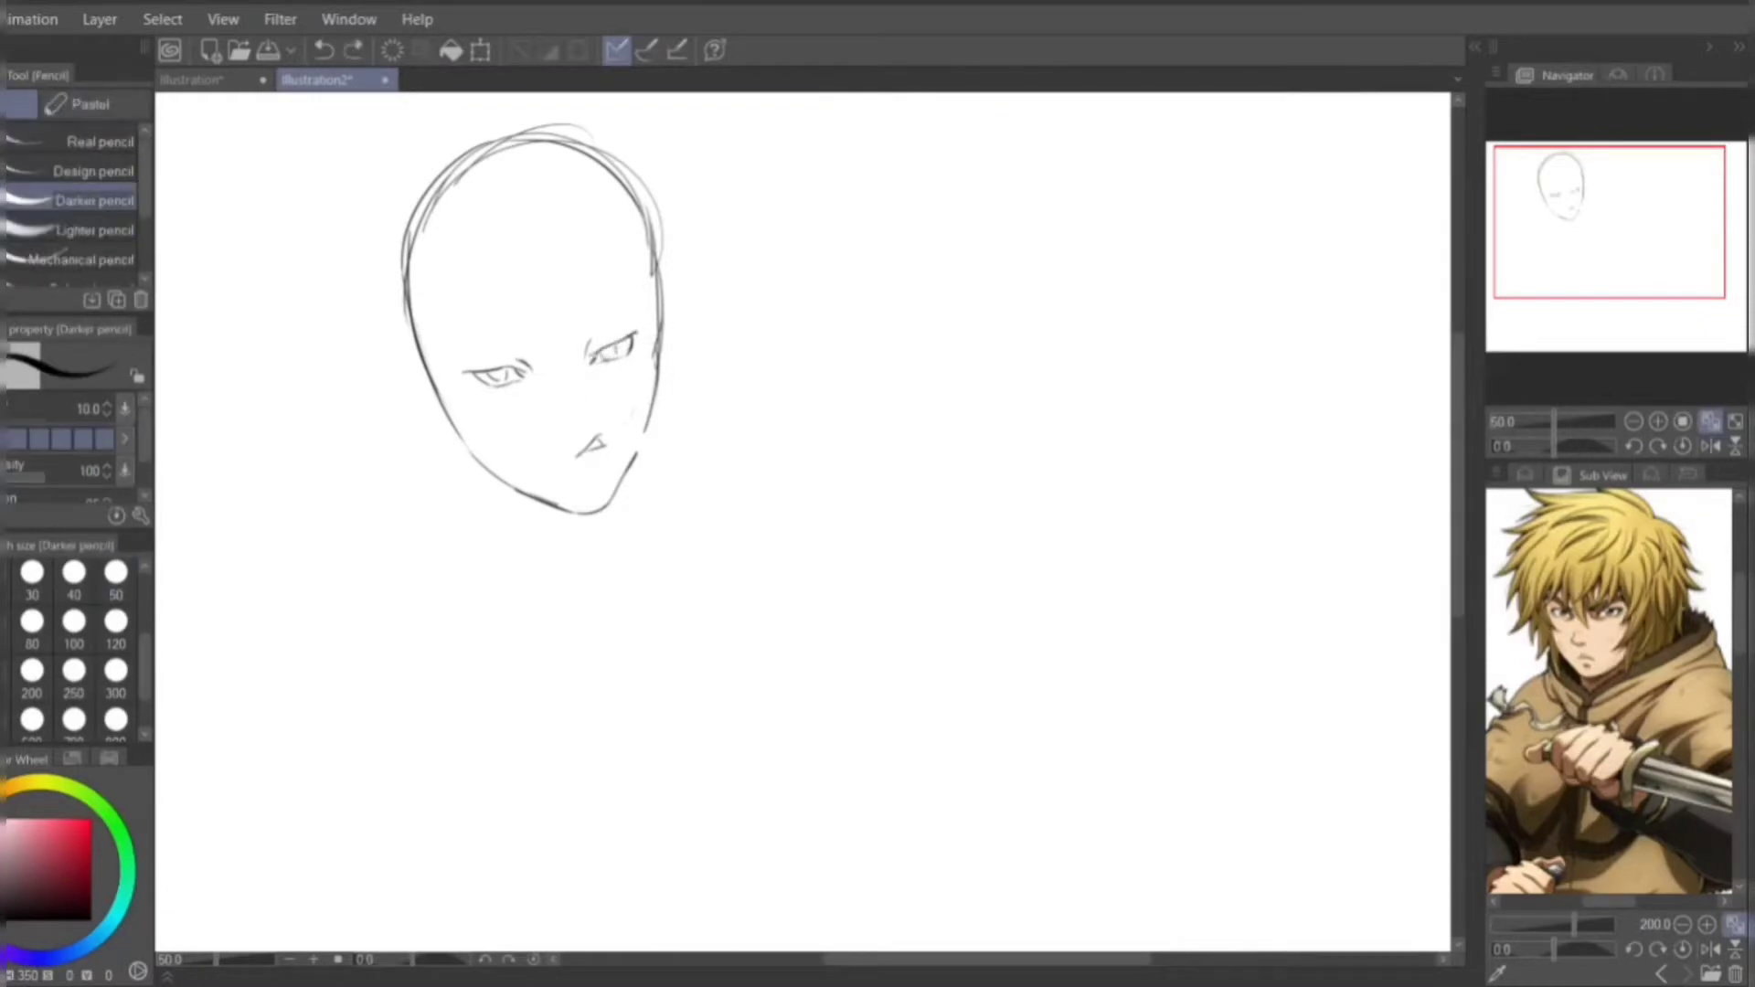
- Mirror the canvas view, redraw the near eye's upper lid and shift that eye slightly toward the nose
key(h)
key(e)
key(ctrl+plus)
drag(882, 539, 950, 548)
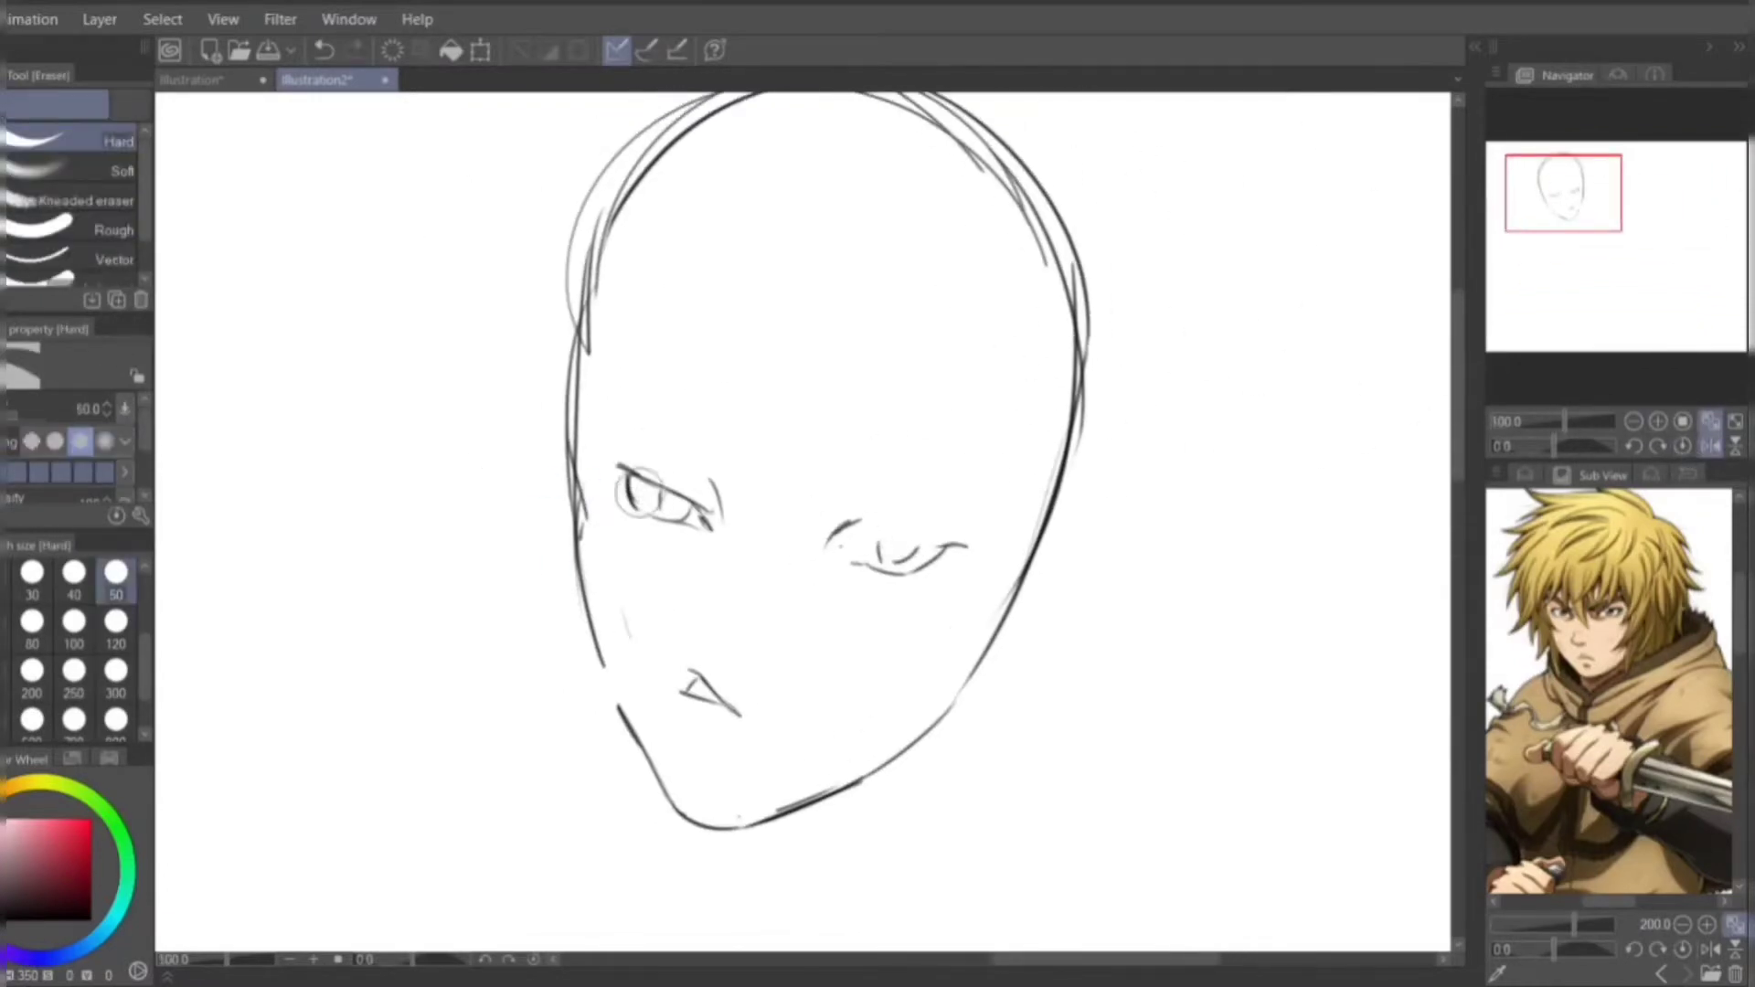
key(p)
drag(832, 534, 947, 549)
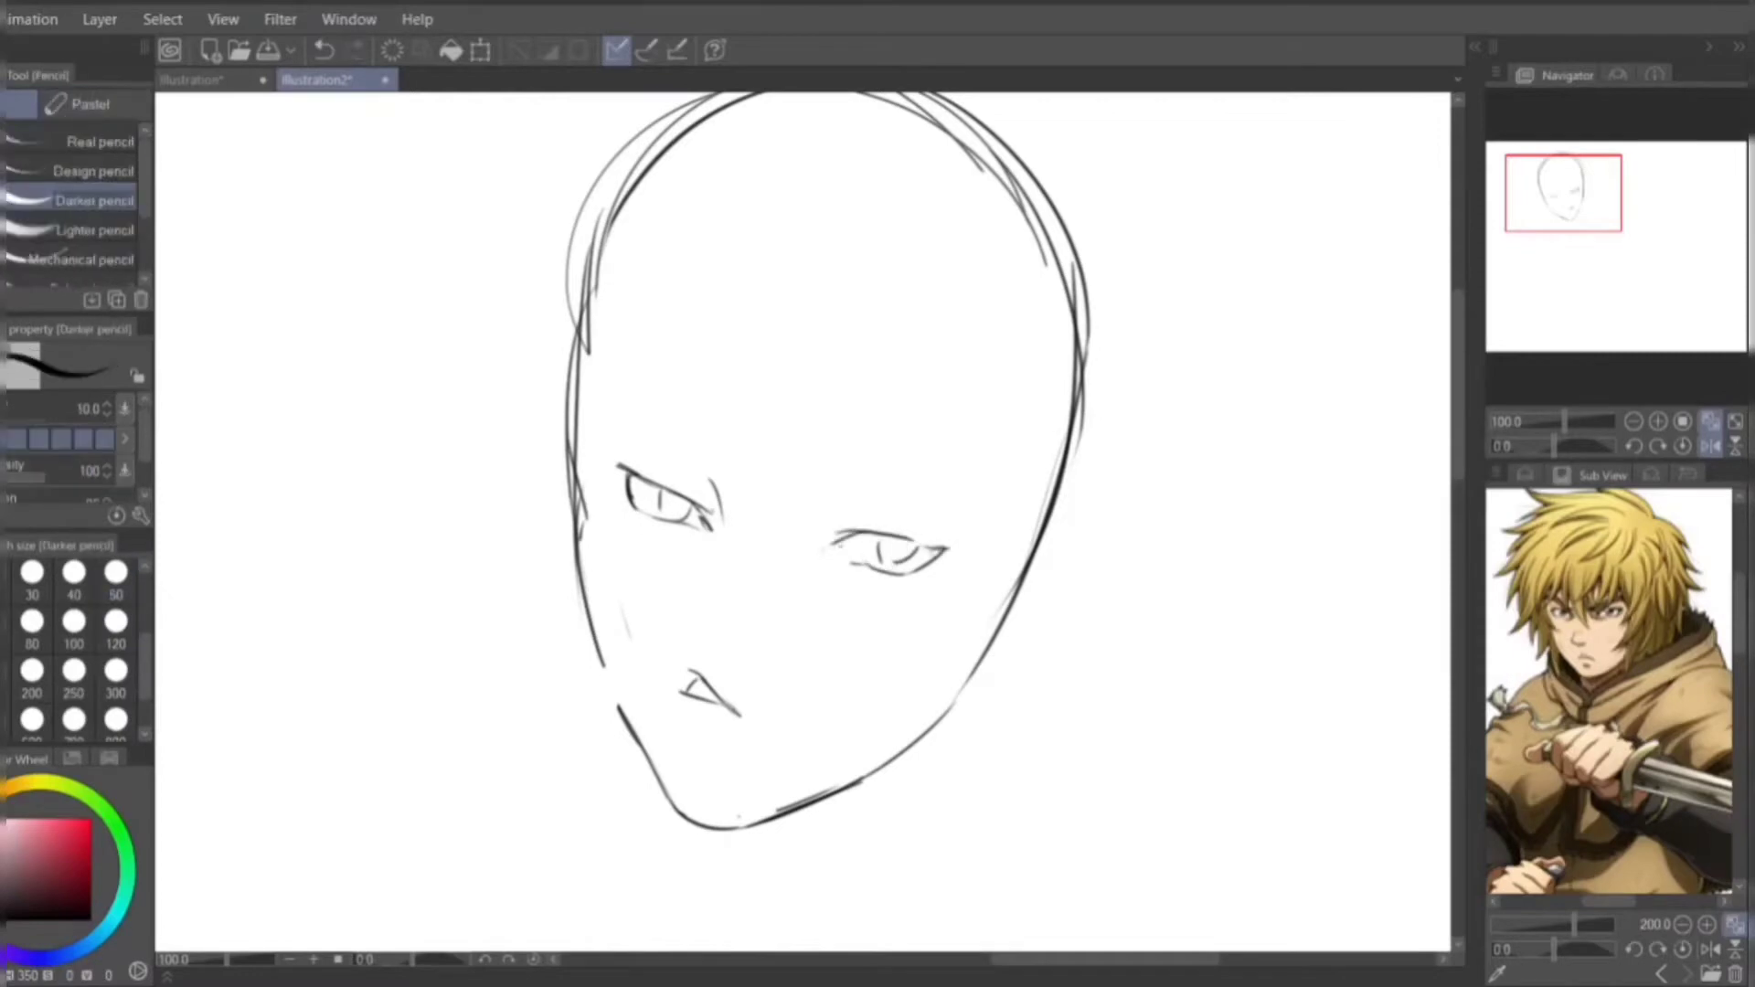
key(ctrl+z)
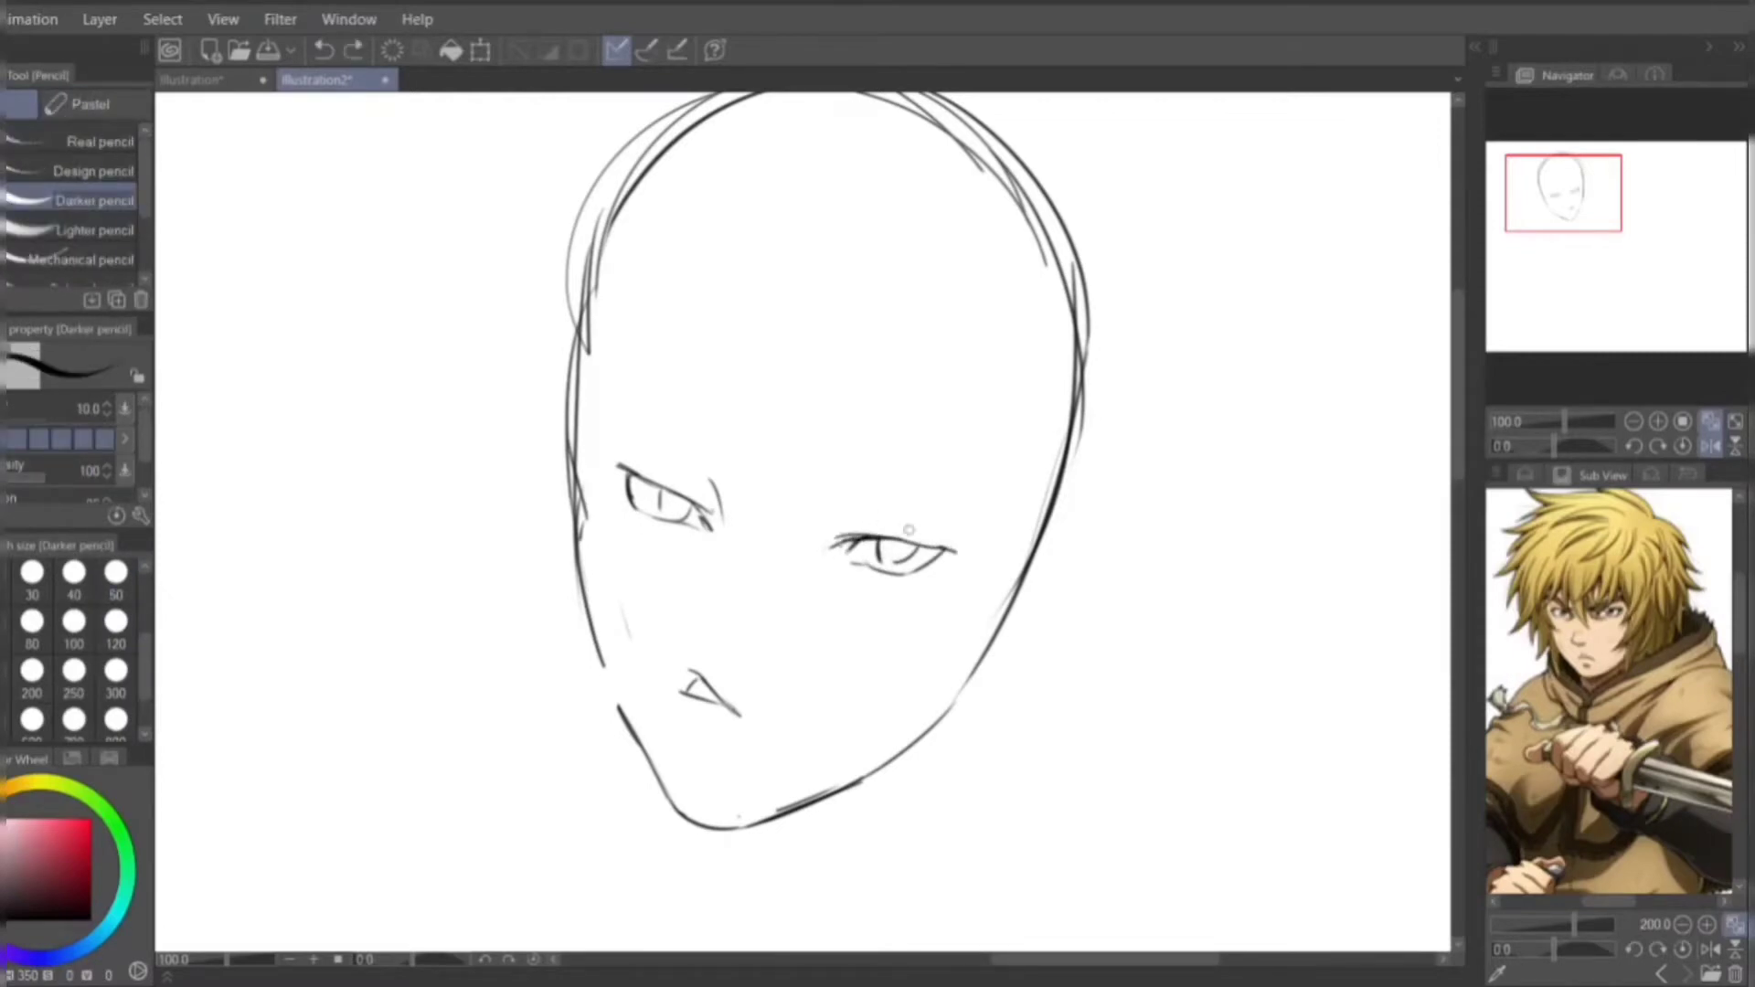
key(ctrl+t)
key(Return)
- Erase the far eye's outer contour and redraw it with a narrower outline and iris, refining the near eye's outer corner
key(e)
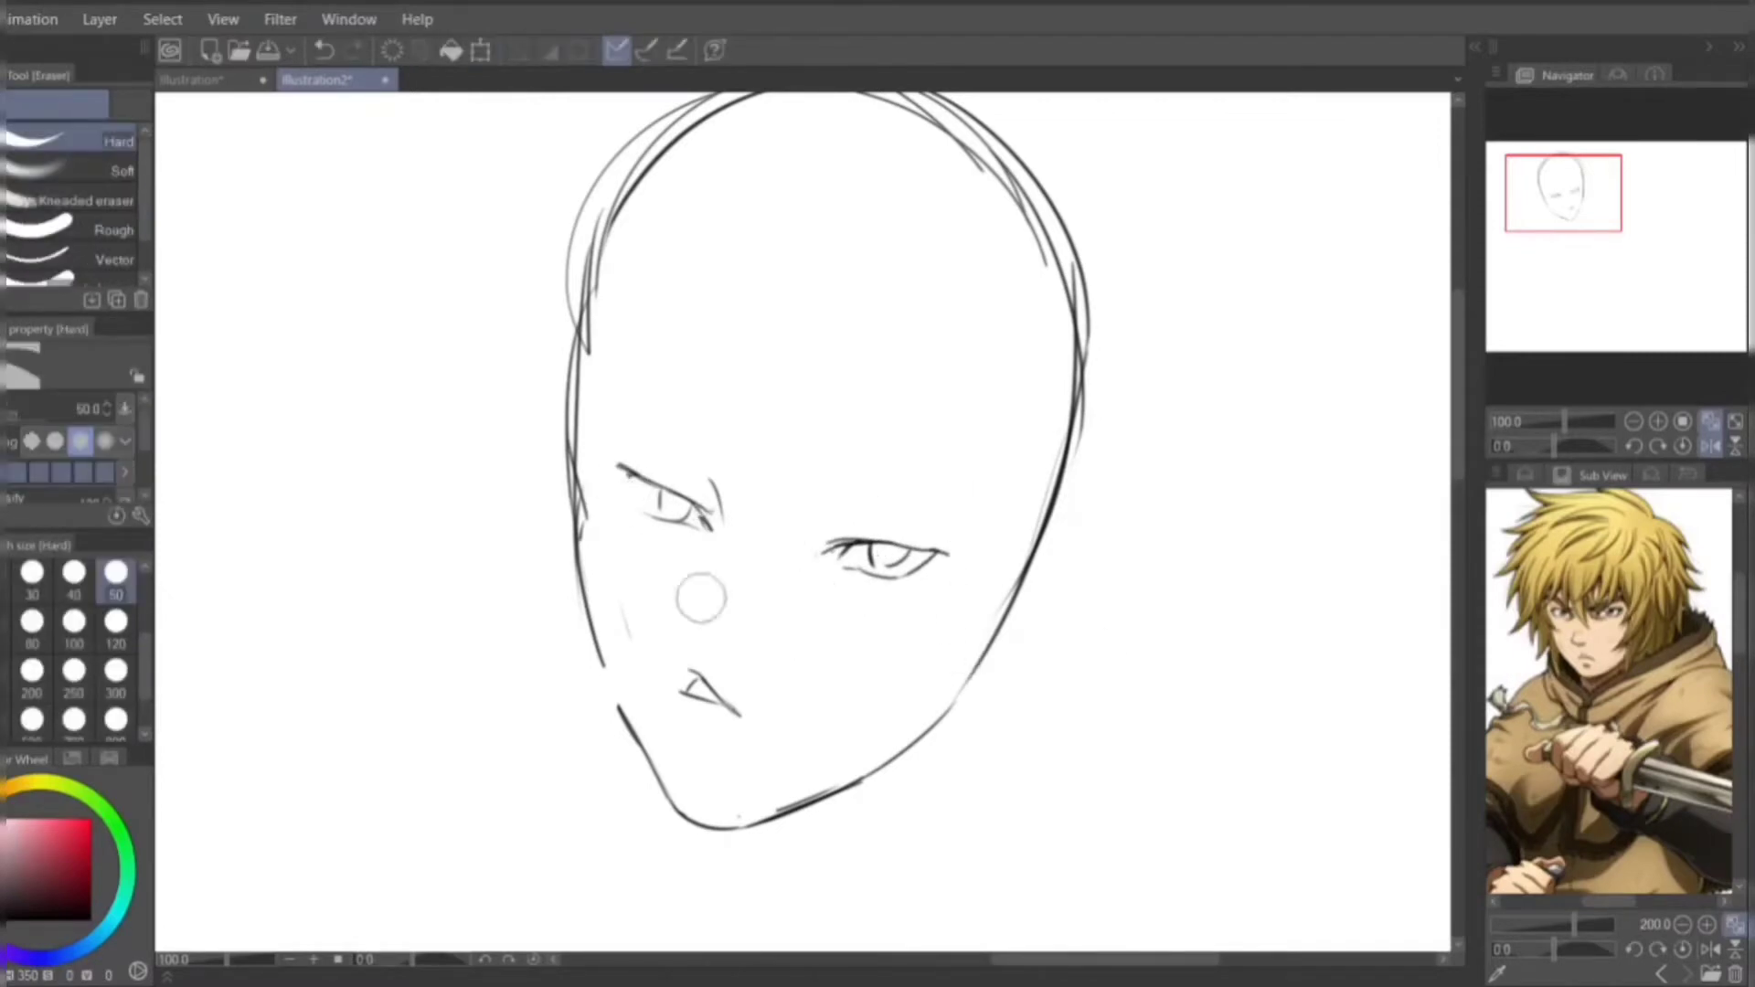
drag(910, 549, 947, 555)
key(p)
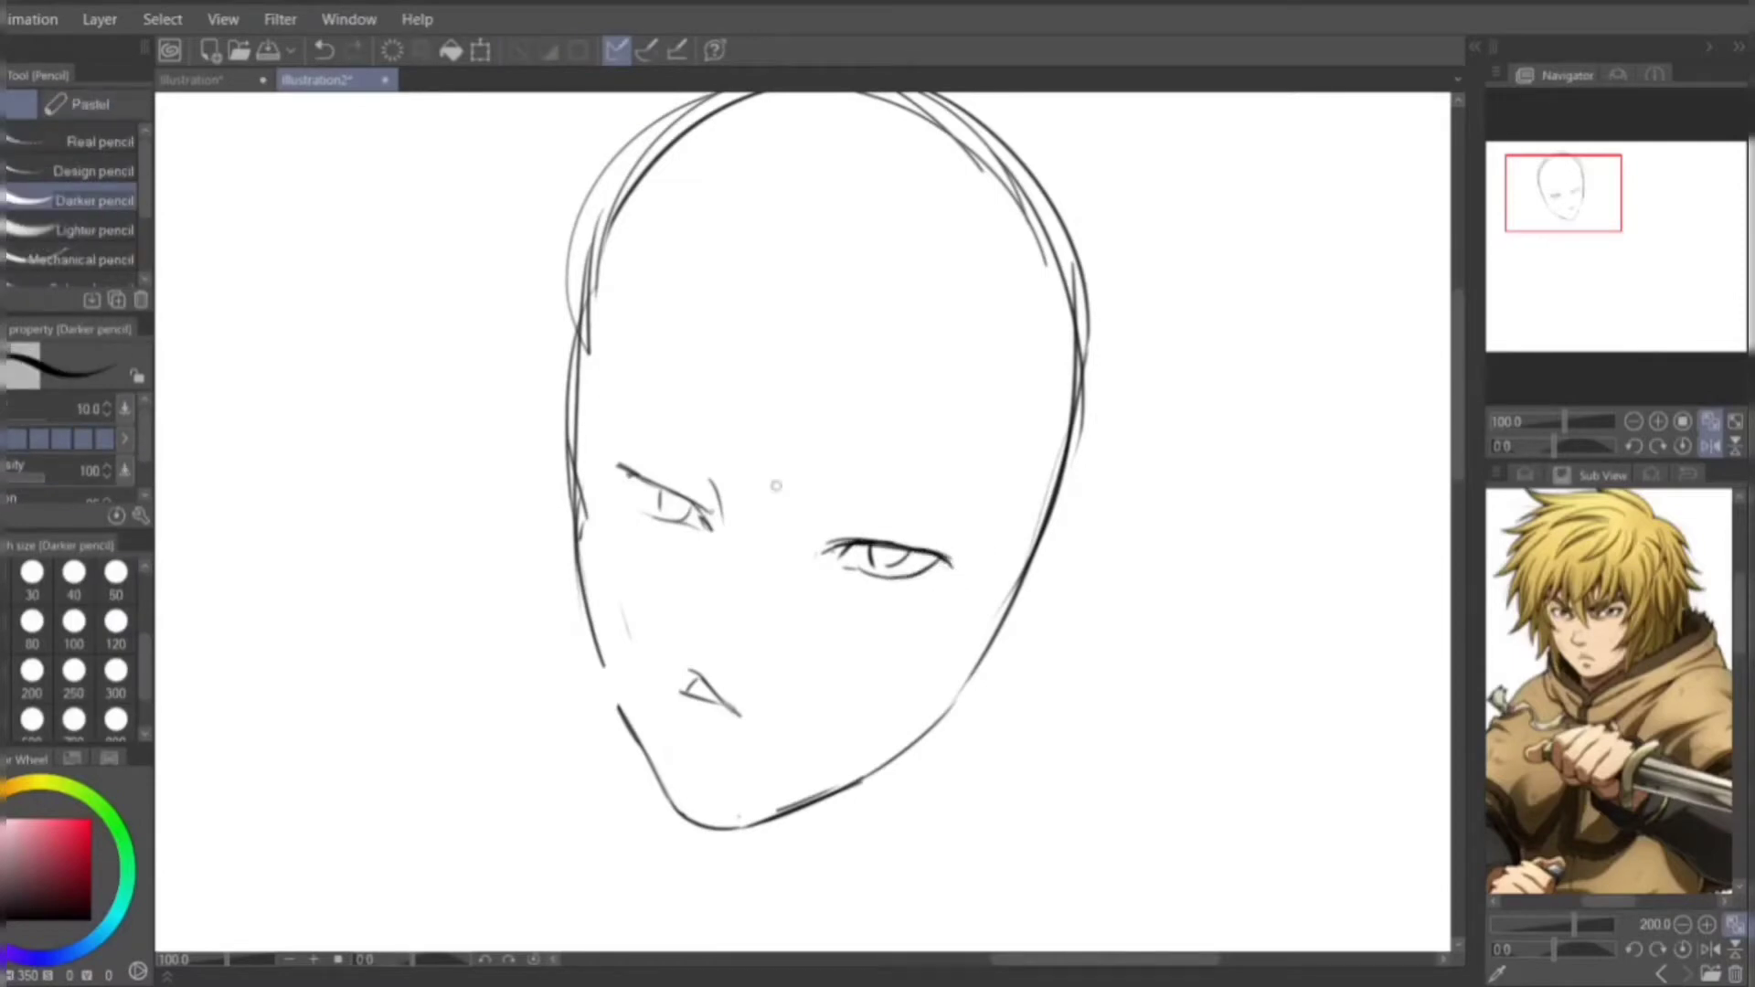
drag(618, 470, 640, 508)
drag(653, 495, 702, 503)
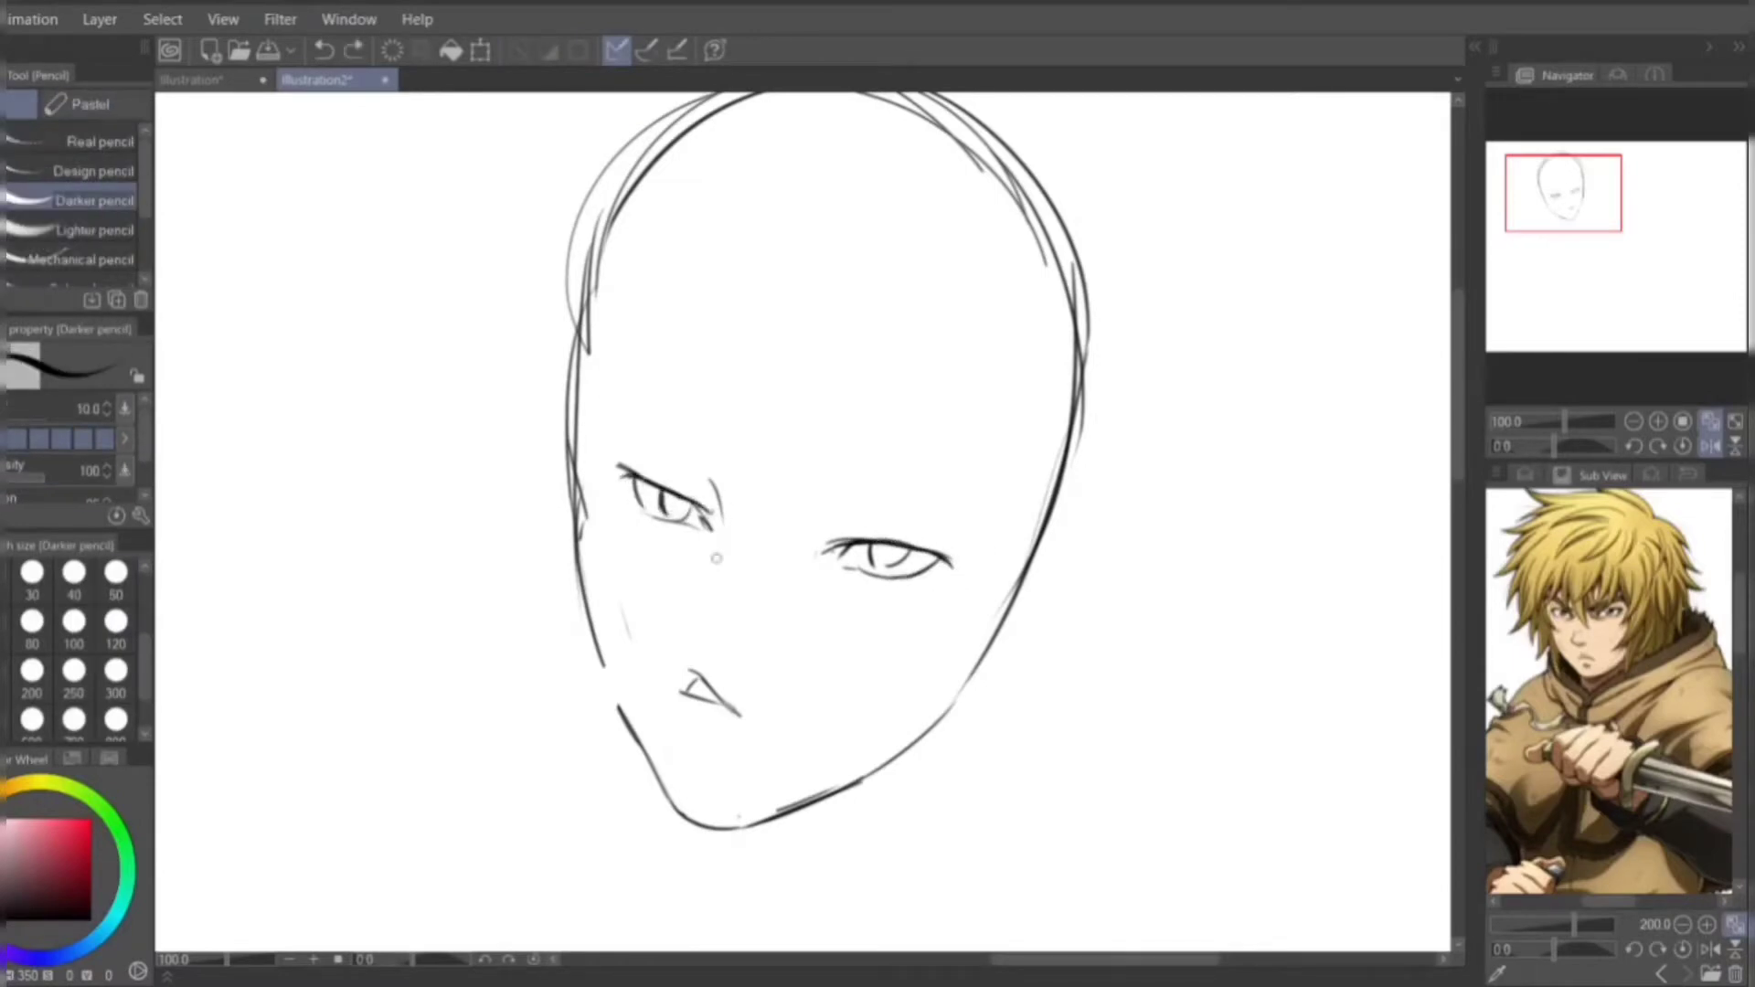
- Draw a small dark pupil in the iris of each eye
key(ctrl+z)
mouse_move(914, 547)
mouse_down()
mouse_move(850, 542)
mouse_move(910, 548)
mouse_move(892, 558)
mouse_up()
key(e)
key(p)
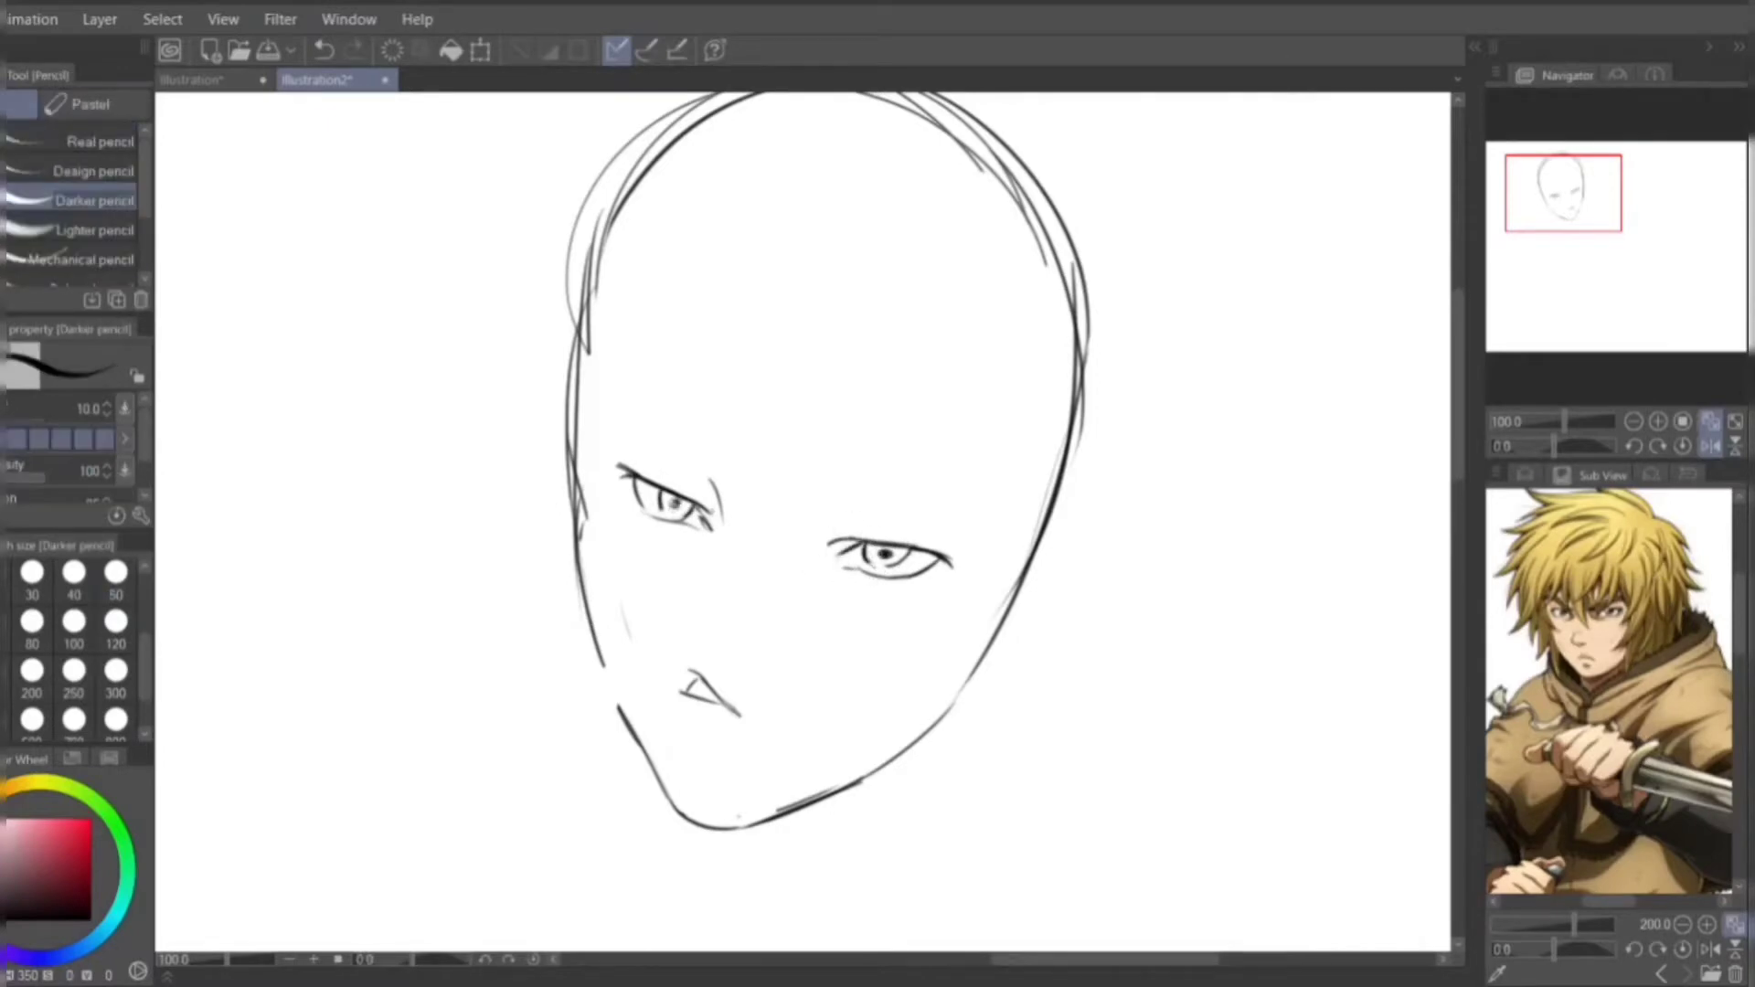
- Restore the unmirrored view and draw the near eye's lid crease, angry eyebrows with a frown wrinkle, and shorter nose and mouth strokes
key(h)
drag(707, 534, 766, 530)
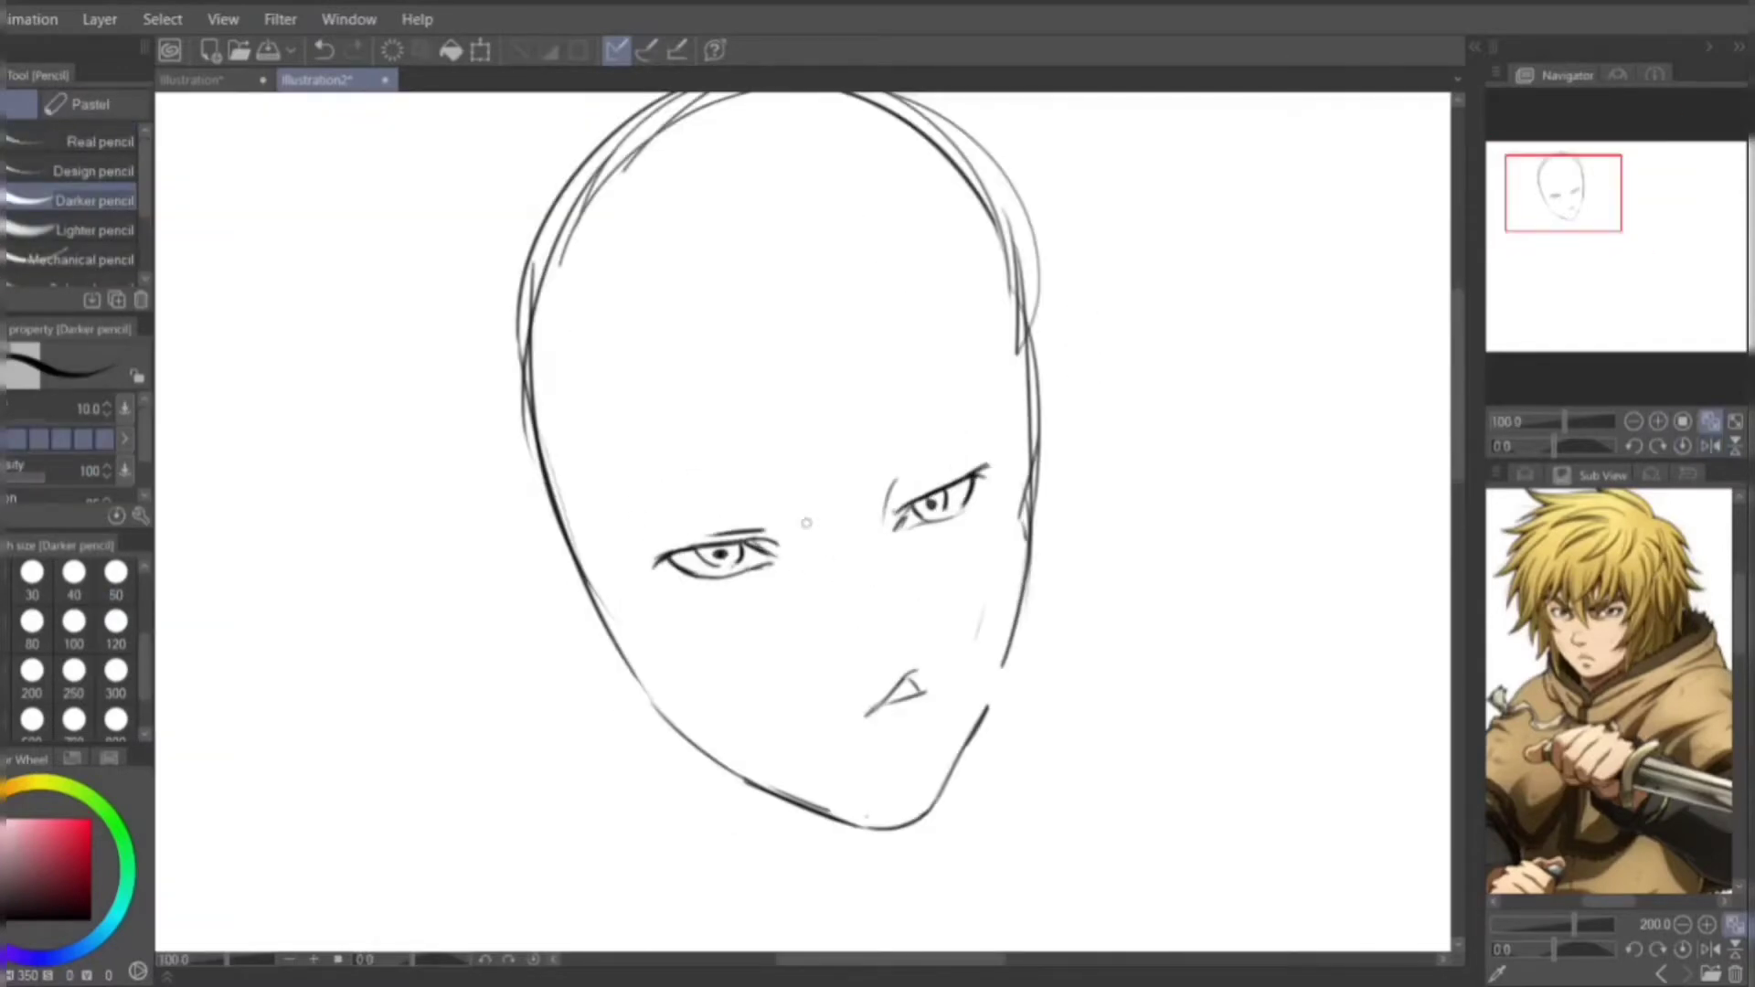
mouse_move(622, 483)
mouse_down()
mouse_move(792, 510)
mouse_move(797, 476)
mouse_up()
drag(896, 490, 994, 407)
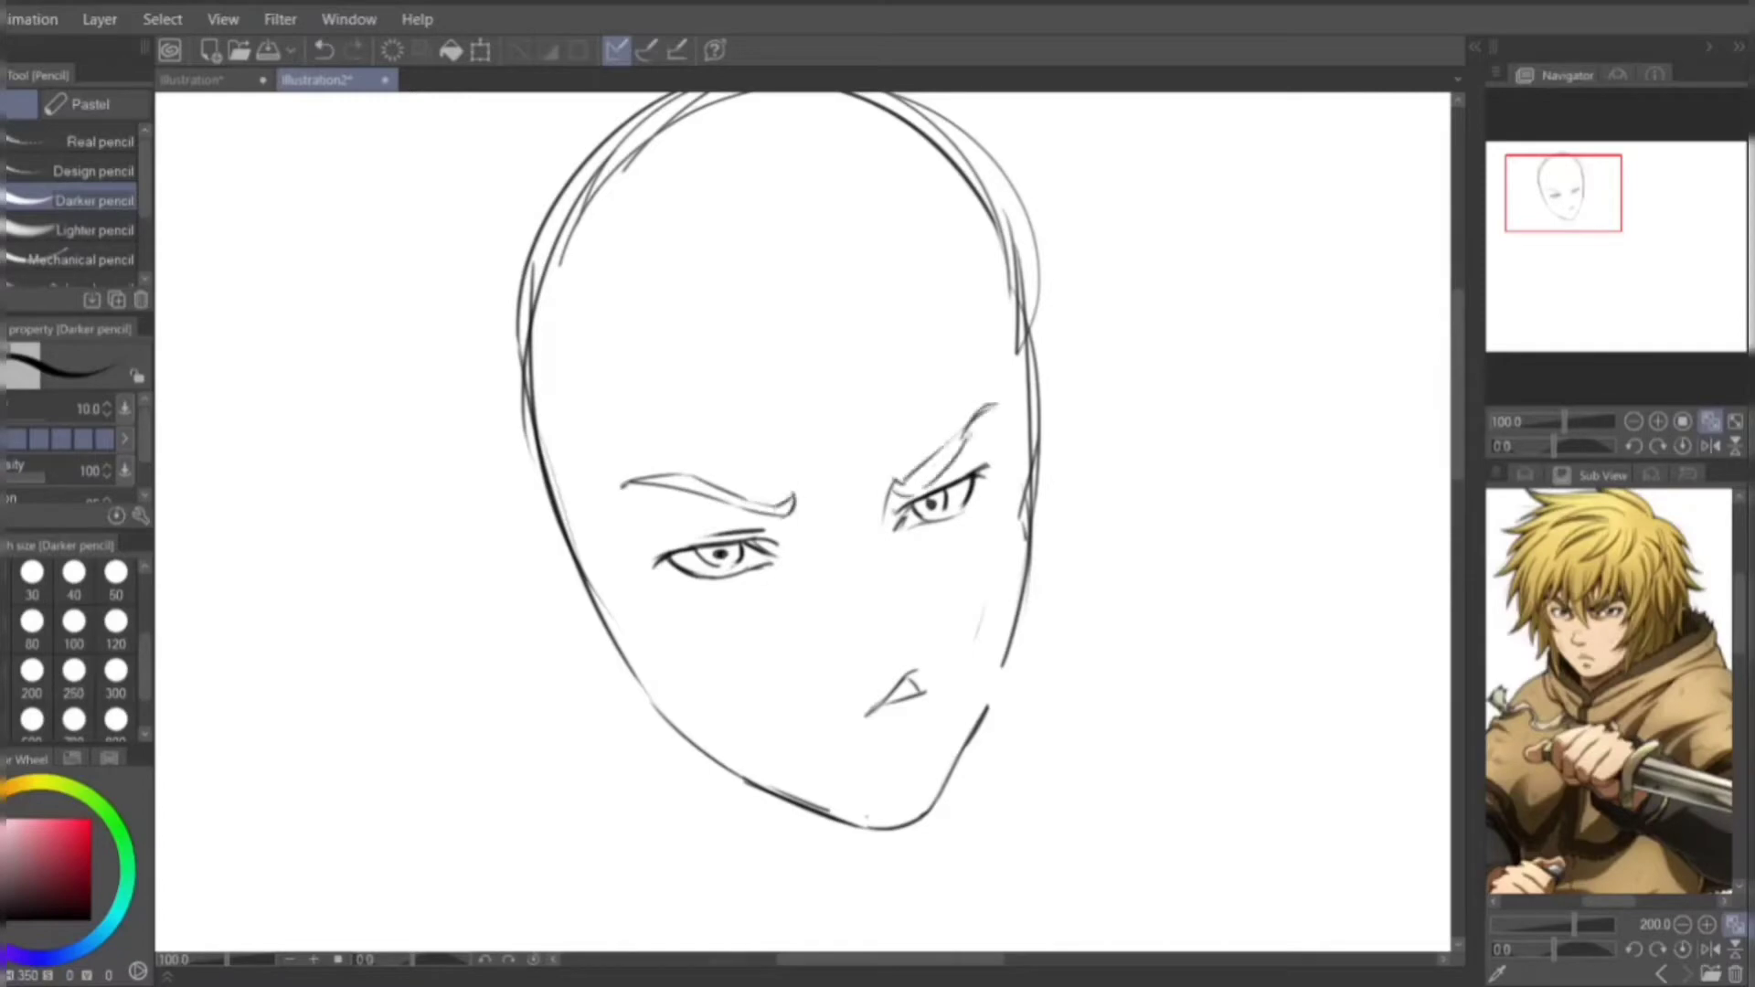
drag(784, 471, 802, 498)
key(ctrl+z)
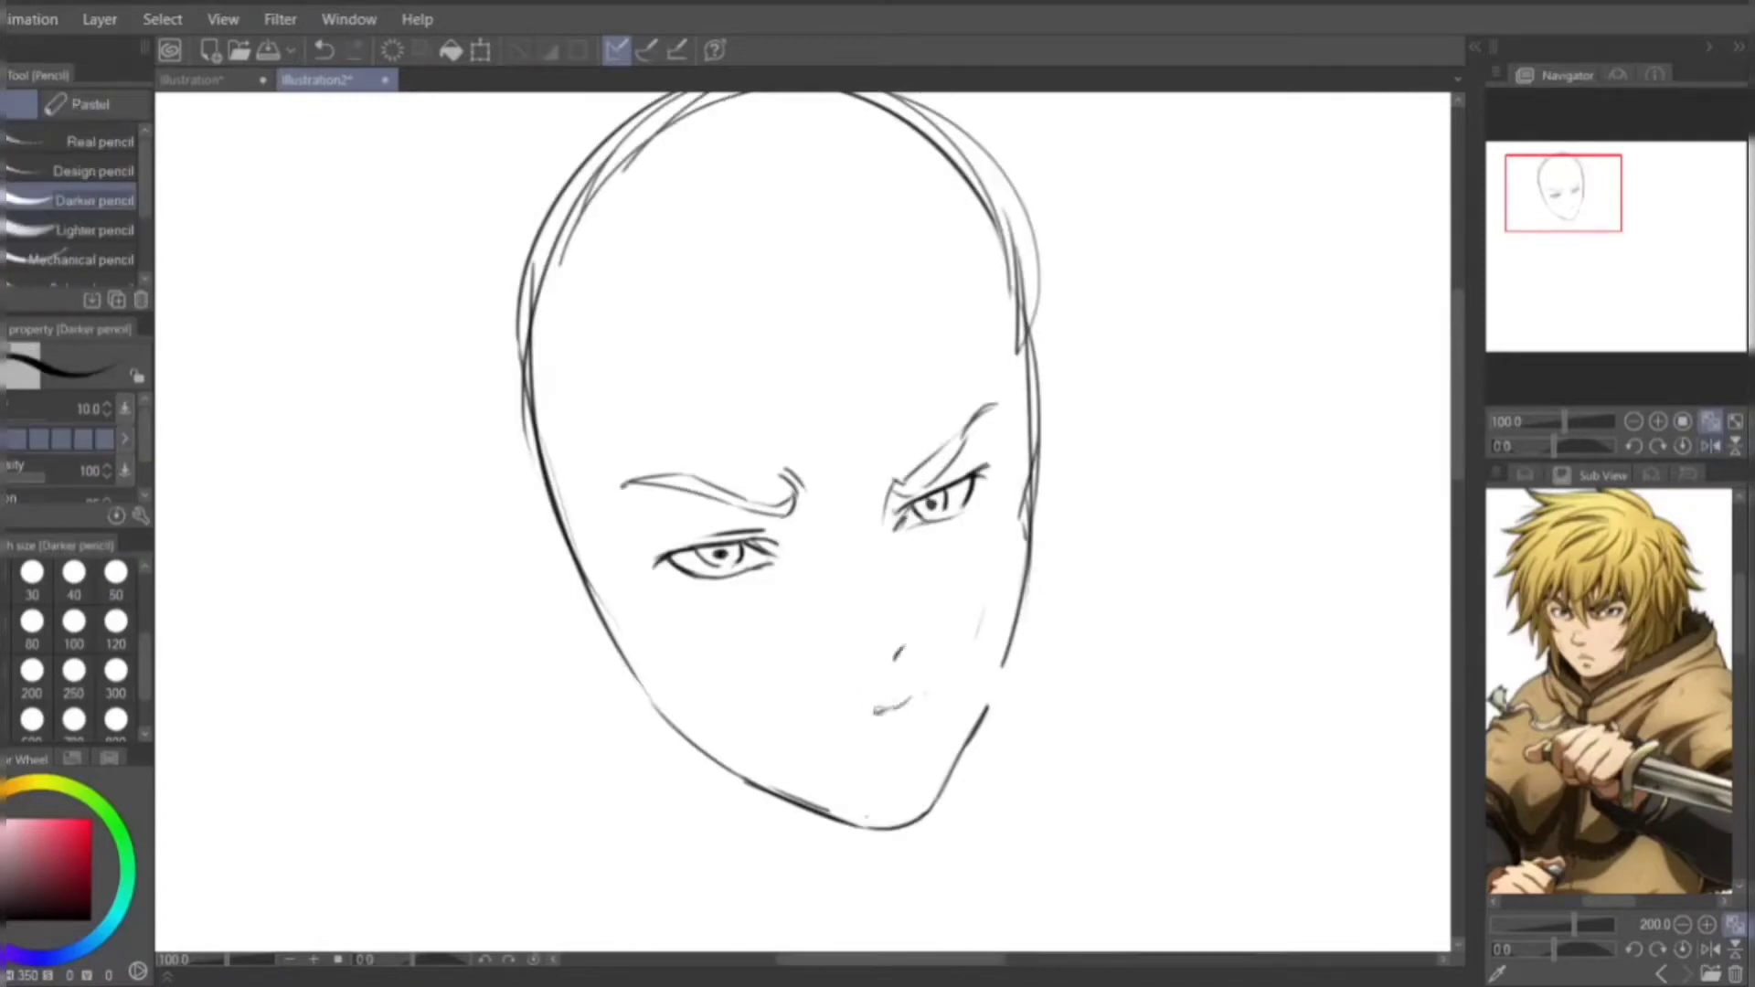
- Sketch the hood behind the jaw and the cloak's draped folds over the near shoulder and chest
key(ctrl+minus)
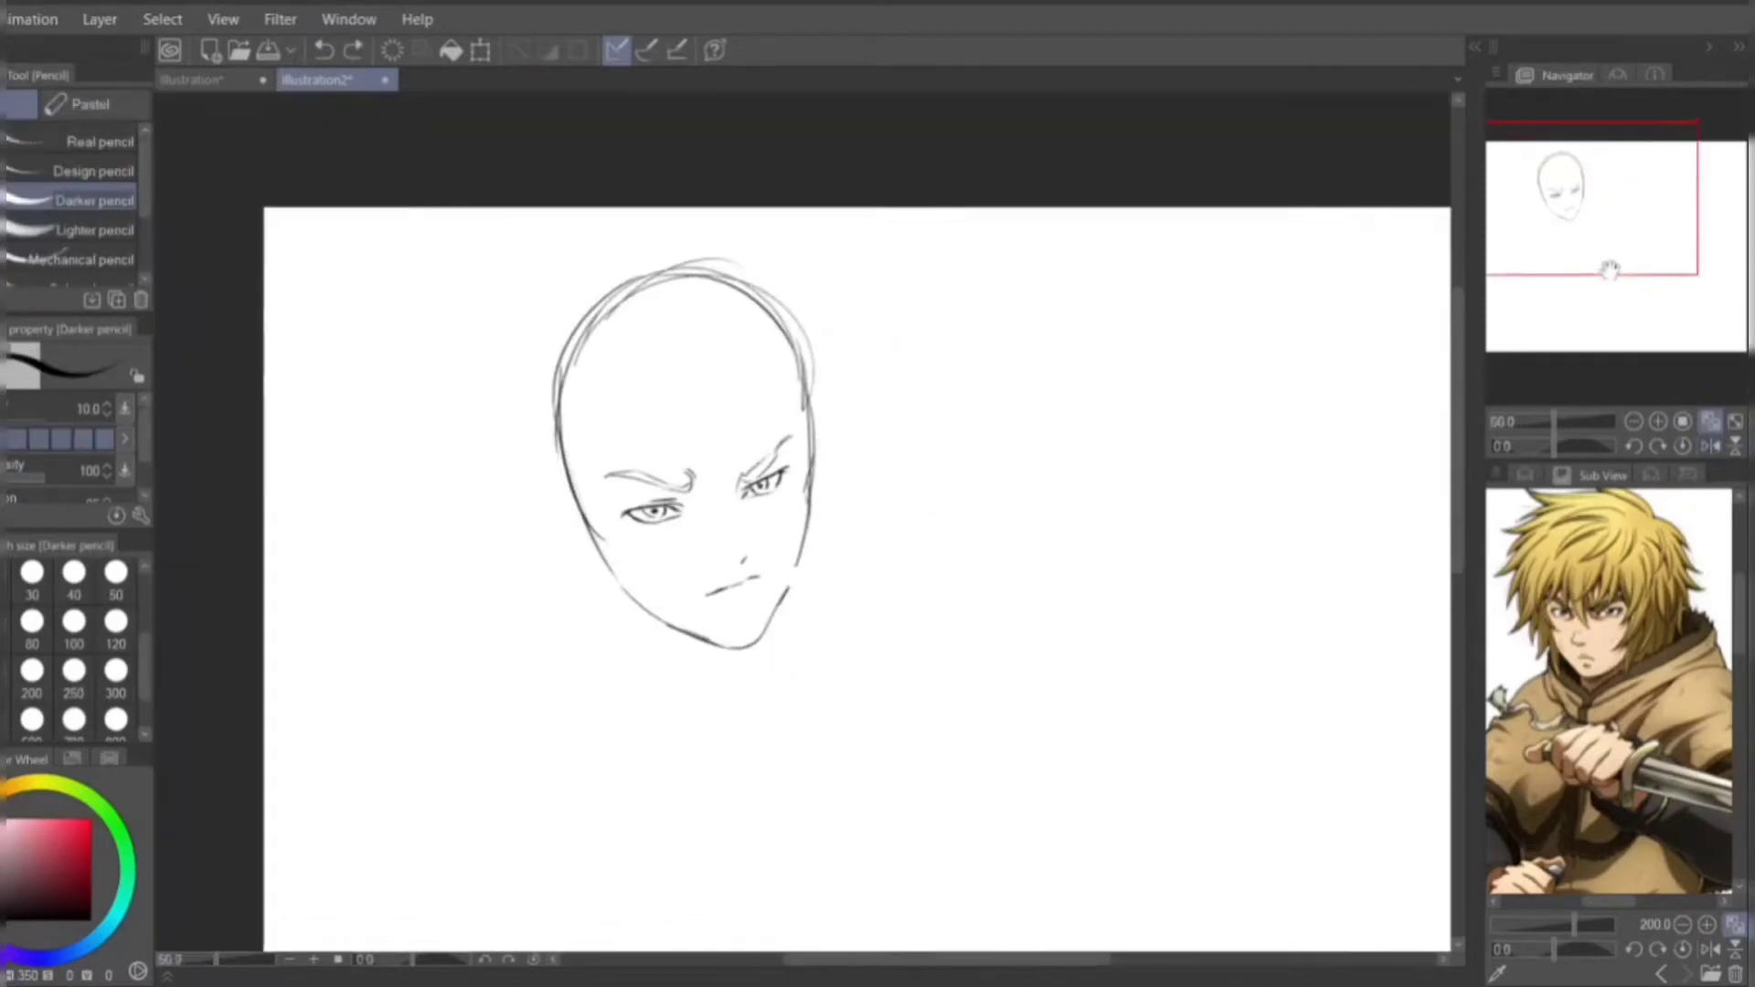
drag(667, 594, 763, 675)
drag(576, 568, 645, 565)
drag(553, 554, 639, 540)
mouse_move(560, 569)
mouse_down()
mouse_move(576, 617)
mouse_move(532, 685)
mouse_up()
drag(535, 681, 741, 709)
drag(731, 640, 743, 435)
drag(512, 507, 482, 626)
drag(604, 594, 731, 557)
drag(740, 553, 823, 538)
drag(845, 503, 777, 617)
key(ctrl+z)
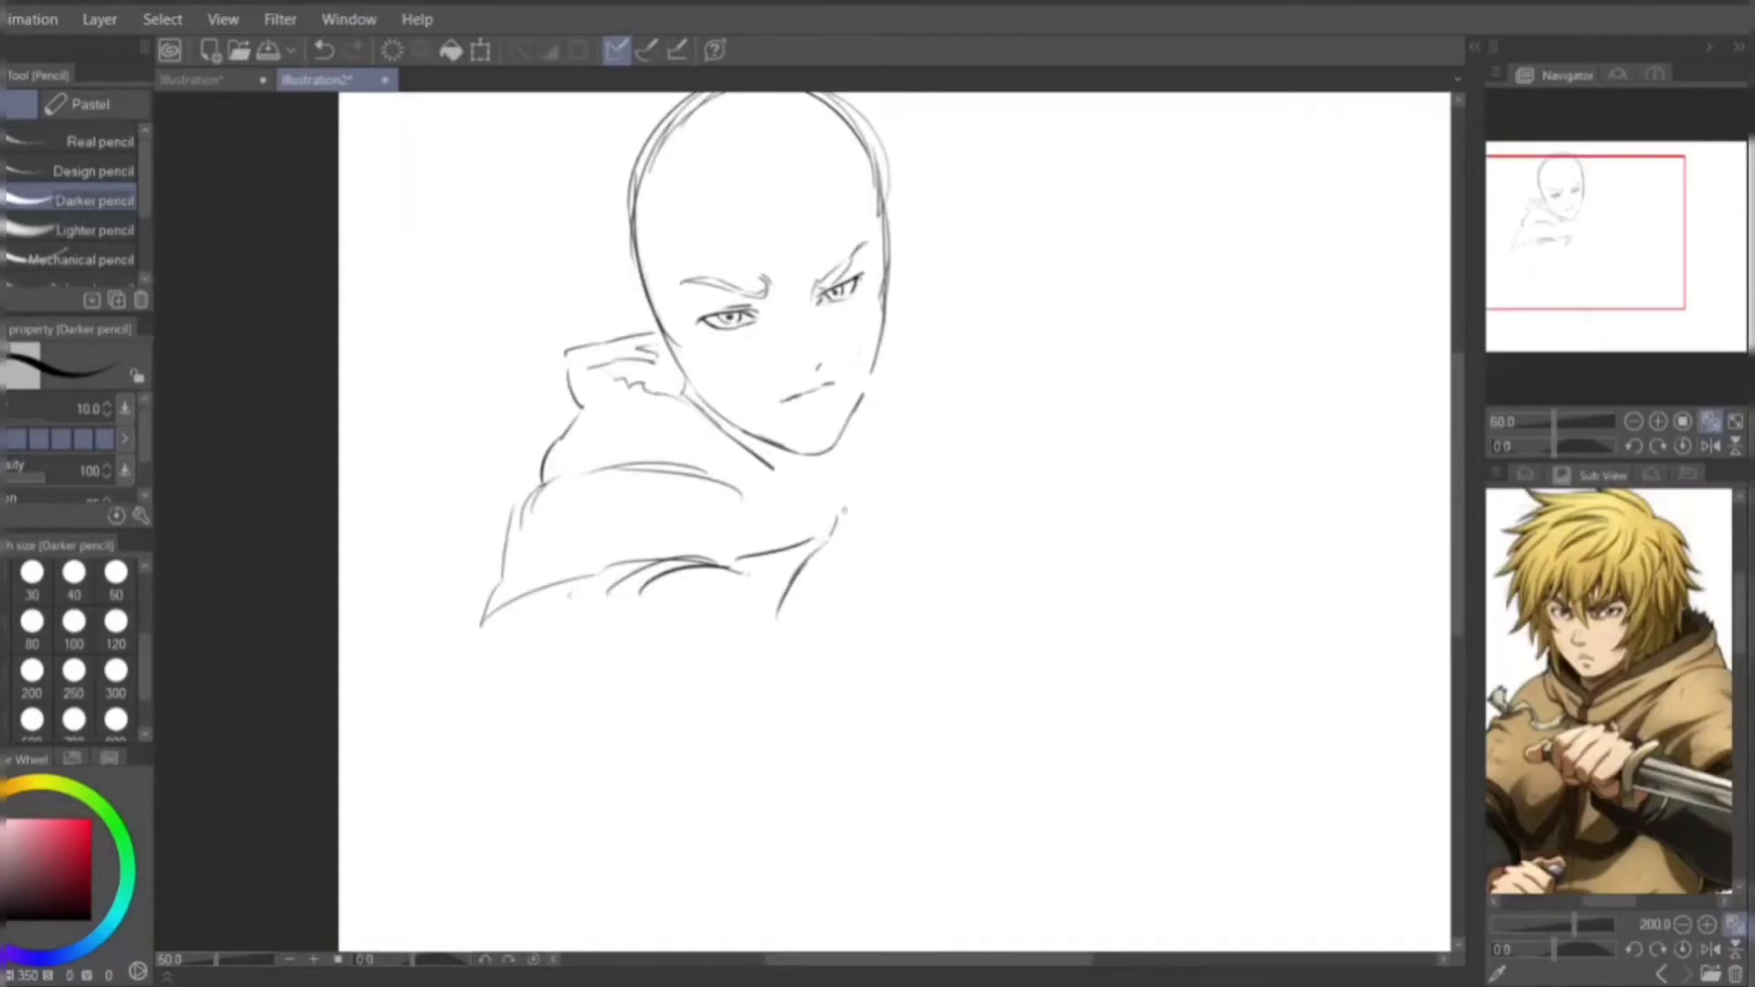
- Draw the pointed central bangs falling over the forehead between the eyes, redoing unsatisfactory strands
drag(1097, 457, 1121, 658)
mouse_move(836, 384)
mouse_down()
mouse_move(850, 502)
mouse_move(828, 501)
mouse_up()
drag(803, 395, 816, 512)
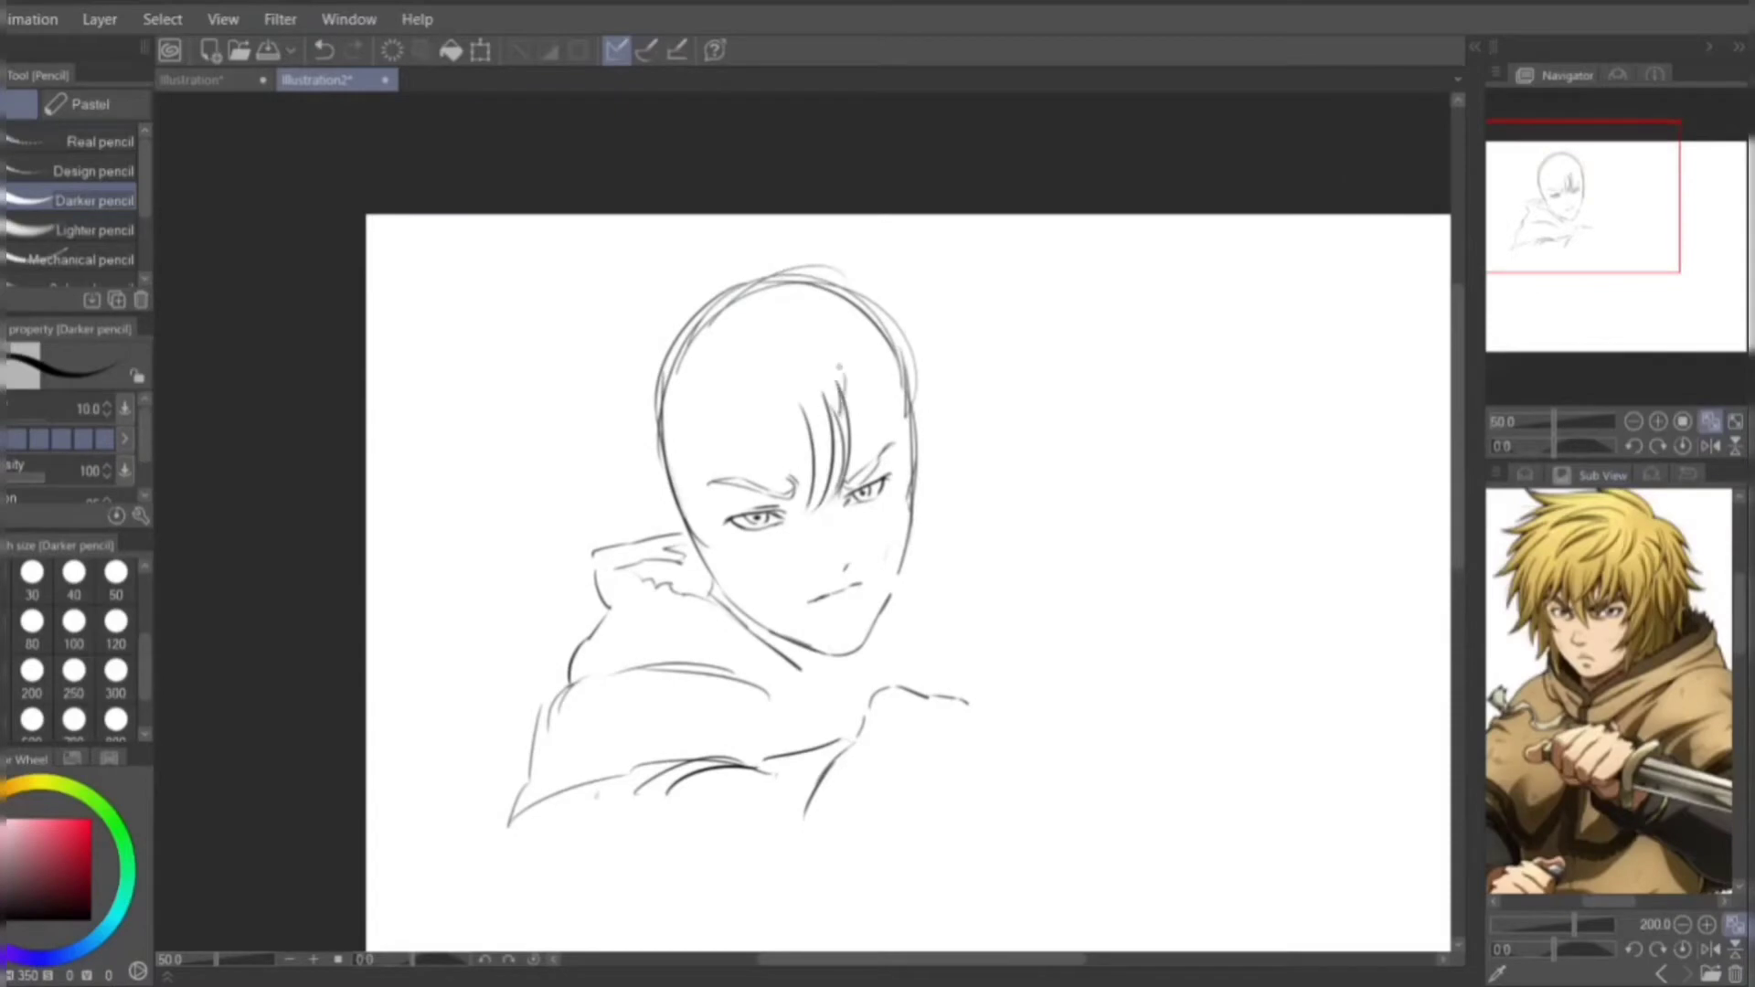
drag(891, 375, 846, 457)
drag(749, 393, 777, 480)
key(ctrl+z)
key(ctrl+z)
key(ctrl+z)
mouse_move(896, 373)
mouse_down()
mouse_move(852, 407)
mouse_move(859, 493)
mouse_up()
key(ctrl+z)
- Draw the jagged side locks framing both sides of the face down to the jaw
drag(864, 412, 937, 471)
mouse_move(905, 457)
mouse_down()
mouse_move(896, 540)
mouse_move(914, 574)
mouse_up()
mouse_move(942, 530)
mouse_down()
mouse_move(901, 595)
mouse_move(925, 562)
mouse_up()
mouse_move(804, 393)
mouse_down()
mouse_move(794, 494)
mouse_move(722, 576)
mouse_up()
drag(722, 548, 754, 604)
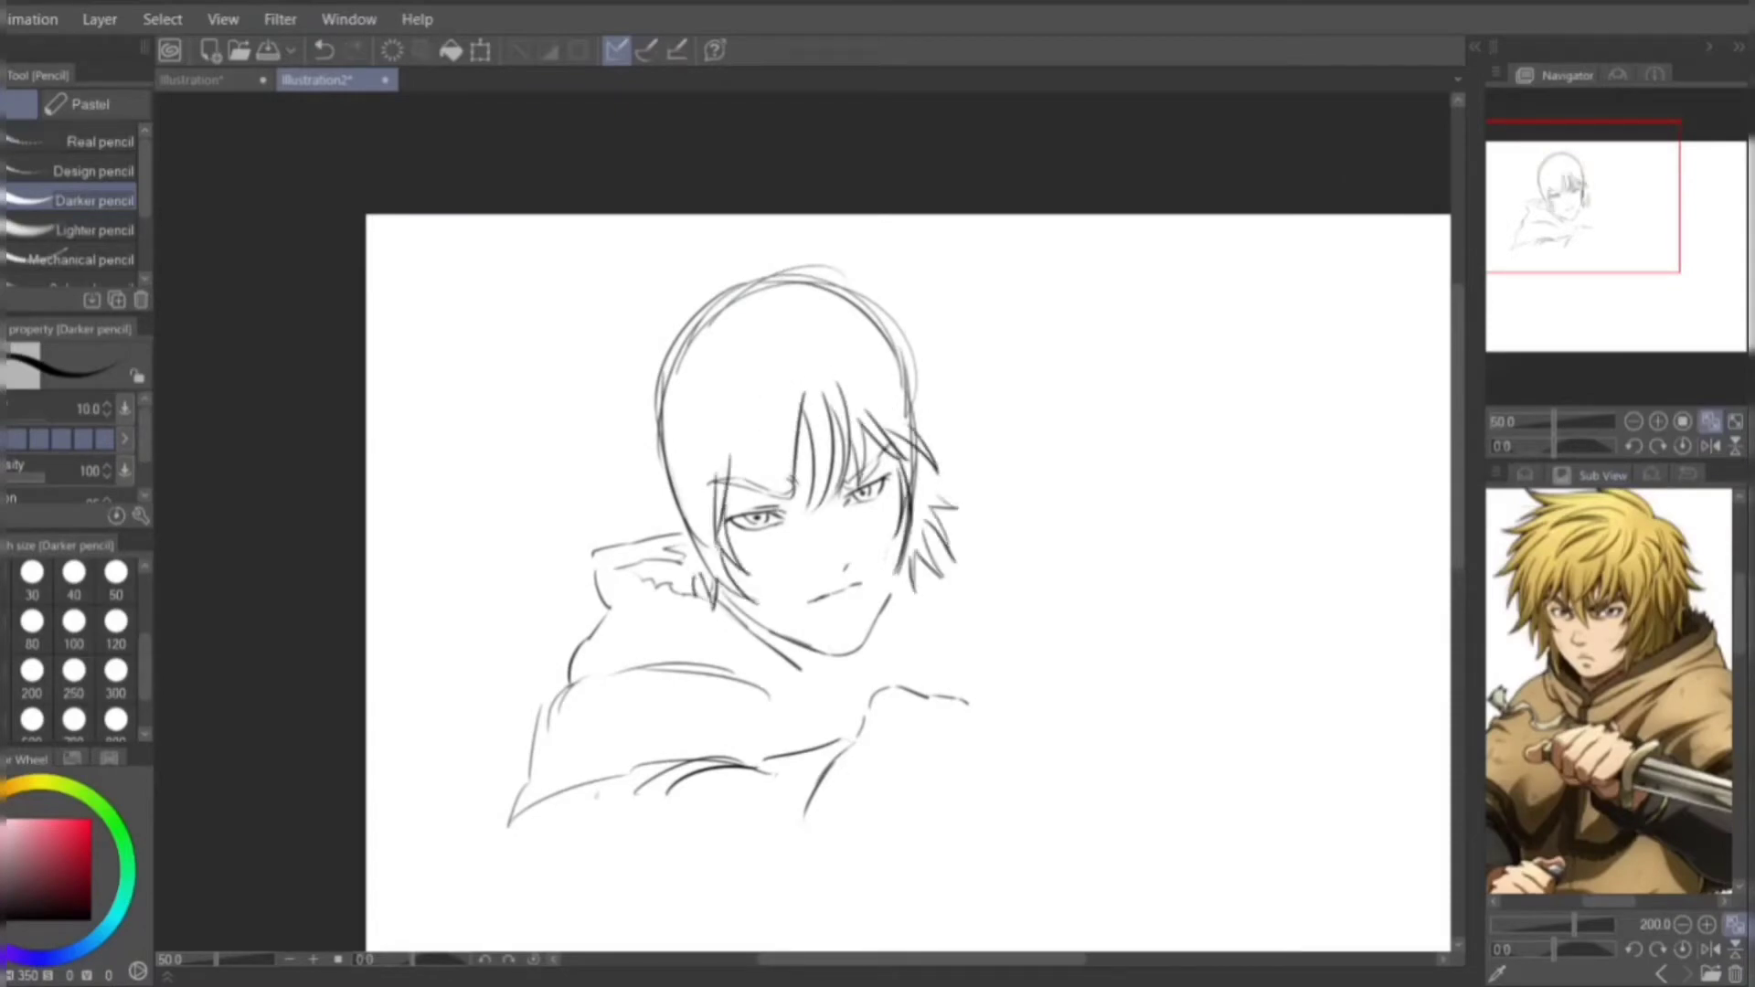
- Outline the spiky outer silhouette of the hair over the crown and down both sides of the head
drag(726, 263, 660, 351)
mouse_move(704, 274)
mouse_down()
mouse_move(855, 270)
mouse_move(928, 325)
mouse_up()
key(ctrl+z)
mouse_move(901, 329)
mouse_down()
mouse_move(933, 402)
mouse_move(969, 425)
mouse_up()
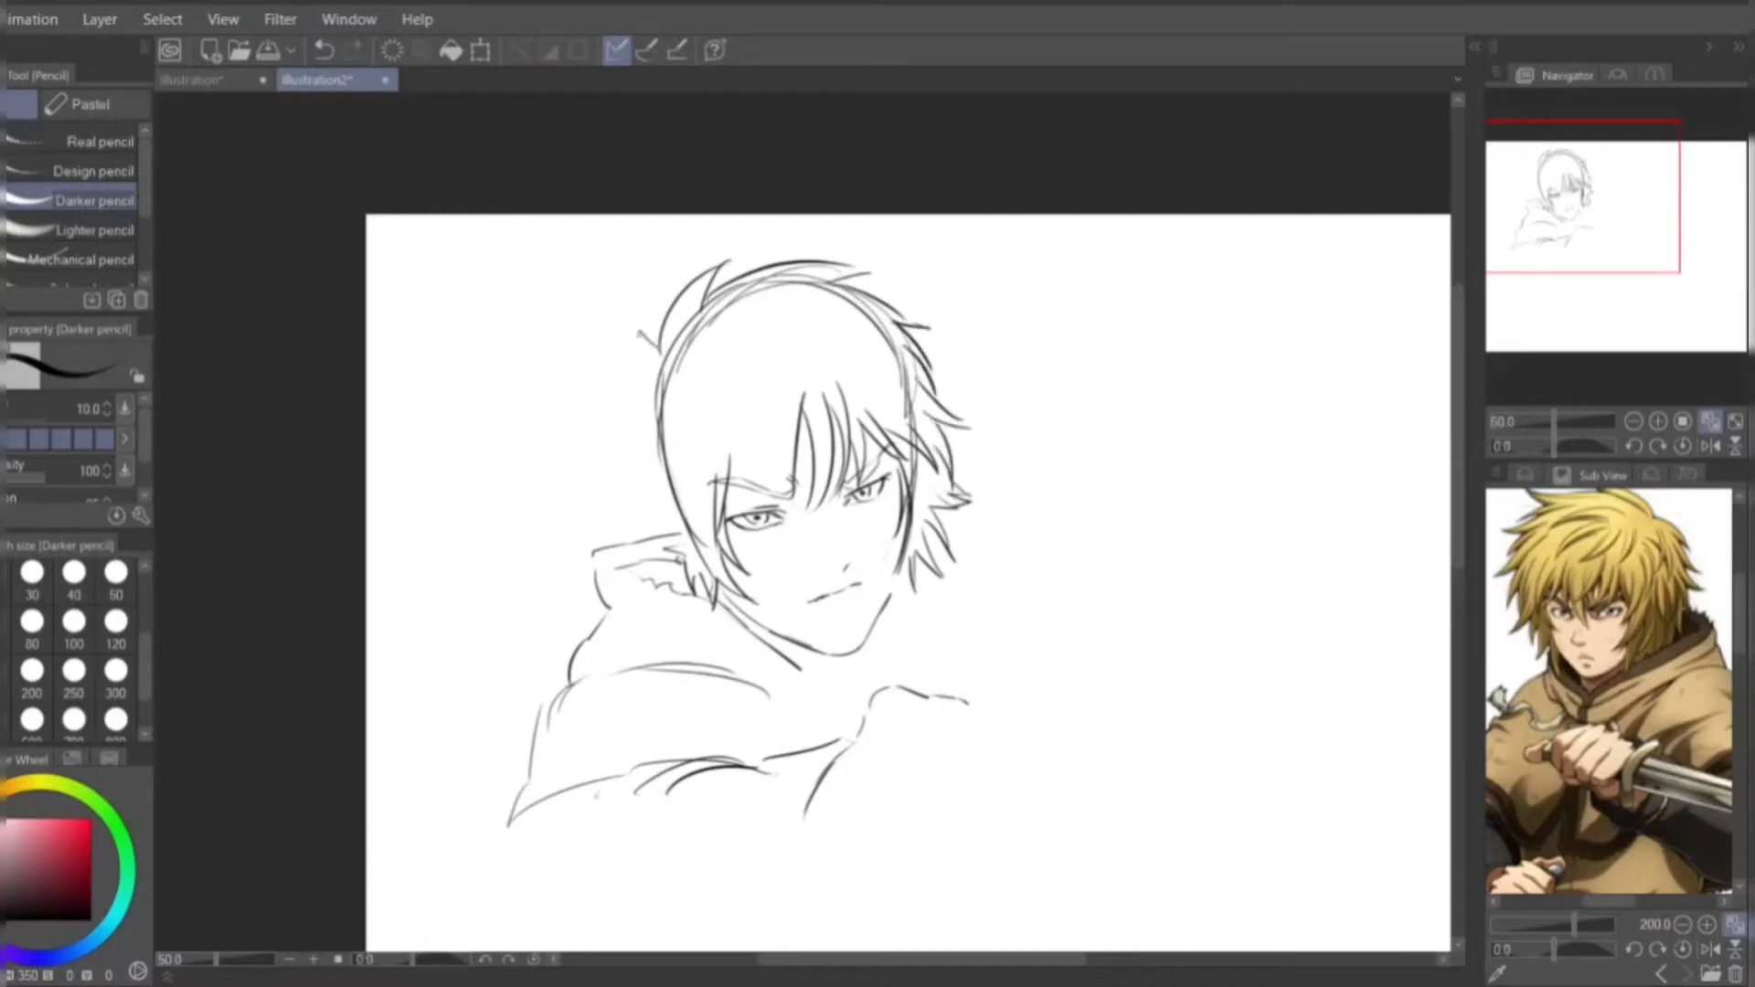
drag(656, 334, 640, 468)
key(ctrl+z)
mouse_move(660, 462)
mouse_down()
mouse_move(626, 558)
mouse_move(640, 575)
mouse_up()
drag(632, 439, 595, 521)
drag(923, 347, 973, 421)
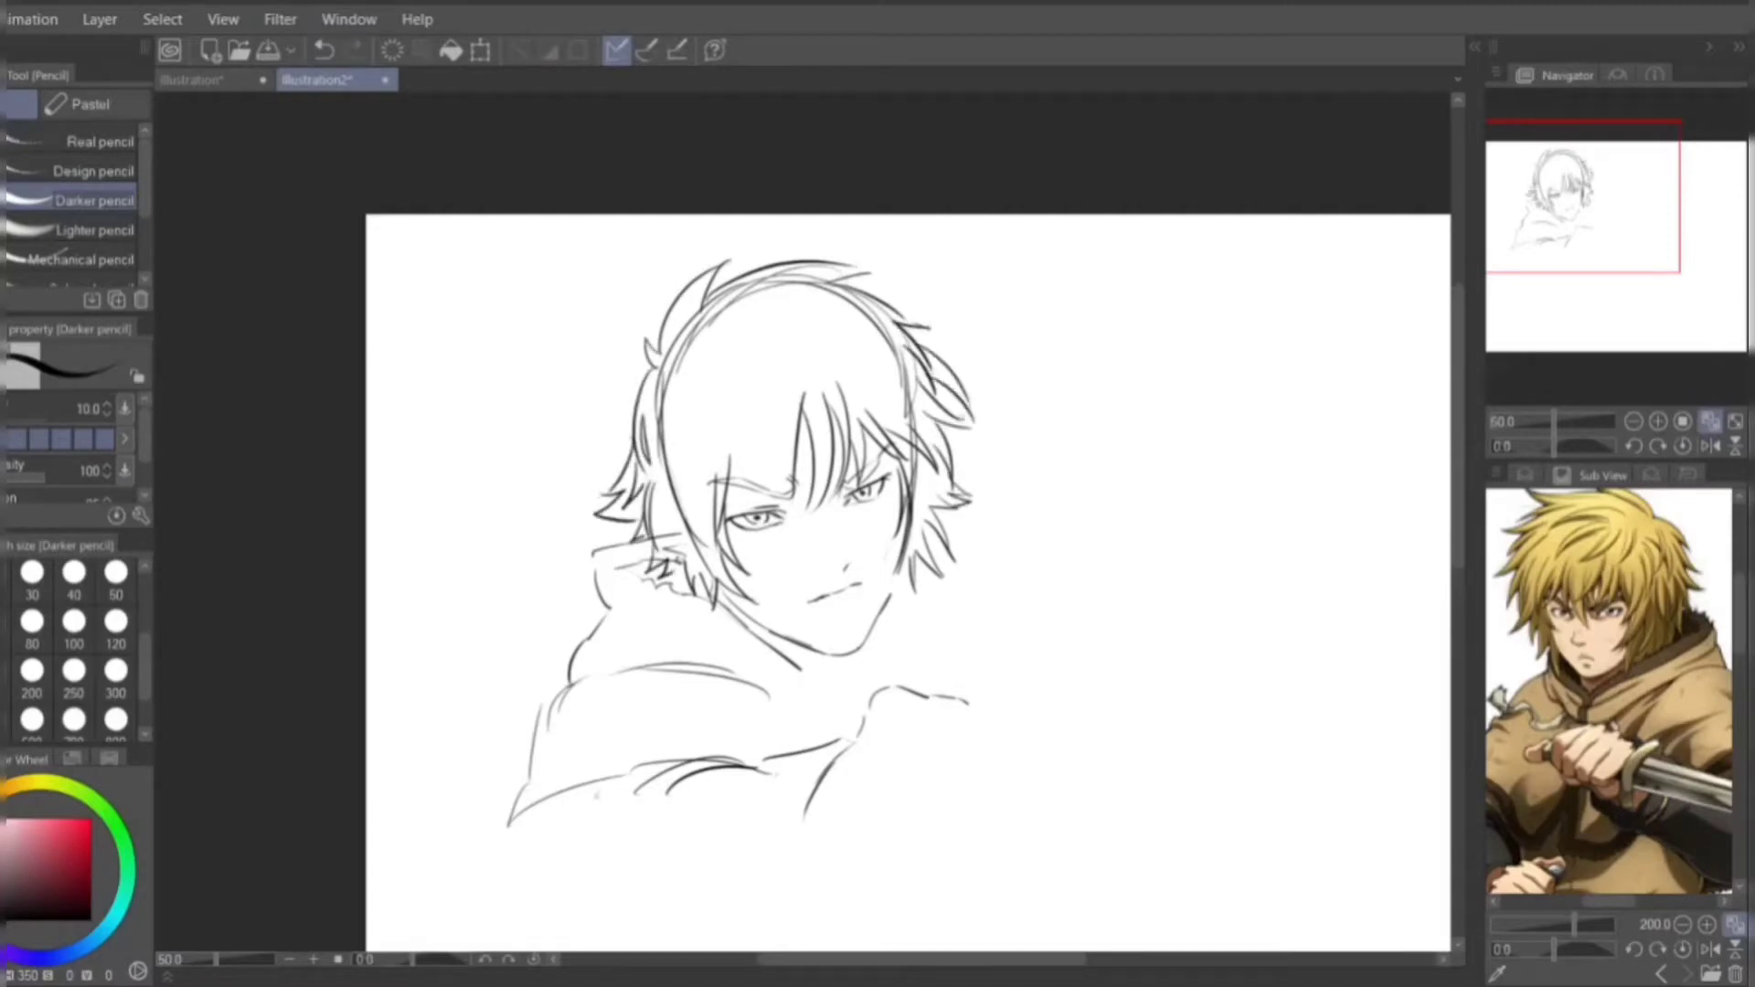
- Add spiky tufts on the near side of the hair and strands running from the crown into the bangs
key(ctrl+z)
drag(644, 370, 603, 493)
drag(786, 311, 805, 416)
key(ctrl+z)
mouse_move(800, 397)
mouse_down()
mouse_move(782, 512)
mouse_move(750, 517)
mouse_up()
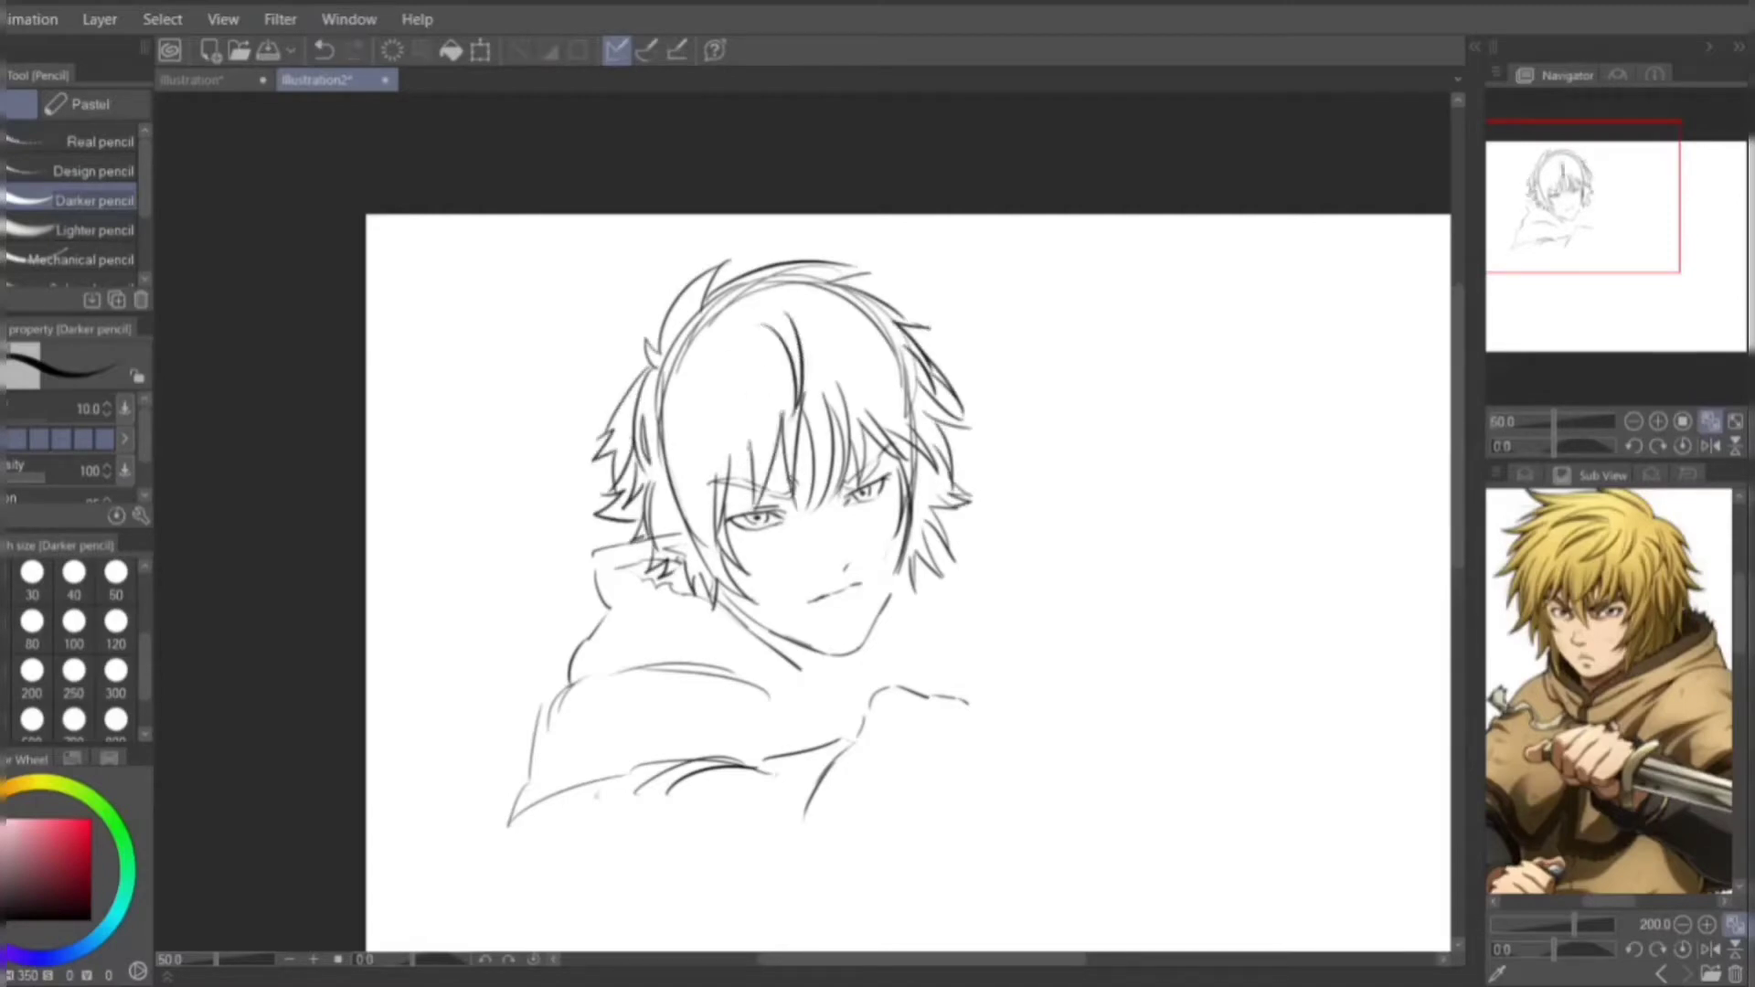
- Erase the head construction lines showing through the hair and the hood lines overlapping the lower locks
key(e)
click(1525, 474)
drag(667, 293, 722, 576)
drag(722, 275, 923, 485)
drag(649, 548, 685, 563)
click(1524, 487)
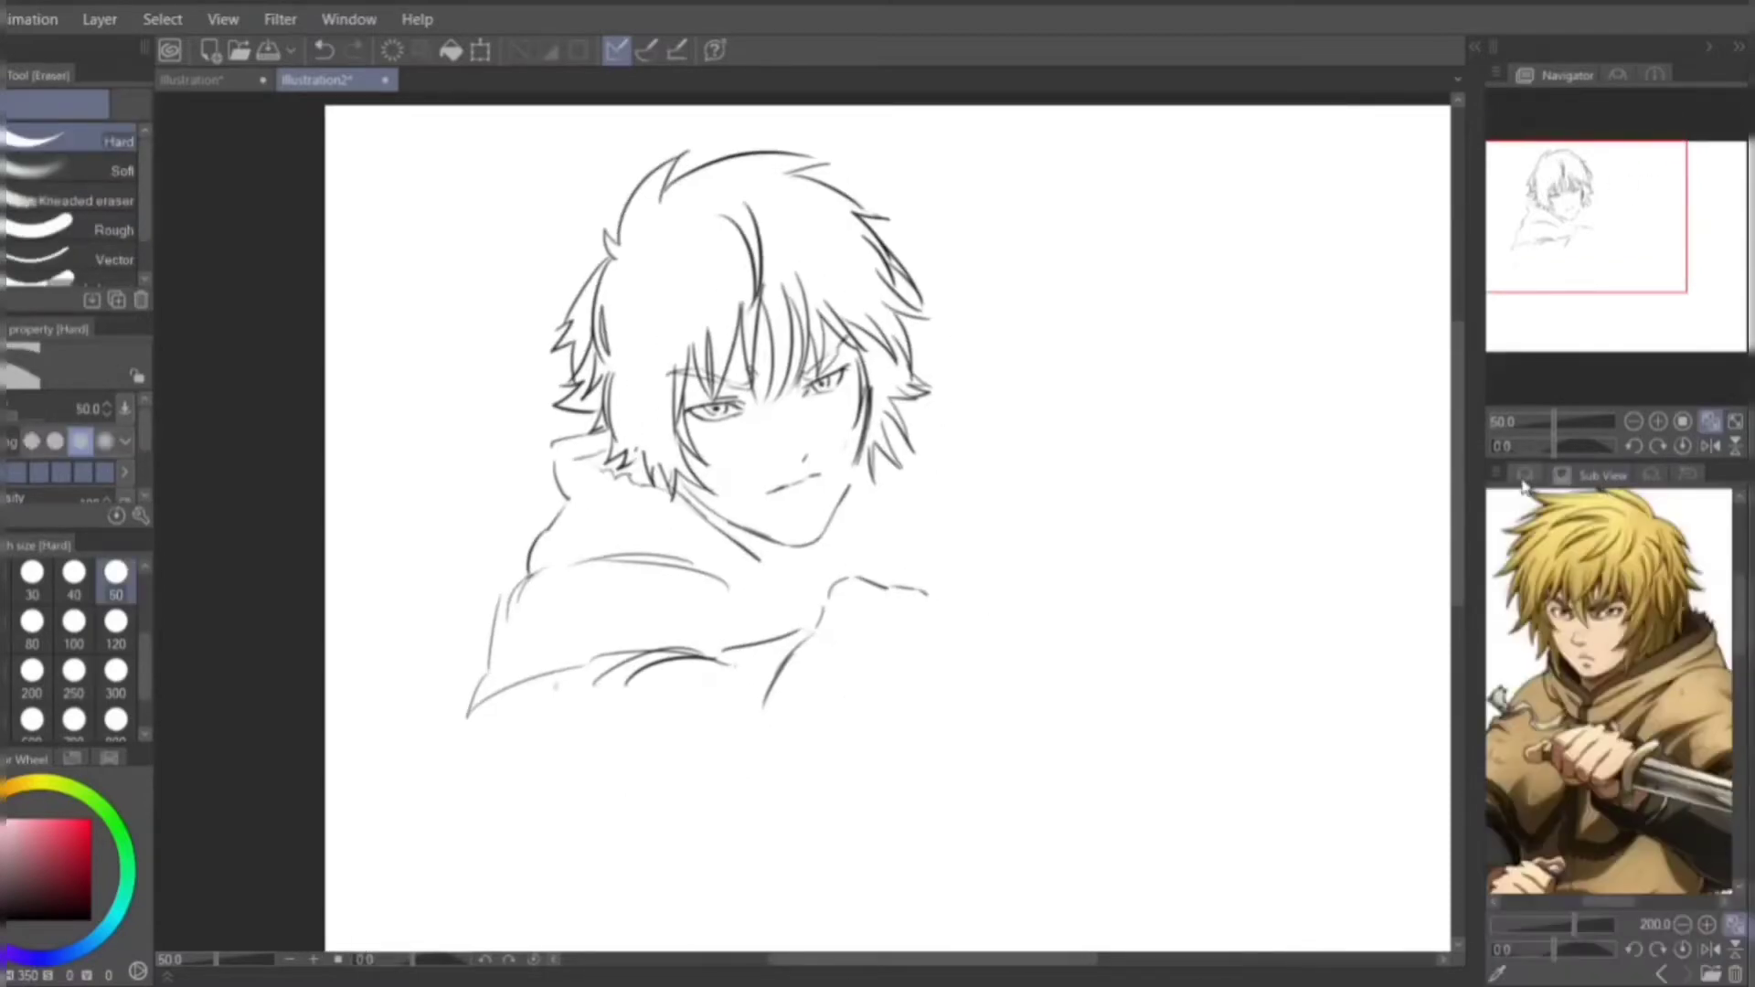
click(1525, 477)
- Draw additional curved strands at the crown near the hair parting with the Darker pencil
scroll(803, 243, up, 2)
key(p)
scroll(760, 233, down, 1)
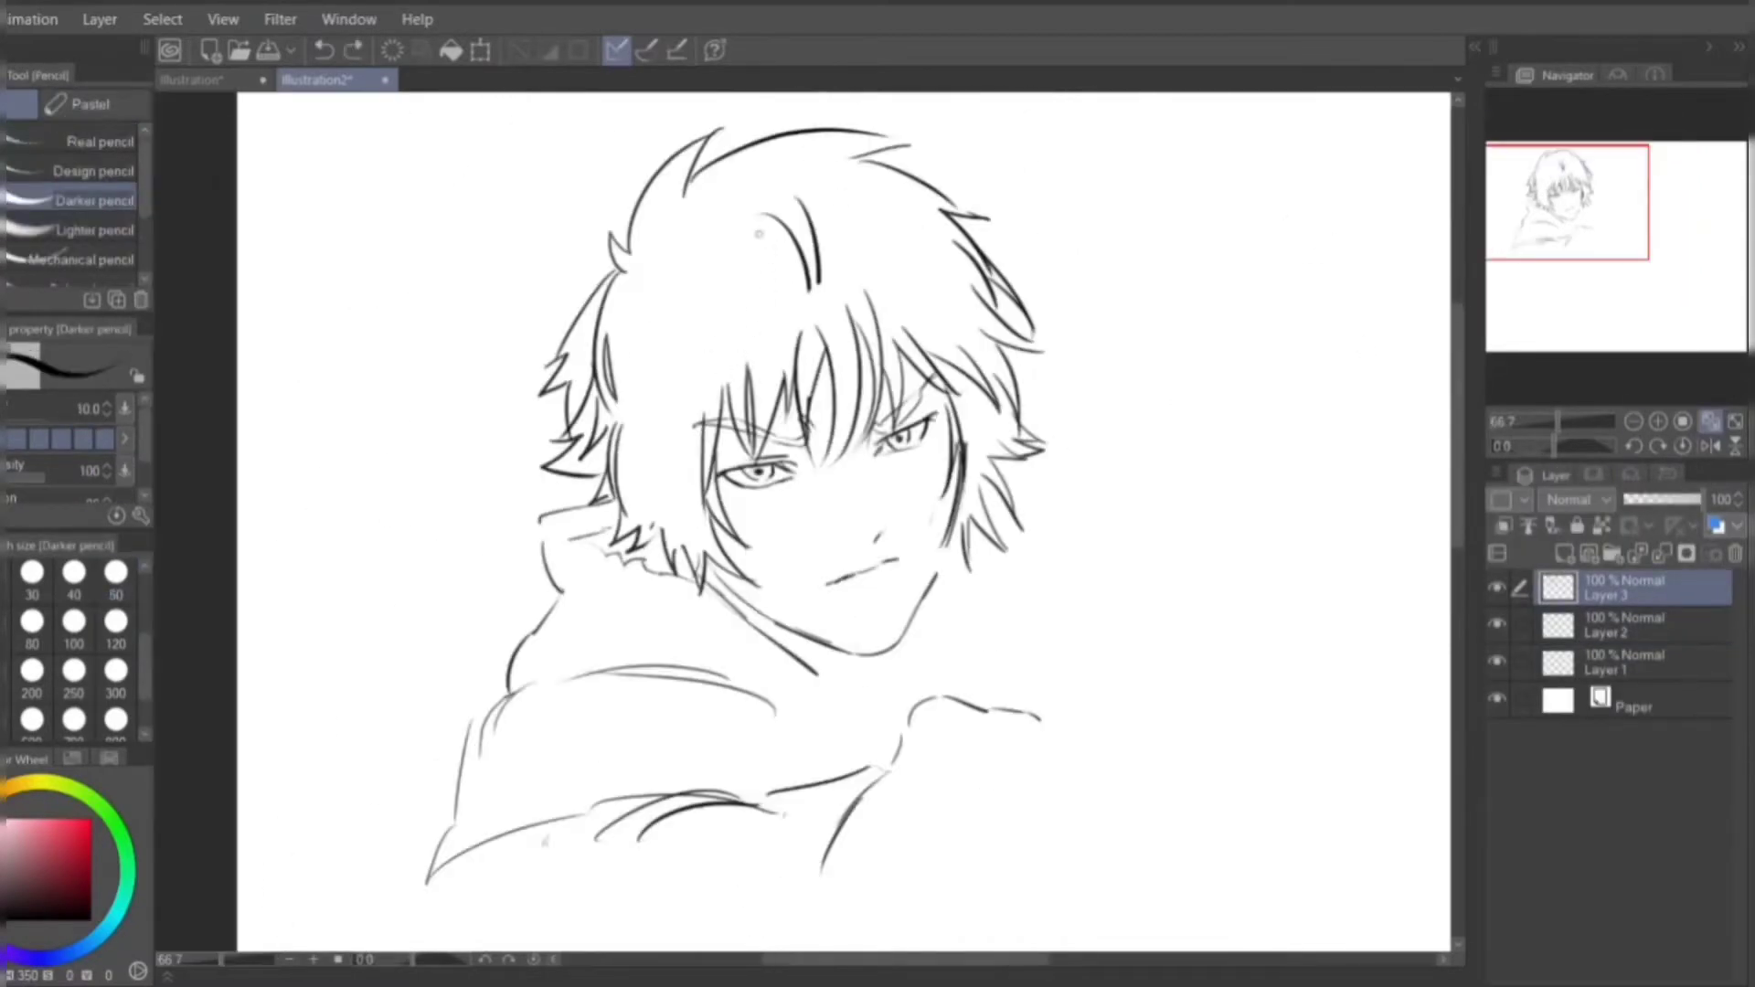
drag(743, 195, 776, 338)
key(ctrl+z)
mouse_move(886, 187)
mouse_down()
mouse_move(778, 239)
mouse_move(787, 198)
mouse_up()
scroll(786, 274, down, 1)
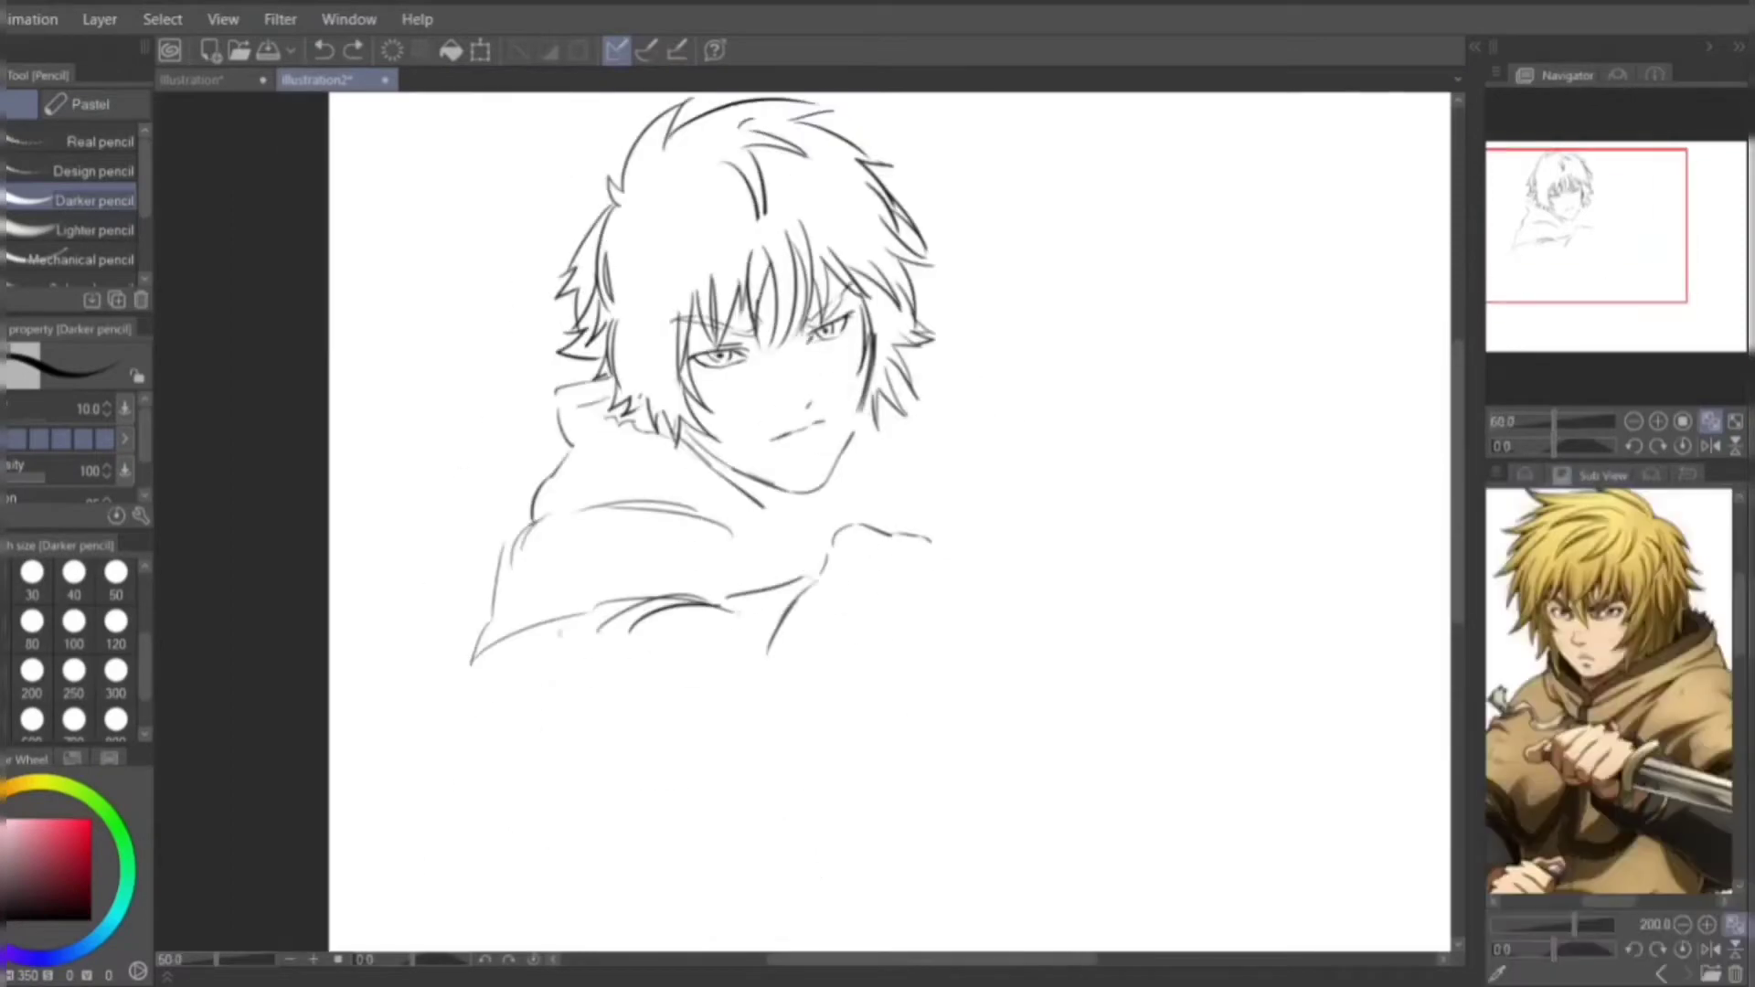
- Sketch the neck line, the collar edge below the chin and the far shoulder contour
drag(875, 410, 864, 485)
drag(903, 397, 946, 453)
drag(773, 505, 850, 527)
drag(944, 453, 1009, 501)
- Outline the clenched fist in front of the chest and divide it into four curled fingers
mouse_move(821, 572)
mouse_down()
mouse_move(773, 670)
mouse_move(855, 725)
mouse_up()
key(ctrl+z)
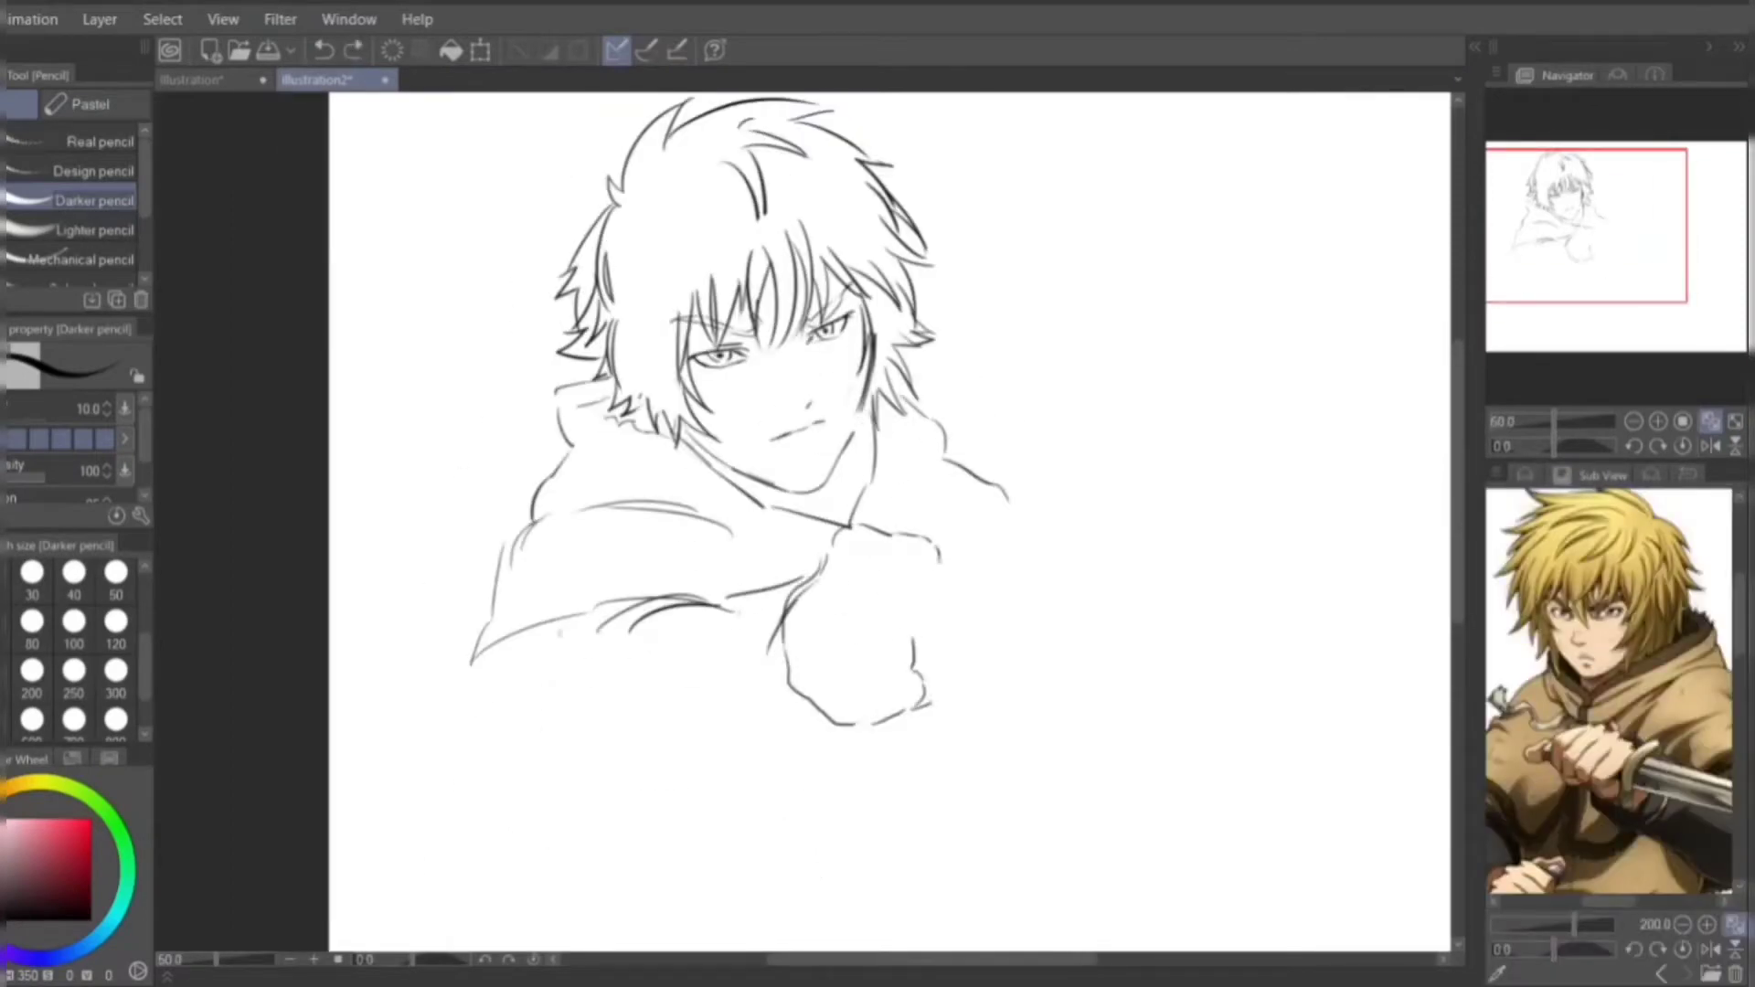
drag(925, 541, 917, 674)
drag(828, 547, 805, 599)
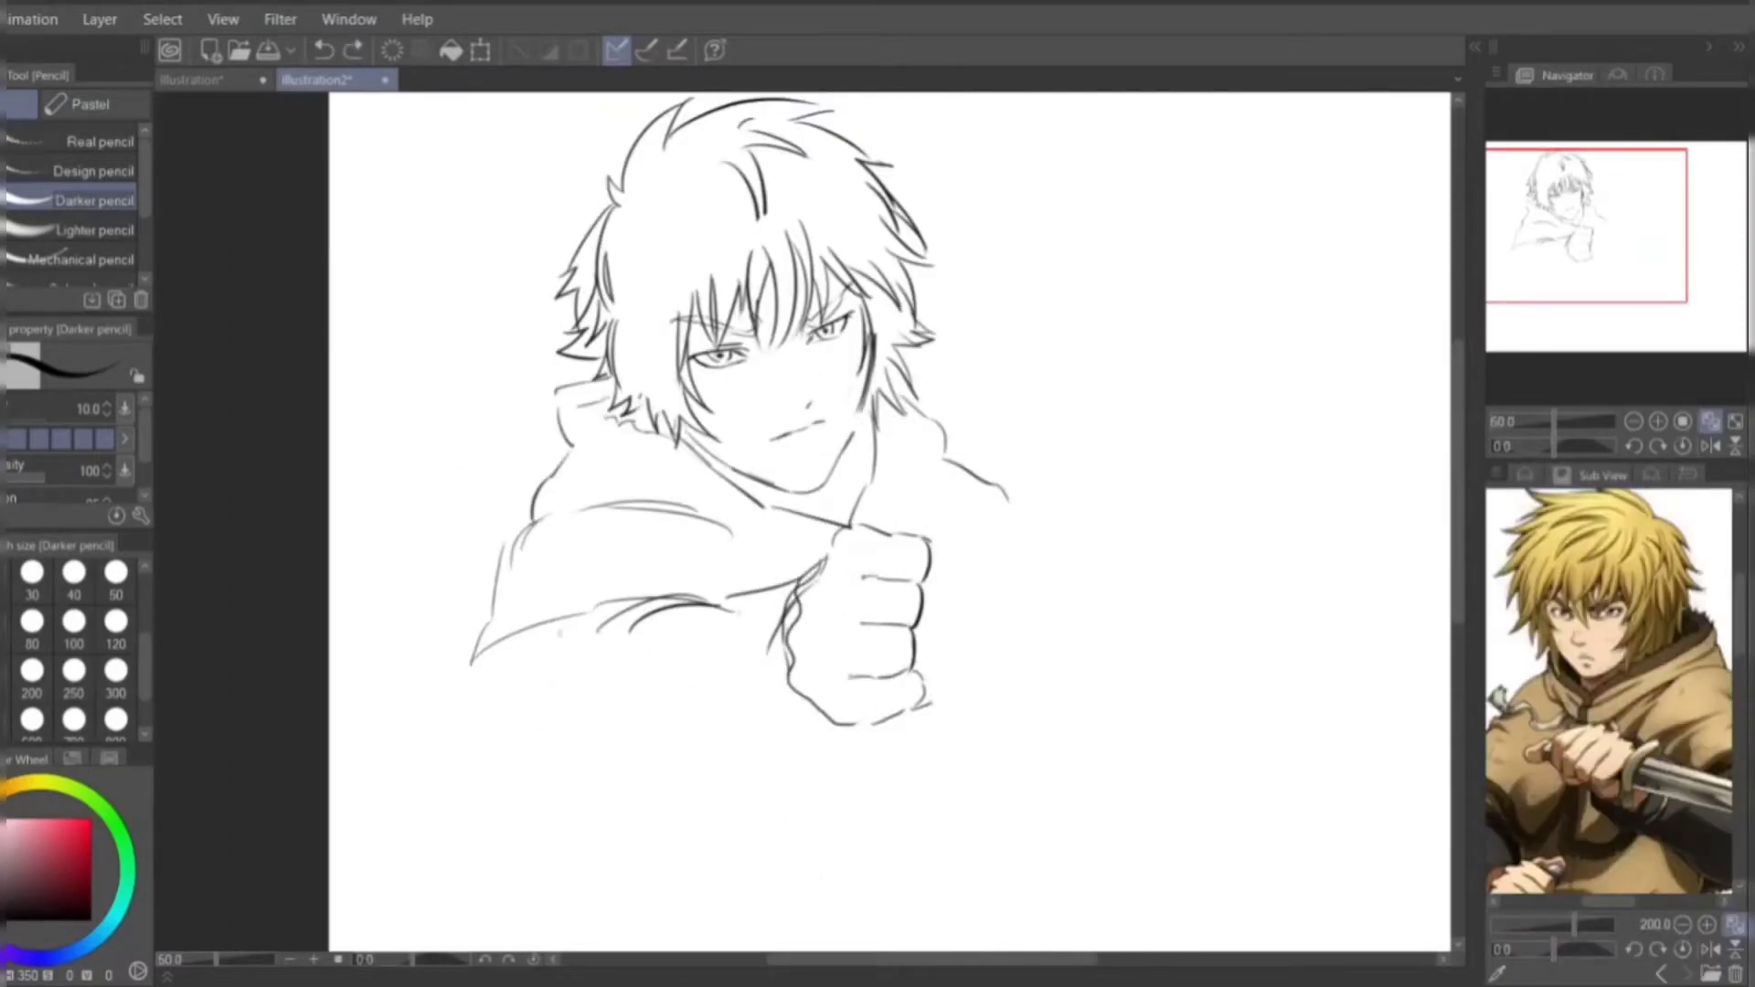
- Draw the dagger's straight section rising above the fist and its curved guard beneath the hand
drag(879, 459, 917, 424)
drag(922, 425, 912, 530)
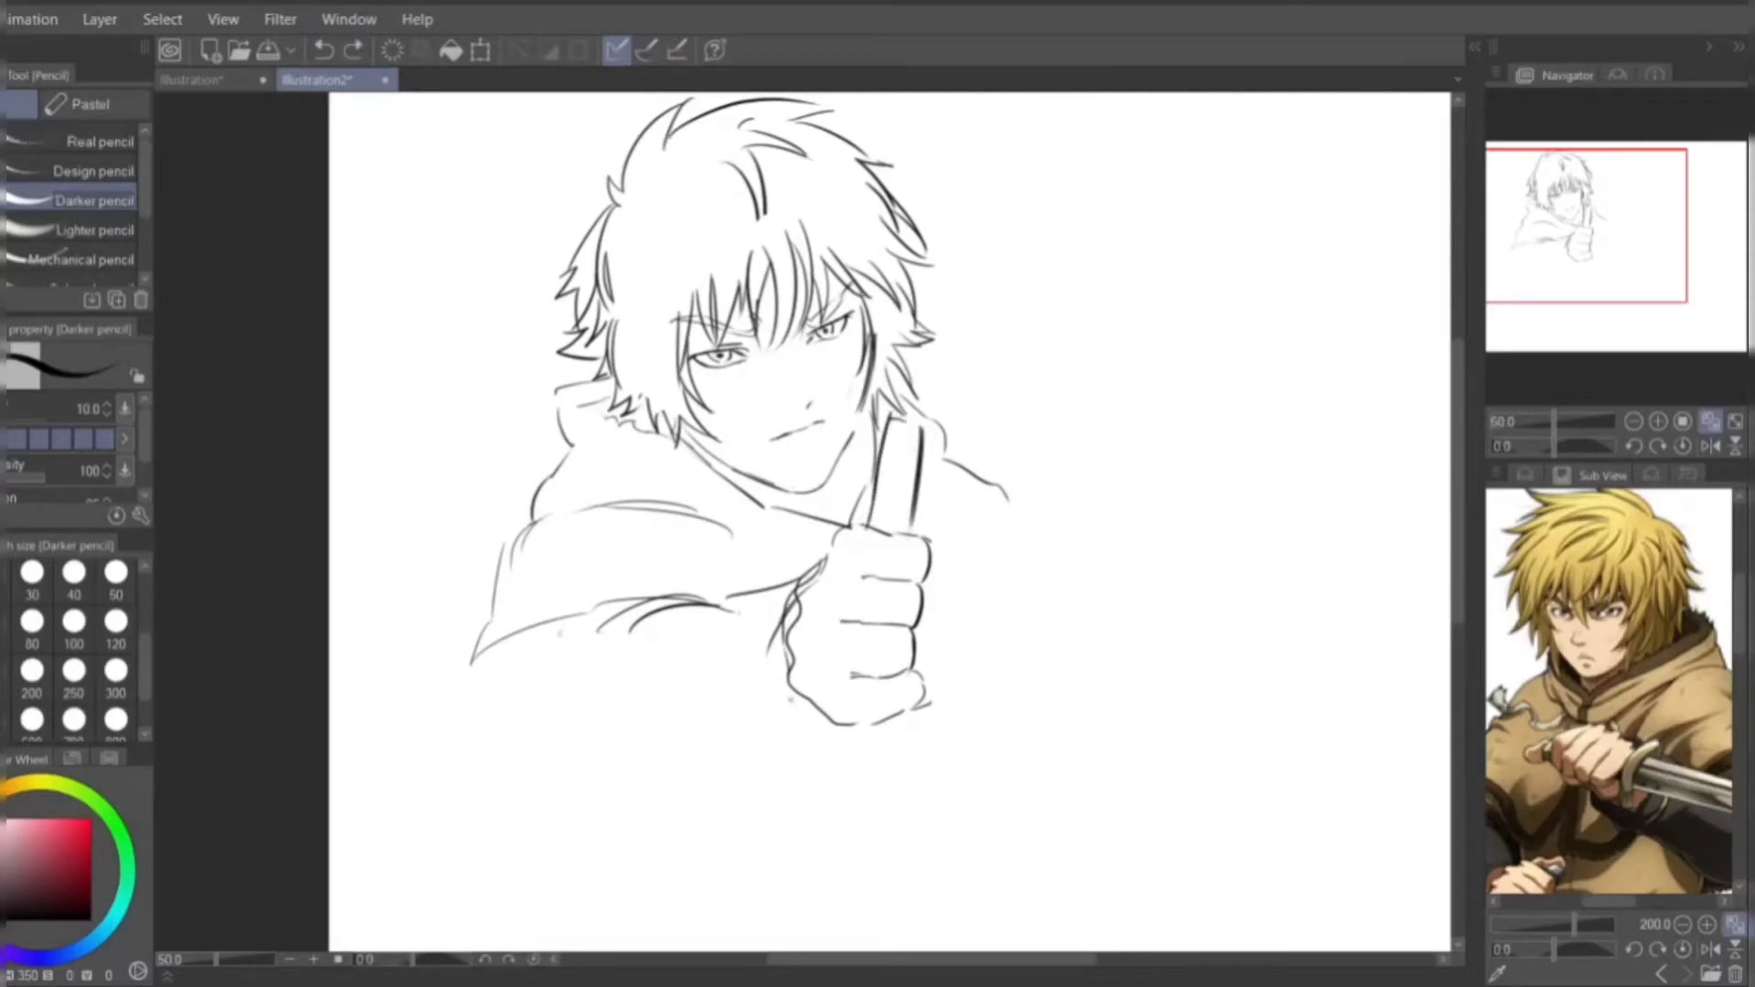
drag(805, 761, 820, 730)
drag(893, 715, 919, 791)
drag(821, 731, 879, 790)
drag(875, 791, 916, 794)
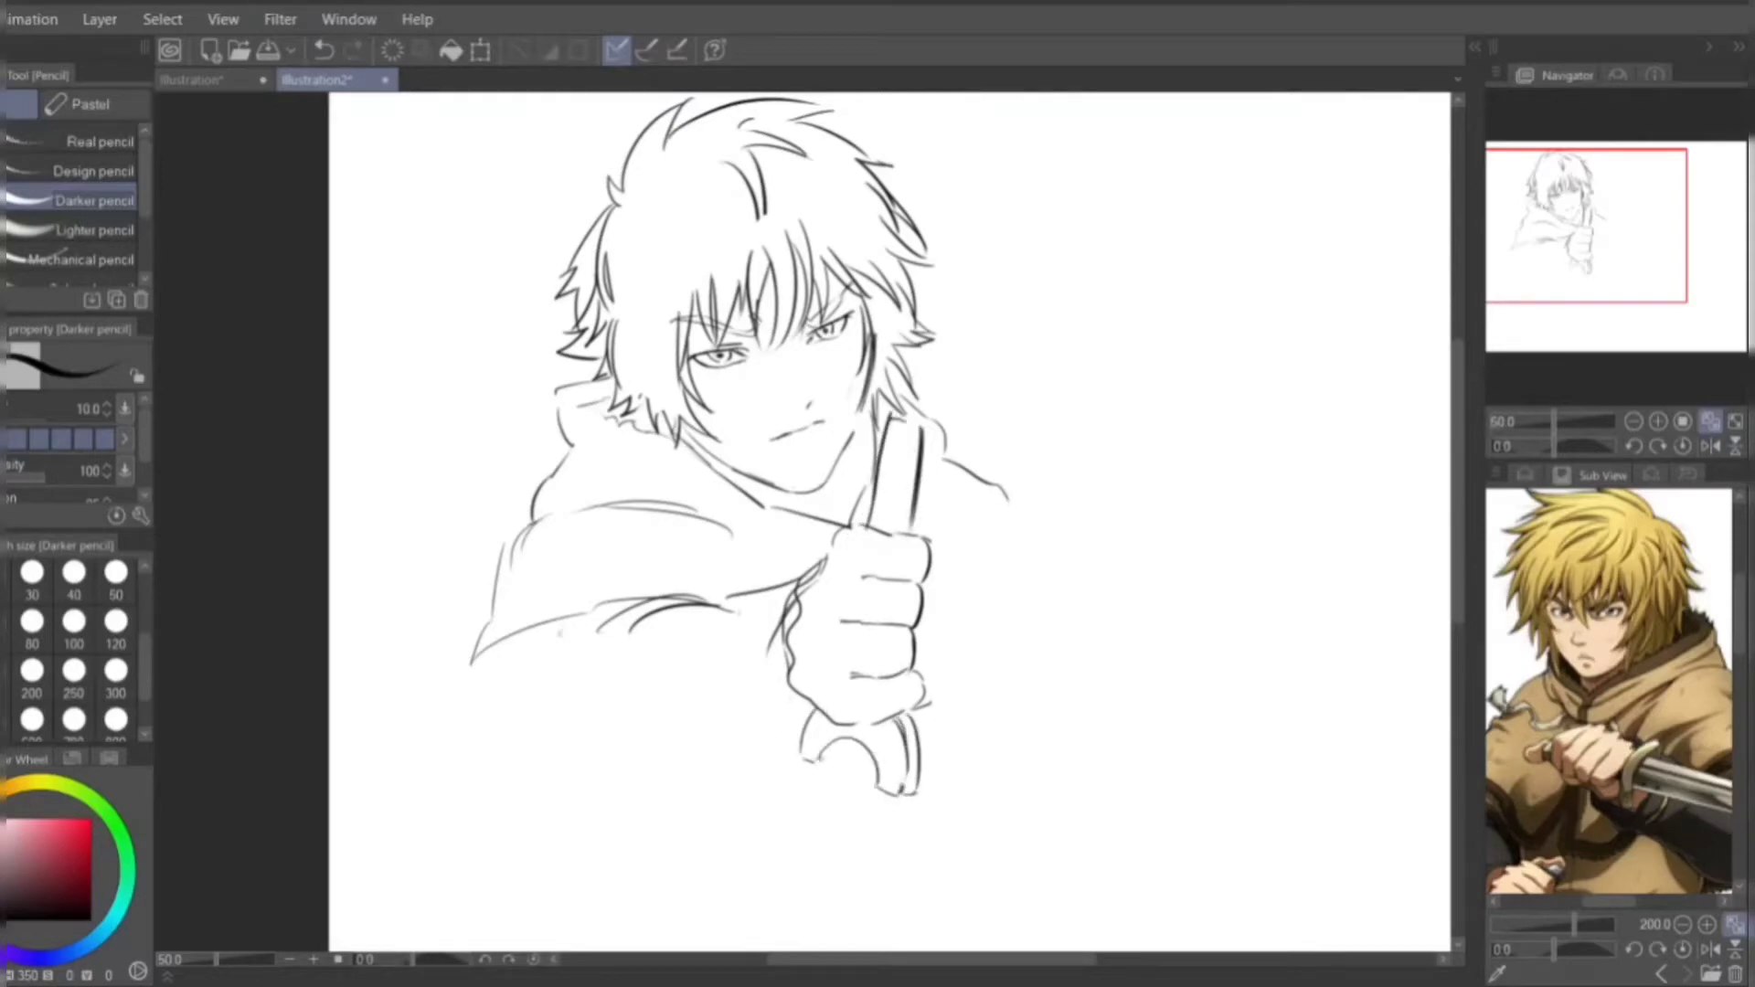
- Sketch the near sleeve's upper edge and the fabric folds of the bent arm
mouse_move(768, 608)
mouse_down()
mouse_move(752, 686)
mouse_move(793, 733)
mouse_move(498, 758)
mouse_up()
mouse_move(732, 600)
mouse_down()
mouse_move(567, 625)
mouse_move(535, 672)
mouse_up()
drag(581, 622, 551, 687)
drag(519, 678, 510, 729)
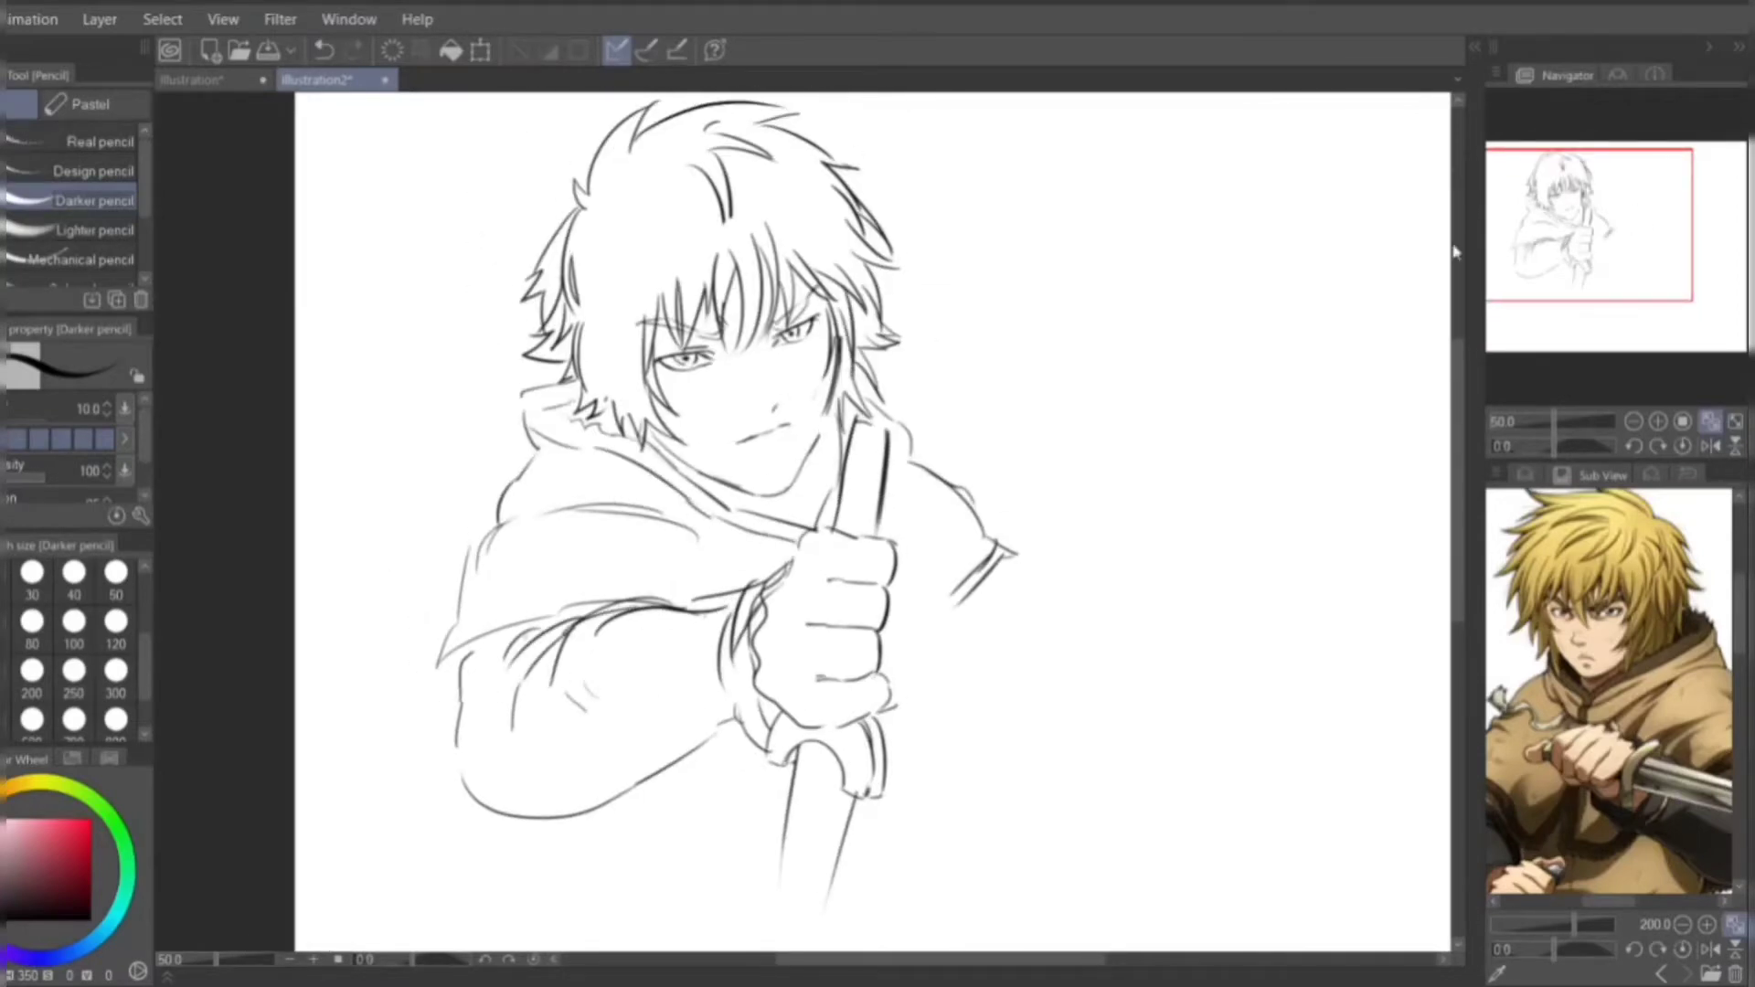
- Rework the far shoulder with its fur tuft and outline the cloak's far side and the lower torso edge
mouse_move(1454, 247)
mouse_down()
mouse_move(928, 521)
mouse_move(1007, 498)
mouse_up()
key(ctrl+z)
drag(873, 681, 933, 740)
drag(758, 755, 709, 822)
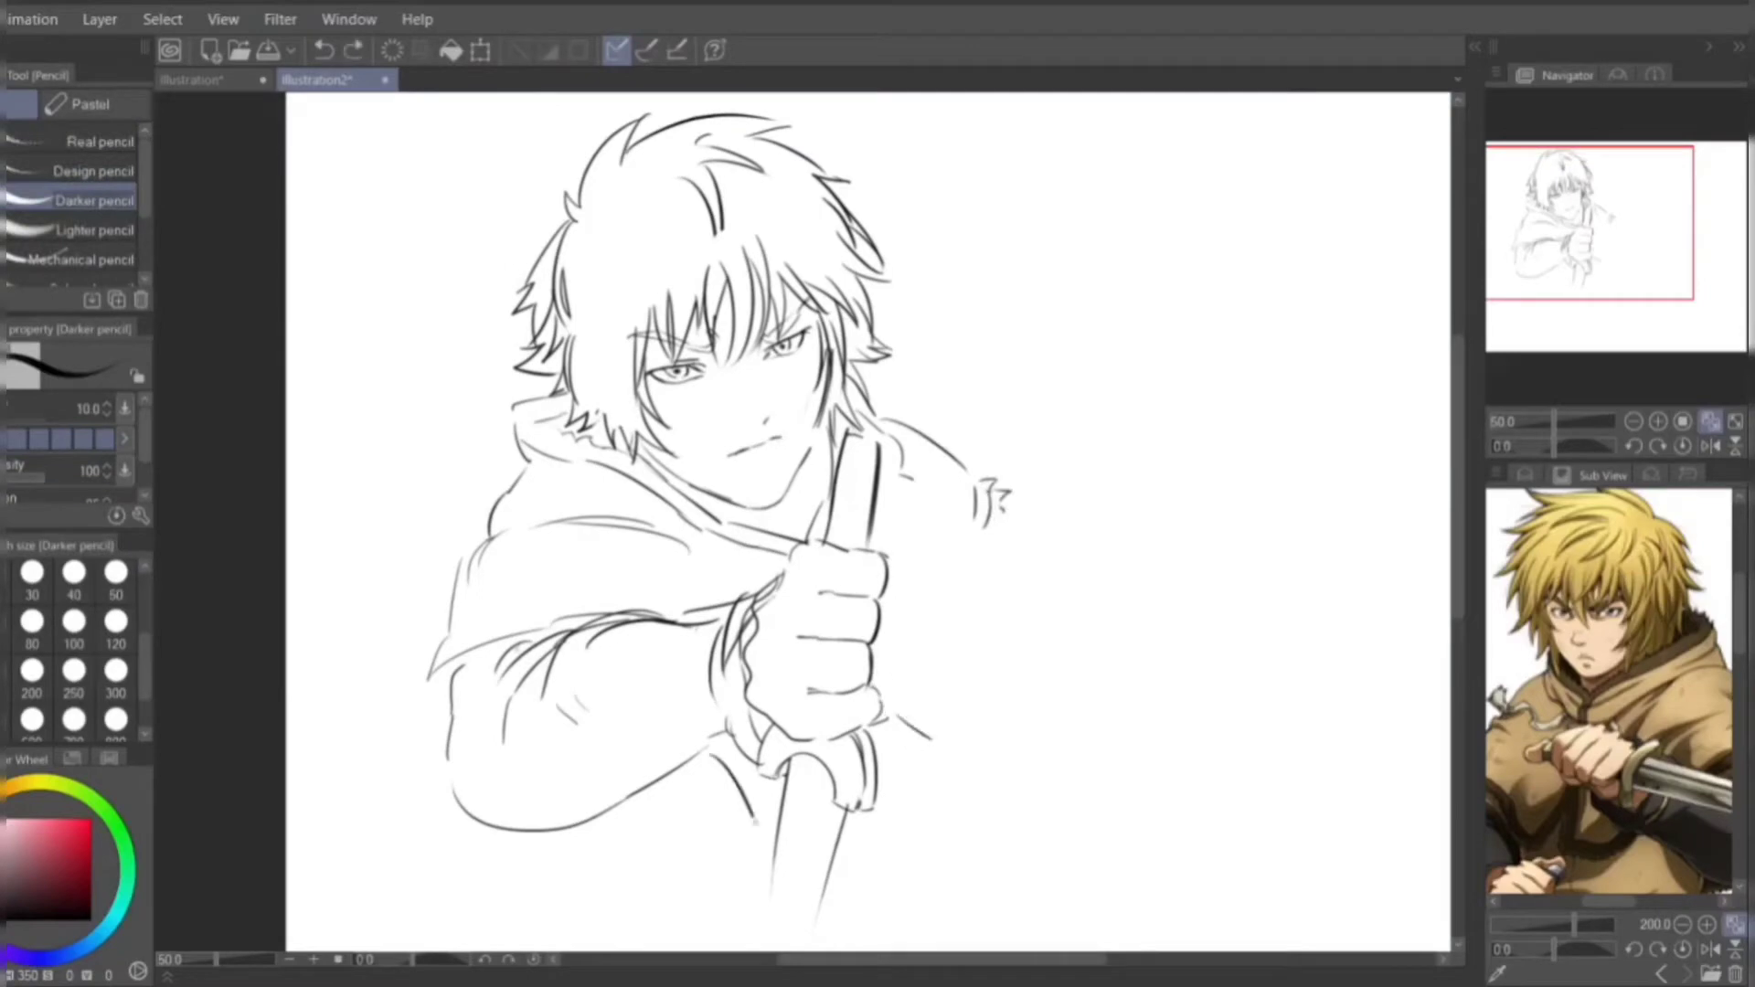
key(ctrl+z)
key(ctrl+z)
drag(991, 544, 879, 836)
drag(672, 791, 742, 858)
- Sketch the thumb beside the fist's curled fingers
scroll(869, 521, up, 3)
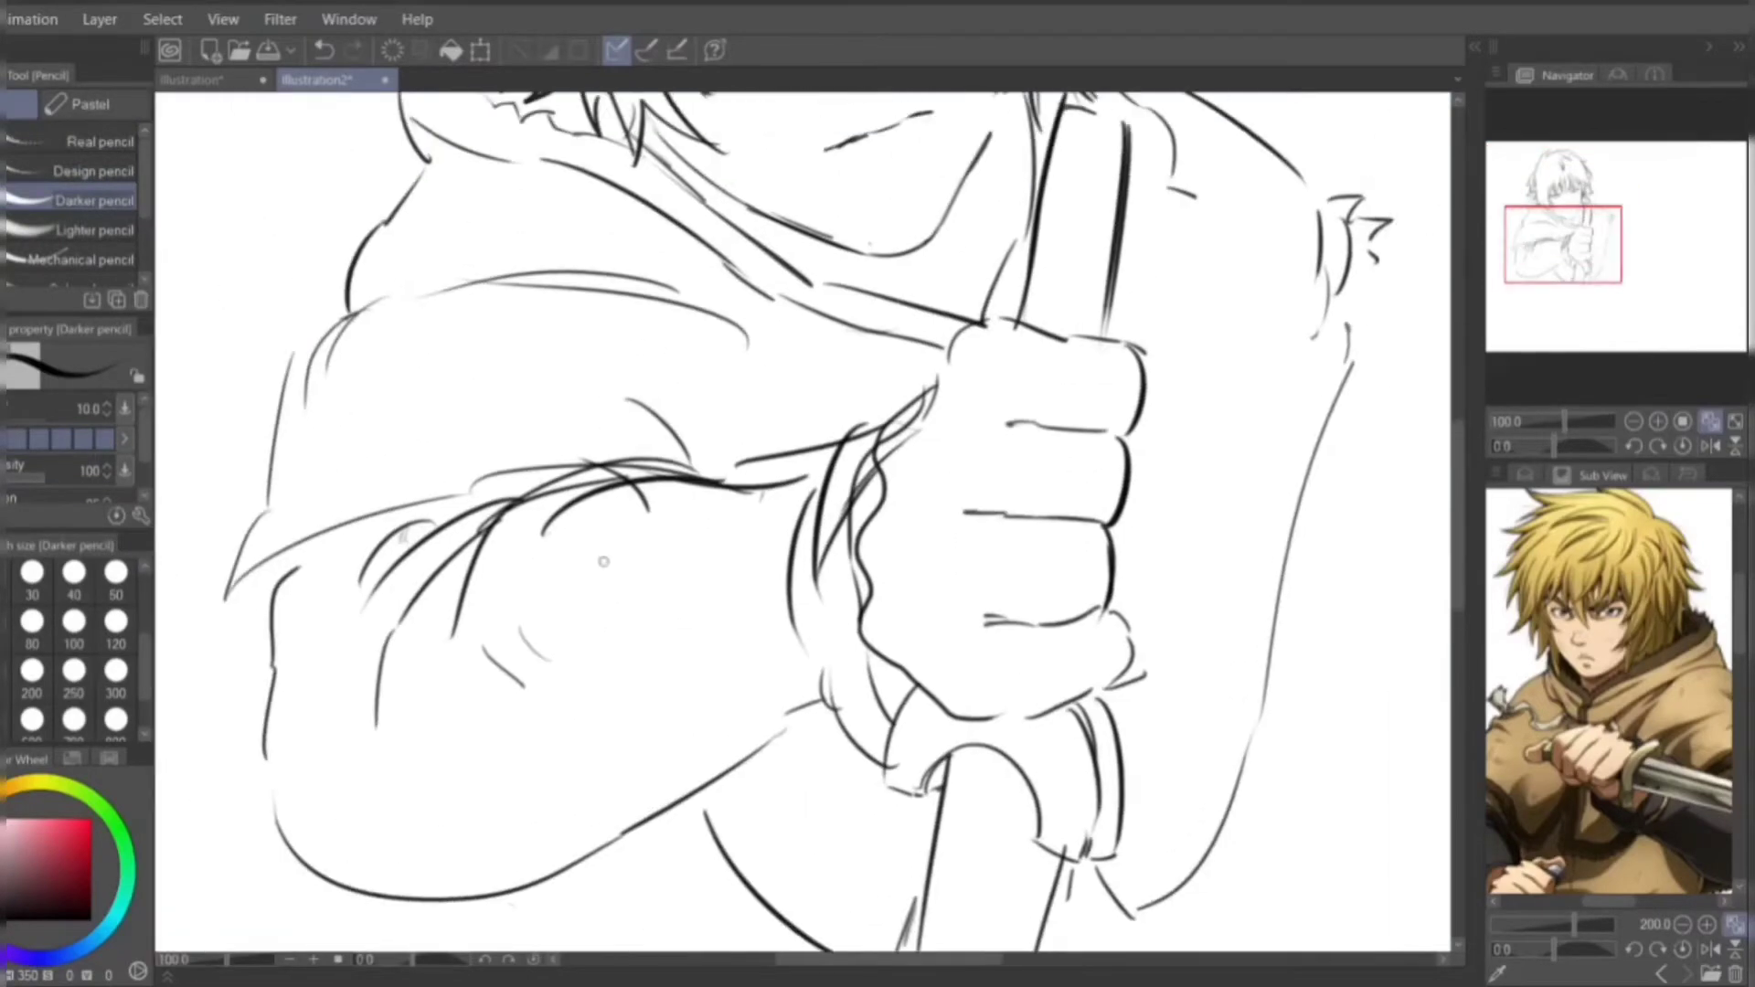
scroll(869, 521, down, 3)
drag(971, 545, 960, 629)
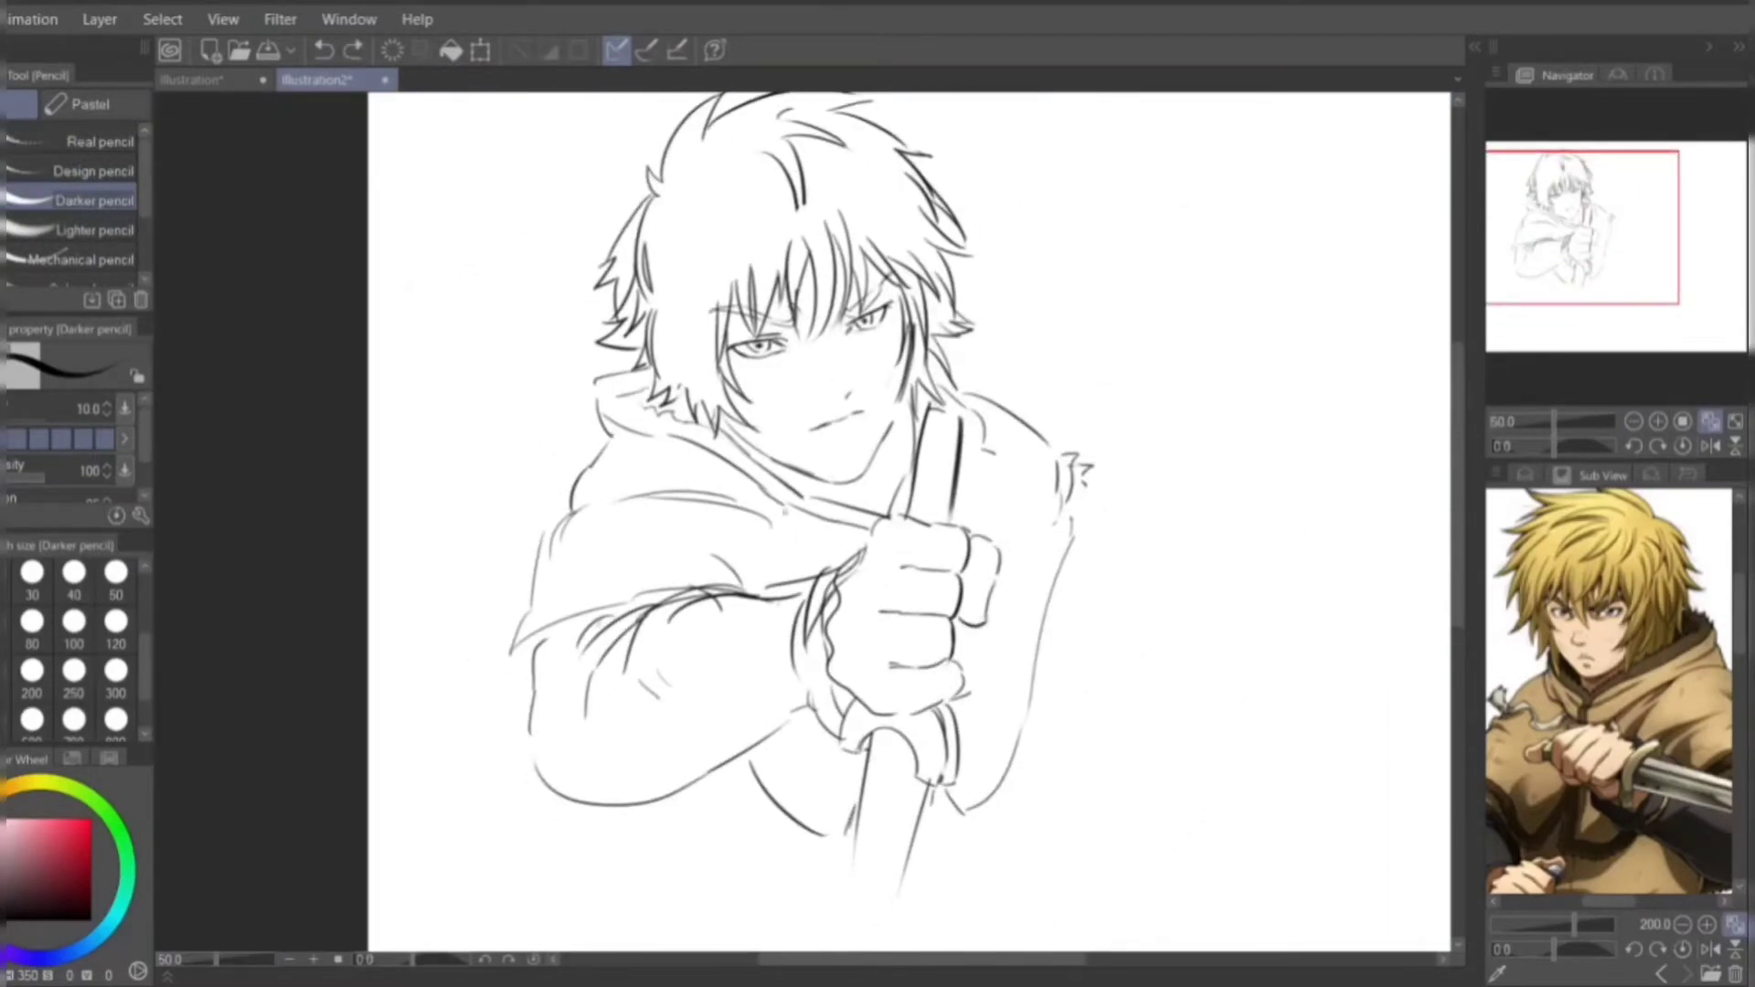
- Erase the rough upper and inner edges of the fist and redraw the back of the hand and wrist contour
key(e)
mouse_move(896, 526)
mouse_down()
mouse_move(836, 691)
mouse_move(855, 549)
mouse_move(840, 690)
mouse_up()
key(p)
drag(833, 577, 819, 713)
drag(804, 624, 799, 700)
- Erase the messy wrist lines and redraw the sleeve cuff as clean curved bands with a fold leading into the sleeve
key(e)
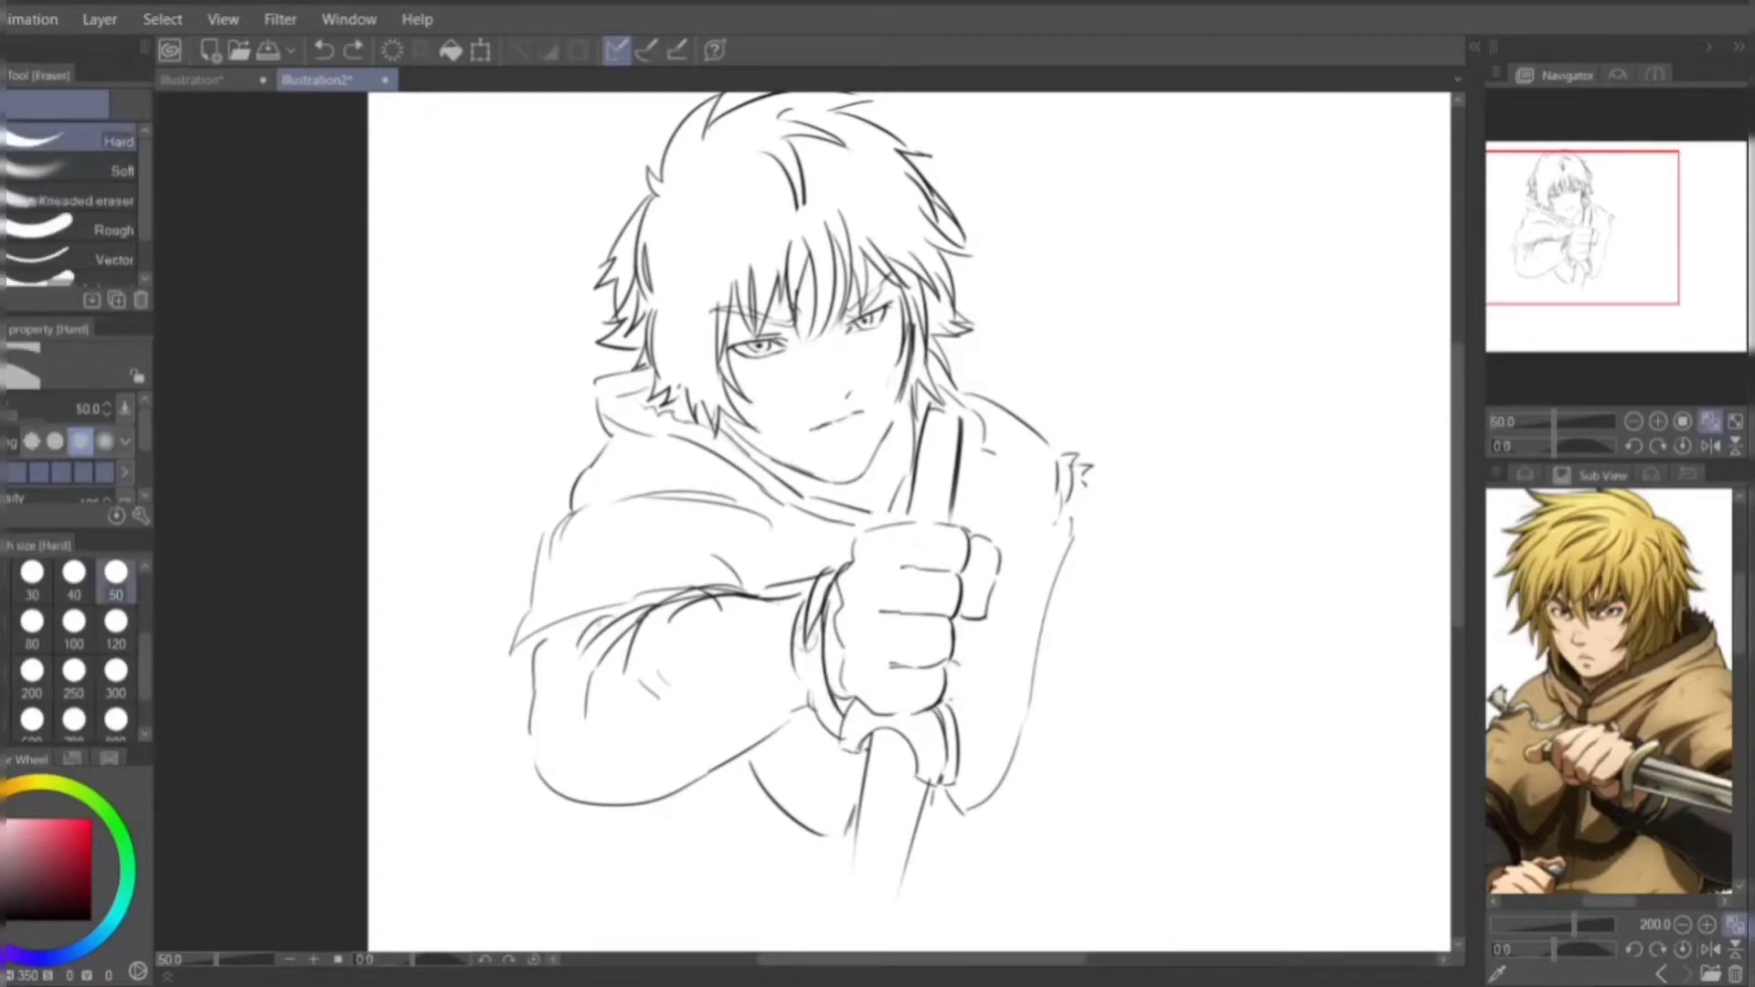
drag(827, 562, 793, 713)
key(p)
key(ctrl+z)
drag(818, 594, 795, 699)
drag(821, 589, 752, 640)
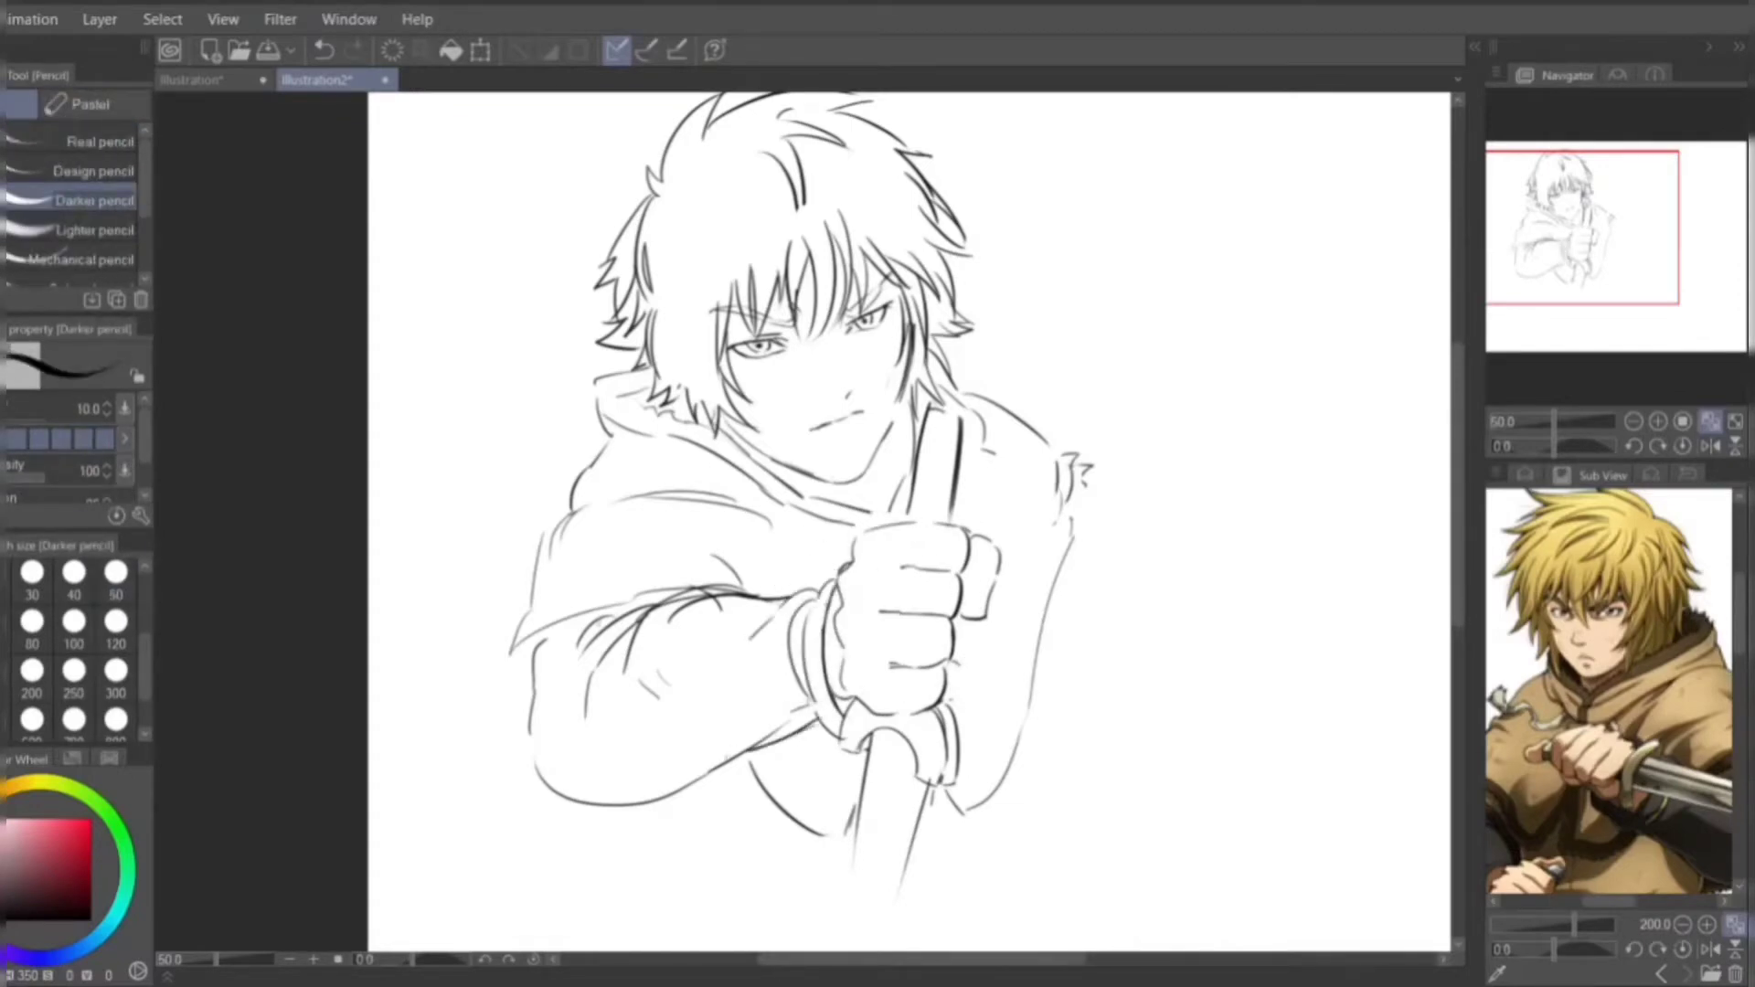
- Sketch a second clenched fist with finger divisions and a curved sleeve cuff beside the far shoulder's fur tuft
mouse_move(1133, 493)
mouse_down()
mouse_move(1109, 571)
mouse_move(1166, 608)
mouse_up()
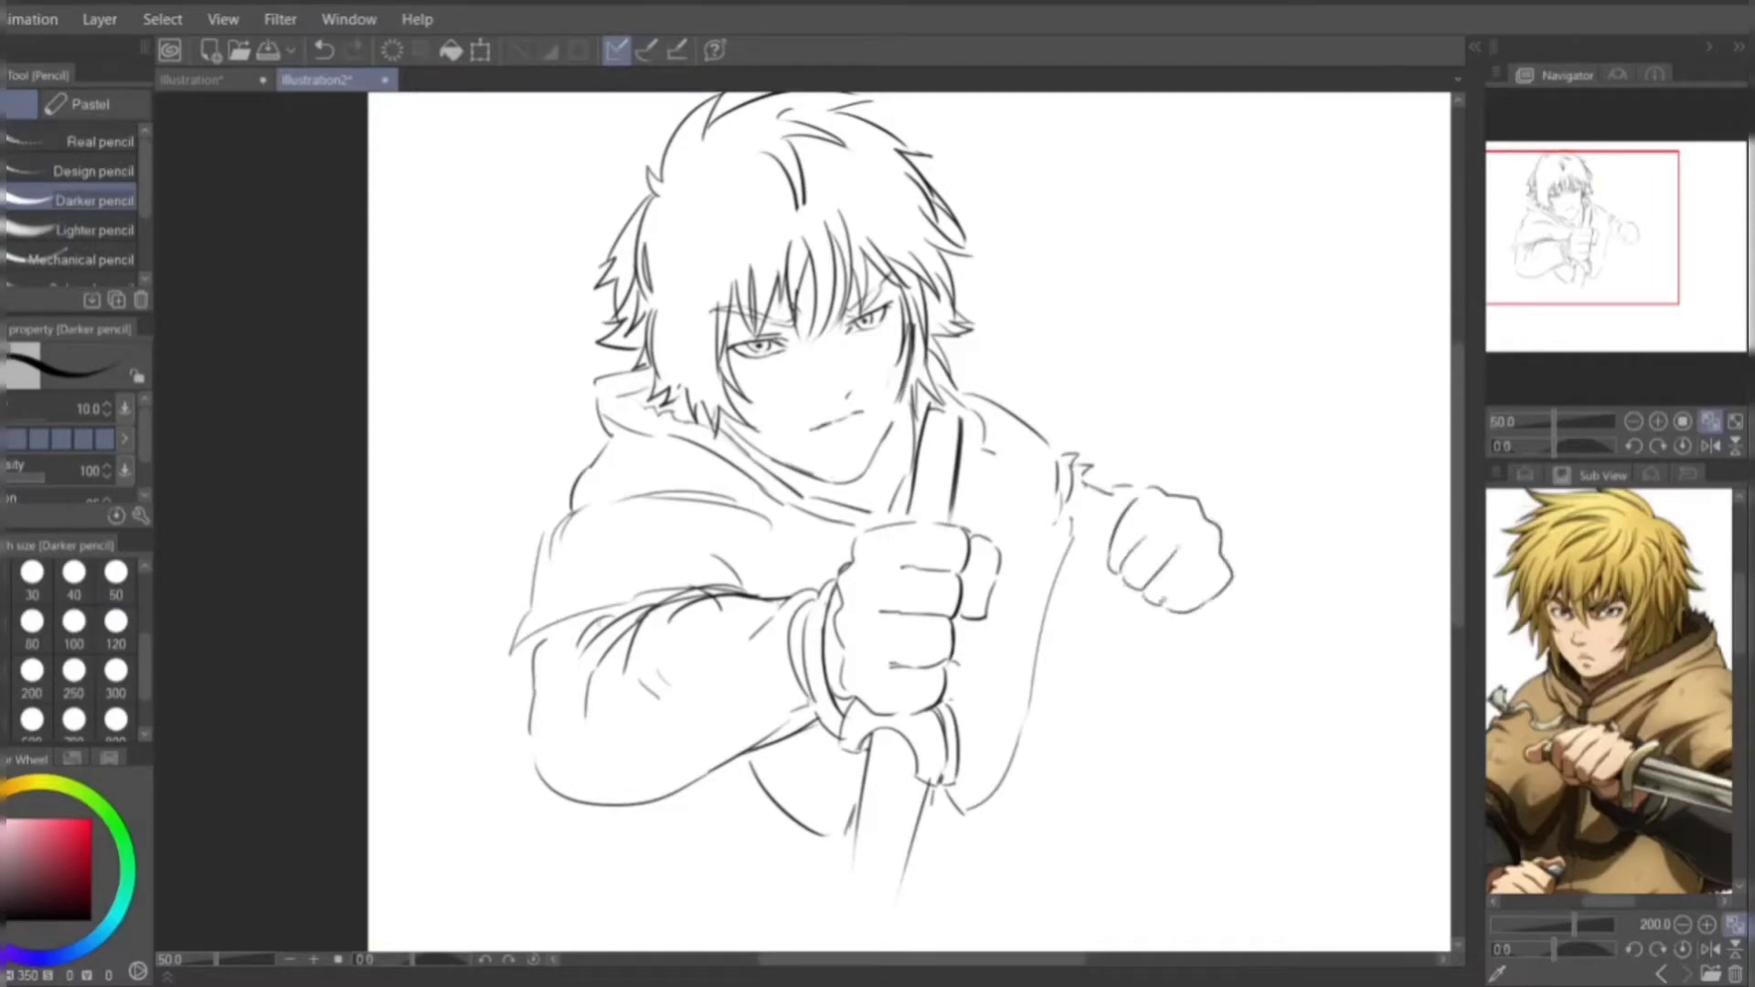
key(ctrl+z)
key(ctrl+z)
mouse_move(1138, 495)
mouse_down()
mouse_move(1106, 567)
mouse_move(1211, 567)
mouse_move(1143, 614)
mouse_up()
drag(1123, 517, 1115, 601)
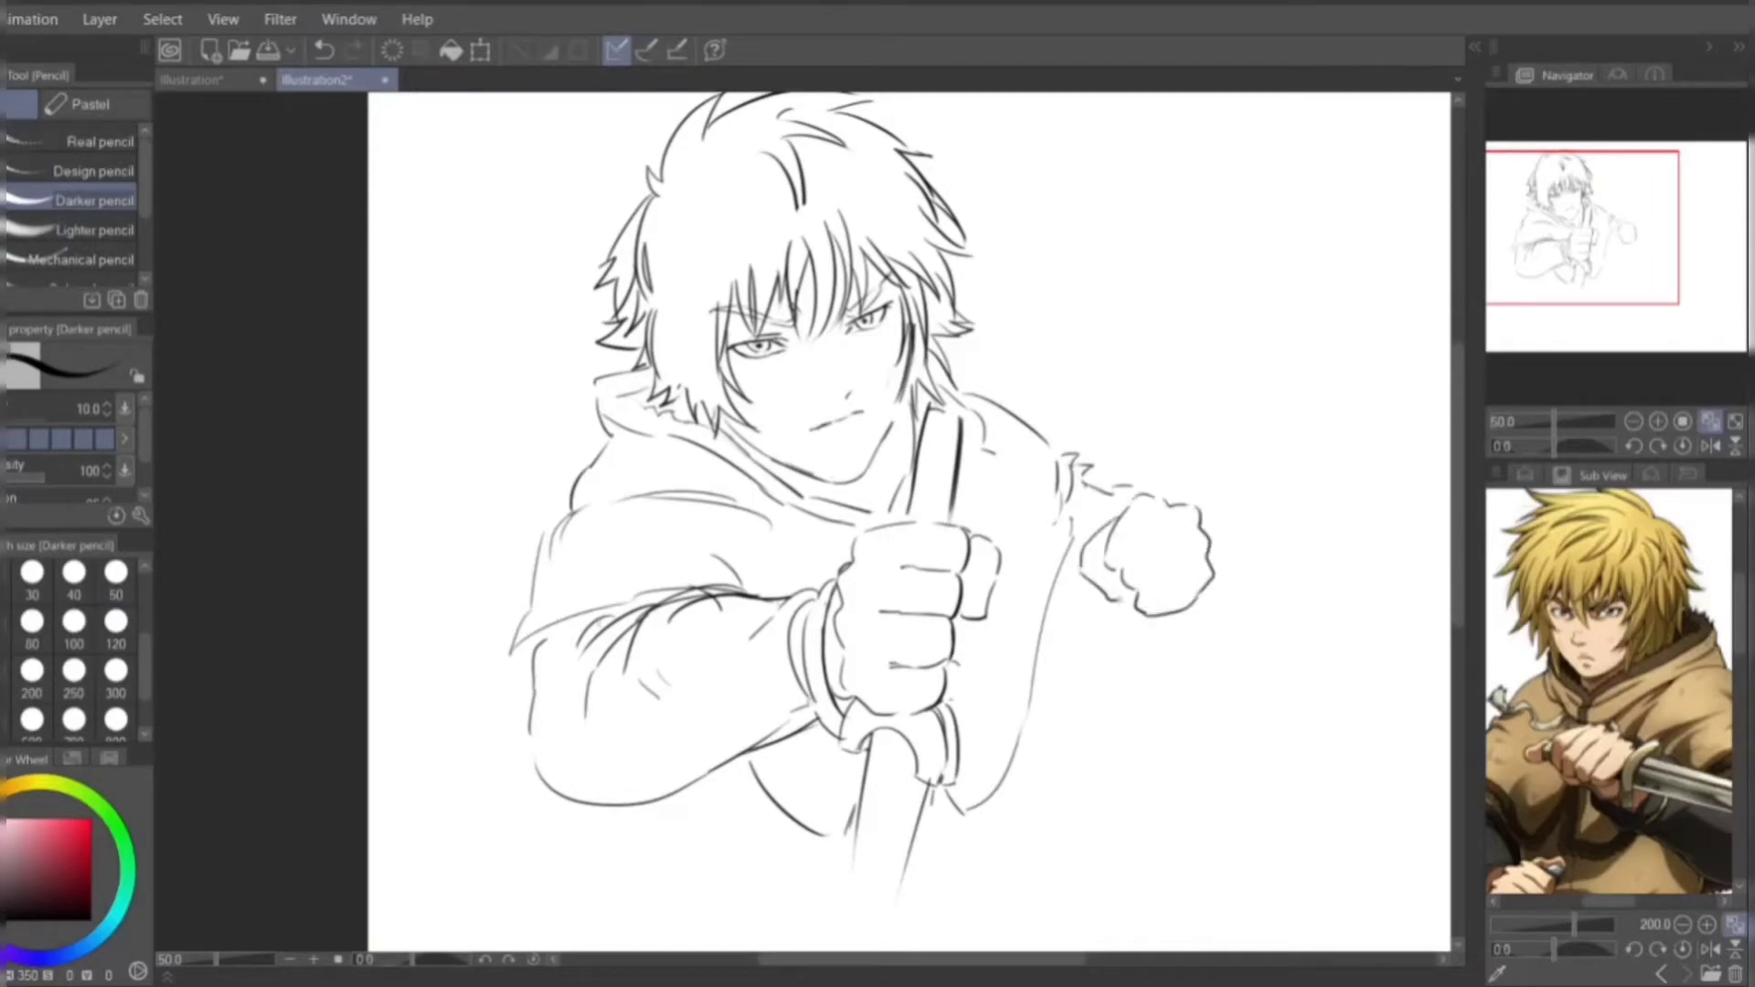
click(1657, 421)
key(r)
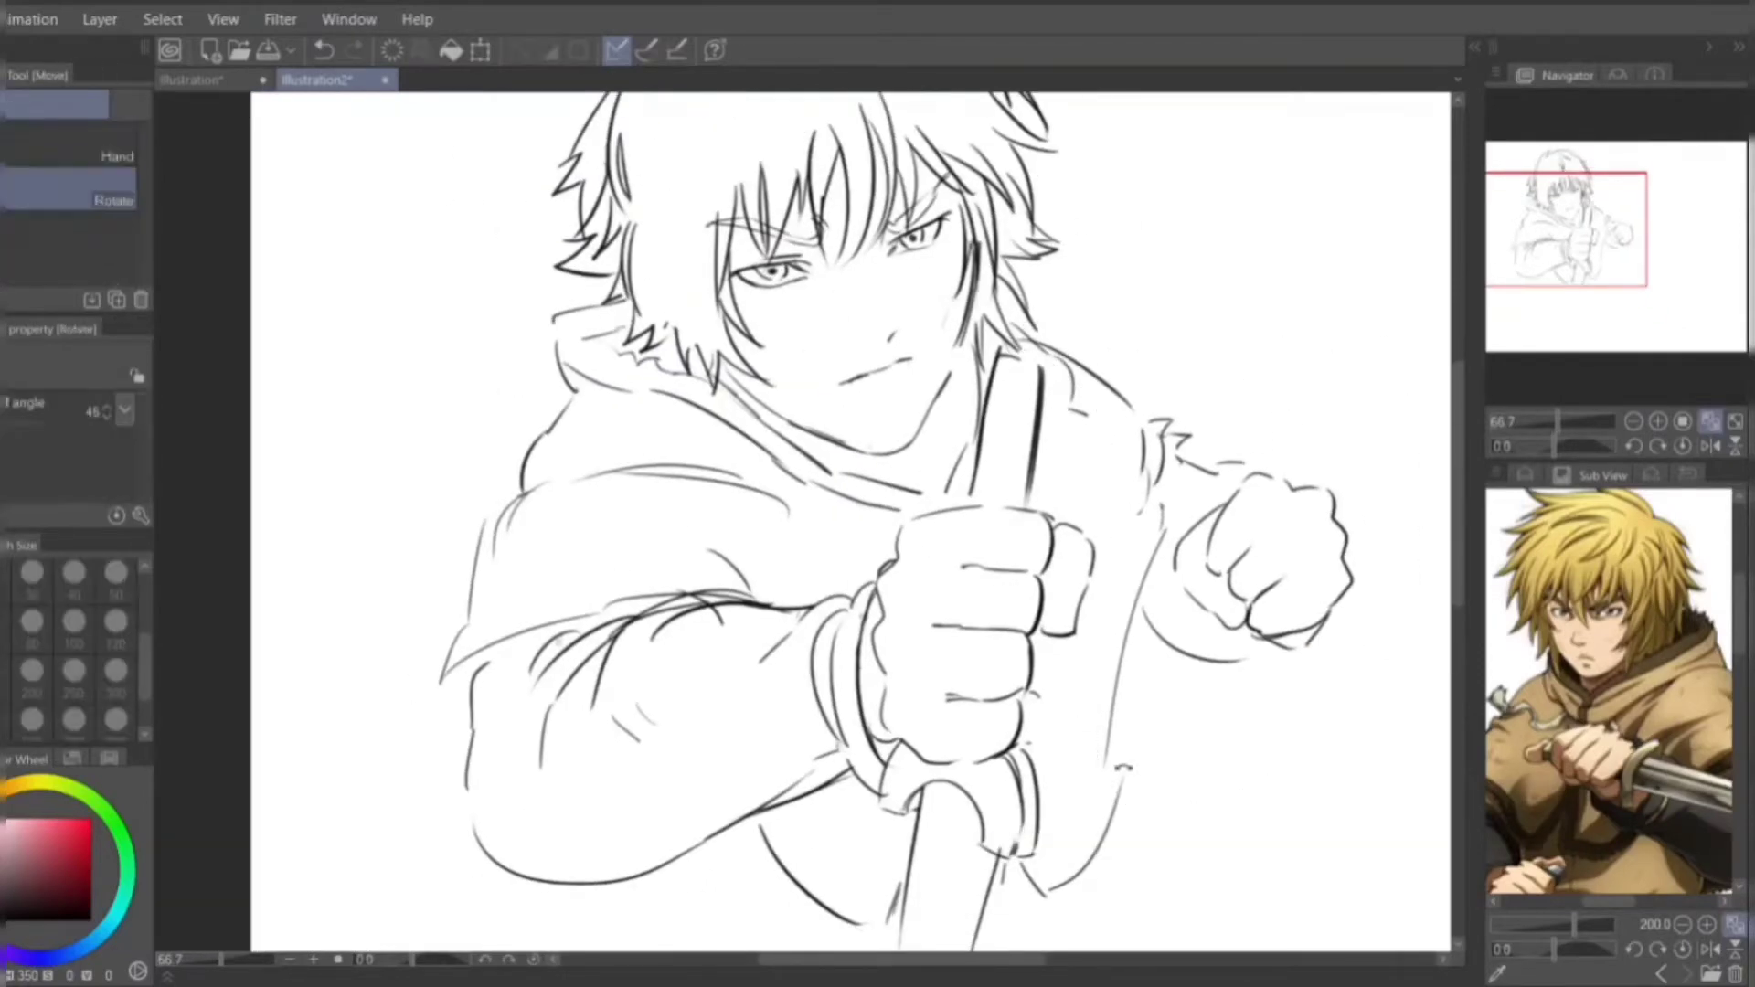
- Mirror the canvas view, erase the far fist's rough contour, and redraw its knuckles, outer edge and curled fingers
key(e)
key(ctrl+minus)
key(h)
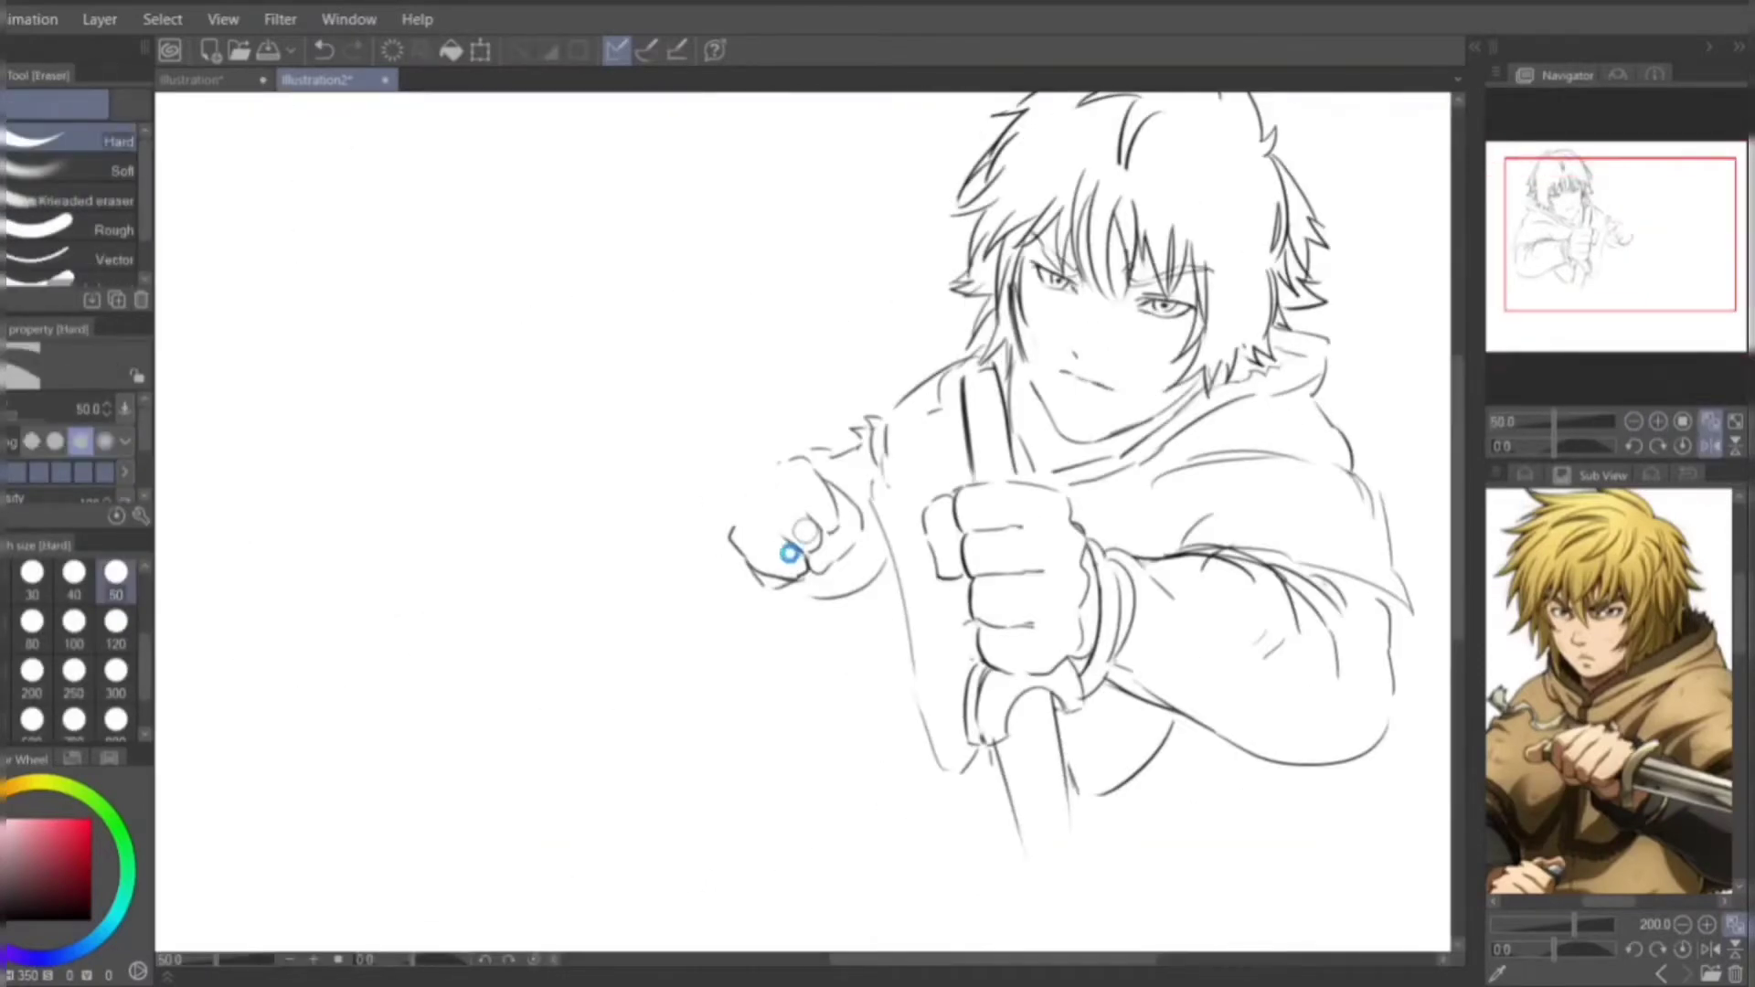
key(r)
key(ctrl+z)
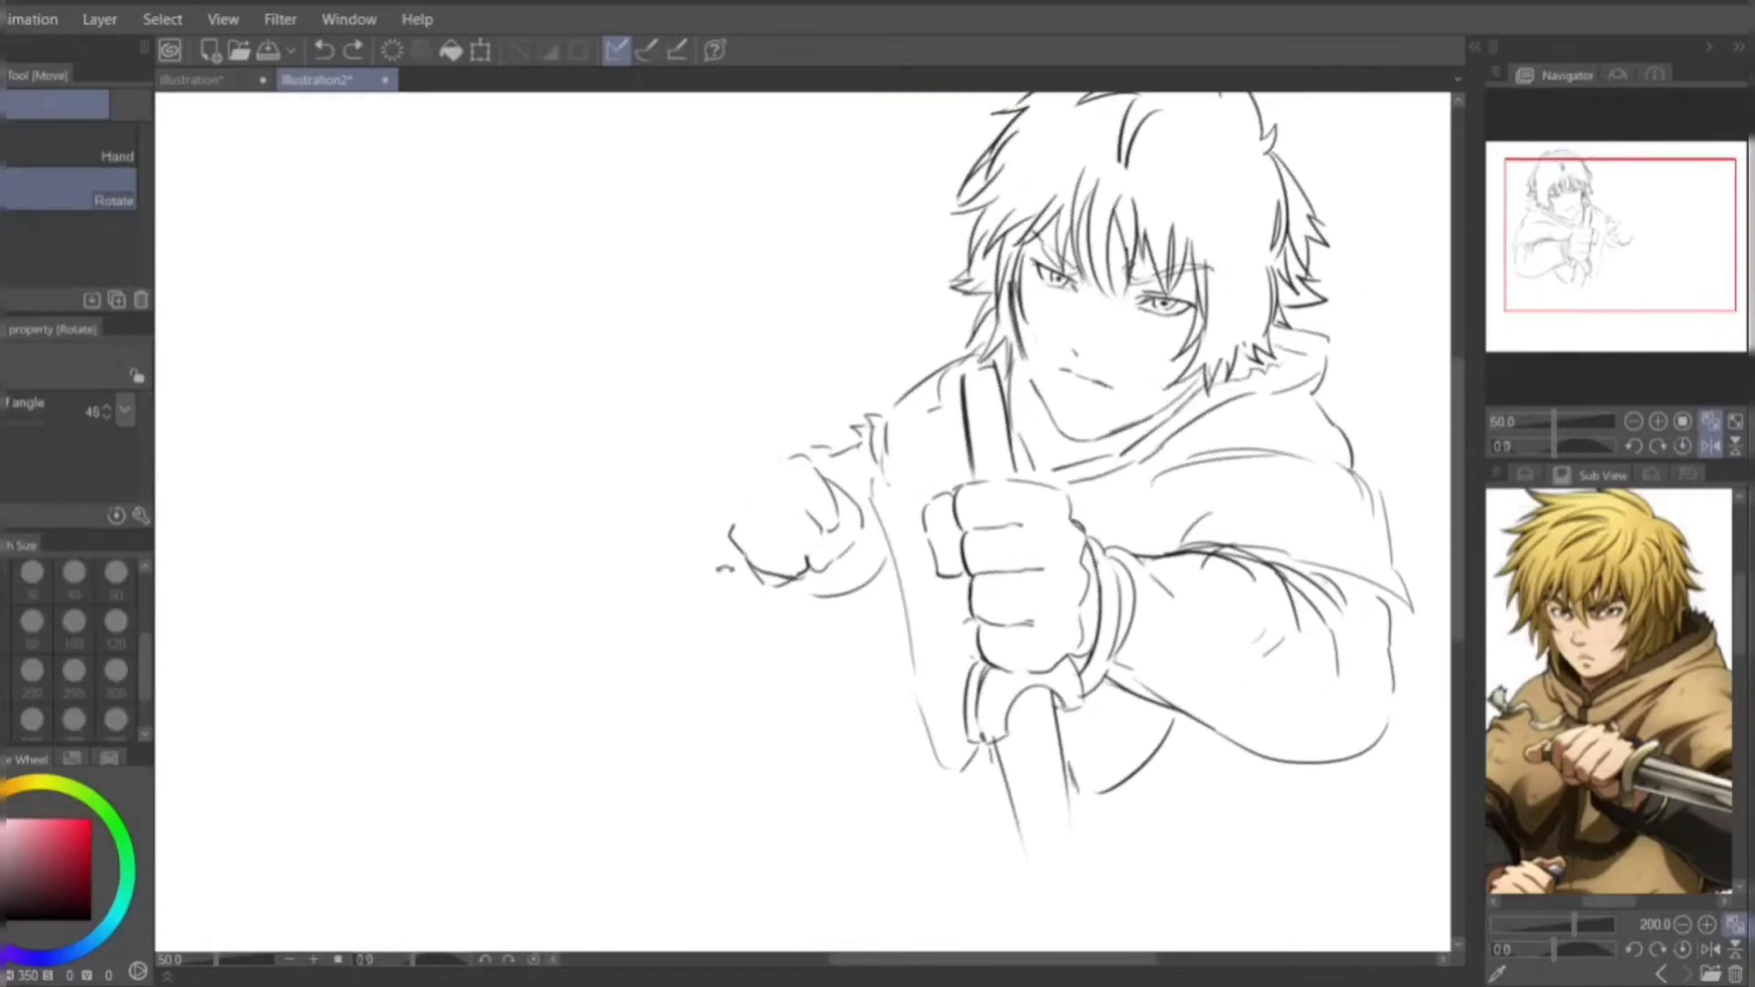
key(p)
key(ctrl+y)
key(ctrl+y)
key(ctrl+z)
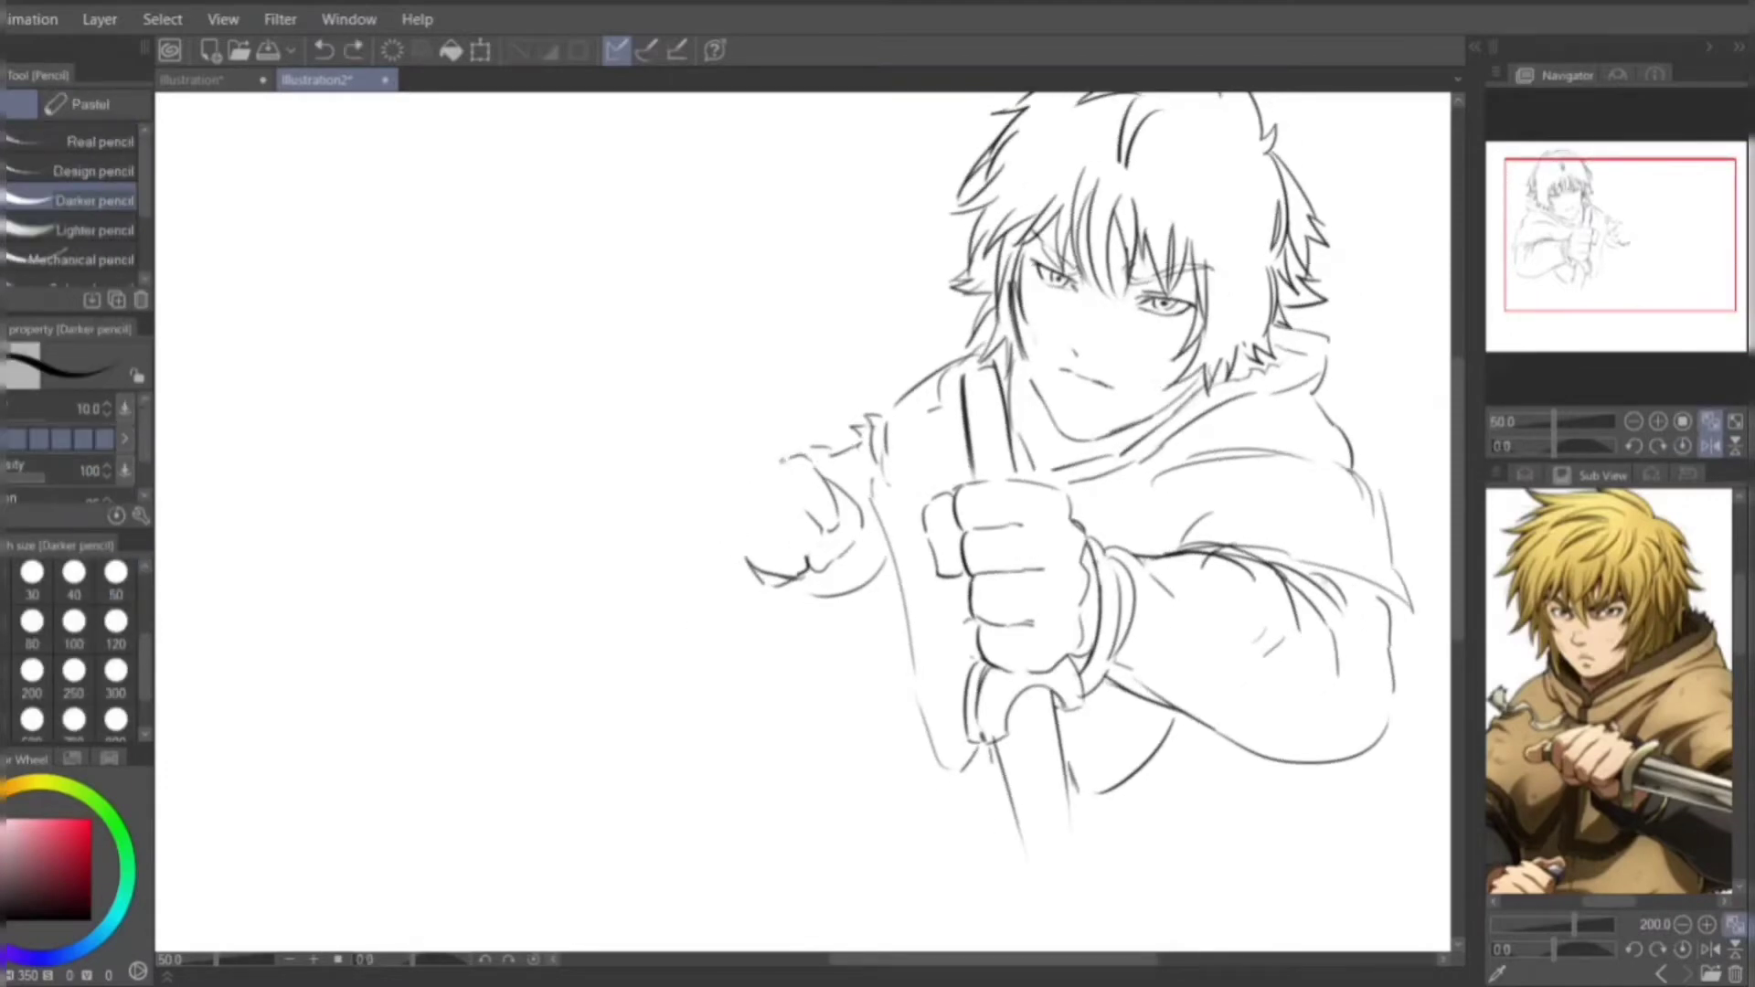
key(ctrl+y)
key(ctrl+z)
key(ctrl+y)
- Erase the stray marks along the far fist's lower edge and redraw the bottom finger's outline
key(e)
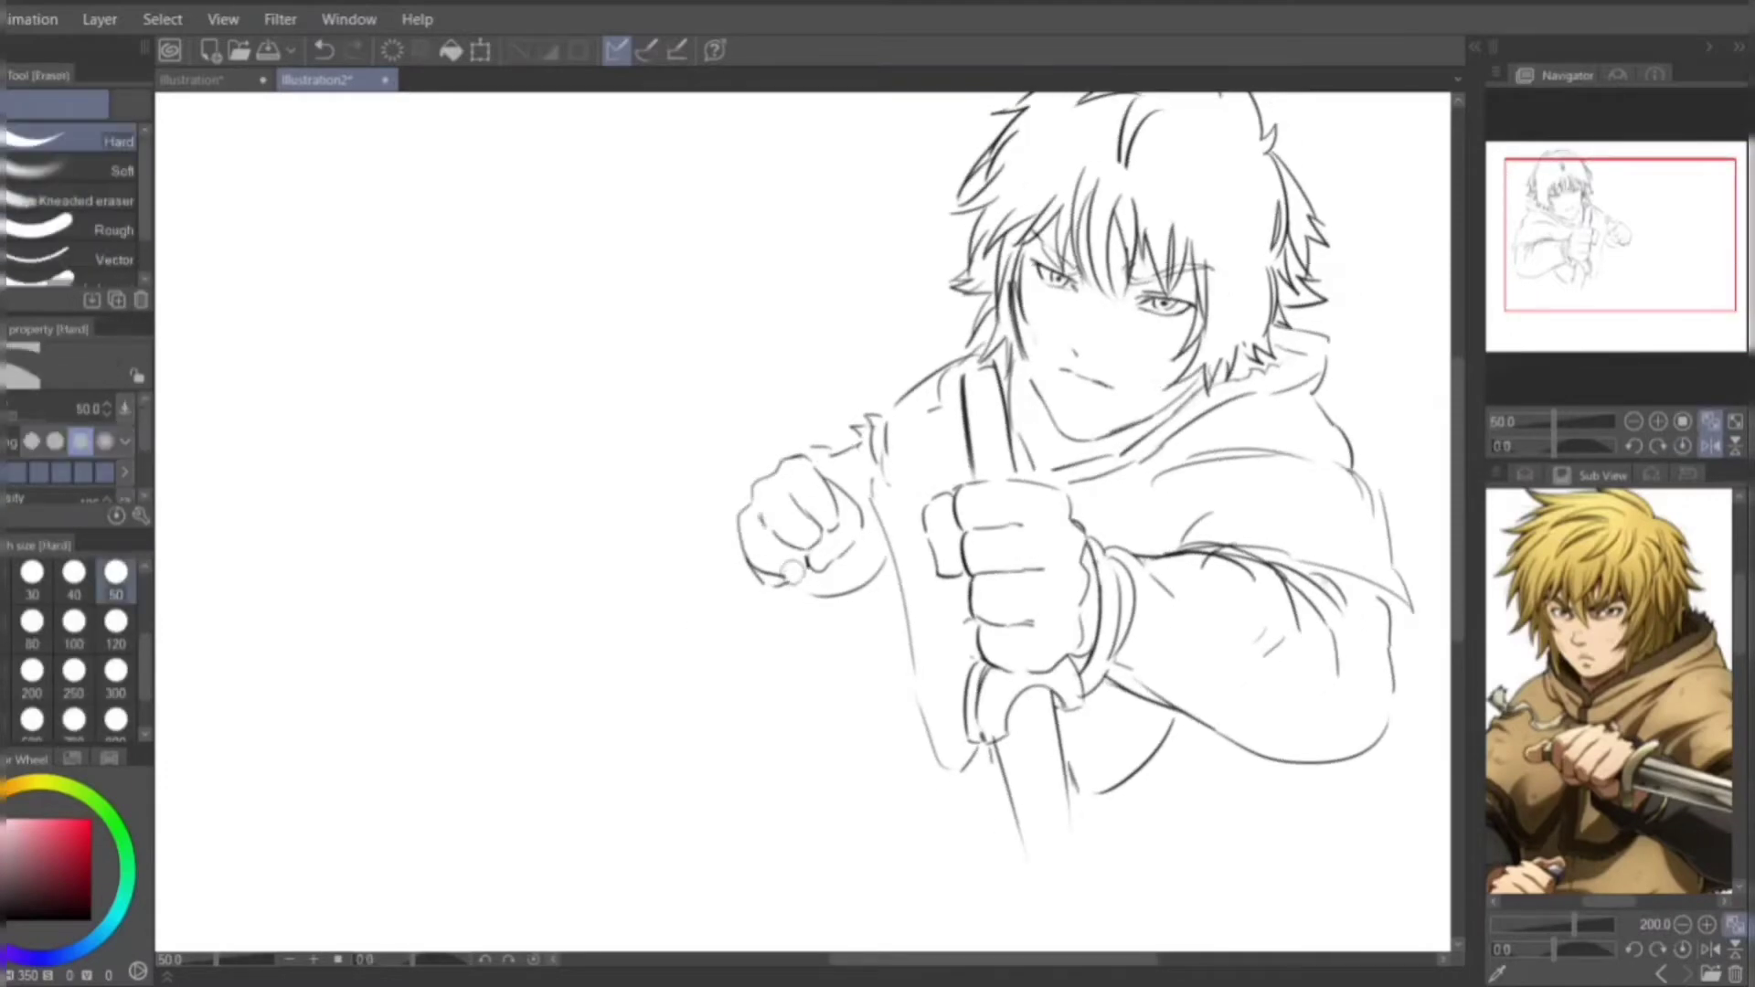
key(p)
key(ctrl+z)
key(ctrl+y)
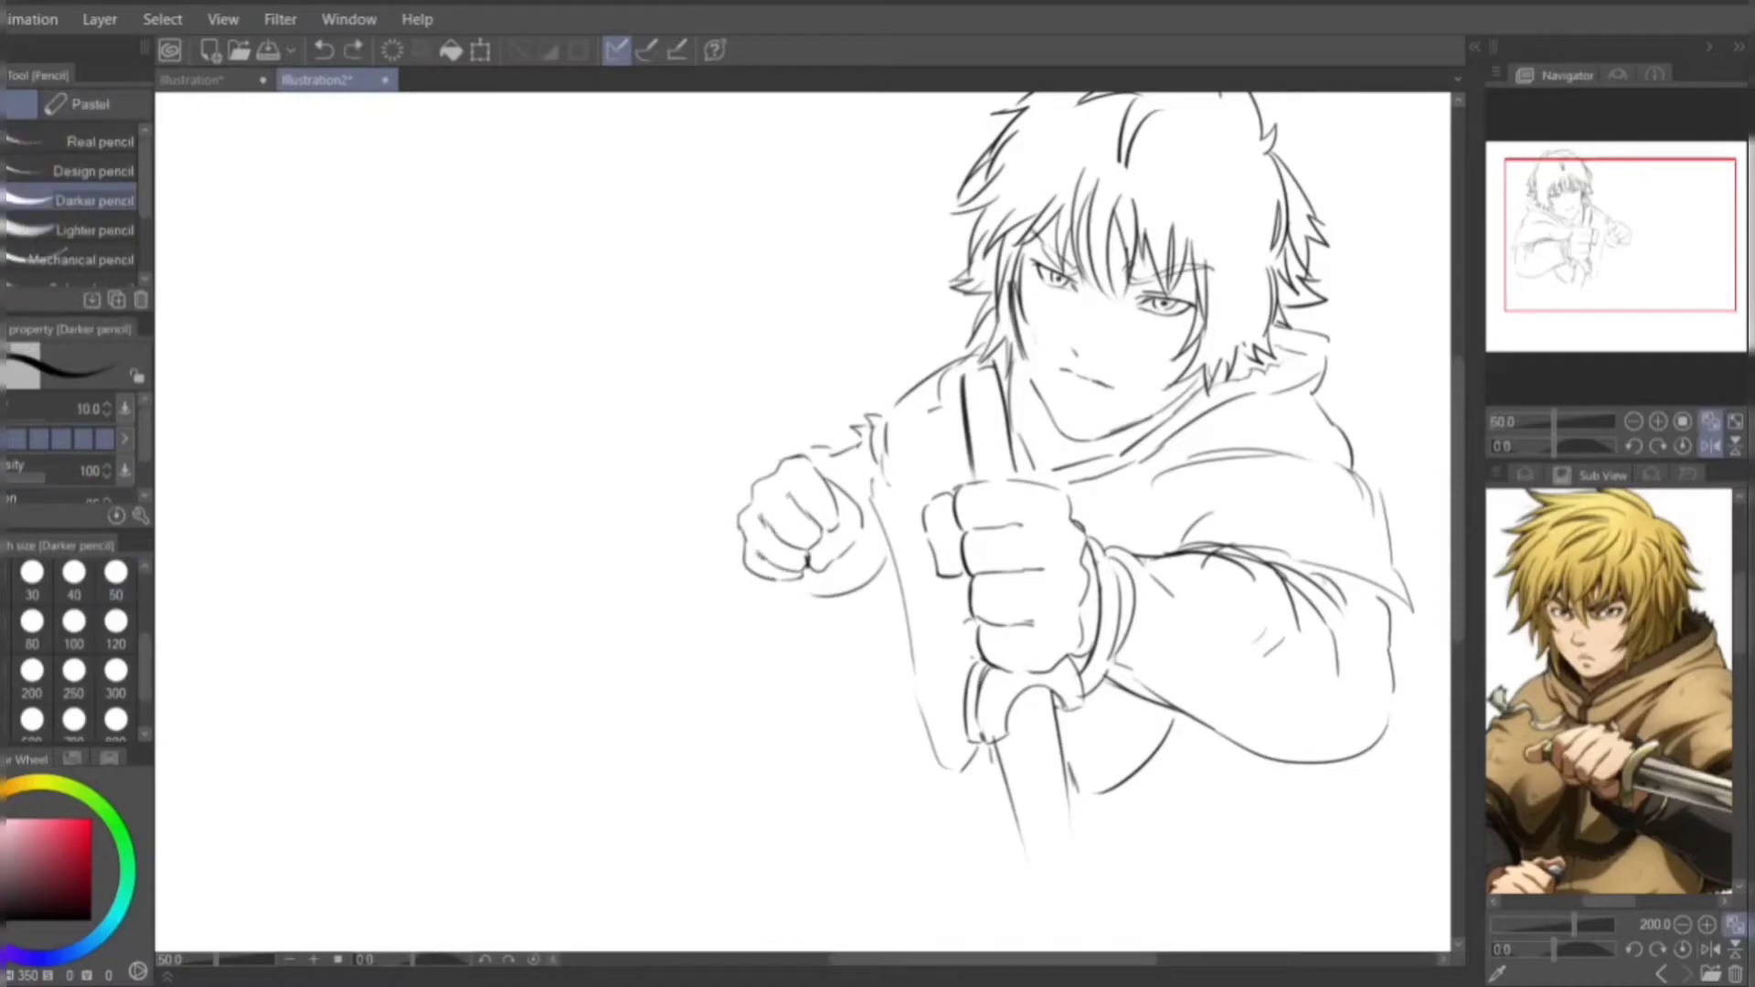
key(ctrl+y)
- Erase the far fist's rough thumb lines and redraw the thumb folded against the curled fingers
key(e)
mouse_move(859, 519)
mouse_down()
mouse_move(798, 576)
mouse_move(810, 549)
mouse_up()
key(p)
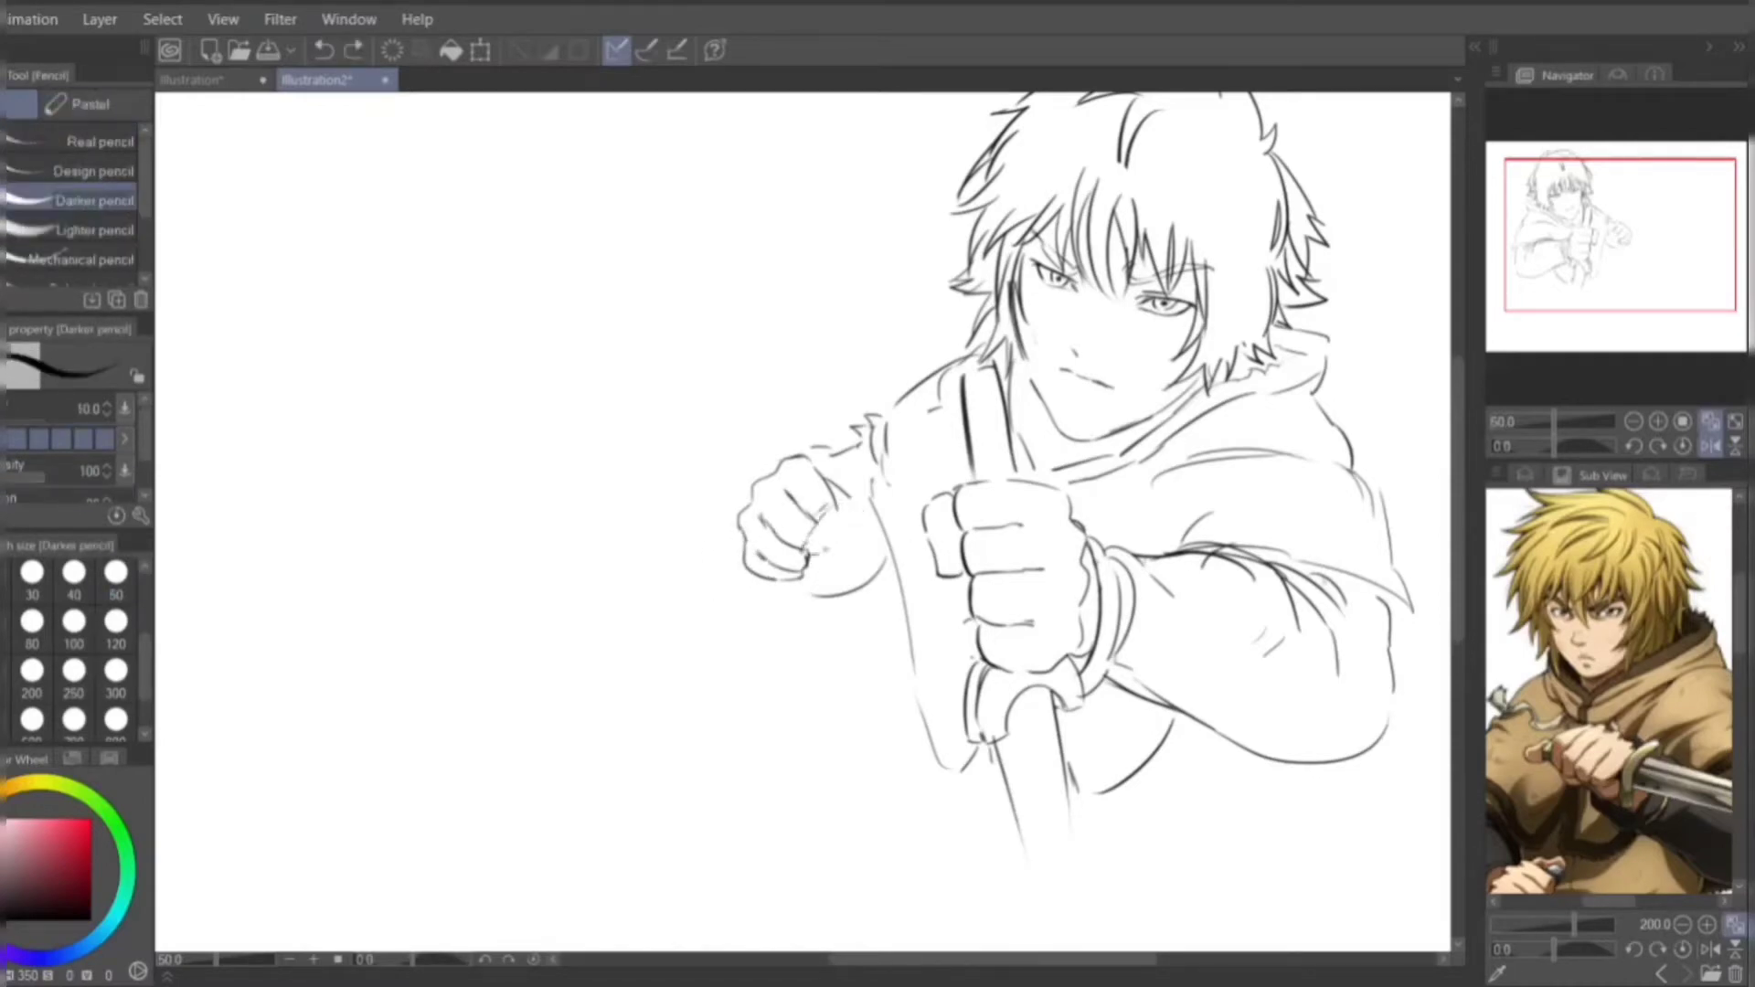
key(ctrl+z)
key(ctrl+y)
key(ctrl+y)
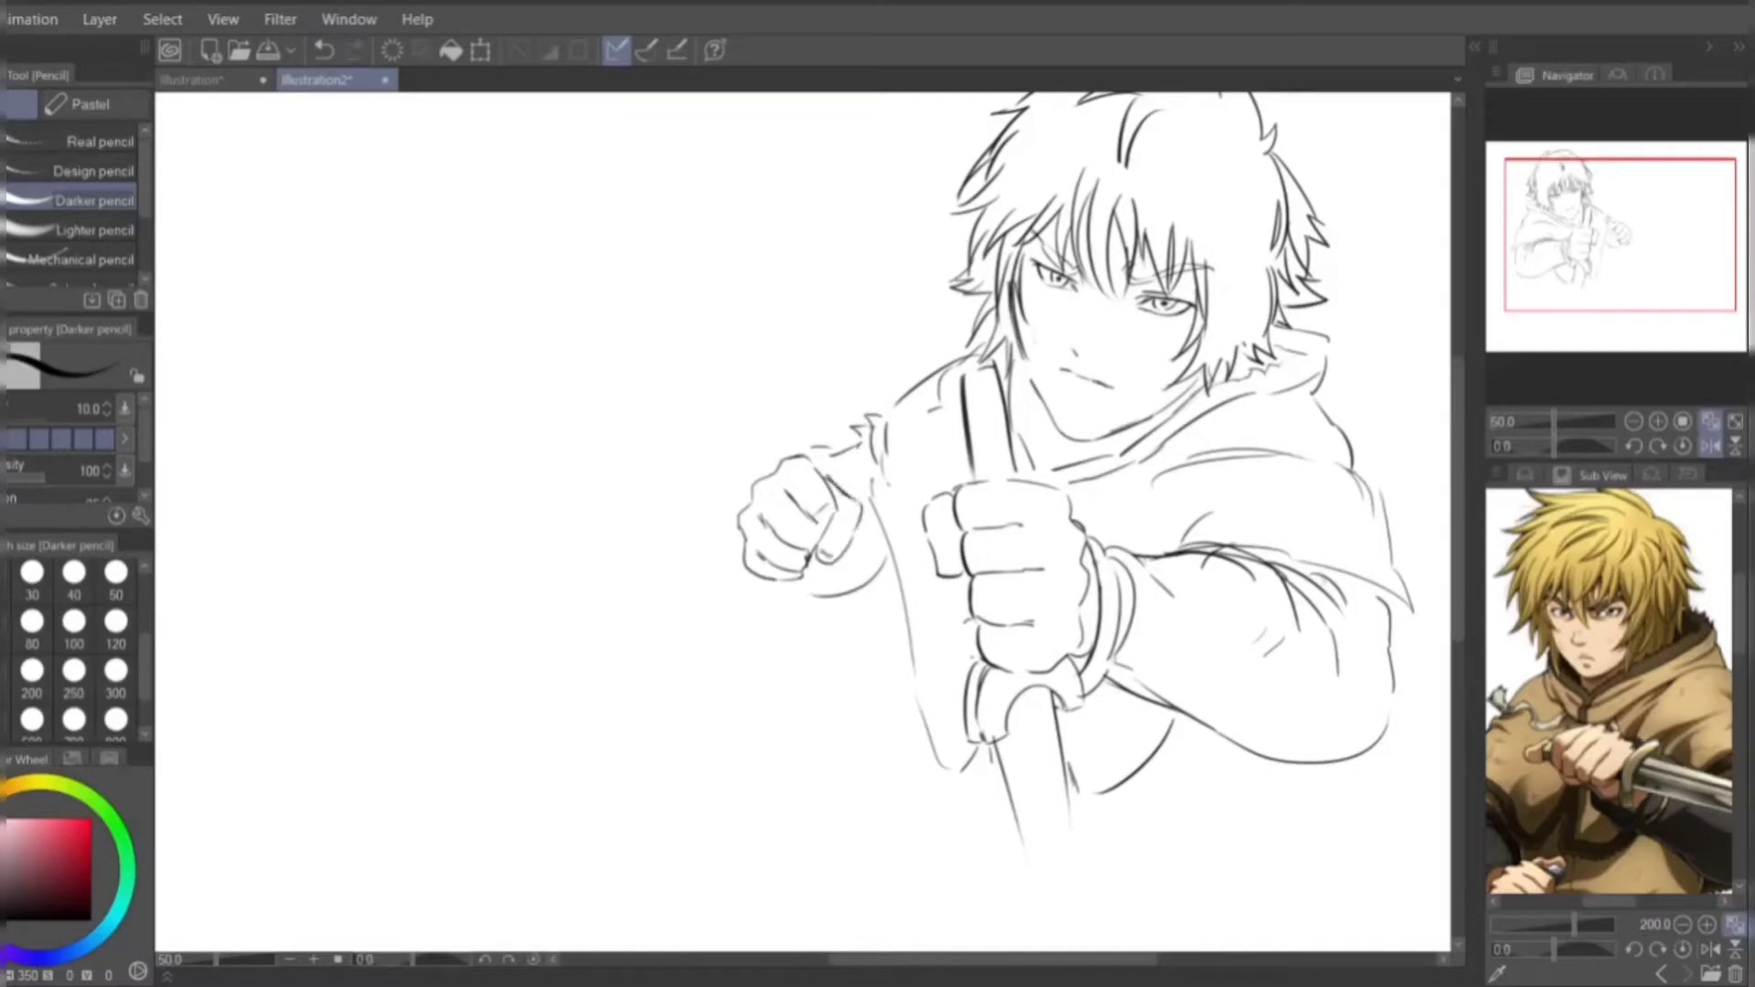
key(ctrl+z)
- Rework the dagger-gripping fist with cleaner finger divisions and a shorter bent thumb wrapping the handle
drag(810, 364, 604, 448)
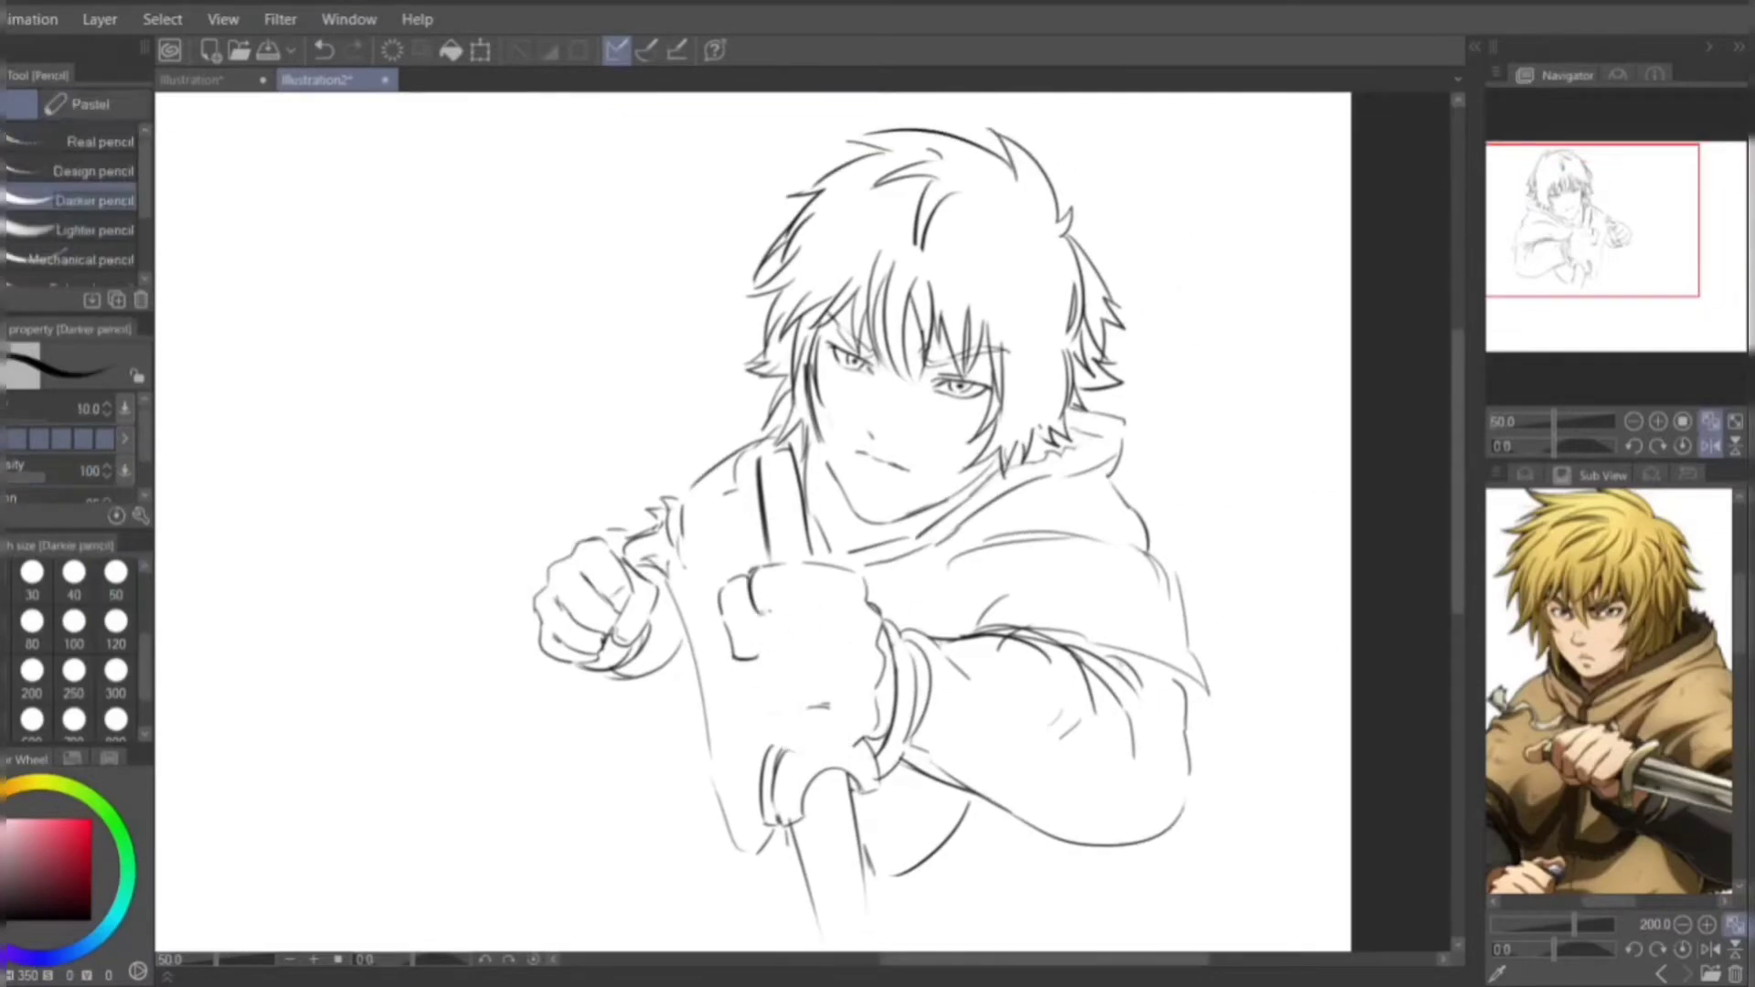
key(ctrl+z)
key(ctrl+z)
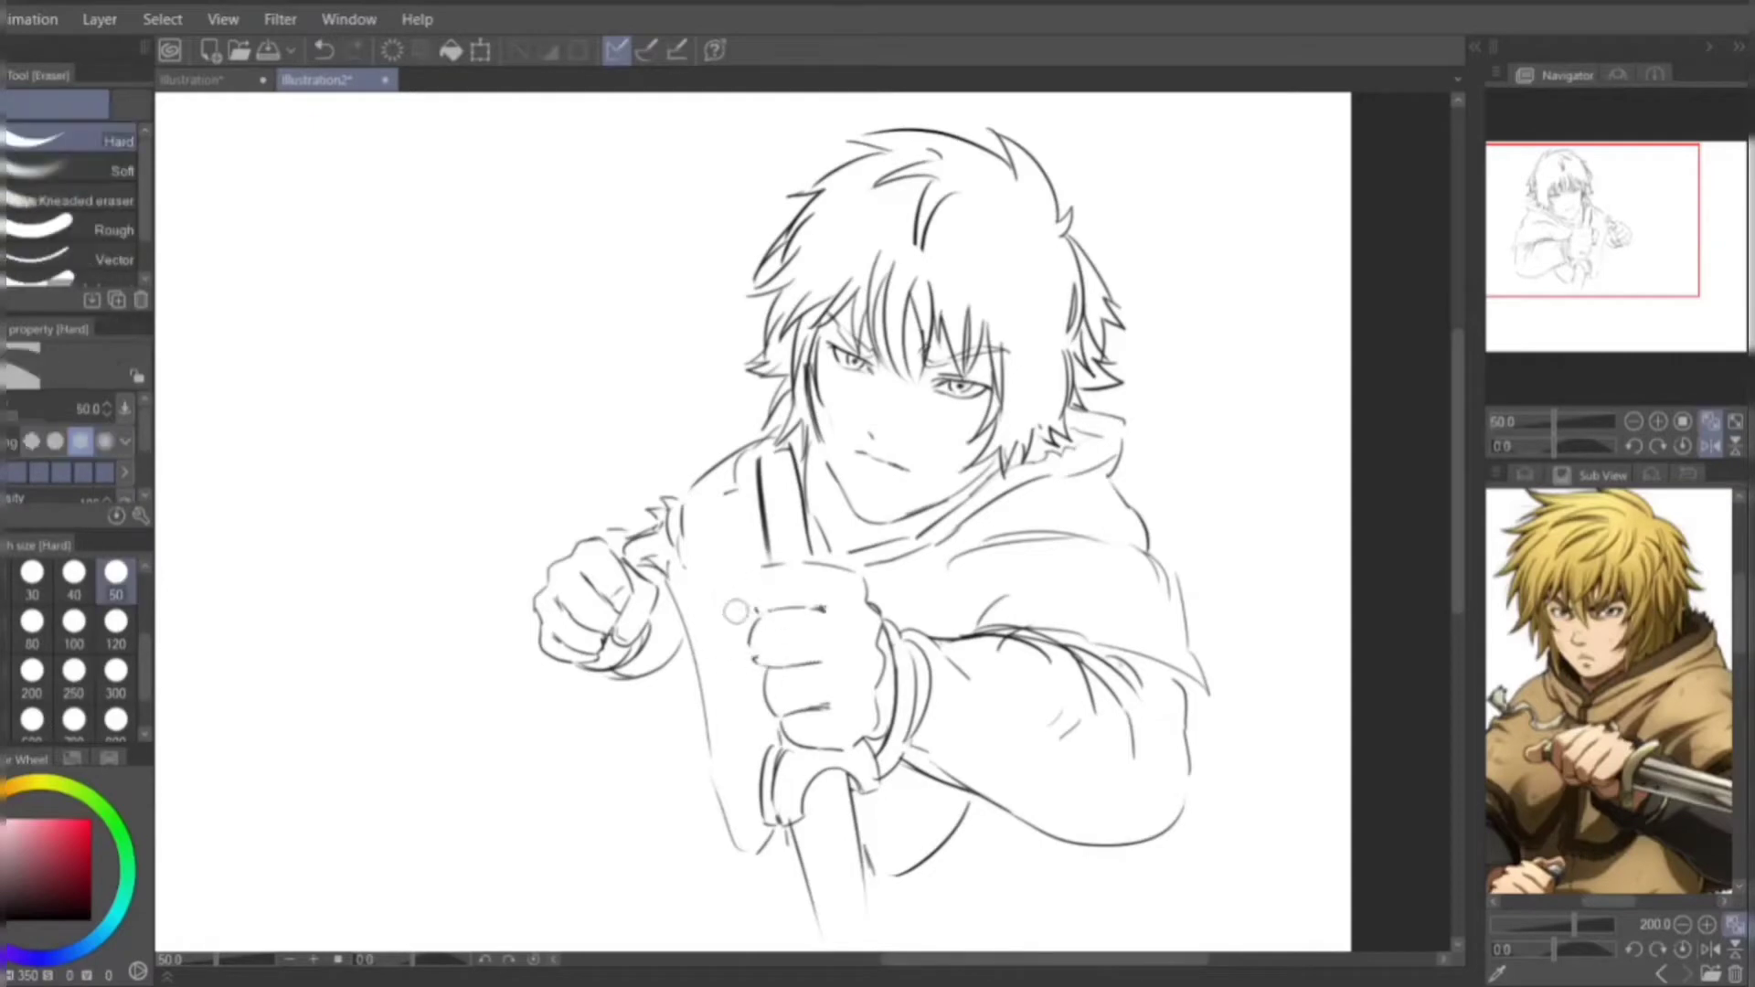
key(ctrl+z)
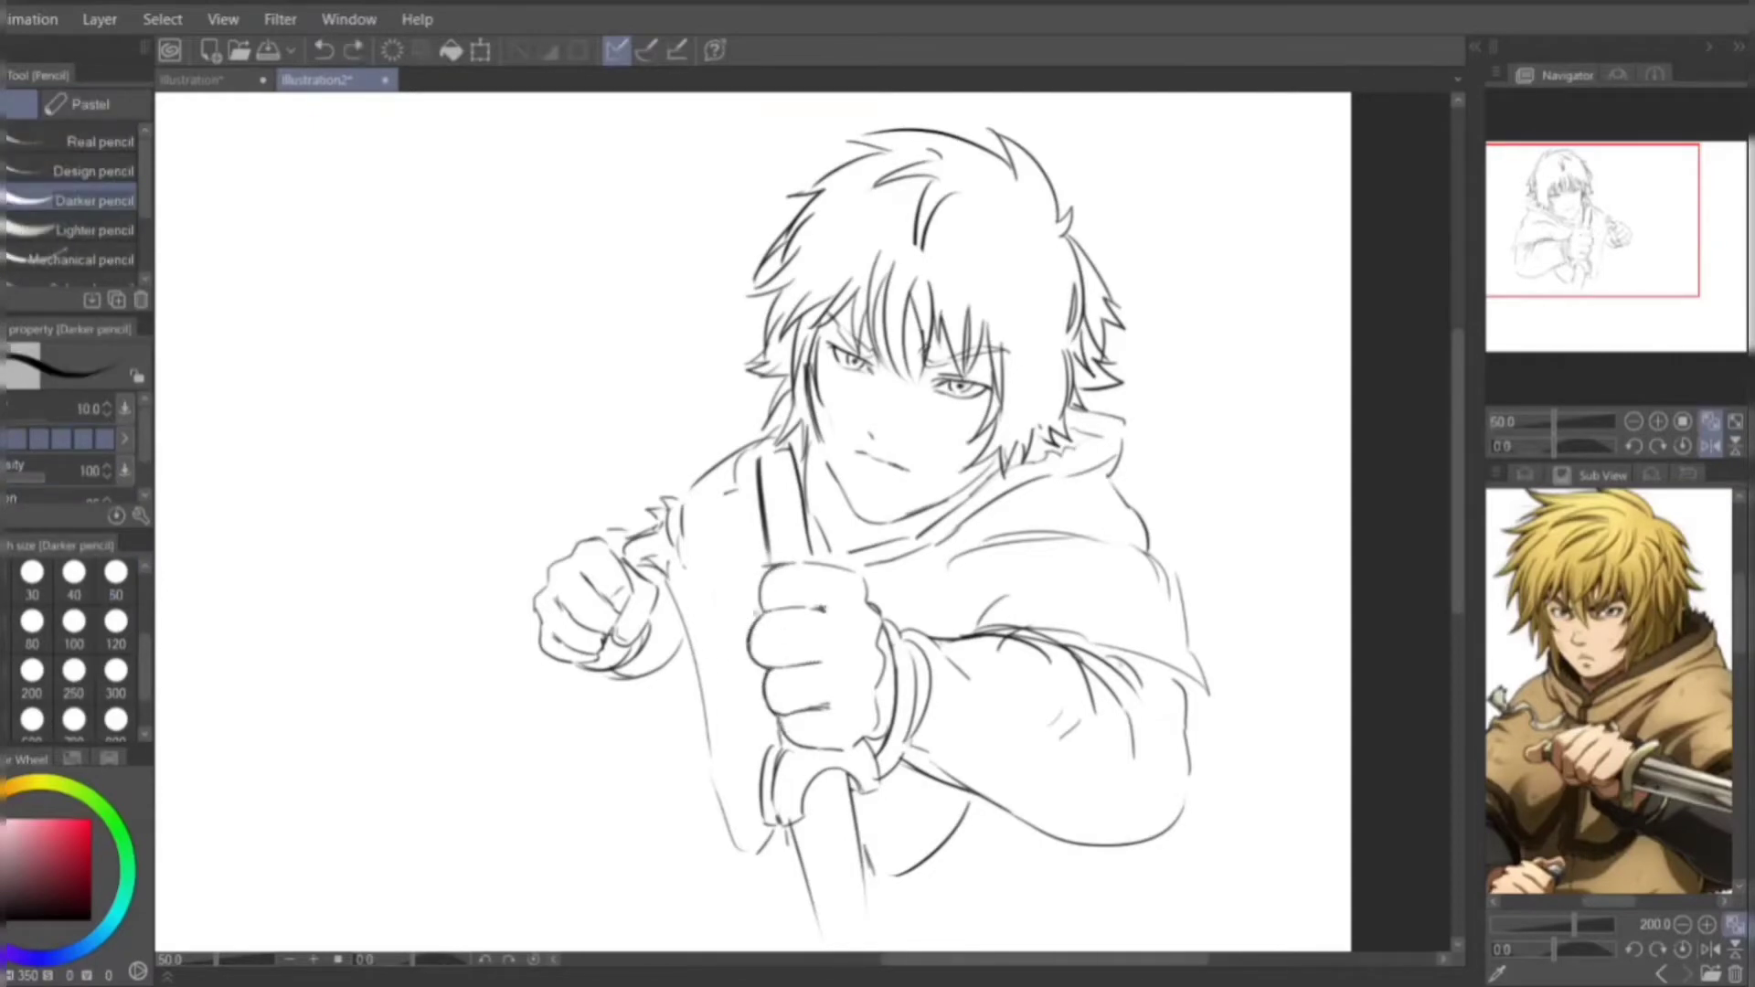
drag(758, 585, 745, 645)
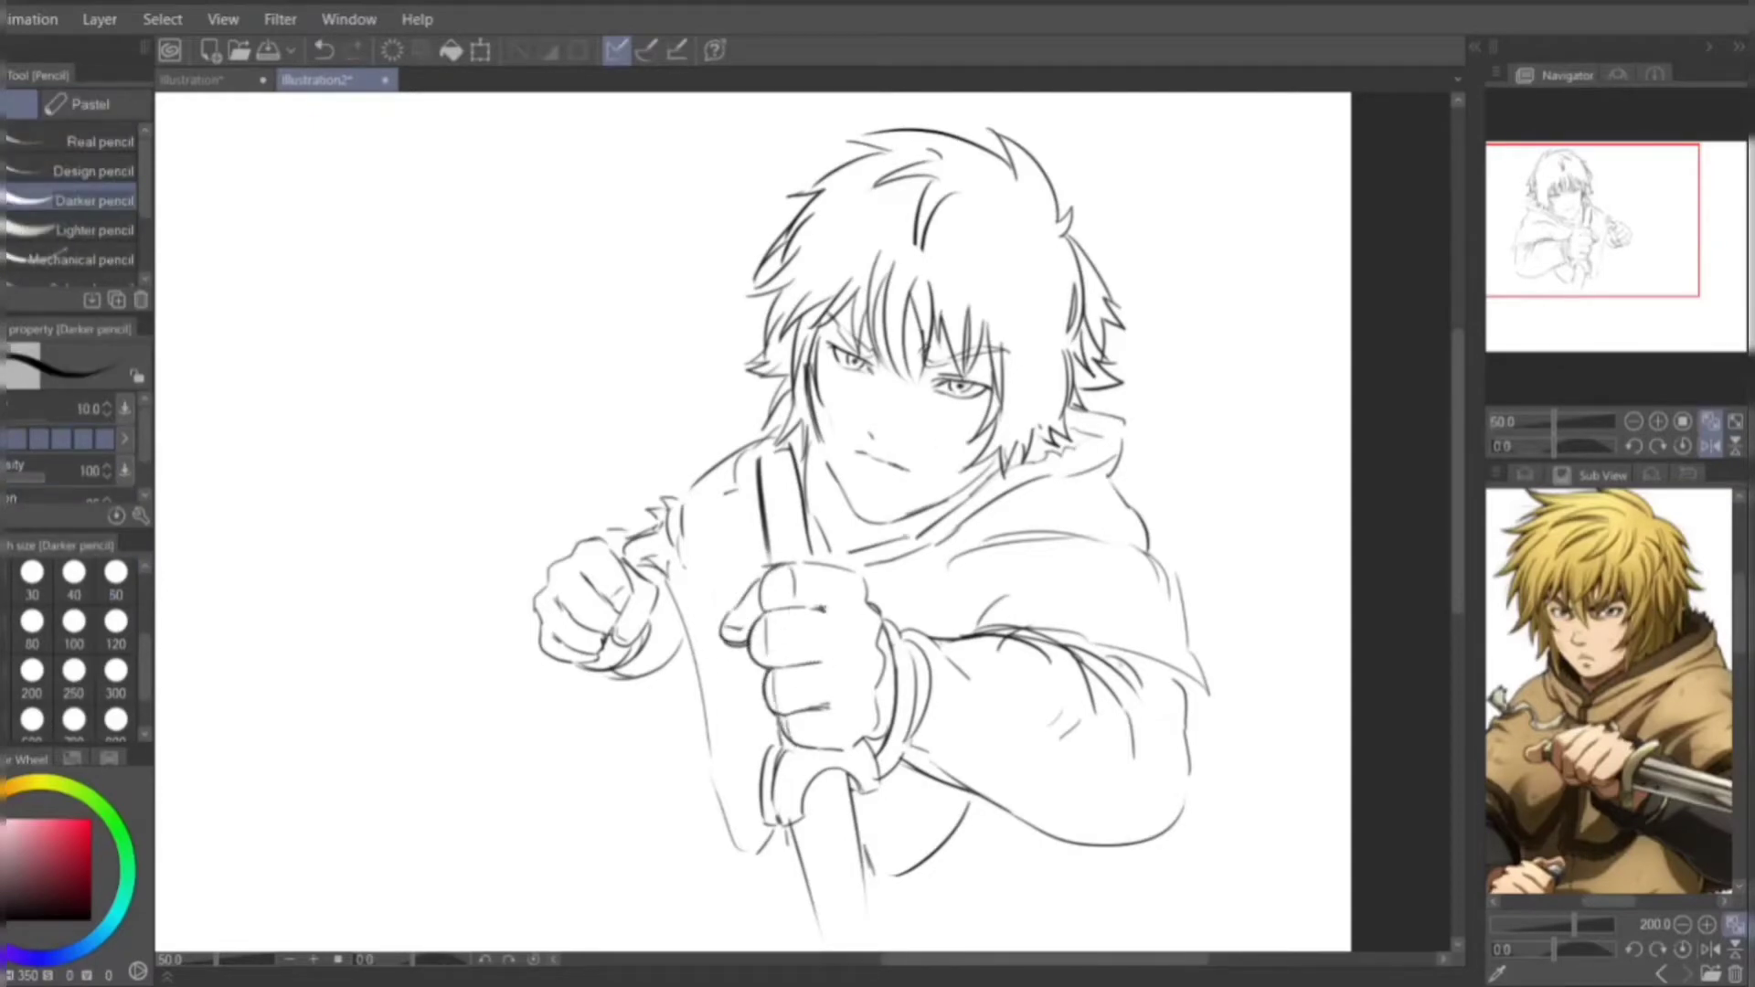
- Lasso the near eye with its surrounding lines and transform its placement on the face
key(m)
mouse_move(927, 361)
mouse_down()
mouse_move(951, 429)
mouse_move(992, 393)
mouse_up()
key(ctrl+t)
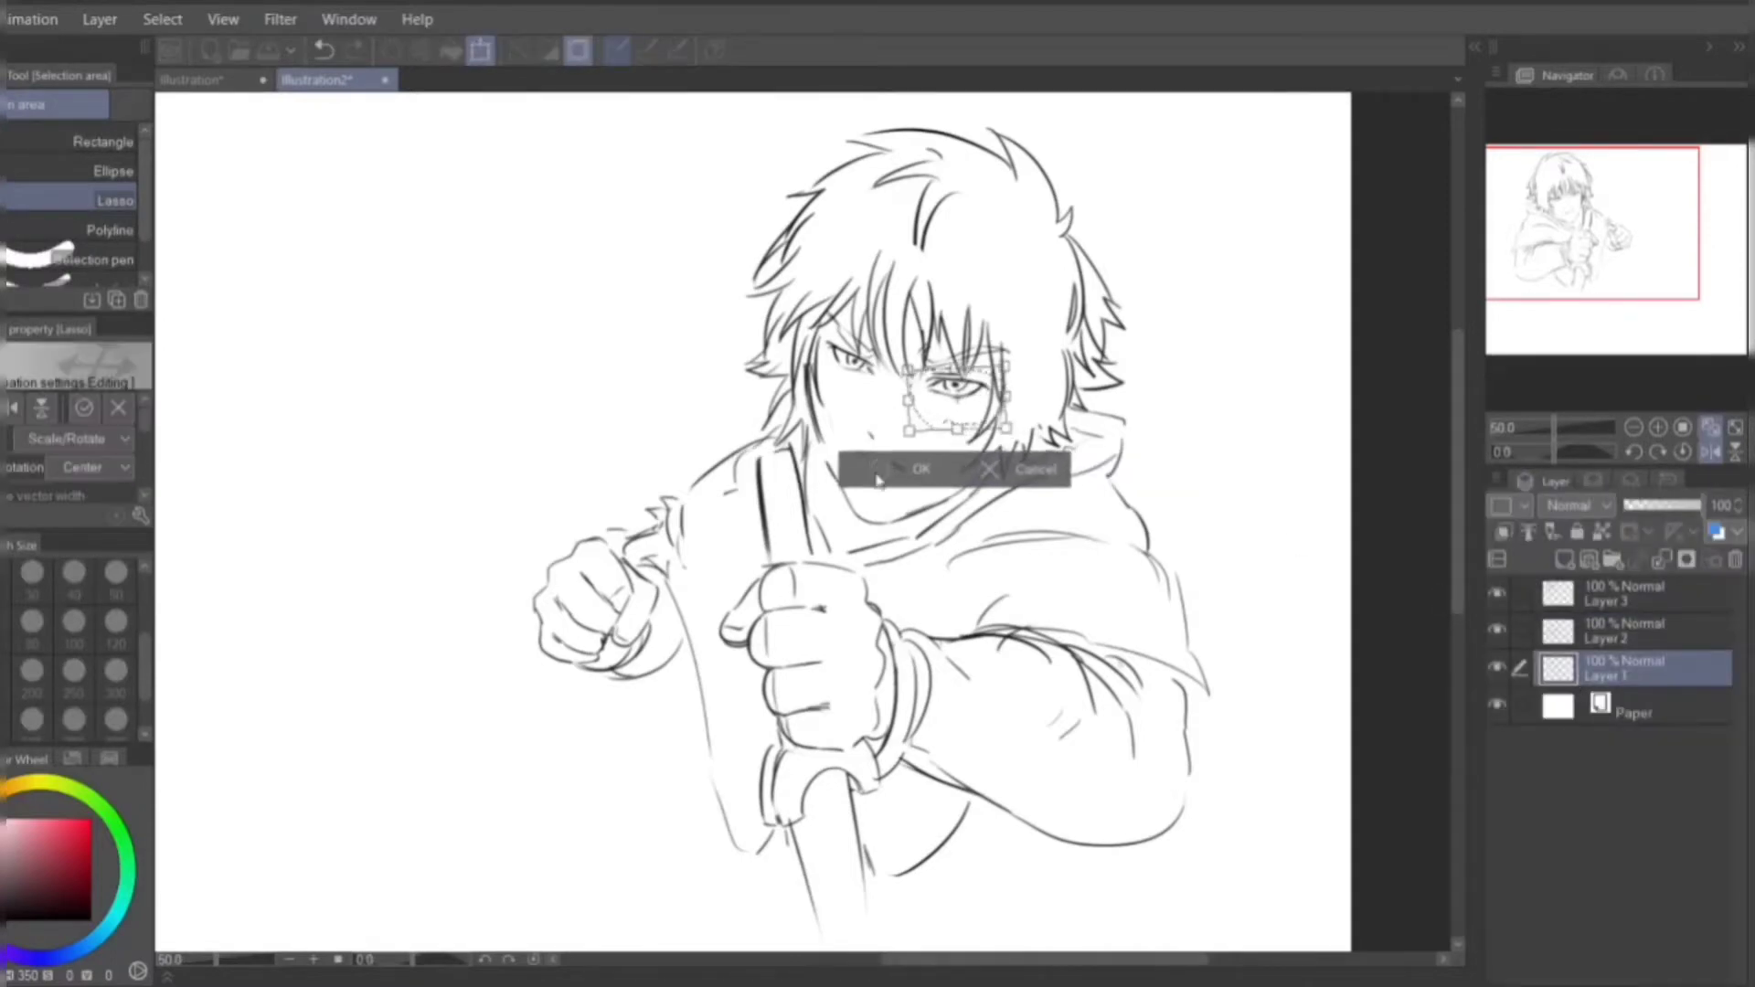
click(876, 472)
- Redraw the far eye's iris, pupil and lower lid beneath the angled upper lash line
scroll(914, 470, up, 3)
key(p)
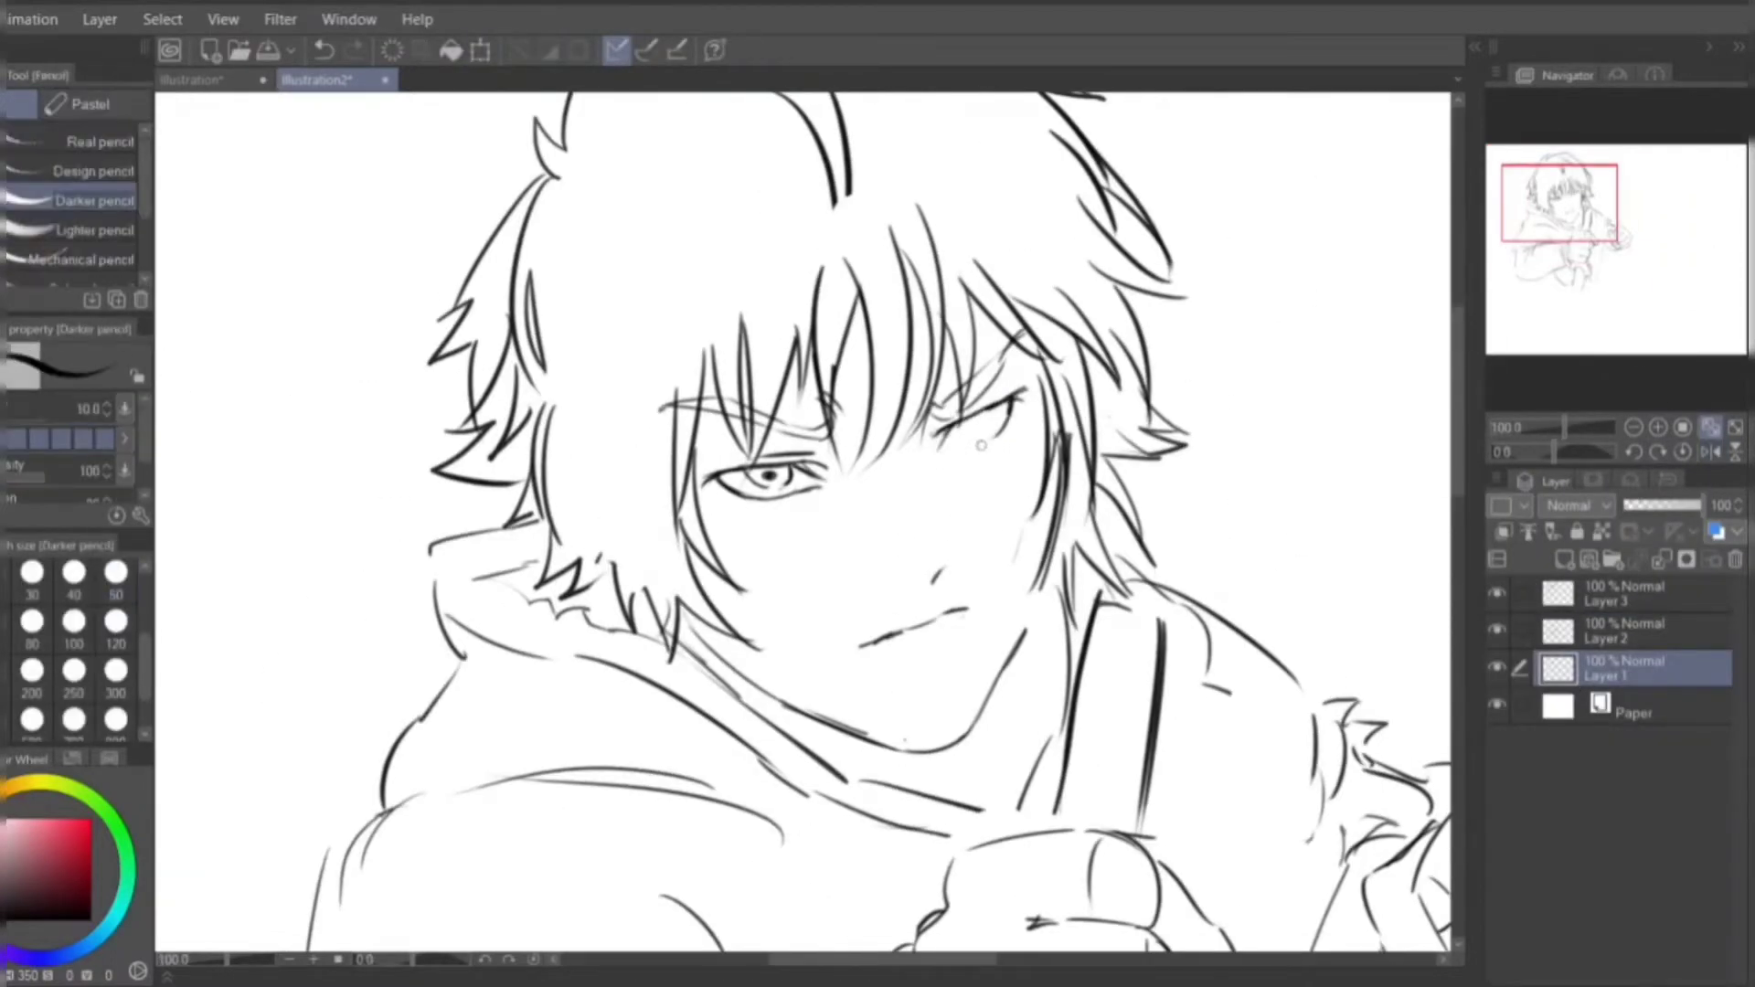
scroll(960, 430, down, 3)
scroll(960, 430, up, 3)
key(ctrl+z)
drag(987, 409, 996, 431)
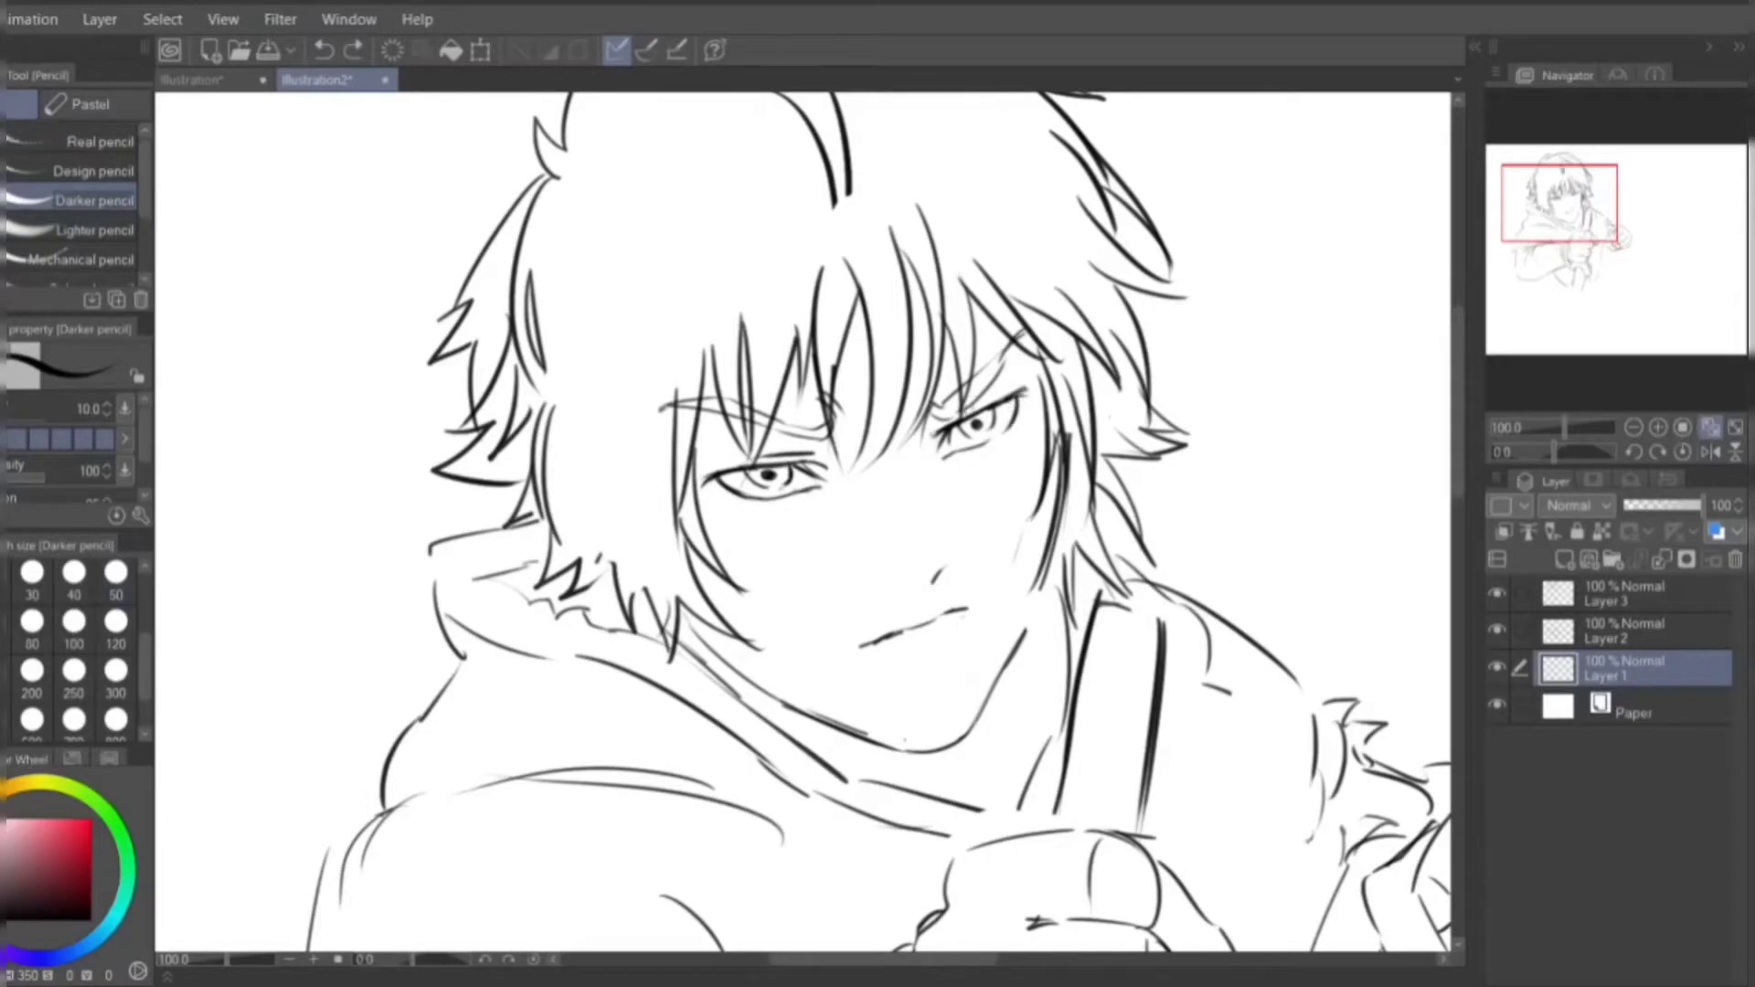
drag(969, 413, 1003, 388)
- Erase the far eye's lower lid and redraw it as a cleaner line under the iris
key(e)
scroll(962, 461, down, 3)
scroll(961, 462, up, 3)
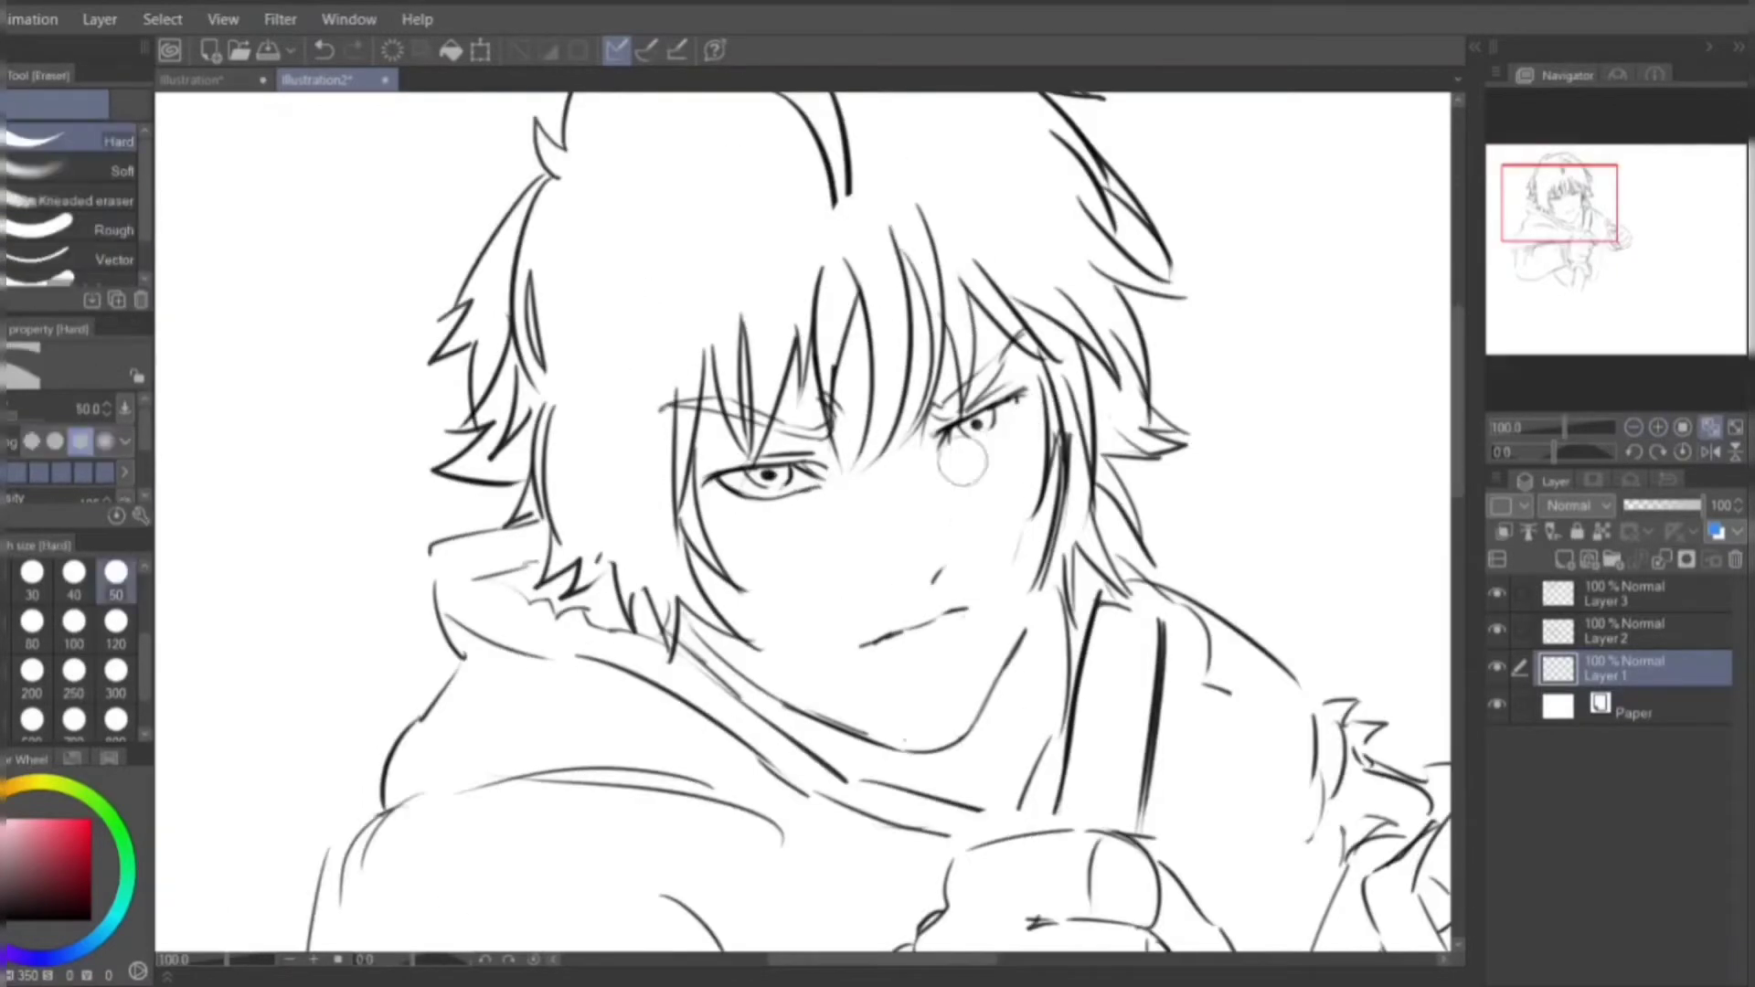
key(p)
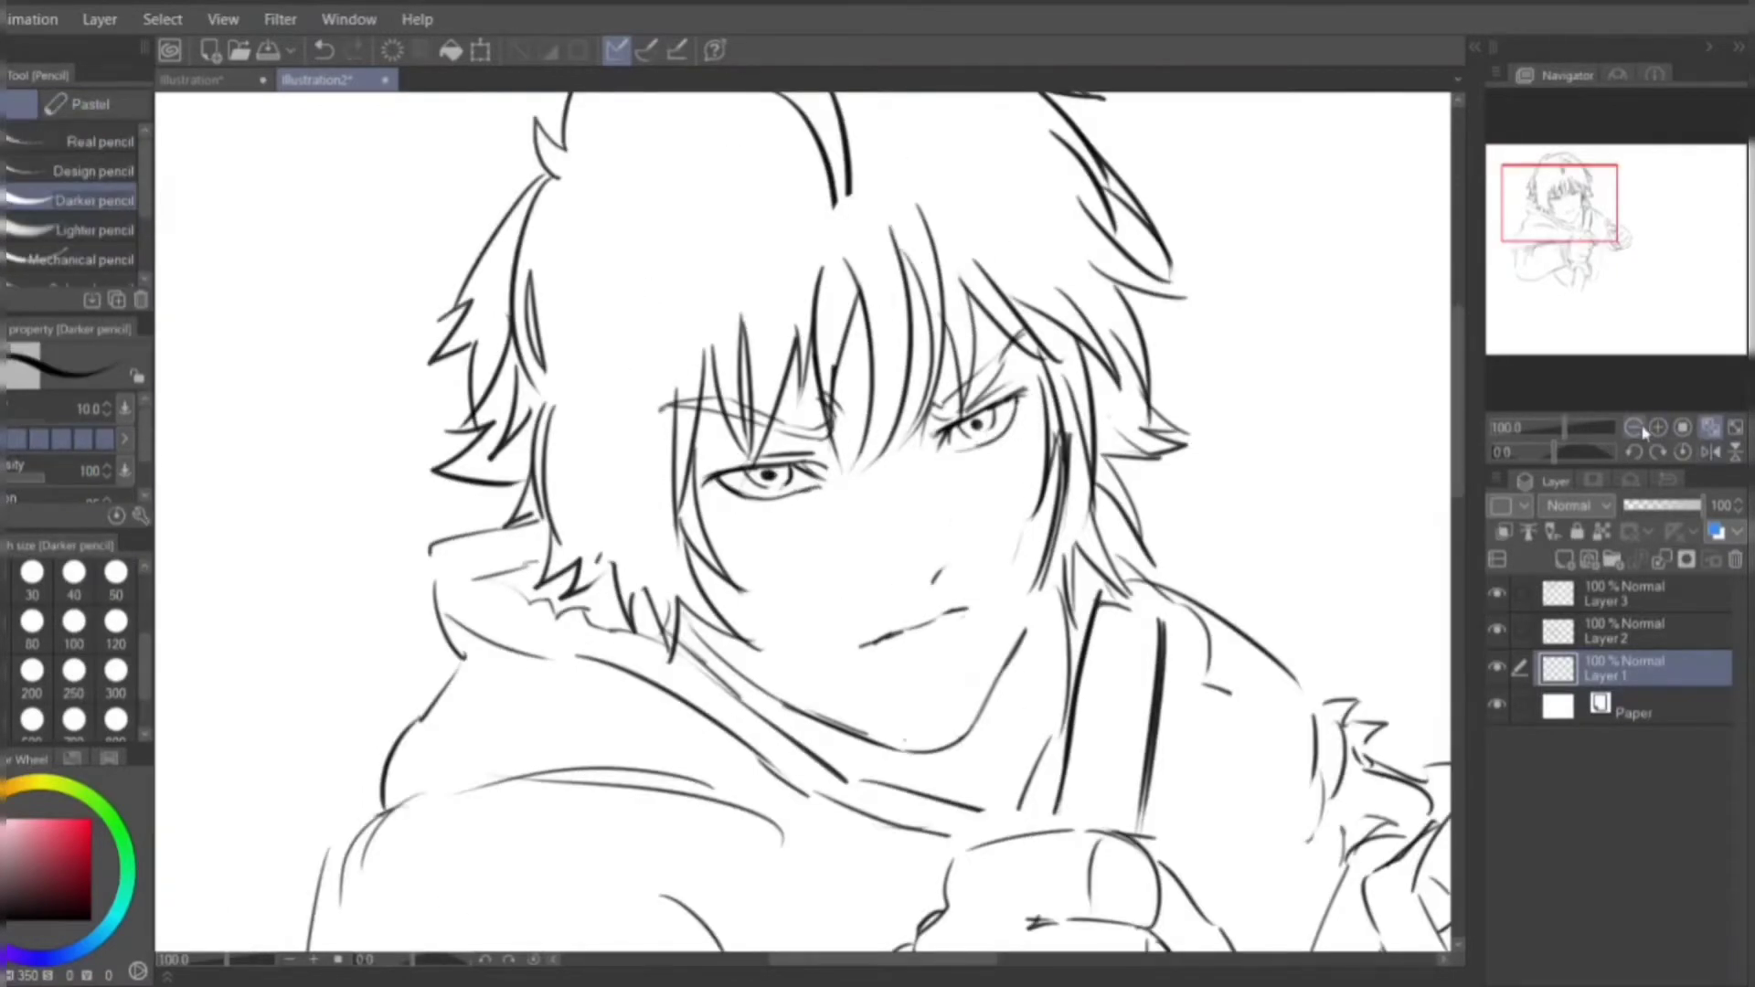
key(e)
key(p)
scroll(765, 490, down, 2)
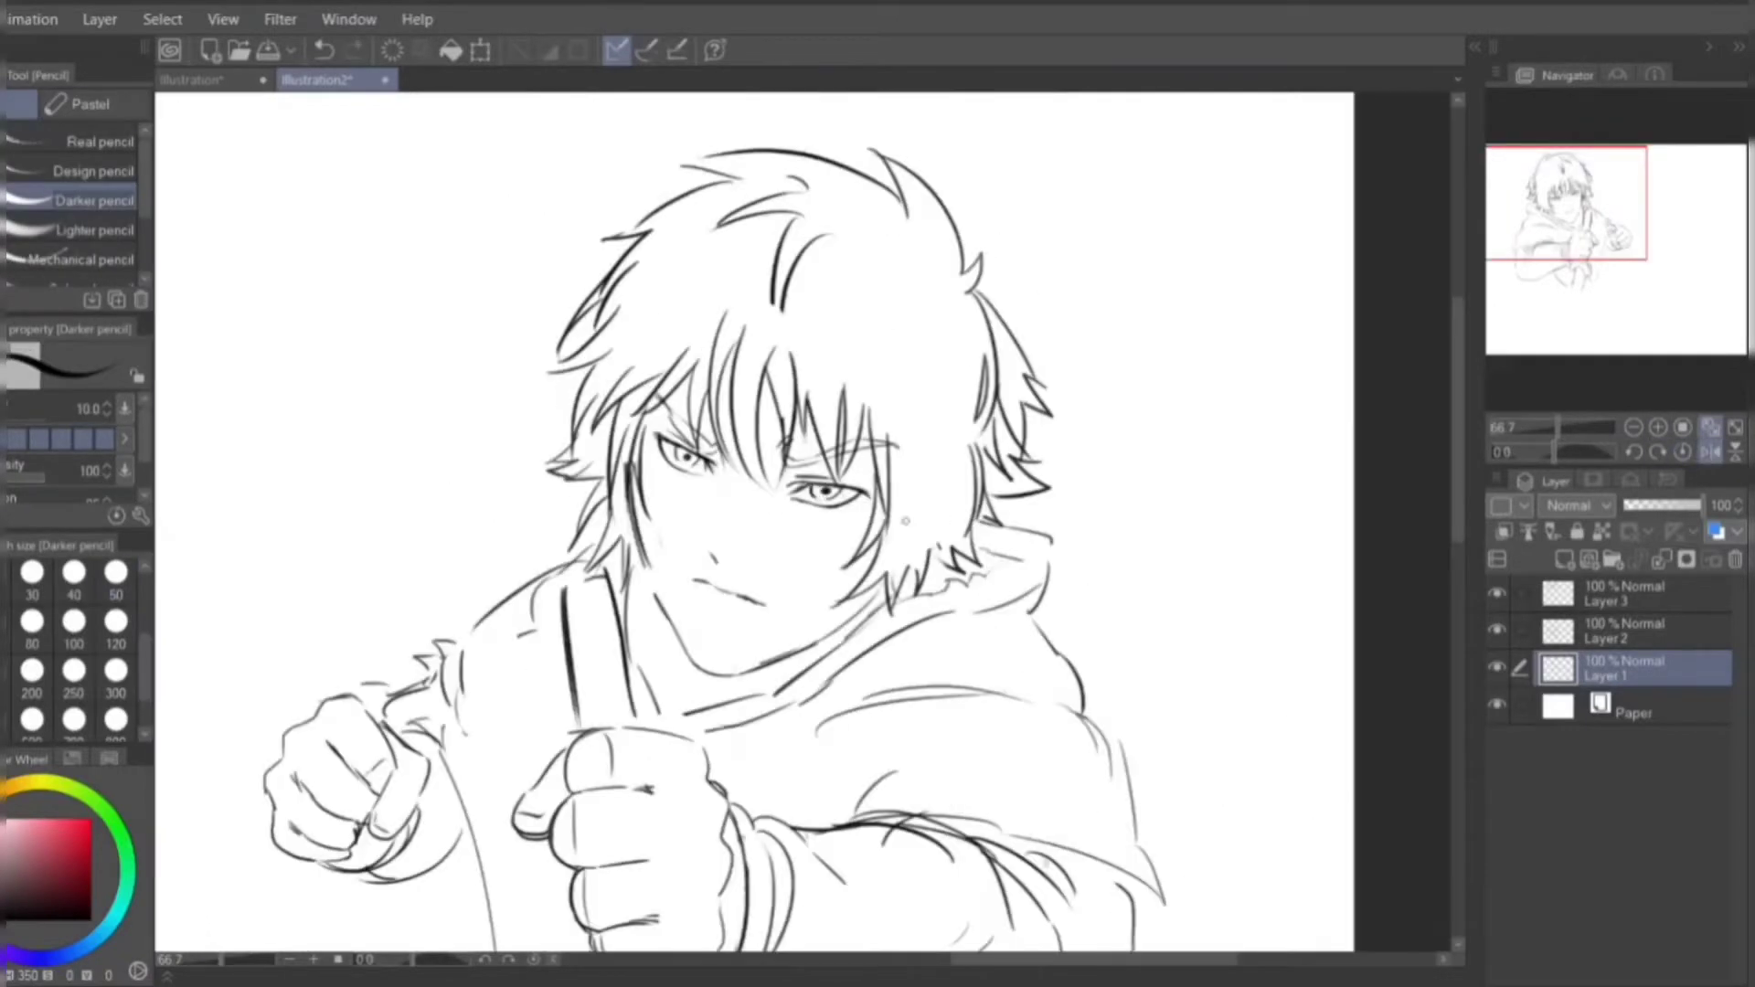
- Refine both eyes in the mirrored view, erasing the rough brow lines and redrawing the lids and irises
key(e)
key(p)
drag(819, 482, 837, 505)
key(e)
key(p)
key(e)
key(p)
key(e)
key(p)
key(e)
drag(681, 438, 717, 455)
key(p)
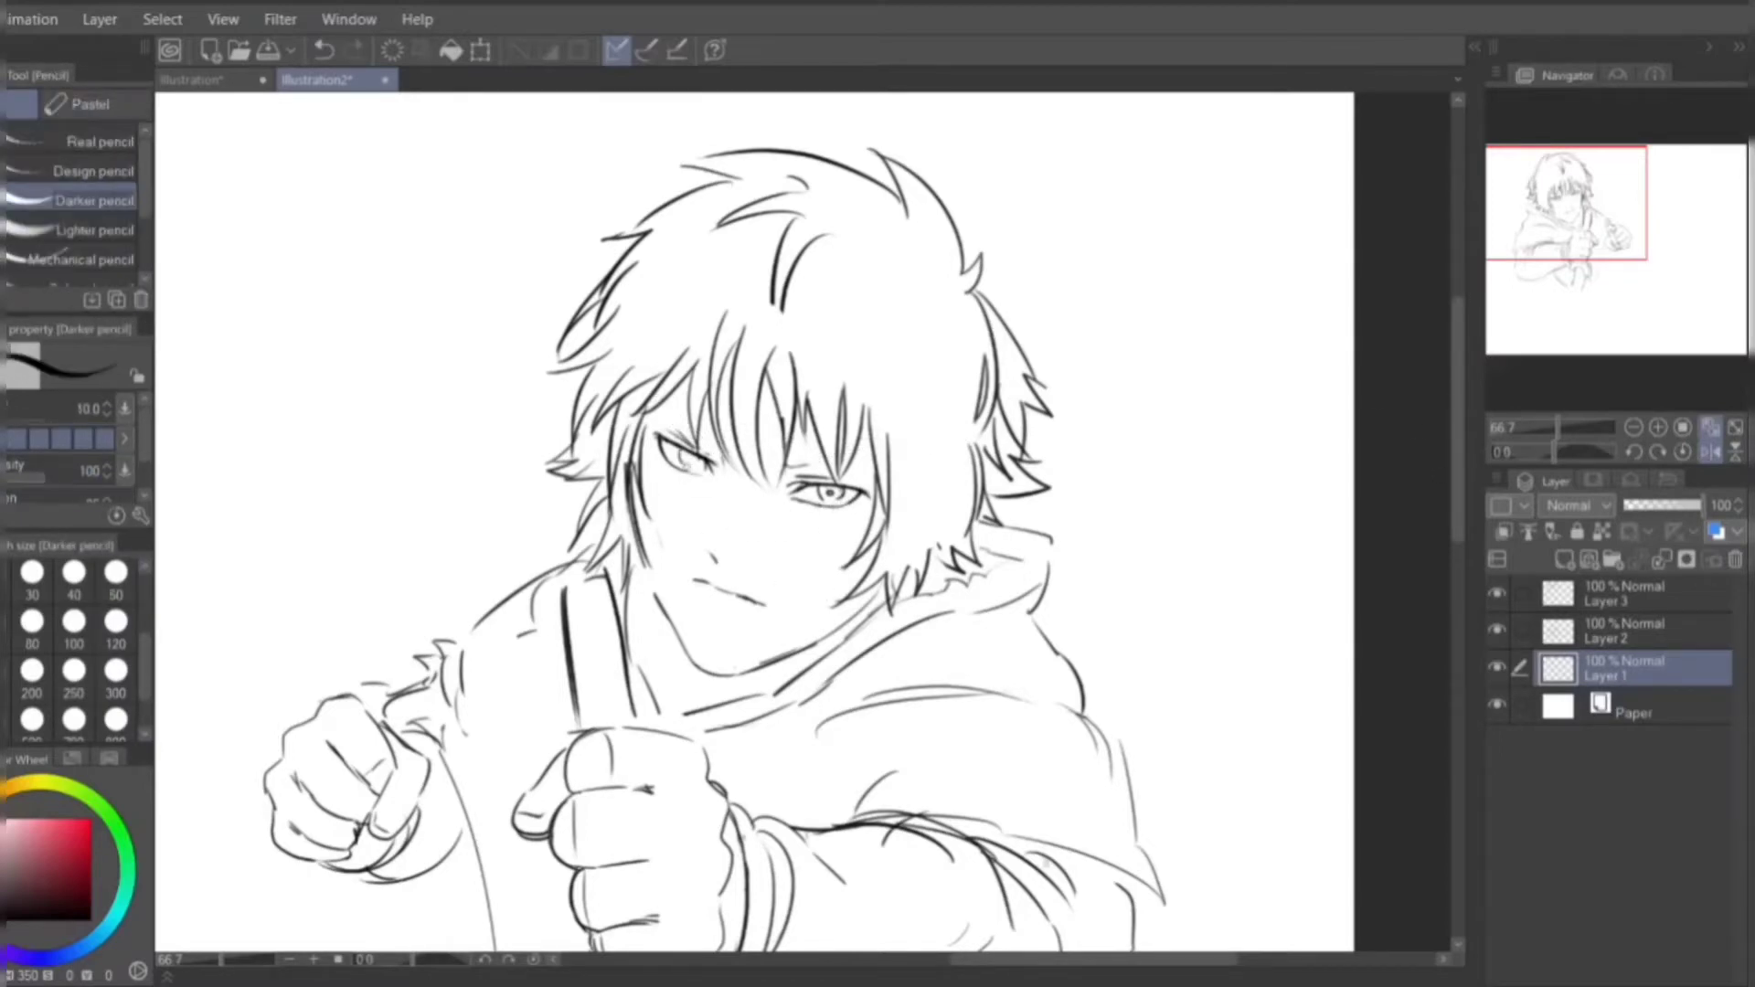
- Lasso the far eye, enlarge it slightly with a transform, and clear the selection
key(m)
drag(639, 407, 644, 411)
key(ctrl+t)
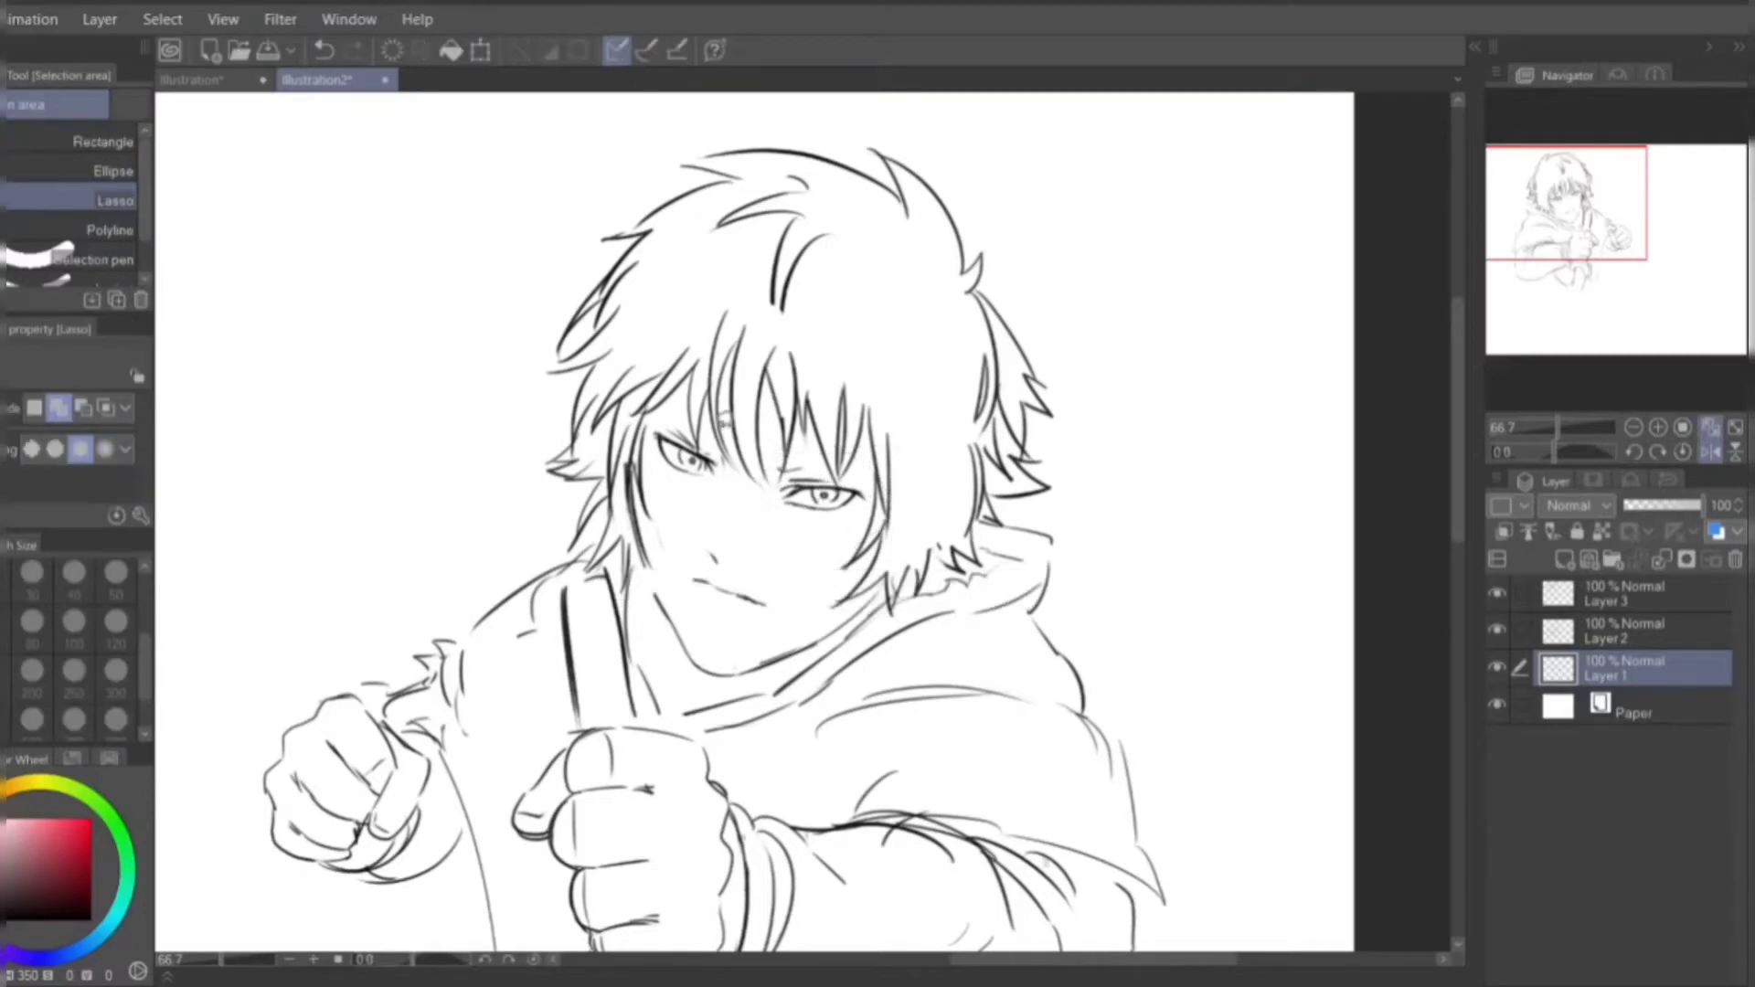
drag(734, 507, 740, 525)
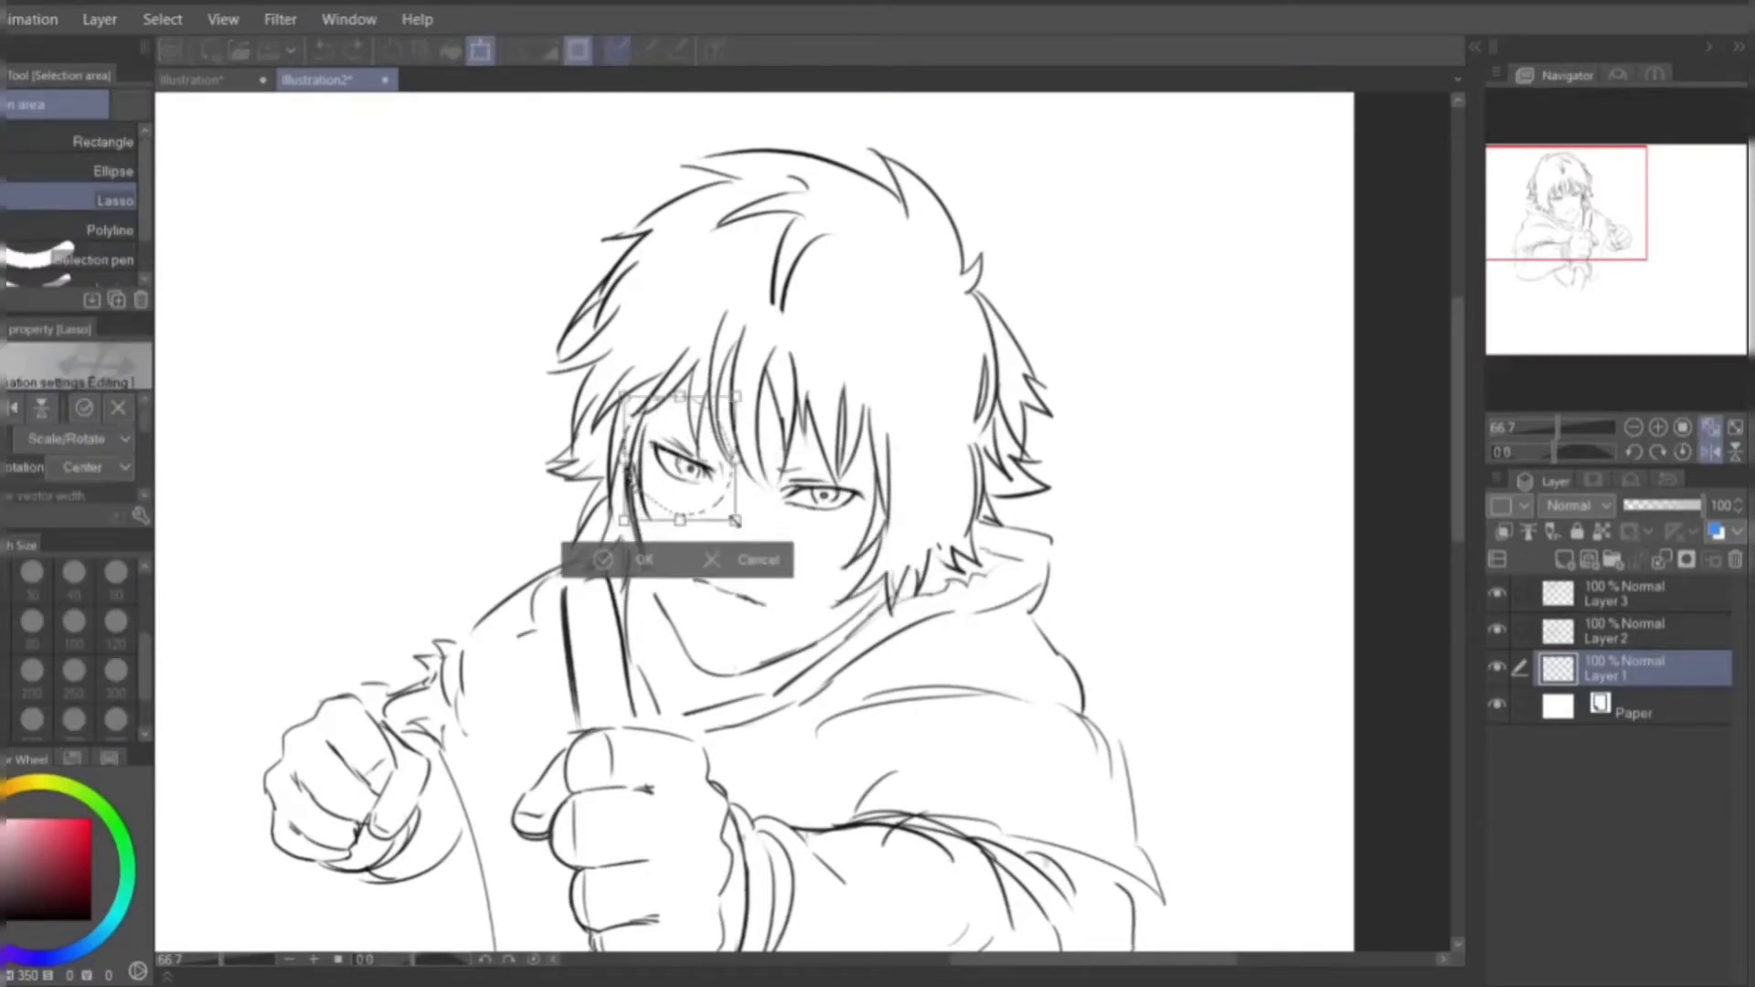
key(h)
key(Return)
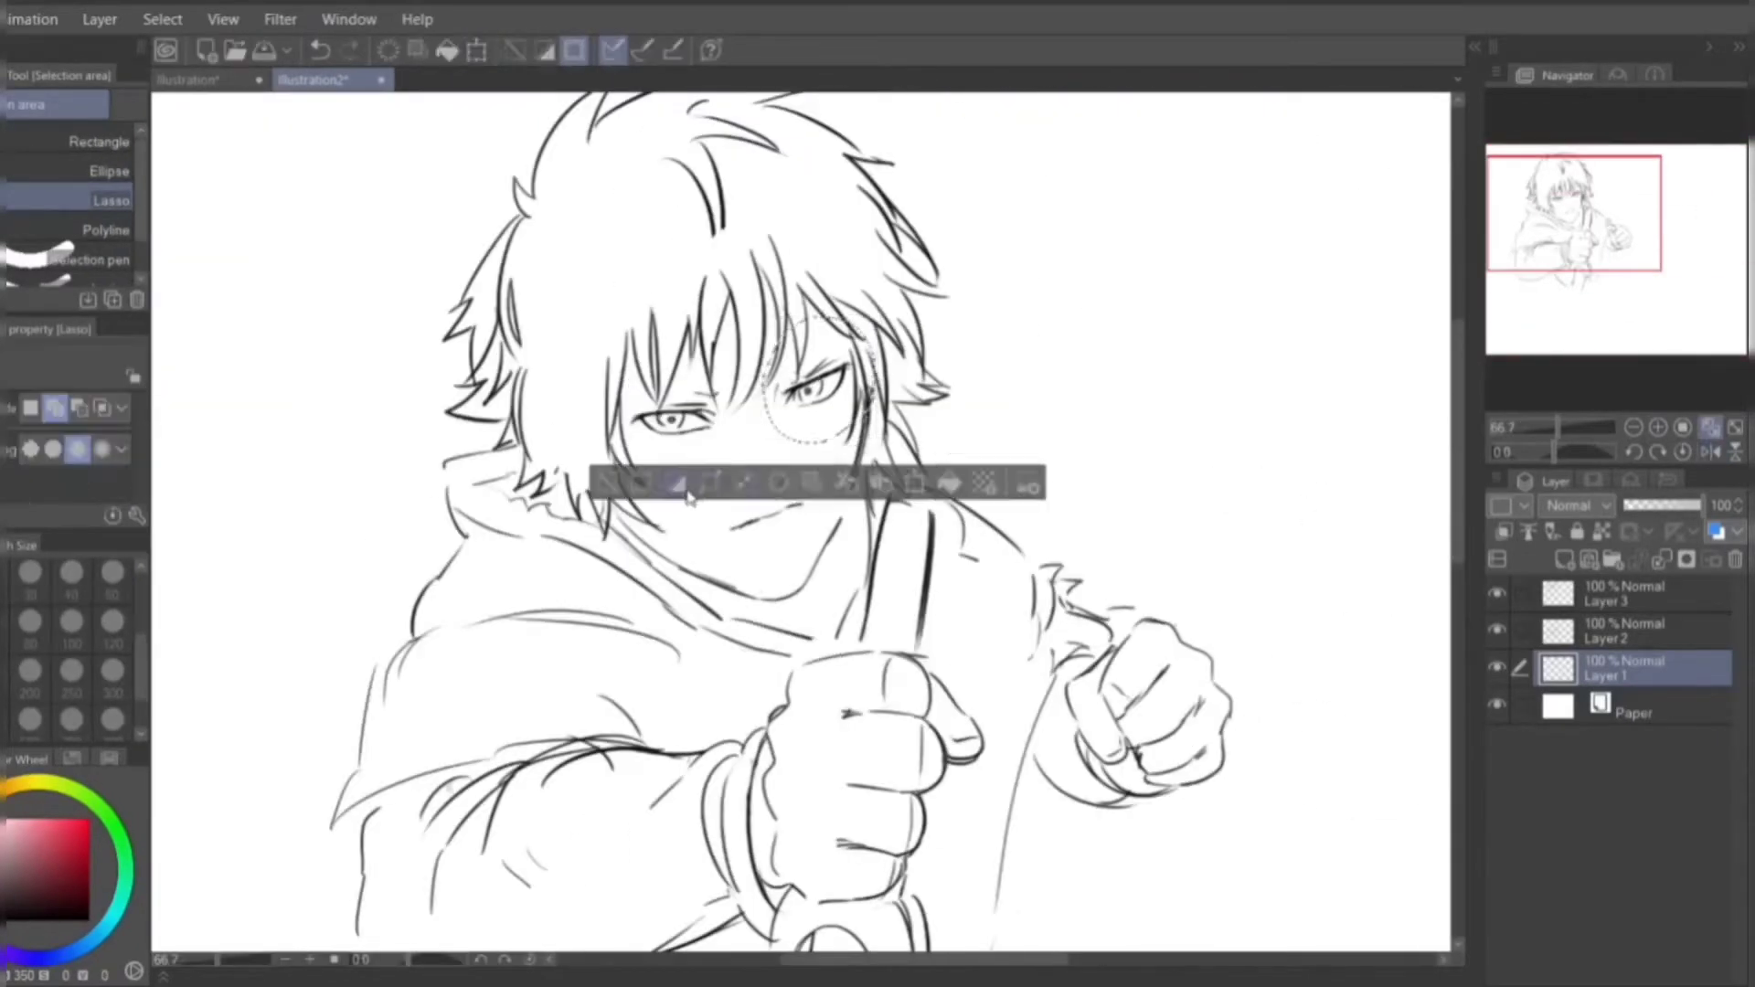
key(ctrl+d)
key(p)
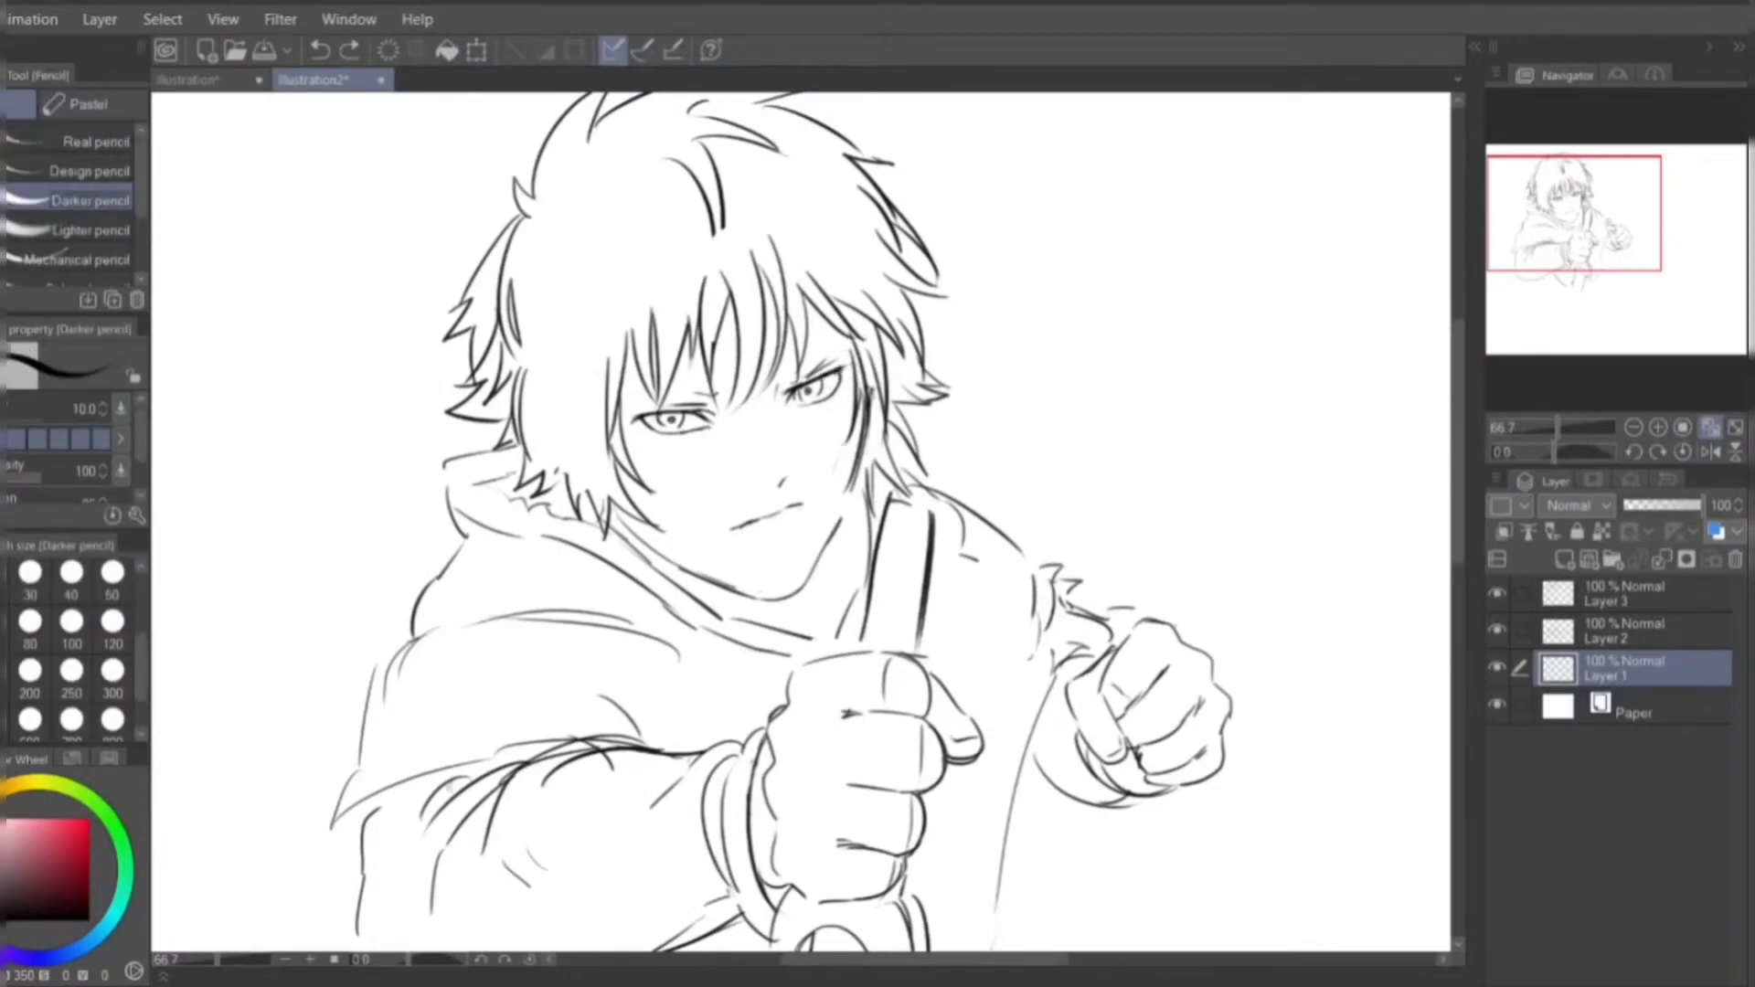
- Erase the dense fringe strands on Layer 3 and redraw the central bangs as longer tapered locks
key(alt+bracketright)
key(alt+bracketright)
drag(842, 329, 846, 422)
key(e)
drag(823, 256, 815, 313)
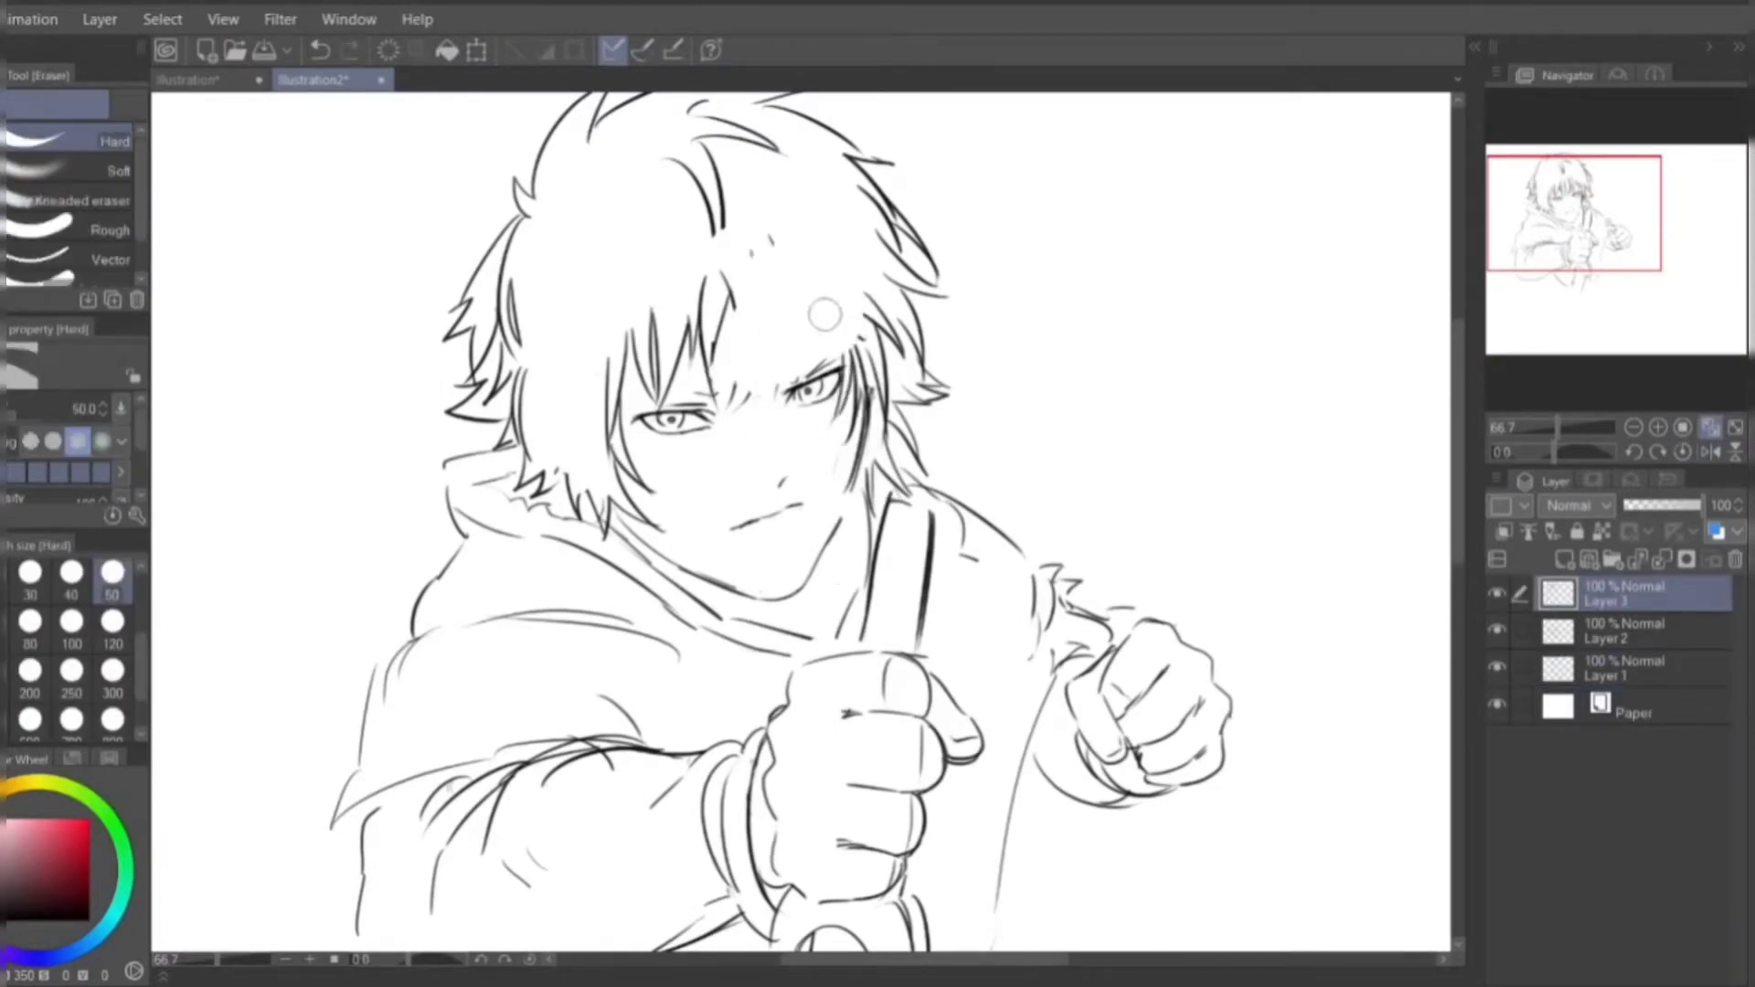
mouse_move(685, 274)
mouse_down()
mouse_move(784, 321)
mouse_move(760, 411)
mouse_up()
key(p)
drag(751, 310, 768, 430)
drag(722, 267, 695, 398)
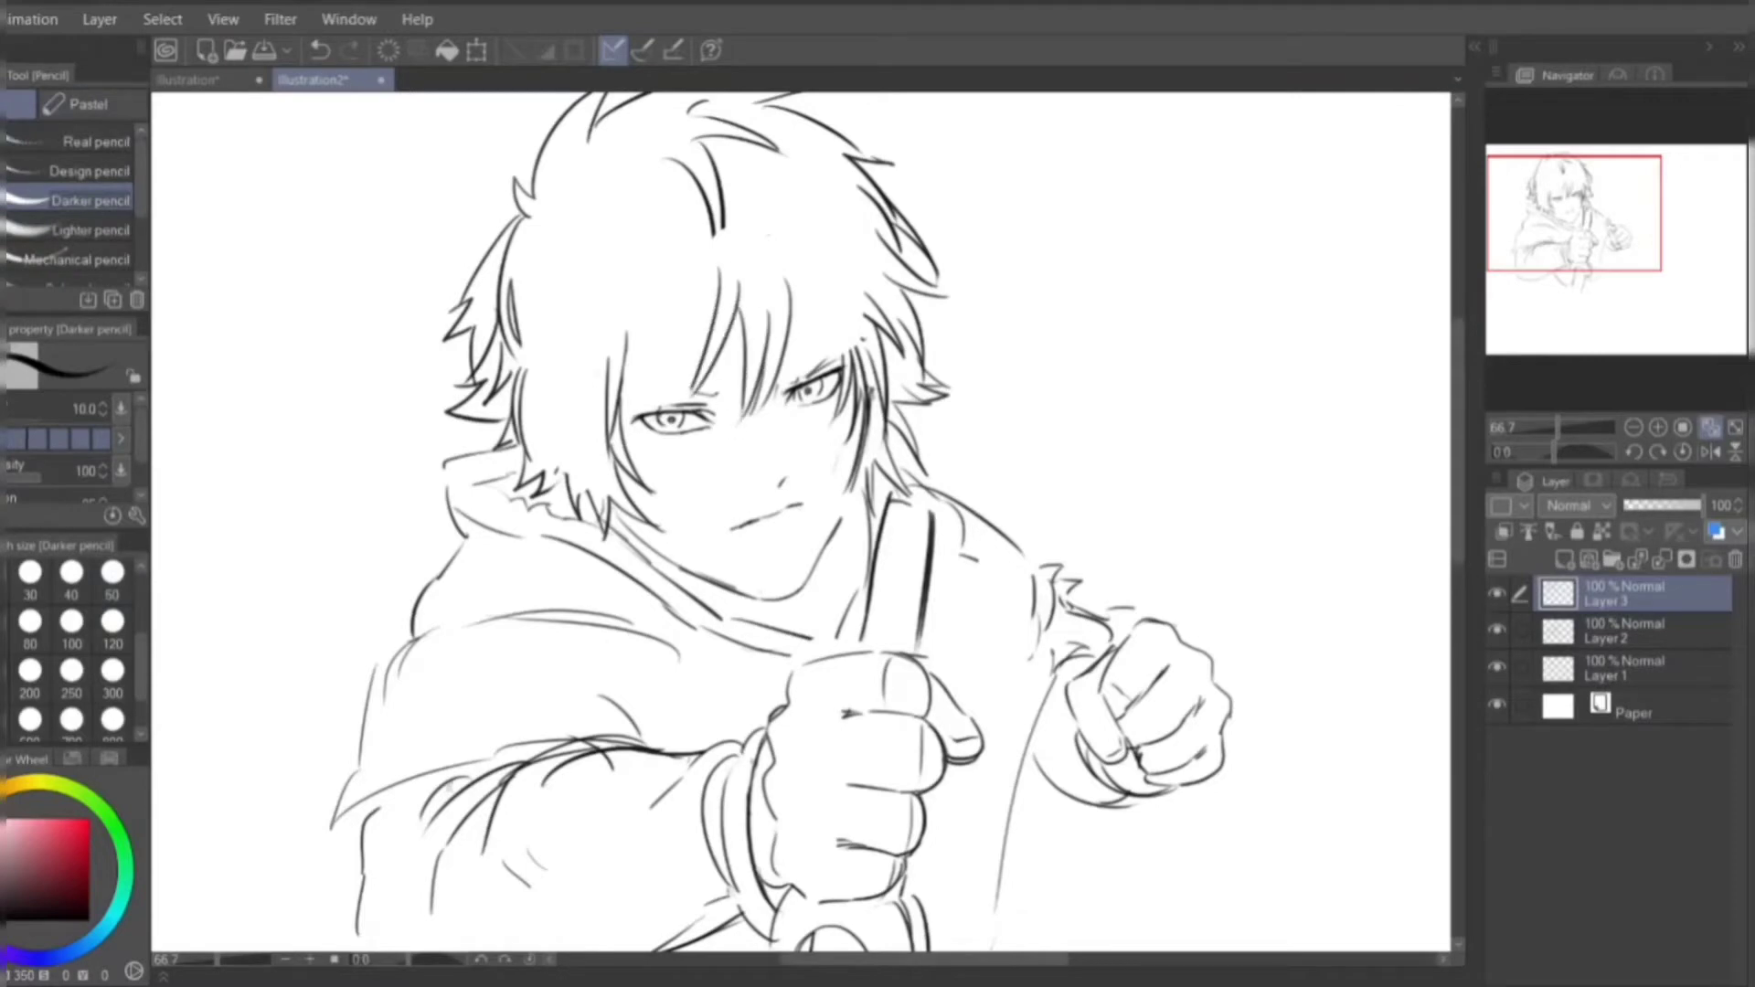
- Add pointed fringe locks over both eyes and curved strands on the crown
mouse_move(681, 311)
mouse_down()
mouse_move(631, 411)
mouse_move(657, 379)
mouse_move(674, 395)
mouse_move(655, 380)
mouse_up()
key(ctrl+z)
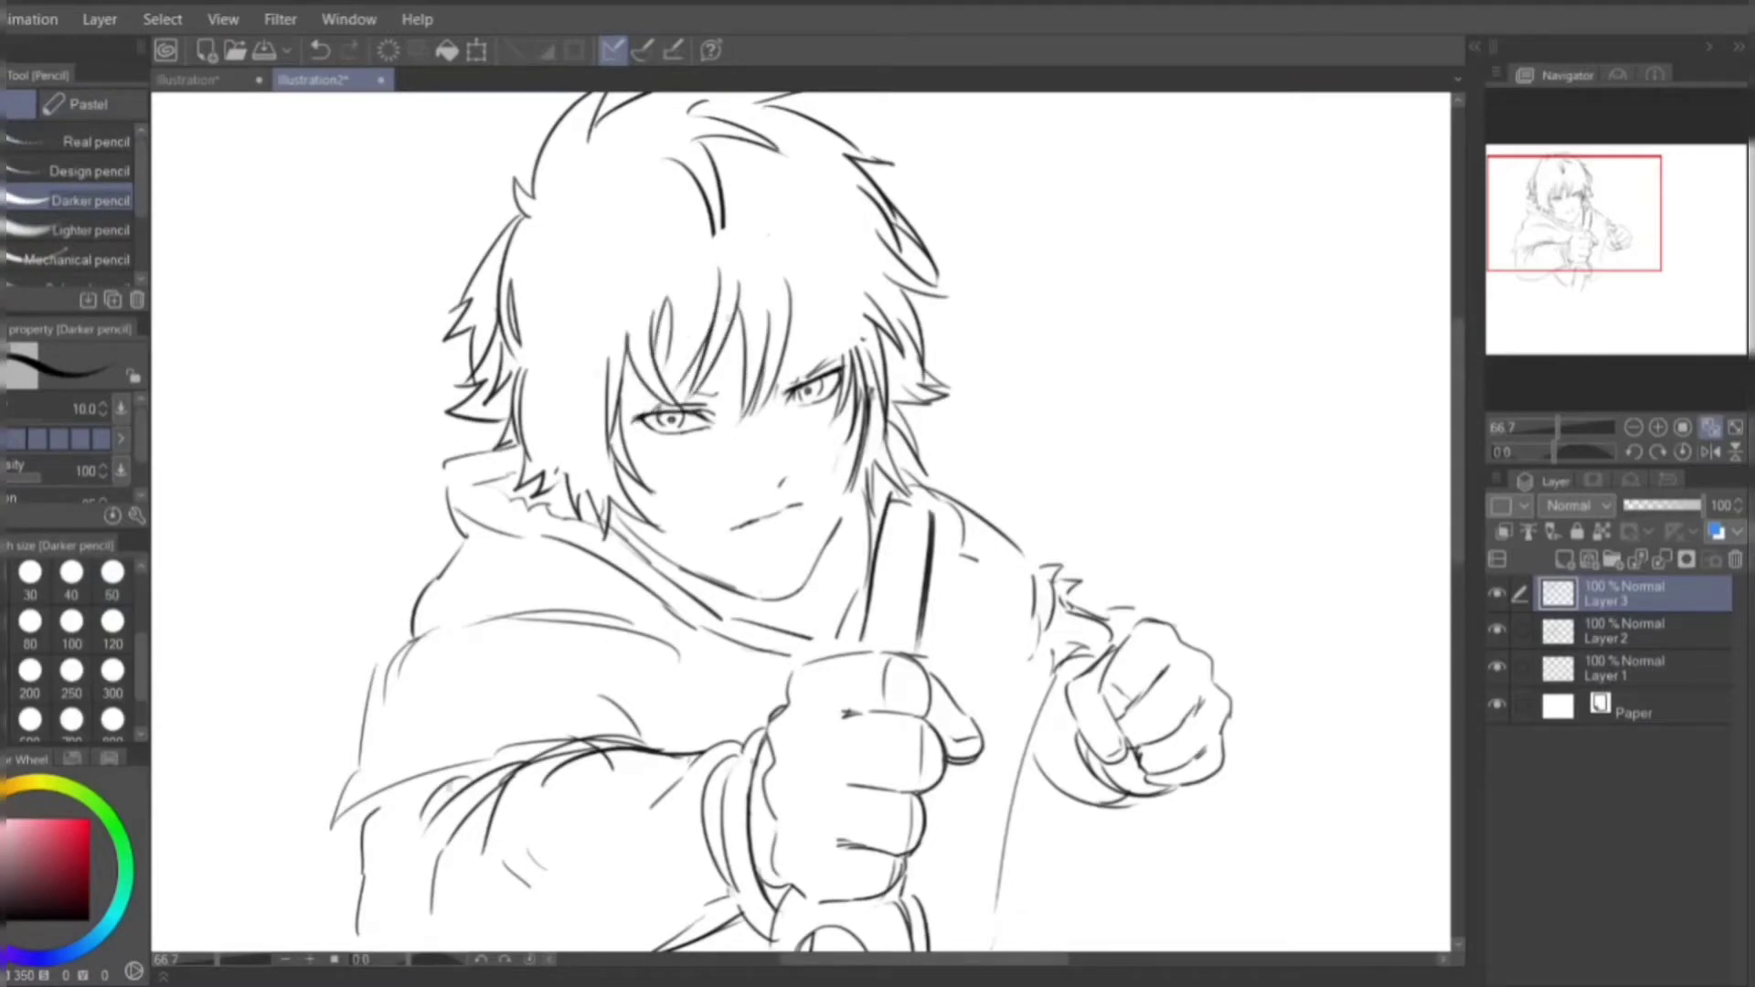
mouse_move(818, 279)
mouse_down()
mouse_move(791, 398)
mouse_move(804, 356)
mouse_up()
drag(867, 252, 816, 363)
drag(681, 151, 656, 225)
drag(676, 149, 630, 254)
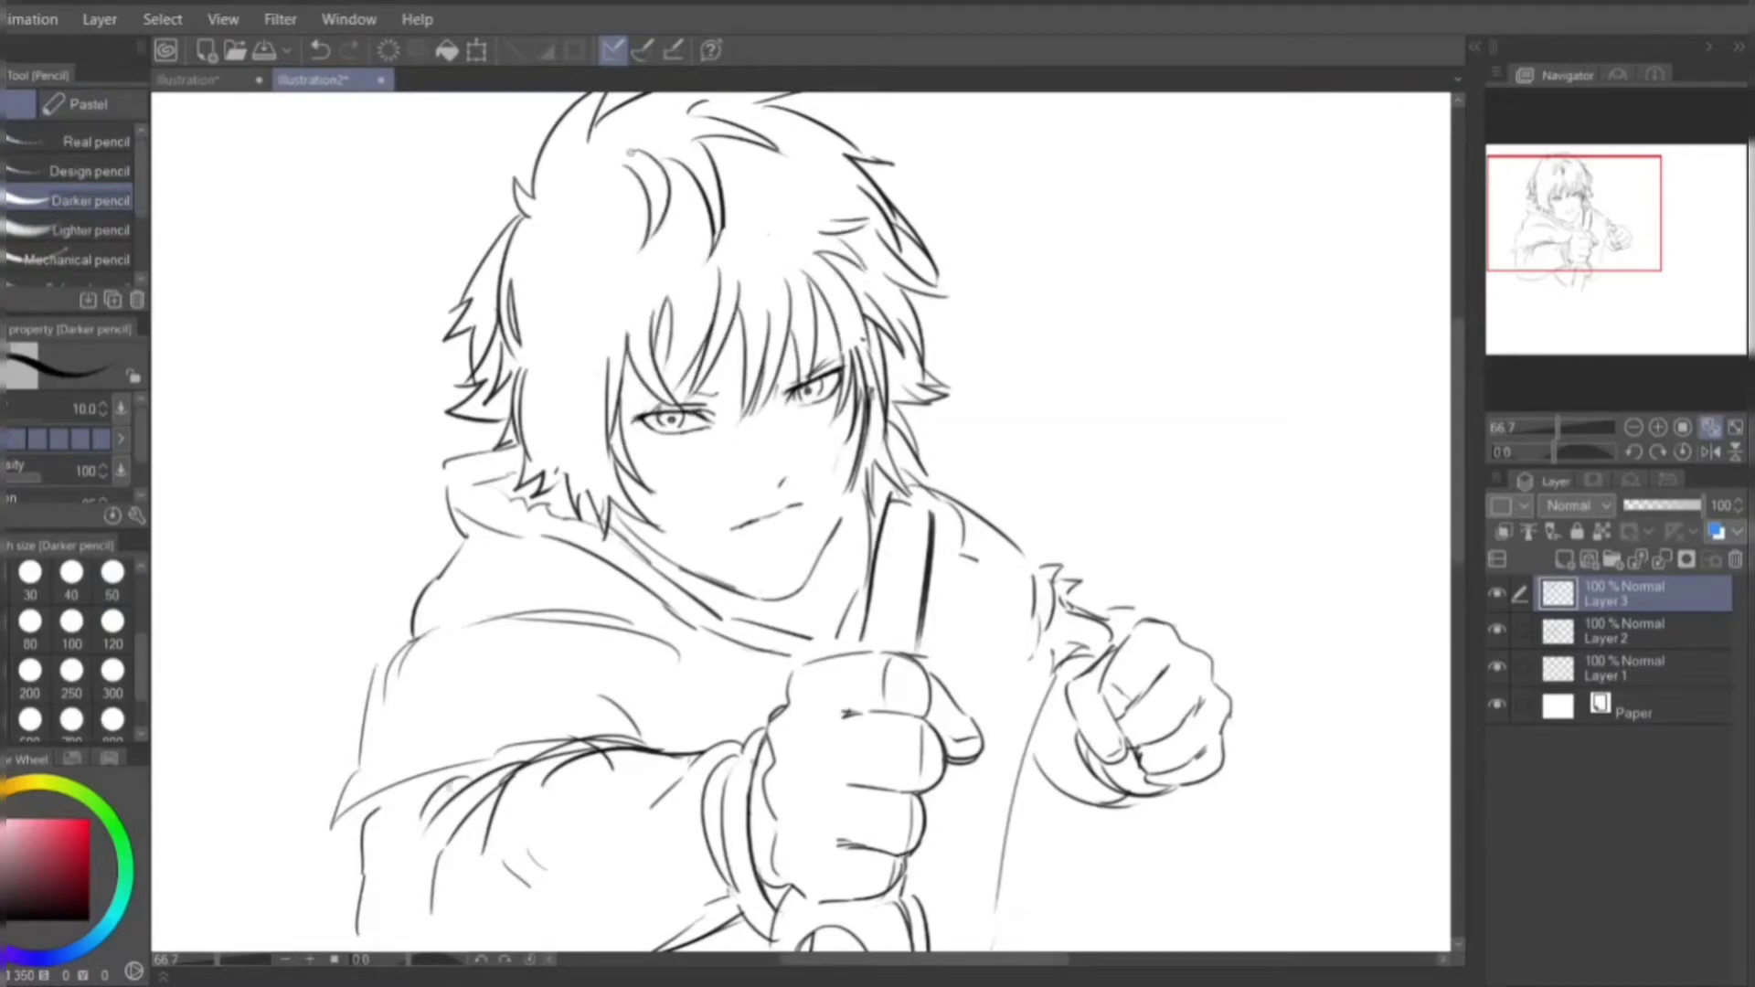
- Undo the last crown stroke, then erase and redraw the near side's outer hair contour as smooth curved strands
drag(795, 165, 722, 193)
key(ctrl+z)
key(e)
drag(539, 212, 466, 375)
drag(494, 237, 453, 388)
mouse_move(539, 224)
mouse_down()
mouse_move(518, 189)
mouse_move(471, 325)
mouse_up()
key(p)
drag(507, 238, 468, 391)
drag(829, 525, 802, 511)
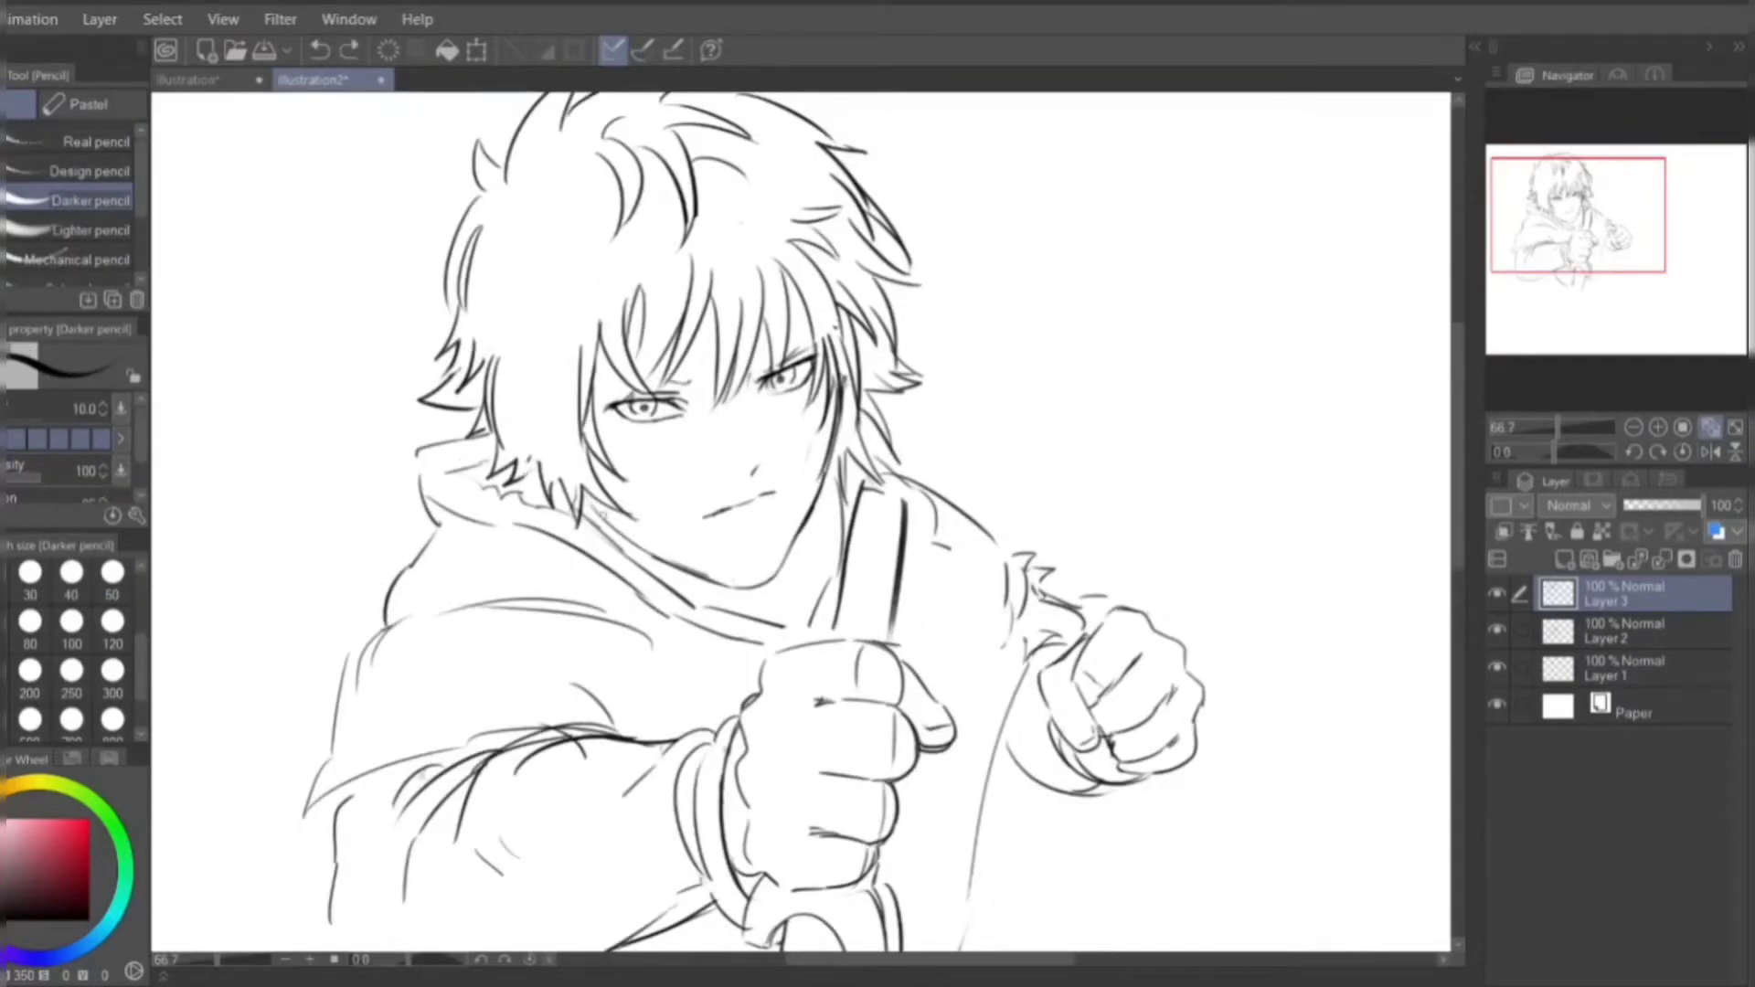
- Check the full reference figure, erase the dagger's curved guard below the gripping fist, and sketch a simpler block shape there
click(1634, 427)
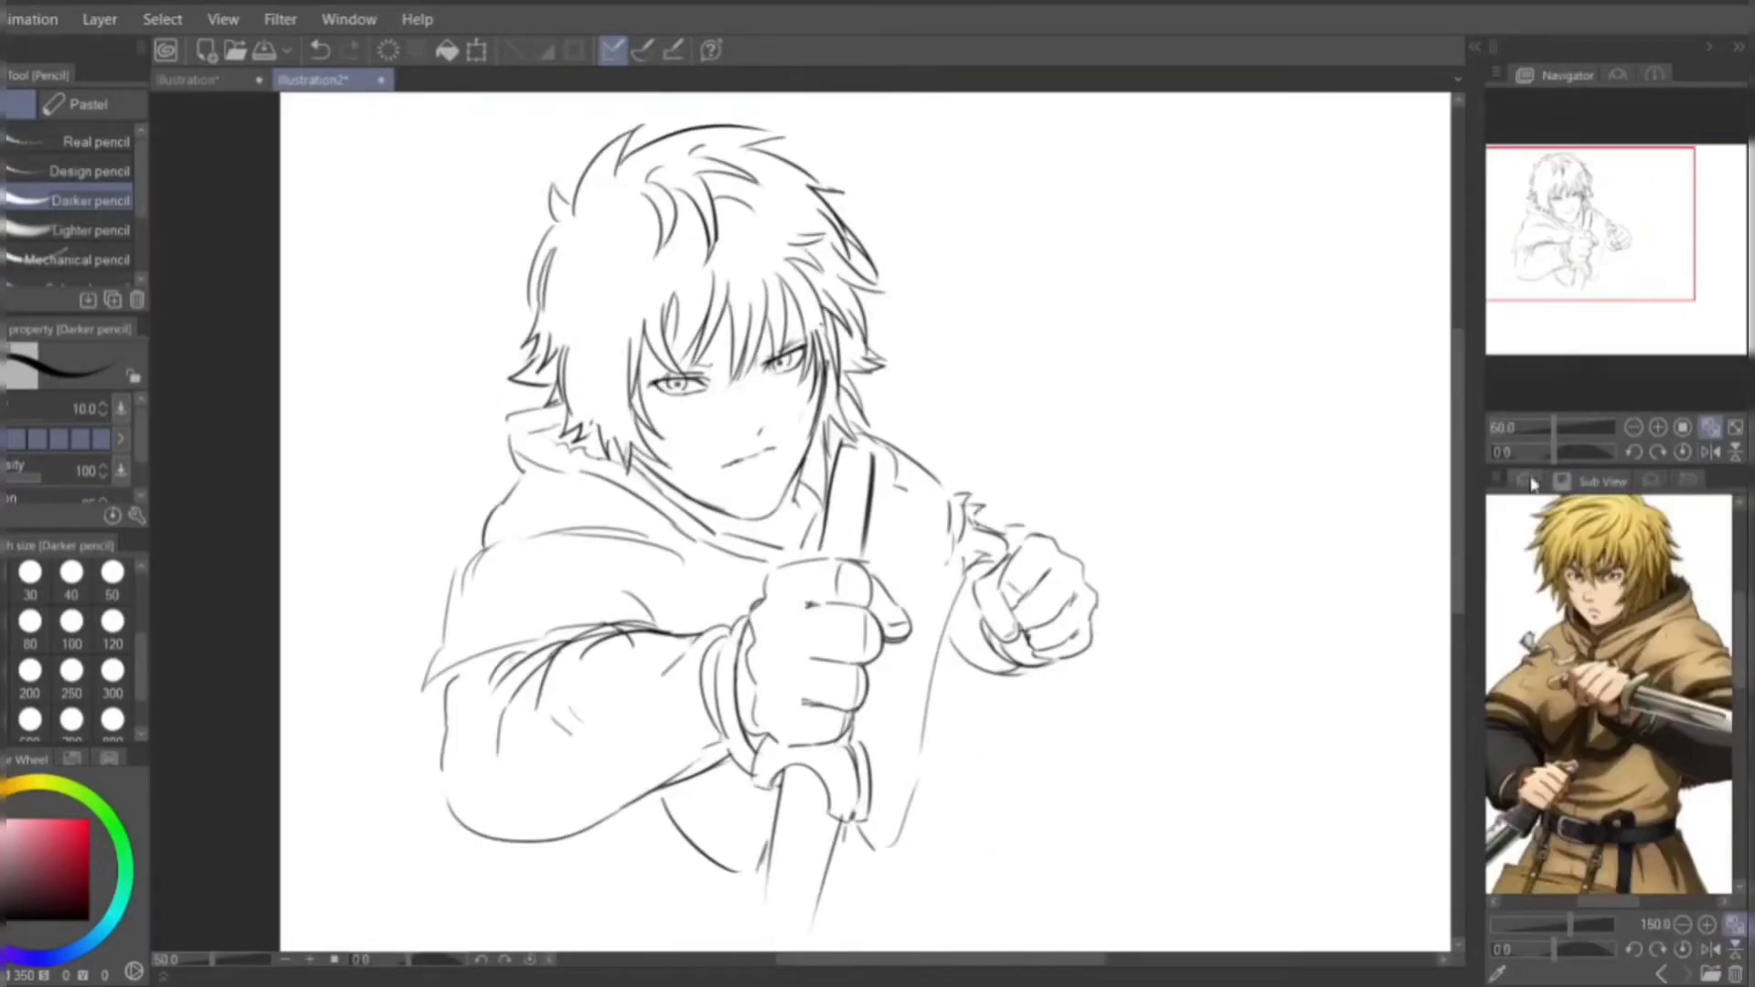
click(1527, 483)
click(1590, 482)
click(1528, 483)
click(1591, 482)
key(e)
drag(854, 754, 827, 809)
key(p)
mouse_move(766, 745)
mouse_down()
mouse_move(775, 786)
mouse_move(843, 834)
mouse_up()
drag(853, 734, 851, 843)
- Undo the last strokes below the gripping fist and erase the leftover guard lines inside the new block shape
key(ctrl+z)
key(ctrl+z)
key(ctrl+z)
key(e)
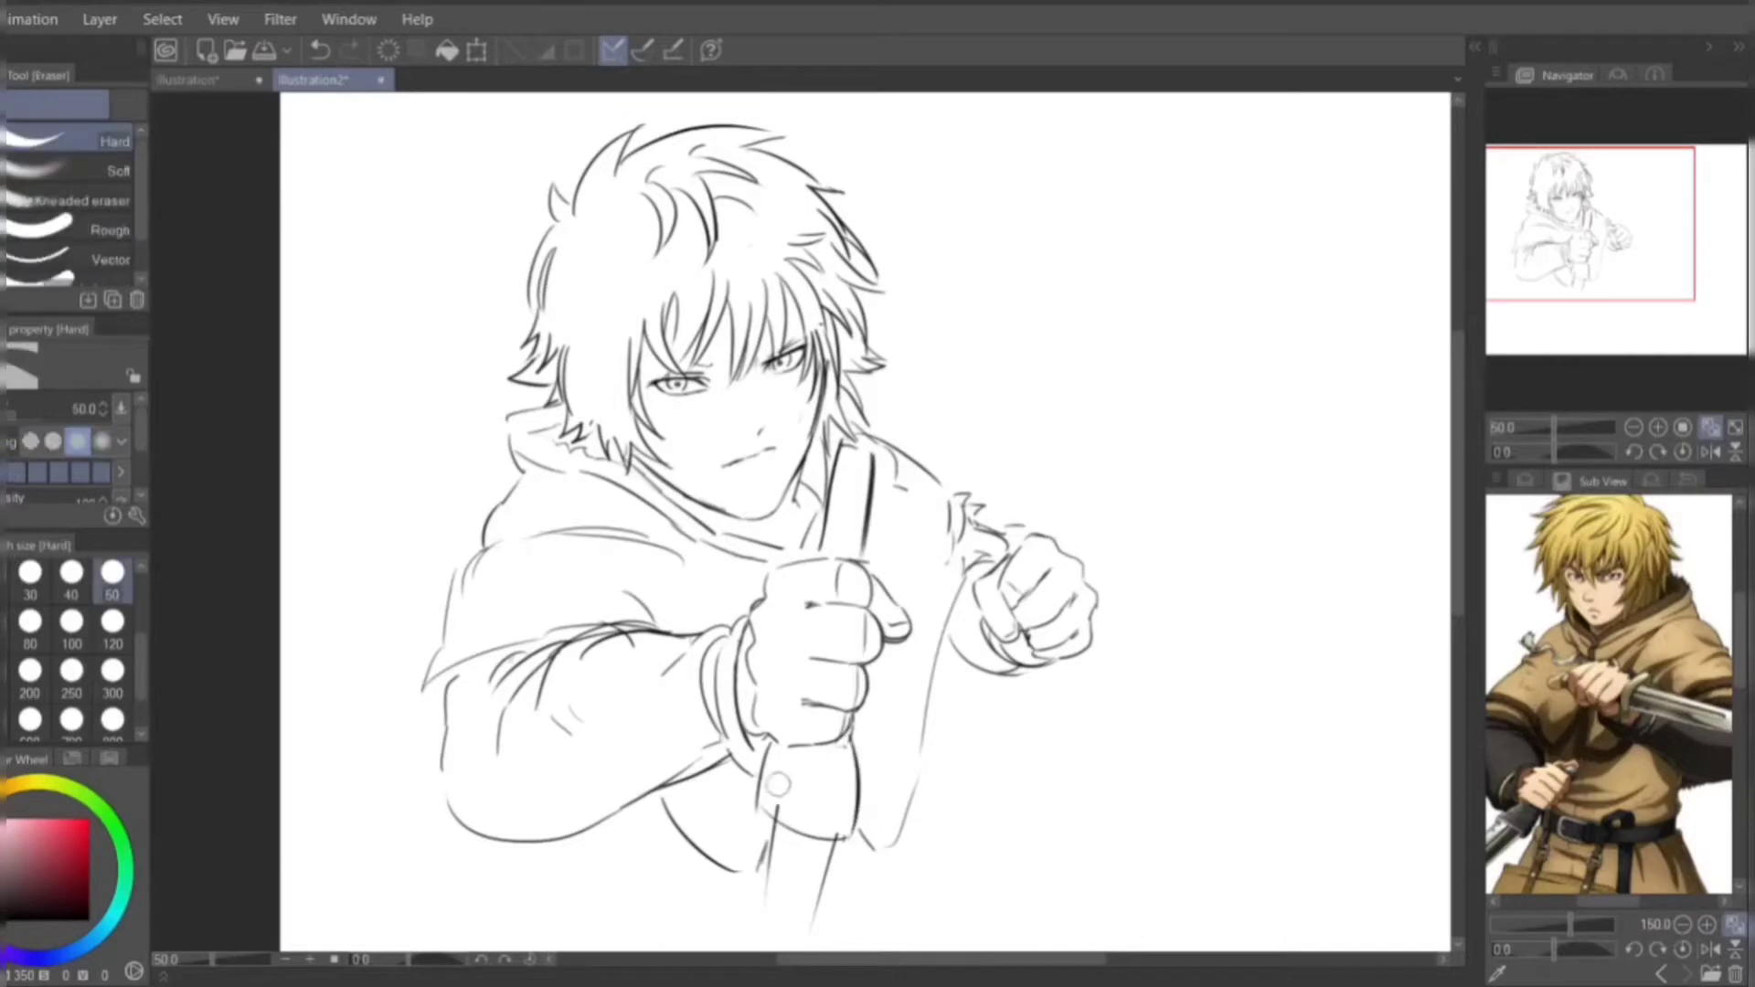
mouse_move(777, 777)
mouse_down()
mouse_move(764, 891)
mouse_move(804, 850)
mouse_up()
key(p)
key(e)
key(p)
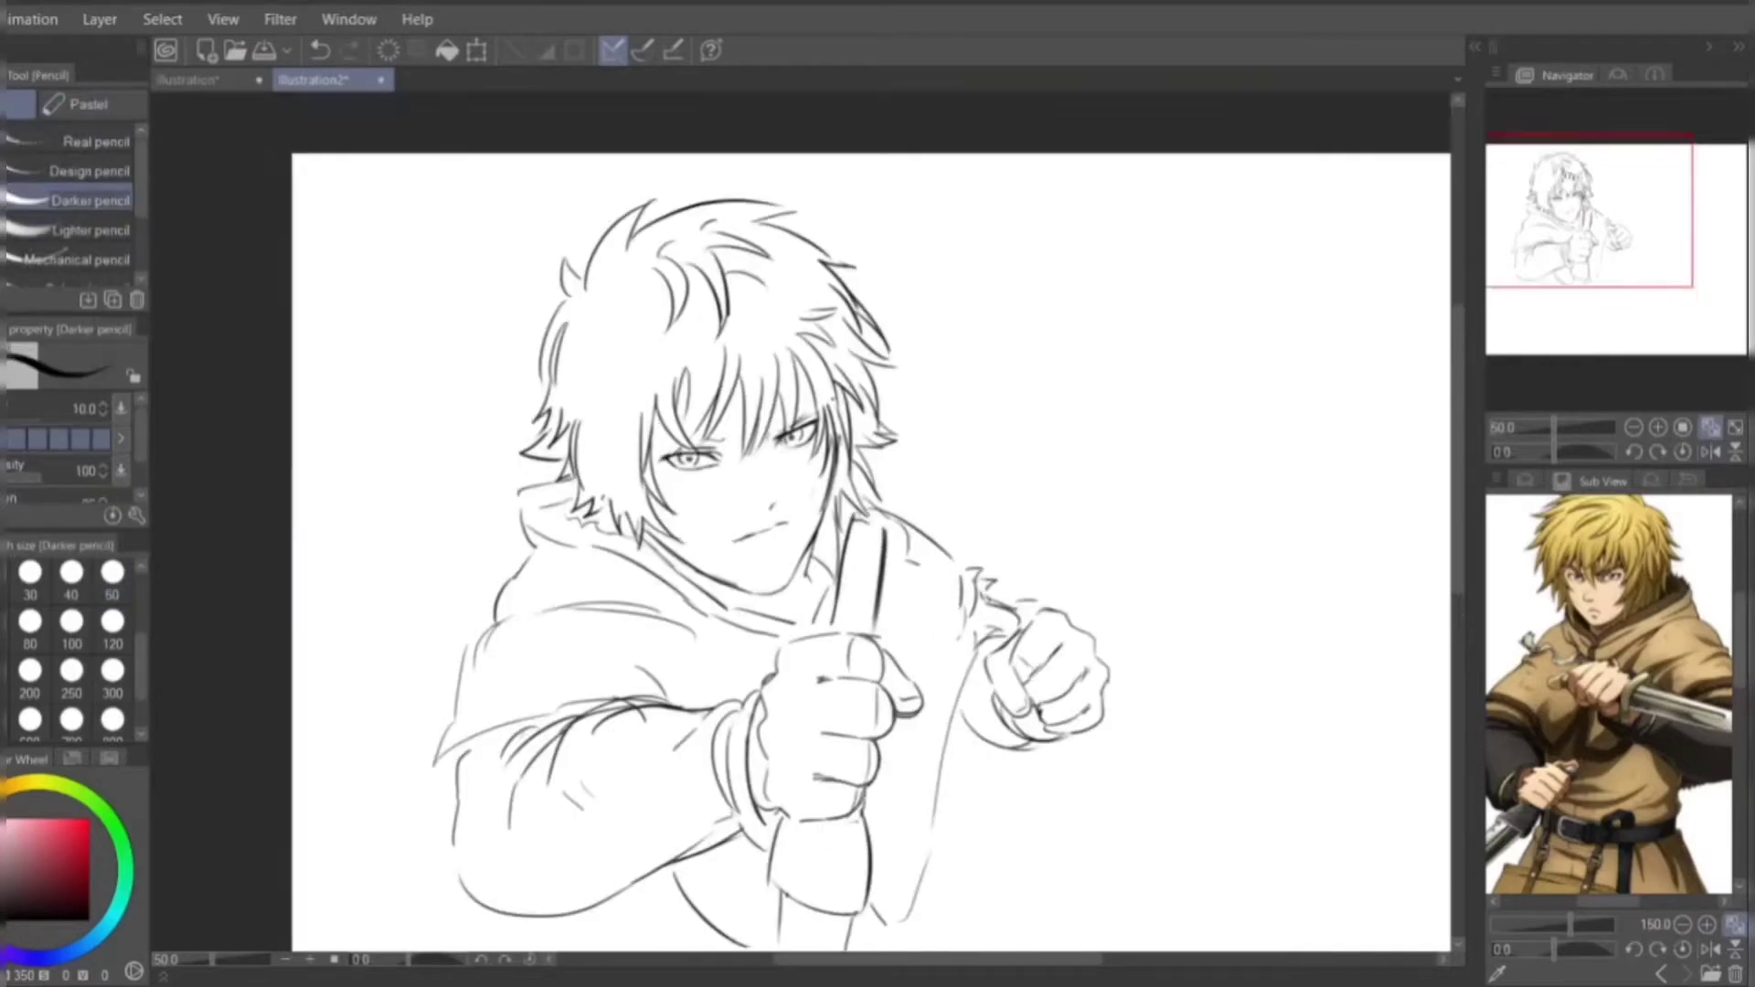
- Rework the heavy fold lines on the near sleeve under the cloak edge into a cleaner contour
drag(822, 548, 846, 549)
mouse_move(560, 640)
mouse_down()
mouse_move(683, 630)
mouse_move(558, 736)
mouse_up()
key(ctrl+z)
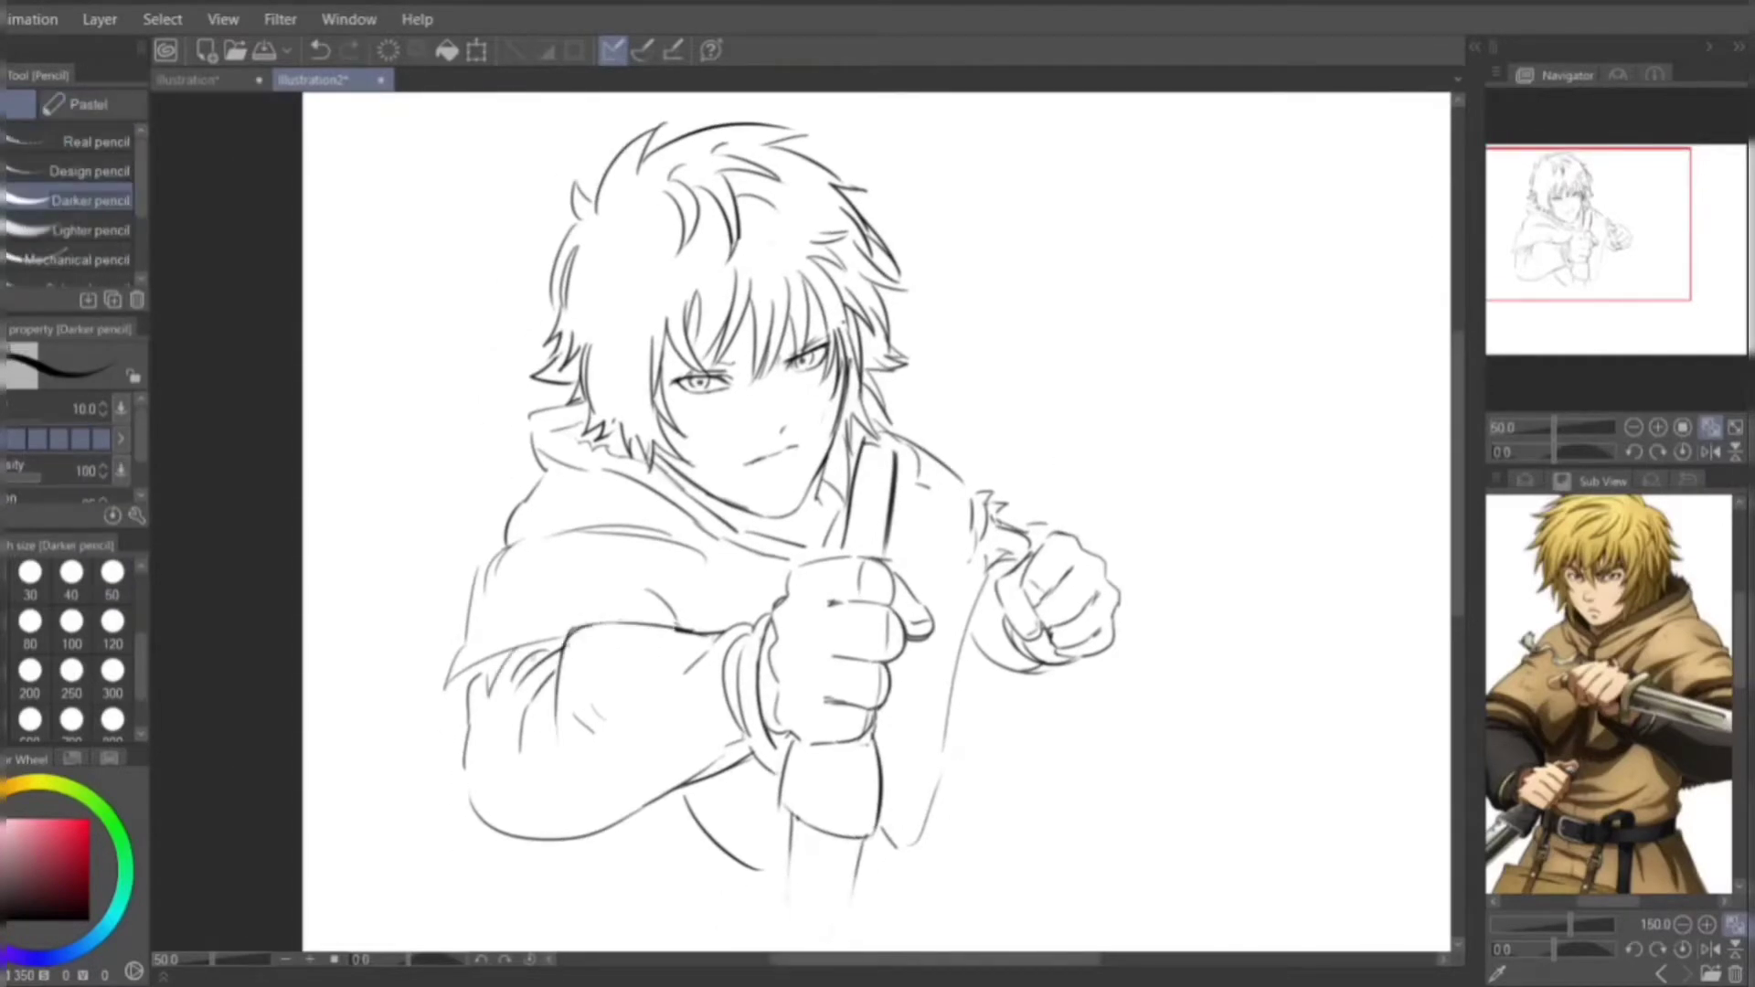
- Draw ragged fur trim along the cloak edge over the near upper arm on Layer 2
key(ctrl+z)
key(F7)
mouse_move(448, 651)
mouse_down()
mouse_move(427, 711)
mouse_move(607, 603)
mouse_move(567, 633)
mouse_up()
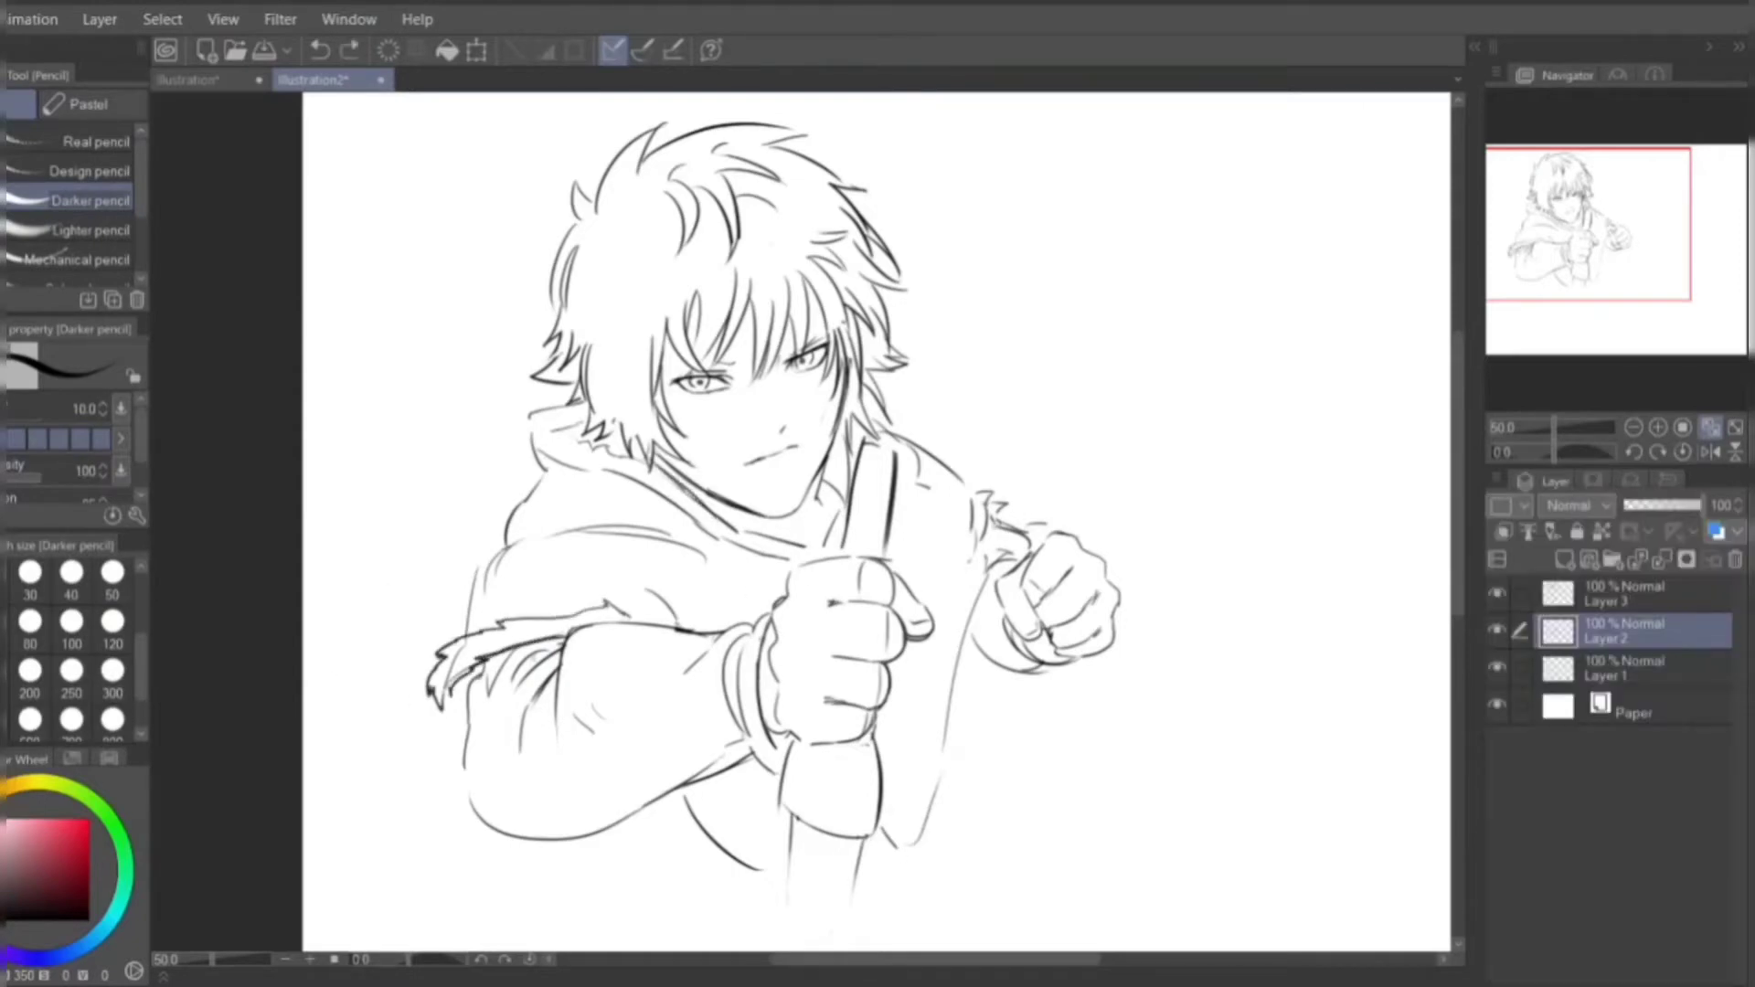
- Draw fur trim along the cloak's far front edge and lower hem, and redraw the fold lines at the top of the near sleeve
drag(969, 530, 909, 846)
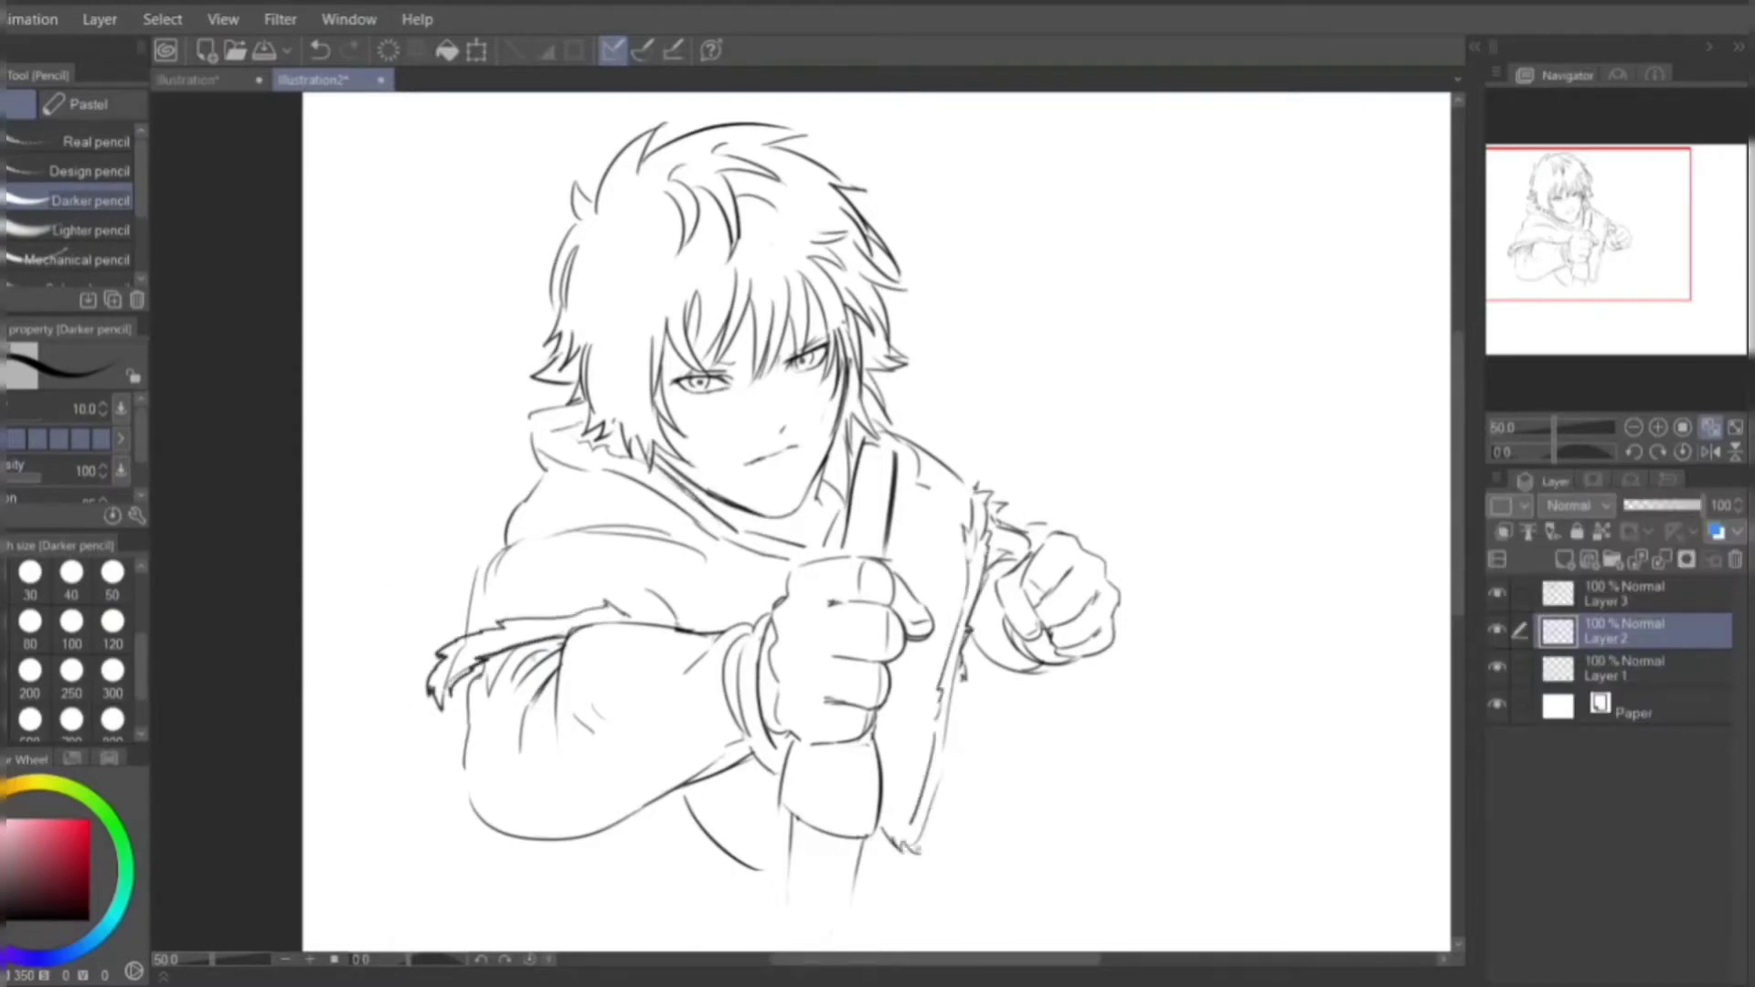
drag(951, 736, 918, 837)
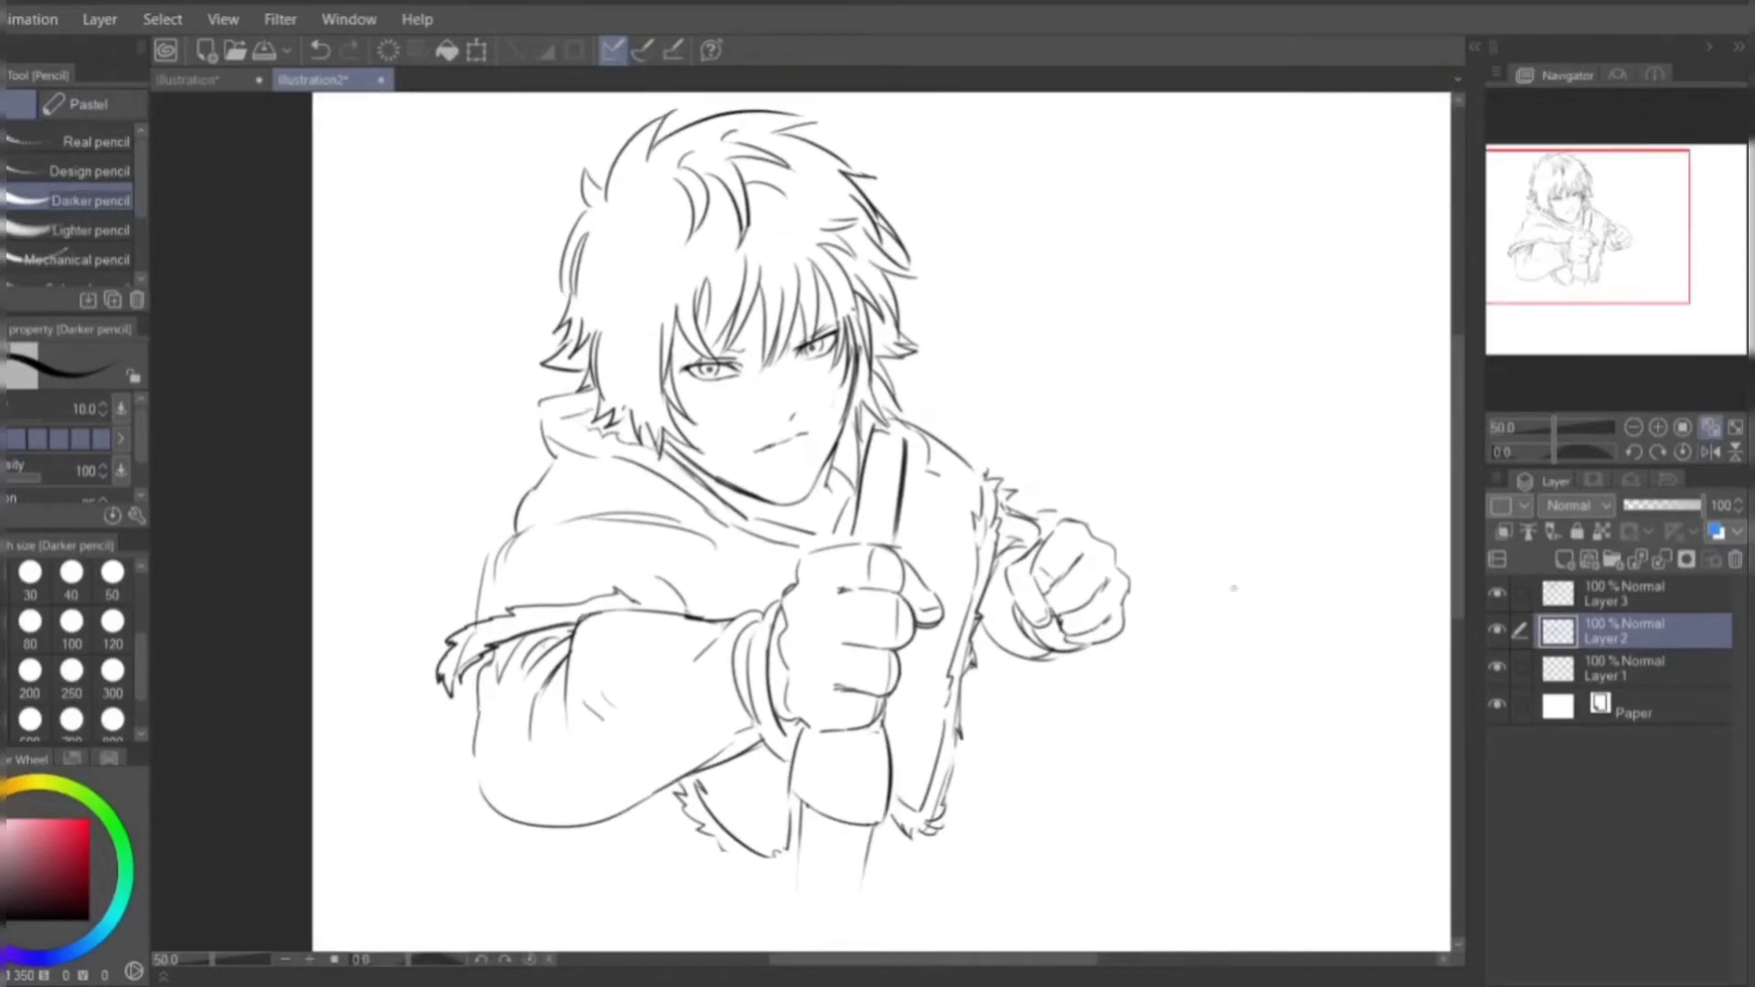
key(F7)
key(ctrl+z)
mouse_move(732, 624)
mouse_down()
mouse_move(631, 635)
mouse_move(541, 684)
mouse_up()
drag(582, 645, 538, 692)
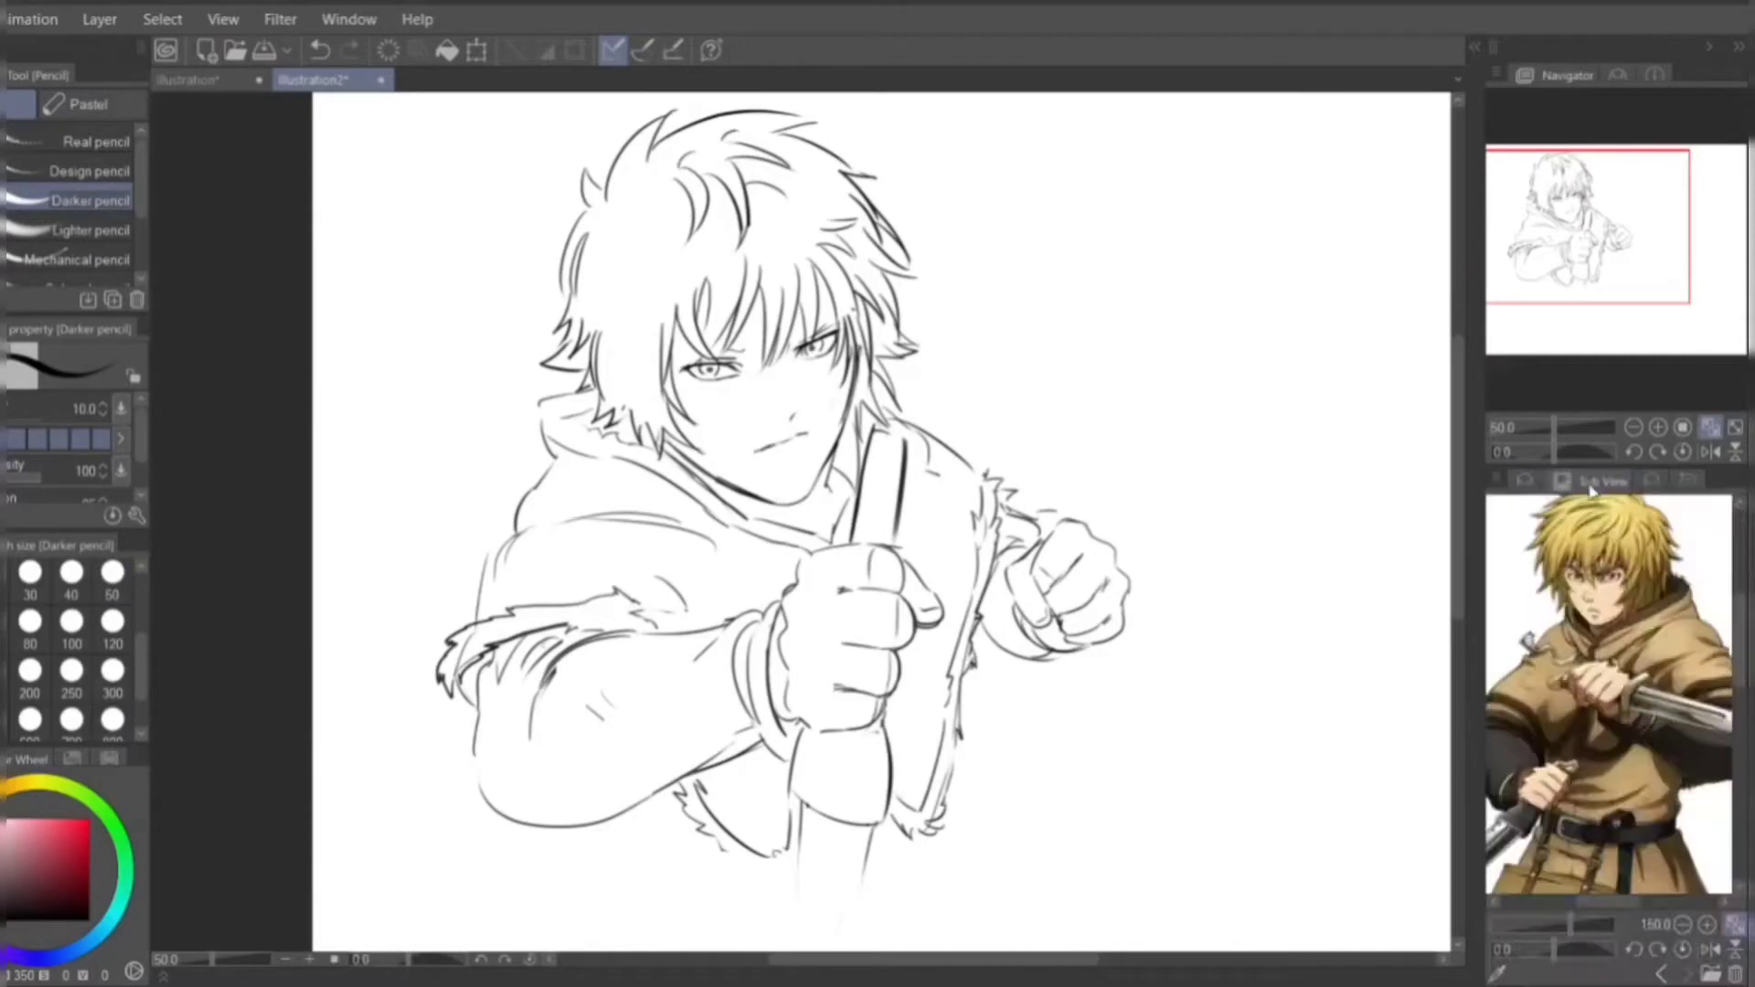
- Add loose inner strands to the near side of the hair and a small pointed lock on the far side
key(F7)
drag(670, 267, 627, 355)
mouse_move(637, 230)
mouse_down()
mouse_move(598, 314)
mouse_move(617, 415)
mouse_up()
drag(933, 280, 900, 326)
key(ctrl+z)
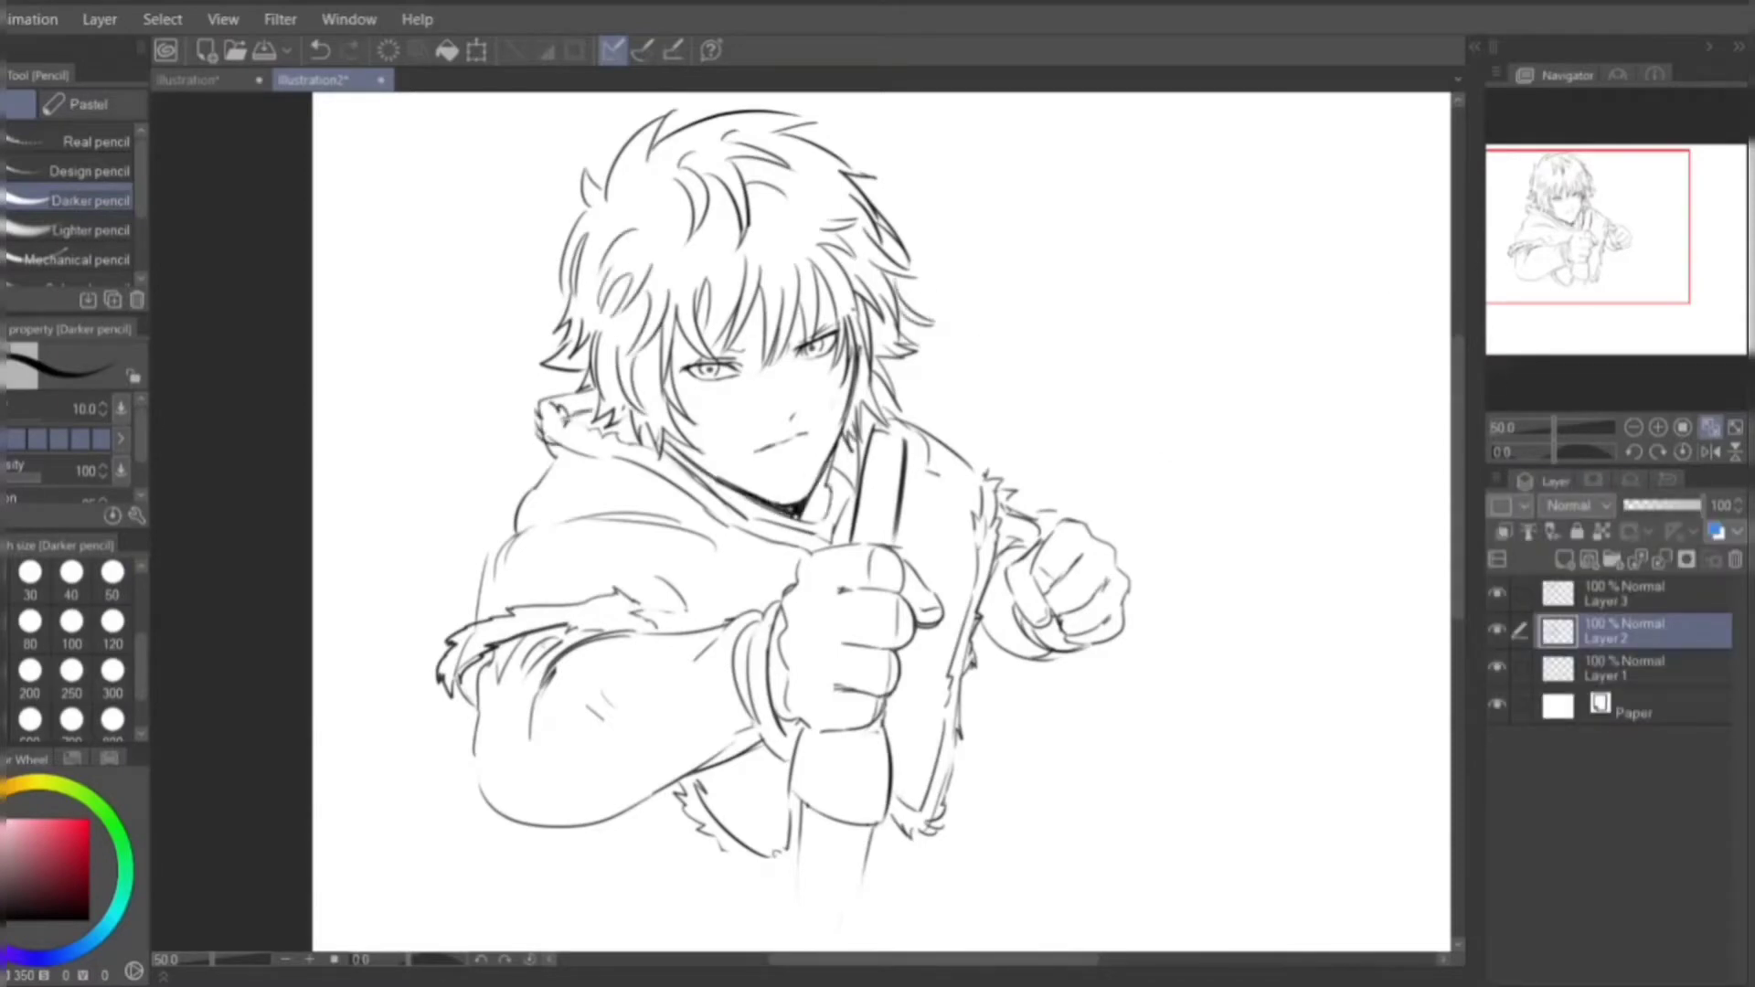
- Shade and hatch the neck beneath the chin, and draw curved wrapping lines on the block shape below the gripping fist
mouse_move(832, 449)
mouse_down()
mouse_move(805, 523)
mouse_move(830, 489)
mouse_up()
drag(919, 402, 877, 449)
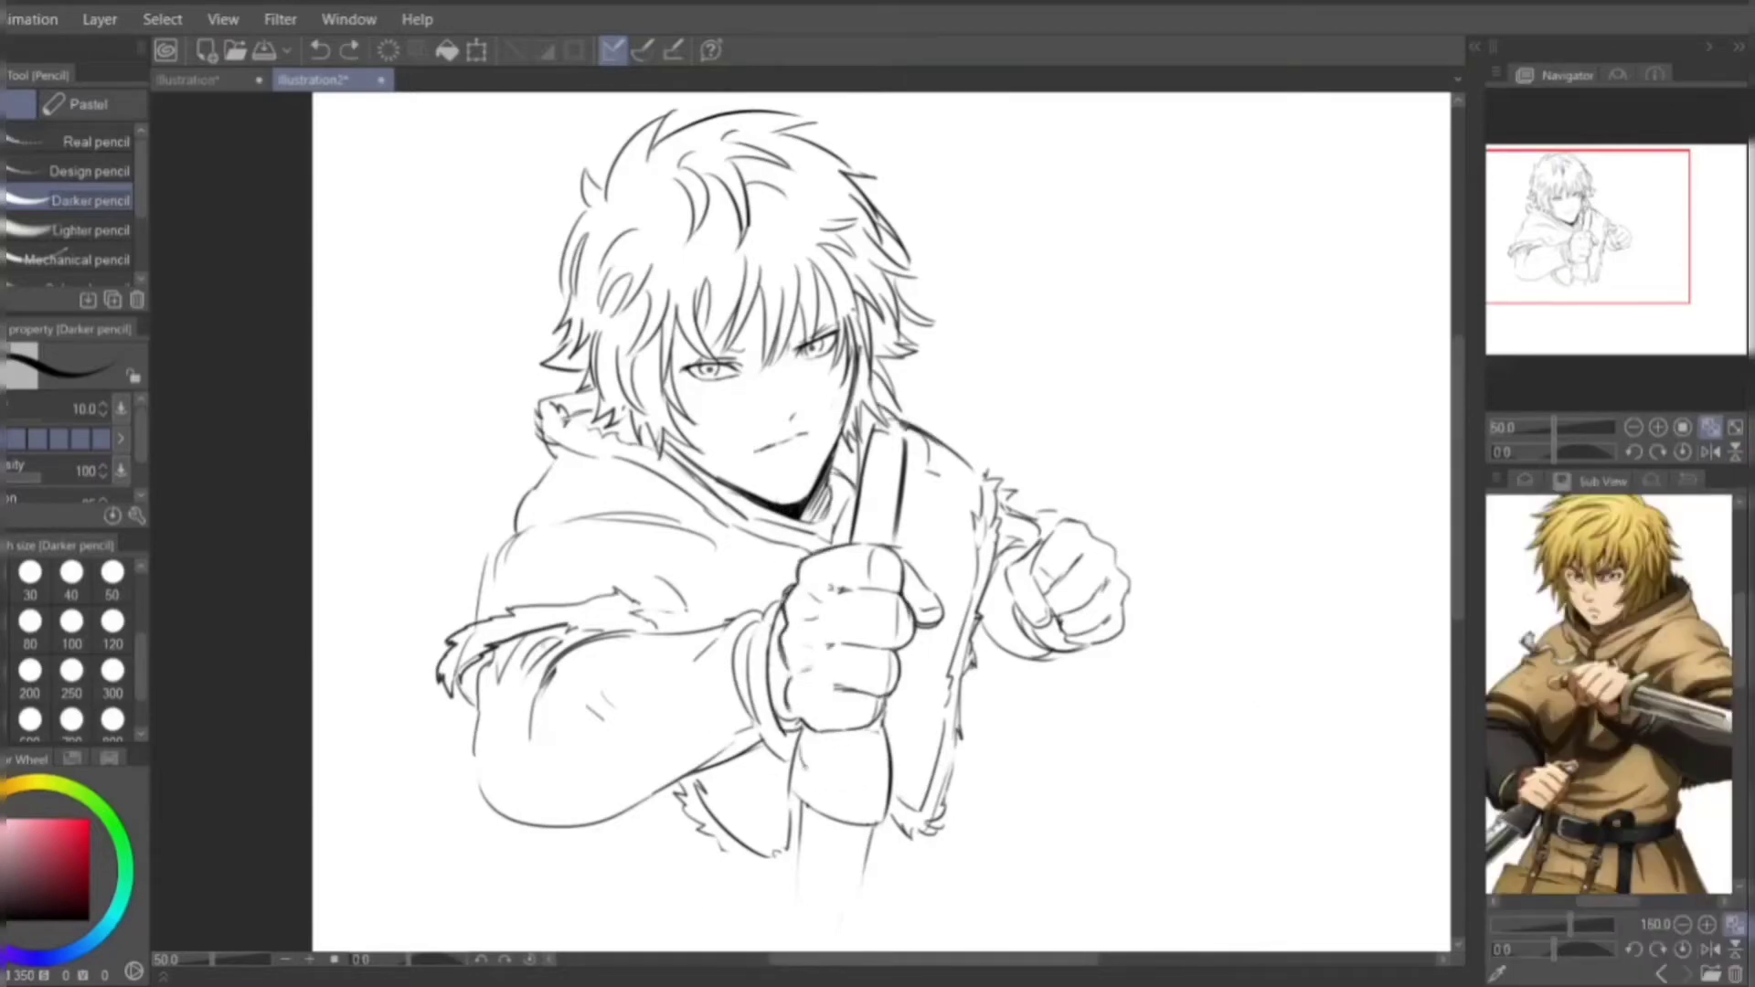
drag(797, 751, 876, 775)
drag(827, 792, 887, 777)
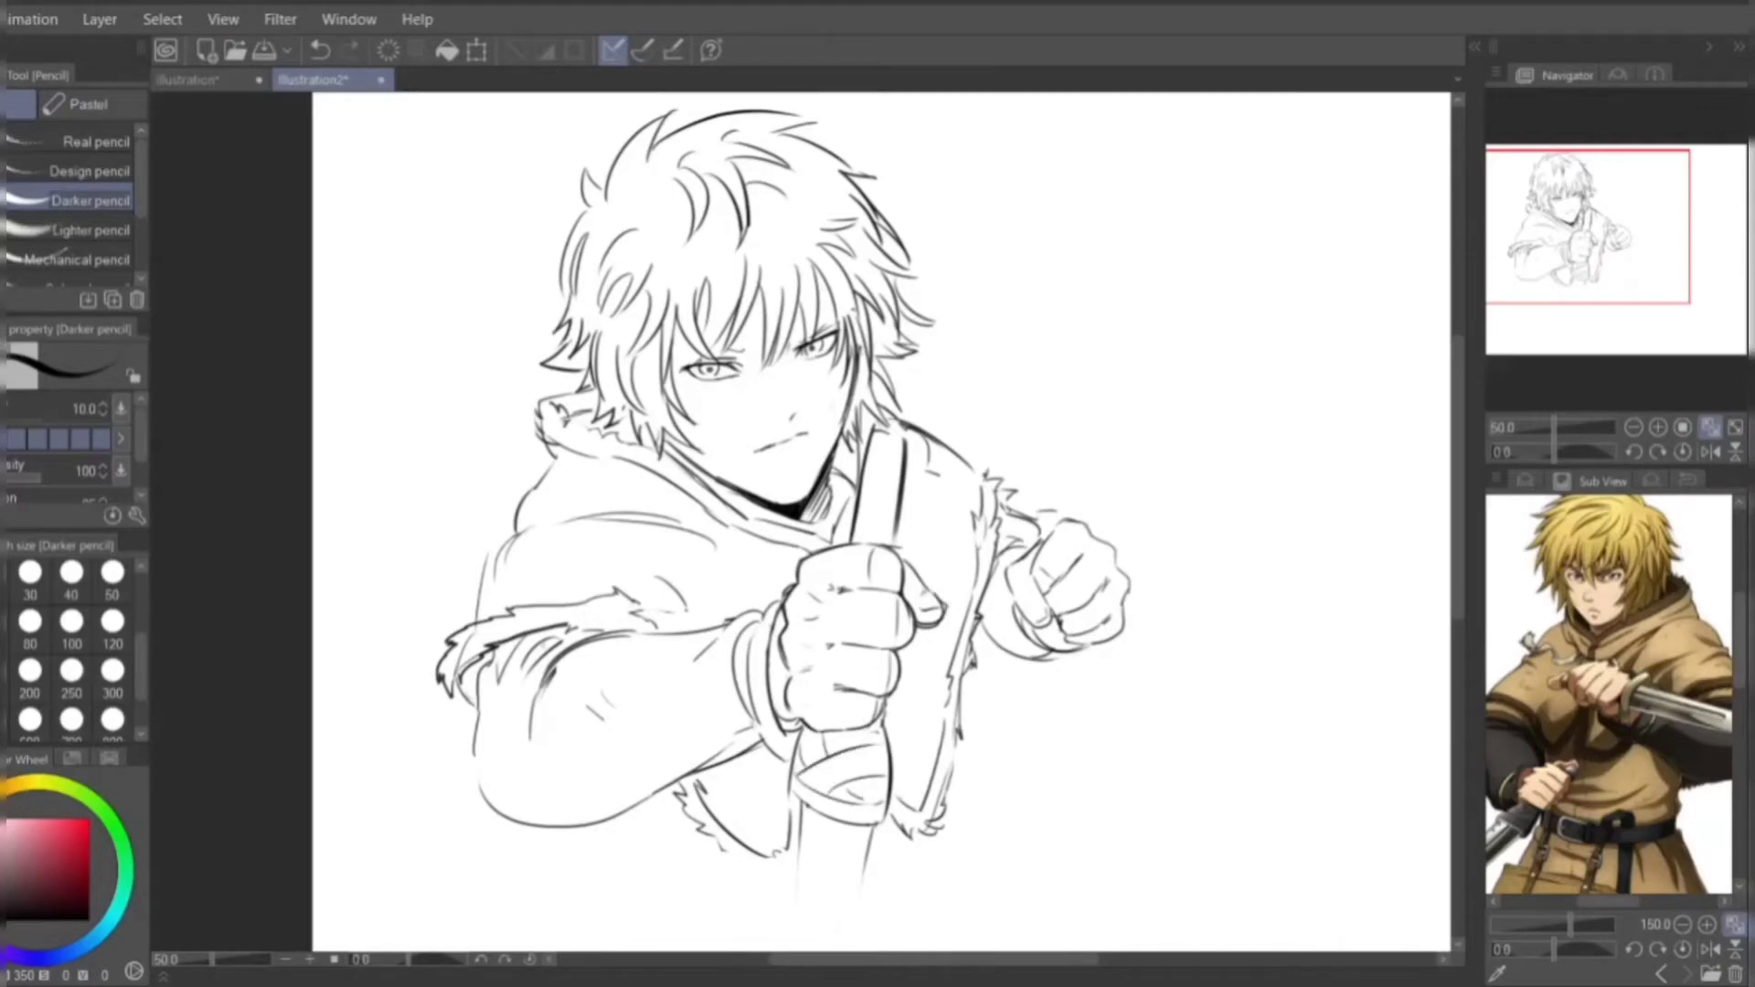
- Fill the neck shadow under the jaw with solid black, setting G-pen 2 to size 12 and returning to the Darker pencil
click(1633, 427)
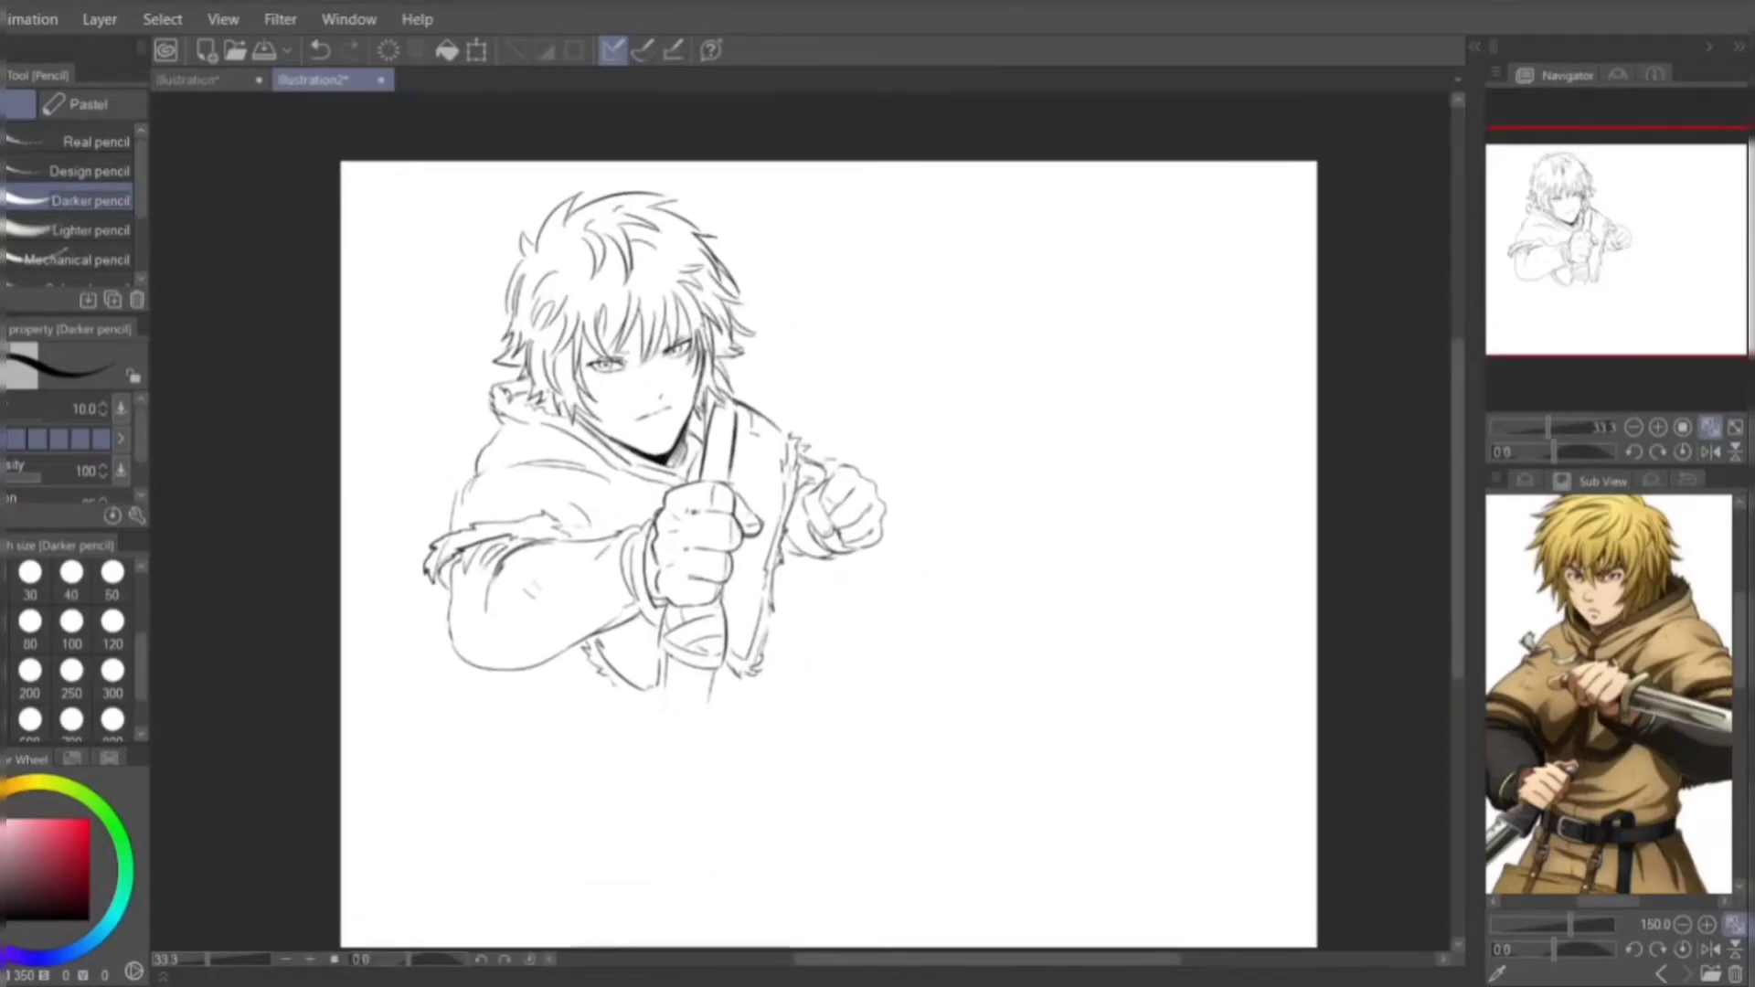
click(1657, 427)
click(1658, 429)
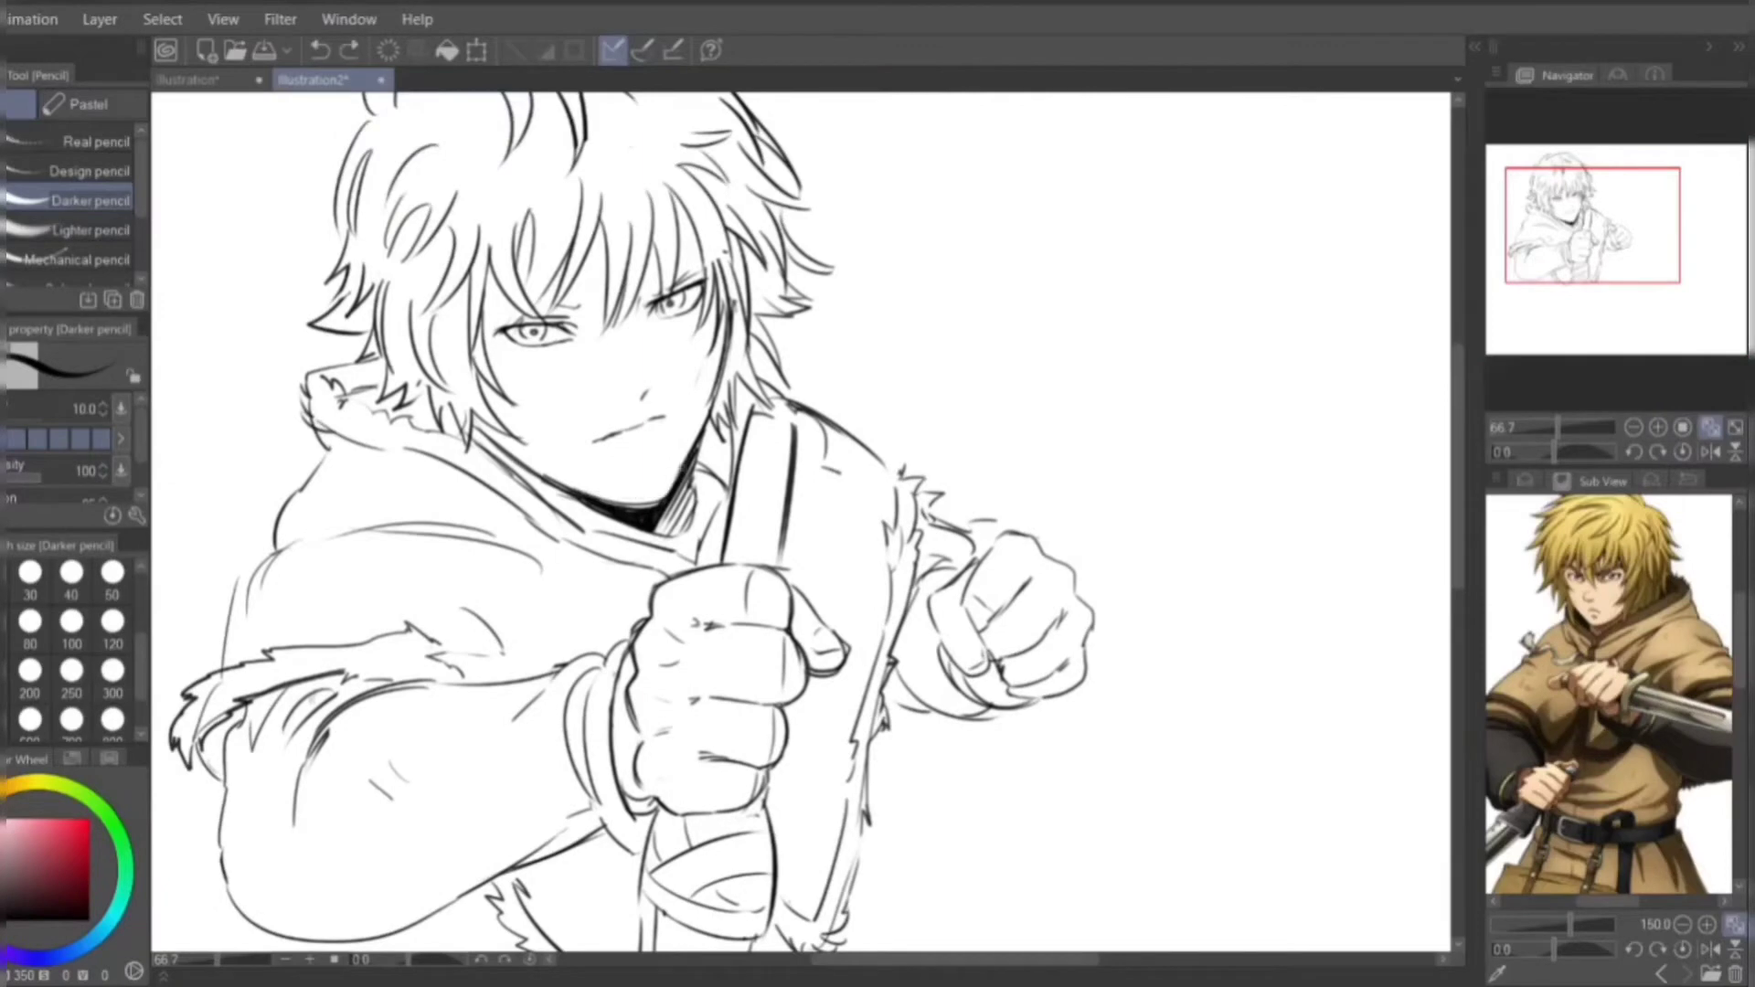
mouse_move(574, 499)
mouse_down()
mouse_move(657, 503)
mouse_move(685, 452)
mouse_up()
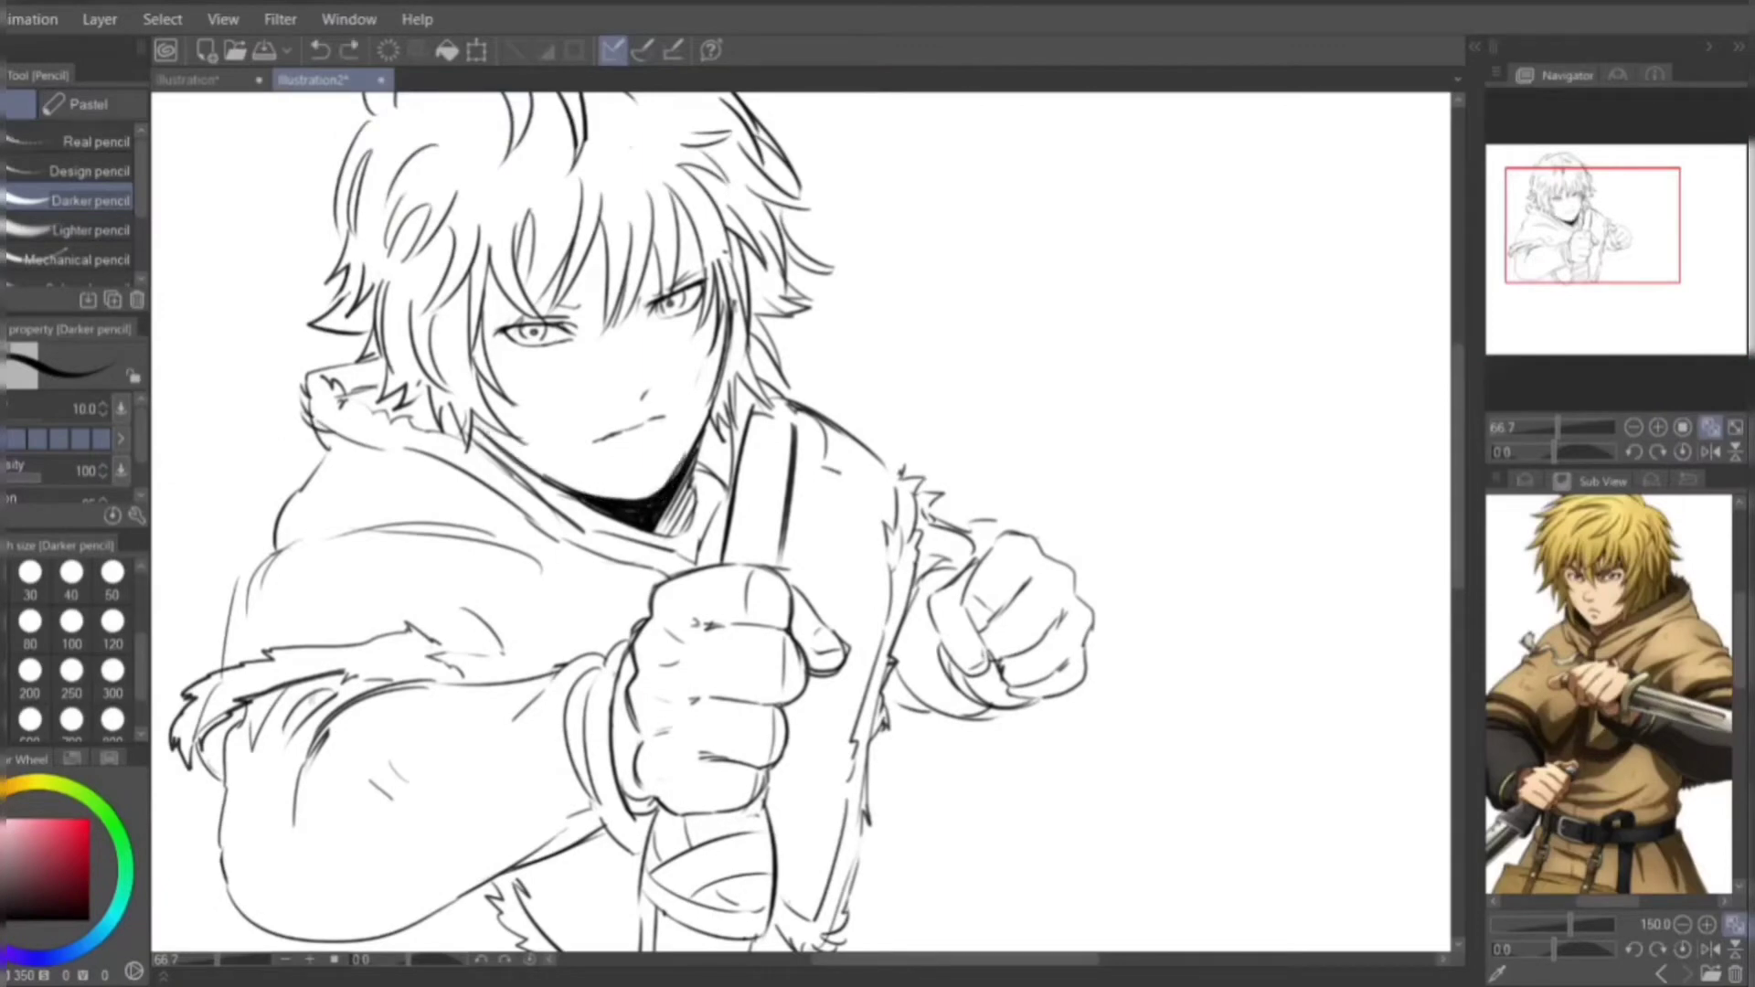
key(p)
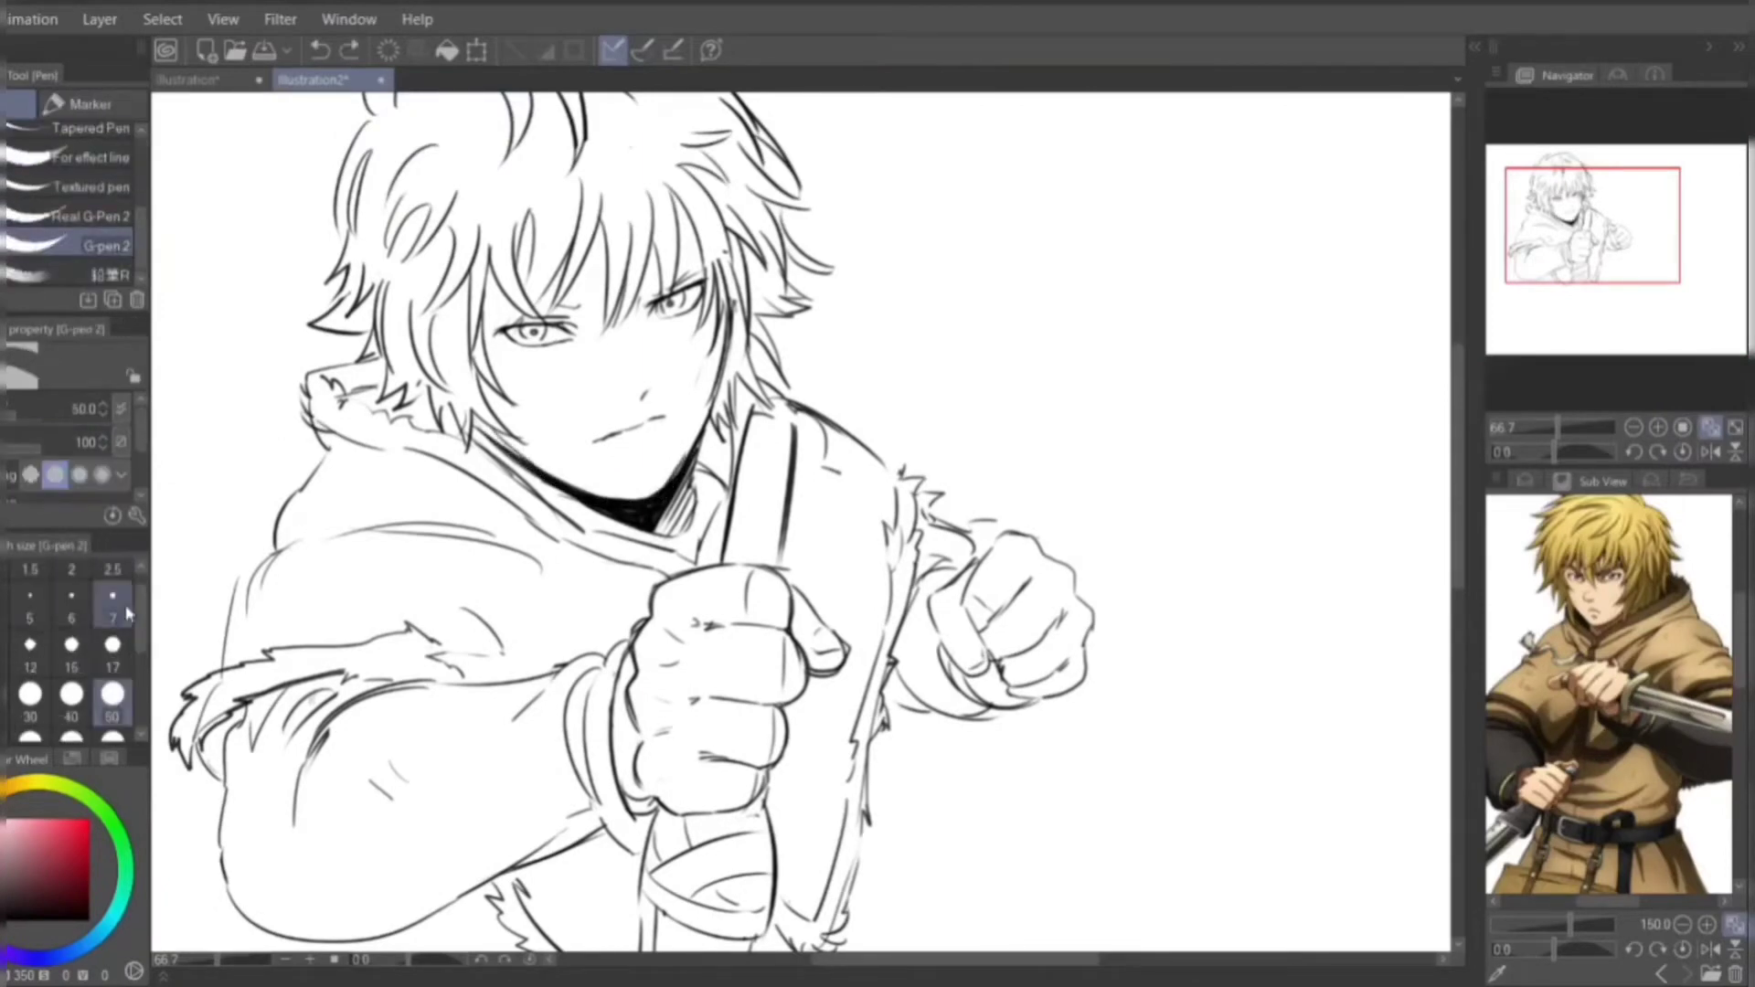
click(30, 644)
key(p)
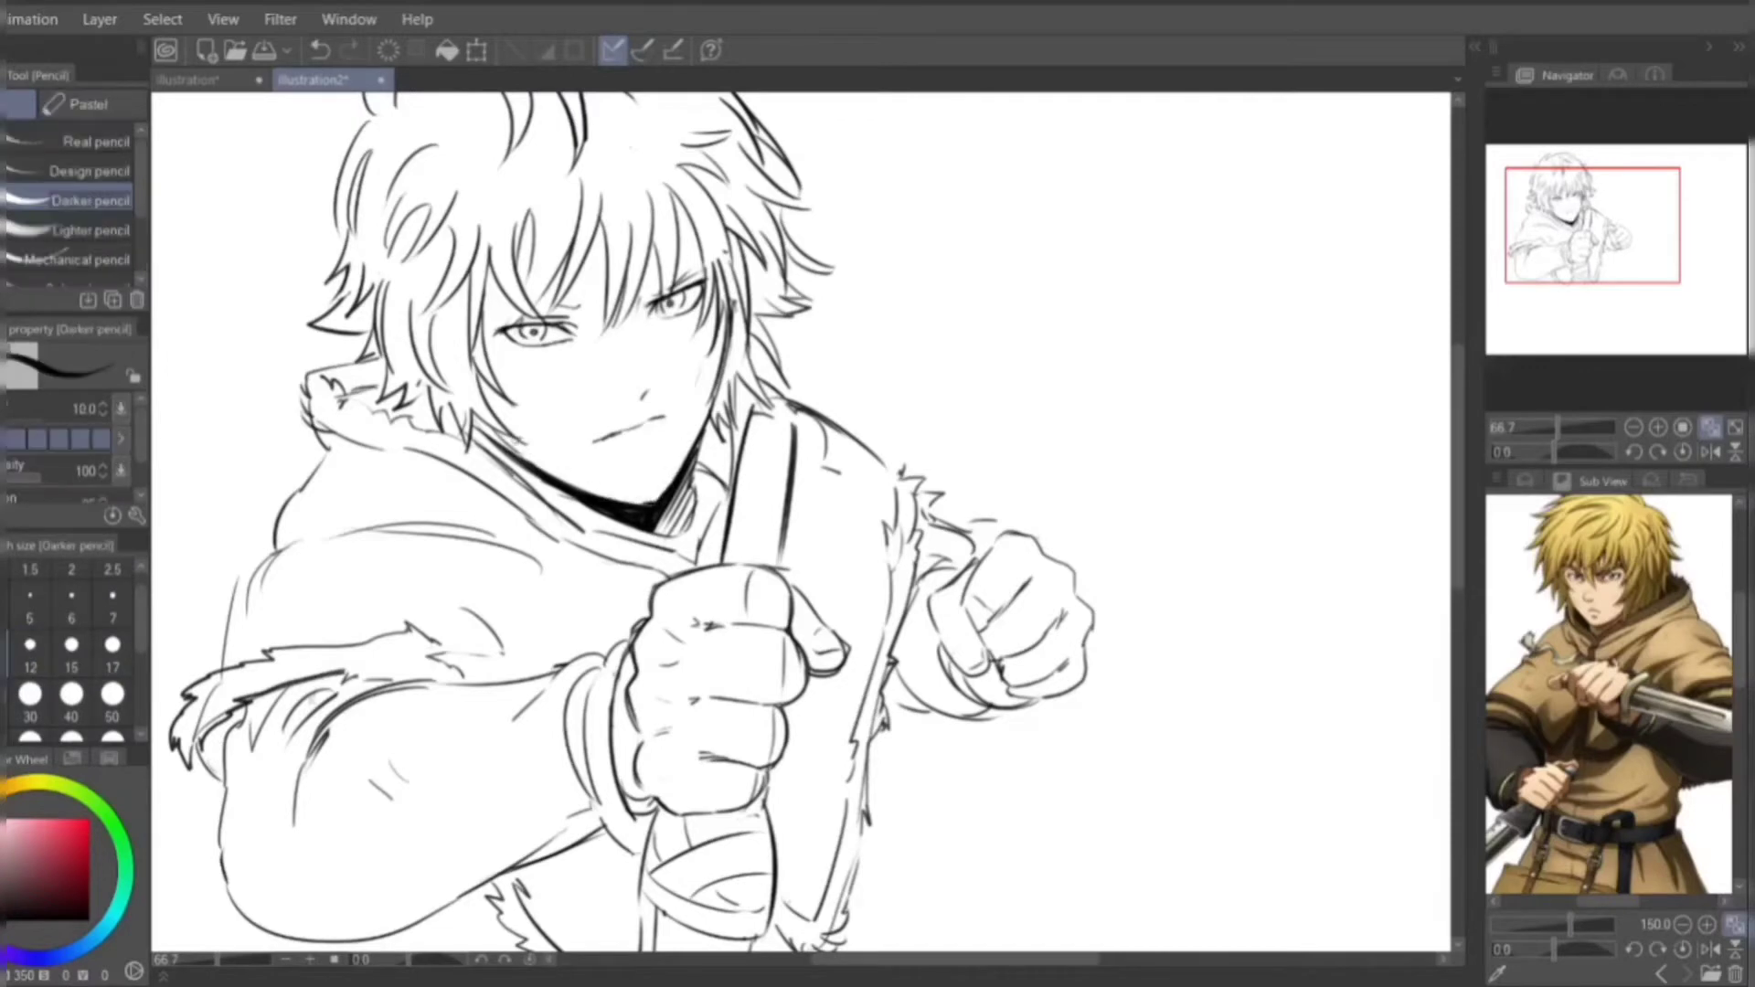
key(p)
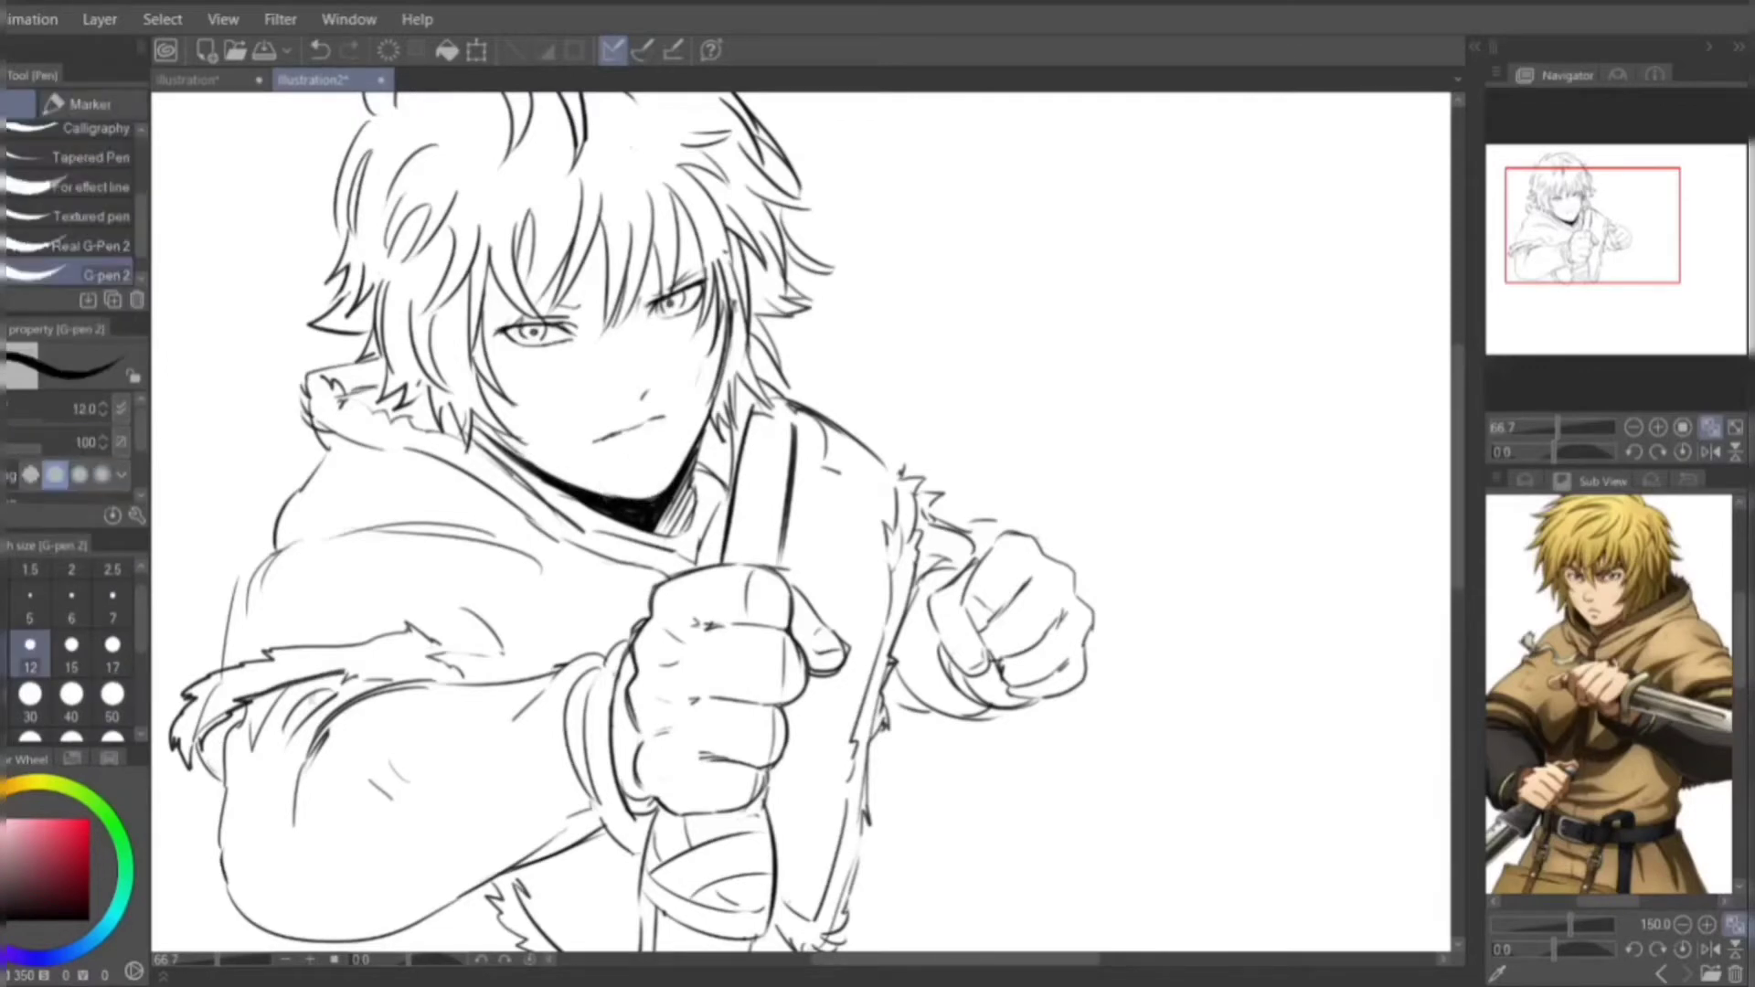
key(p)
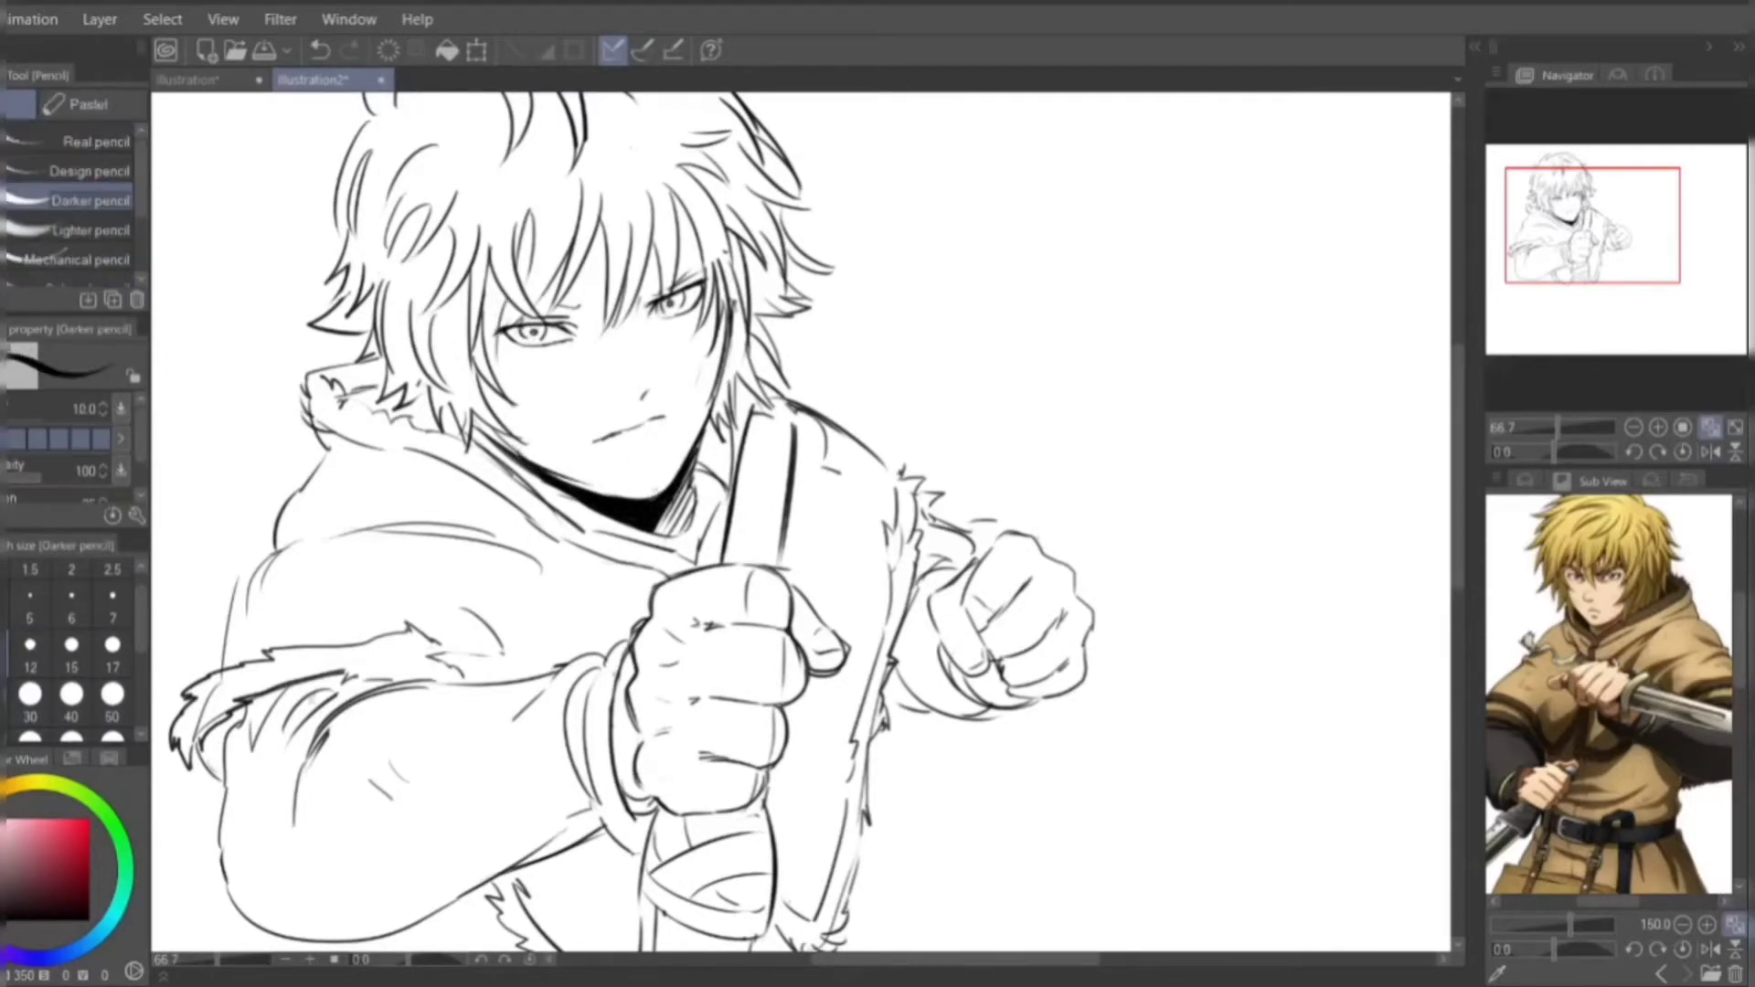
- Add small scratch and dirt marks on the warrior's cheeks and chin, undoing stray strokes
key(p)
key(p)
key(ctrl+minus)
scroll(822, 521, down, 1)
key(ctrl+z)
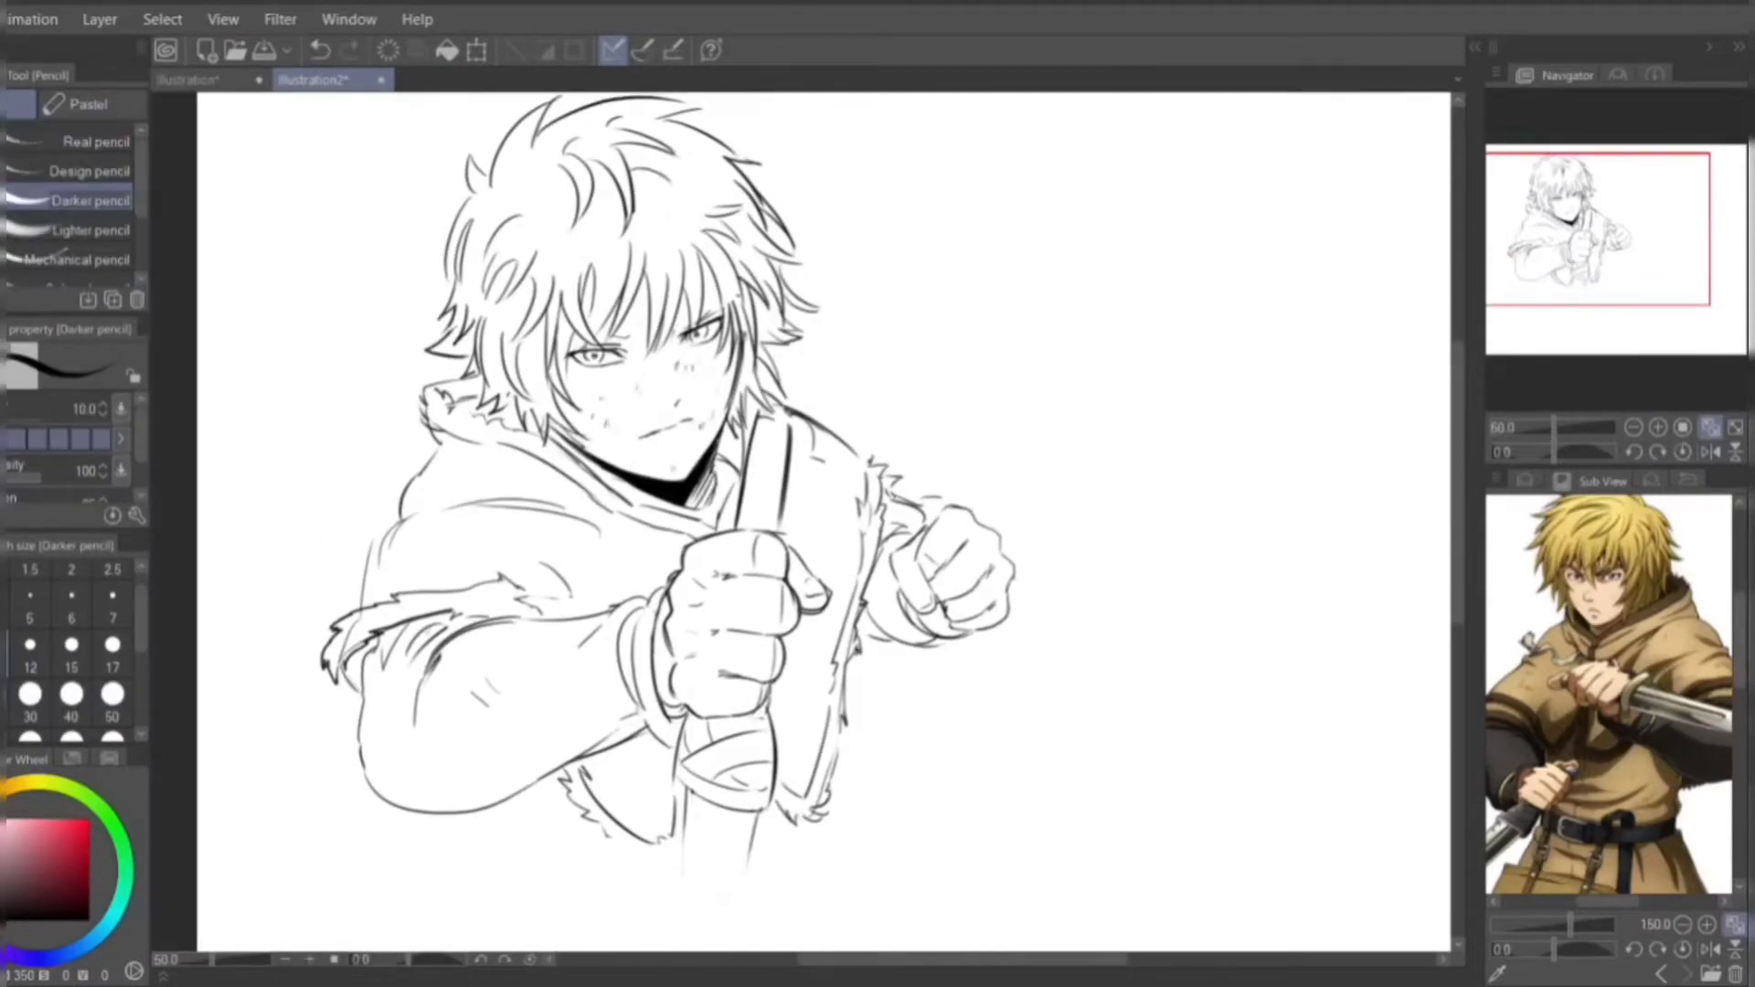
key(ctrl+z)
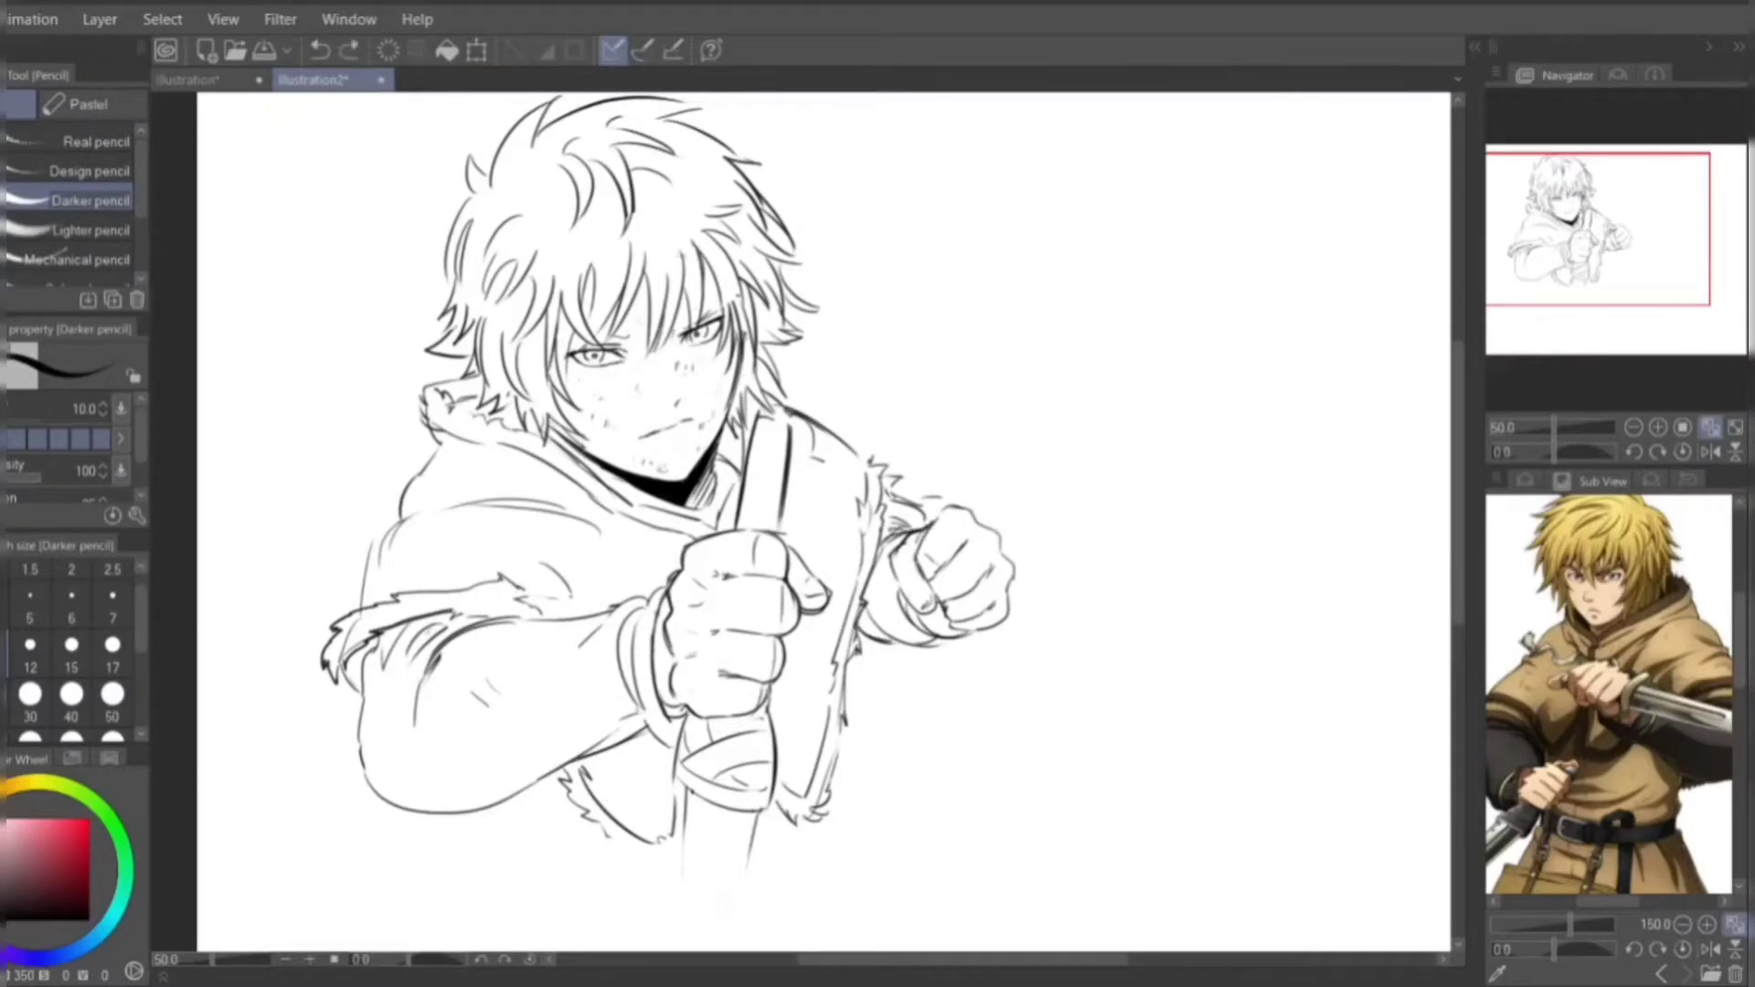
- Merge the warrior's sketch layers into Layer 1 and bring up the dark-haired man in the brown jacket as reference
click(1525, 481)
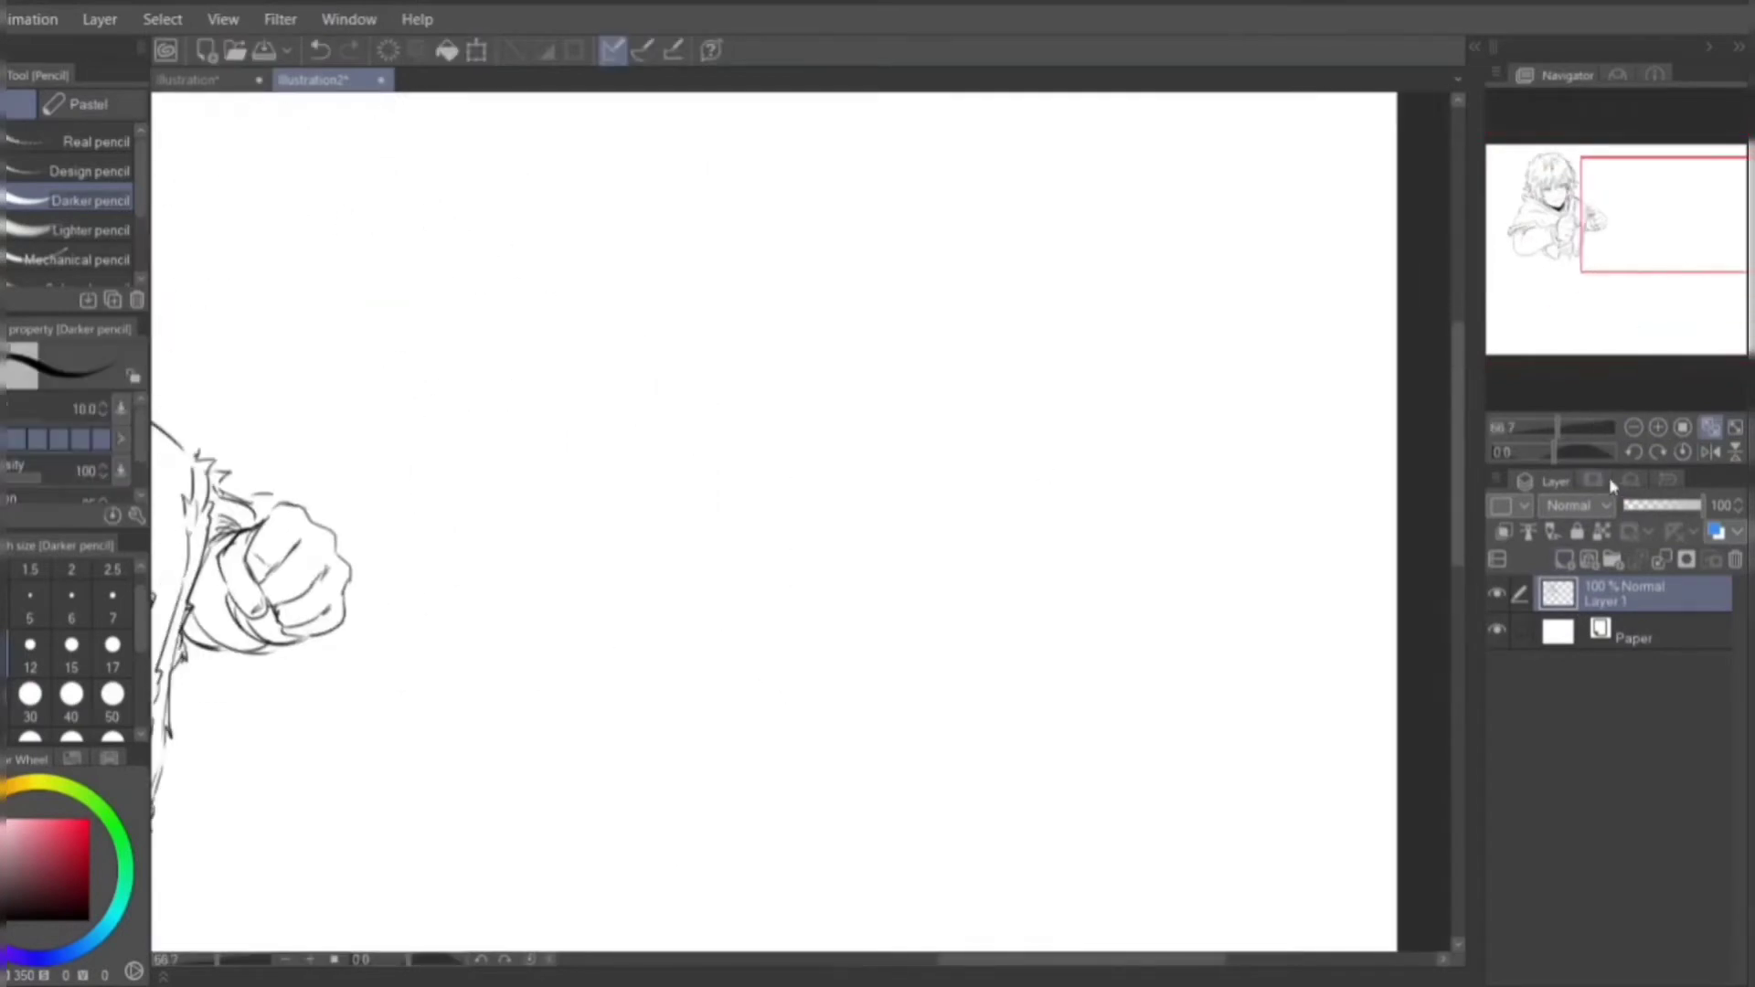
click(1687, 974)
mouse_move(811, 172)
mouse_down()
mouse_move(778, 333)
mouse_move(802, 450)
mouse_move(893, 579)
mouse_up()
key(ctrl+z)
mouse_move(804, 453)
mouse_down()
mouse_move(986, 540)
mouse_move(1003, 516)
mouse_up()
key(ctrl+z)
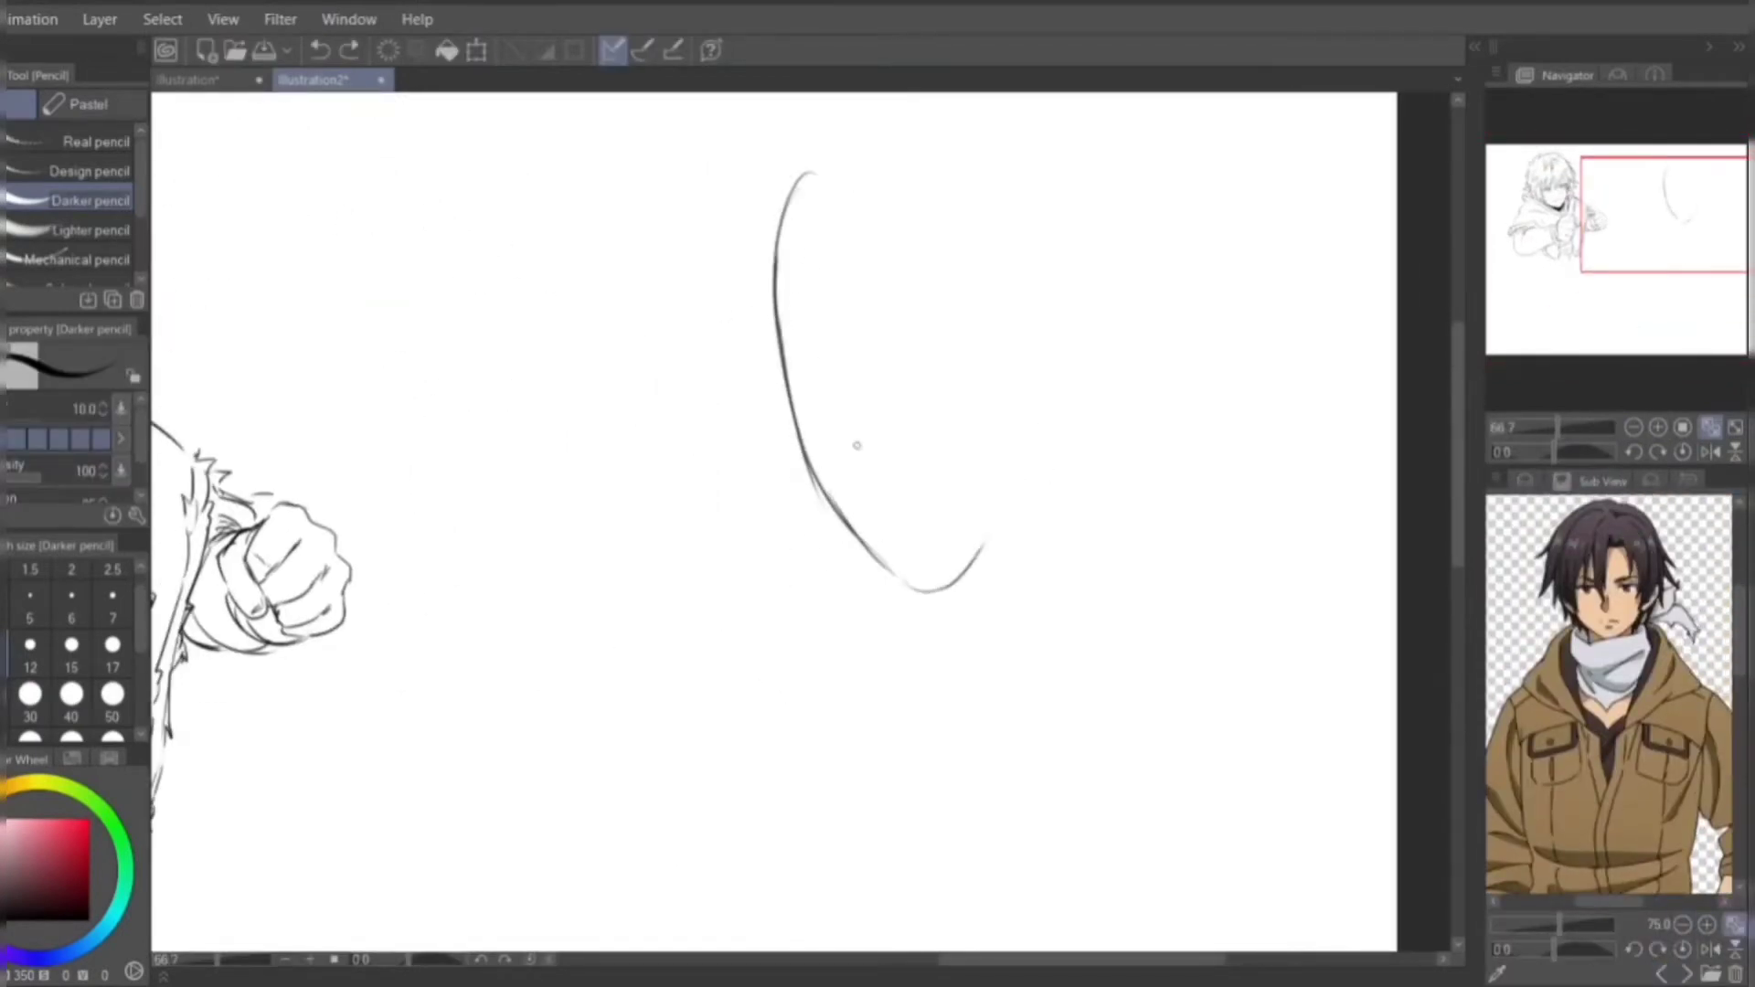
key(ctrl+z)
- Sketch the two long curved sides of a new head outline in the empty space beside the warrior
mouse_move(798, 163)
mouse_down()
mouse_move(725, 320)
mouse_move(744, 462)
mouse_move(846, 634)
mouse_up()
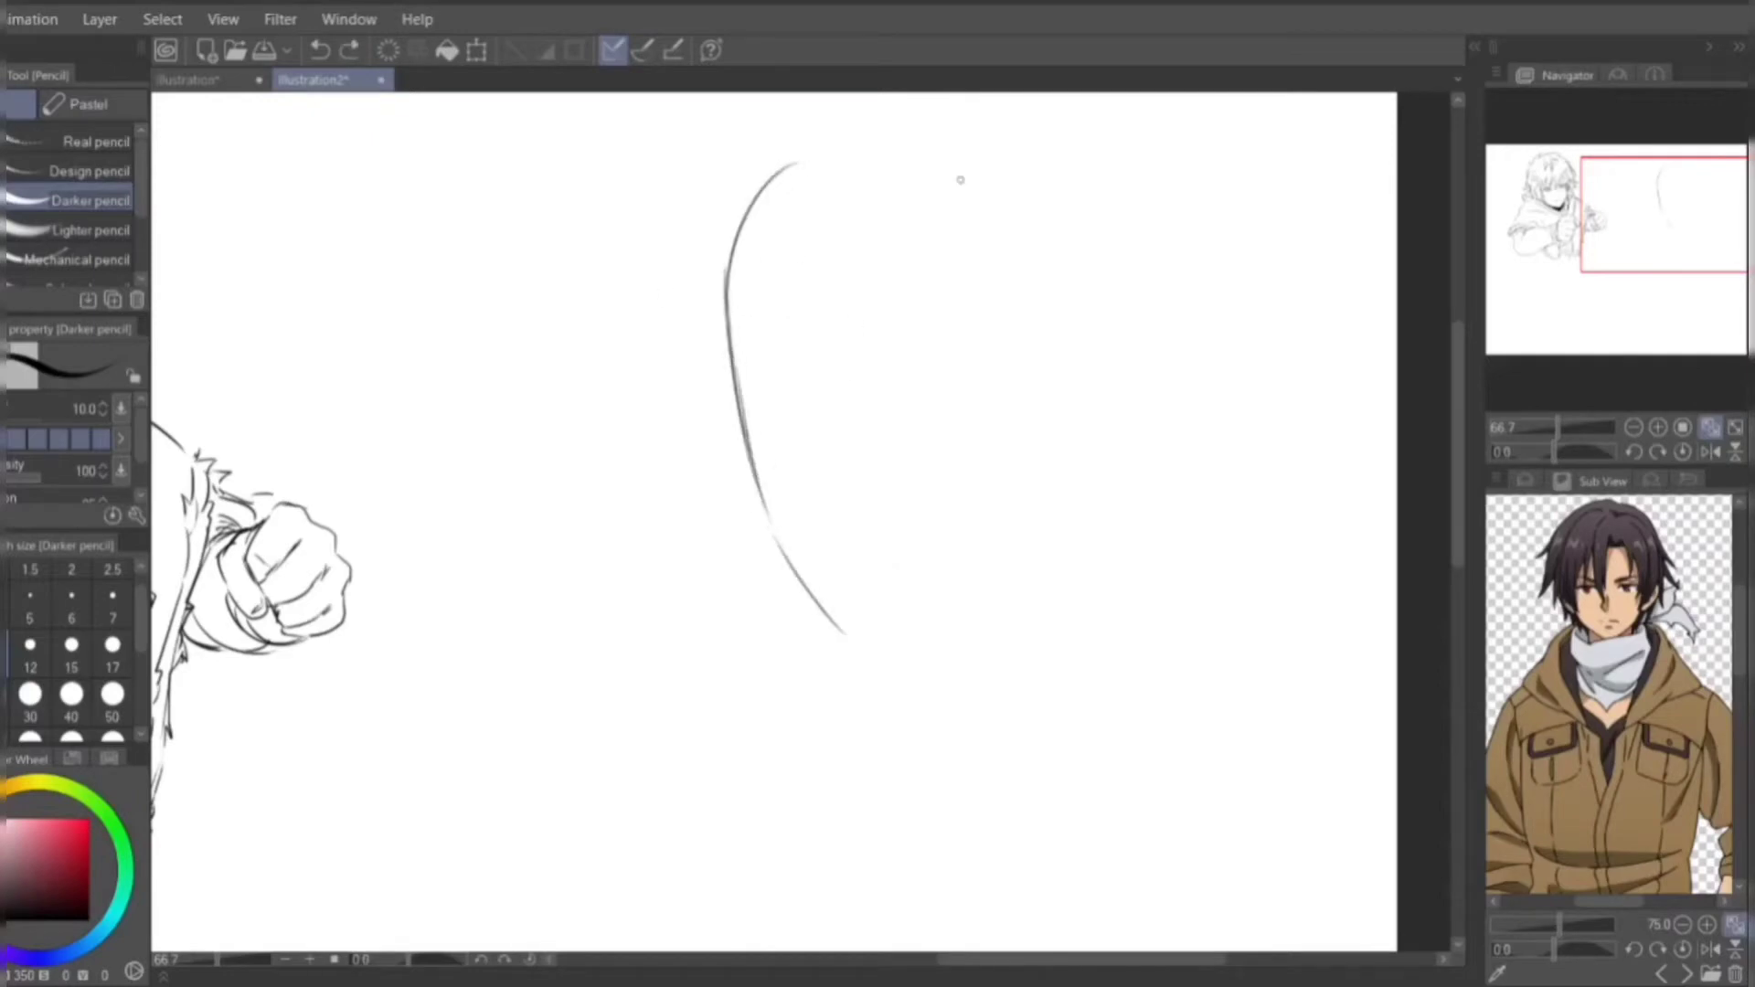
drag(955, 145, 1049, 514)
drag(1075, 364, 1049, 517)
key(ctrl+z)
drag(1076, 302, 1049, 534)
drag(1070, 420, 992, 630)
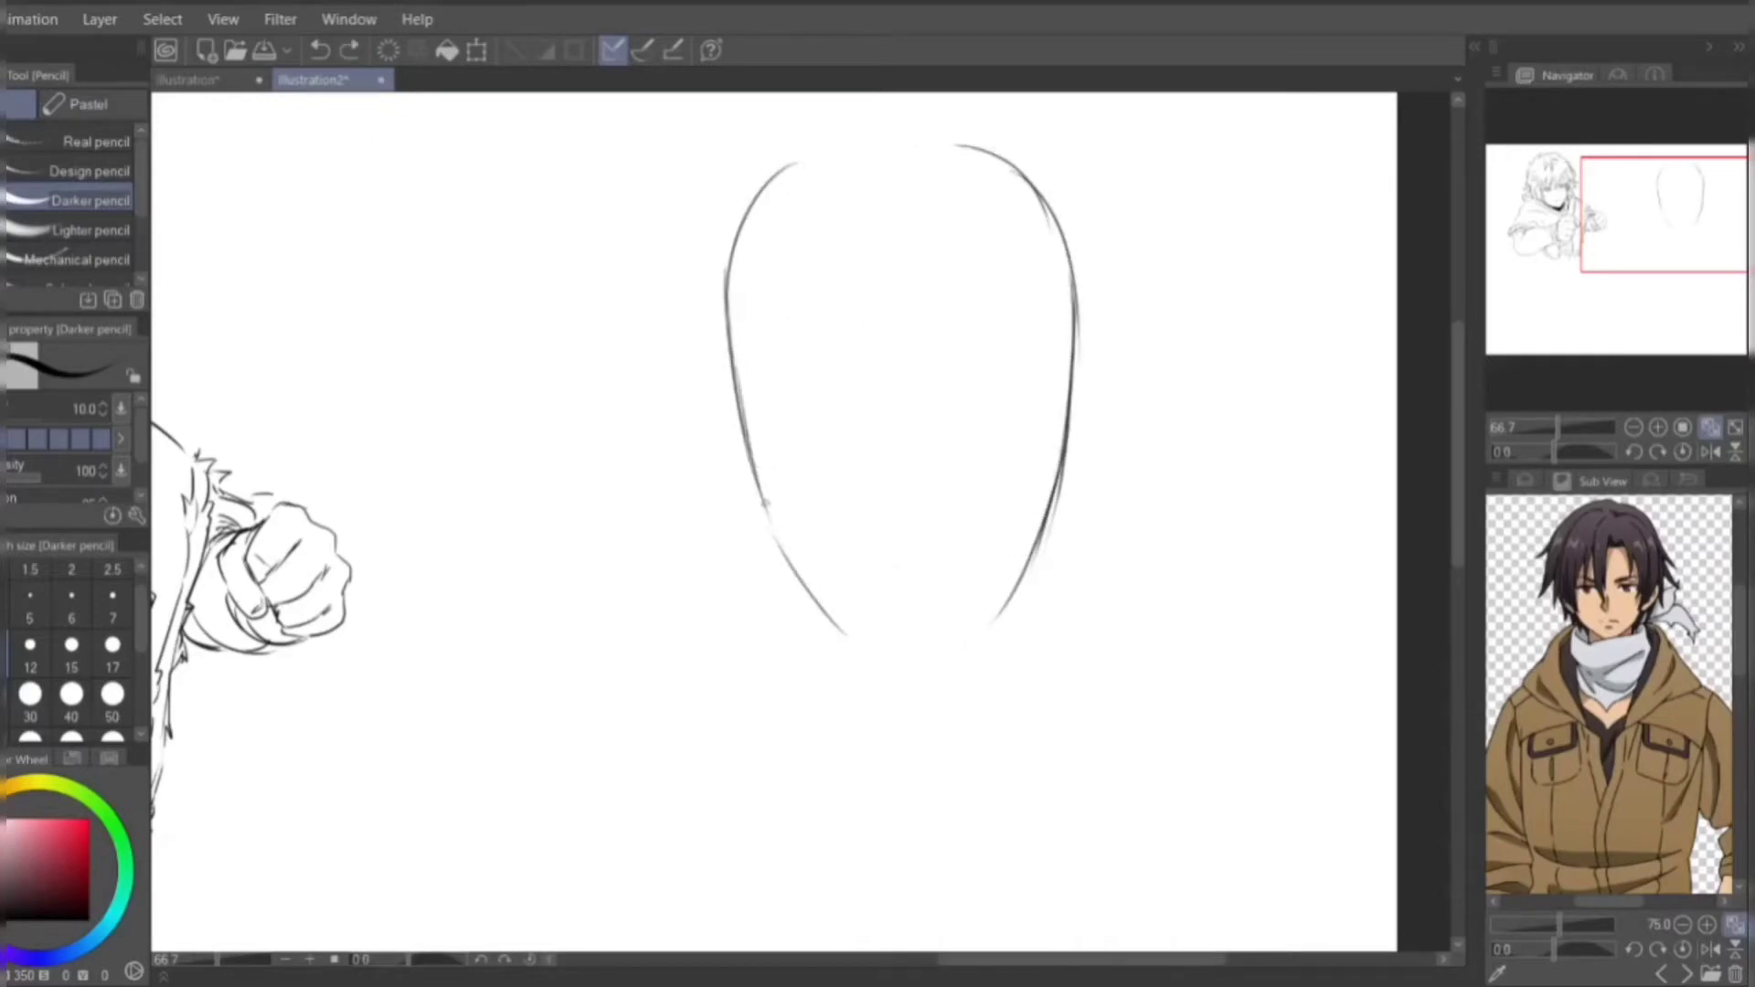
- Draw the jaw lines tapering down to a small chin to close the lower part of the head outline
mouse_move(759, 494)
mouse_down()
mouse_move(890, 681)
mouse_move(927, 672)
mouse_up()
key(ctrl+z)
drag(1042, 521, 941, 675)
key(ctrl+z)
mouse_move(1051, 512)
mouse_down()
mouse_move(915, 676)
mouse_move(784, 559)
mouse_up()
key(ctrl+z)
drag(859, 660, 987, 633)
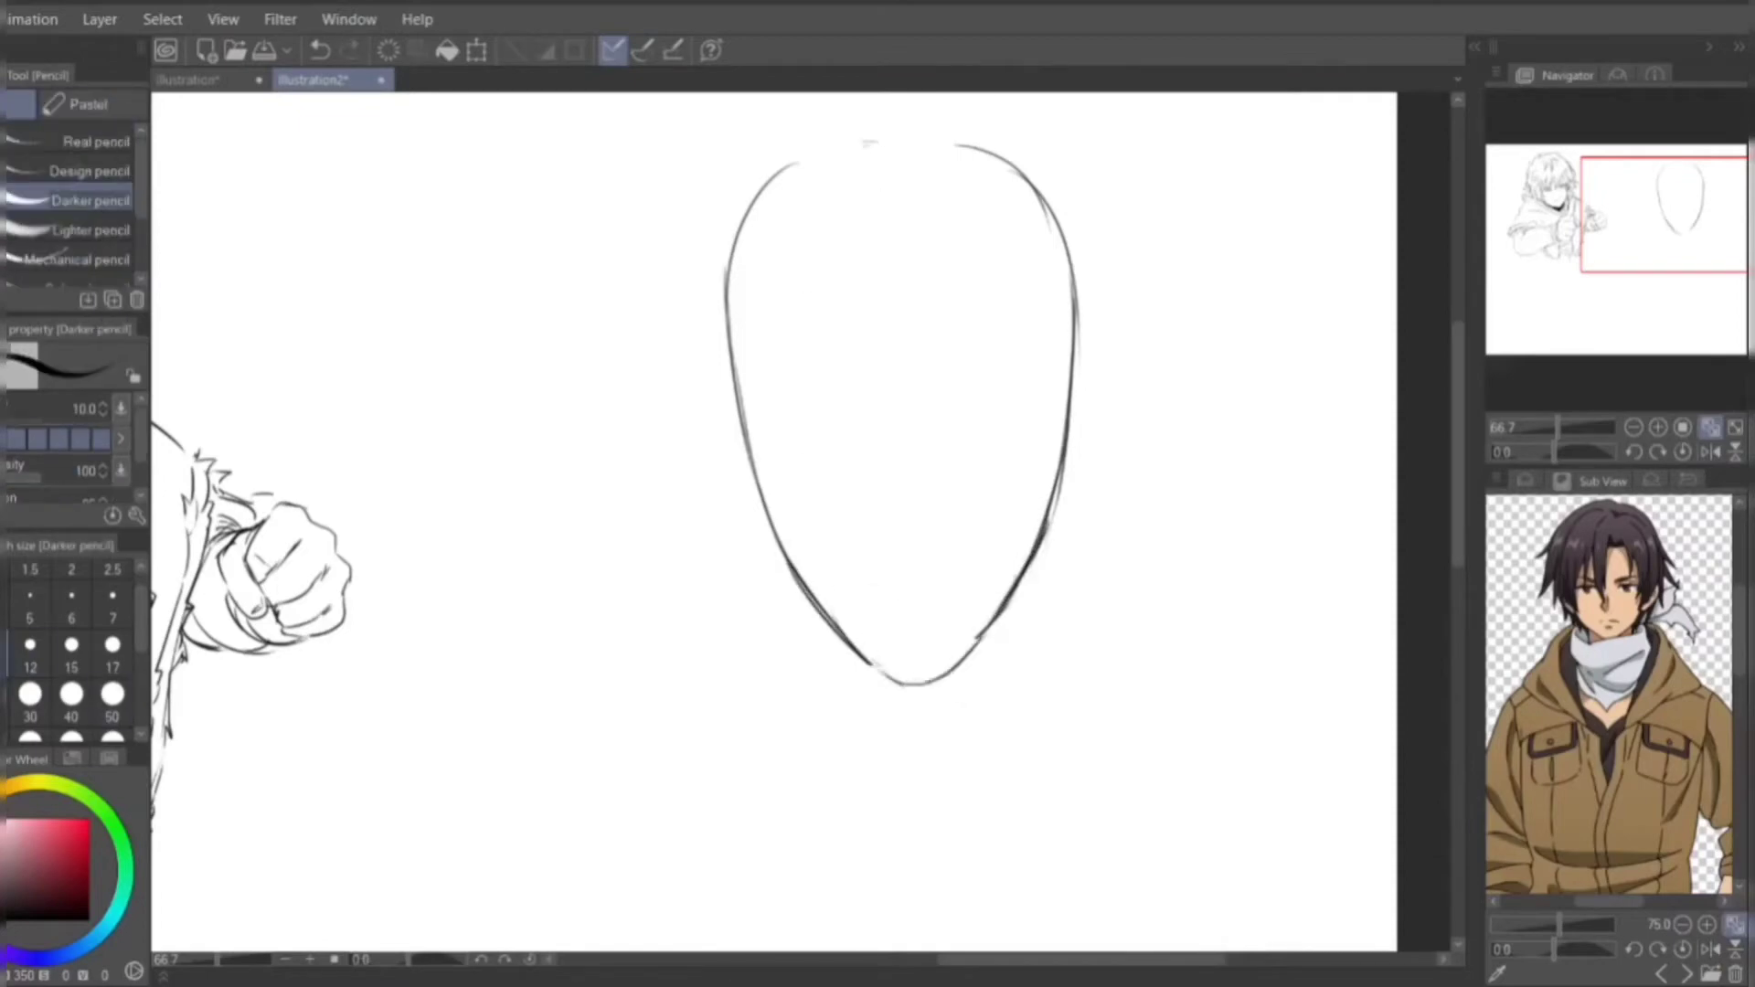
key(ctrl+z)
- Enlarge the reference view to 100%, draw one narrow eye with its iris, and mirror the canvas view
click(1706, 925)
key(ctrl+z)
drag(937, 439, 1043, 425)
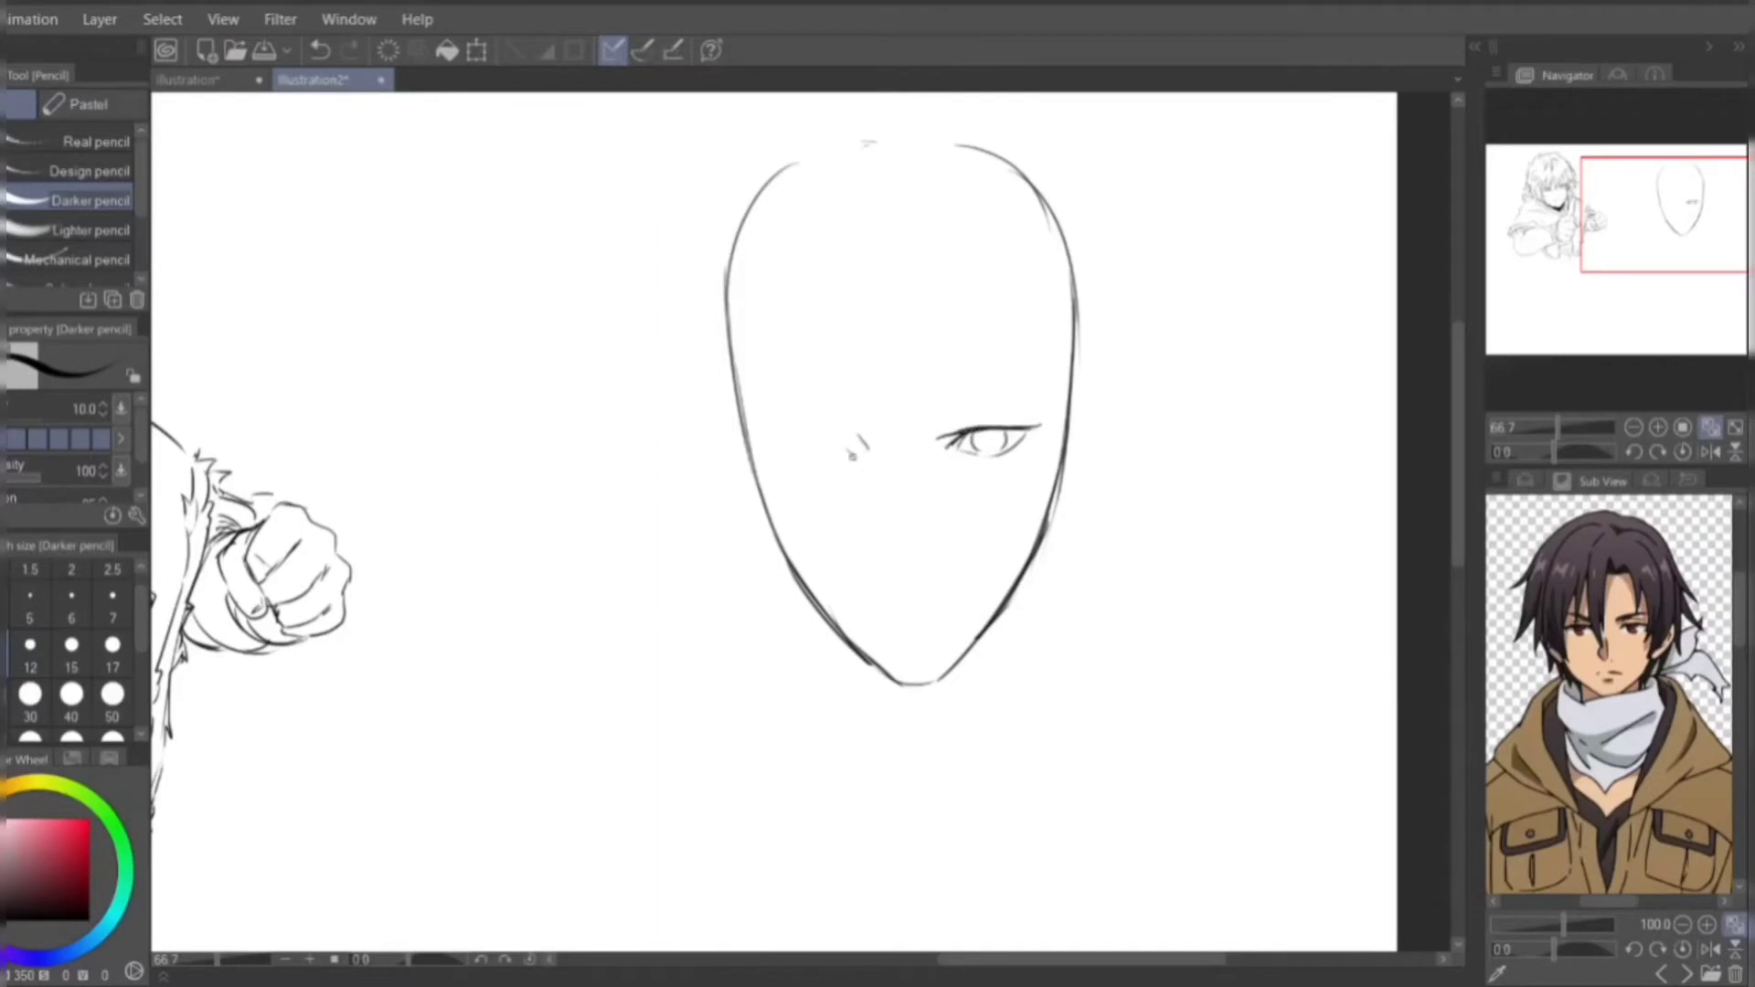
click(1711, 451)
mouse_move(746, 441)
mouse_down()
mouse_move(827, 447)
mouse_move(798, 471)
mouse_move(815, 437)
mouse_up()
key(ctrl+z)
key(ctrl+z)
key(ctrl+z)
key(ctrl+z)
key(ctrl+z)
- Lasso the head sketch, rotate it slightly with a transform, apply it, and deselect
key(m)
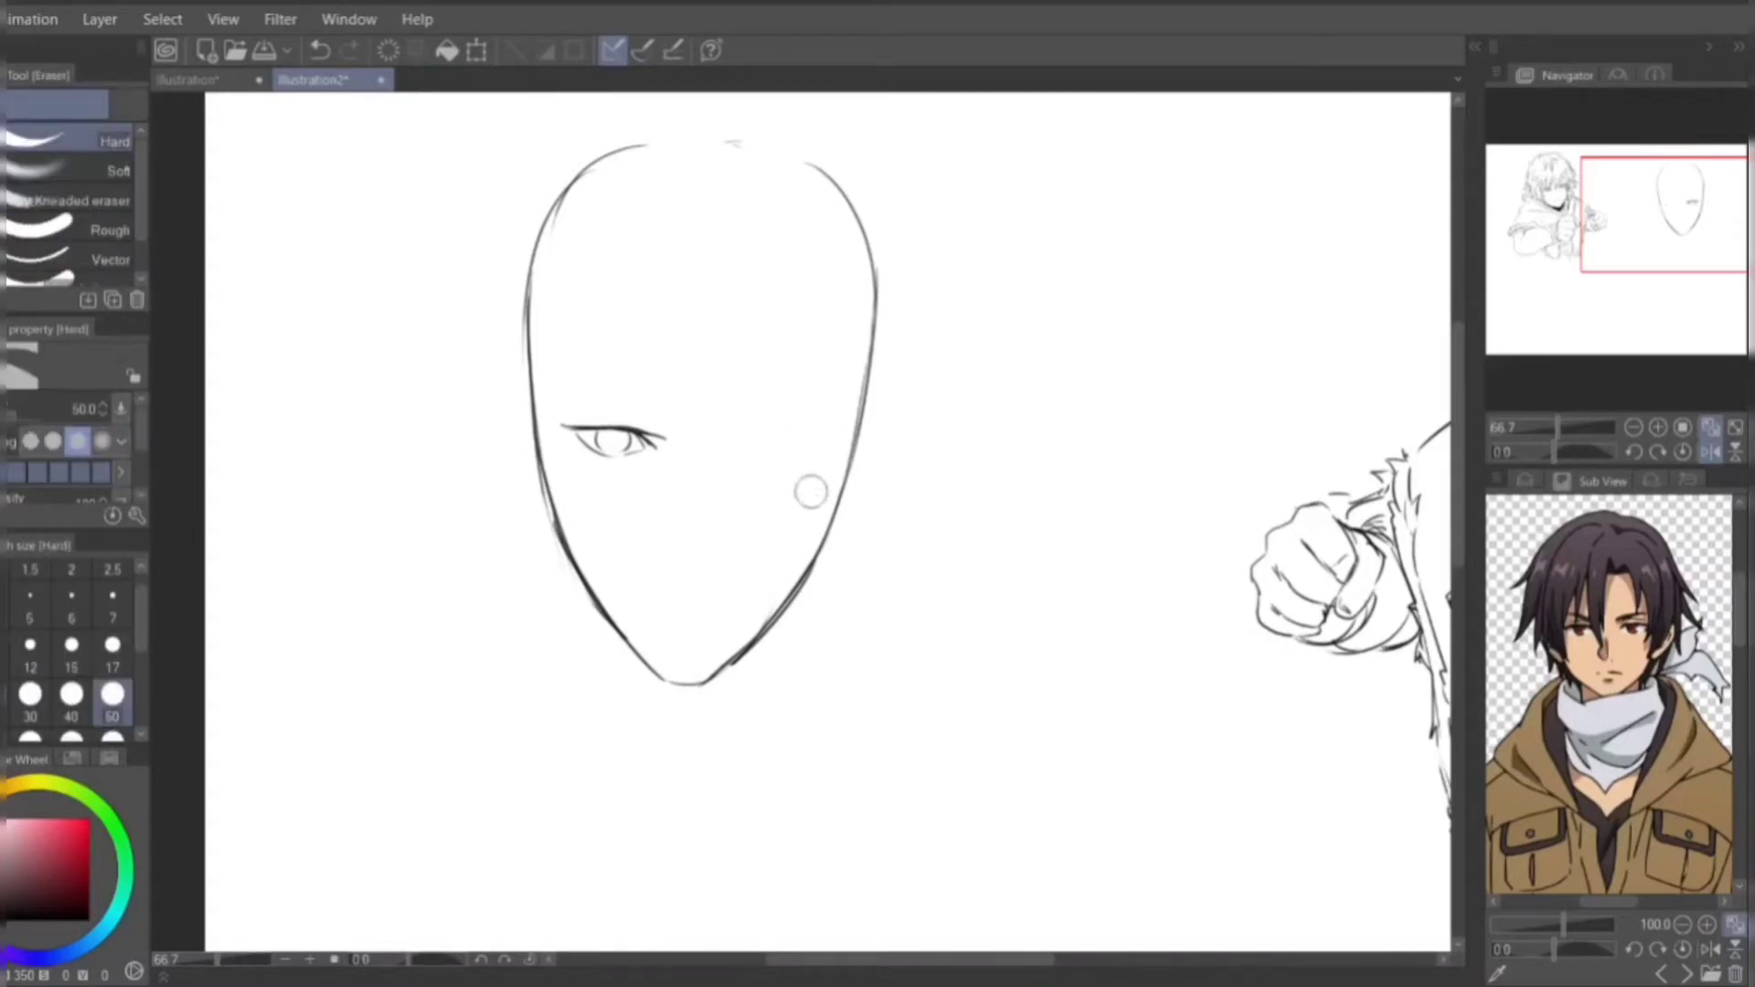
drag(462, 190, 448, 236)
key(ctrl+t)
mouse_move(1124, 393)
mouse_down()
mouse_move(1136, 360)
mouse_move(1058, 501)
mouse_up()
key(Return)
key(ctrl+d)
key(p)
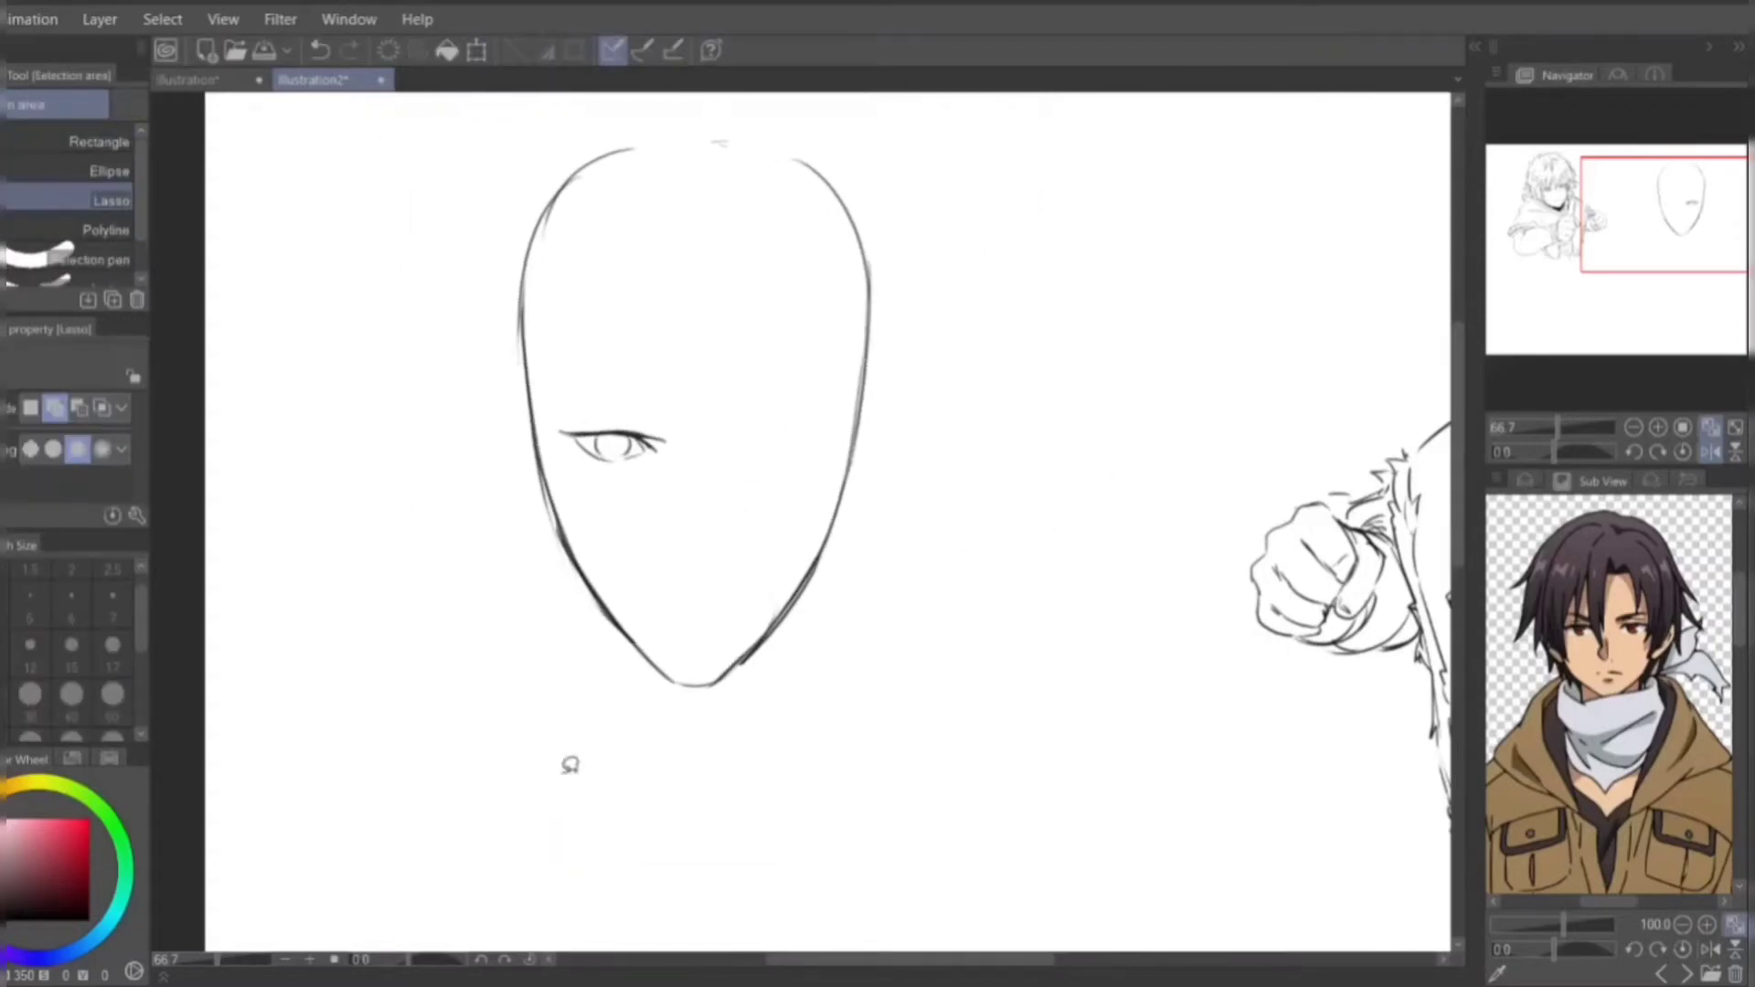
- Draw the matching second eye with its iris and restore the normal canvas orientation
mouse_move(726, 448)
mouse_down()
mouse_move(822, 439)
mouse_move(758, 450)
mouse_up()
key(ctrl+z)
key(h)
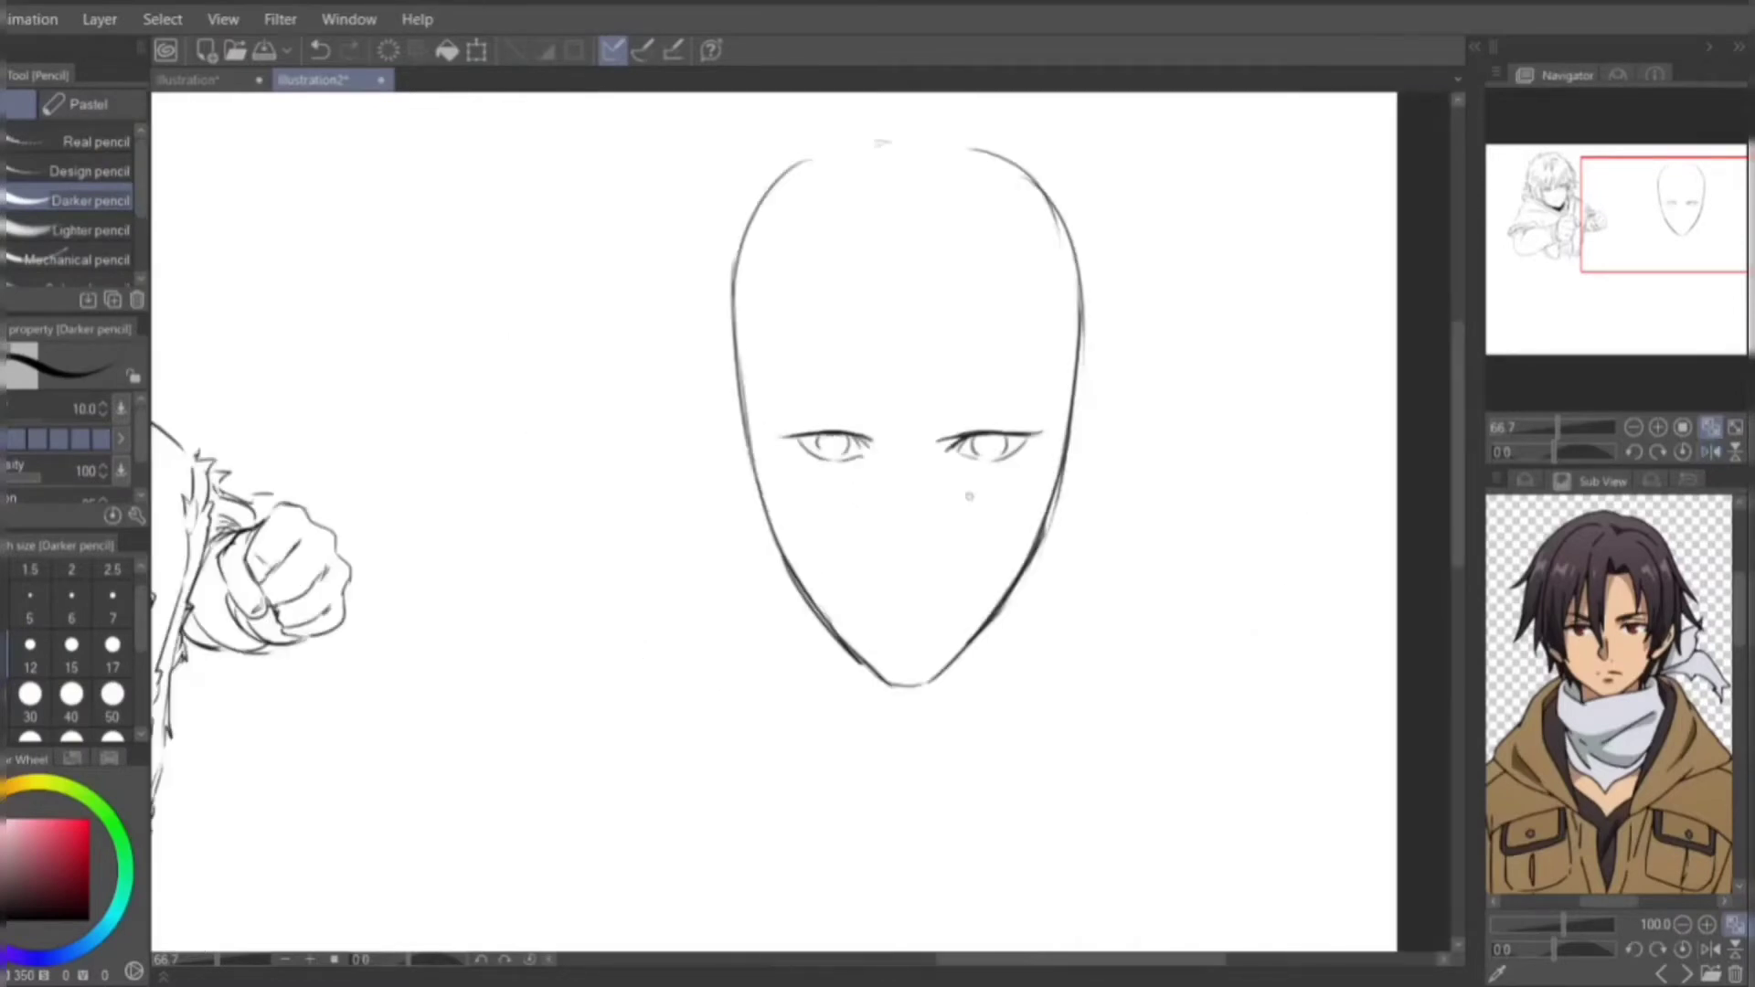
drag(790, 436, 817, 432)
key(ctrl+z)
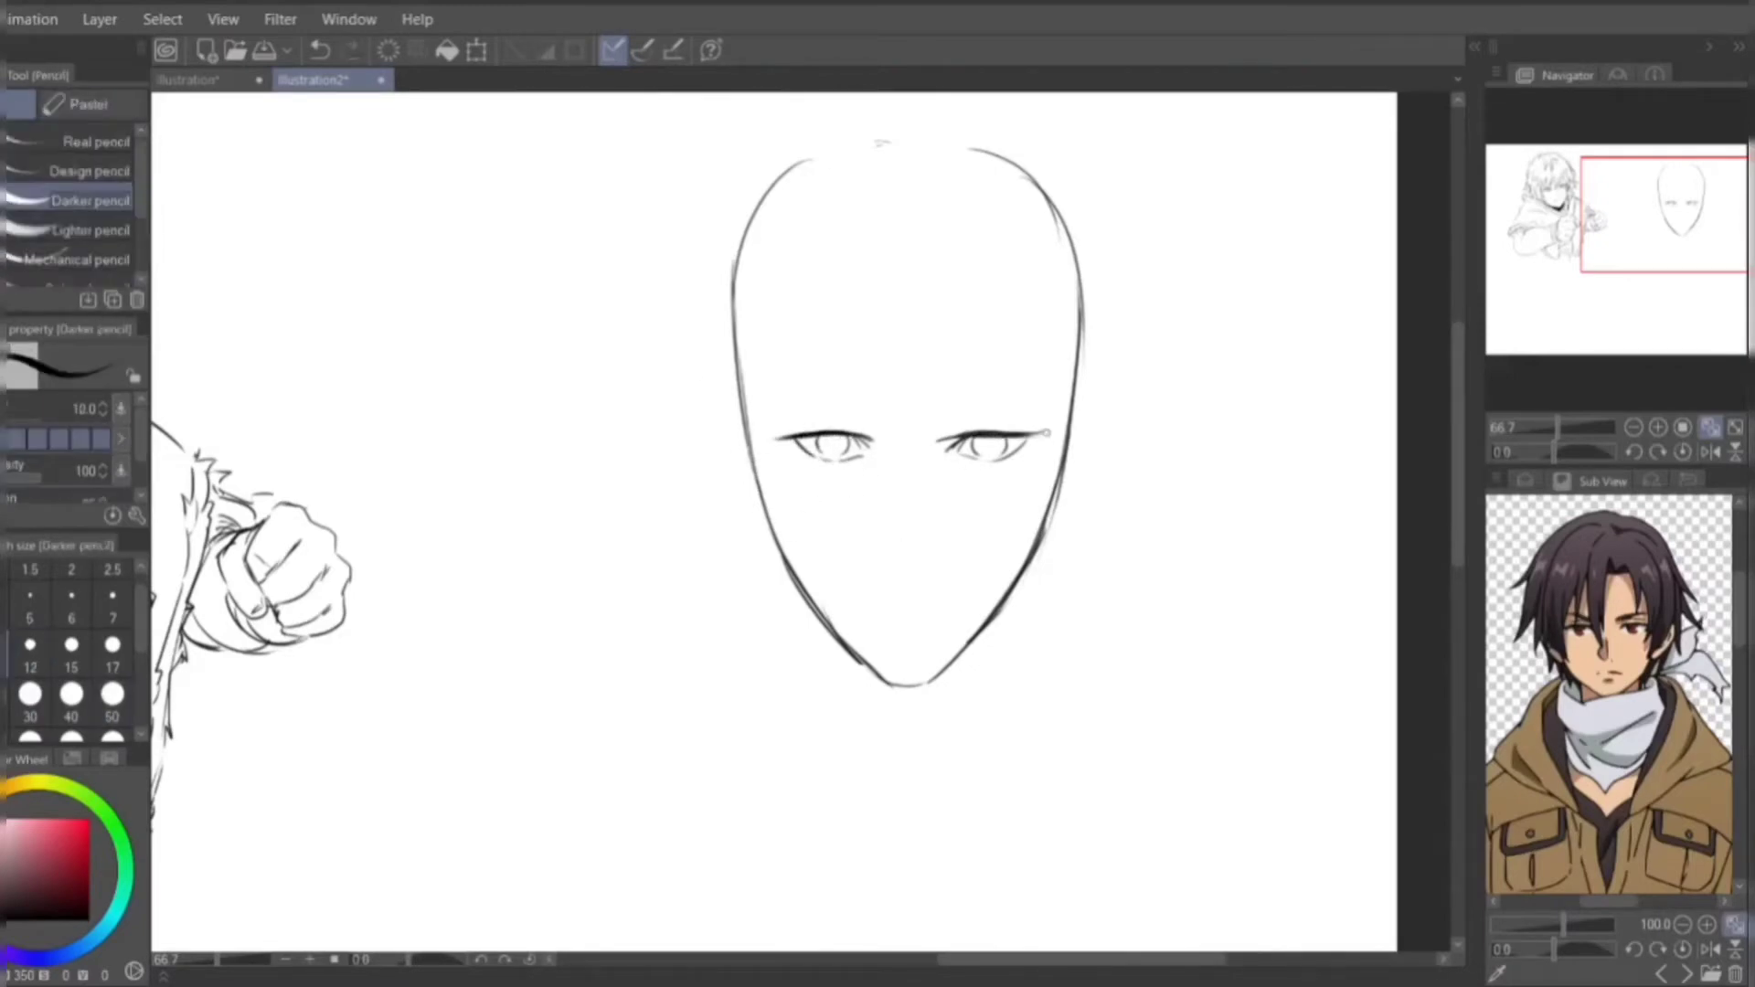
- Refine the lash lines and irises of both eyes by erasing and redrawing, checking them in the mirrored view
key(e)
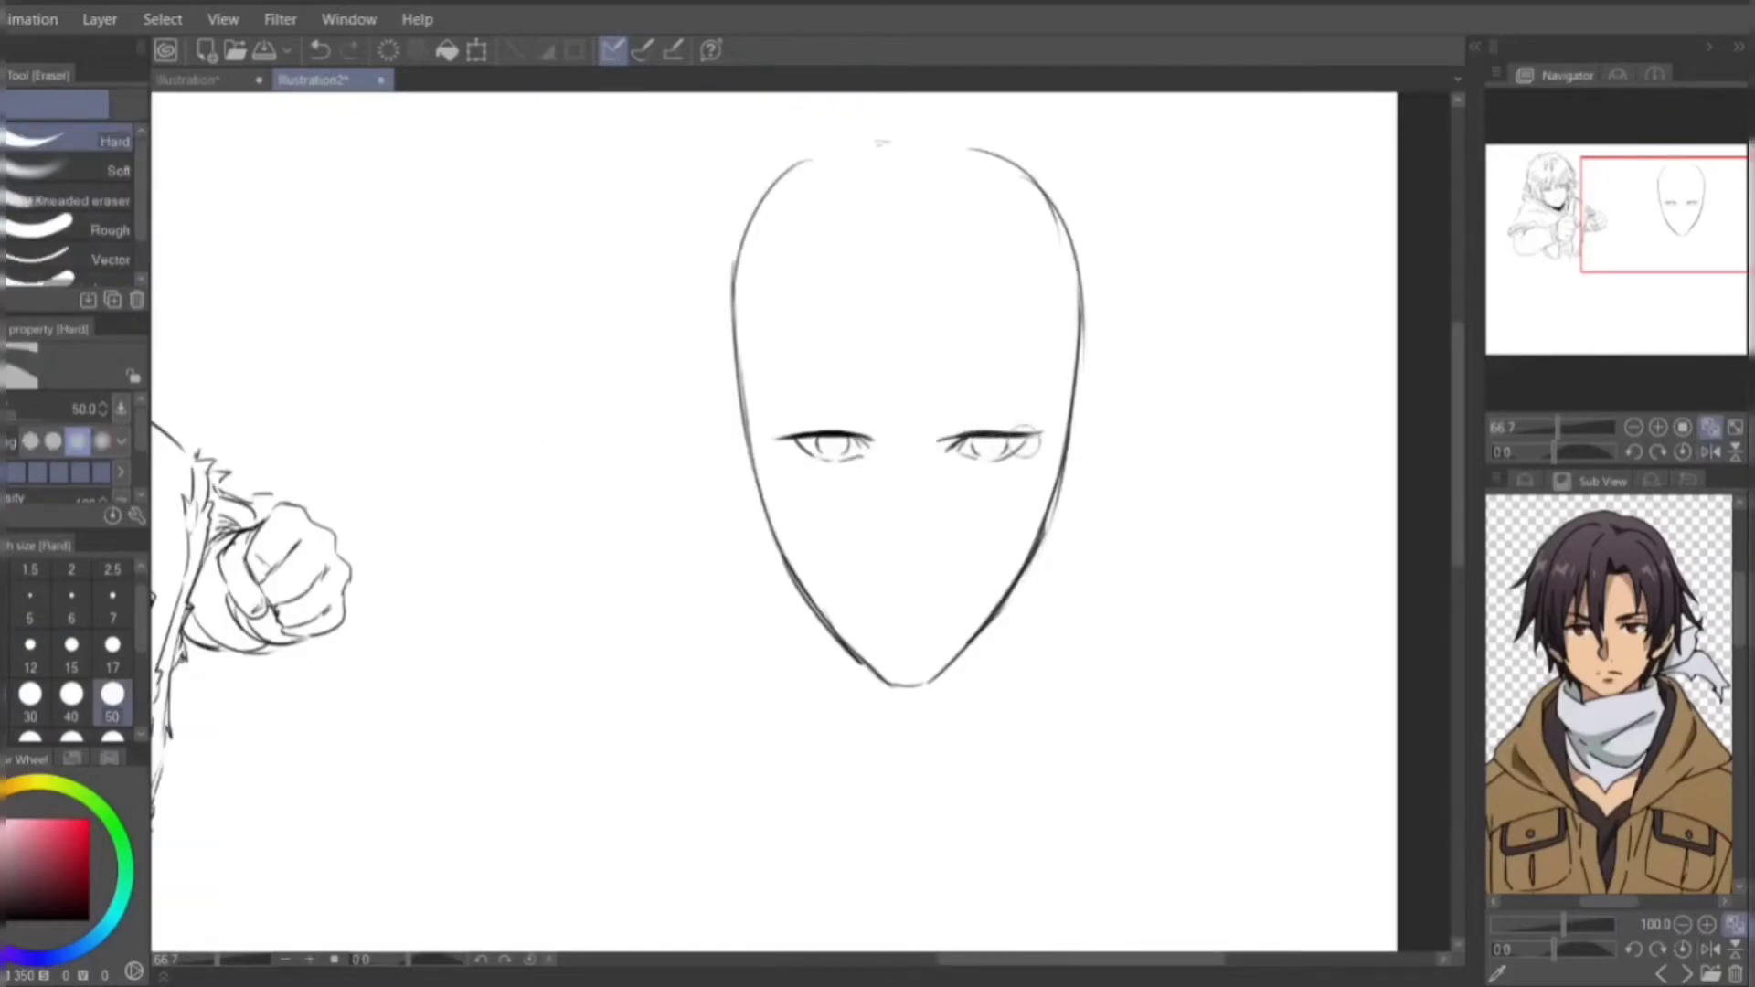
key(p)
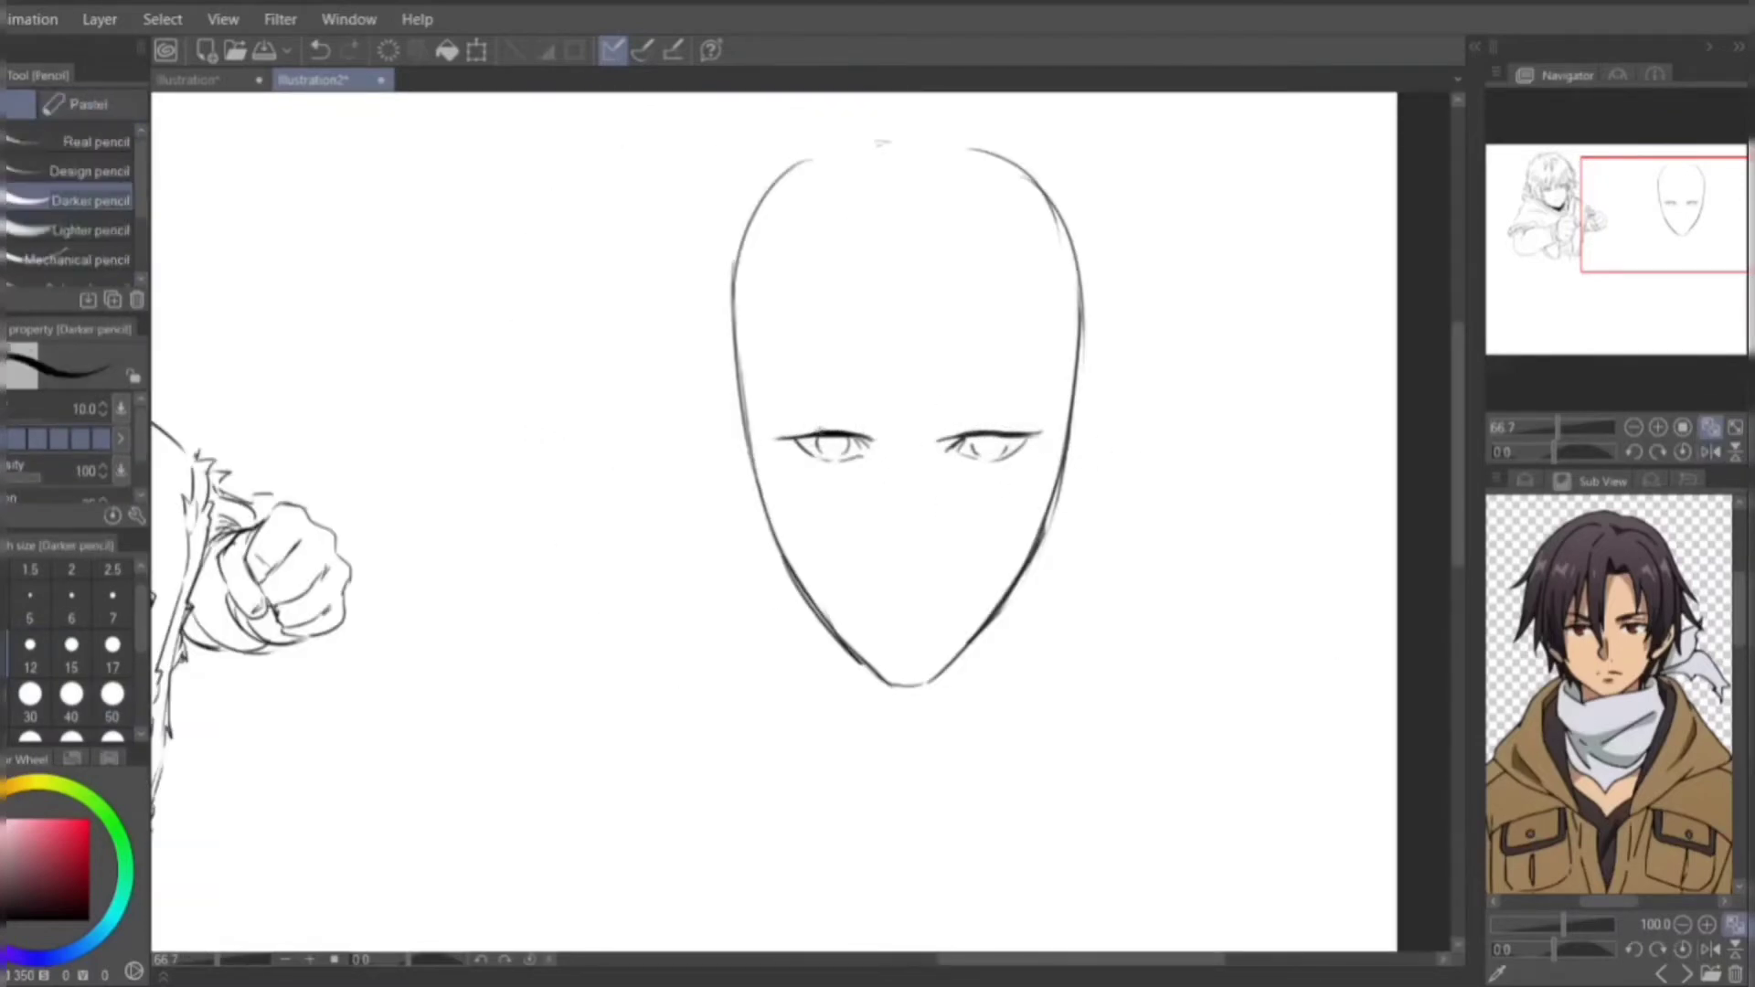
click(1710, 453)
key(p)
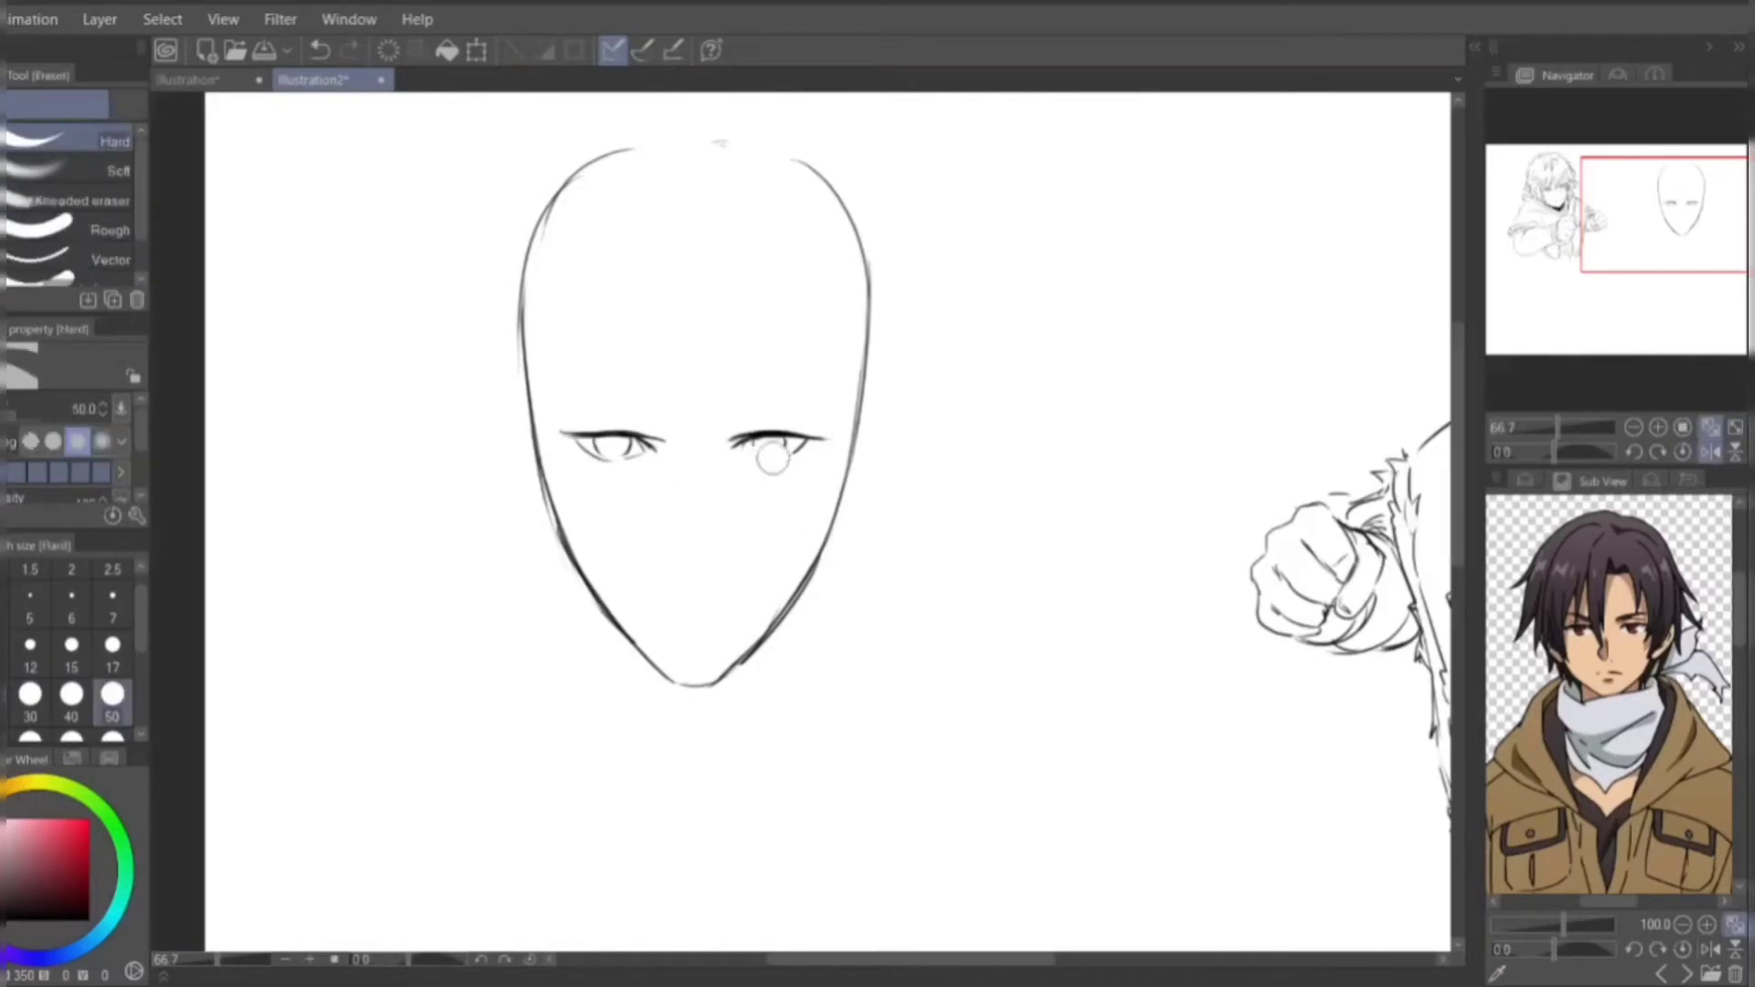
key(p)
mouse_move(797, 433)
mouse_down()
mouse_move(742, 462)
mouse_move(786, 457)
mouse_up()
key(e)
key(p)
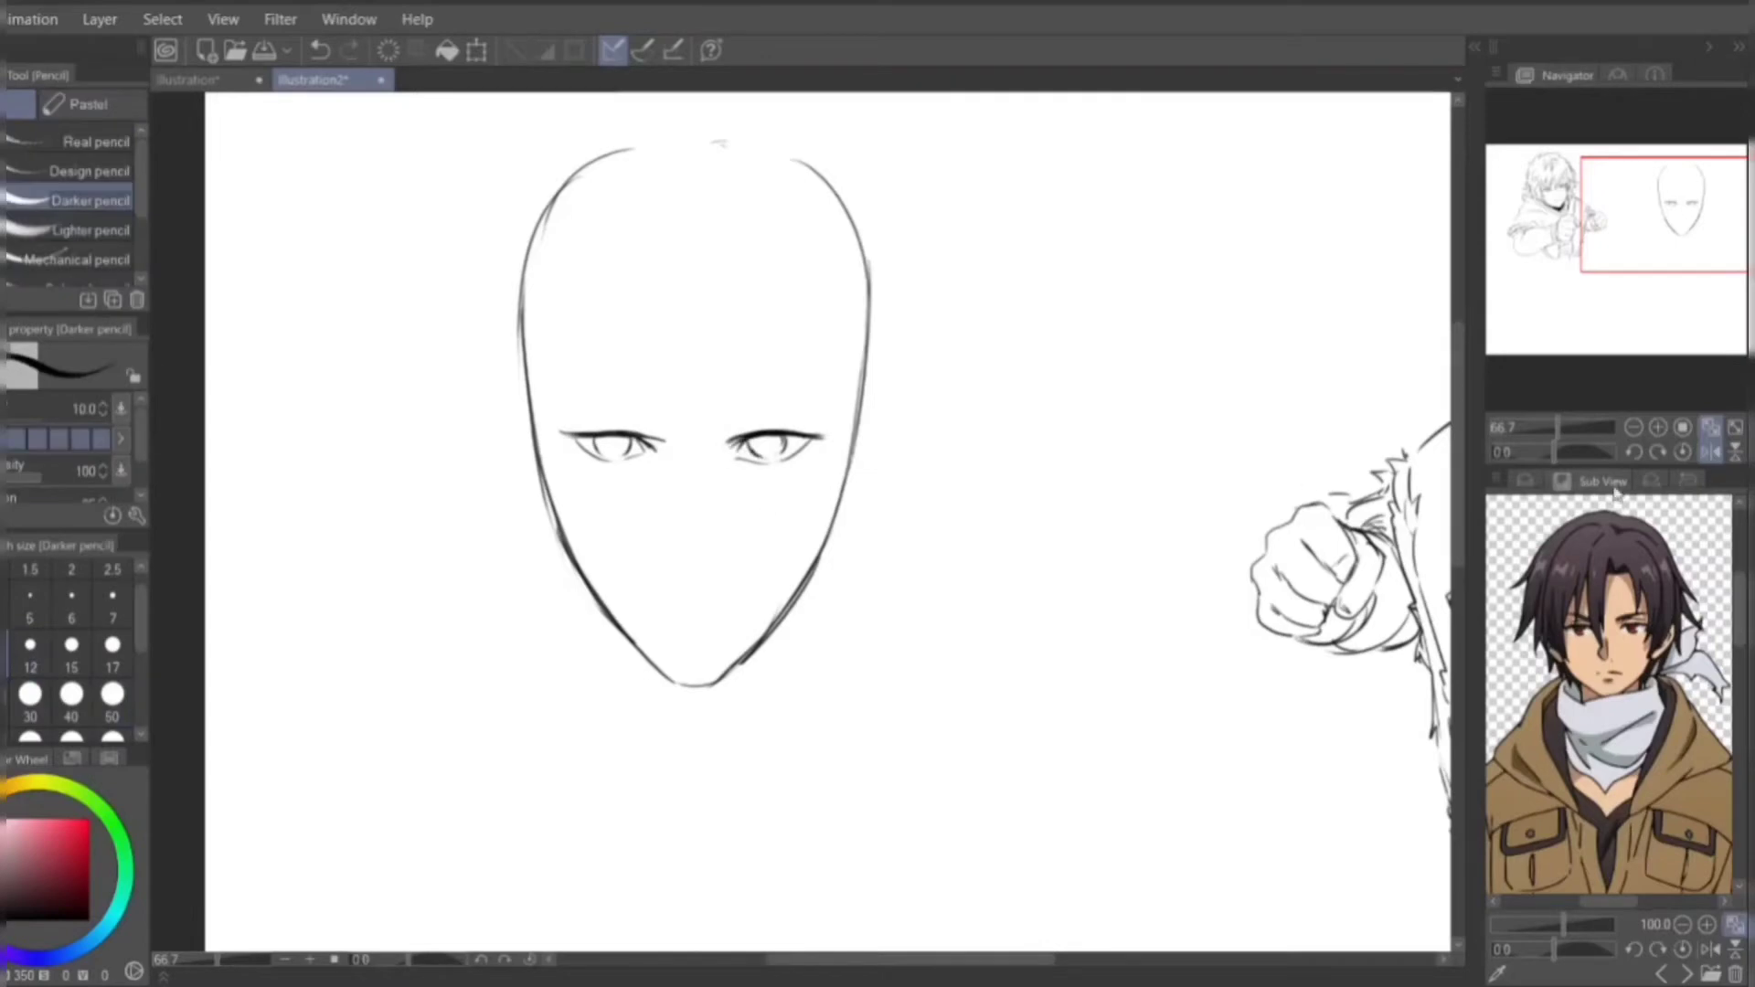
- Undo the last eye strokes and redraw both eyes slightly lower as simple upper and lower lids without irises
click(1710, 452)
key(ctrl+z)
key(ctrl+z)
key(ctrl+z)
drag(945, 460, 1031, 443)
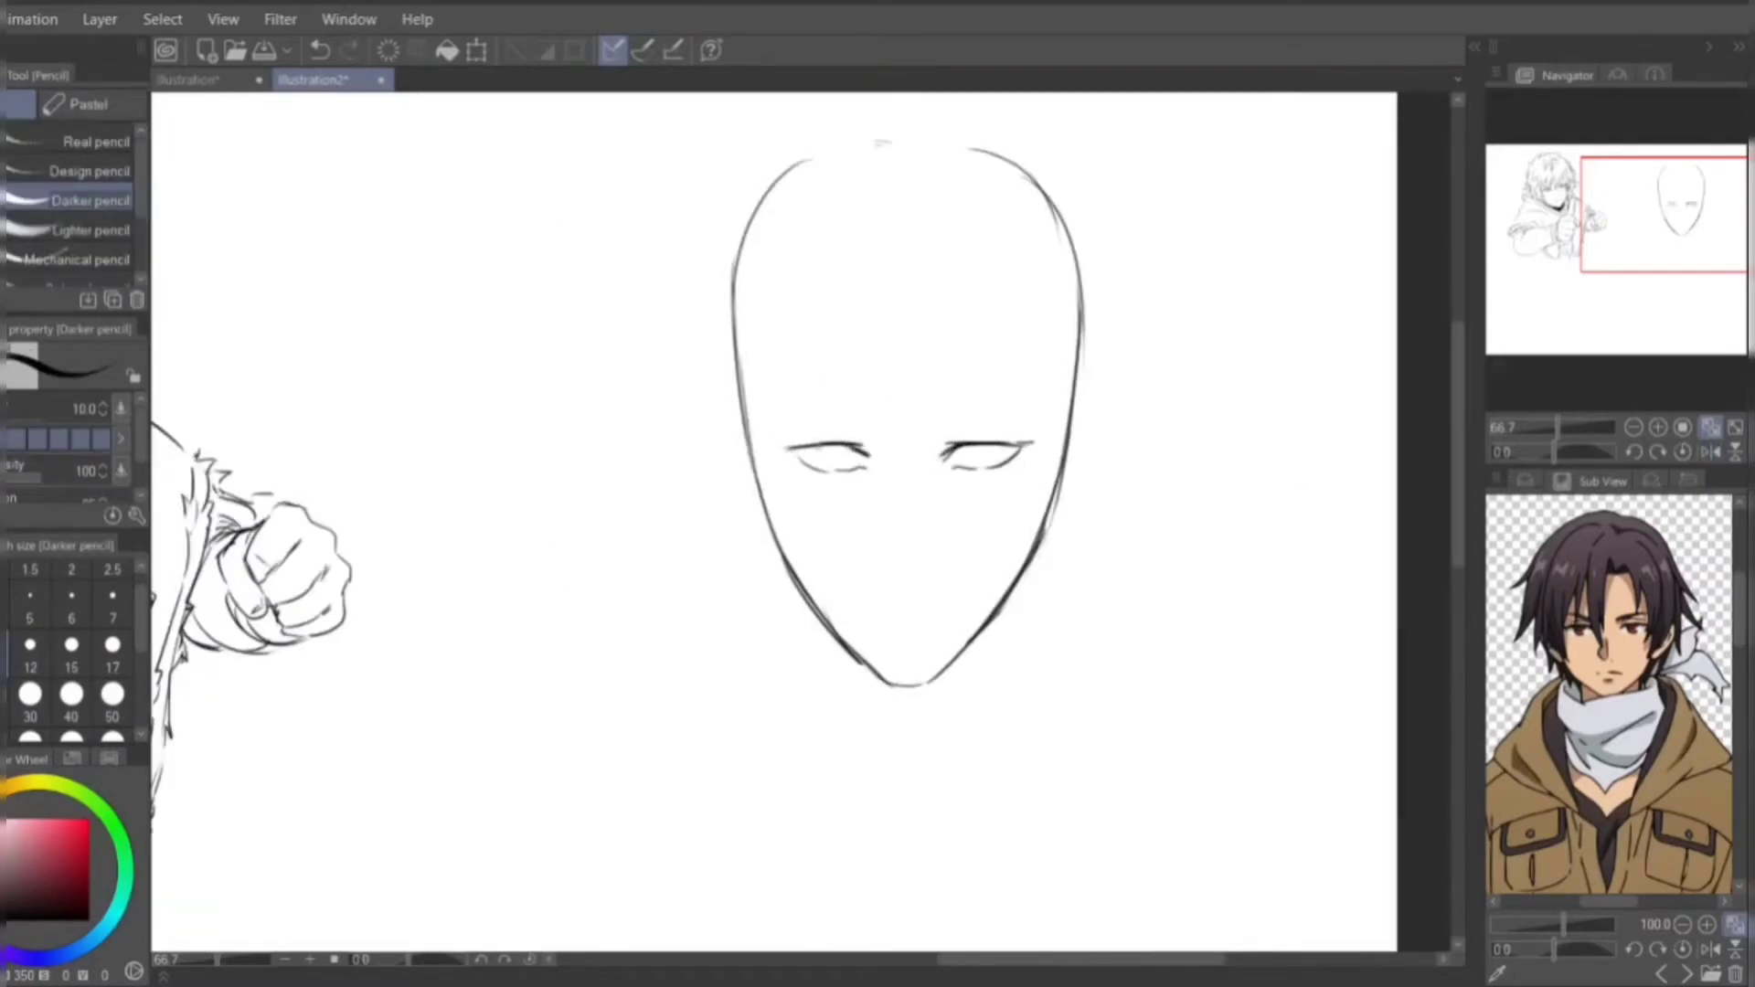
- Touch up the corner of the eye and mark the small nose tip below the eyes
key(e)
key(p)
drag(842, 457, 853, 464)
key(ctrl+z)
key(ctrl+z)
key(ctrl+z)
- Erase the lower face outline and redraw both jaw lines and the chin slightly lower
key(e)
key(p)
drag(790, 567, 942, 692)
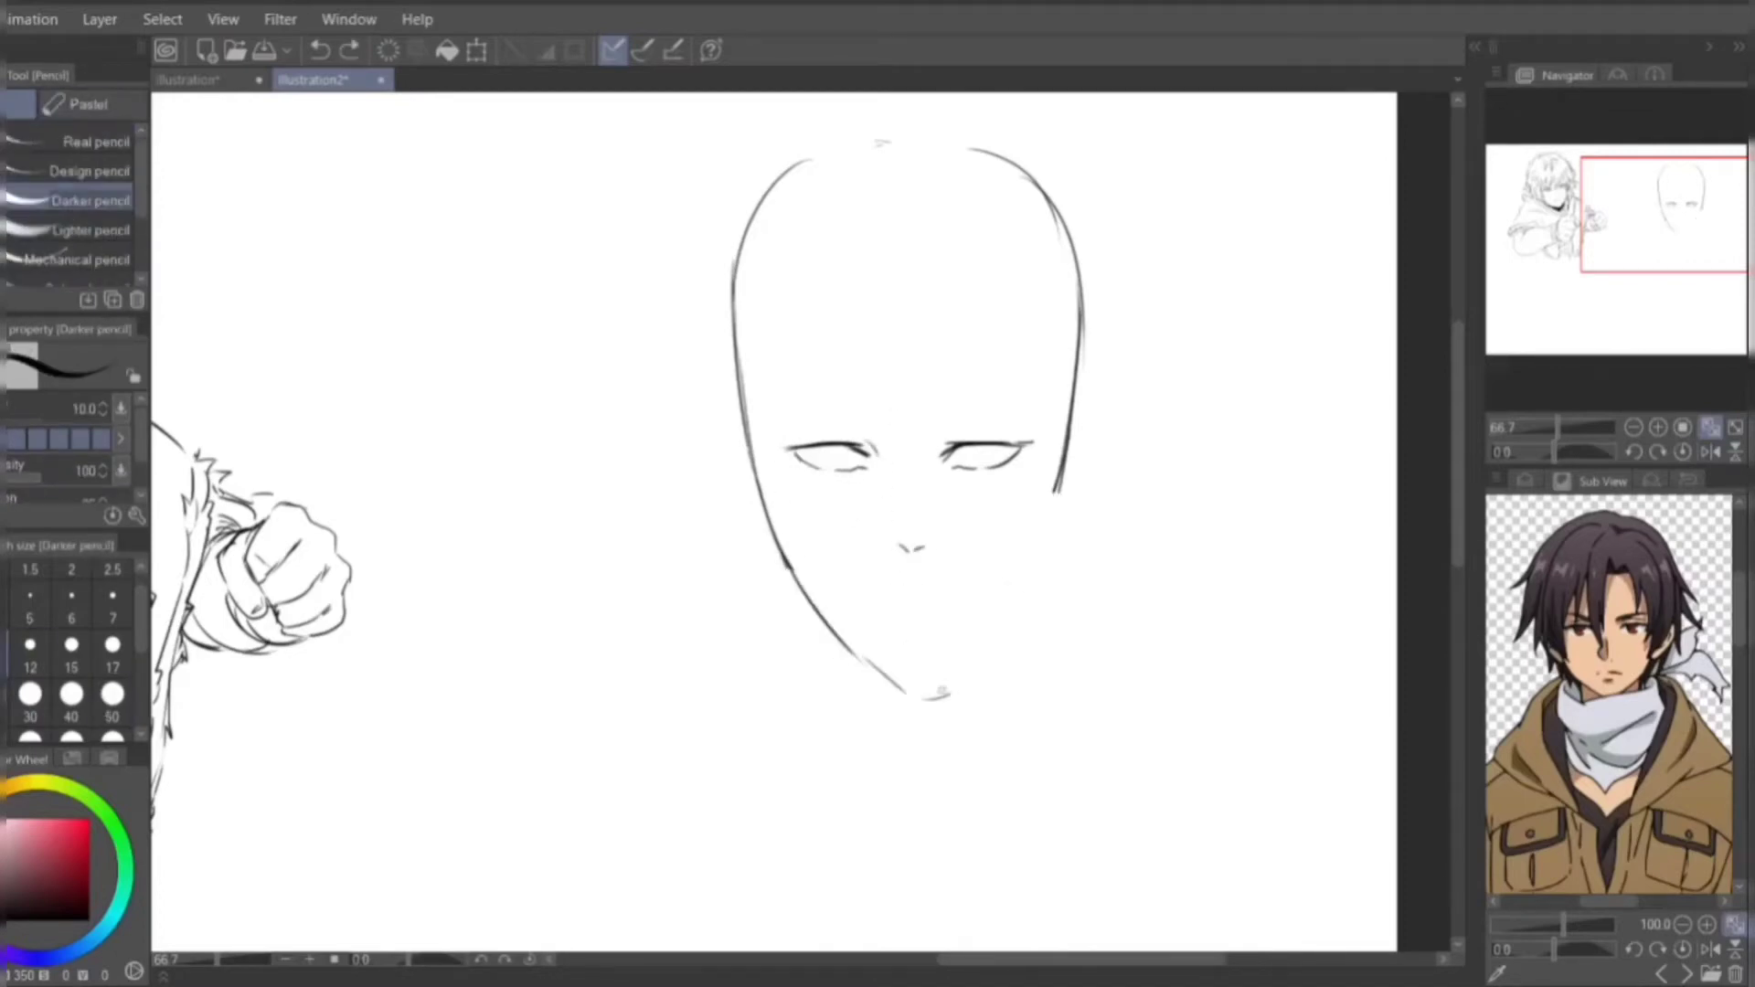
mouse_move(1063, 477)
mouse_down()
mouse_move(987, 651)
mouse_move(1005, 638)
mouse_move(901, 696)
mouse_up()
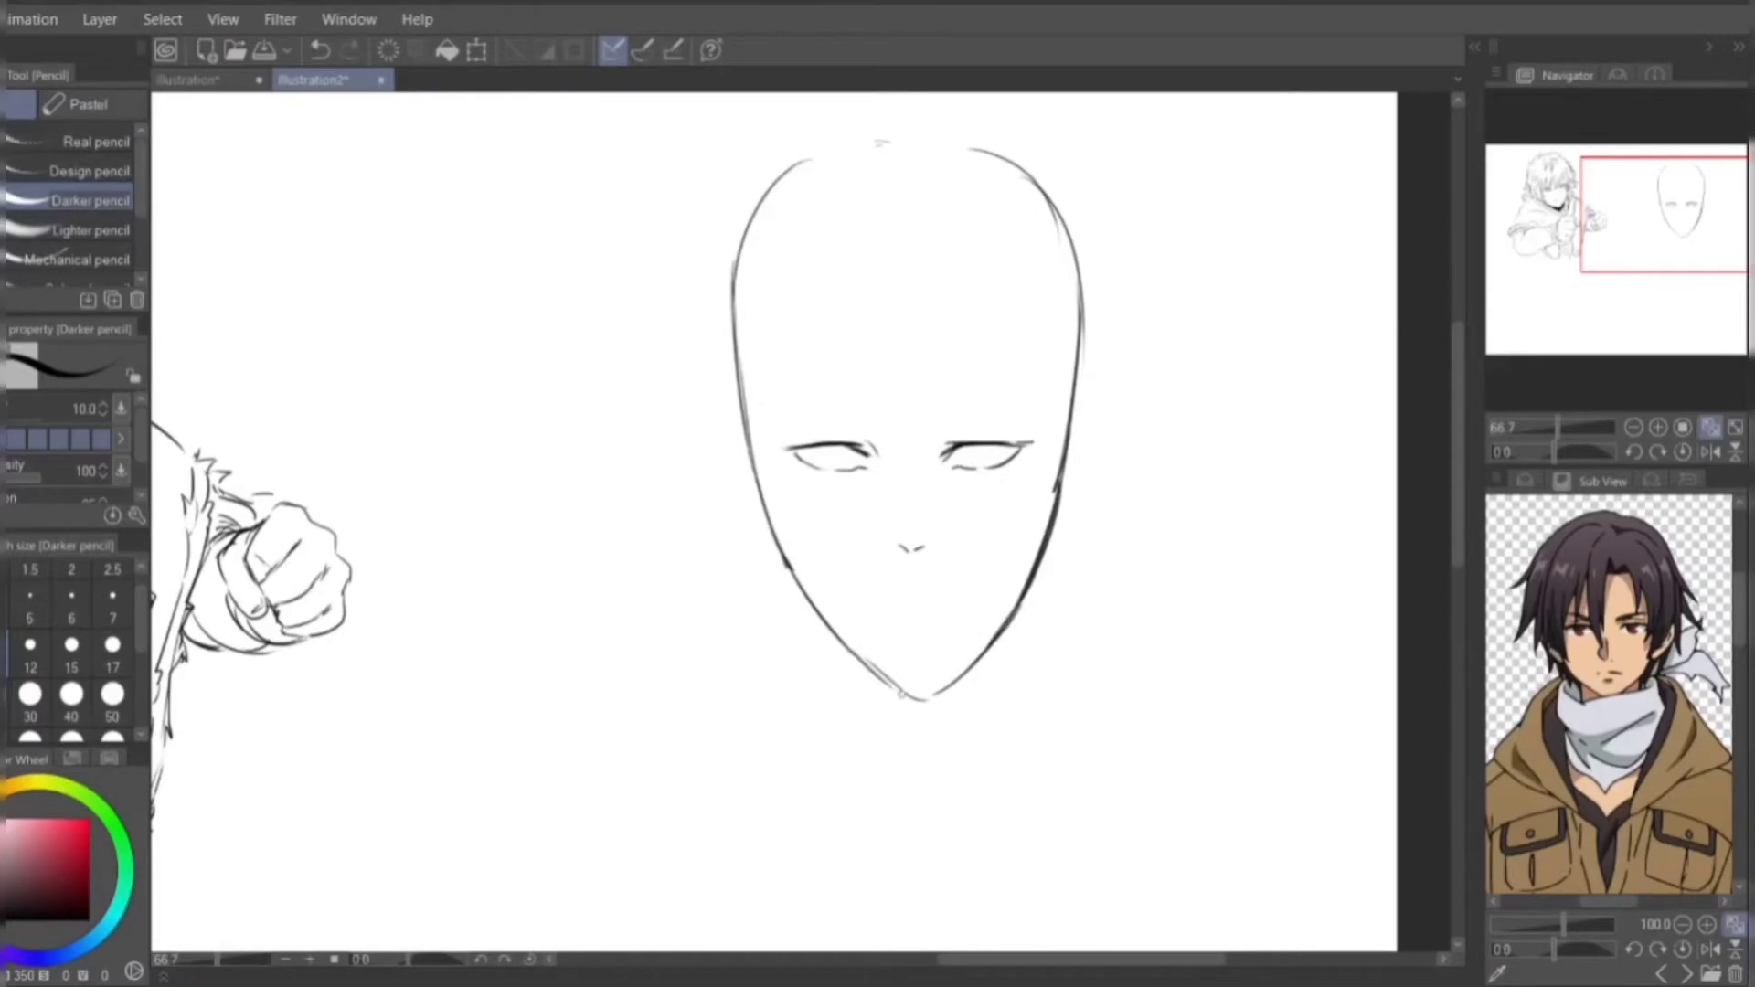
key(l)
drag(772, 462, 1038, 509)
key(ctrl+t)
drag(905, 622, 914, 640)
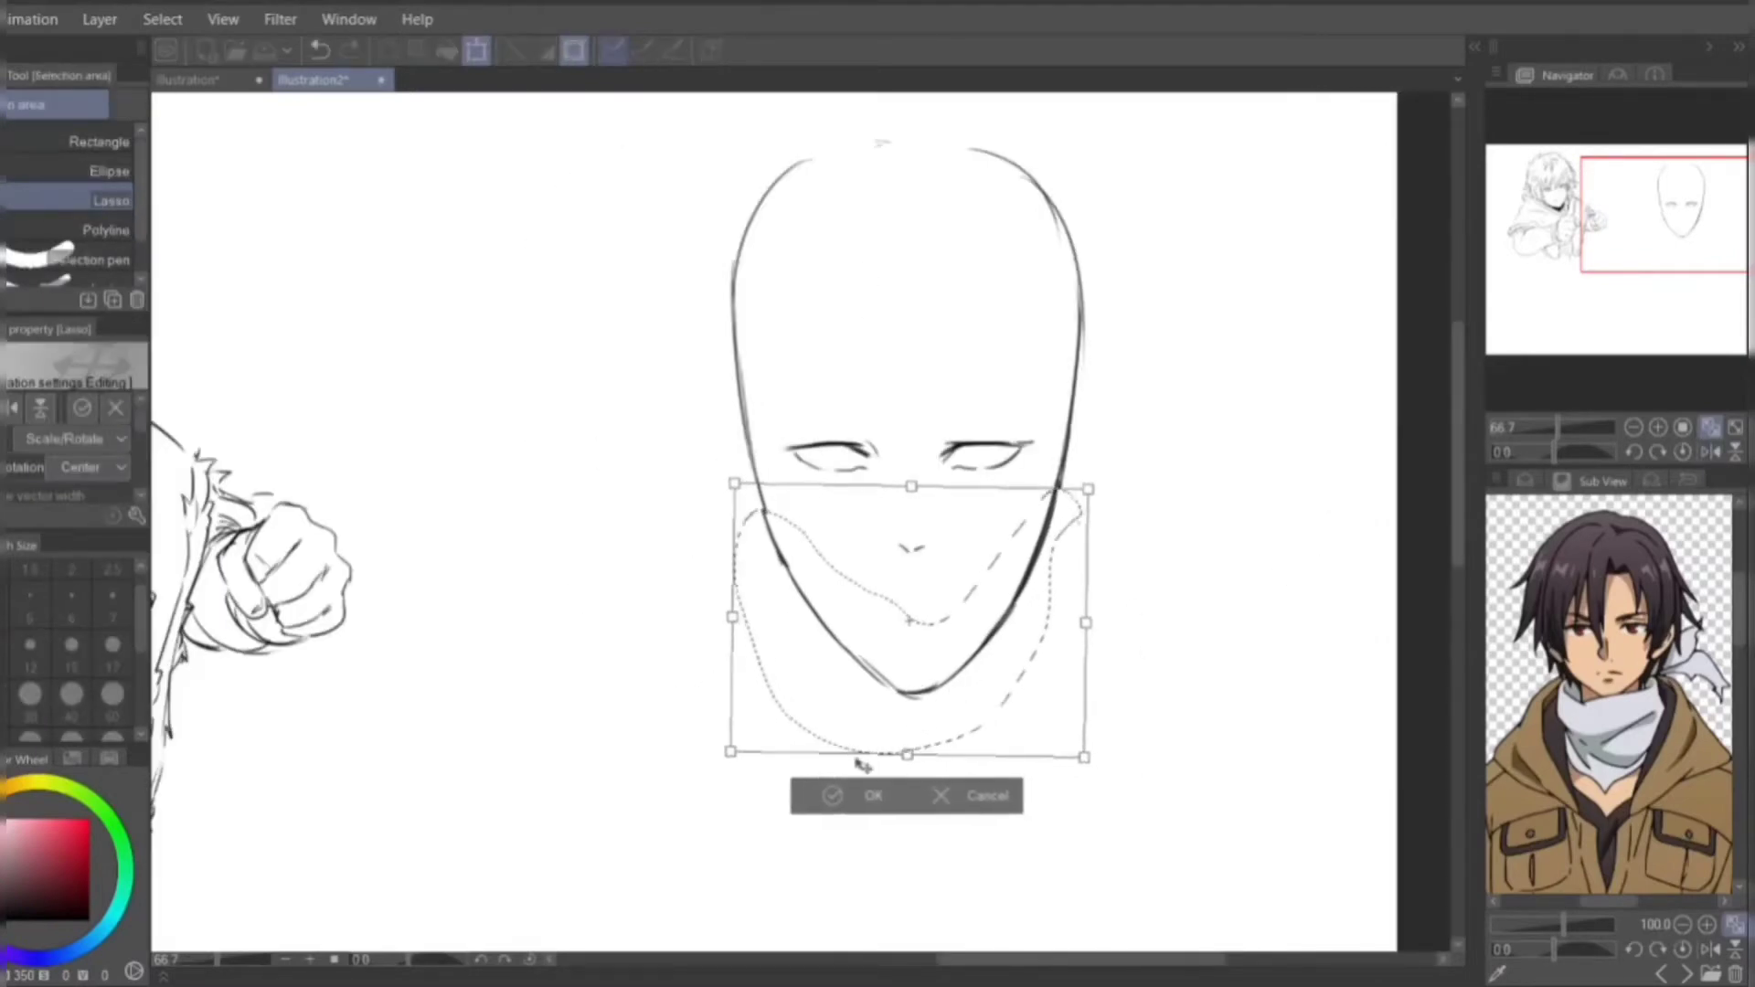
key(ctrl+z)
- Erase the jaw again and redraw both jaw lines tapering inward, leaving the chin open where the scarf covers it
key(p)
key(e)
mouse_move(764, 512)
mouse_down()
mouse_move(831, 620)
mouse_move(1019, 589)
mouse_up()
key(h)
key(h)
key(p)
drag(790, 571, 914, 690)
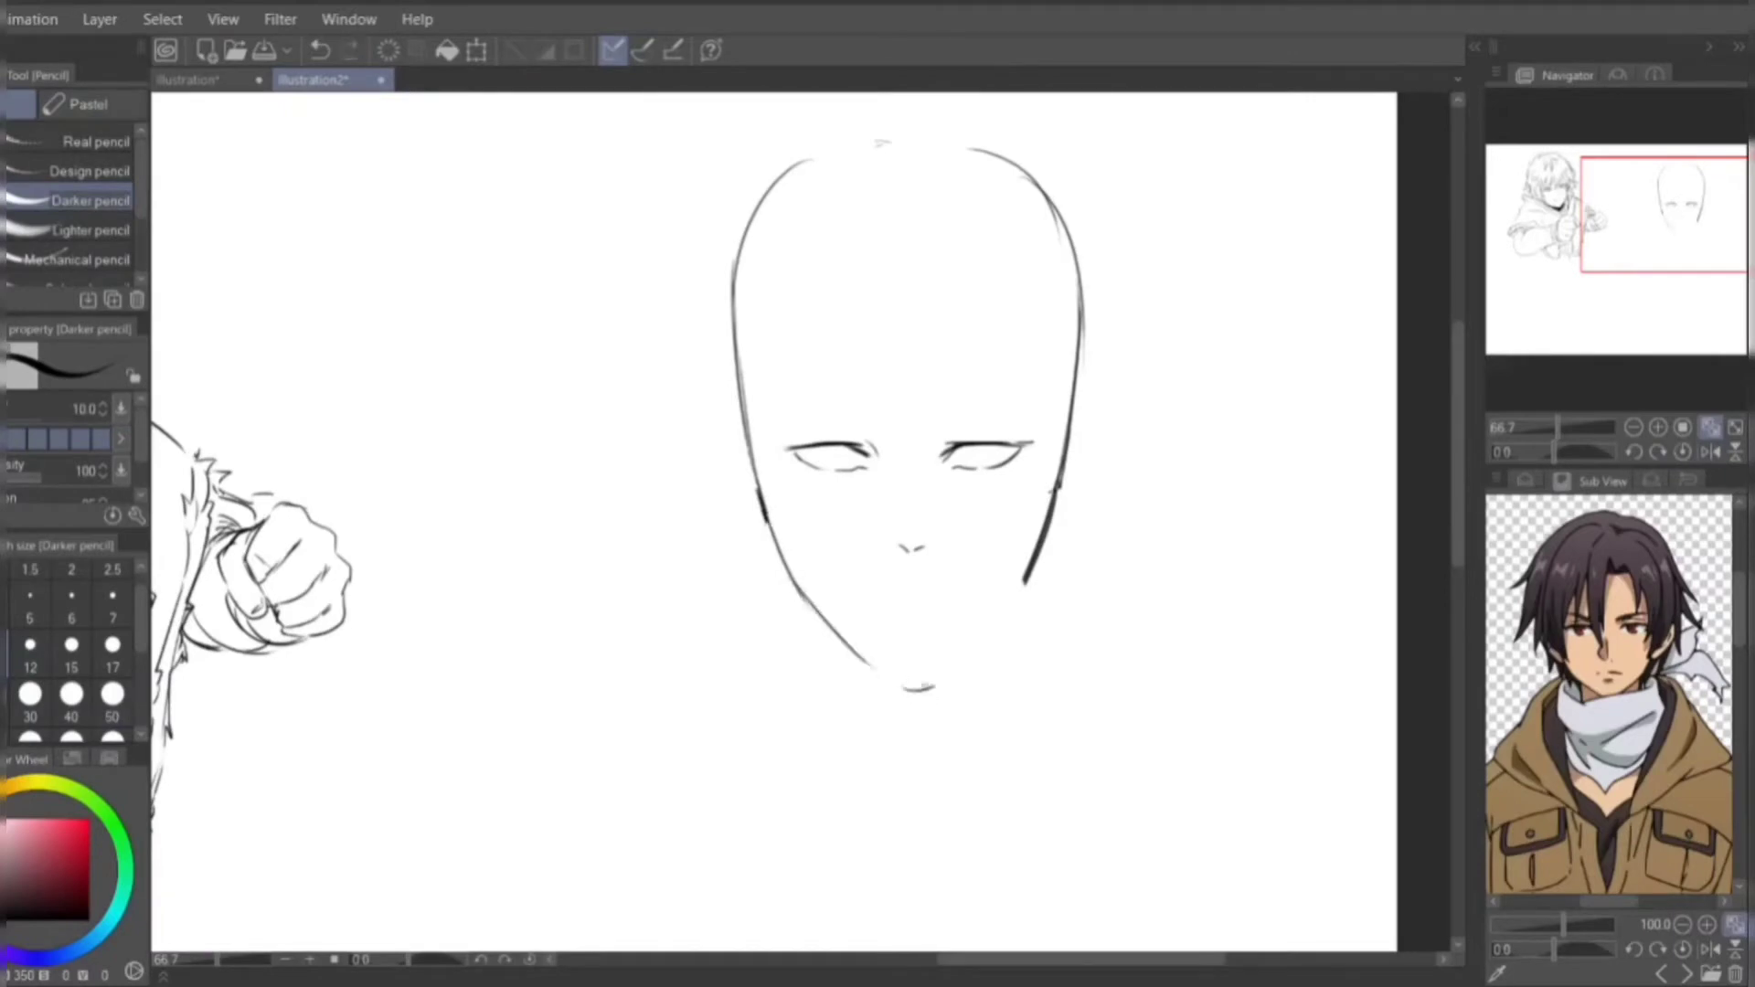
mouse_move(1029, 572)
mouse_down()
mouse_move(910, 690)
mouse_move(940, 698)
mouse_up()
key(e)
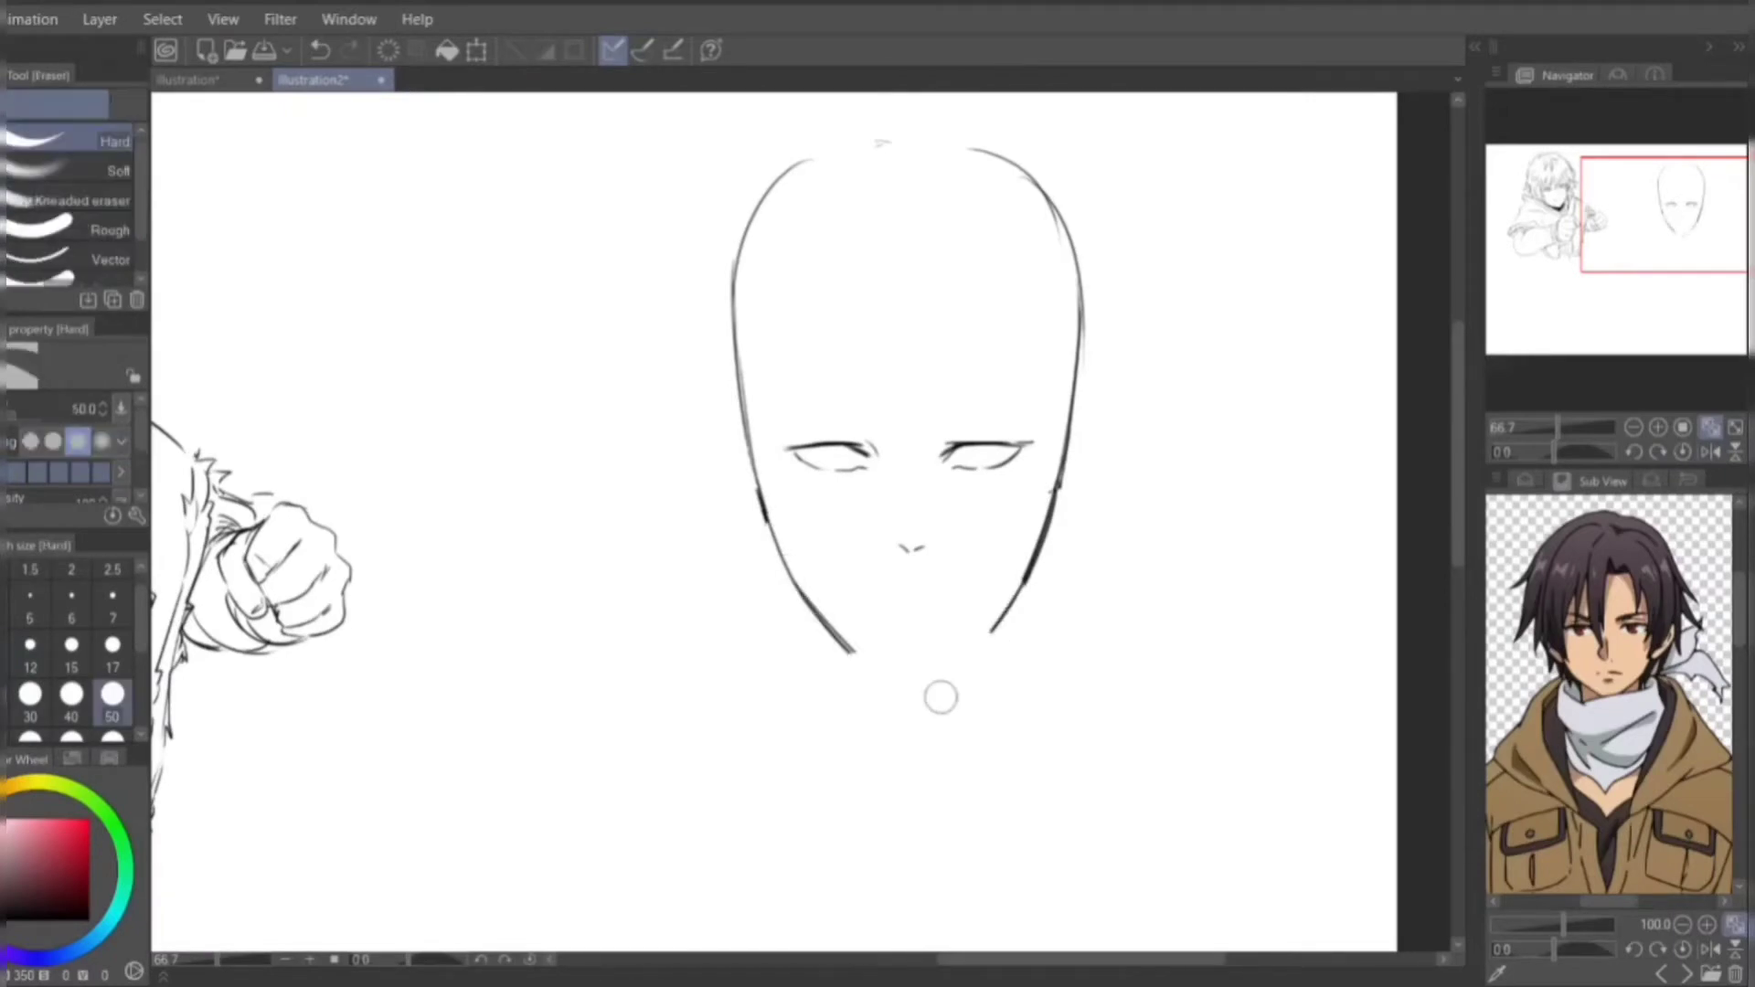
- Sketch the scarf wrapped around the neck over the chin, with its folds and pointed lower edge, undoing the last fold strokes
key(p)
mouse_move(1079, 608)
mouse_down()
mouse_move(773, 678)
mouse_move(720, 622)
mouse_up()
mouse_move(762, 523)
mouse_down()
mouse_move(722, 671)
mouse_move(831, 795)
mouse_up()
key(ctrl+minus)
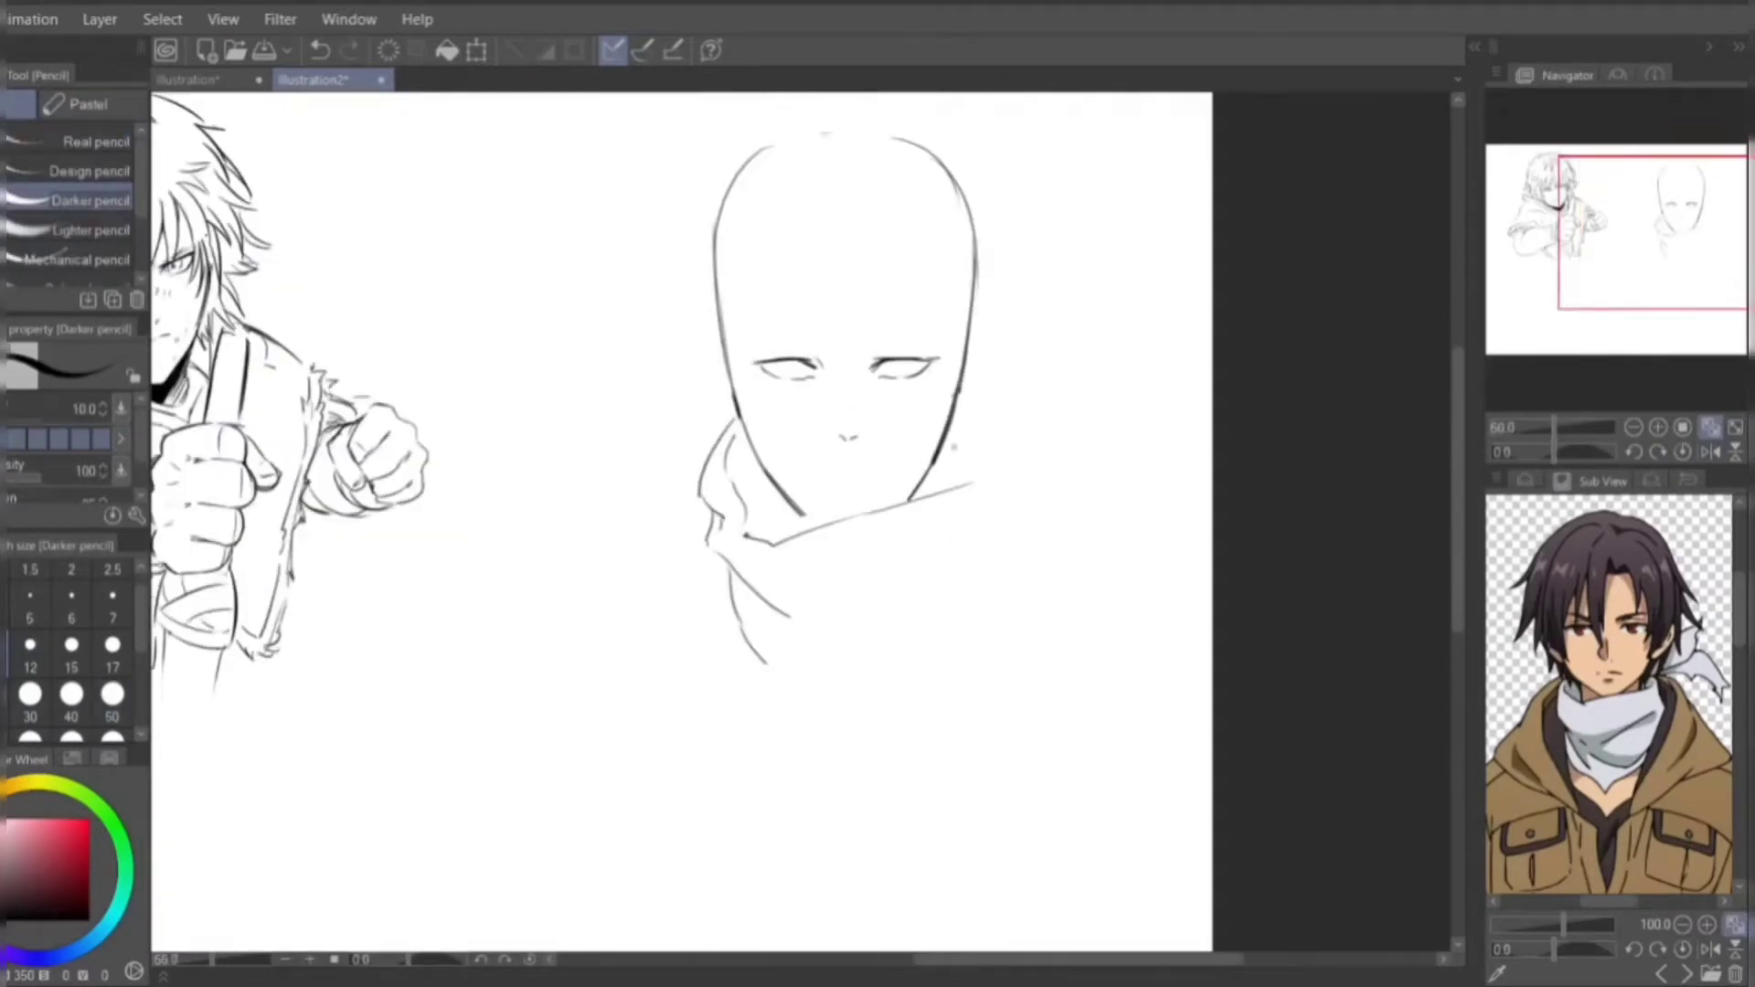
drag(992, 485, 973, 613)
drag(795, 695, 978, 539)
drag(818, 617, 918, 571)
key(ctrl+z)
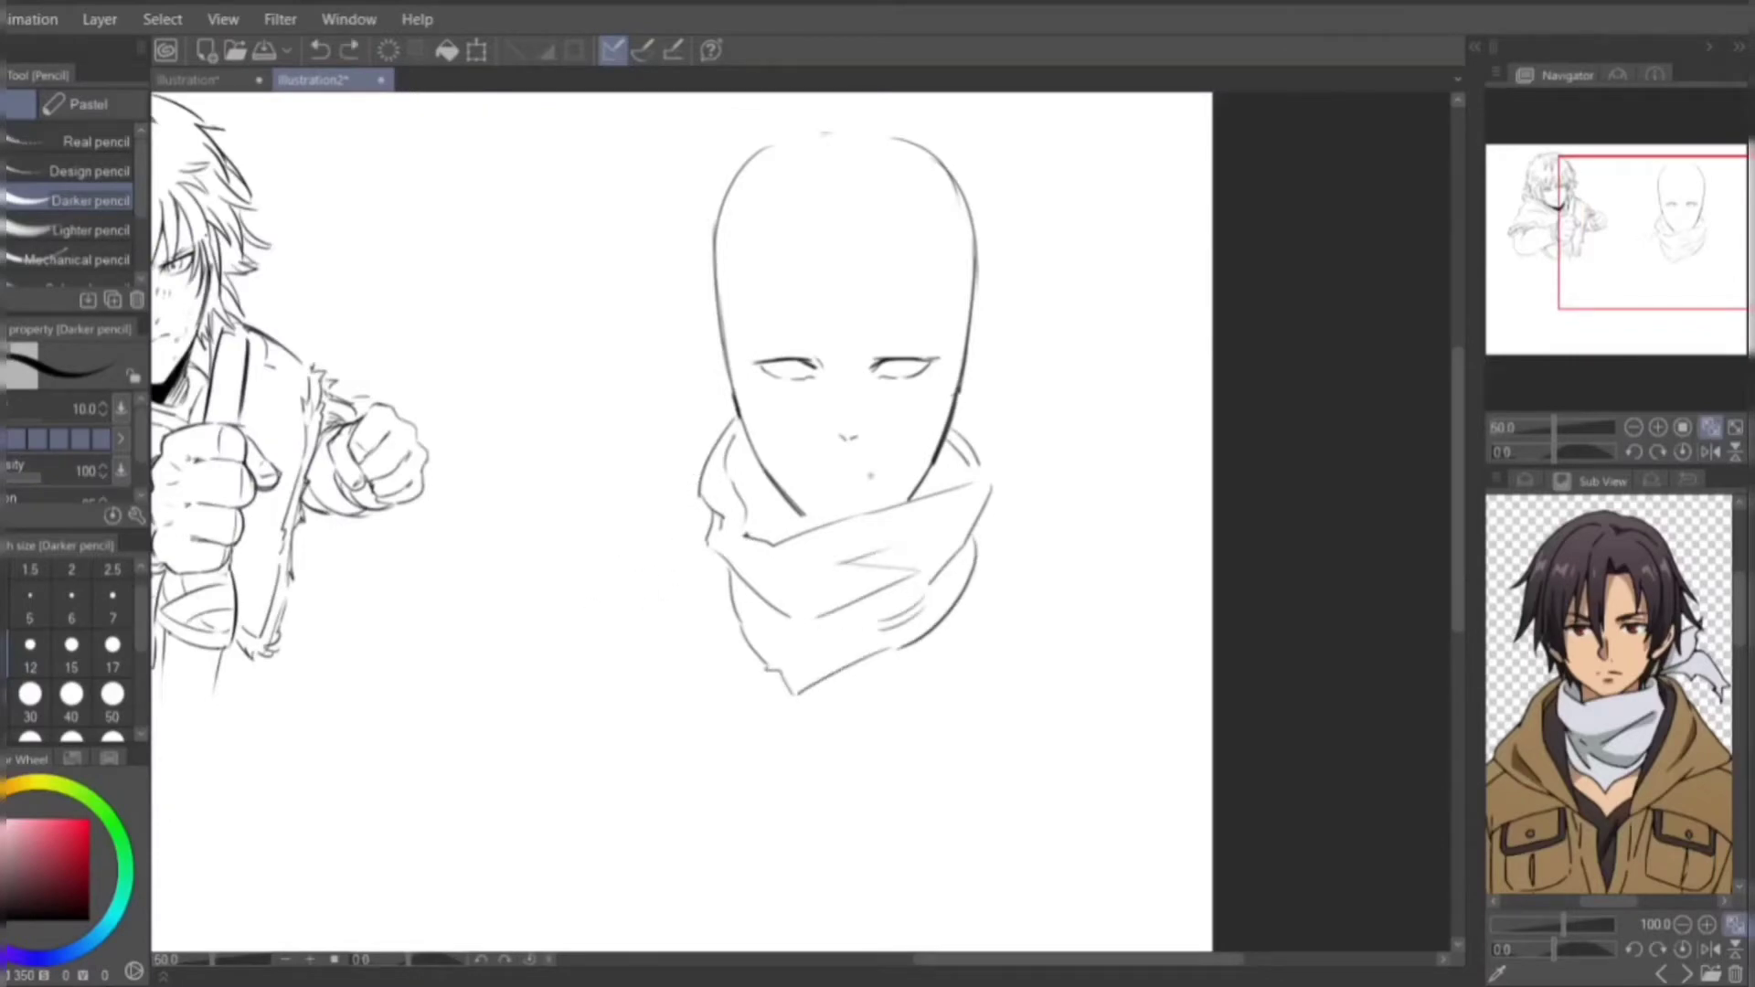
key(ctrl+z)
- Outline the jacket's hood and collar around the scarf, then both shoulders and the inner arm lines
mouse_move(717, 430)
mouse_down()
mouse_move(741, 660)
mouse_move(621, 496)
mouse_move(565, 548)
mouse_up()
drag(565, 548, 721, 684)
drag(645, 611, 765, 696)
mouse_move(987, 448)
mouse_down()
mouse_move(937, 699)
mouse_move(1117, 530)
mouse_up()
drag(1115, 546, 1041, 611)
mouse_move(565, 530)
mouse_down()
mouse_move(564, 699)
mouse_move(594, 727)
mouse_move(676, 749)
mouse_up()
key(ctrl+z)
drag(599, 681, 644, 772)
drag(1120, 539, 1138, 612)
drag(1125, 626, 1050, 777)
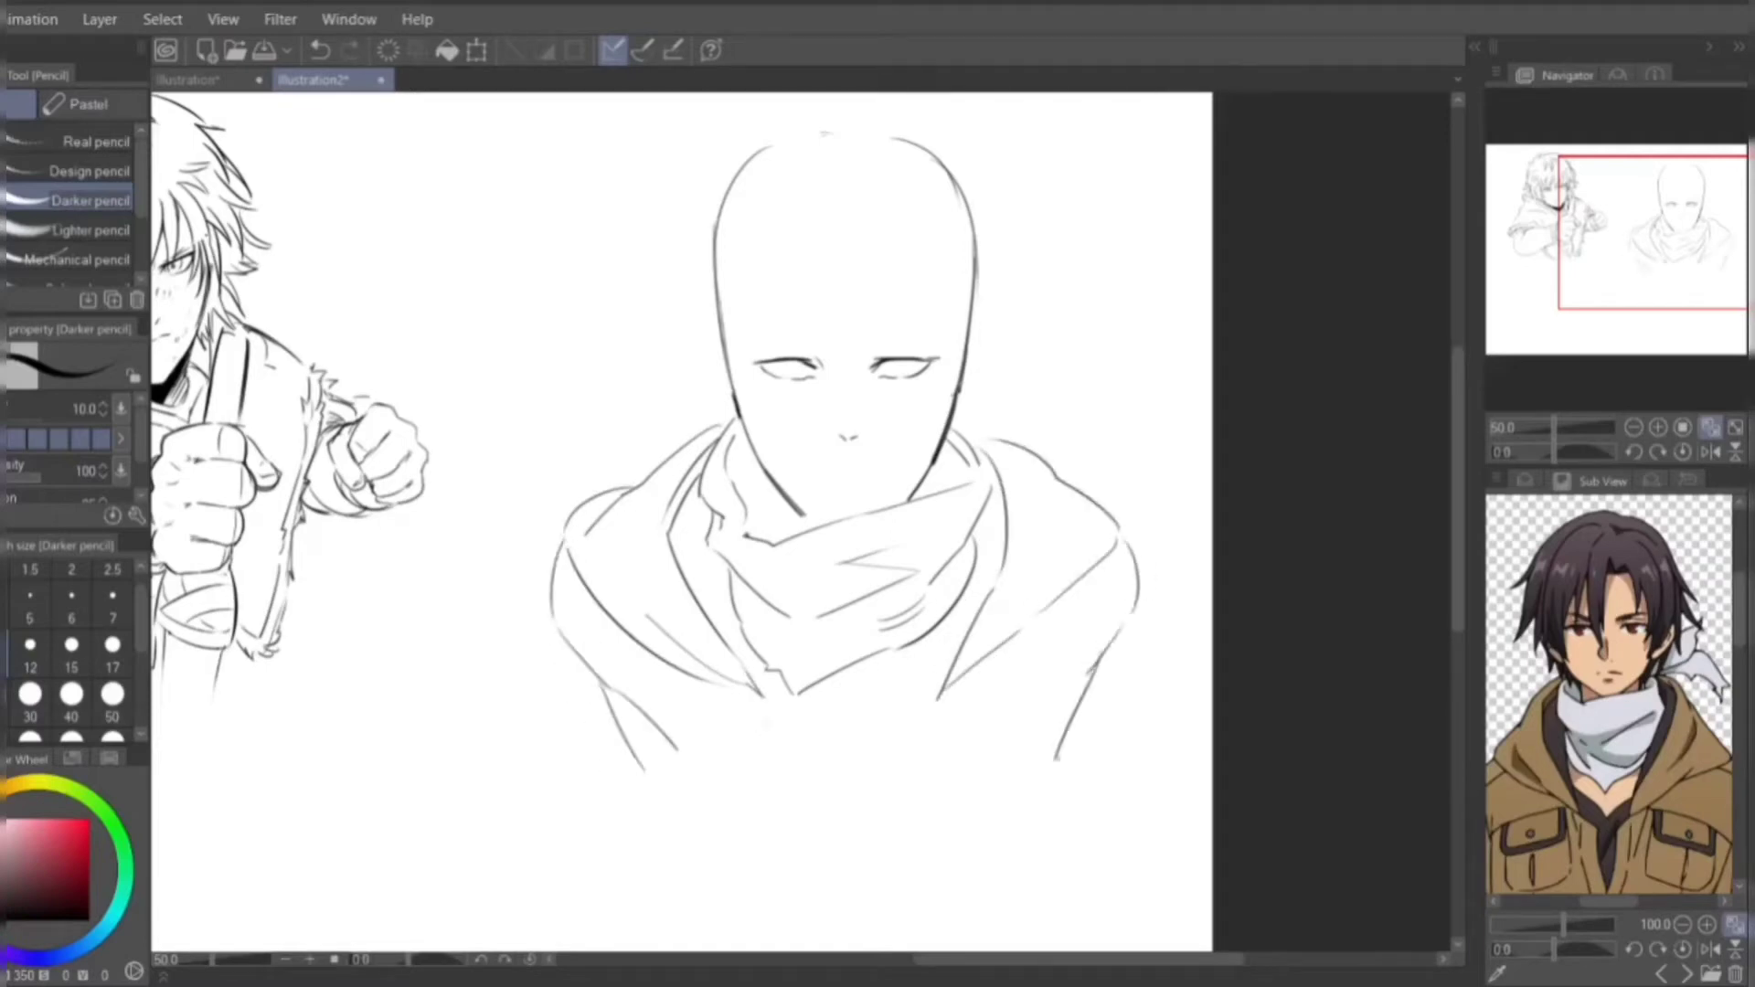
- Draw the shirt opening below the scarf, and outline the sleeve nearest the blond warrior plus the sides of the torso
drag(949, 690, 891, 750)
drag(811, 740, 822, 815)
drag(548, 544, 535, 654)
drag(1132, 545, 1144, 622)
drag(544, 557, 526, 633)
drag(528, 627, 491, 834)
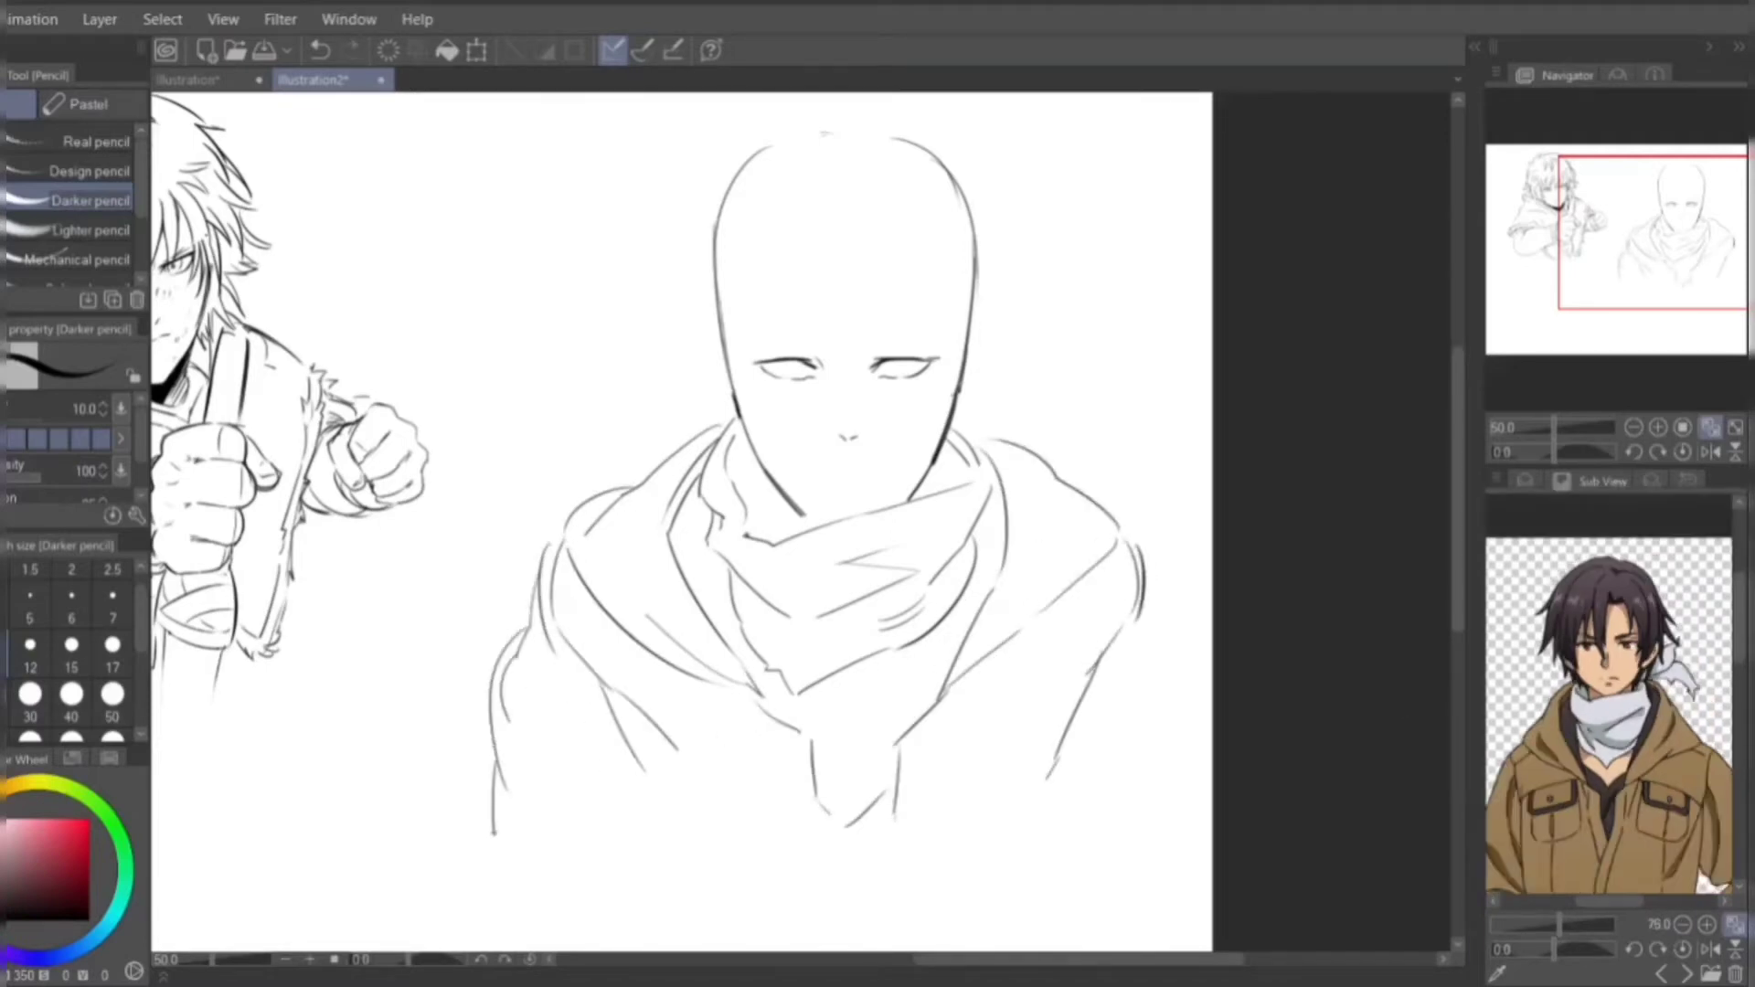
drag(494, 764, 598, 880)
drag(626, 749, 660, 859)
drag(1075, 759, 1010, 882)
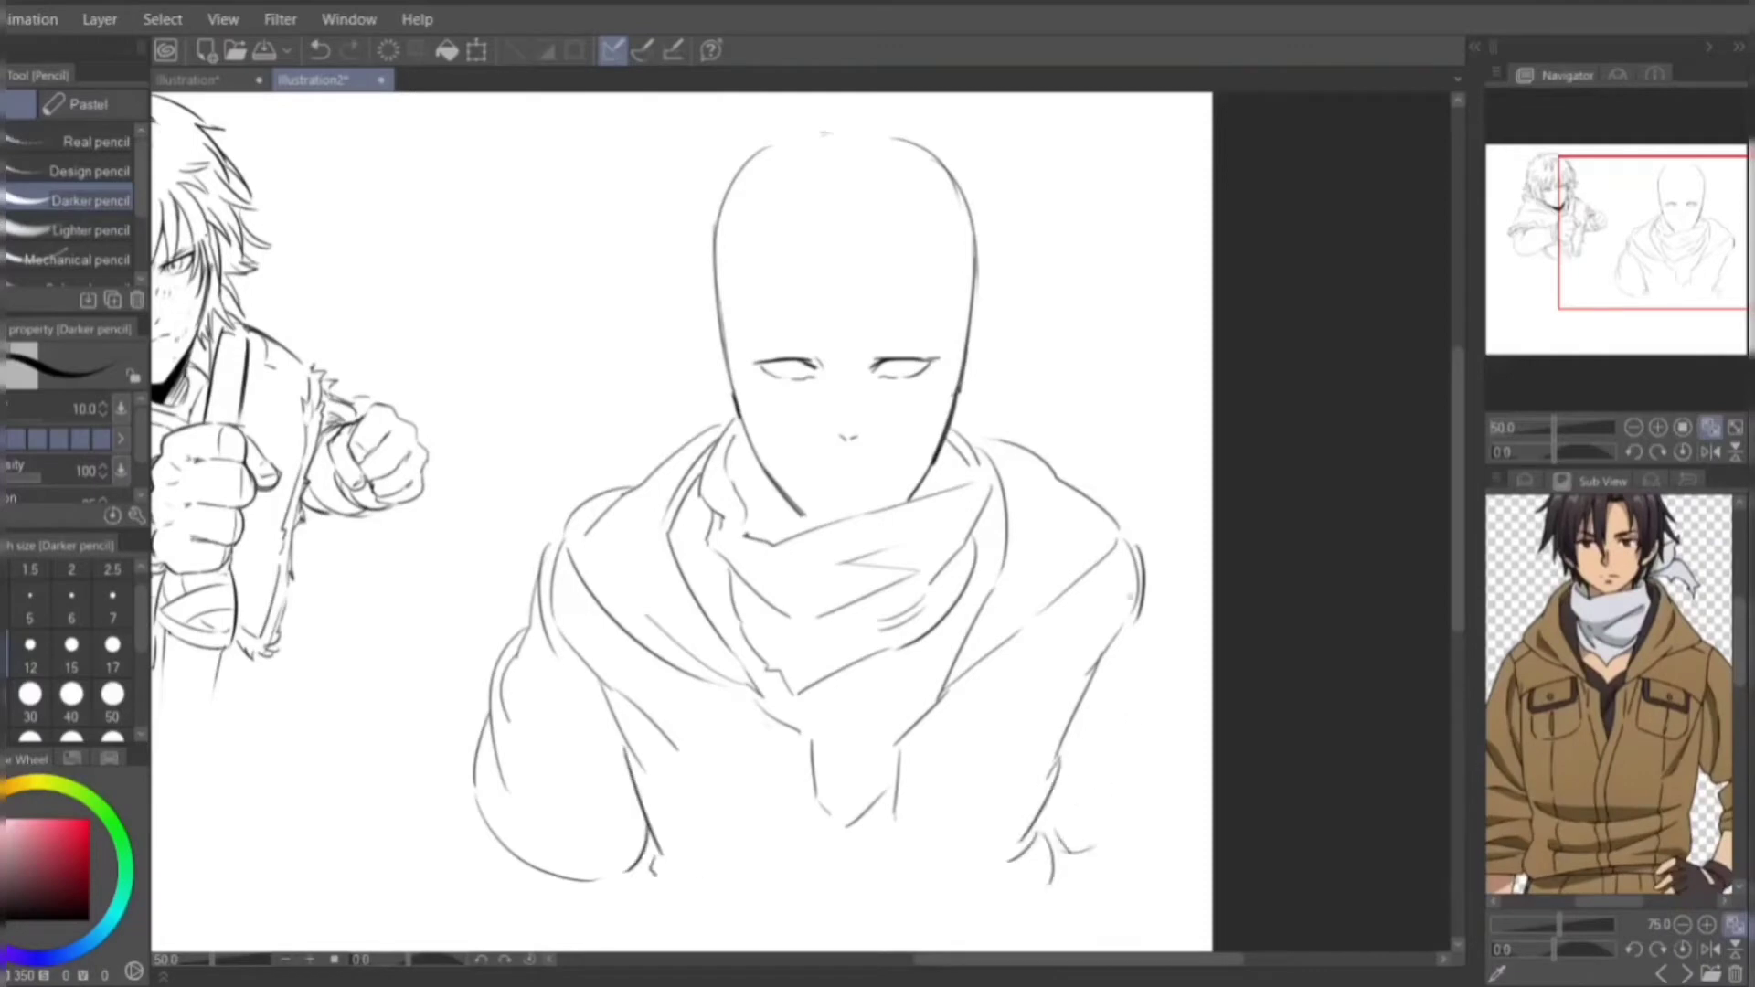
- Outline the outer sleeve, add the rolled cuffs with their folds, and sketch the front closure and hem of the jacket
drag(1142, 595, 1150, 699)
drag(1148, 706, 1177, 784)
drag(494, 836, 631, 905)
drag(556, 836, 620, 864)
drag(1193, 736, 1065, 877)
drag(834, 832, 839, 900)
scroll(731, 485, down, 3)
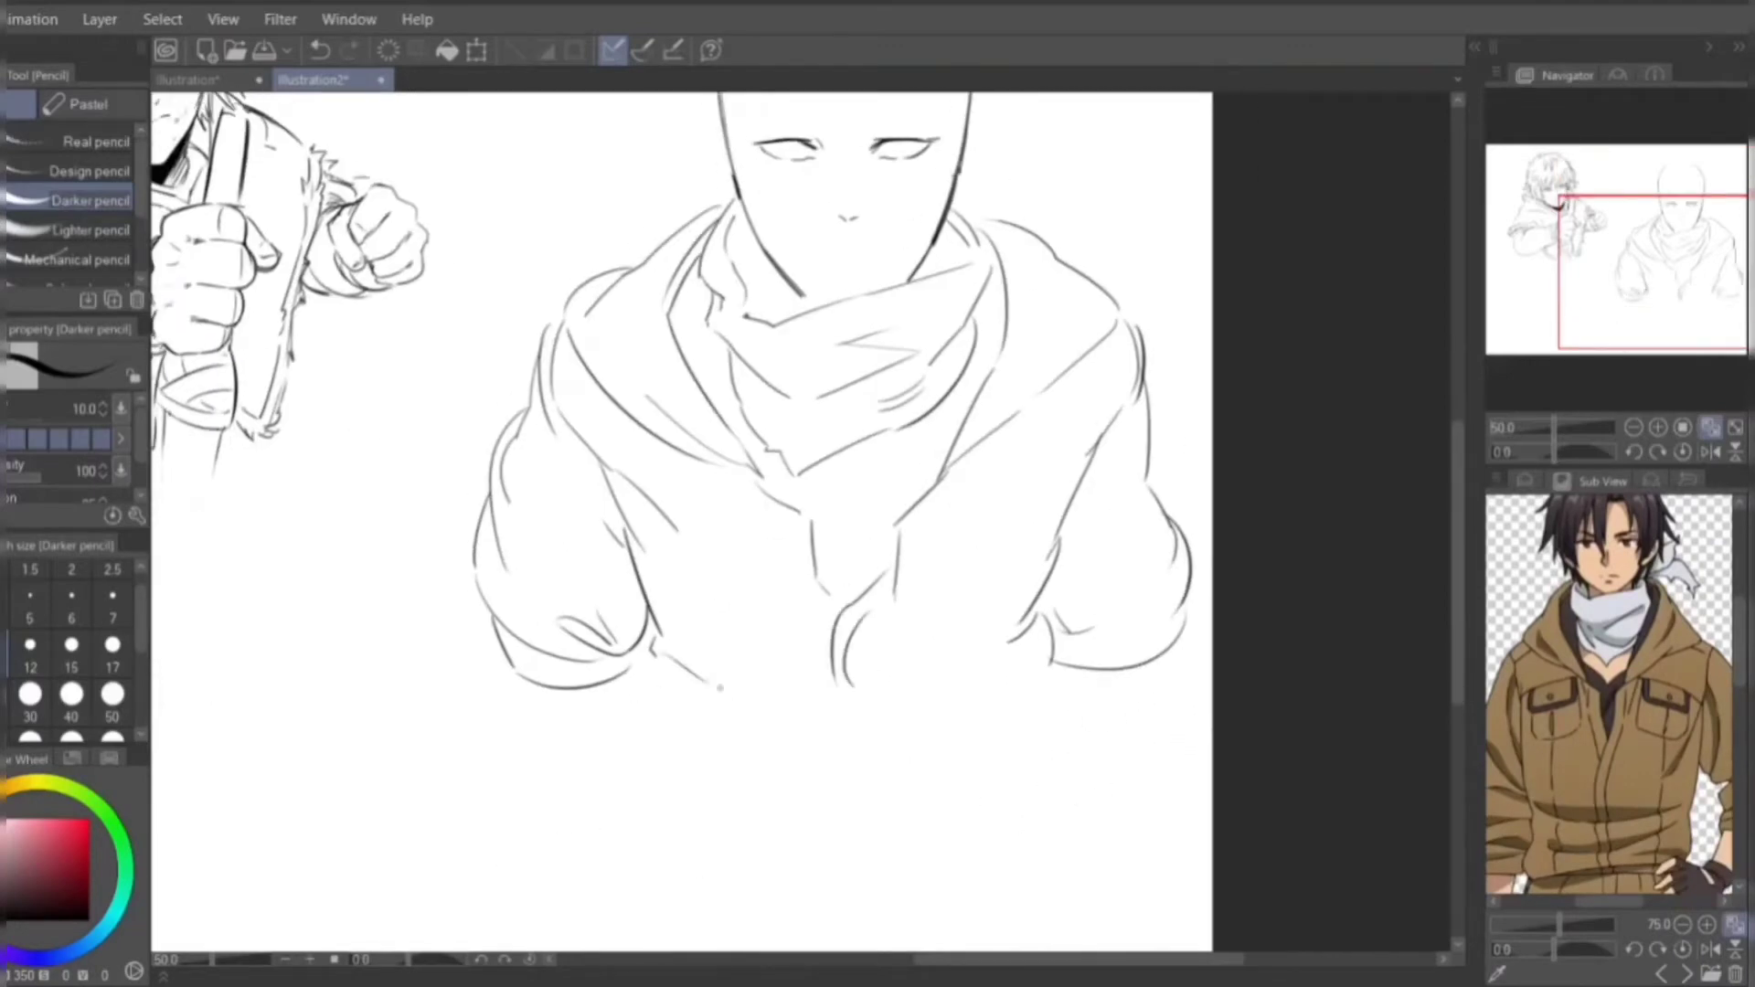
drag(850, 694, 951, 651)
- Add the eyebrows, irises and a short straight mouth below the nose
scroll(731, 485, up, 3)
scroll(822, 549, up, 1)
drag(830, 557, 860, 554)
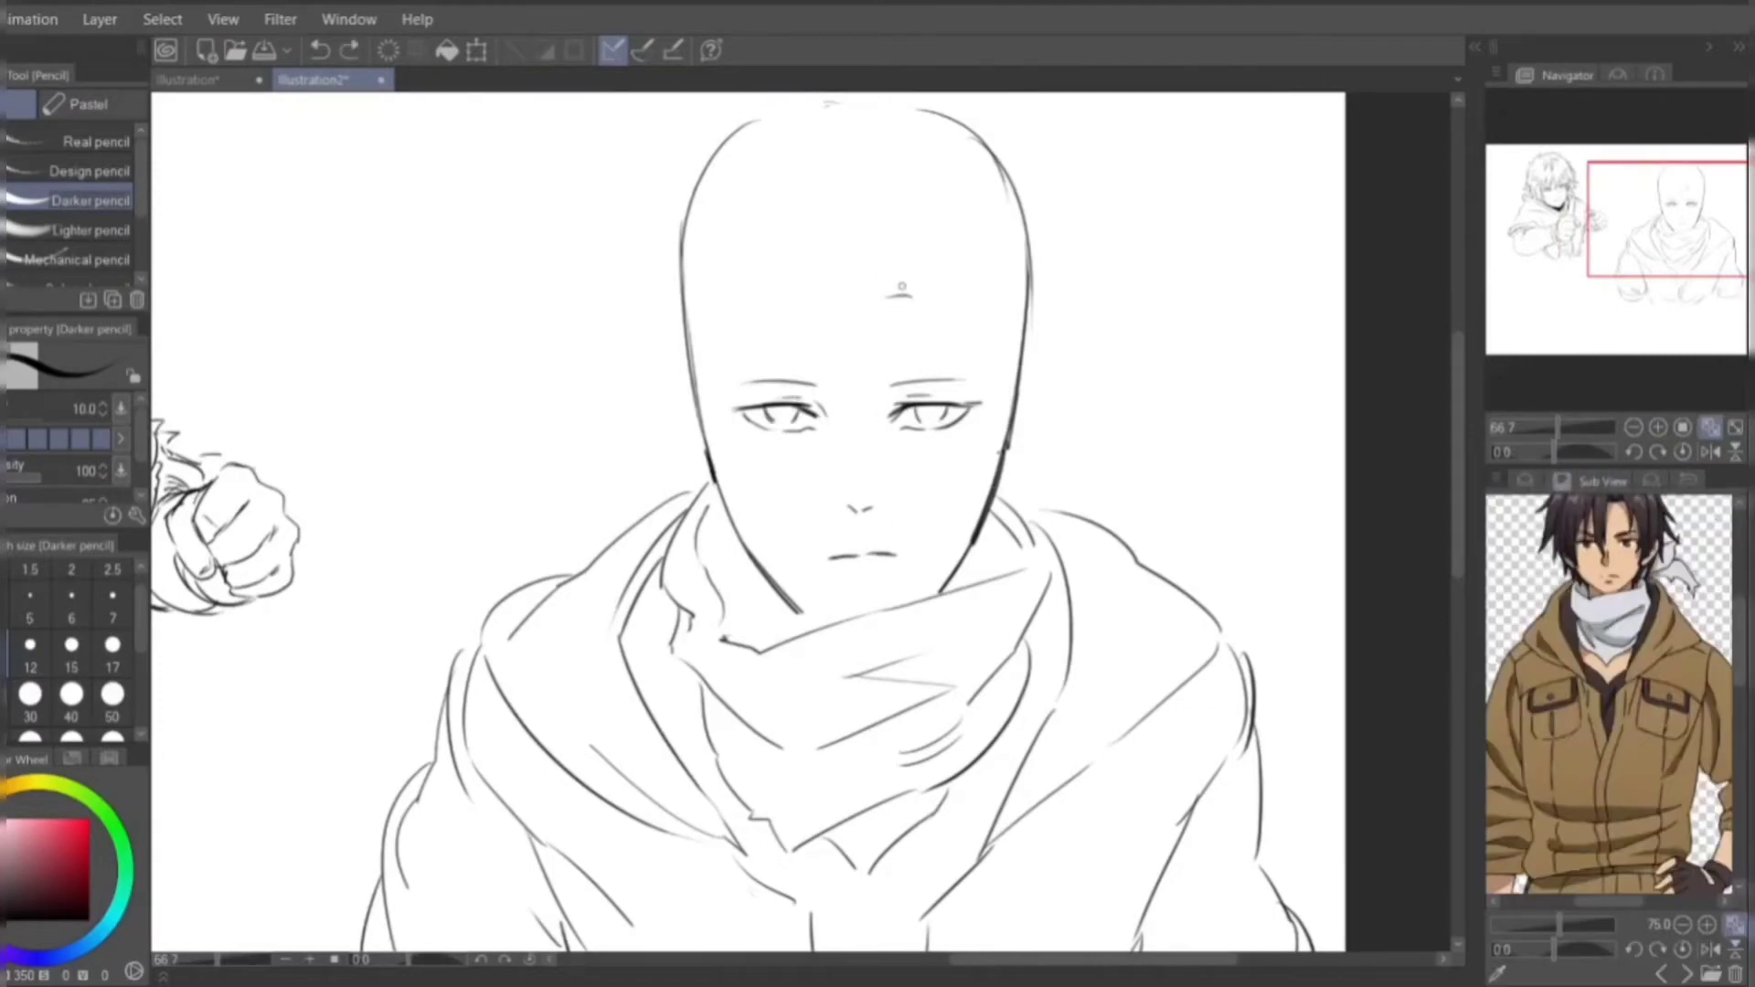
- Draw the pointed bangs falling from the forehead over both eyes and along the sides of the face
drag(885, 256, 841, 425)
mouse_move(816, 265)
mouse_down()
mouse_move(839, 440)
mouse_move(773, 384)
mouse_up()
drag(812, 361, 836, 446)
drag(794, 303, 734, 485)
drag(764, 306, 706, 494)
drag(910, 245, 932, 297)
mouse_move(923, 274)
mouse_down()
mouse_move(925, 393)
mouse_move(969, 440)
mouse_up()
drag(969, 306, 995, 489)
drag(823, 457, 871, 576)
- Try a hair parting and spiky side strands beside the head, undoing and redrawing the strokes
mouse_move(955, 270)
mouse_down()
mouse_move(928, 306)
mouse_move(873, 320)
mouse_up()
drag(850, 242, 680, 483)
key(ctrl+z)
key(ctrl+z)
drag(724, 428, 677, 485)
mouse_move(730, 311)
mouse_down()
mouse_move(665, 404)
mouse_move(671, 484)
mouse_up()
key(ctrl+z)
key(ctrl+z)
drag(723, 325, 665, 403)
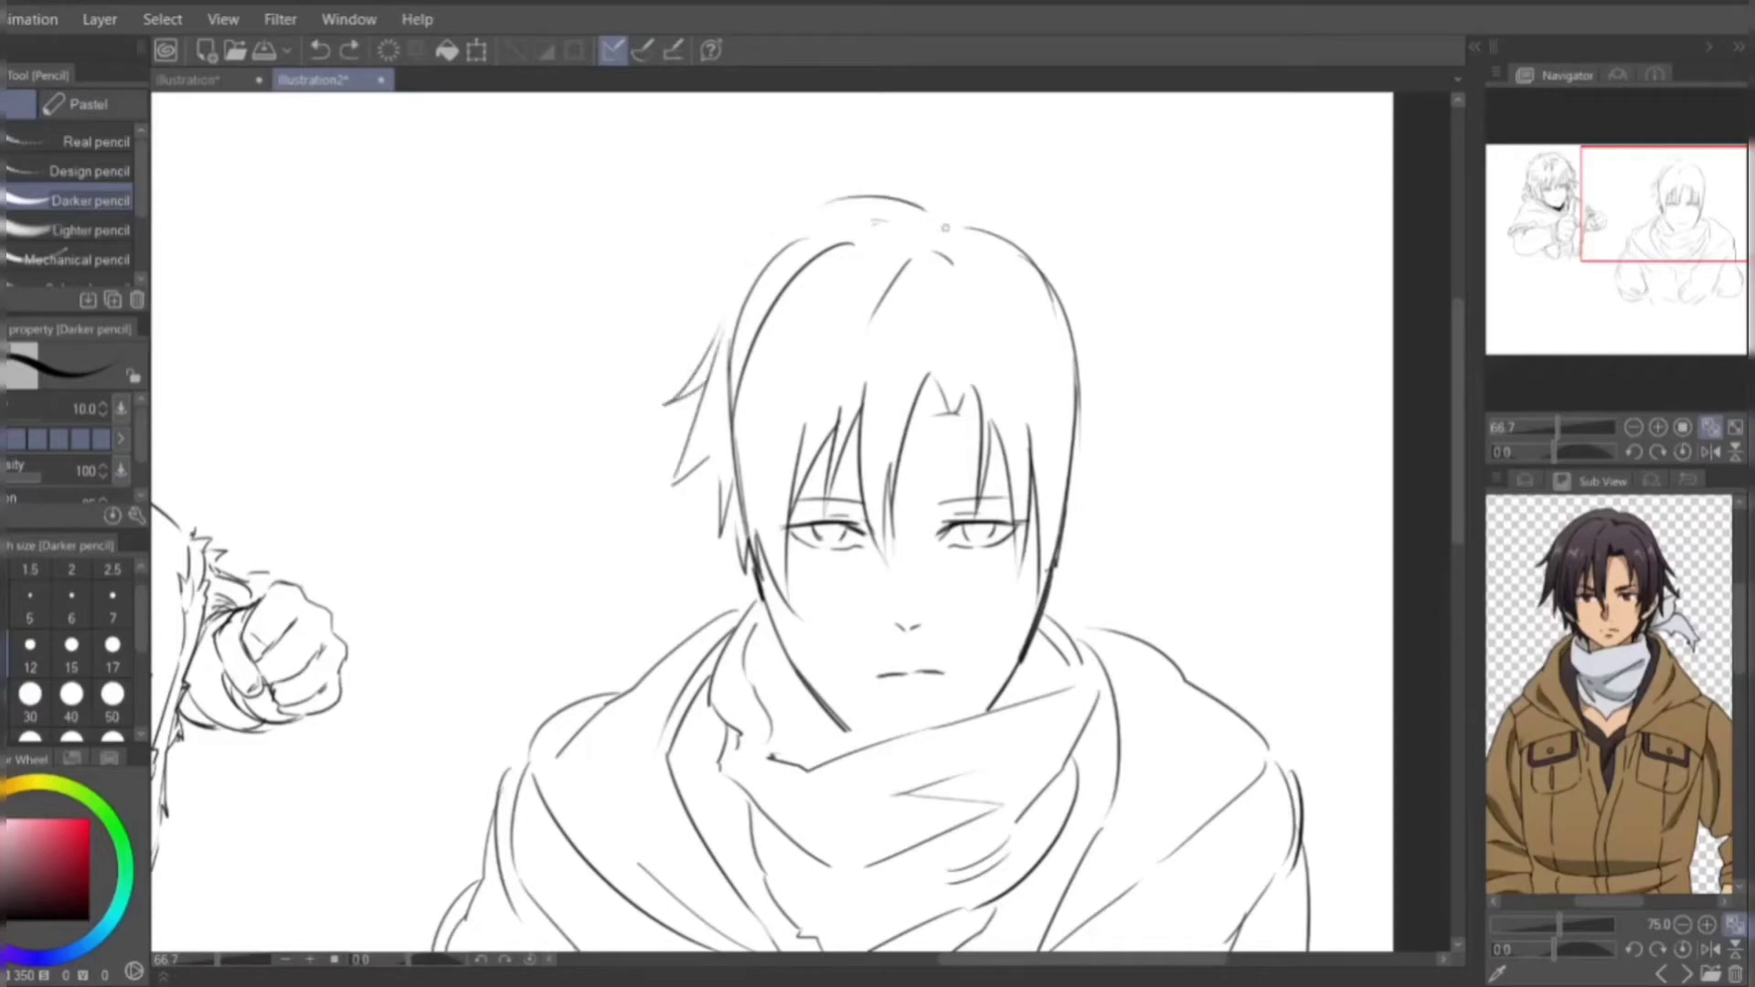
- Remove the bald skull outline and redraw the crown of the hair and the curved locks framing the forehead
key(p)
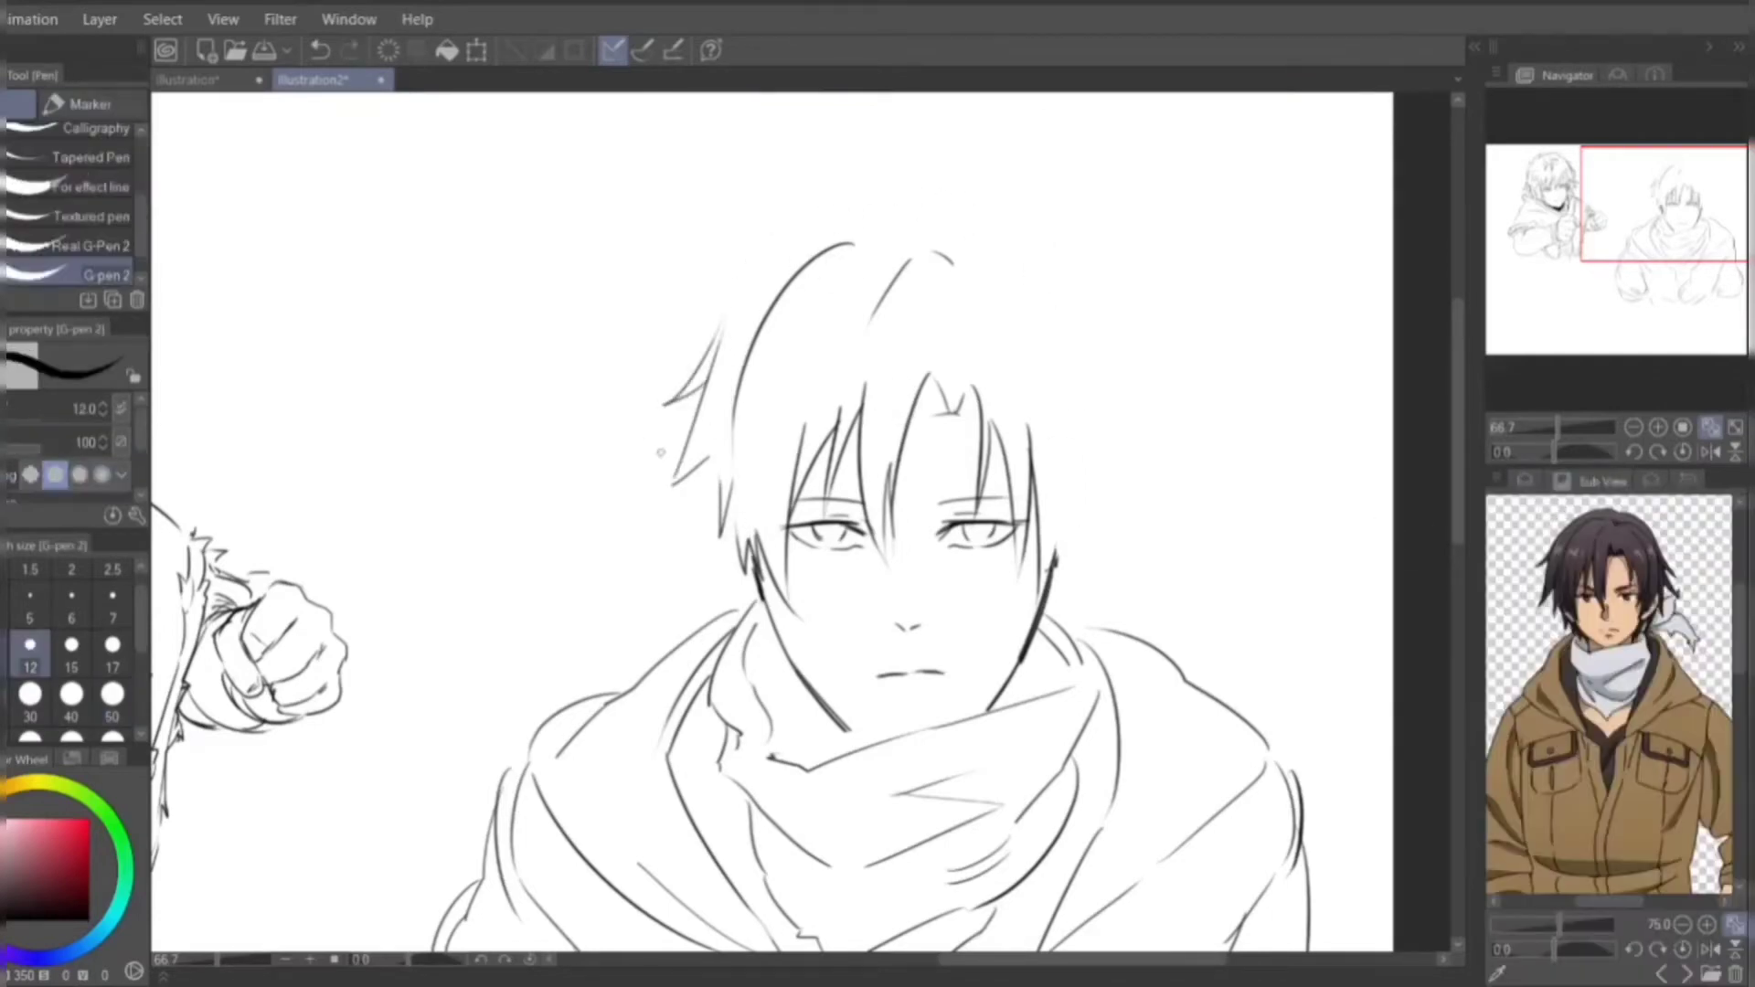
key(ctrl+z)
key(p)
drag(736, 429, 855, 268)
mouse_move(856, 328)
mouse_down()
mouse_move(930, 306)
mouse_move(1052, 381)
mouse_move(1063, 548)
mouse_up()
- Draw the layered spiky hair locks on the side of the head facing the blond warrior
mouse_move(788, 247)
mouse_down()
mouse_move(967, 234)
mouse_move(697, 365)
mouse_move(657, 428)
mouse_move(680, 478)
mouse_up()
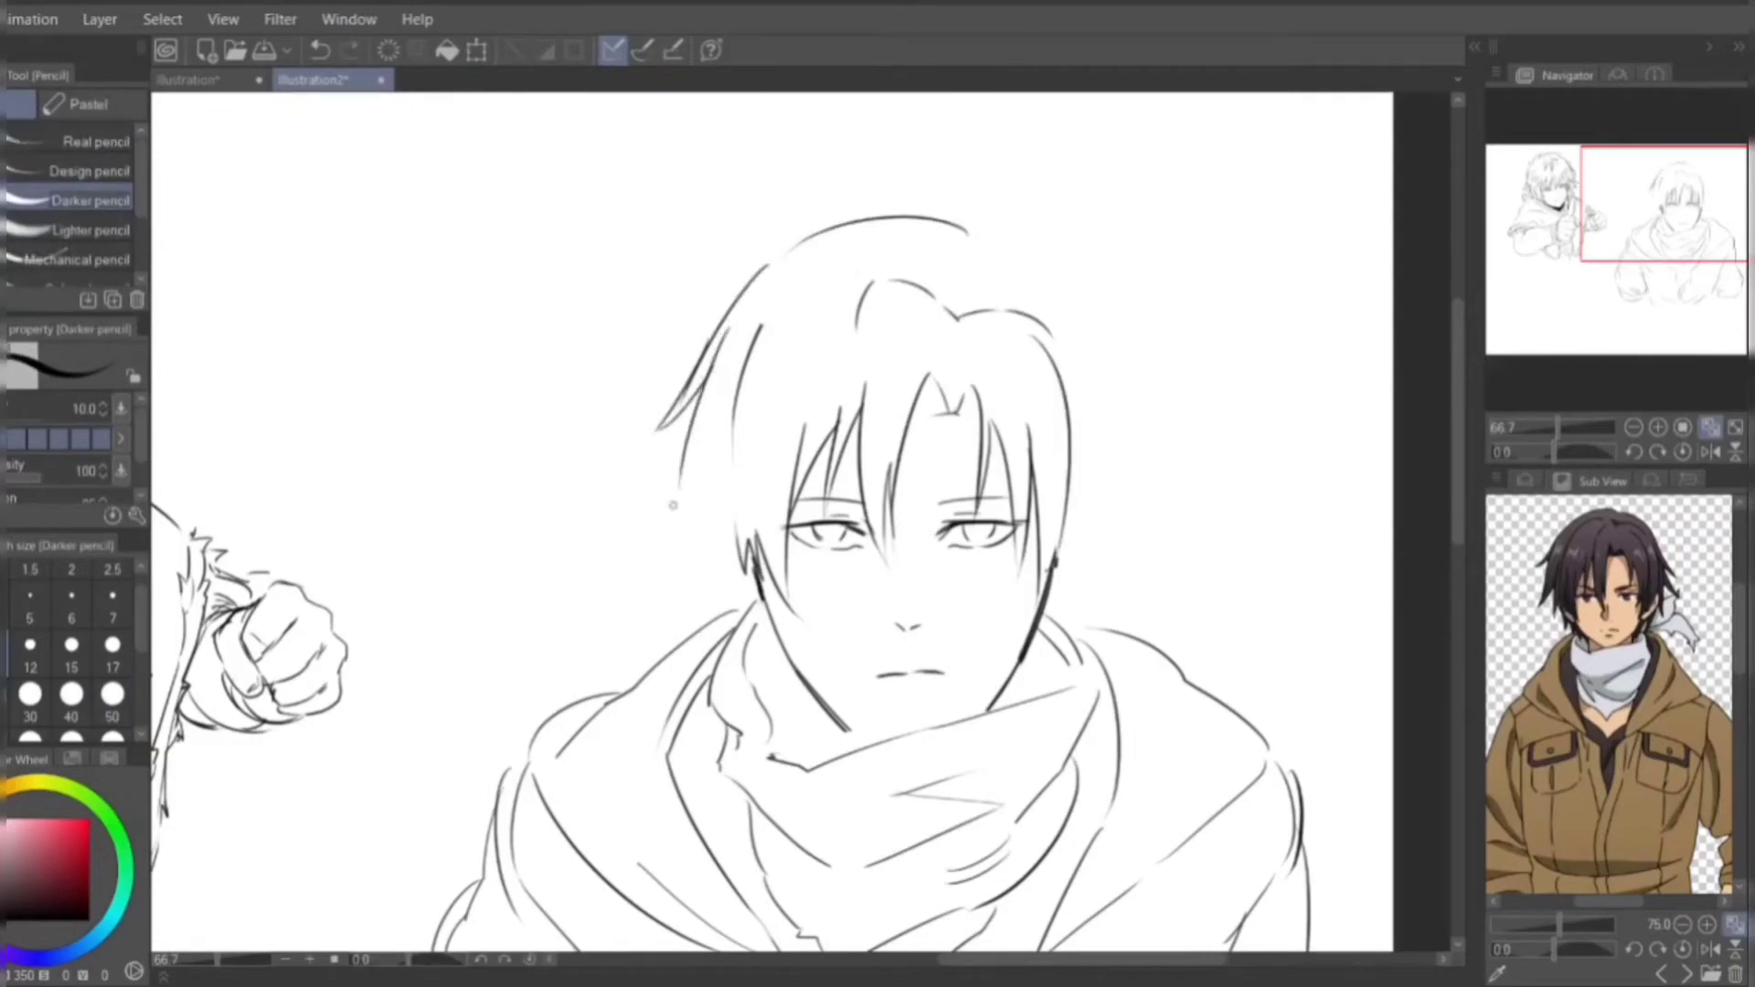
key(ctrl+z)
drag(722, 346, 656, 520)
drag(716, 444, 655, 544)
drag(736, 476, 711, 567)
drag(739, 322, 695, 435)
drag(720, 364, 679, 416)
key(ctrl+z)
- Draw the outer contour and spiky locks on the far side of the hair, and add both ears
drag(980, 239, 1138, 443)
drag(1081, 356, 1150, 483)
key(ctrl+z)
drag(1083, 539, 1042, 626)
drag(722, 553, 759, 622)
drag(1088, 460, 1101, 567)
key(ctrl+z)
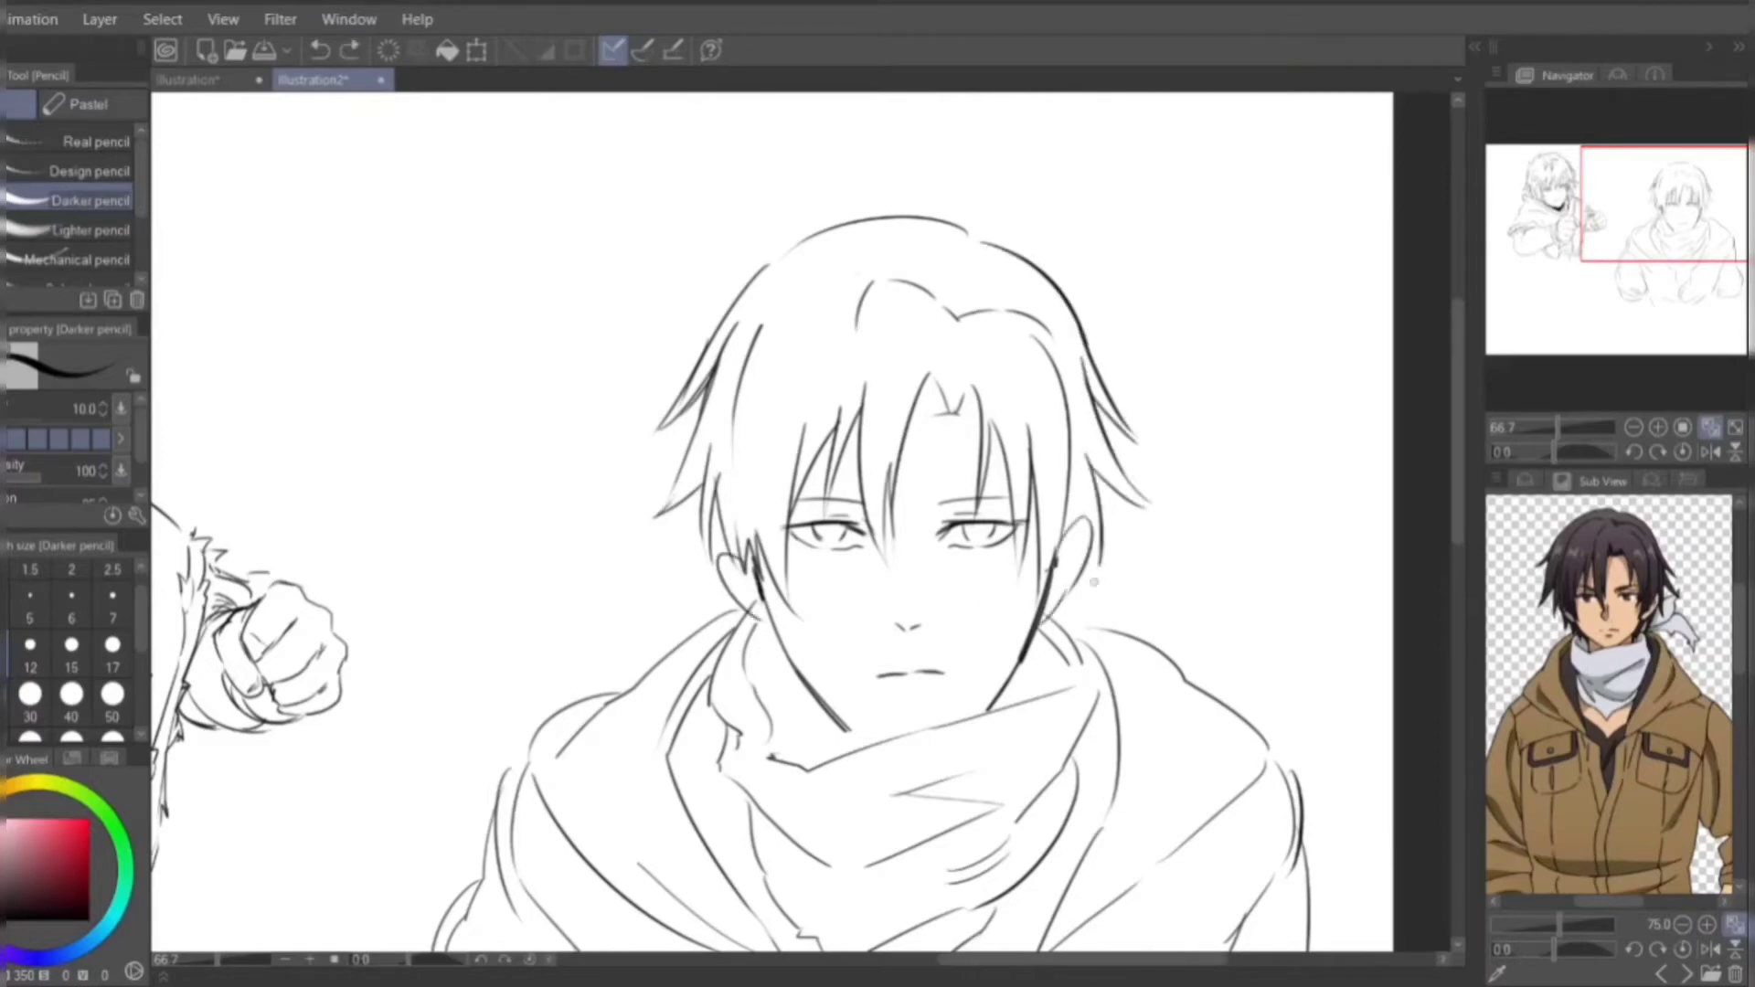
- Clean up and redraw the jaw line below the ear on Layer 2, and add the short hair tuft behind the ear
key(F7)
key(e)
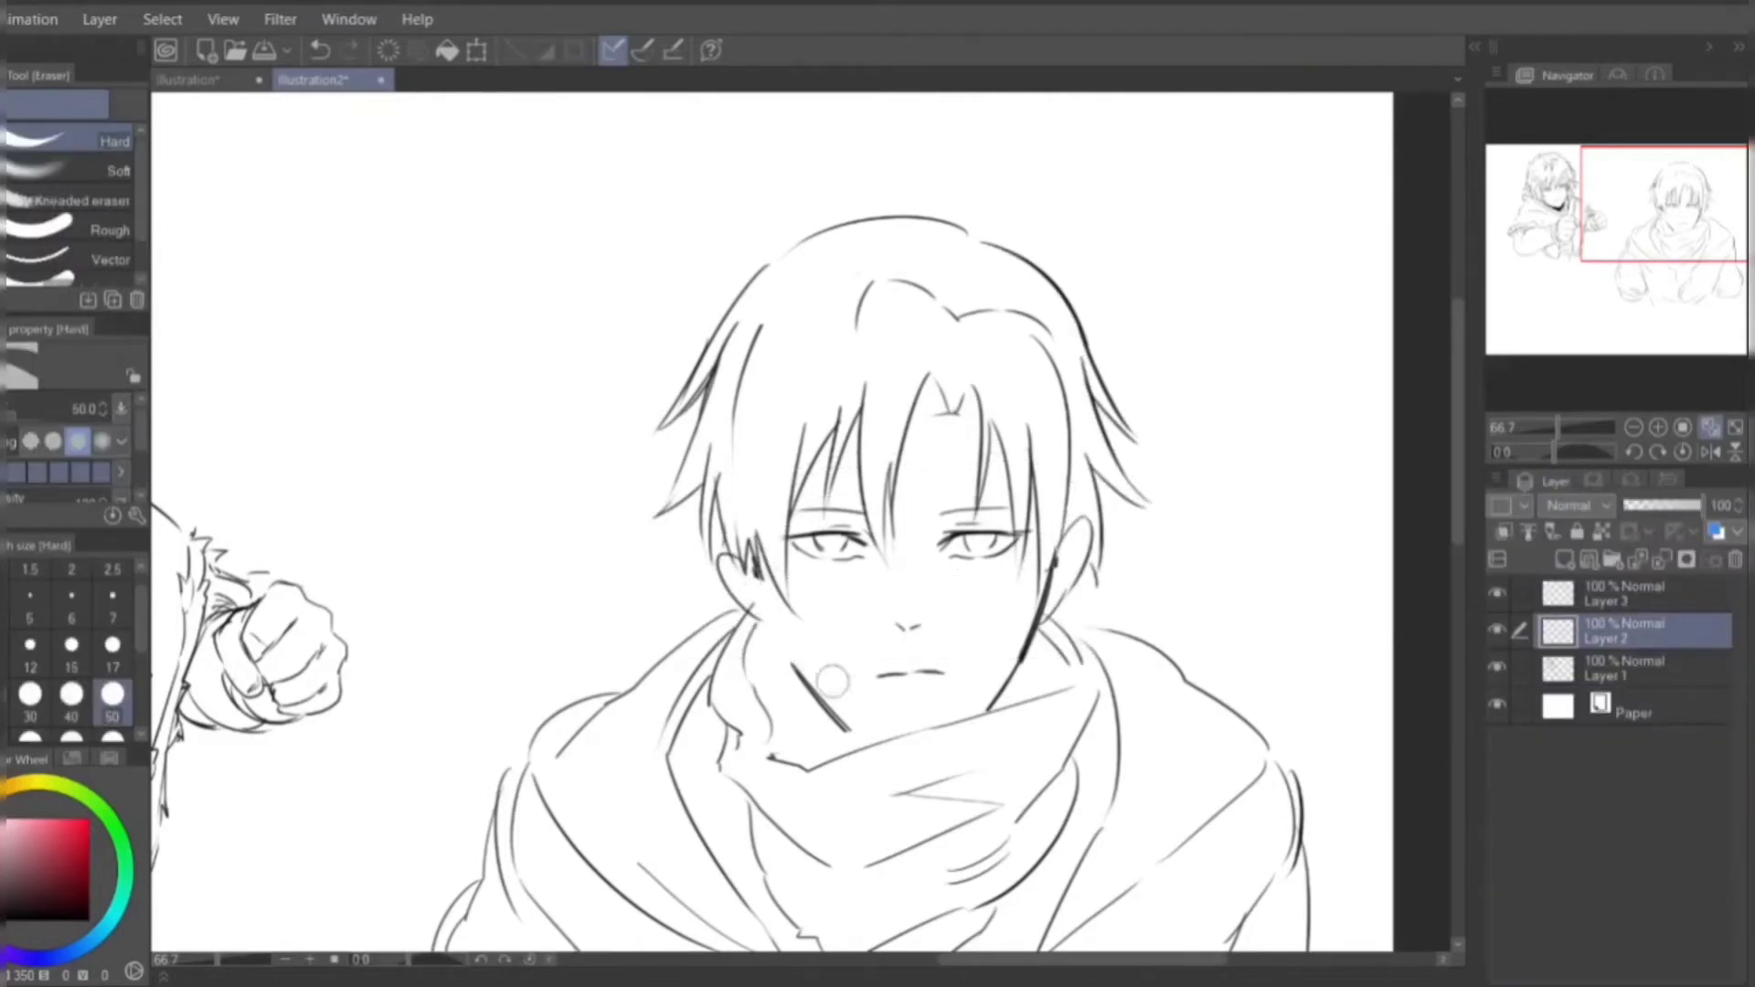
key(p)
key(ctrl+z)
key(F7)
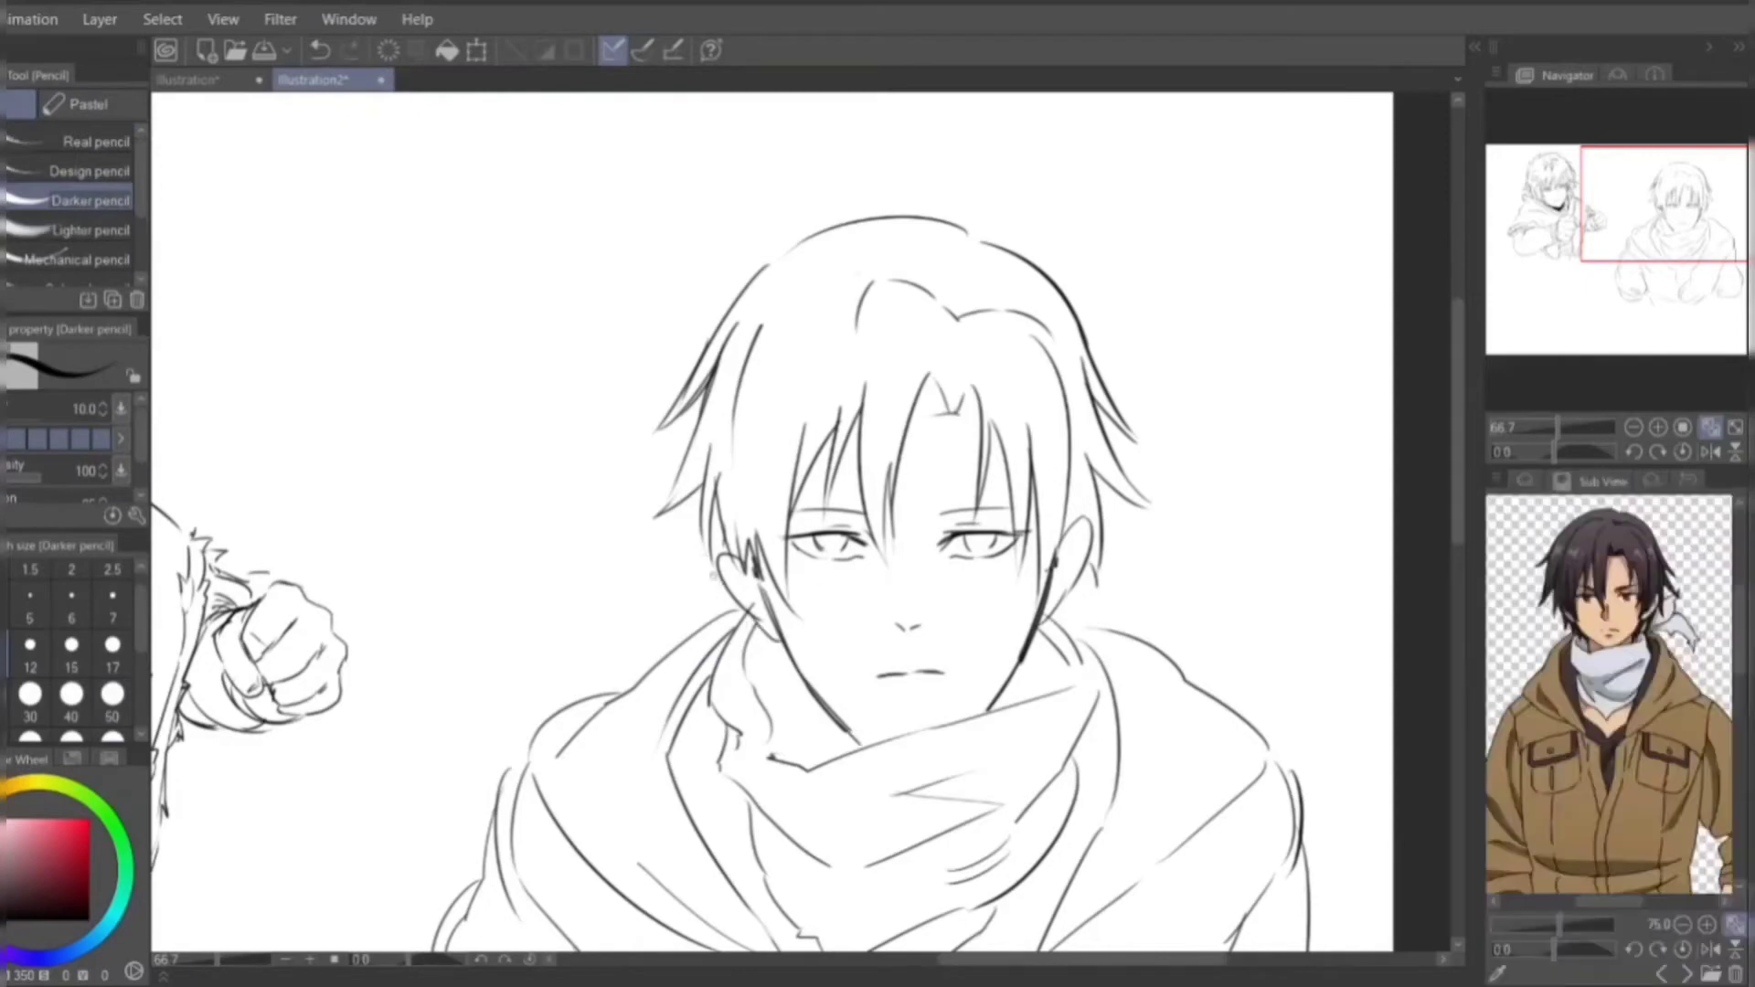
drag(721, 561, 697, 609)
drag(778, 669, 795, 735)
- Erase the hair parting above the forehead and redraw it with a small curl at the crown
scroll(772, 521, down, 2)
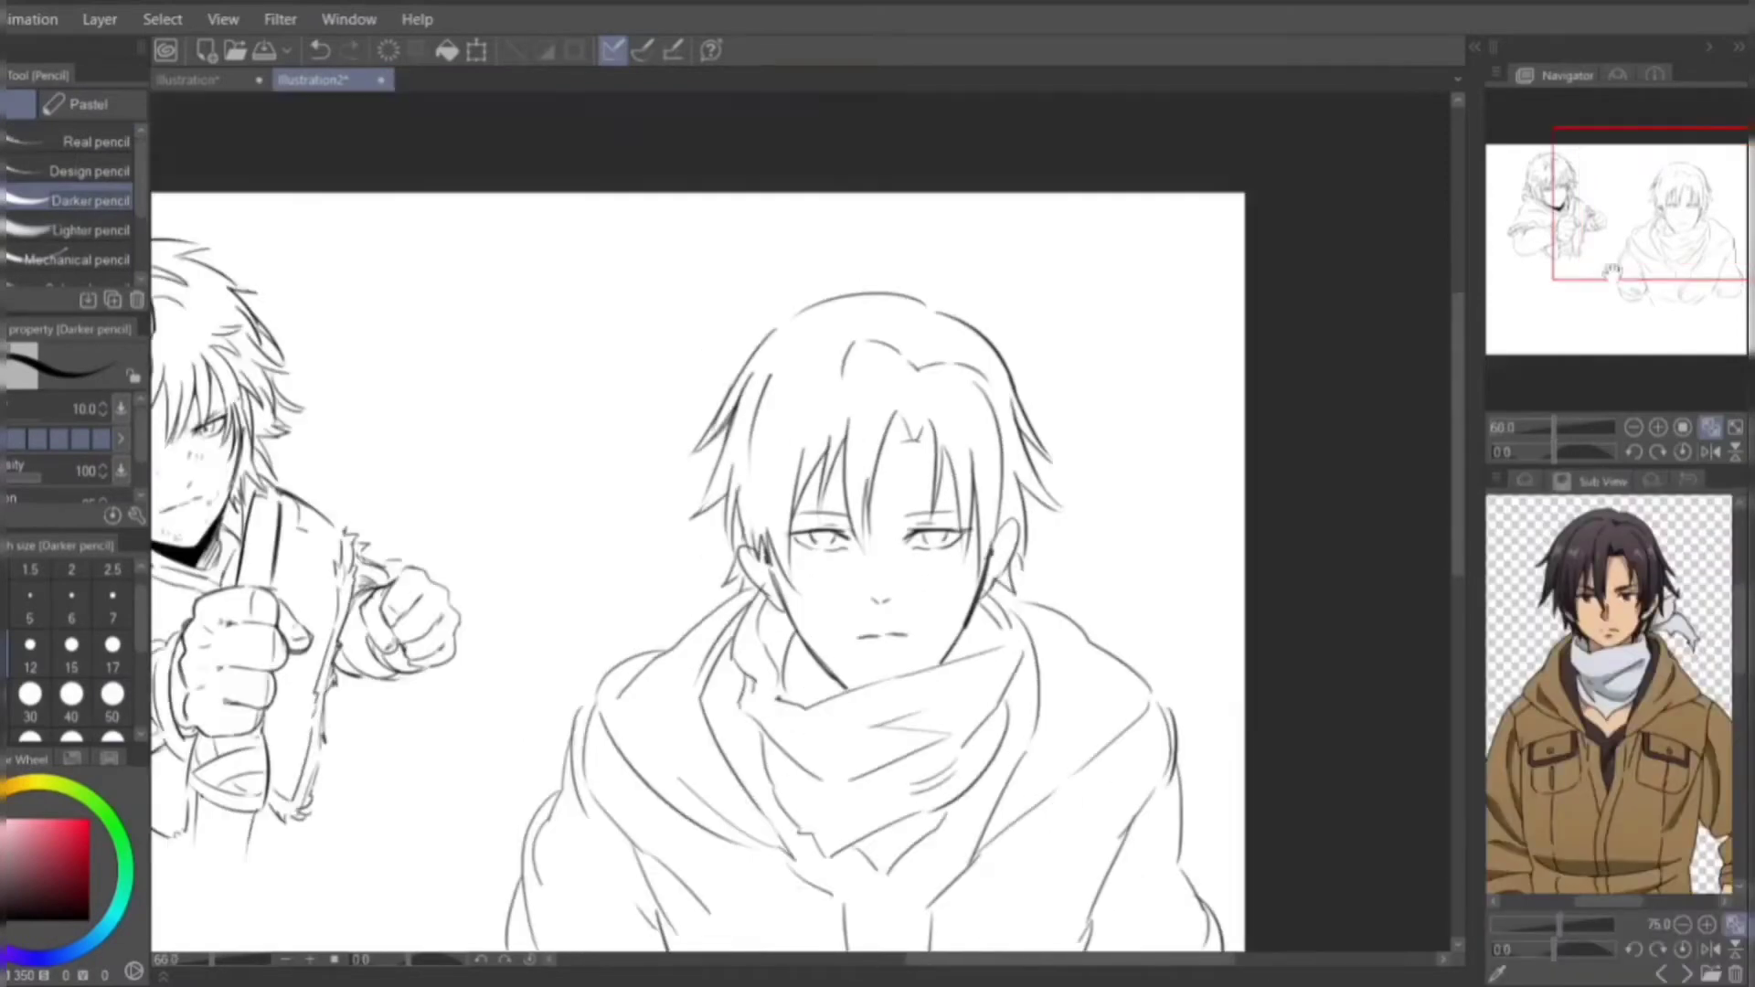
scroll(773, 521, up, 2)
key(e)
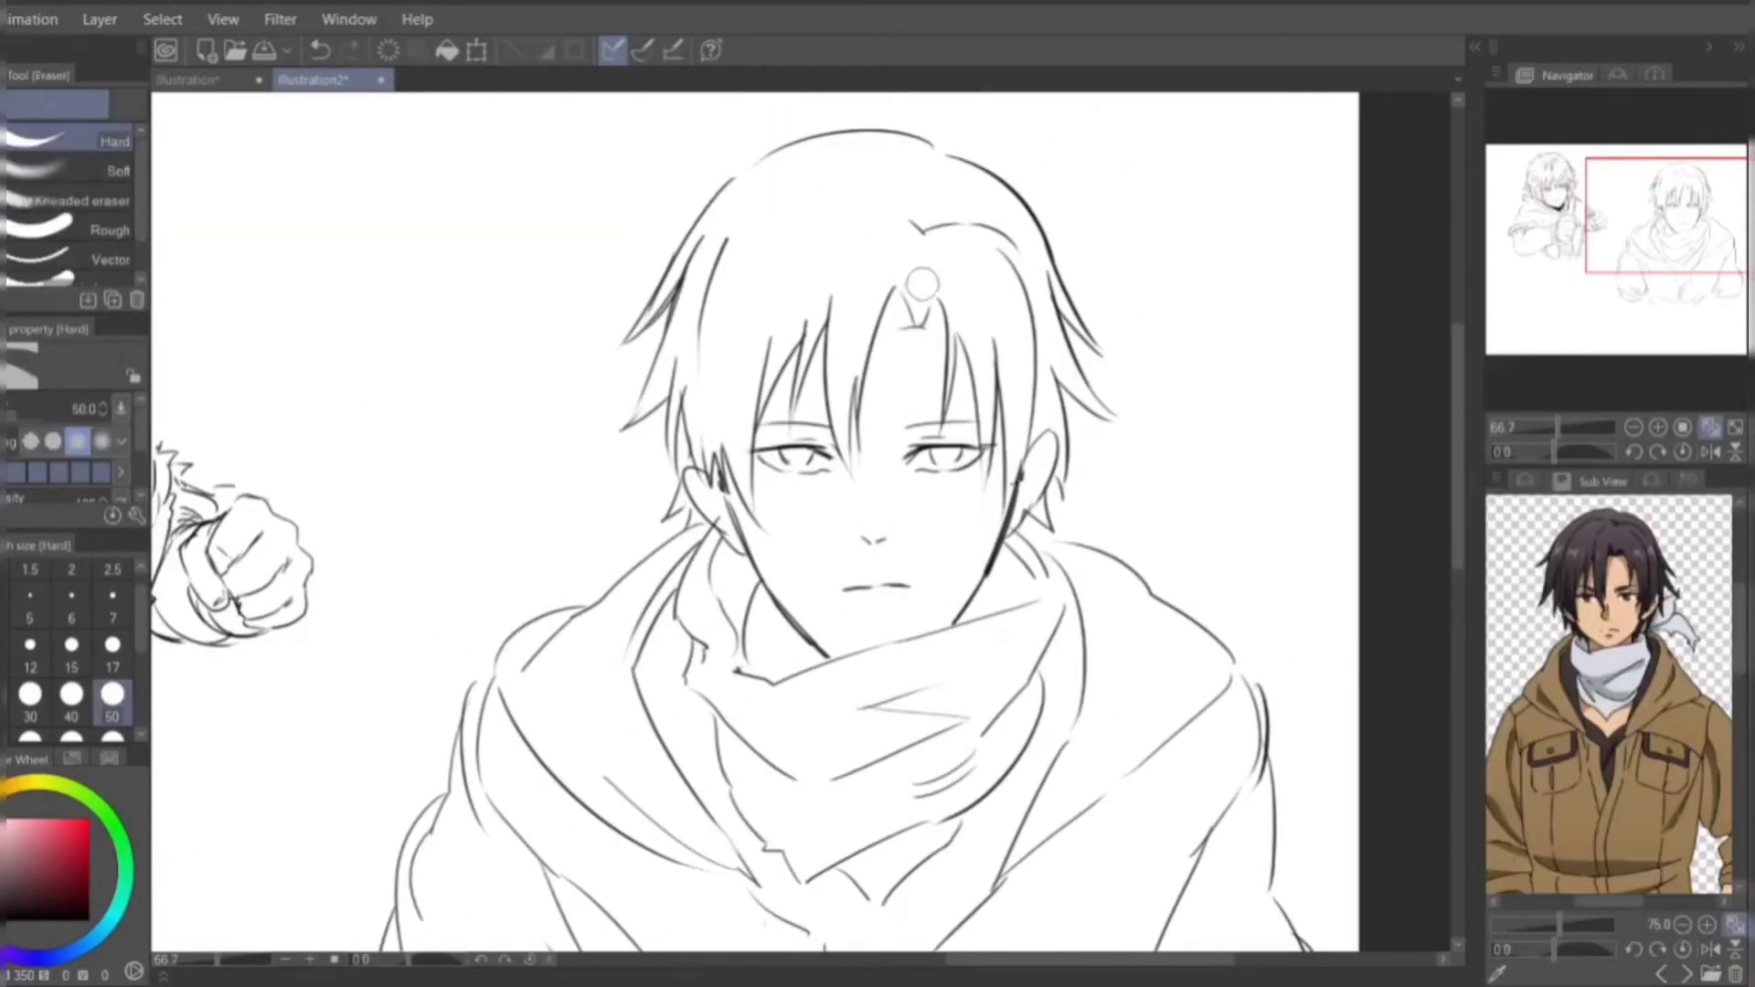
key(p)
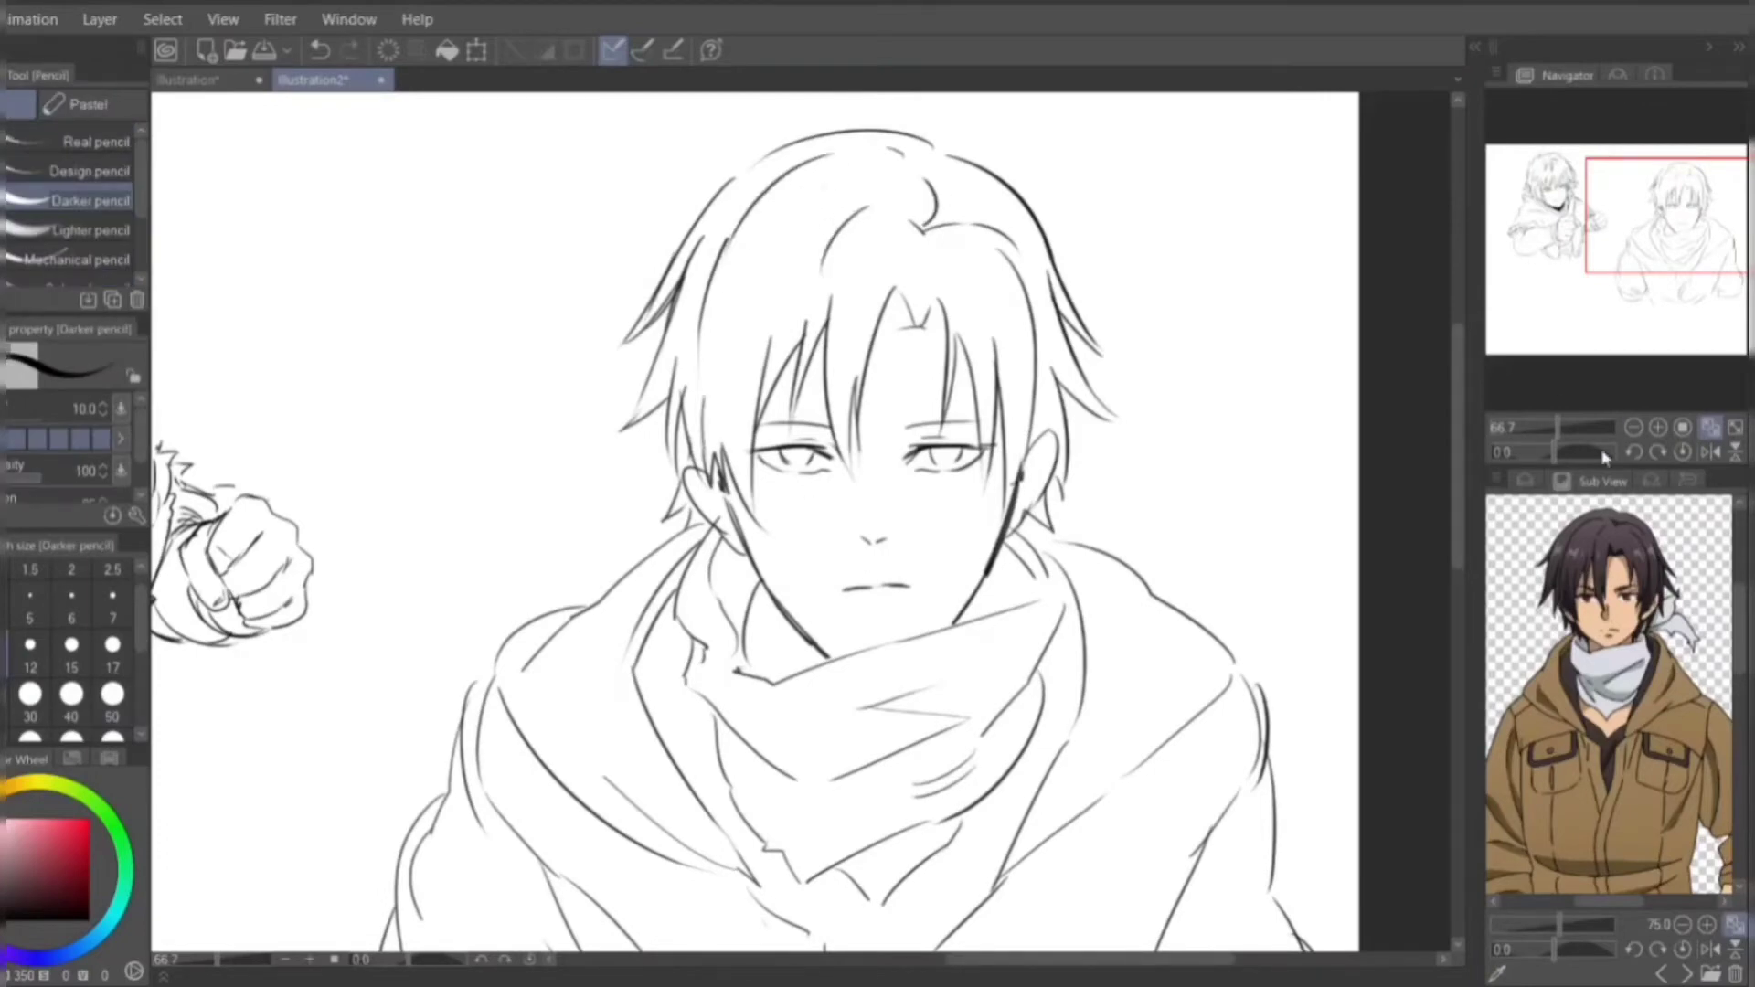
click(1633, 426)
- Add pupils, heavier lashes and lid creases to both eyes on Layer 2, refining them in the mirrored view
key(F7)
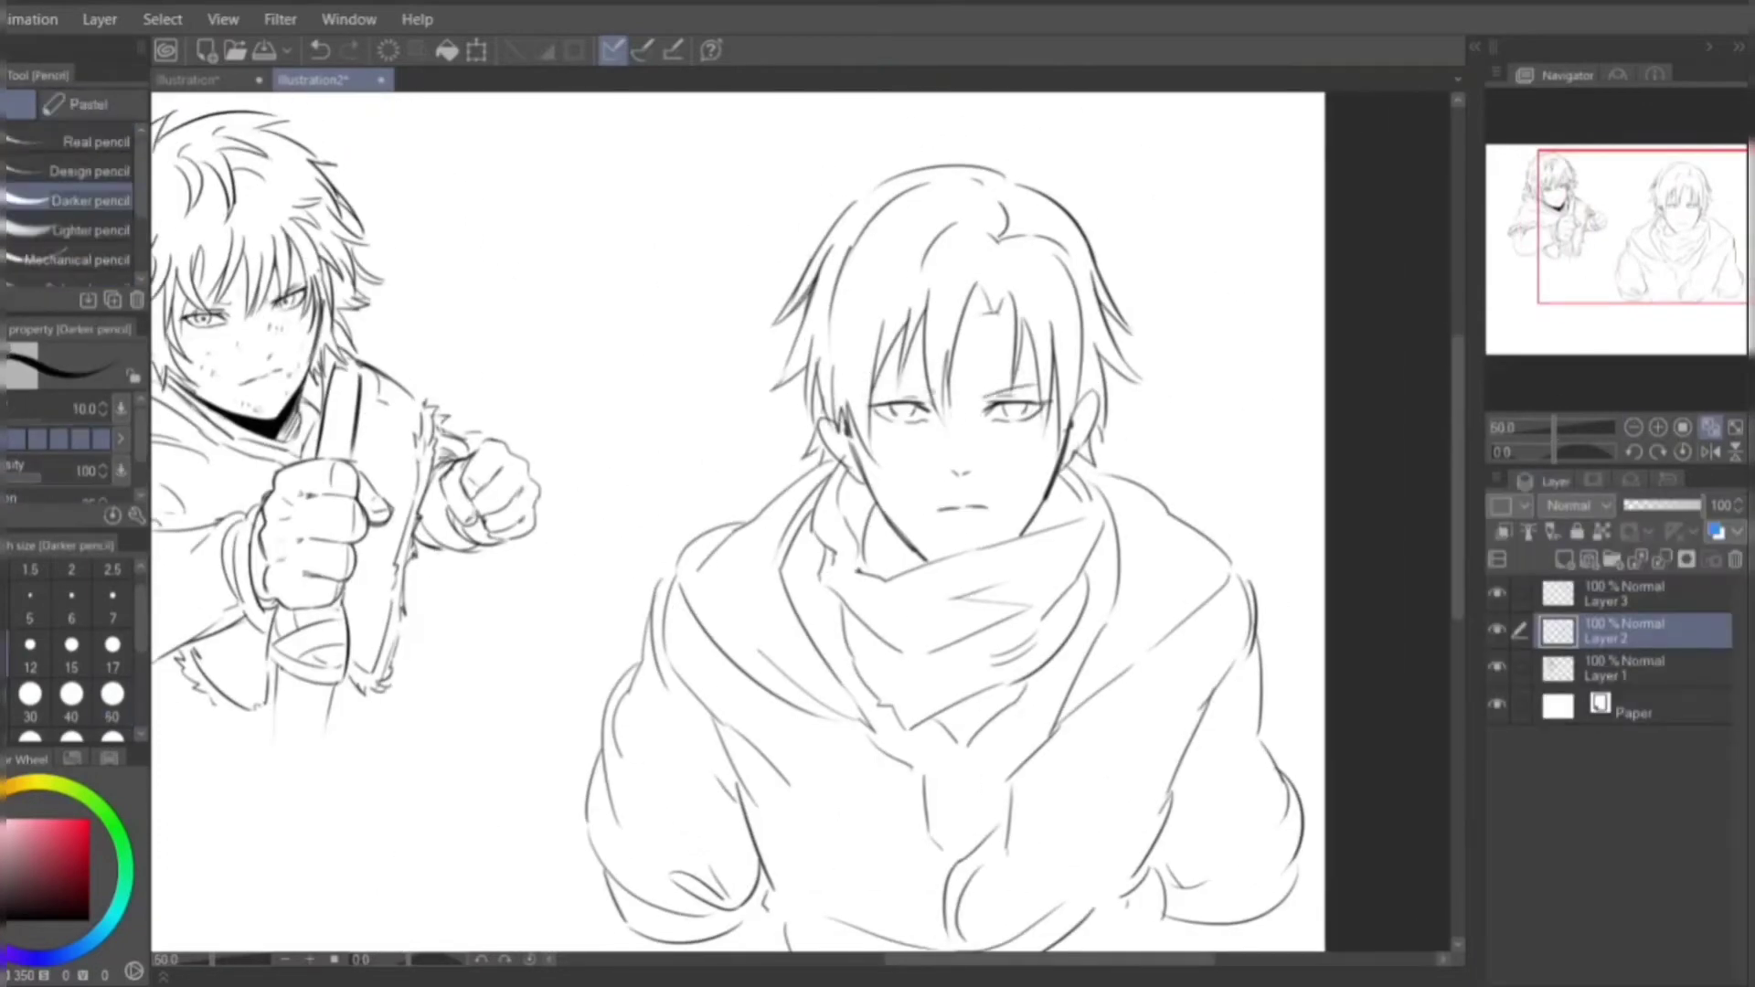
key(ctrl+alt+0)
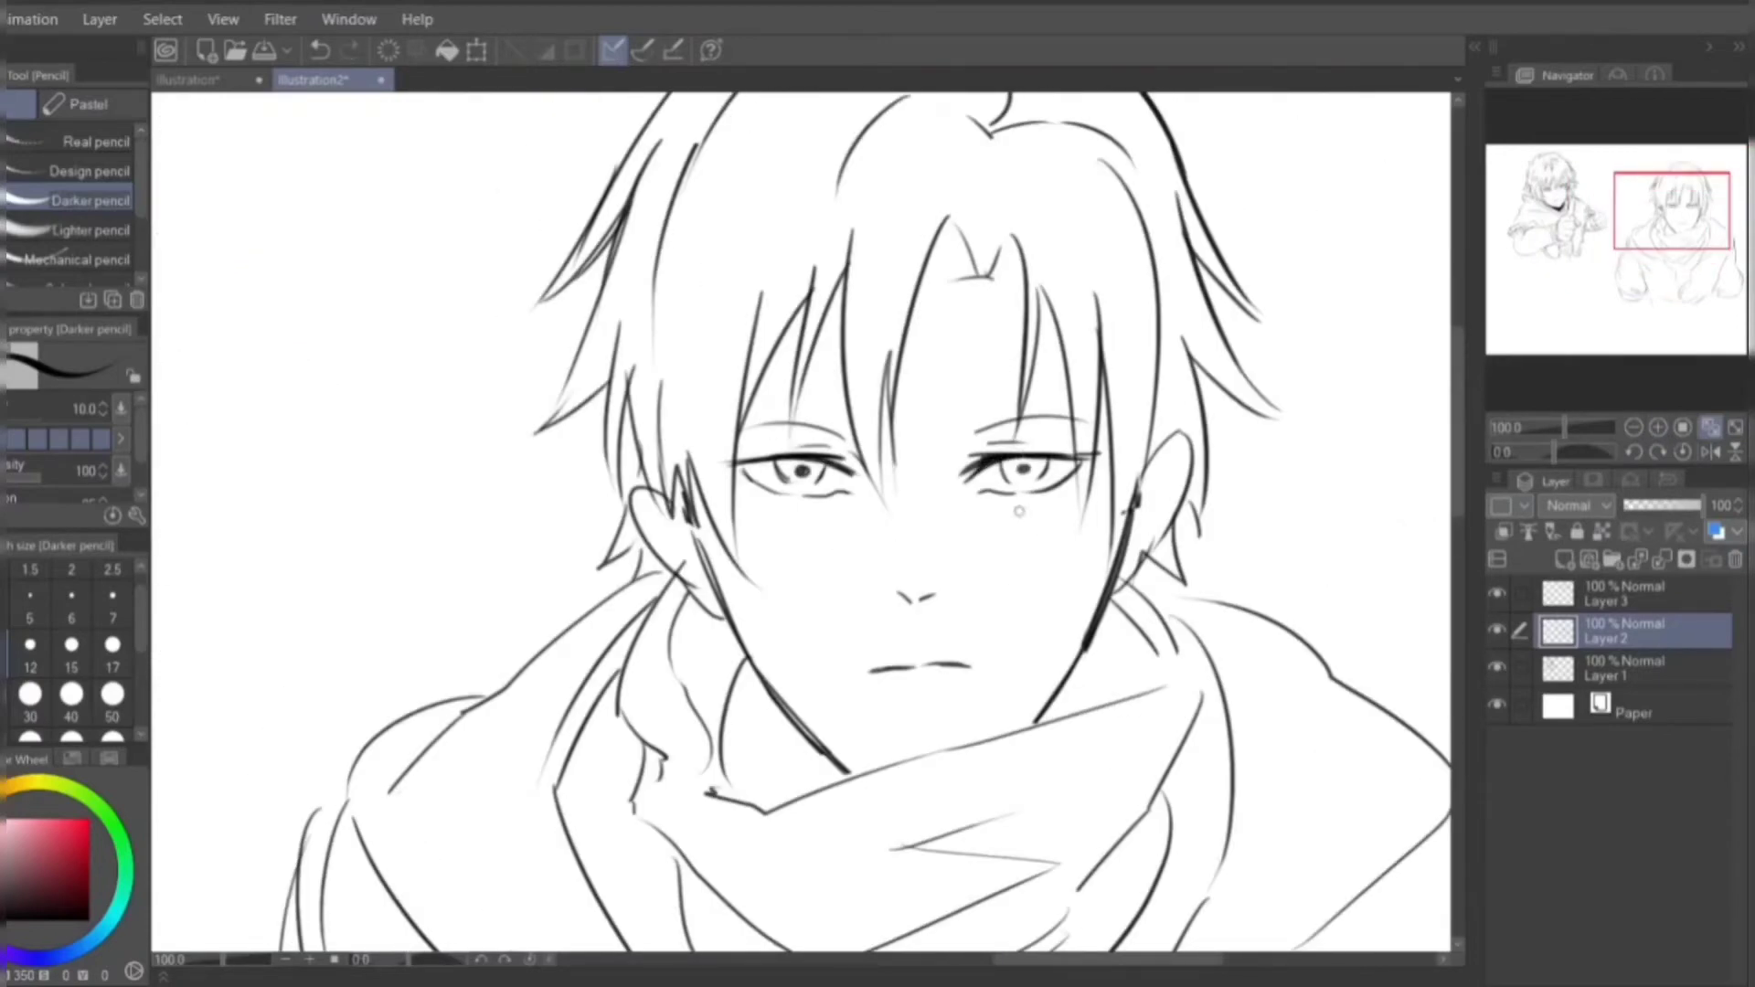
key(ctrl+z)
key(ctrl+minus)
key(ctrl+alt+0)
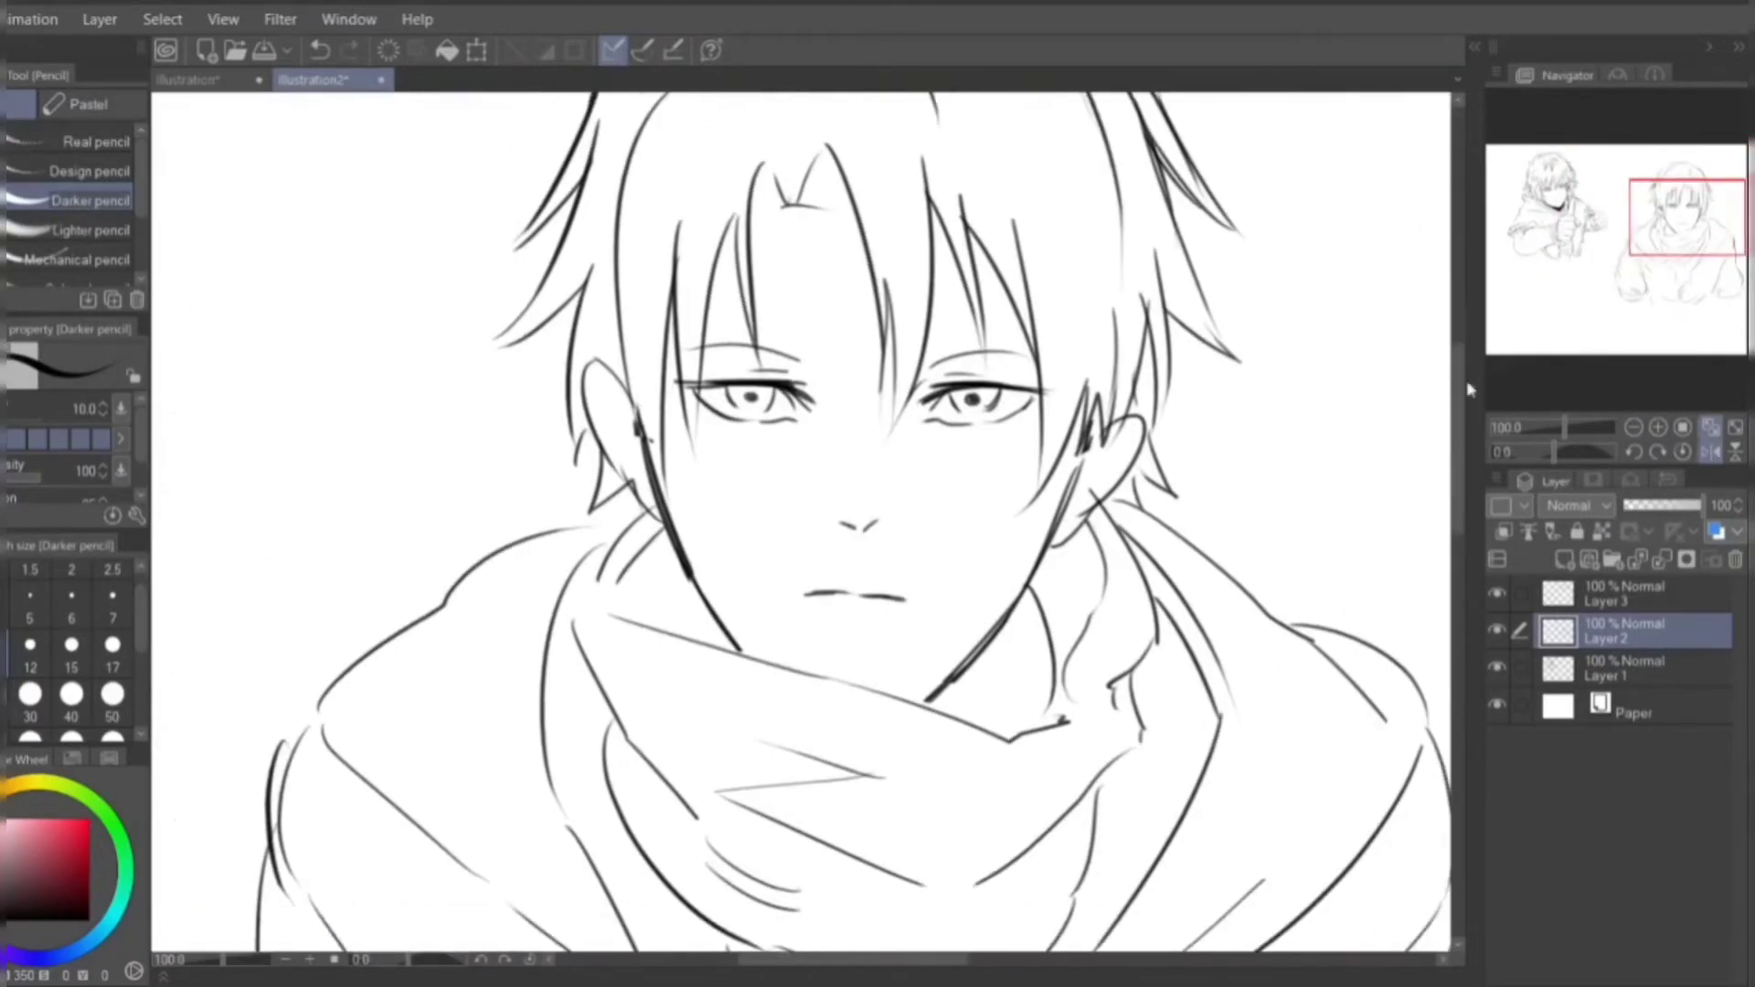
key(e)
key(p)
mouse_move(735, 374)
mouse_down()
mouse_move(782, 402)
mouse_move(788, 388)
mouse_up()
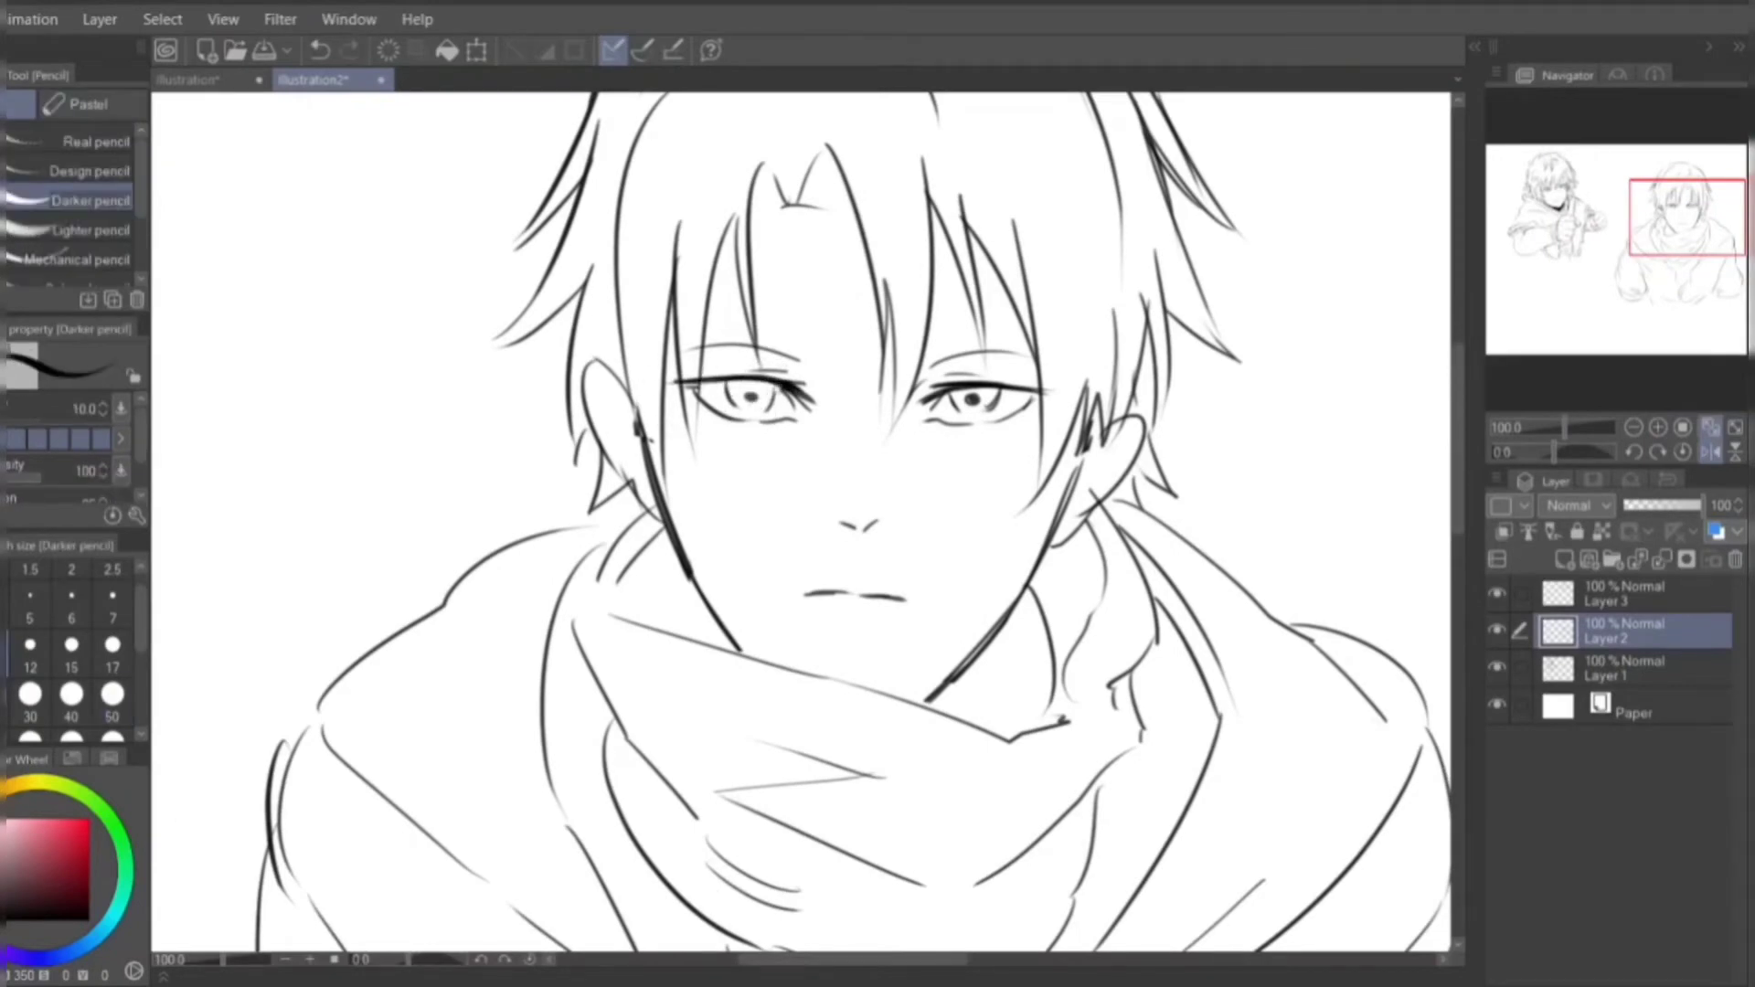
key(p)
mouse_move(744, 391)
mouse_down()
mouse_move(755, 400)
mouse_move(667, 429)
mouse_up()
- Try to duplicate the finished eye and move the copy to the other side of the face
key(m)
key(ctrl+c)
key(ctrl+v)
key(ctrl+t)
drag(808, 434, 1022, 437)
key(Escape)
key(ctrl+z)
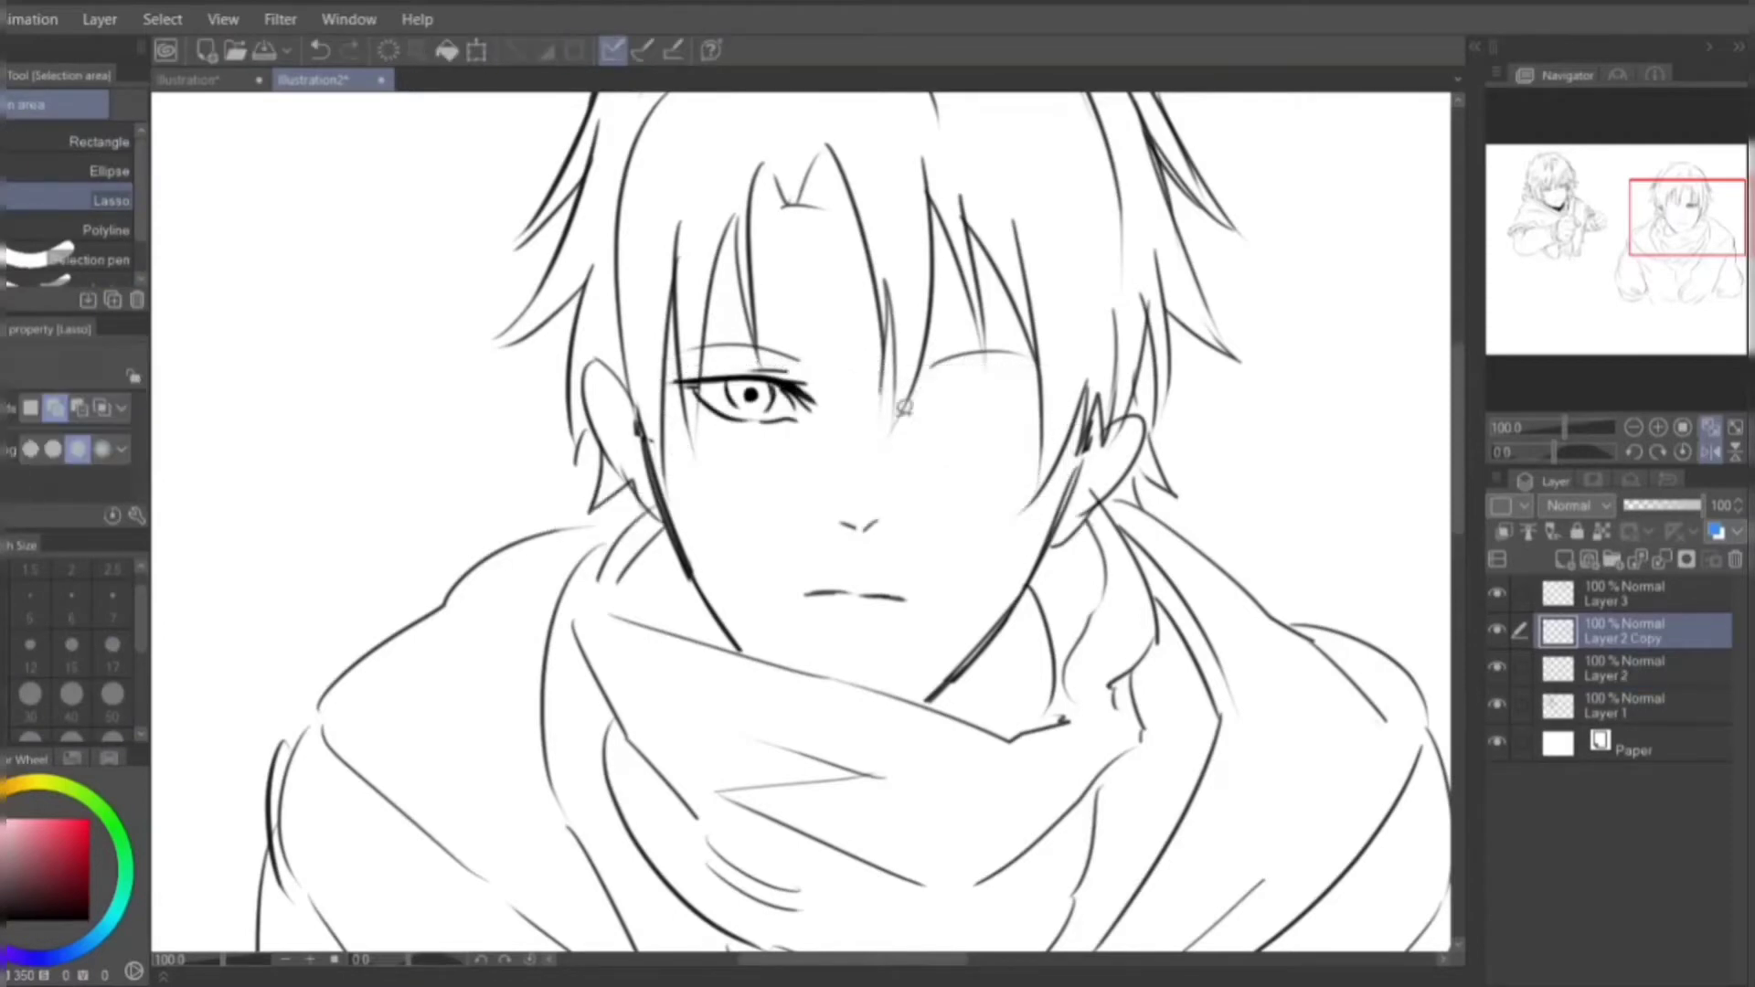
- Clean up the lash corners, hide the hair on Layer 3 and redraw the missing eye's upper lid
key(e)
key(p)
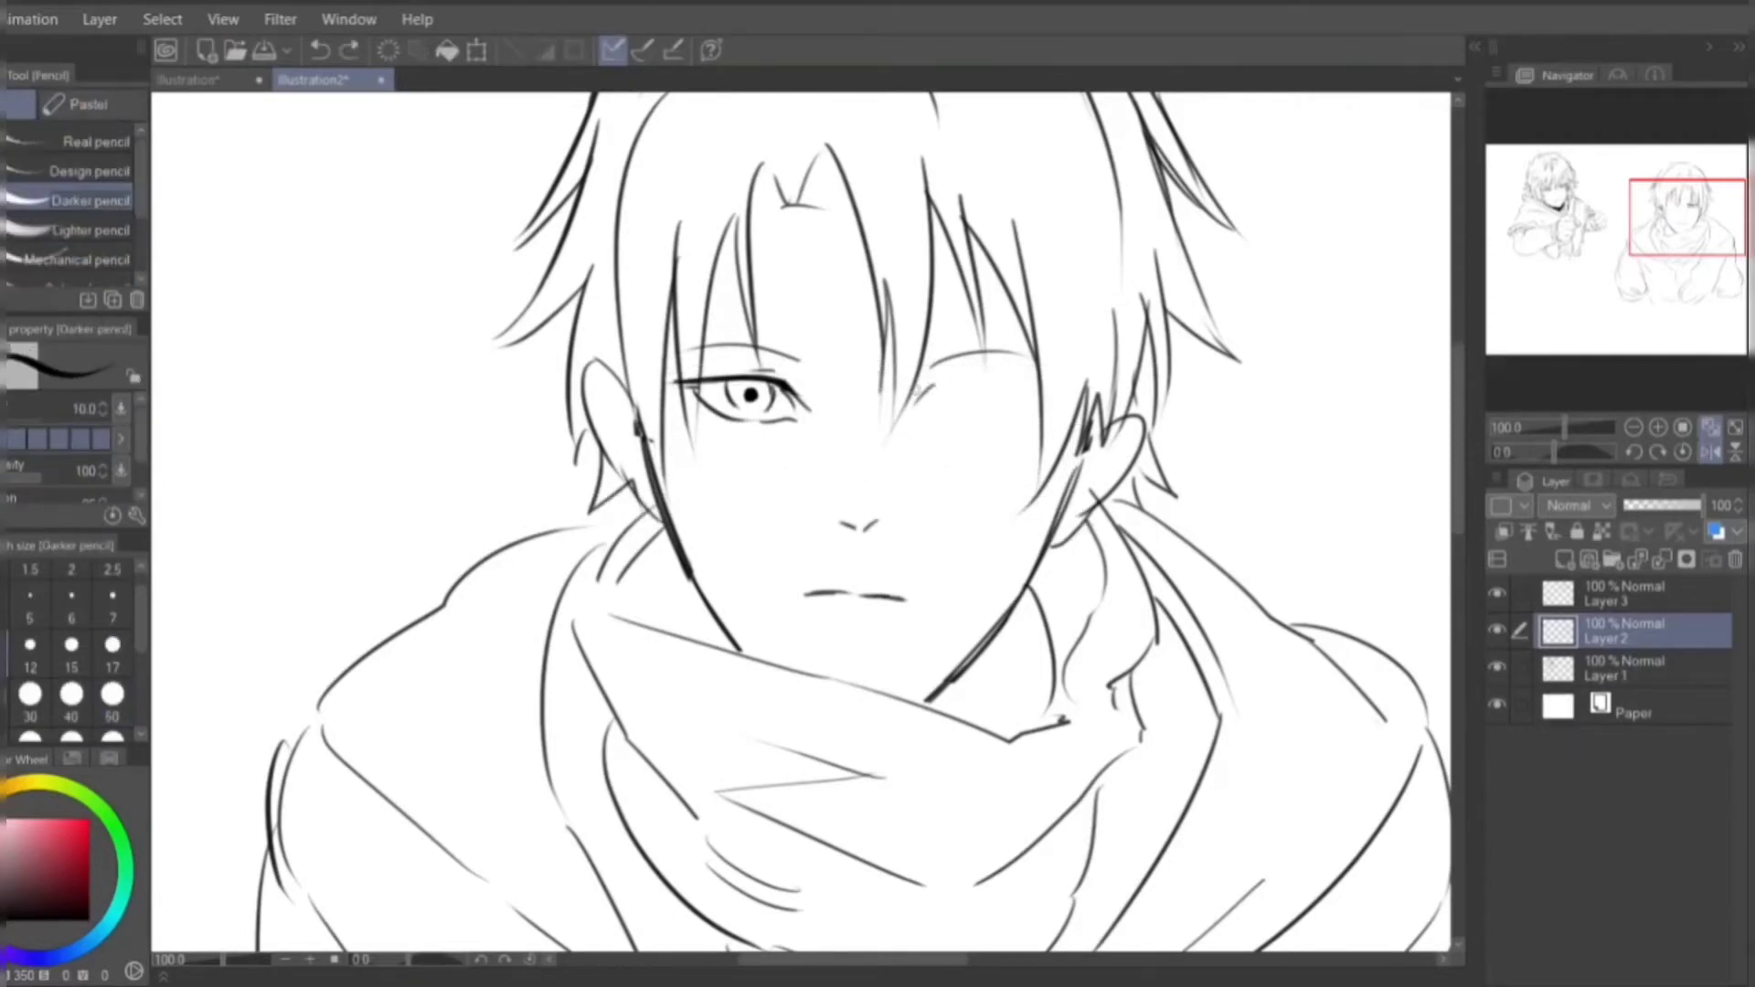
click(1497, 594)
drag(914, 403, 1051, 395)
- Select the new upper lid and shift it slightly higher below the eyebrow
key(m)
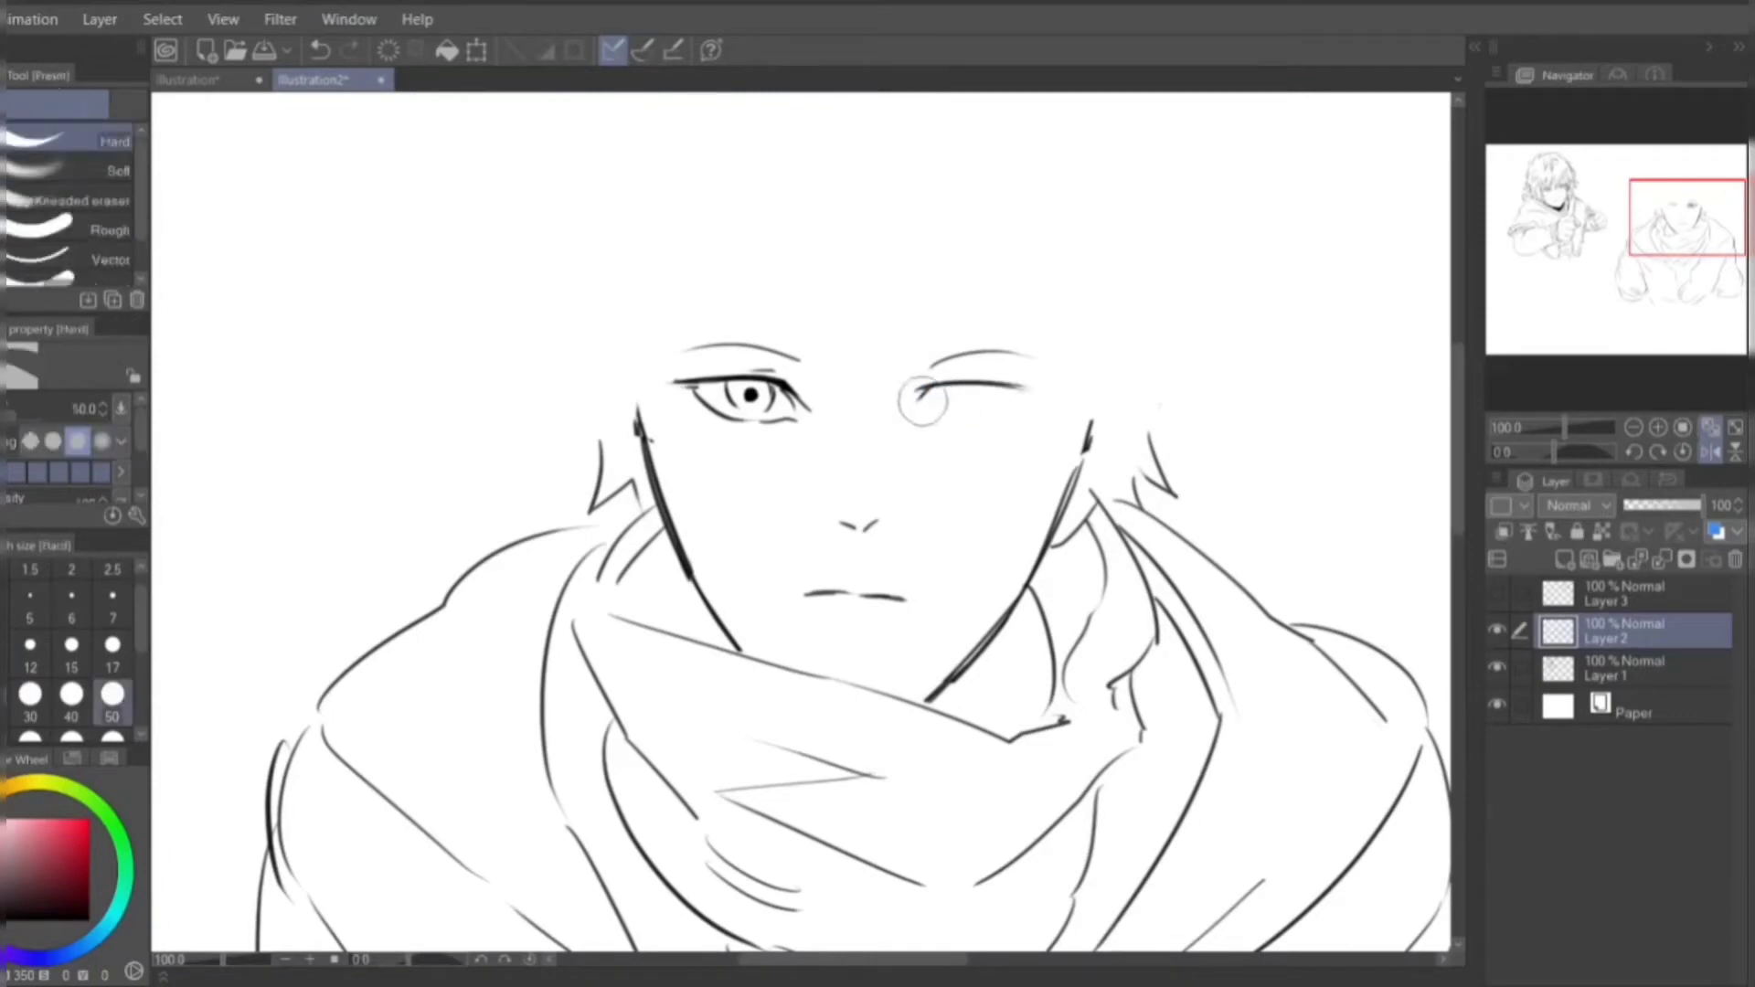
drag(914, 370, 909, 430)
key(ctrl+t)
key(Return)
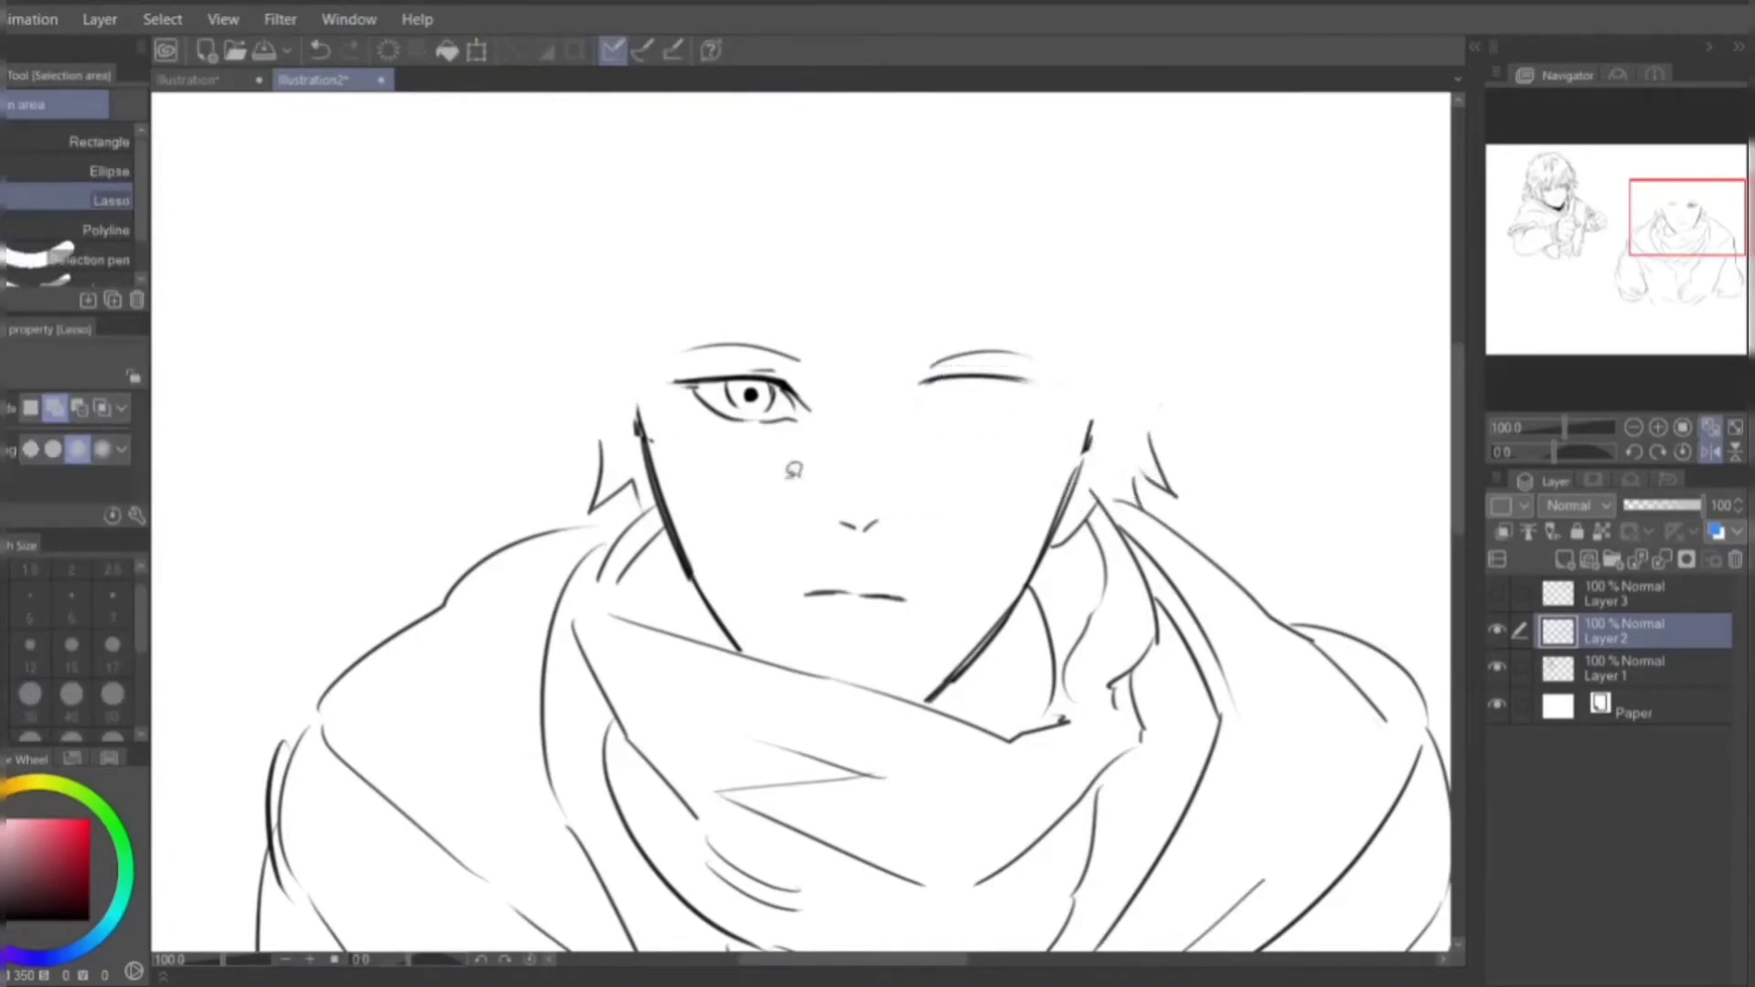
- Complete the new eye with a lower lid, iris and pupil, and rework the other eye to match, checking both mirrored
key(p)
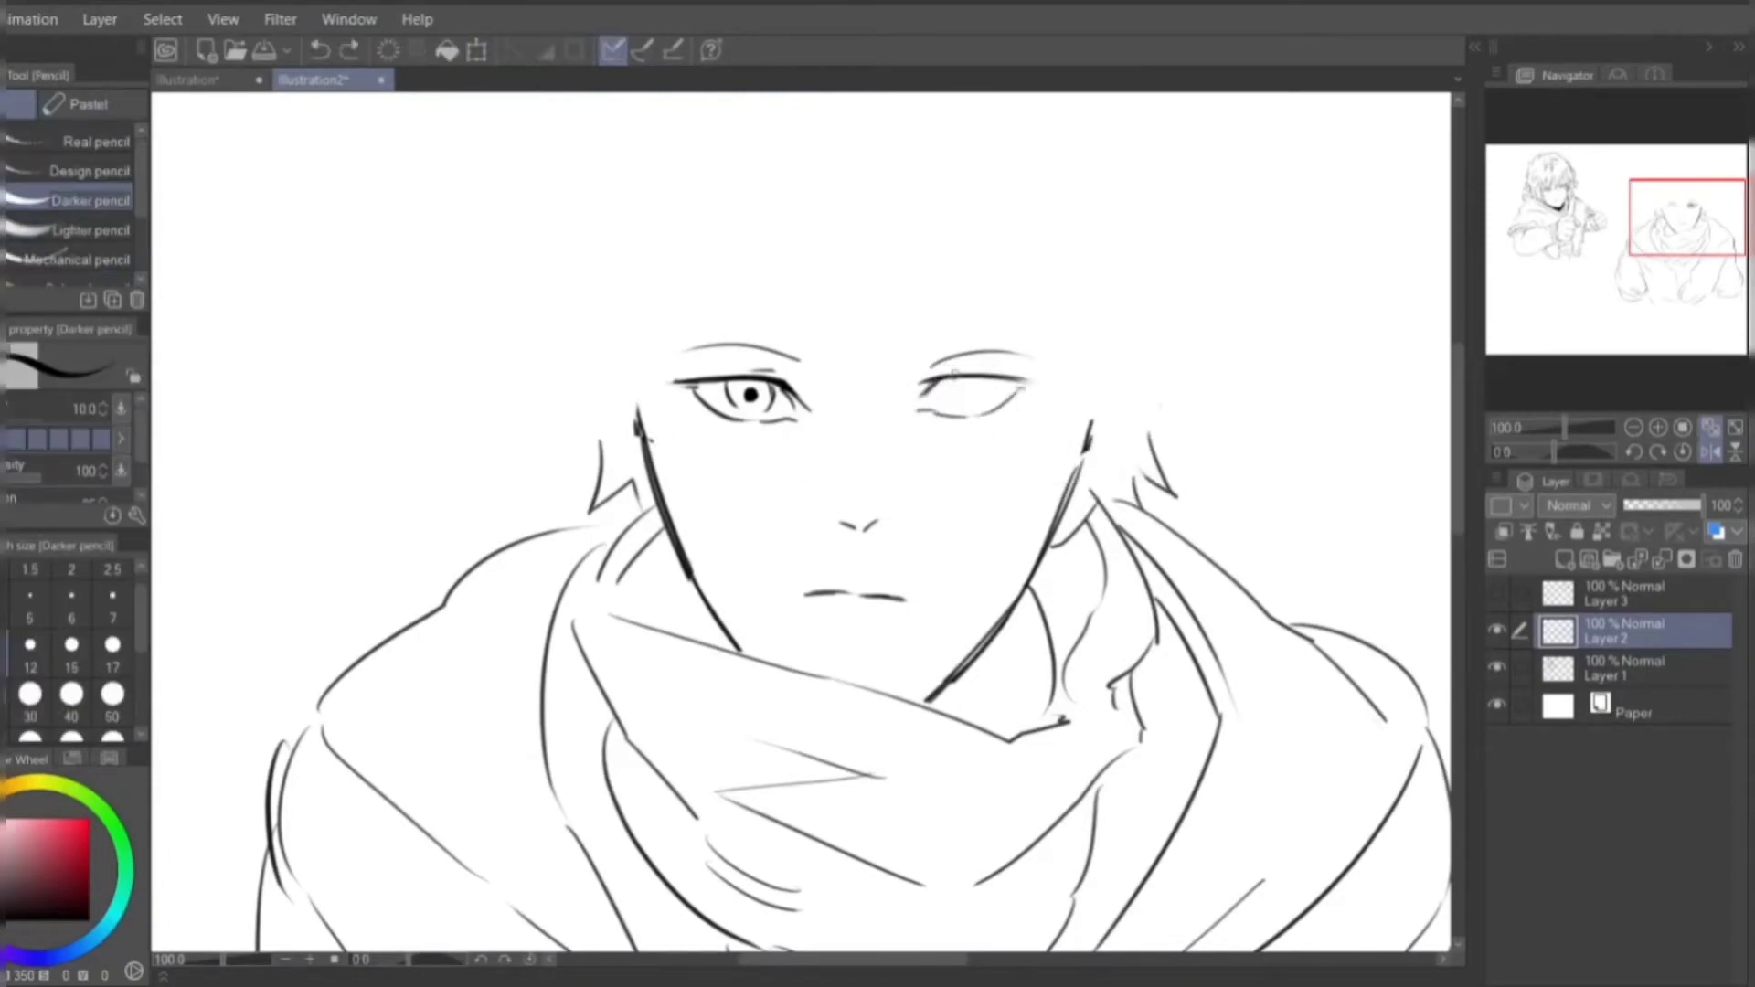
key(h)
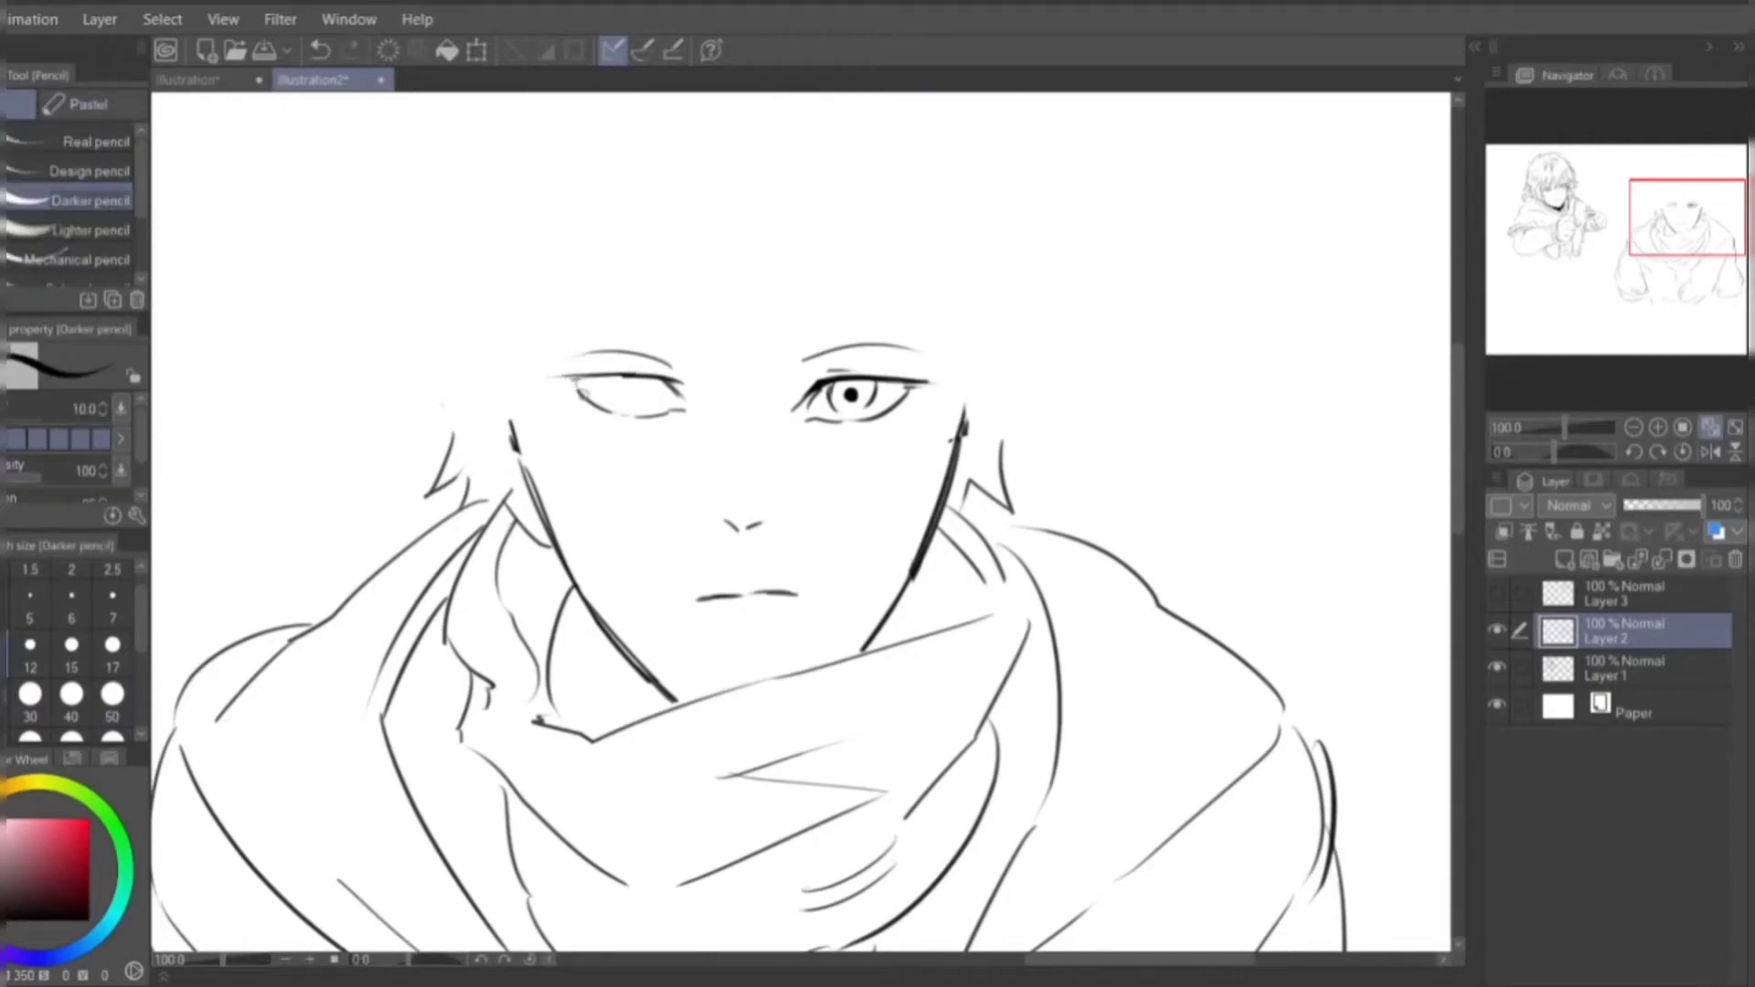
key(ctrl+z)
key(ctrl+y)
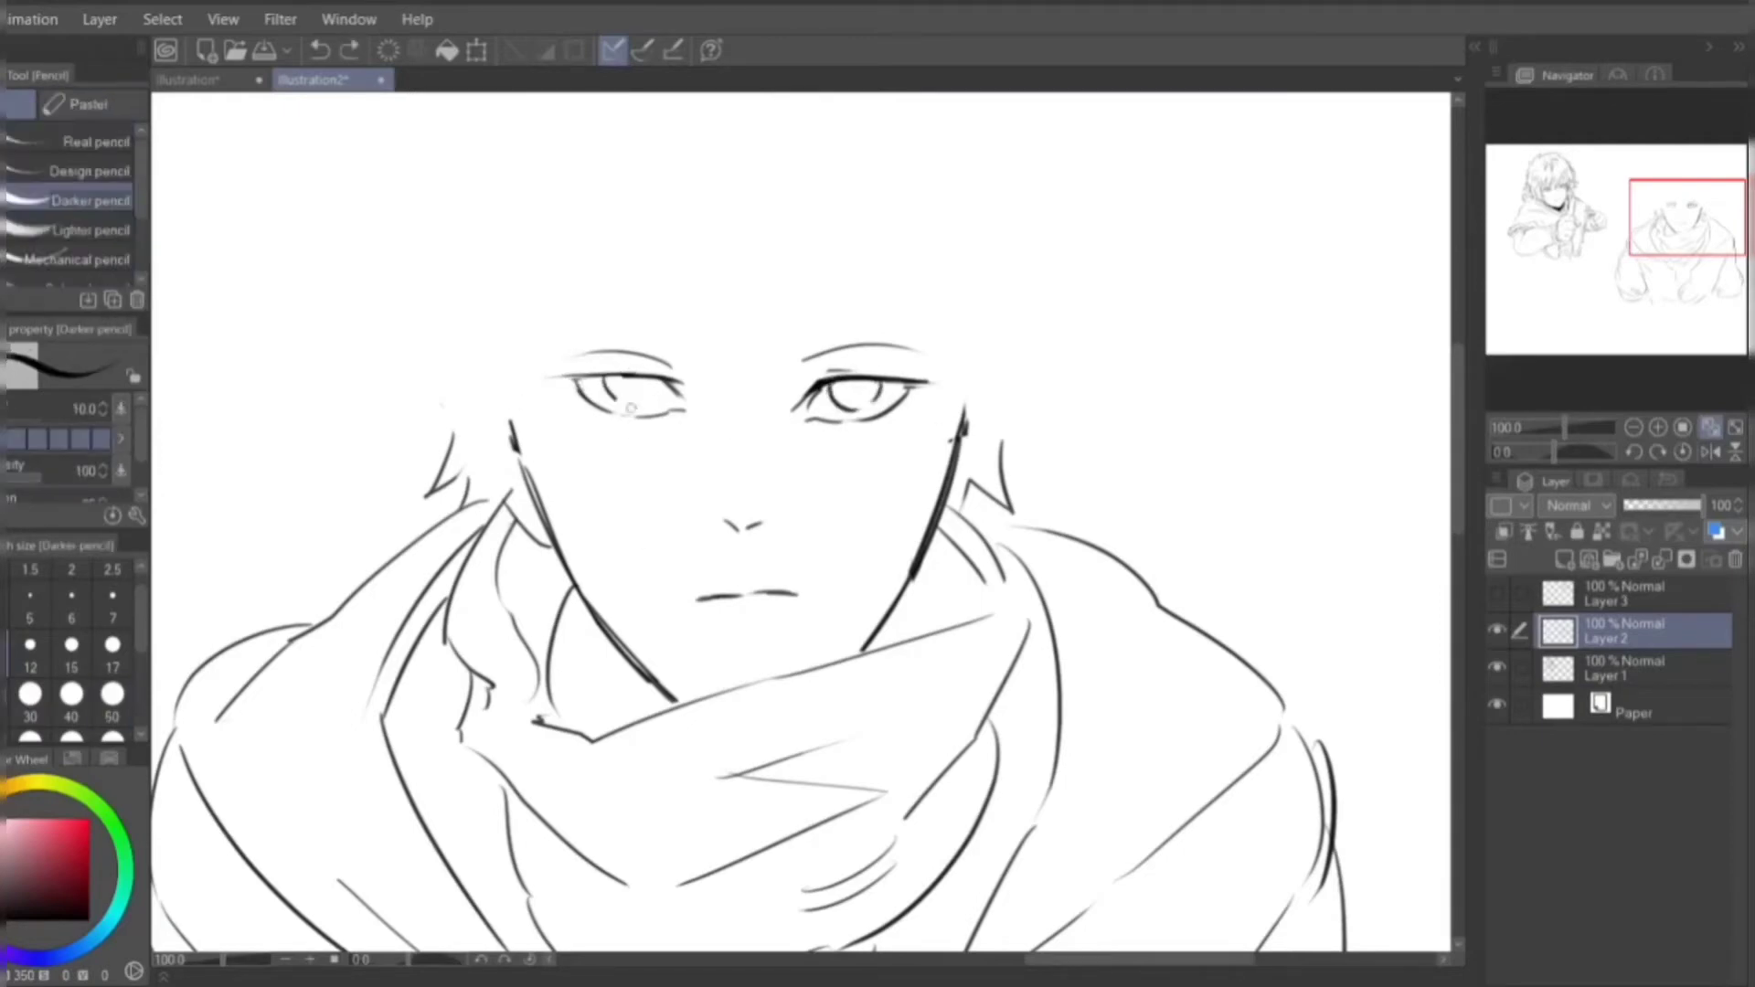
key(ctrl+z)
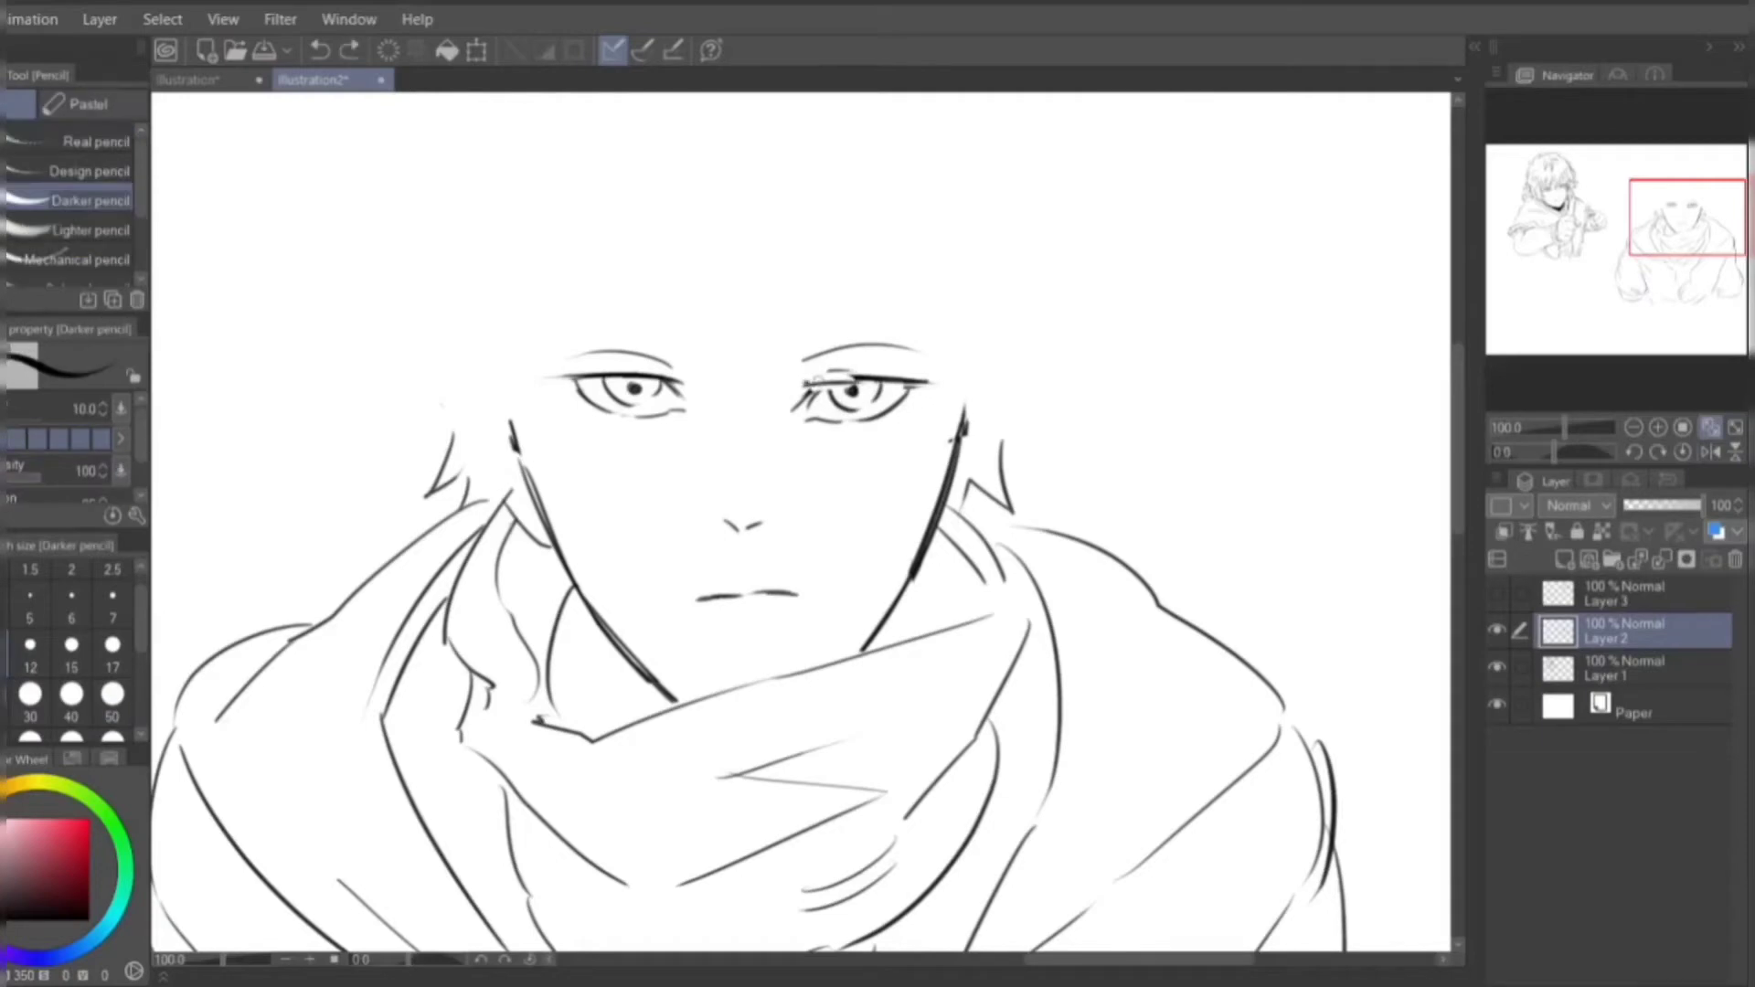
key(ctrl+z)
click(1708, 452)
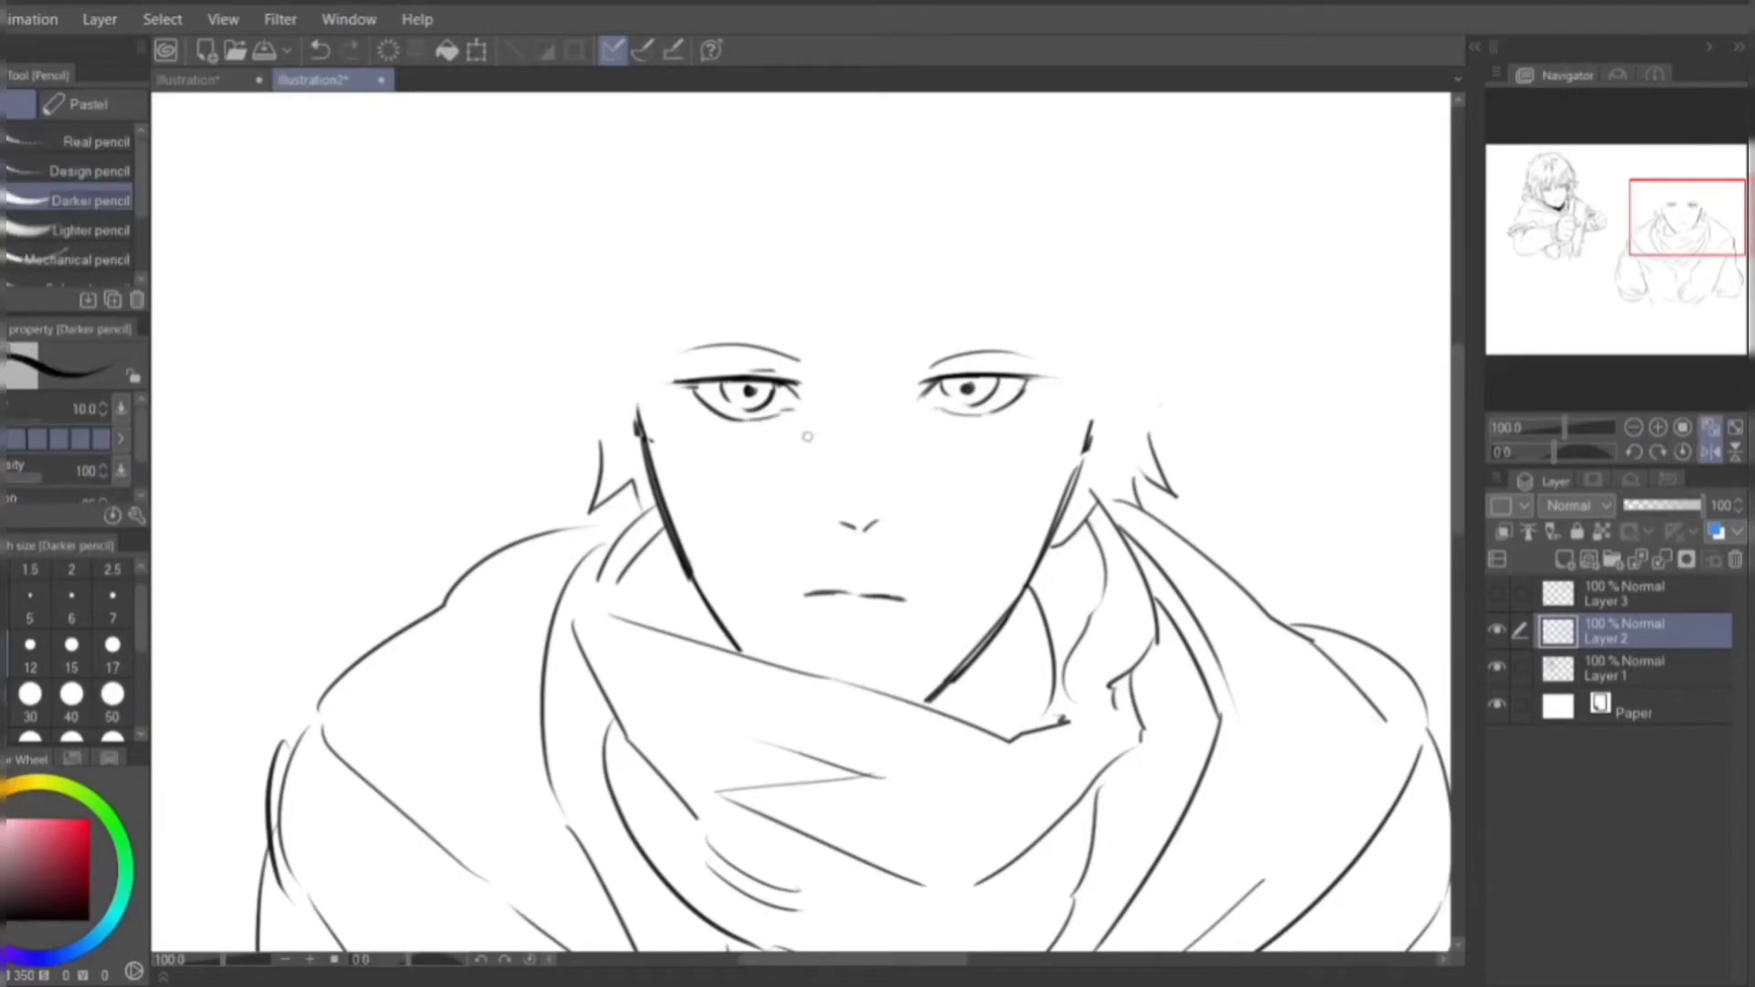
- Select the eyes with their brows and transform them into a sterner slant, then show the hair on Layer 3 again
click(1660, 429)
key(m)
drag(878, 358, 881, 360)
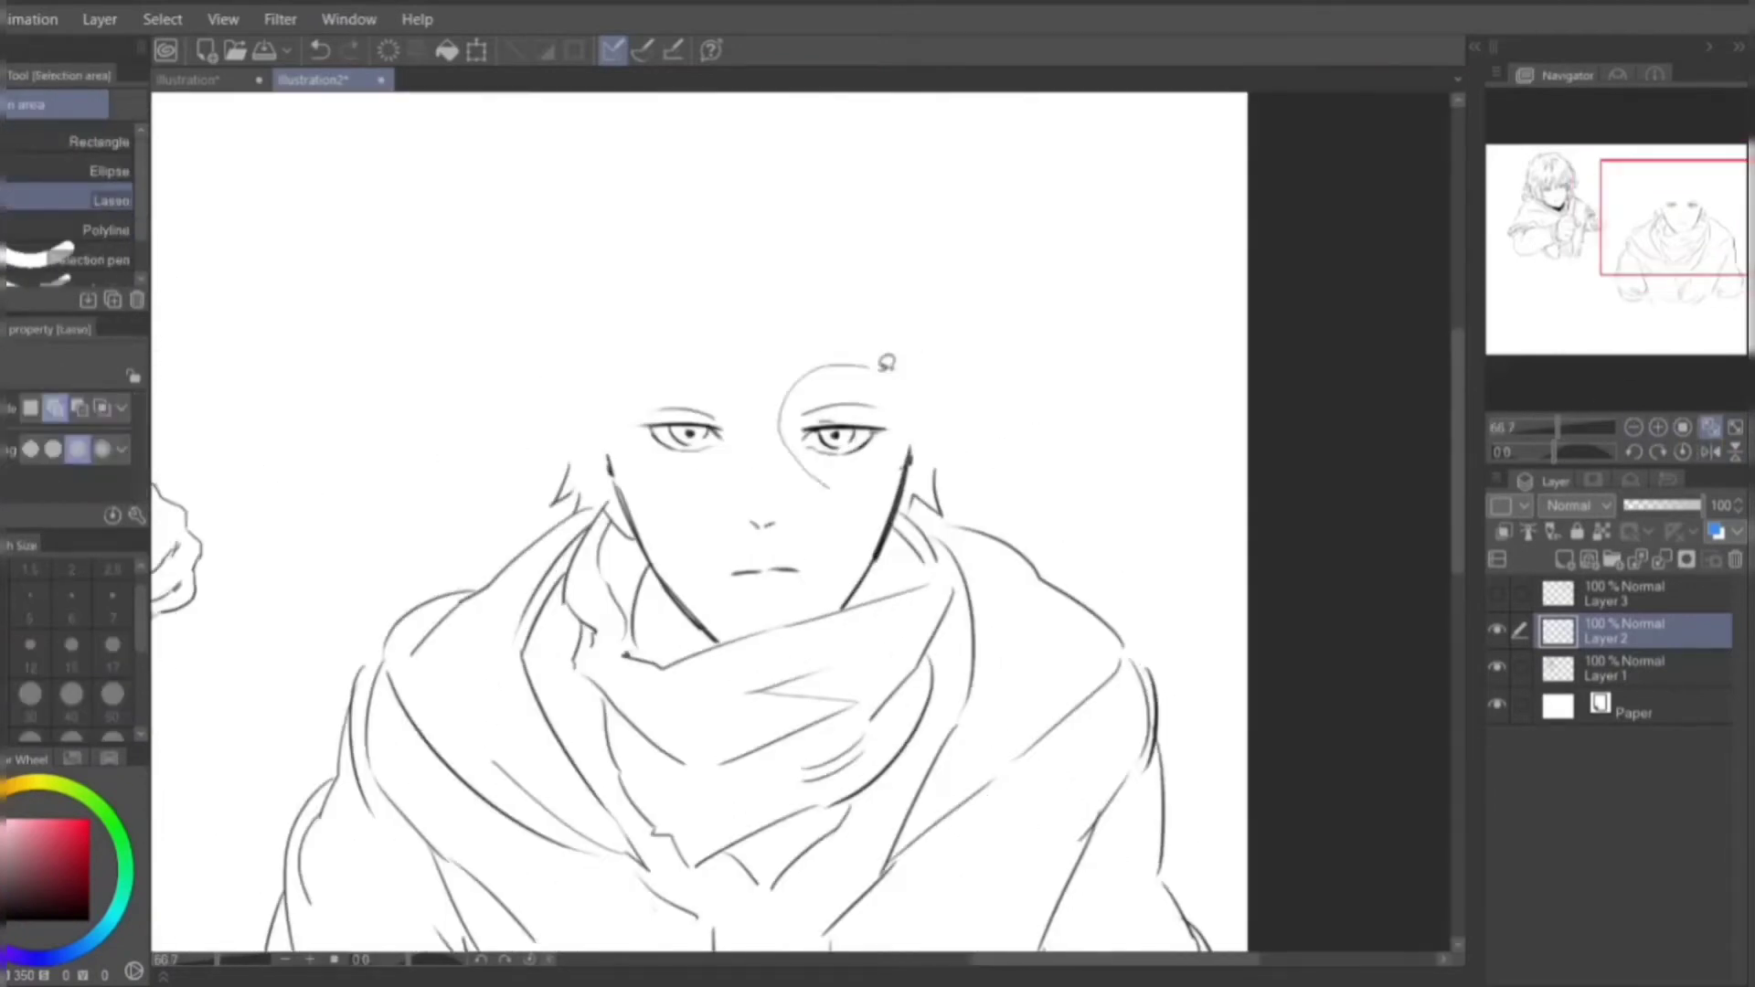
drag(724, 399, 724, 402)
key(ctrl+t)
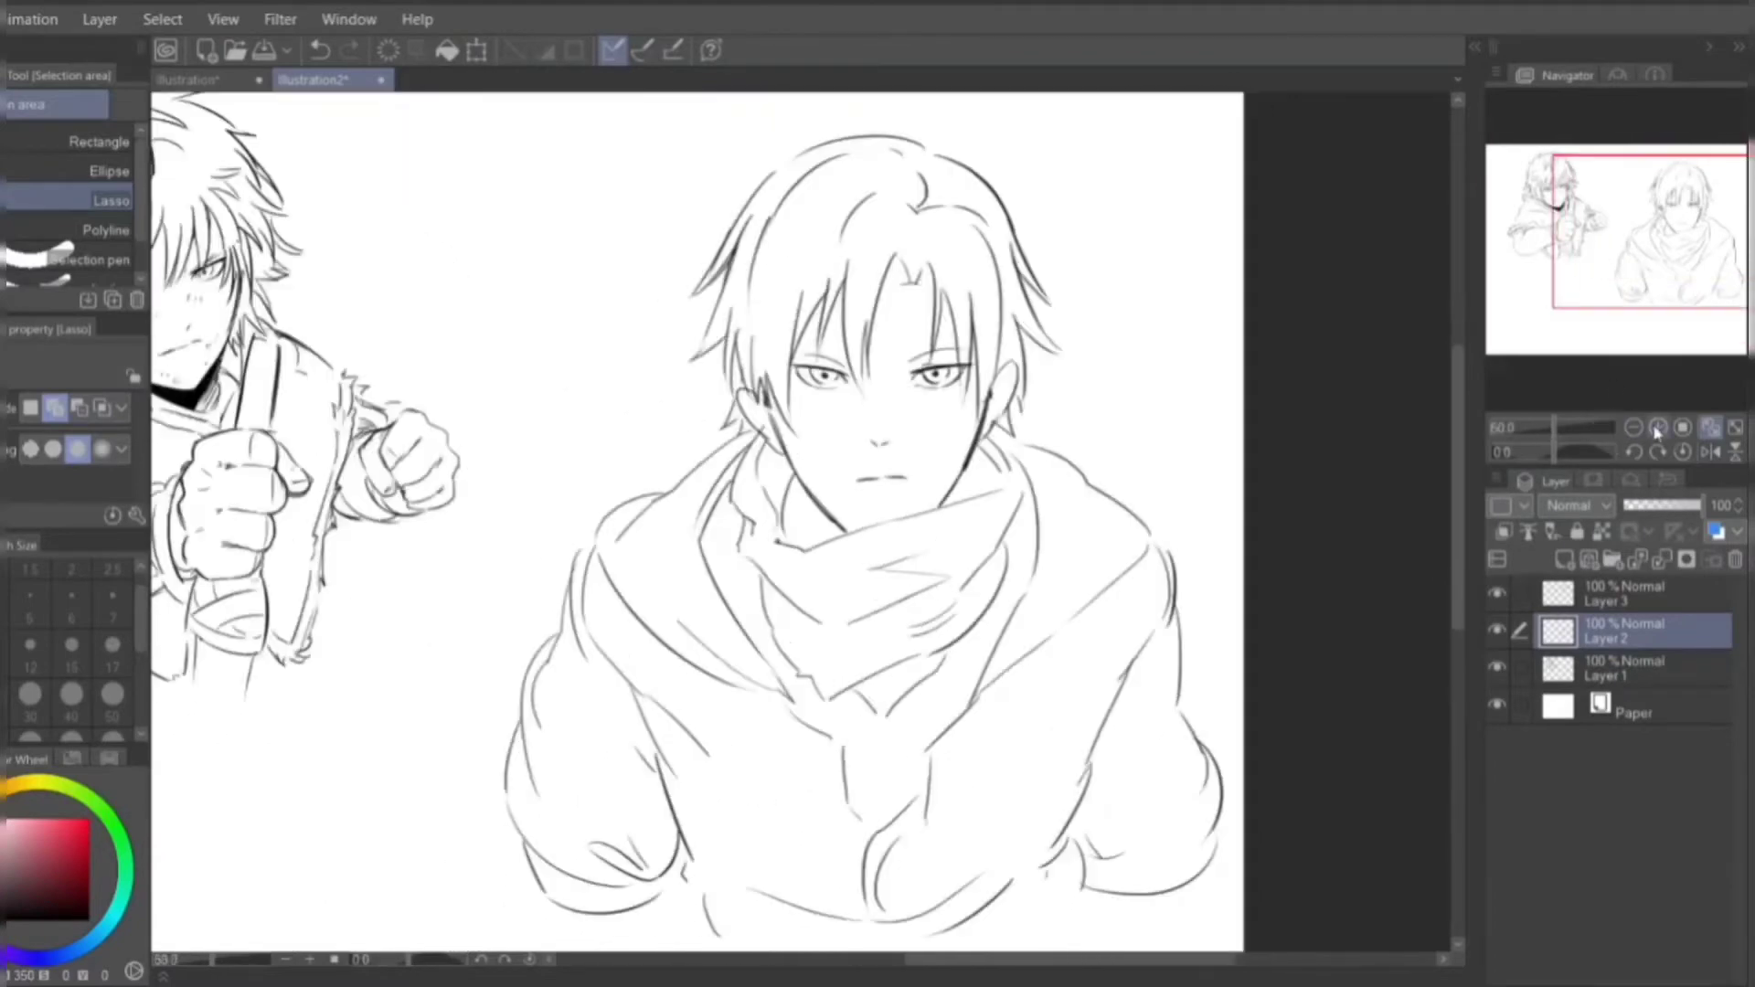
- Redraw part of the scarf man's mouth line with the Darker pencil, undoing the strokes that miss
click(1658, 430)
key(p)
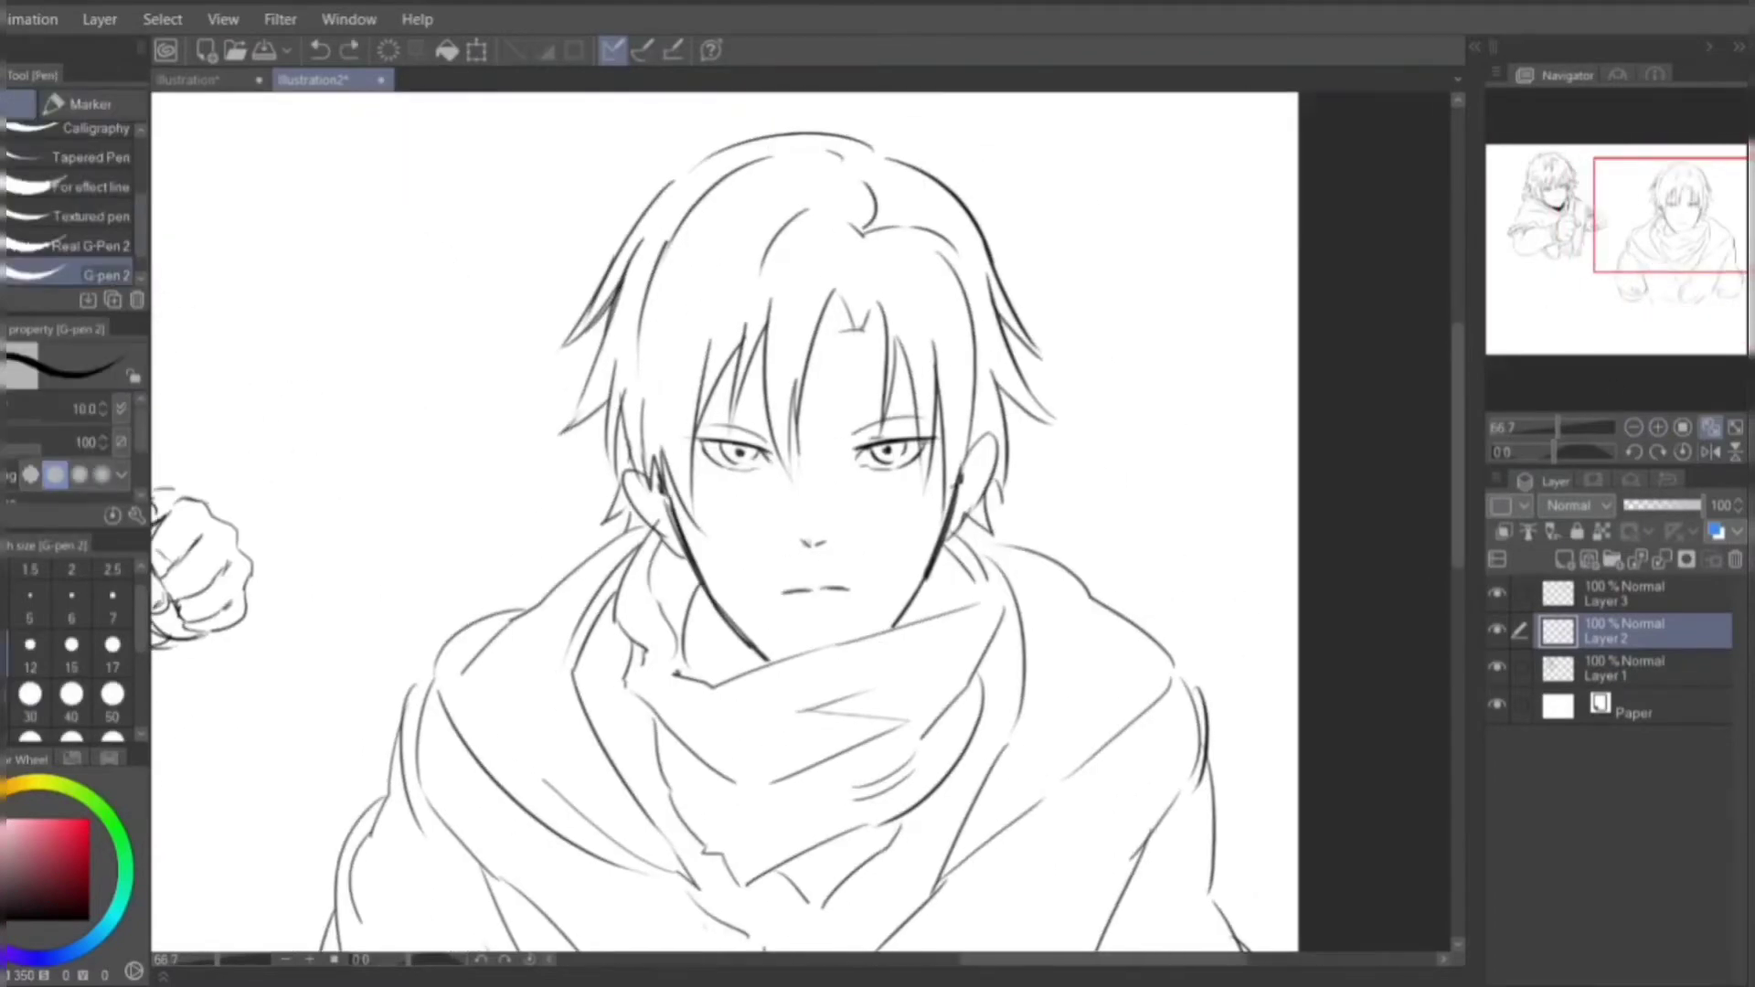
key(p)
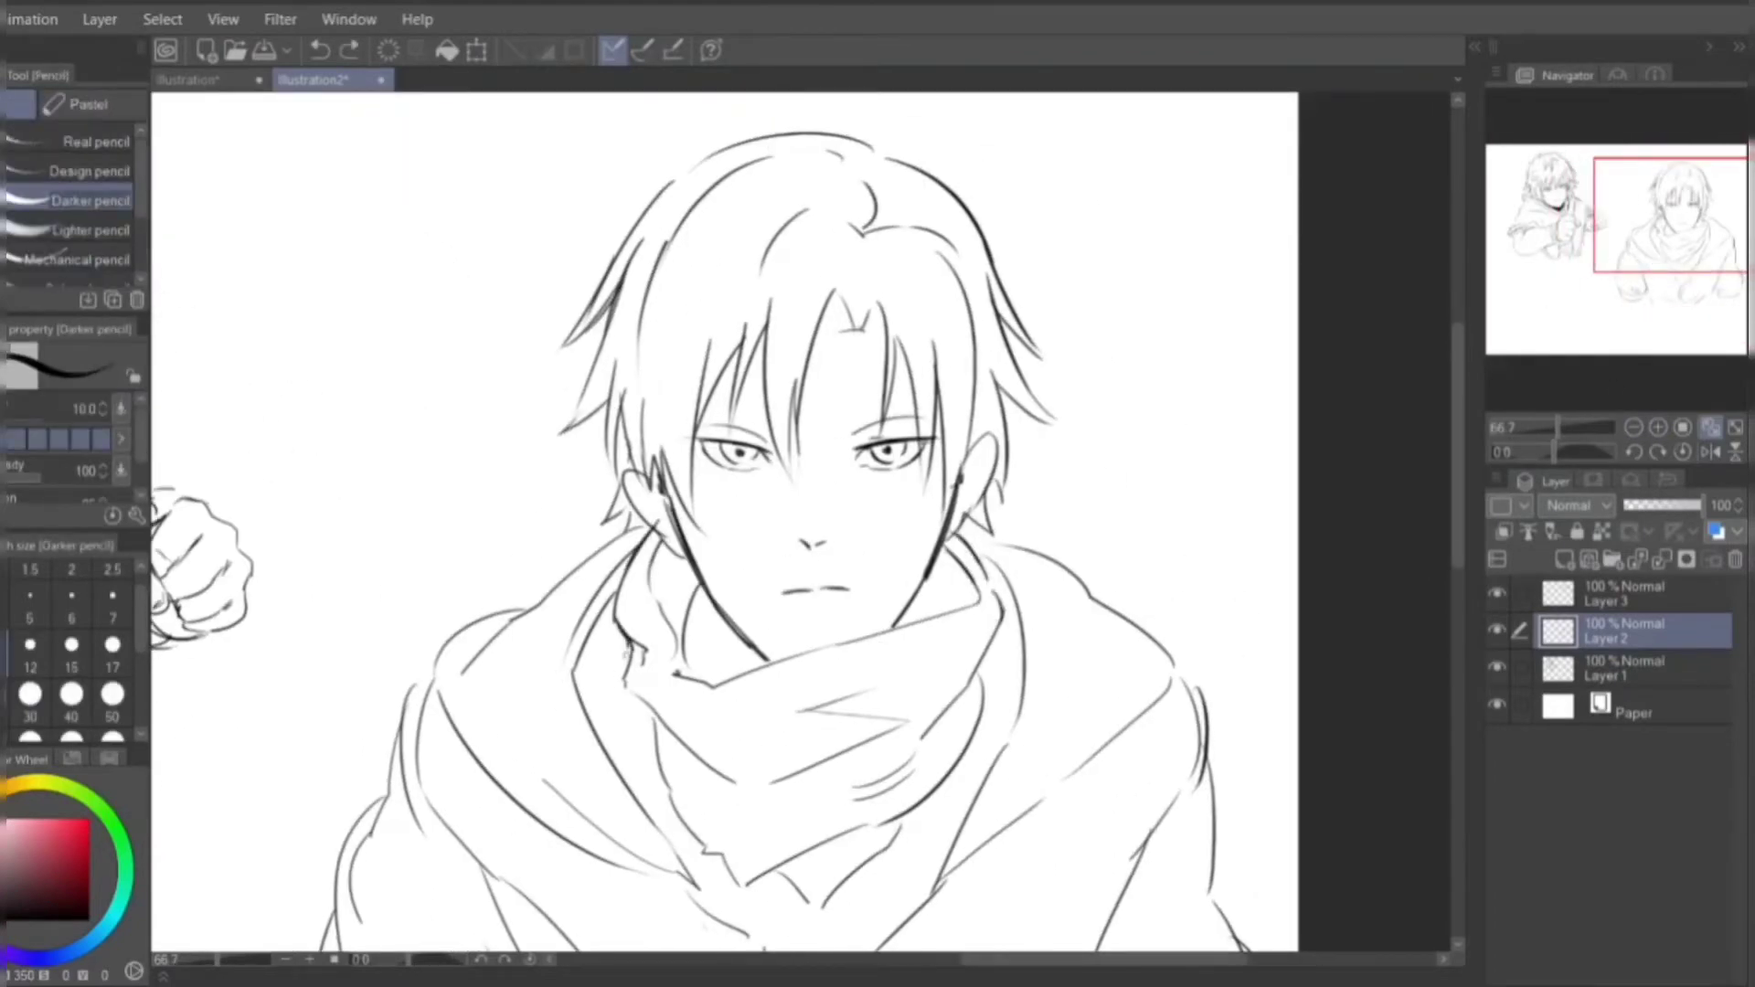
click(1633, 427)
key(ctrl+z)
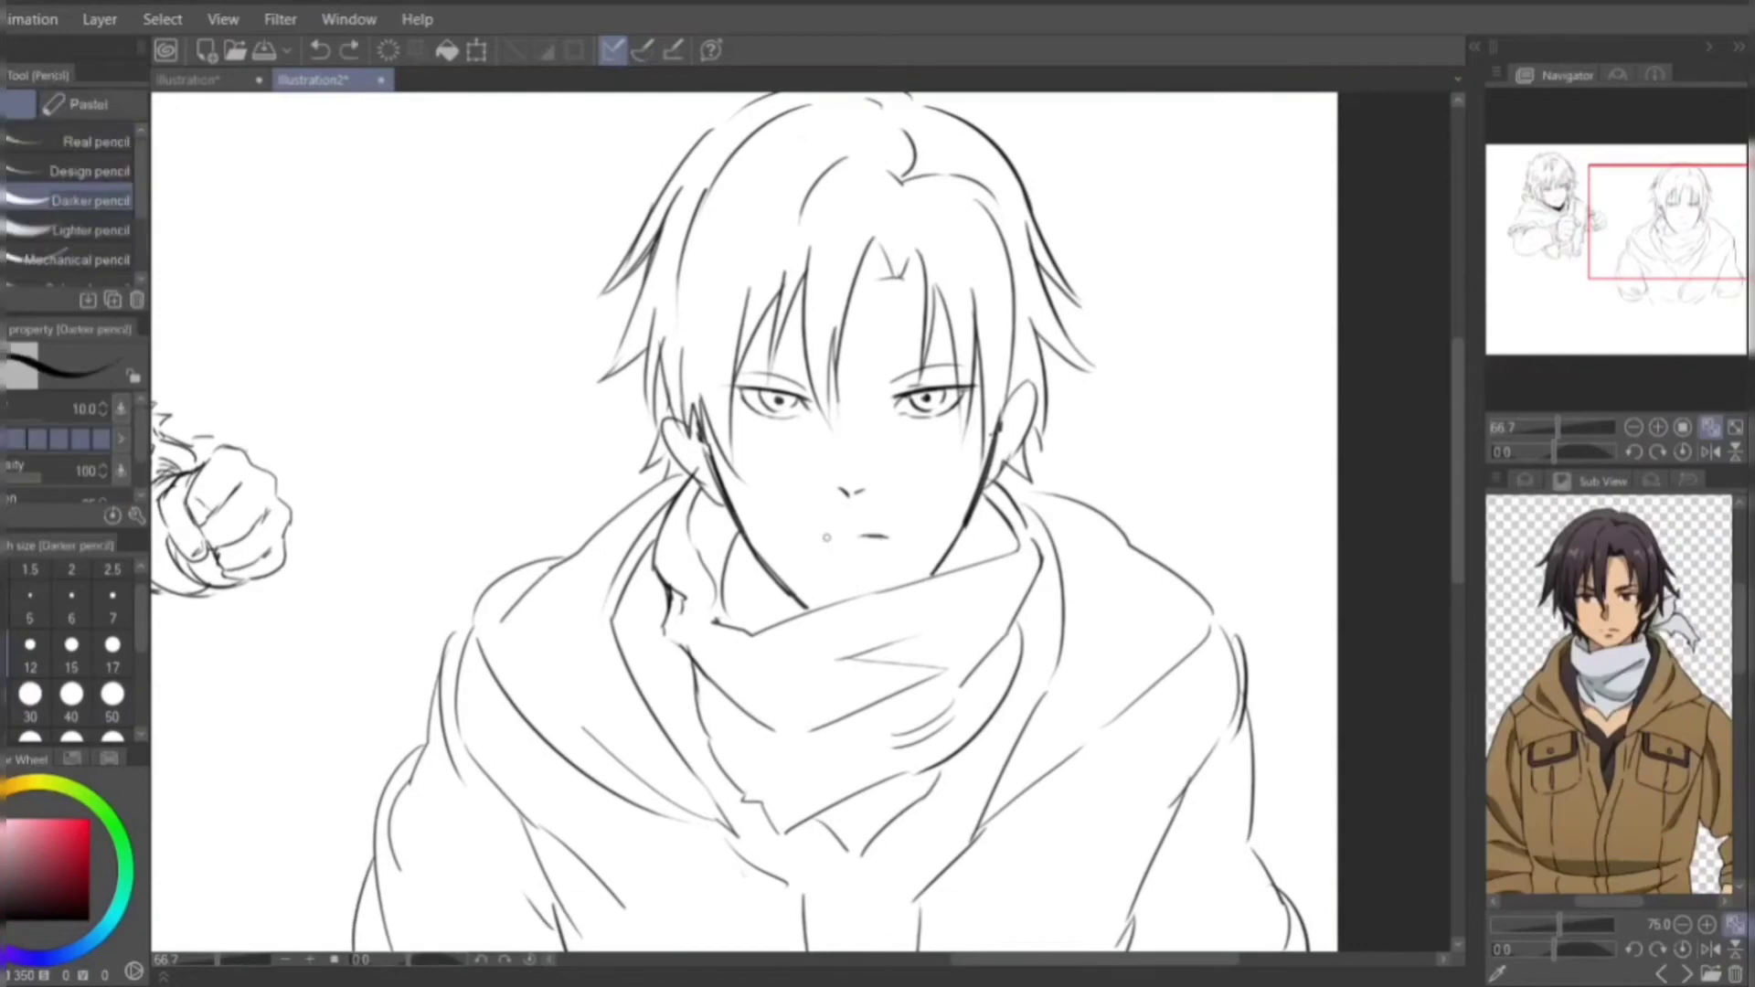
key(ctrl+z)
click(1634, 426)
- Draw the inner collar edge beneath the scarf, add a fold to the hood and firm up the hood and shoulder outlines
click(1525, 481)
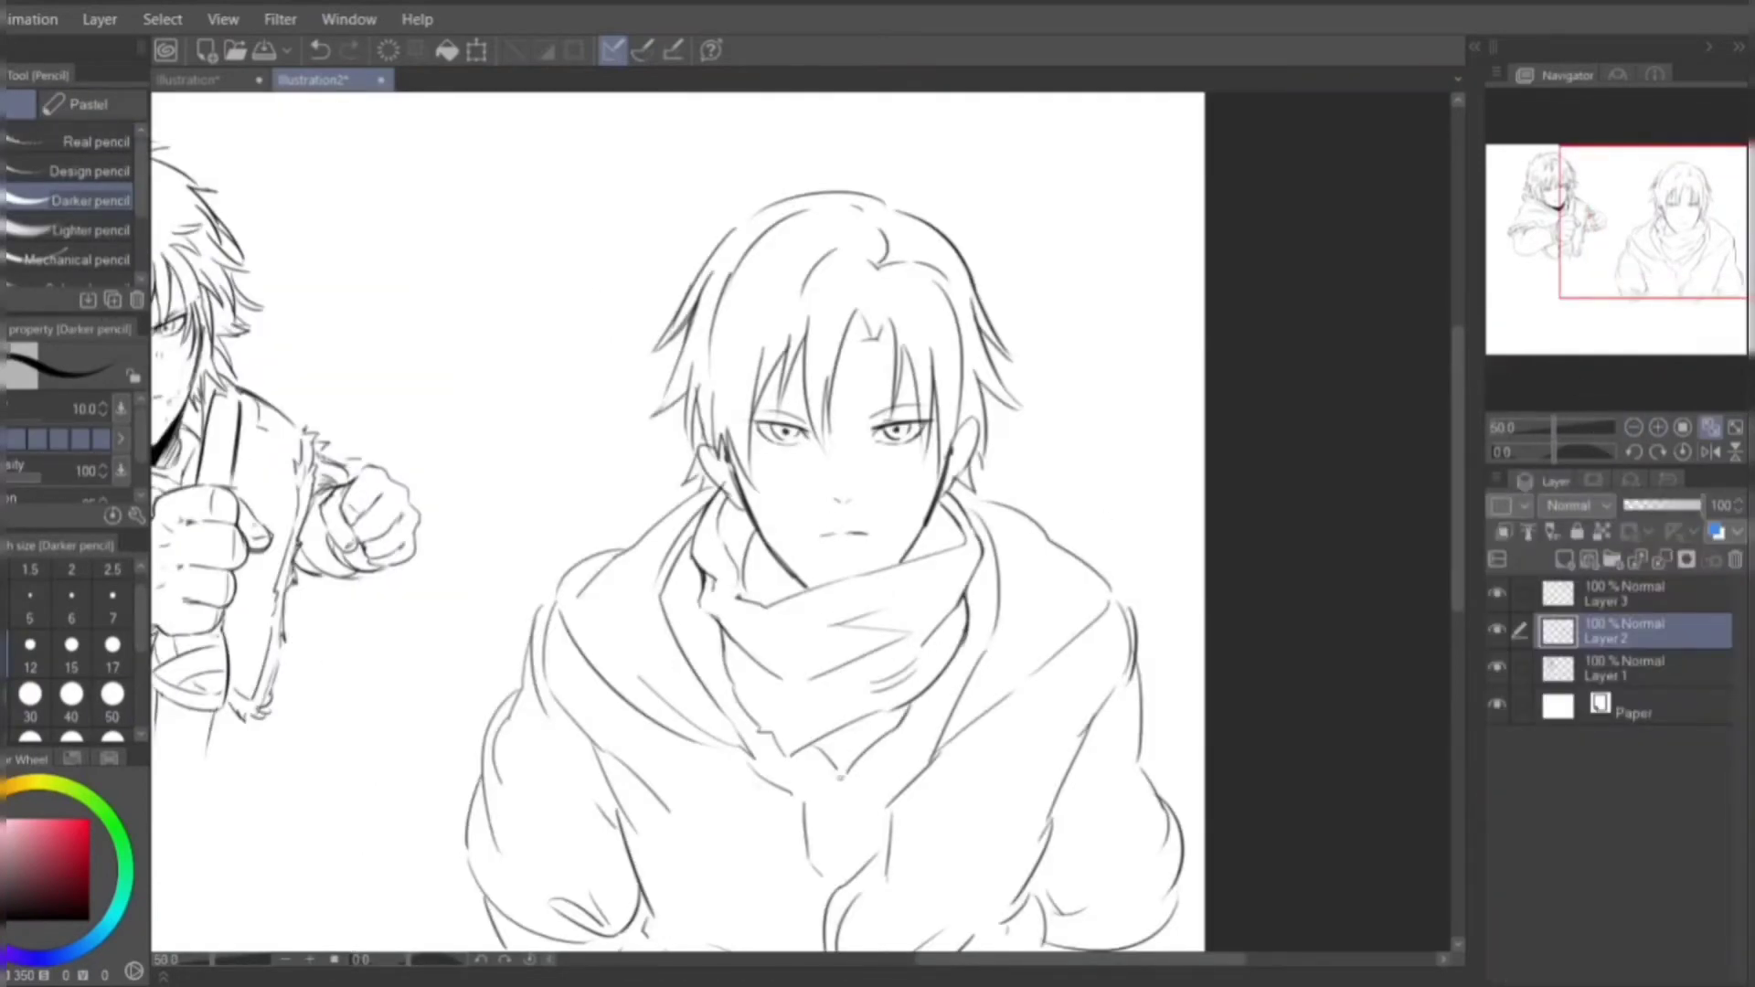
drag(803, 750, 1000, 694)
click(1593, 481)
drag(1115, 592, 1030, 681)
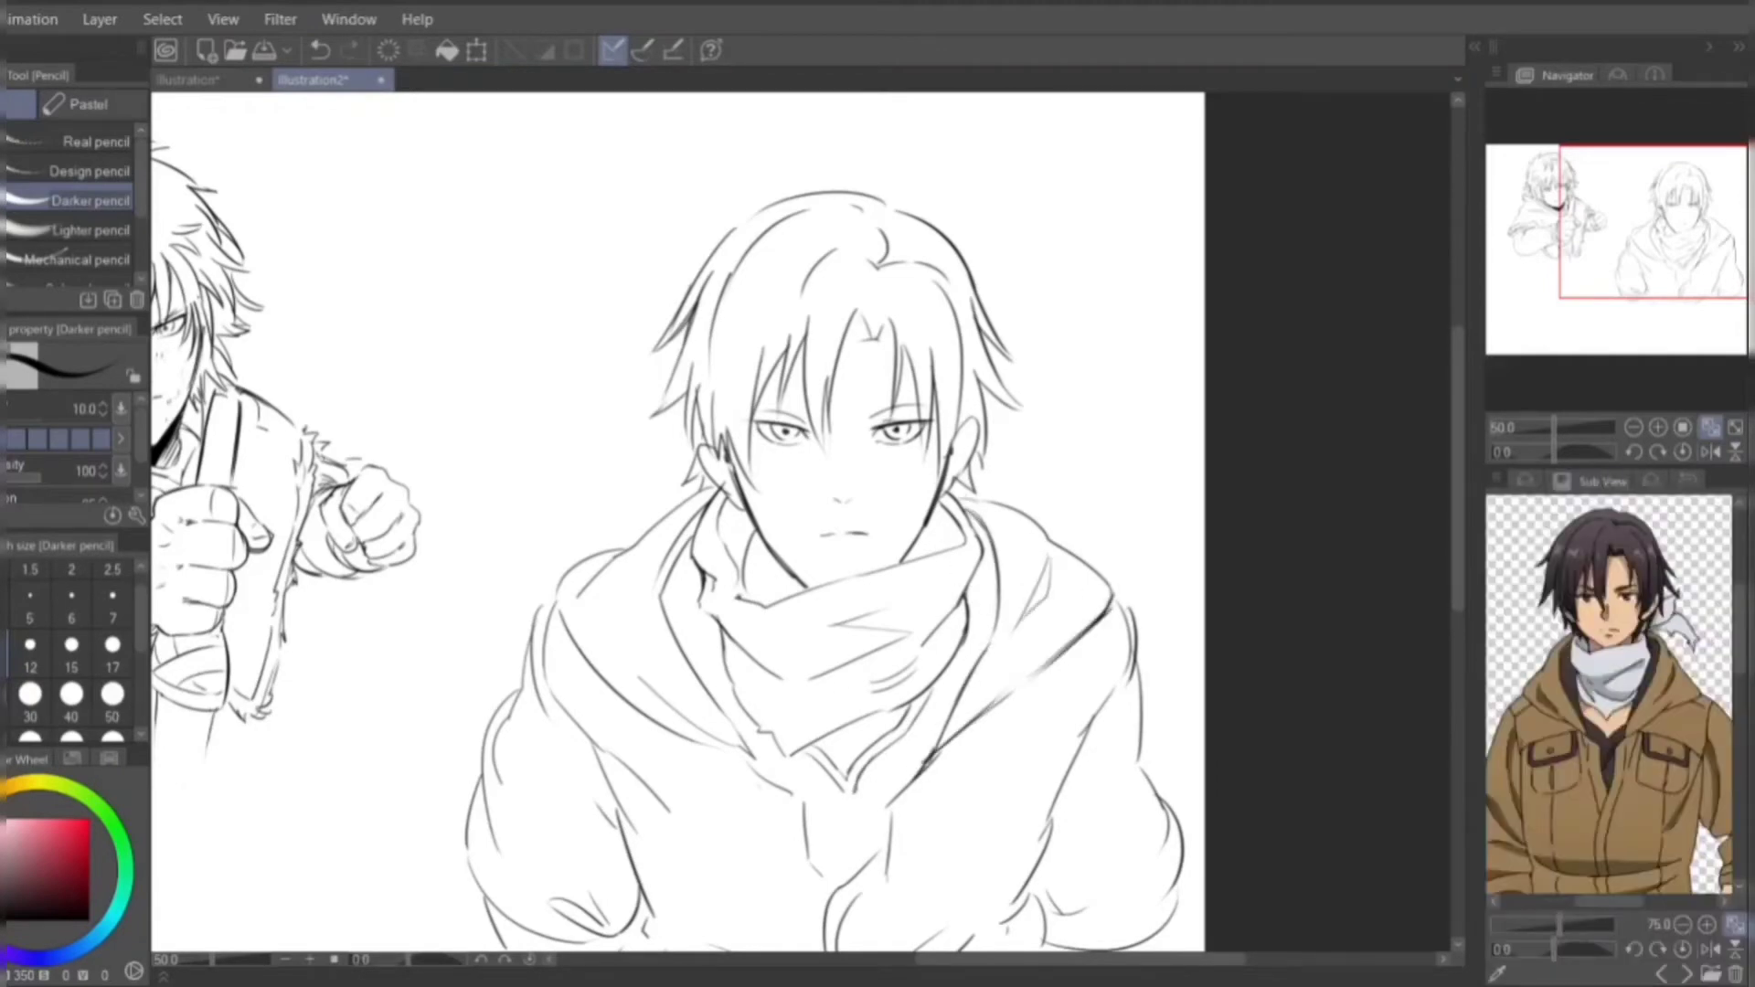
drag(704, 490, 599, 576)
drag(588, 606, 523, 697)
drag(823, 640, 832, 530)
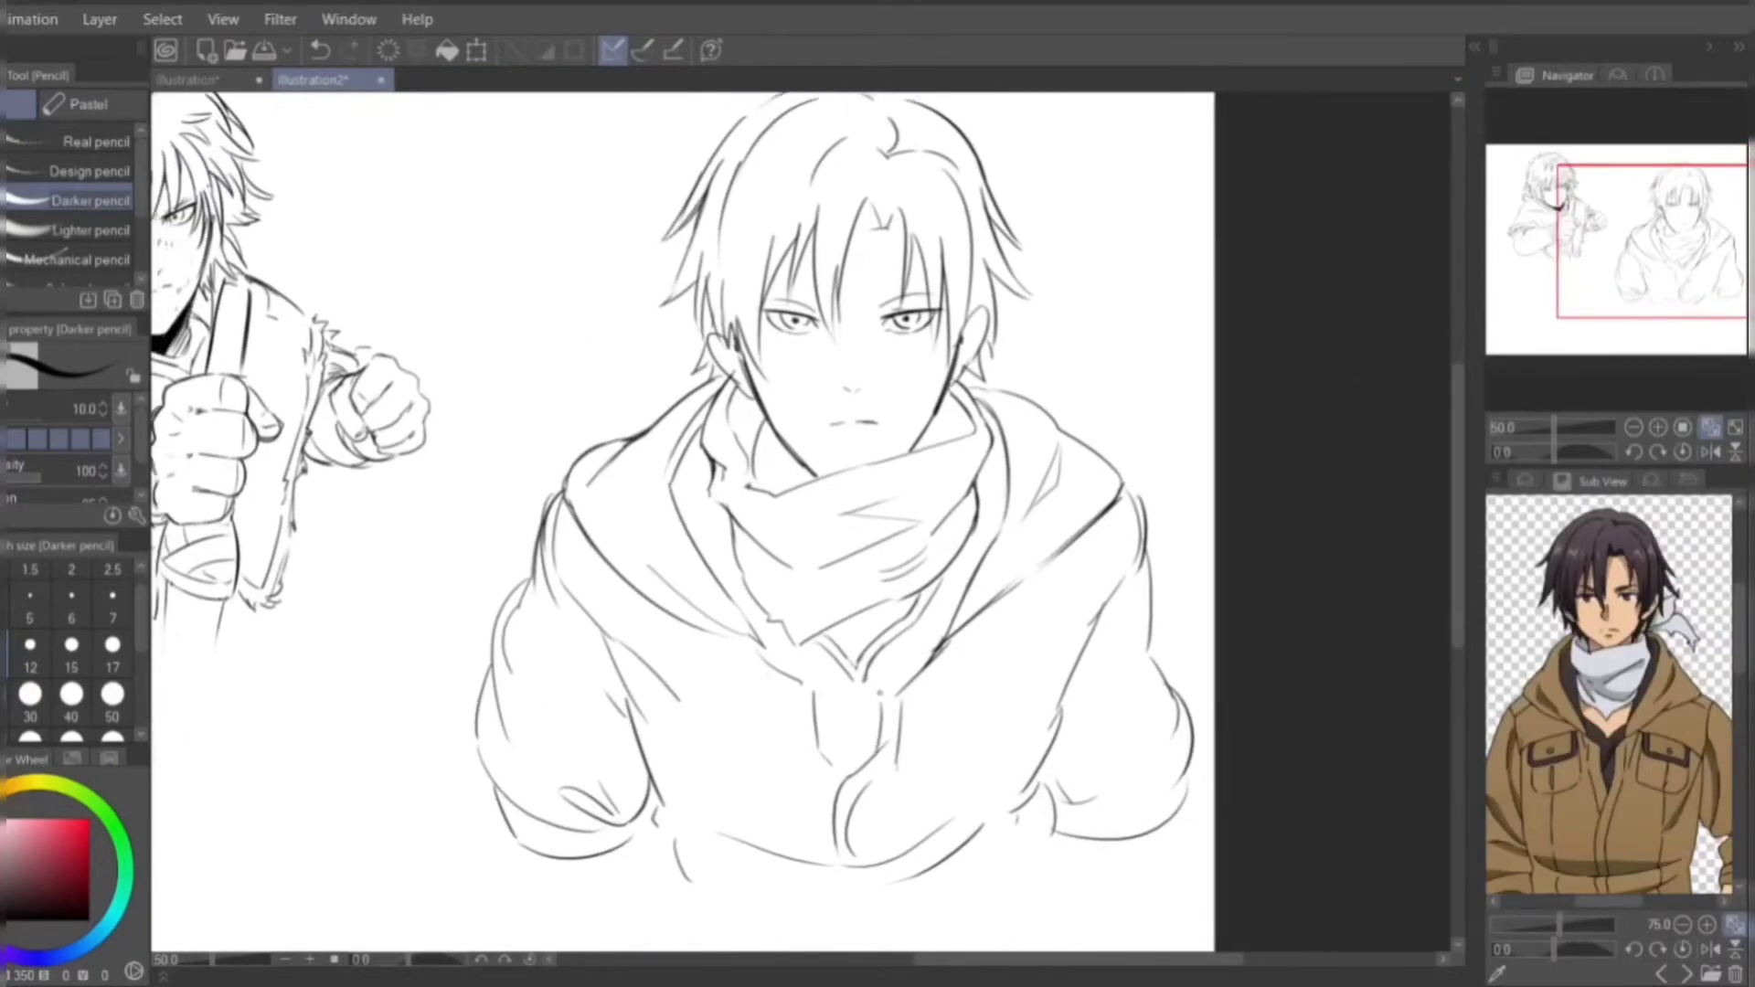
- Line the jacket's neck opening with a second edge on both sides and add a small fold on the hood
drag(914, 649, 882, 750)
drag(795, 645, 818, 777)
key(e)
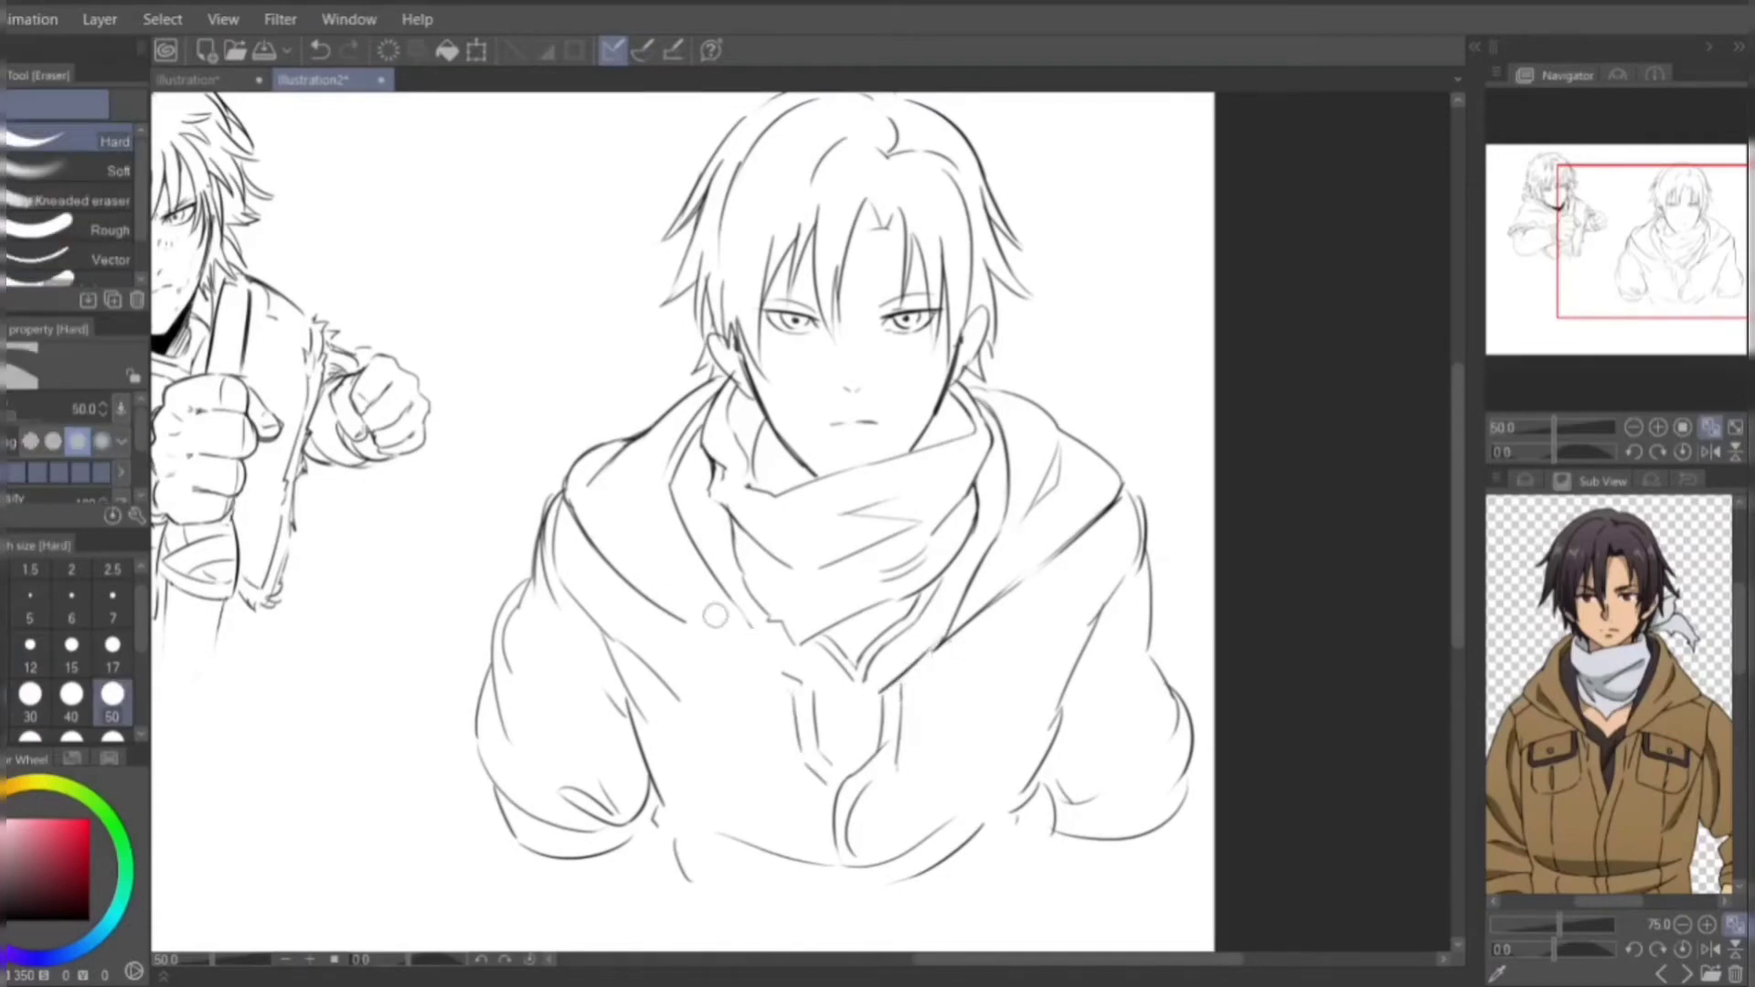
key(p)
drag(976, 564, 920, 662)
drag(657, 581, 701, 607)
- Erase the old curve at the jacket's front closure and redraw the placket joining the pointed neck opening
key(e)
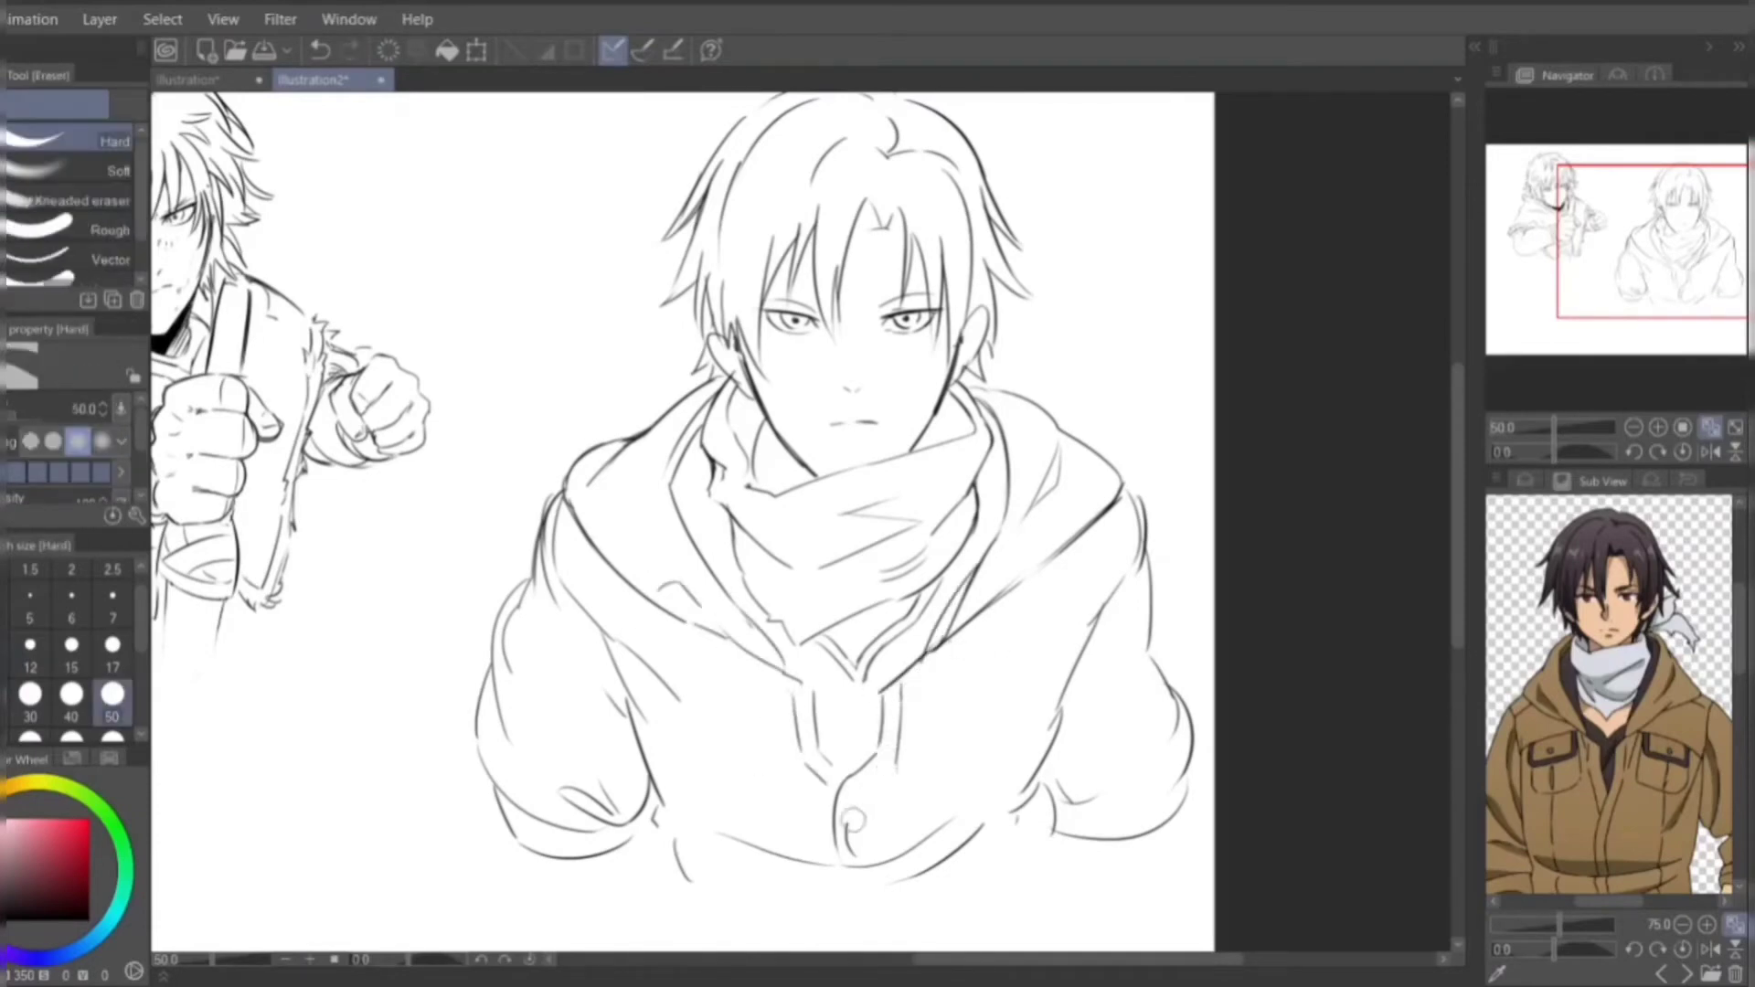
key(p)
mouse_move(895, 769)
mouse_down()
mouse_move(850, 803)
mouse_move(855, 857)
mouse_up()
drag(819, 673, 790, 718)
- Add curved fabric fold lines to both jacket sleeves and reinforce the edges where they meet the torso
drag(1117, 668, 1082, 736)
drag(1144, 660, 1168, 708)
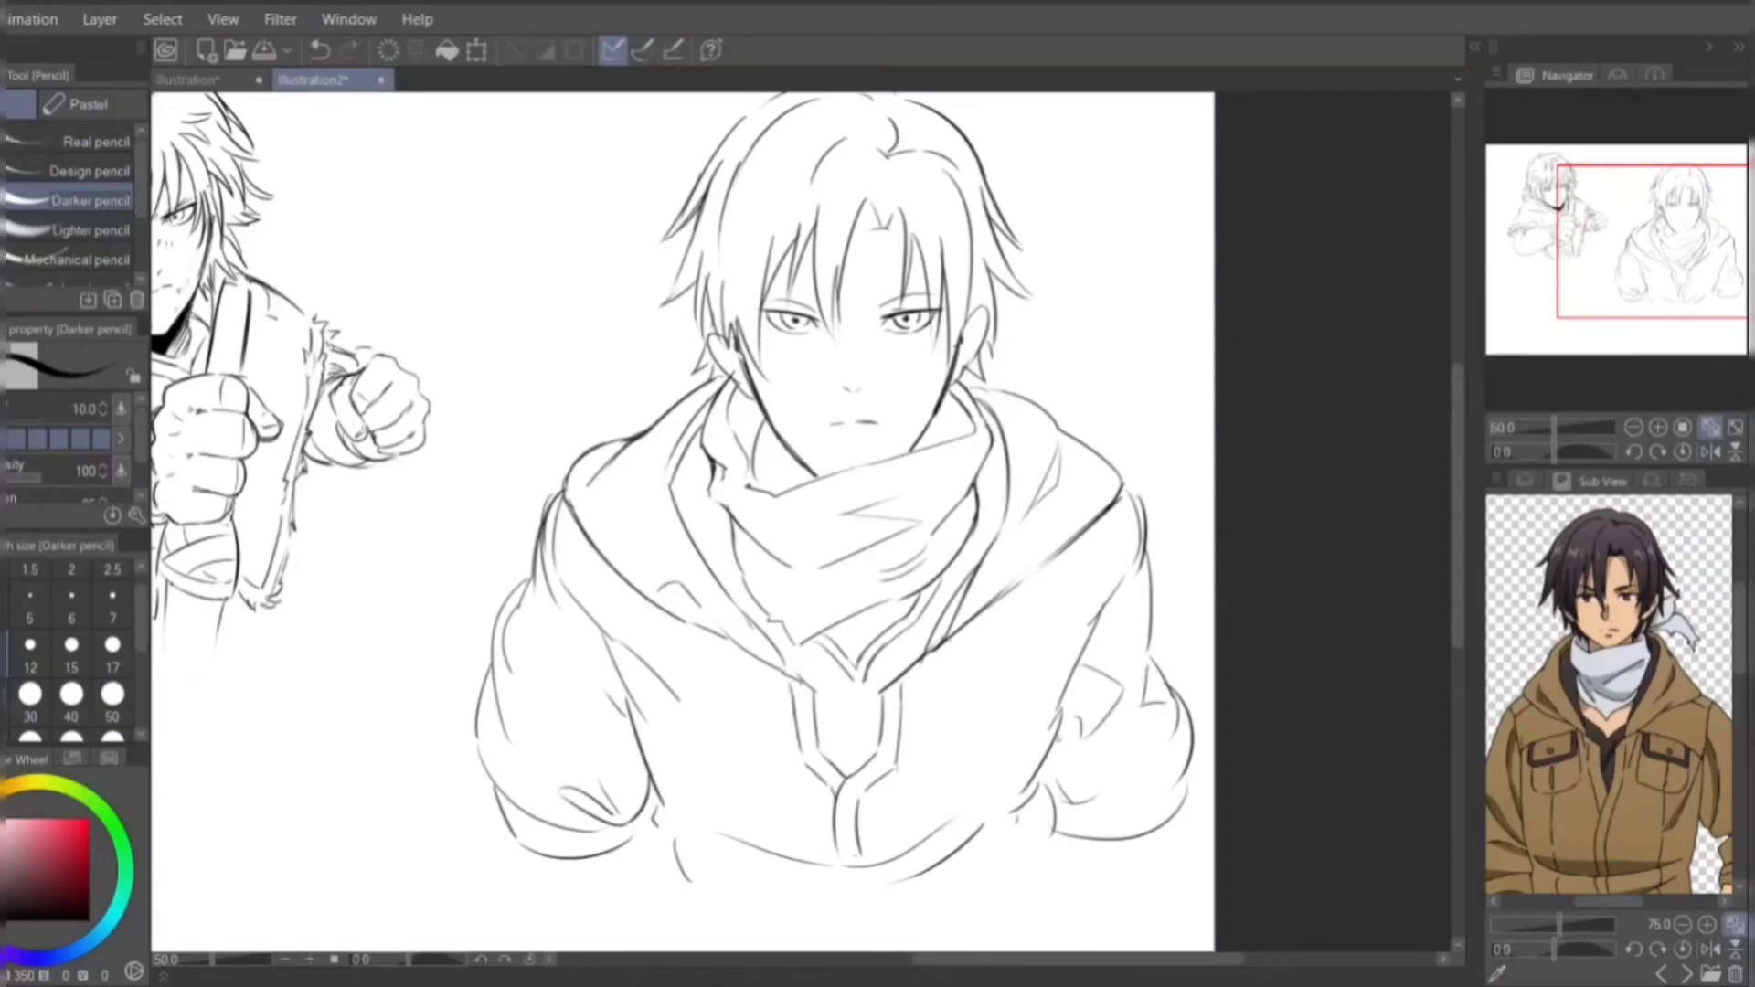
drag(603, 654, 540, 727)
drag(1120, 576, 1064, 704)
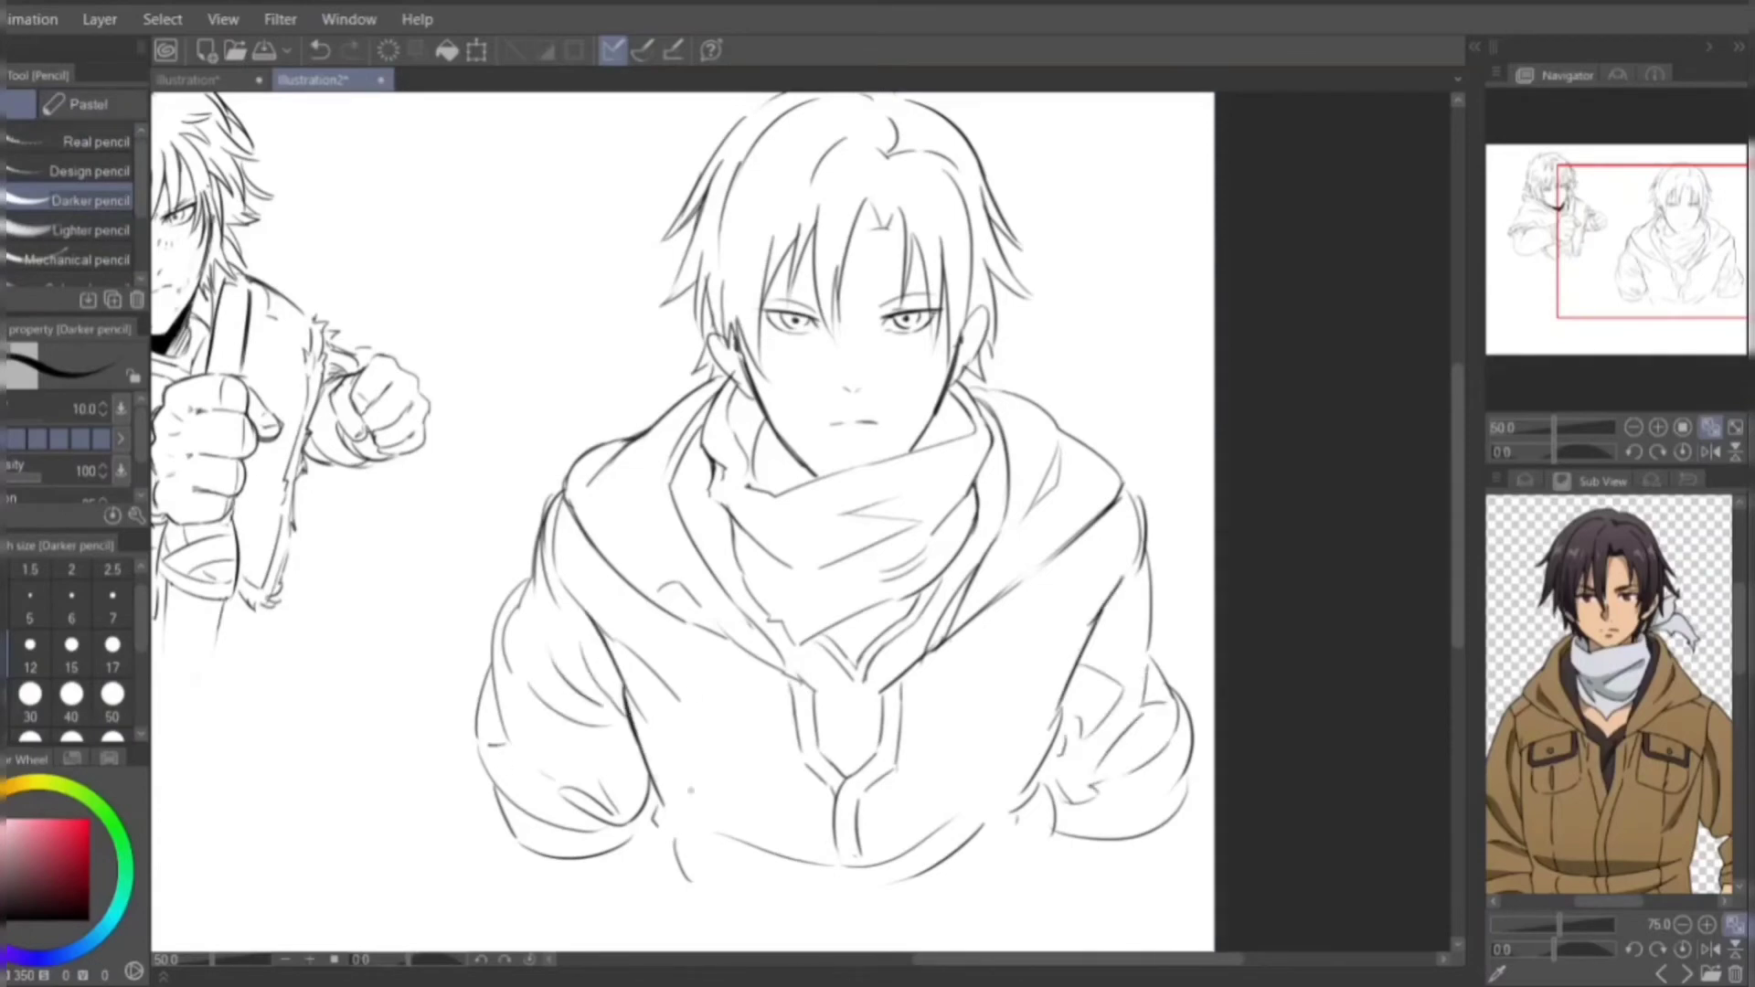
drag(822, 457, 806, 580)
drag(823, 457, 969, 405)
- Place Layer 3 beneath Layer 2 and begin hatching the outer edge of the scarf man's hair with diagonal strokes
click(1525, 481)
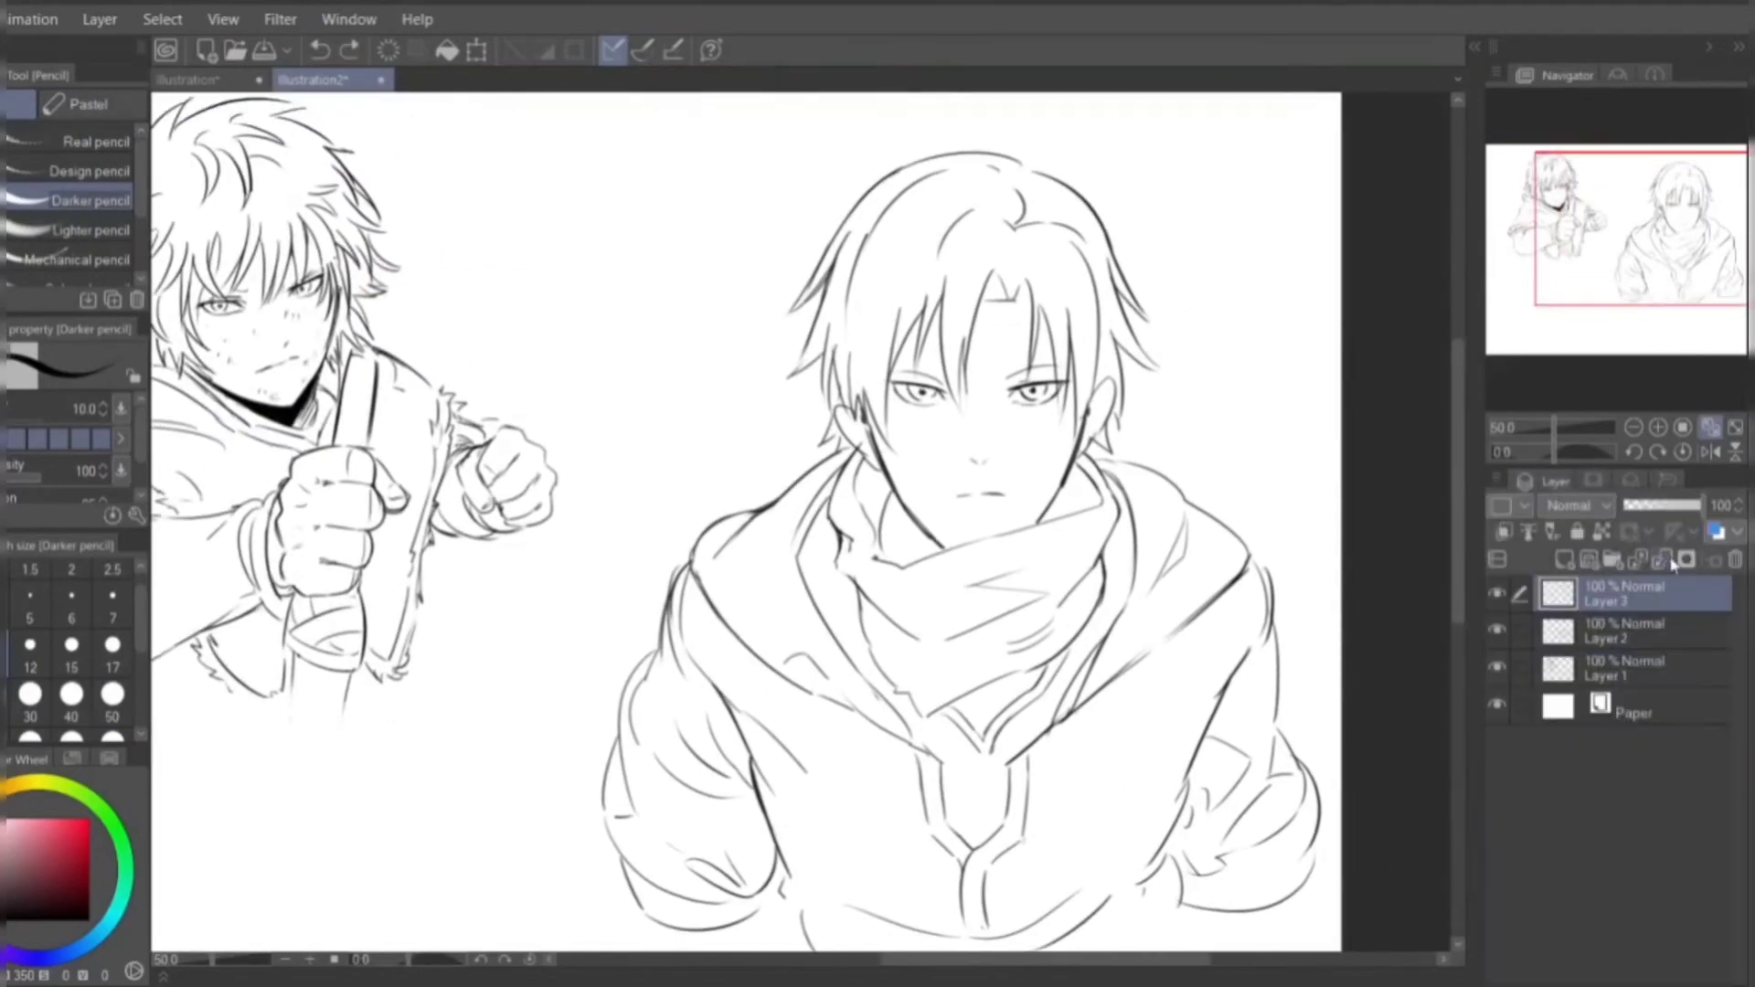
click(1627, 630)
drag(914, 157, 821, 274)
mouse_move(960, 155)
mouse_down()
mouse_move(827, 290)
mouse_move(850, 285)
mouse_up()
drag(896, 224, 827, 306)
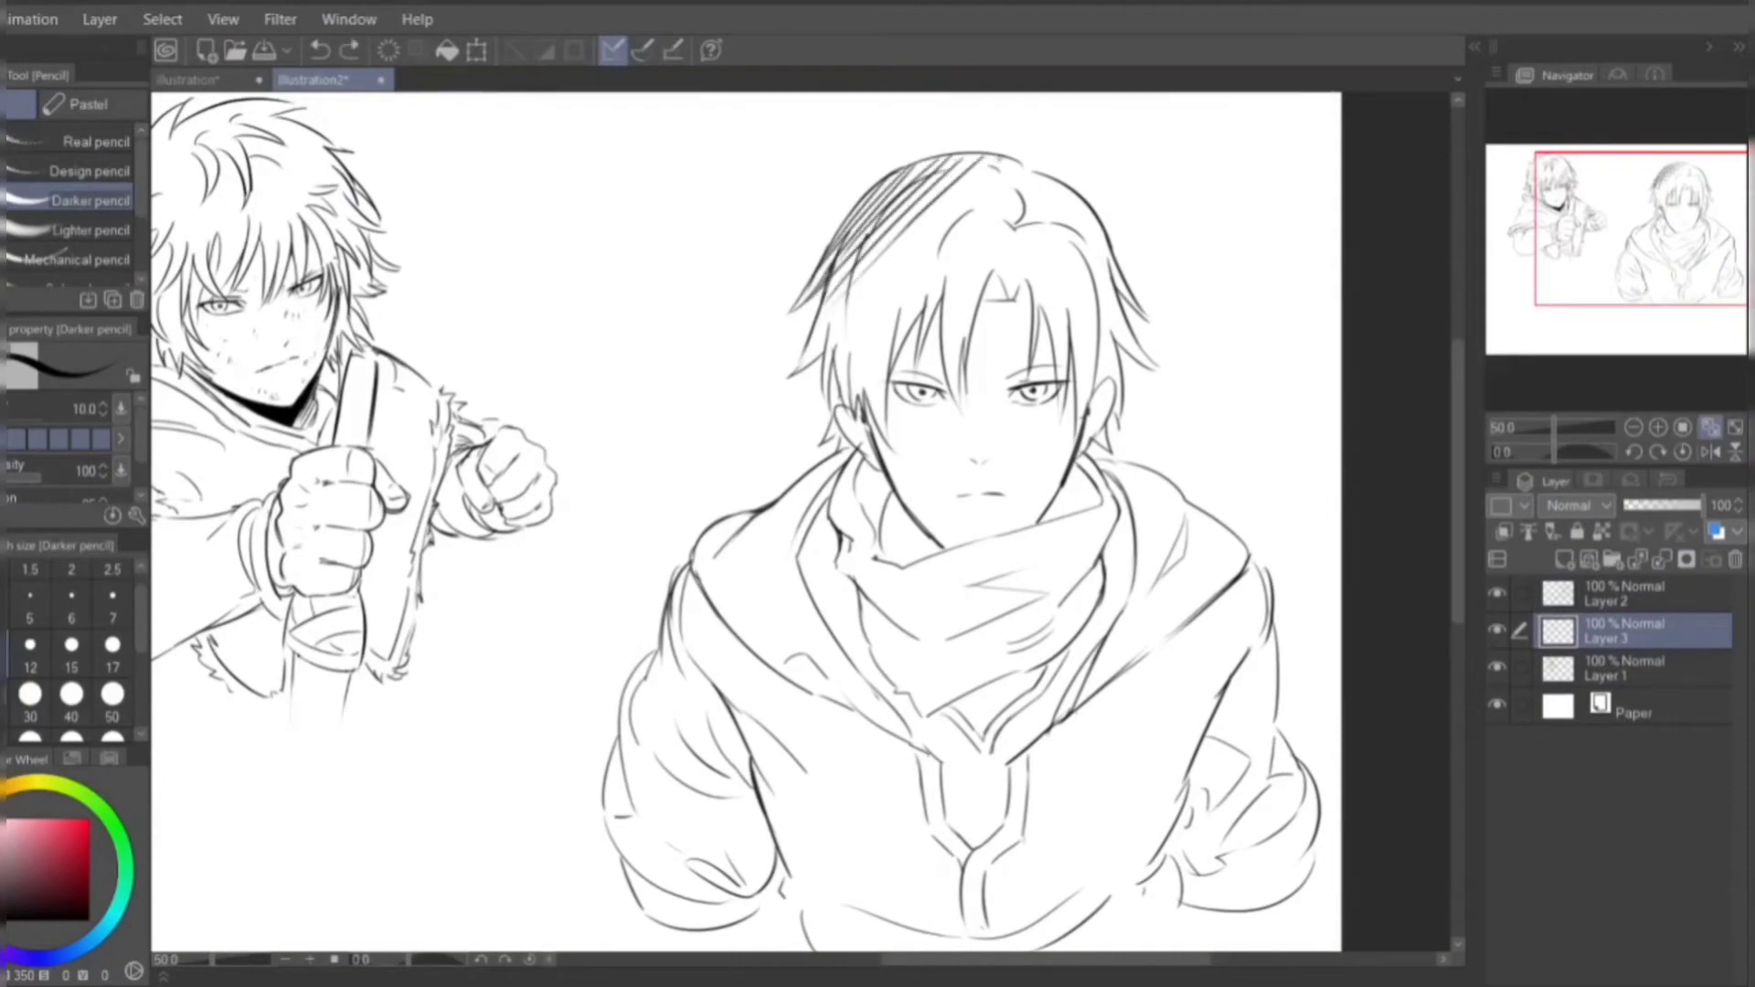
- Extend the diagonal hatching across the crown, parted fringe and side locks of the dark hair
drag(1005, 160, 818, 357)
mouse_move(1024, 174)
mouse_down()
mouse_move(846, 356)
mouse_move(878, 341)
mouse_up()
mouse_move(1084, 197)
mouse_down()
mouse_move(996, 272)
mouse_move(1024, 269)
mouse_up()
mouse_move(1102, 233)
mouse_down()
mouse_move(1042, 292)
mouse_move(1056, 334)
mouse_up()
drag(1126, 306, 1086, 399)
drag(993, 263, 945, 311)
mouse_move(987, 283)
mouse_down()
mouse_move(947, 378)
mouse_move(845, 393)
mouse_up()
drag(850, 354, 833, 381)
drag(888, 370, 864, 392)
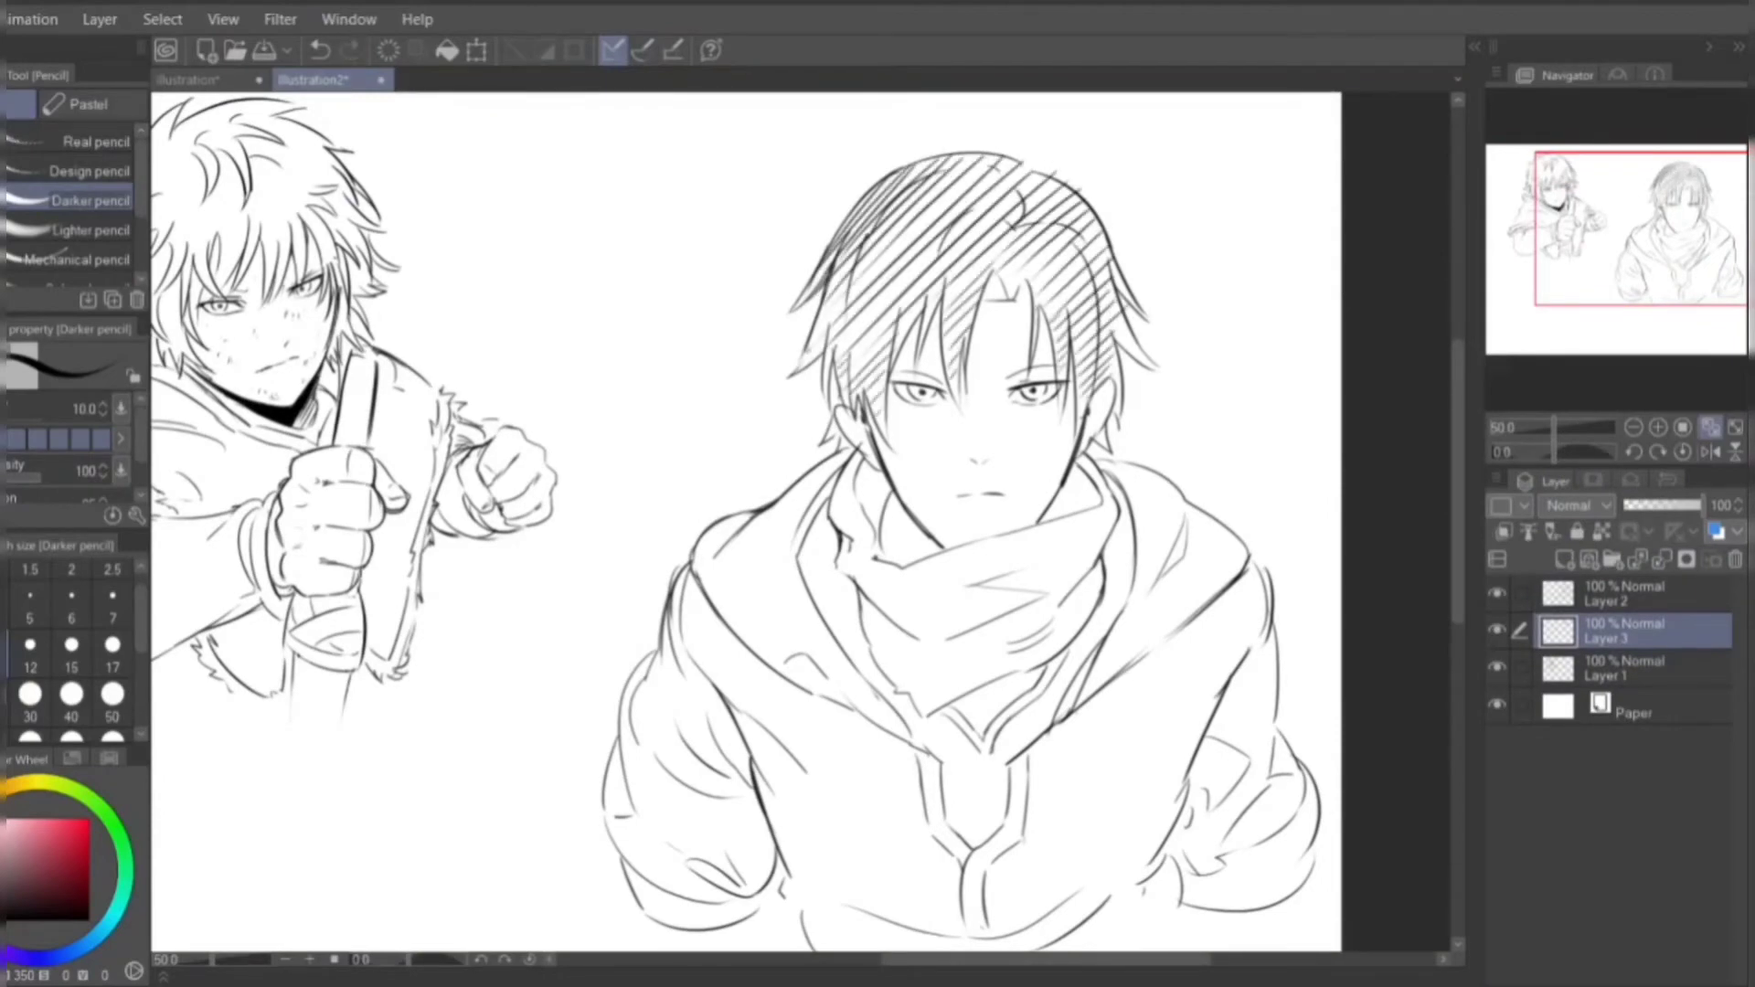
- Rework uneven hatch strokes on the crown and fringe, undoing misses and filling gaps with denser diagonals
key(ctrl+z)
drag(992, 155, 823, 320)
key(ctrl+z)
drag(1043, 173, 873, 329)
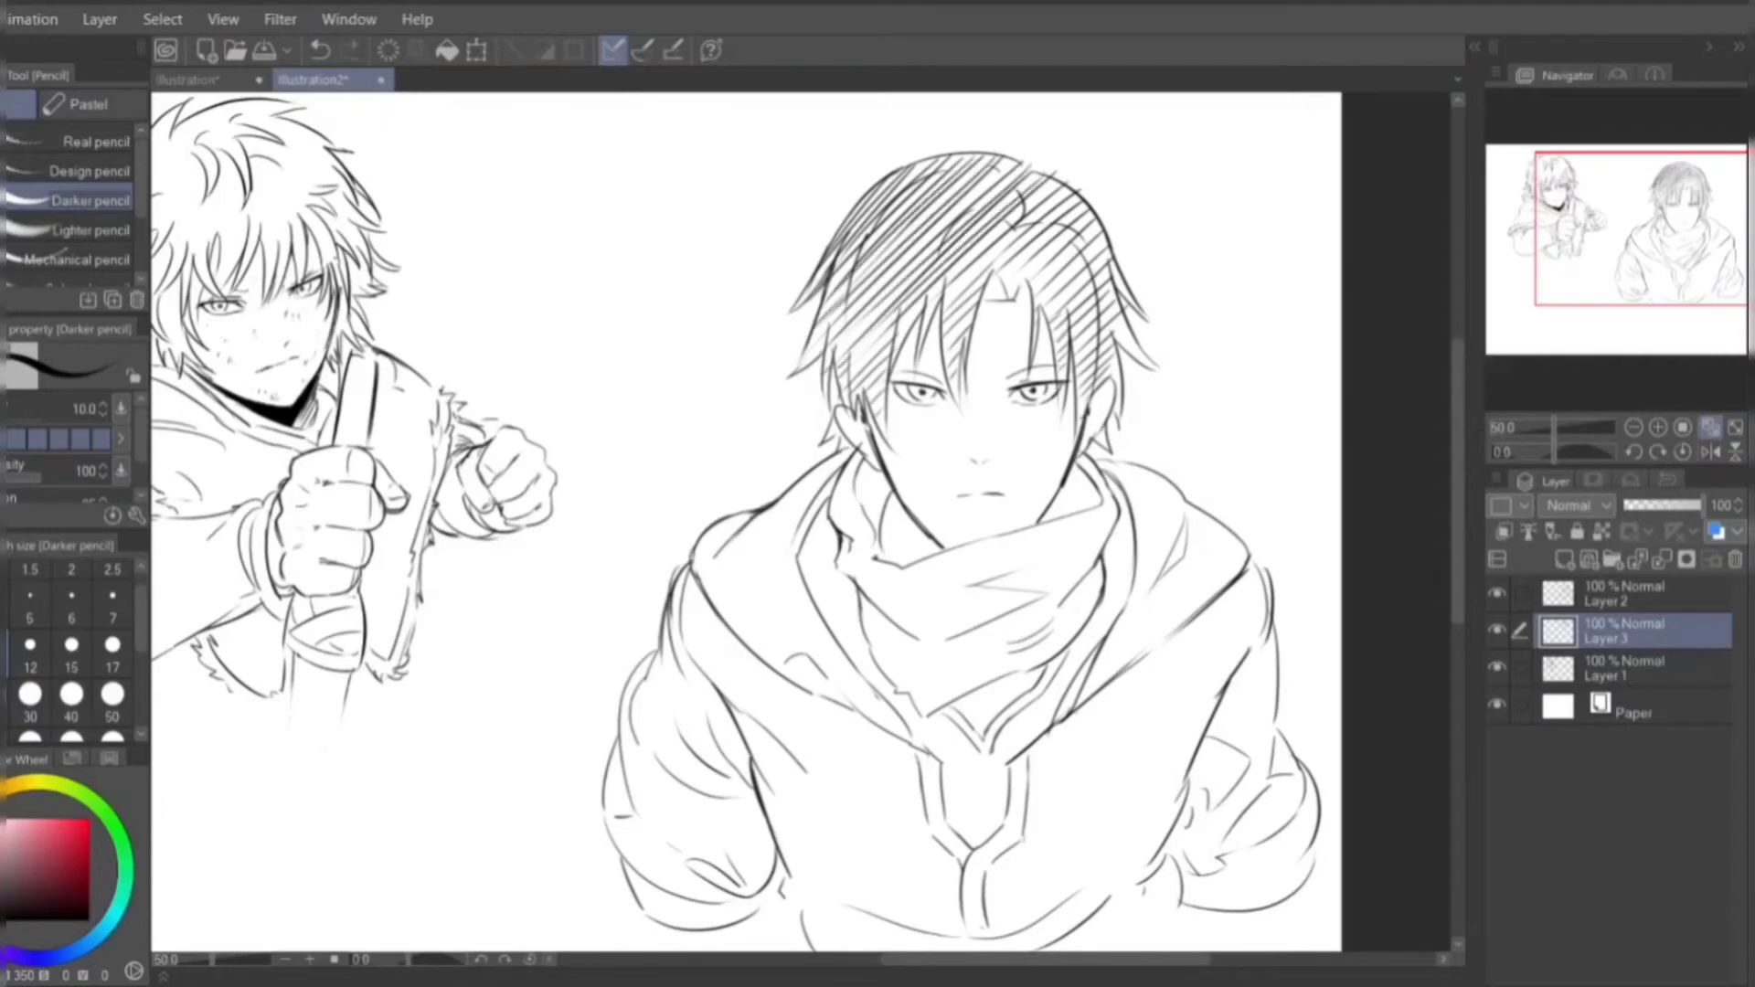
key(ctrl+z)
drag(1009, 274, 893, 370)
key(ctrl+z)
- Reinforce the fringe strands and the side hair tips with darker strokes, undoing the ones that miss
drag(900, 311, 885, 433)
drag(897, 371, 859, 455)
drag(856, 345, 840, 411)
key(ctrl+z)
drag(833, 227, 787, 313)
drag(822, 294, 792, 373)
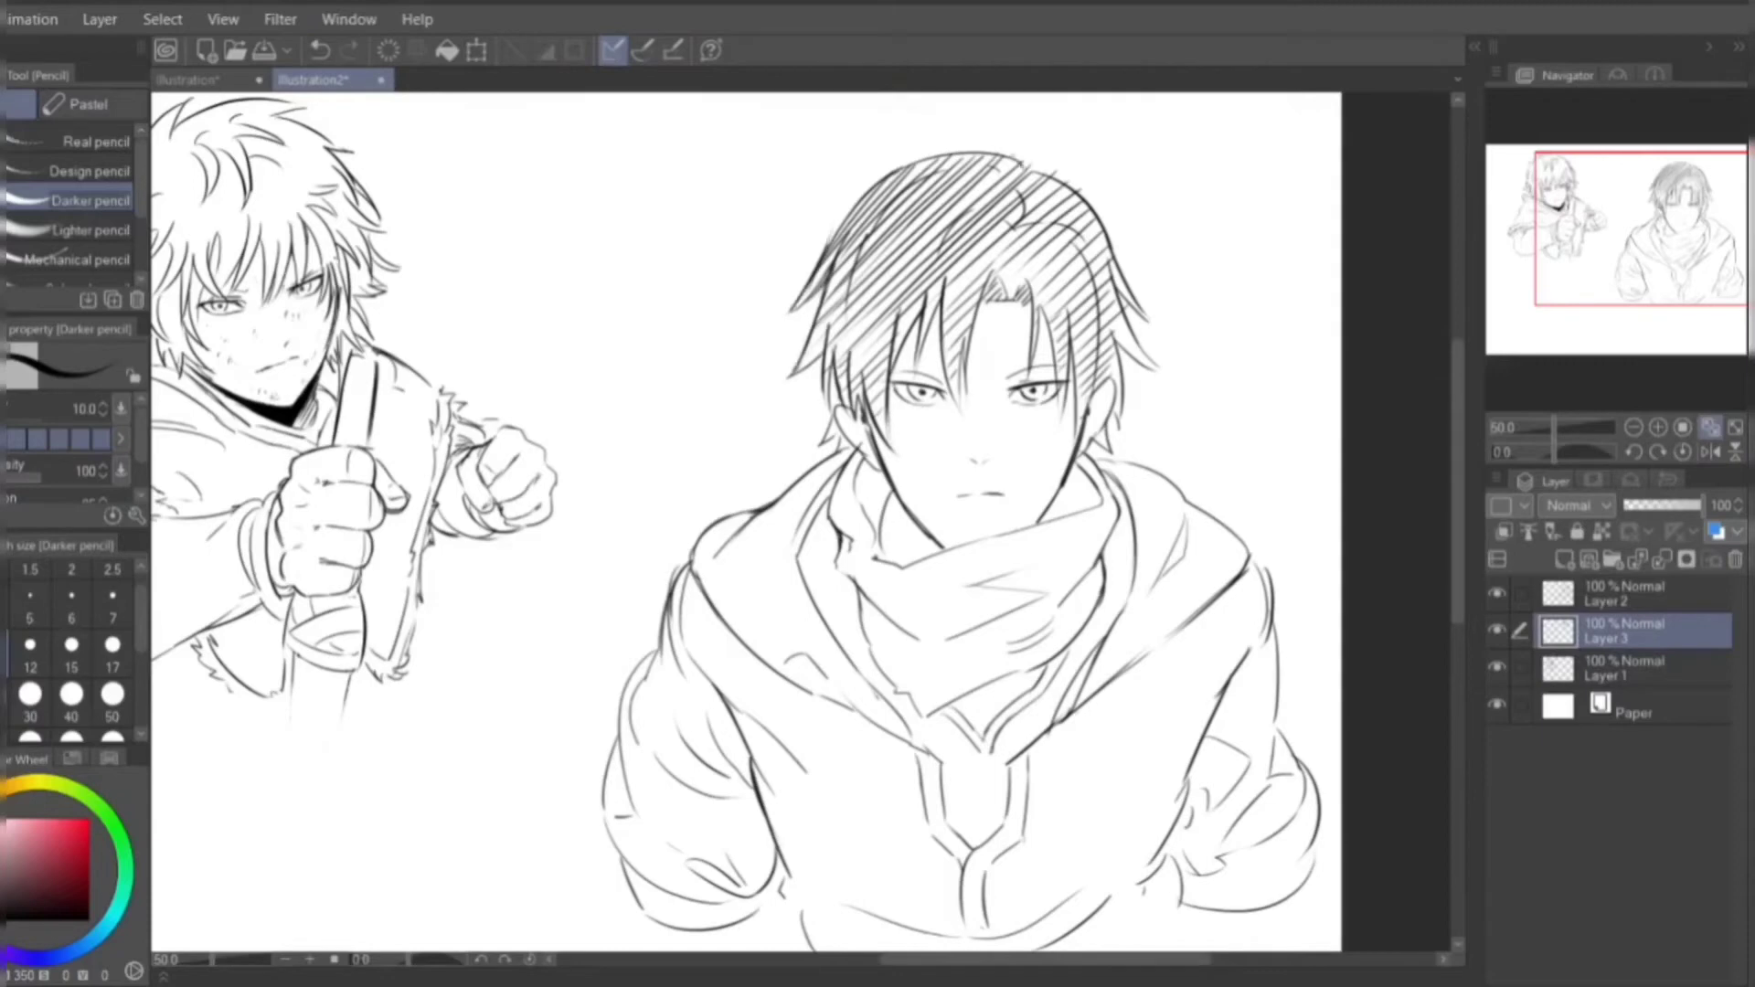
key(ctrl+z)
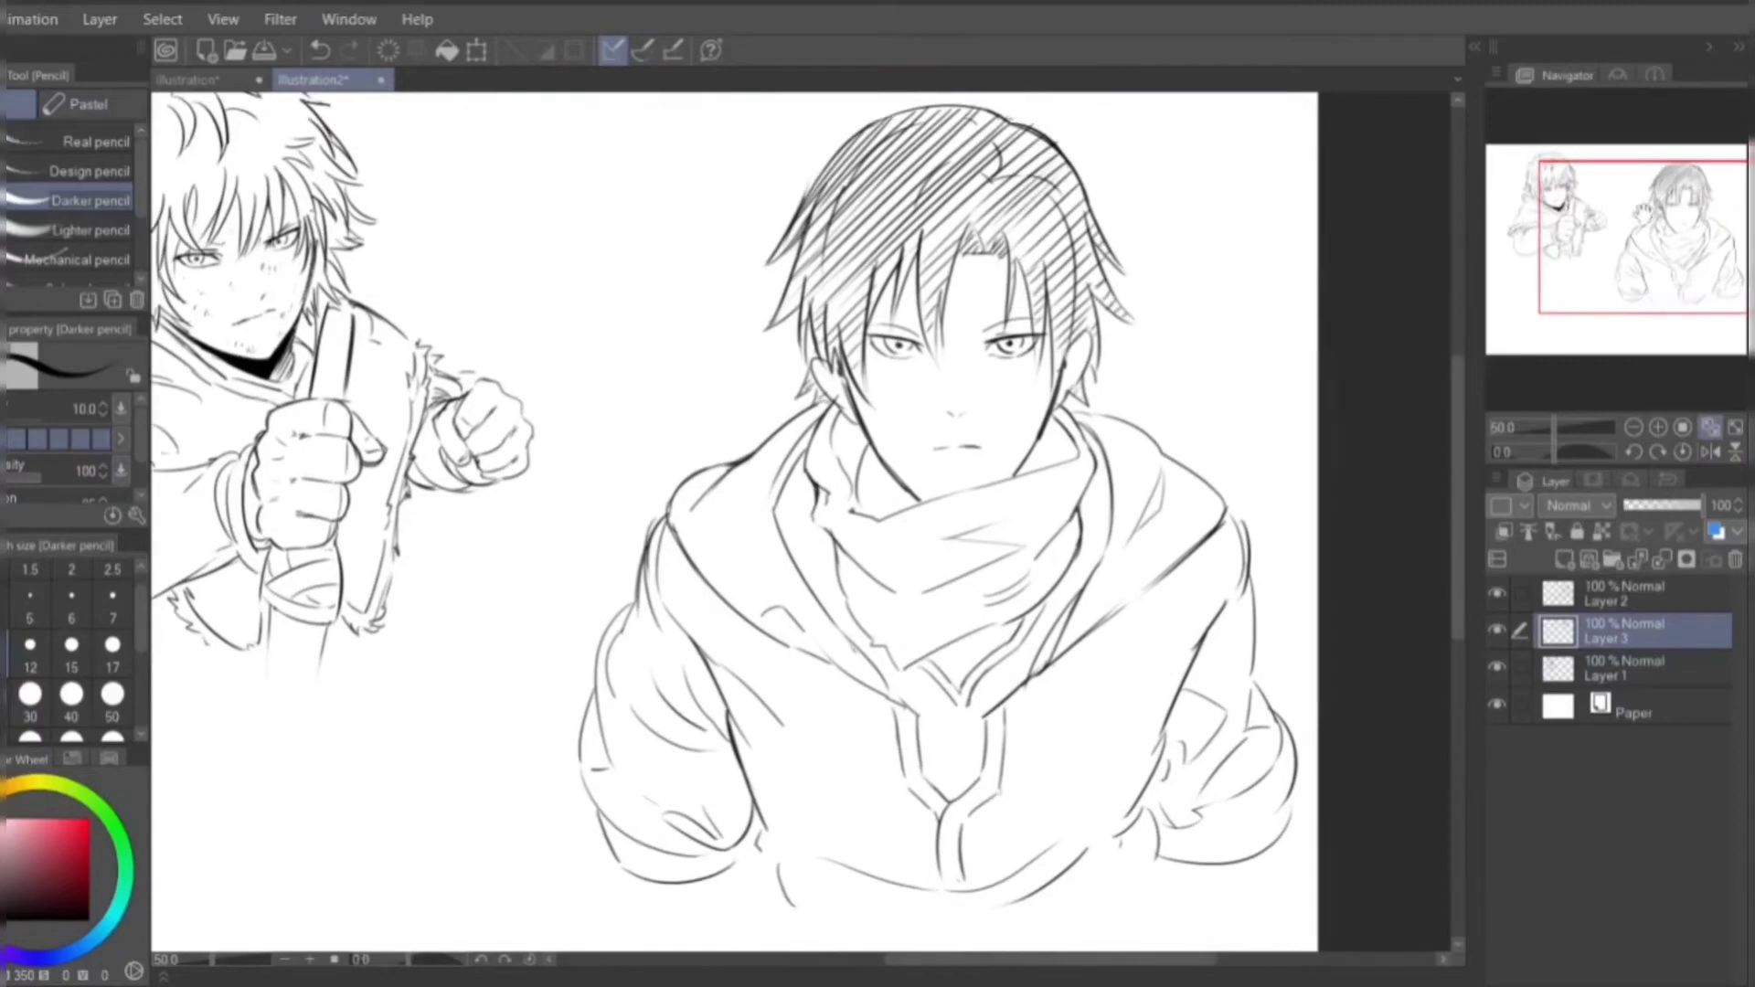
- Hatch the hood's inner lining and the pointed neck opening on Layer 3 with diagonal strokes
click(1627, 593)
click(1627, 630)
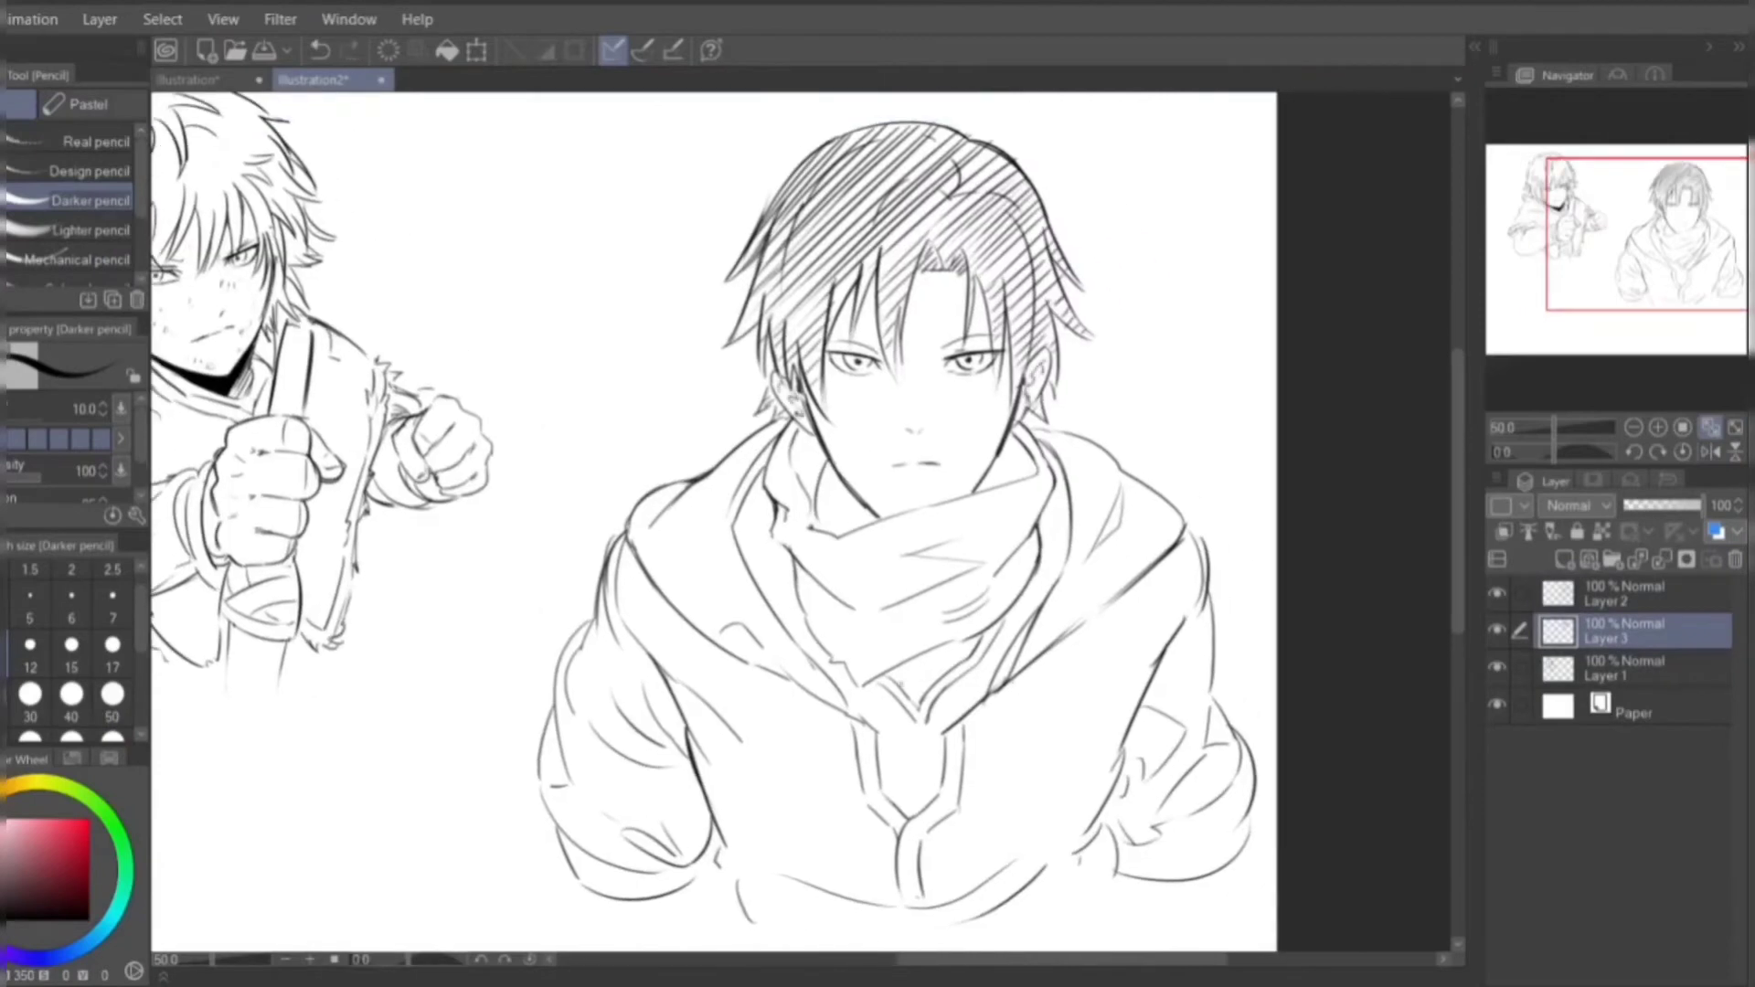
mouse_move(741, 493)
mouse_down()
mouse_move(809, 640)
mouse_move(932, 786)
mouse_move(1051, 530)
mouse_move(1053, 475)
mouse_up()
drag(1052, 475, 994, 450)
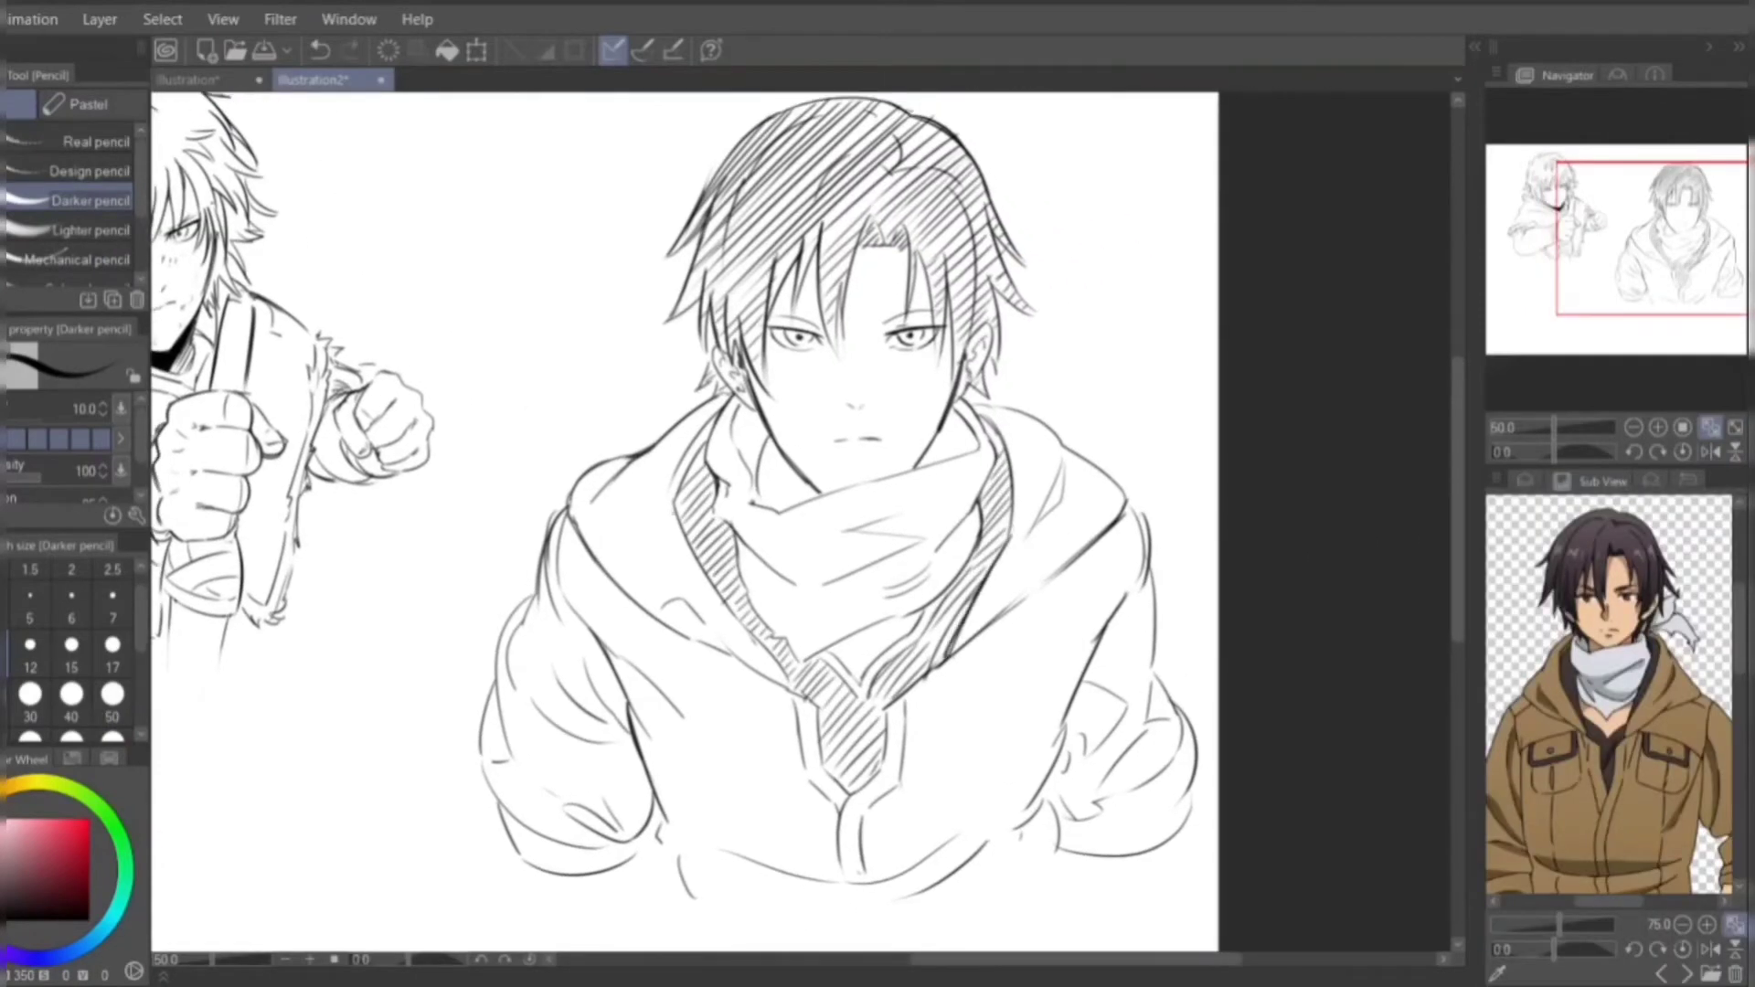
drag(677, 448, 727, 603)
- Draw buttoned flap pockets on both sides of the jacket's chest, with seam lines running down below them
drag(823, 549, 799, 552)
drag(900, 684, 1047, 708)
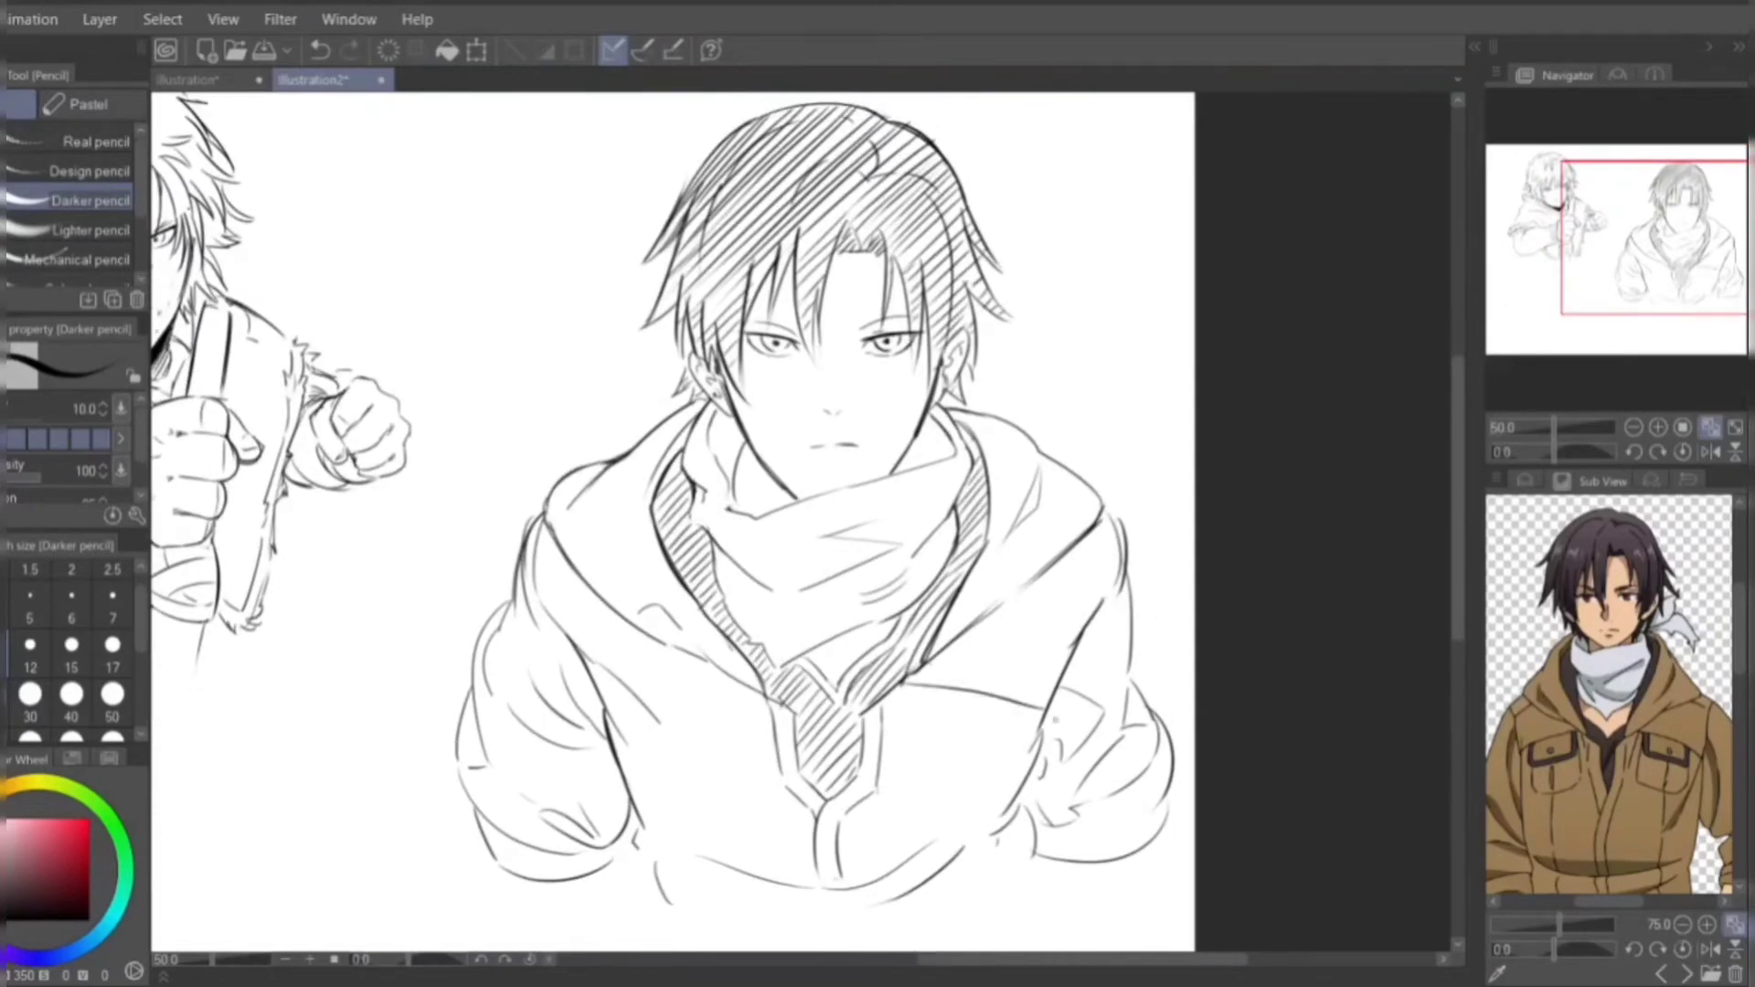
key(ctrl+z)
drag(605, 718, 759, 694)
drag(924, 681, 1022, 730)
mouse_move(1026, 745)
mouse_down()
mouse_move(911, 737)
mouse_move(1006, 772)
mouse_up()
mouse_move(631, 727)
mouse_down()
mouse_move(745, 706)
mouse_move(702, 788)
mouse_up()
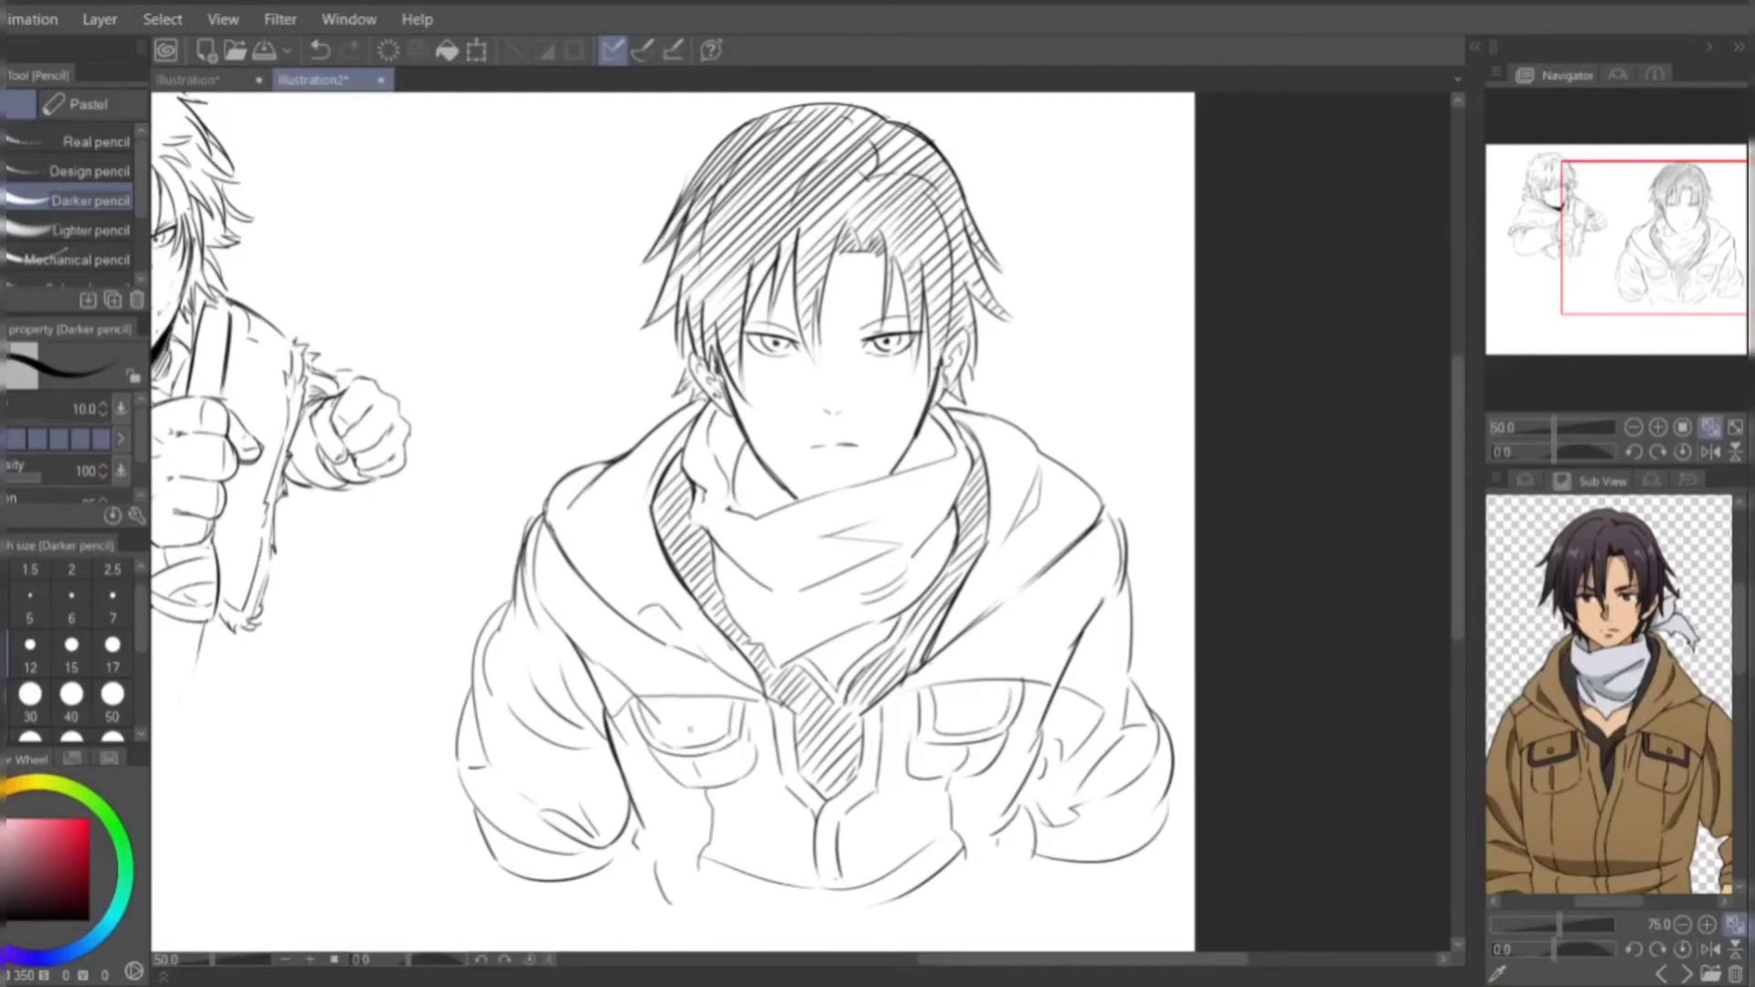
- Merge Layer 2 into Layer 3, then scale the scarf man down and shift him towards the blond warrior
key(ctrl+minus)
click(1525, 480)
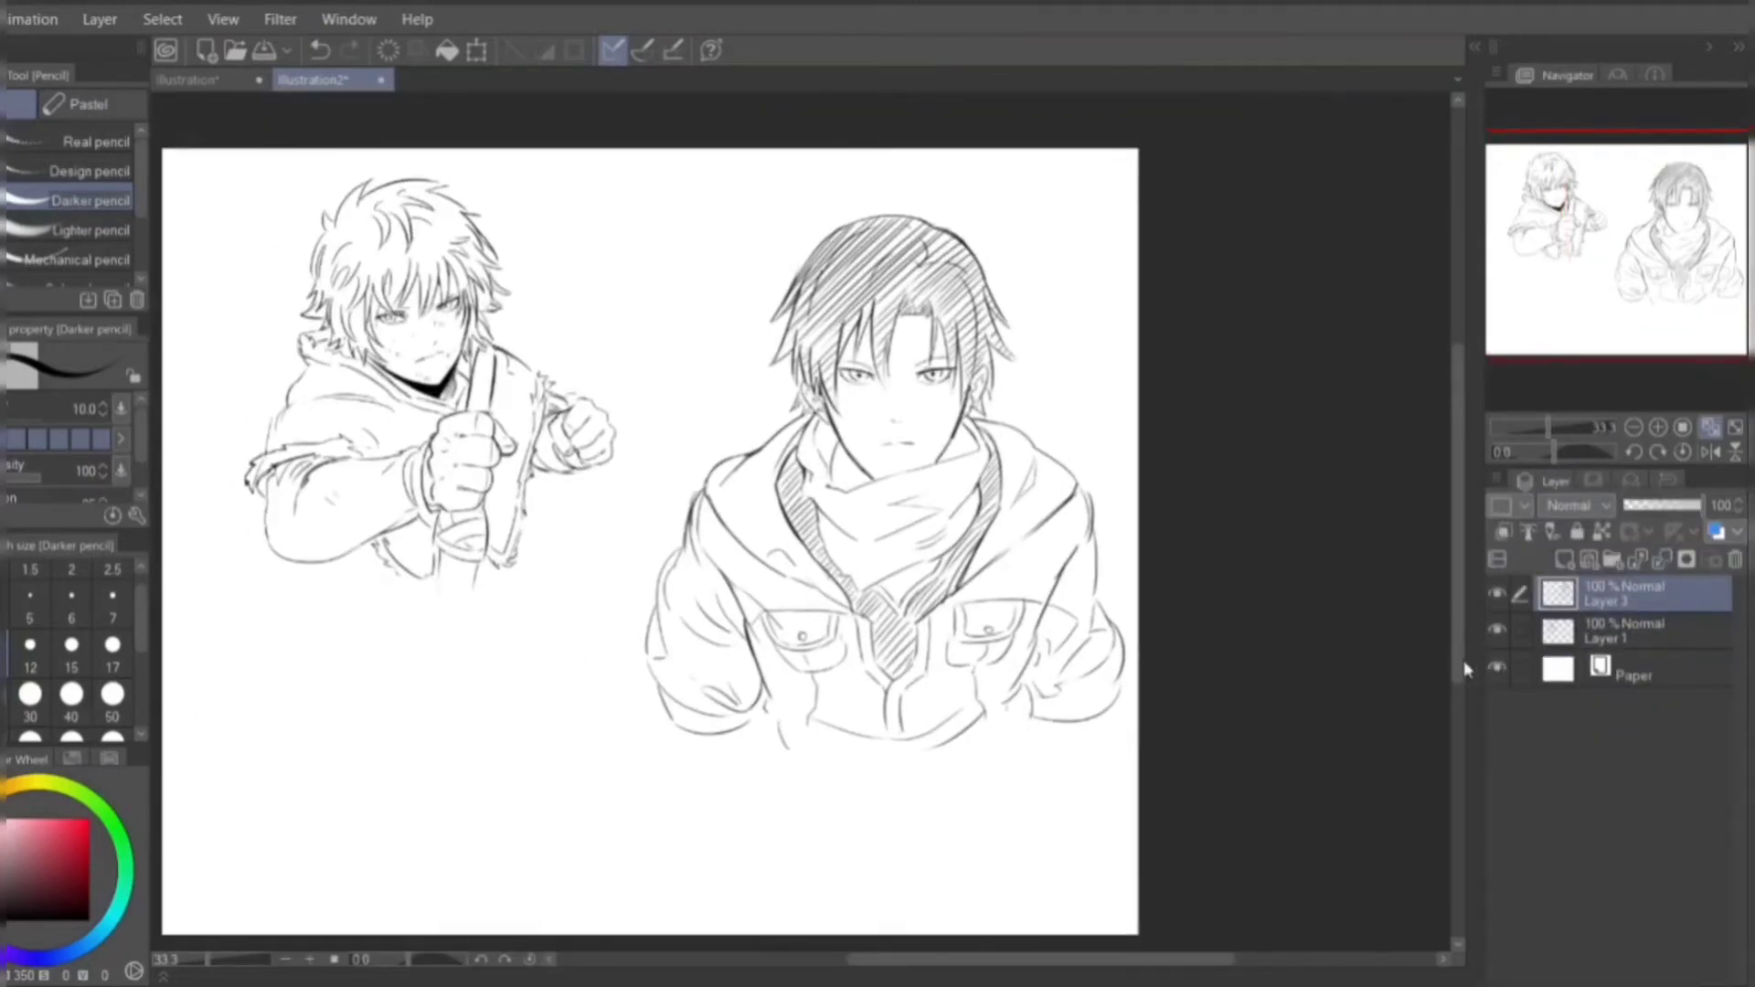
key(ctrl+t)
drag(979, 567, 842, 733)
click(796, 725)
- Check the blond warrior's reference, then start hatching his raised arm's sleeve on a new Layer 2 beneath Layer 1
click(1598, 481)
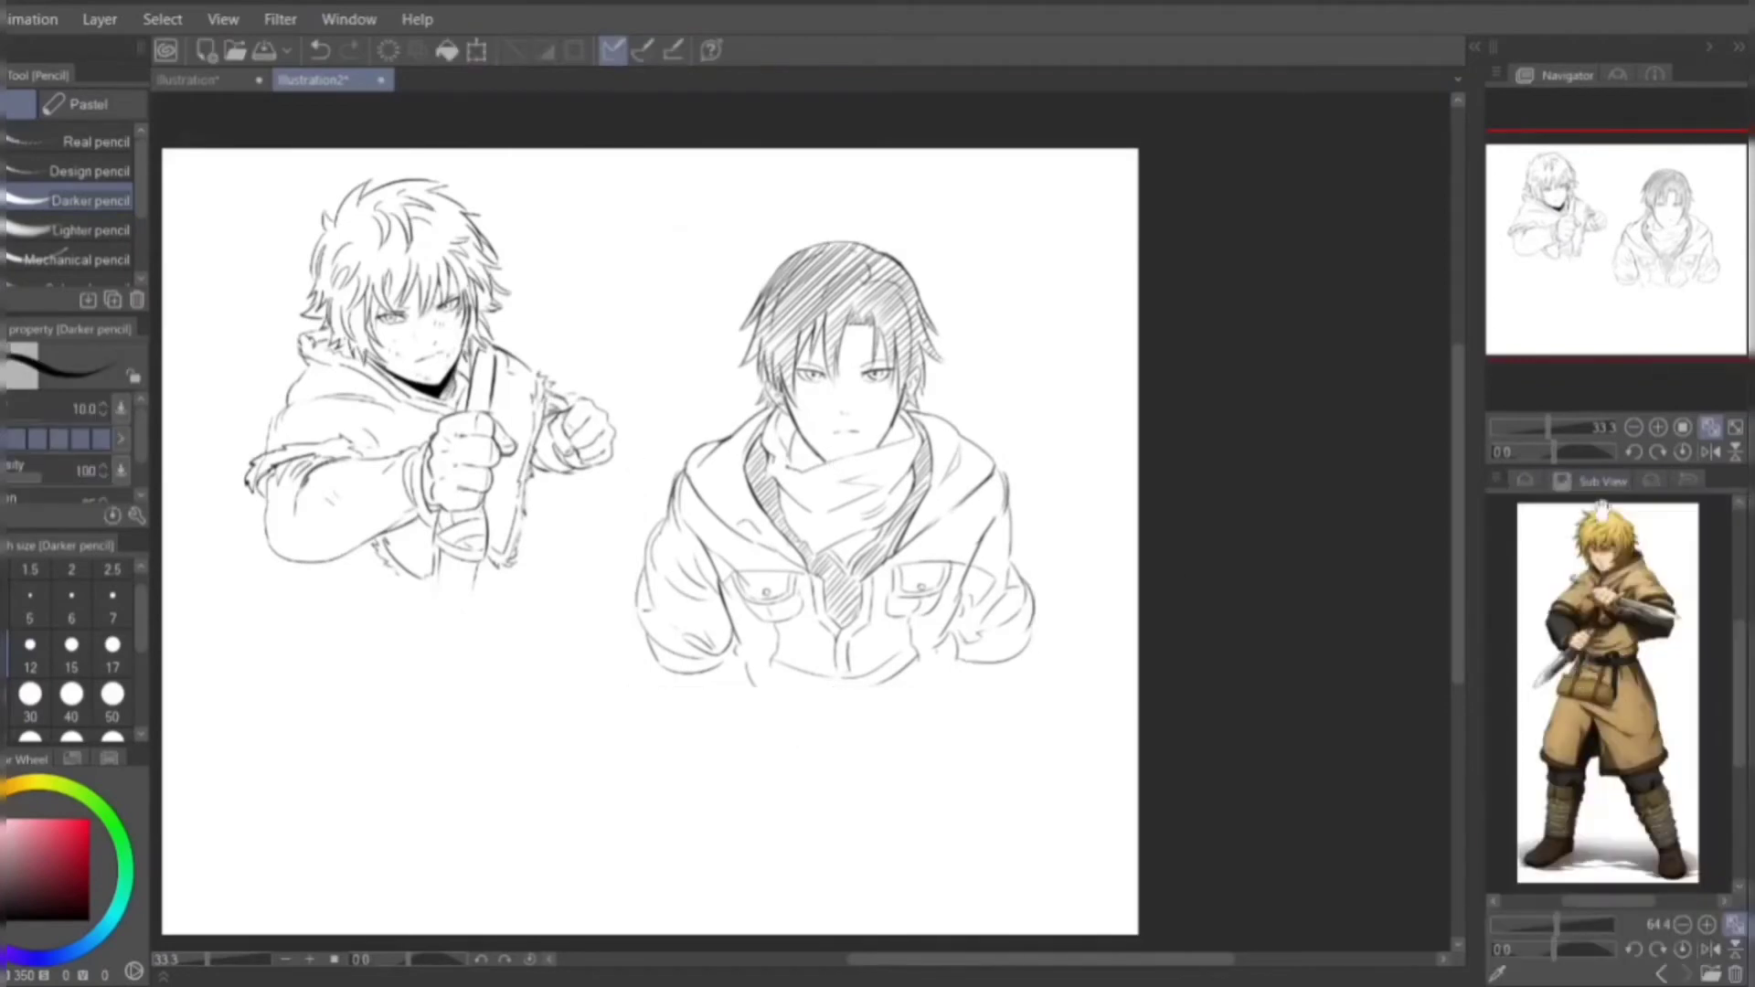
click(1525, 480)
scroll(238, 439, up, 2)
drag(302, 590, 361, 510)
drag(384, 645, 494, 531)
key(ctrl+z)
drag(297, 626, 375, 512)
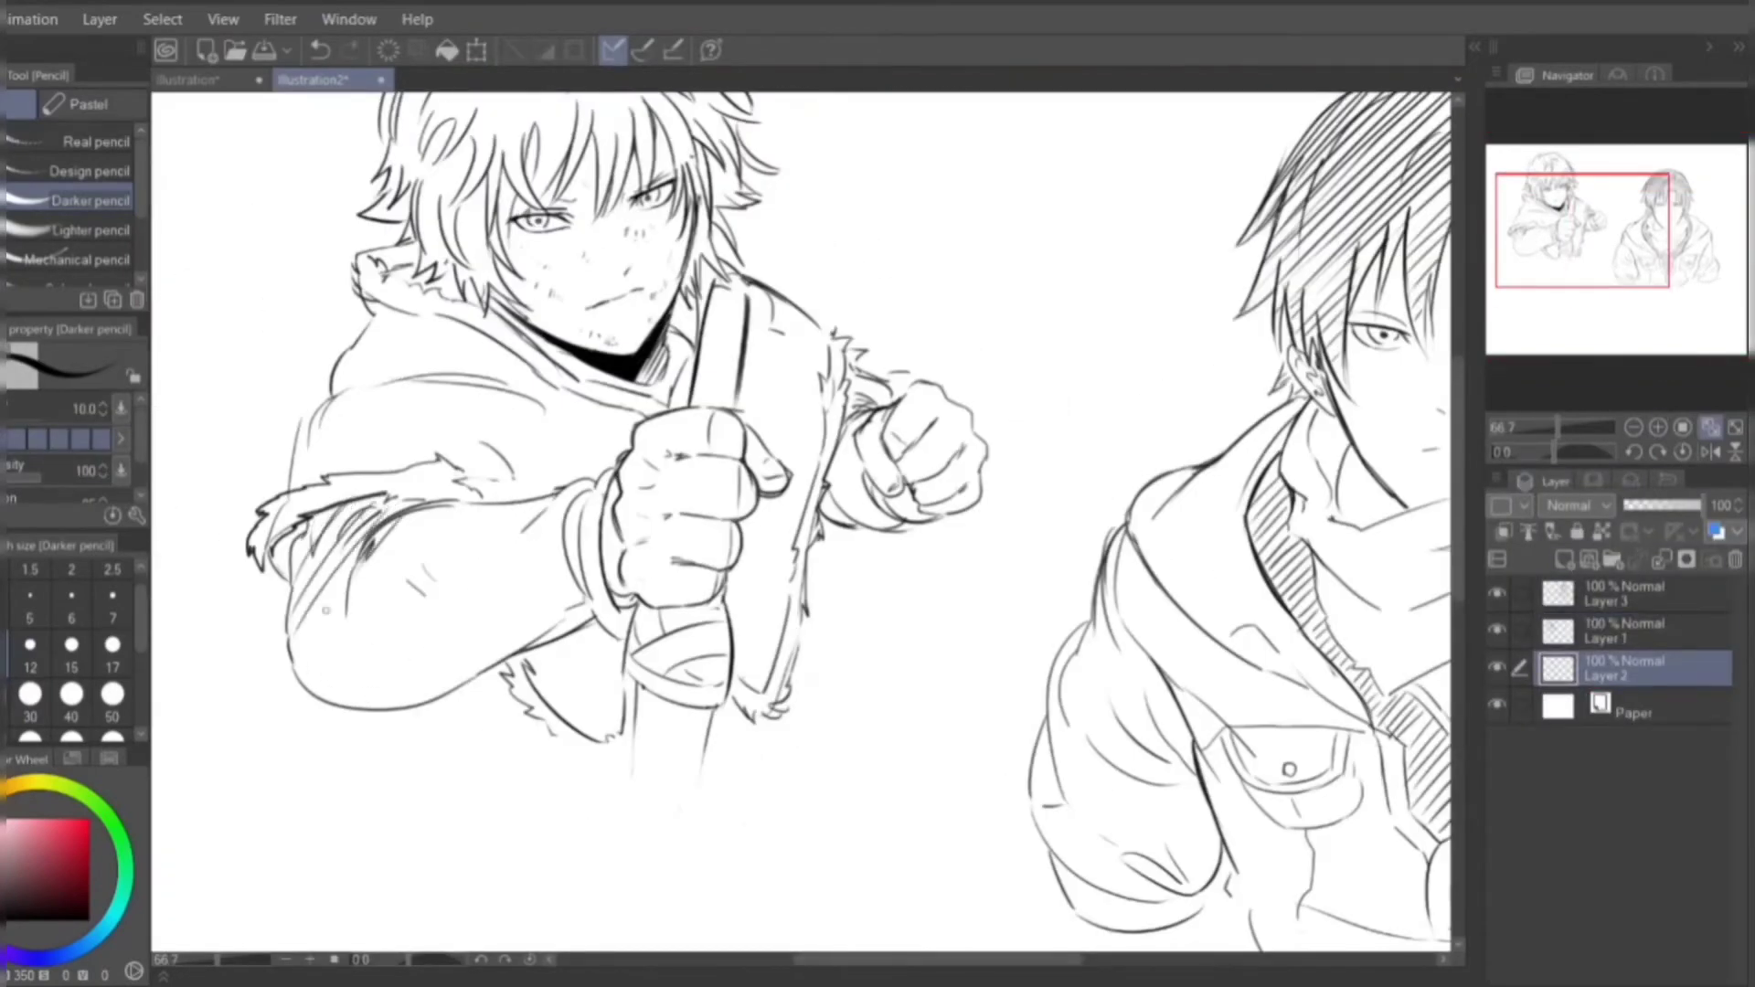
- Hatch the rest of the warrior's sleeve and his other forearm, then merge Layer 1 down into Layer 2
drag(338, 681, 457, 507)
drag(412, 686, 535, 508)
drag(512, 640, 567, 558)
drag(347, 704, 393, 659)
drag(818, 502, 864, 415)
drag(832, 531, 877, 470)
scroll(1677, 299, down, 2)
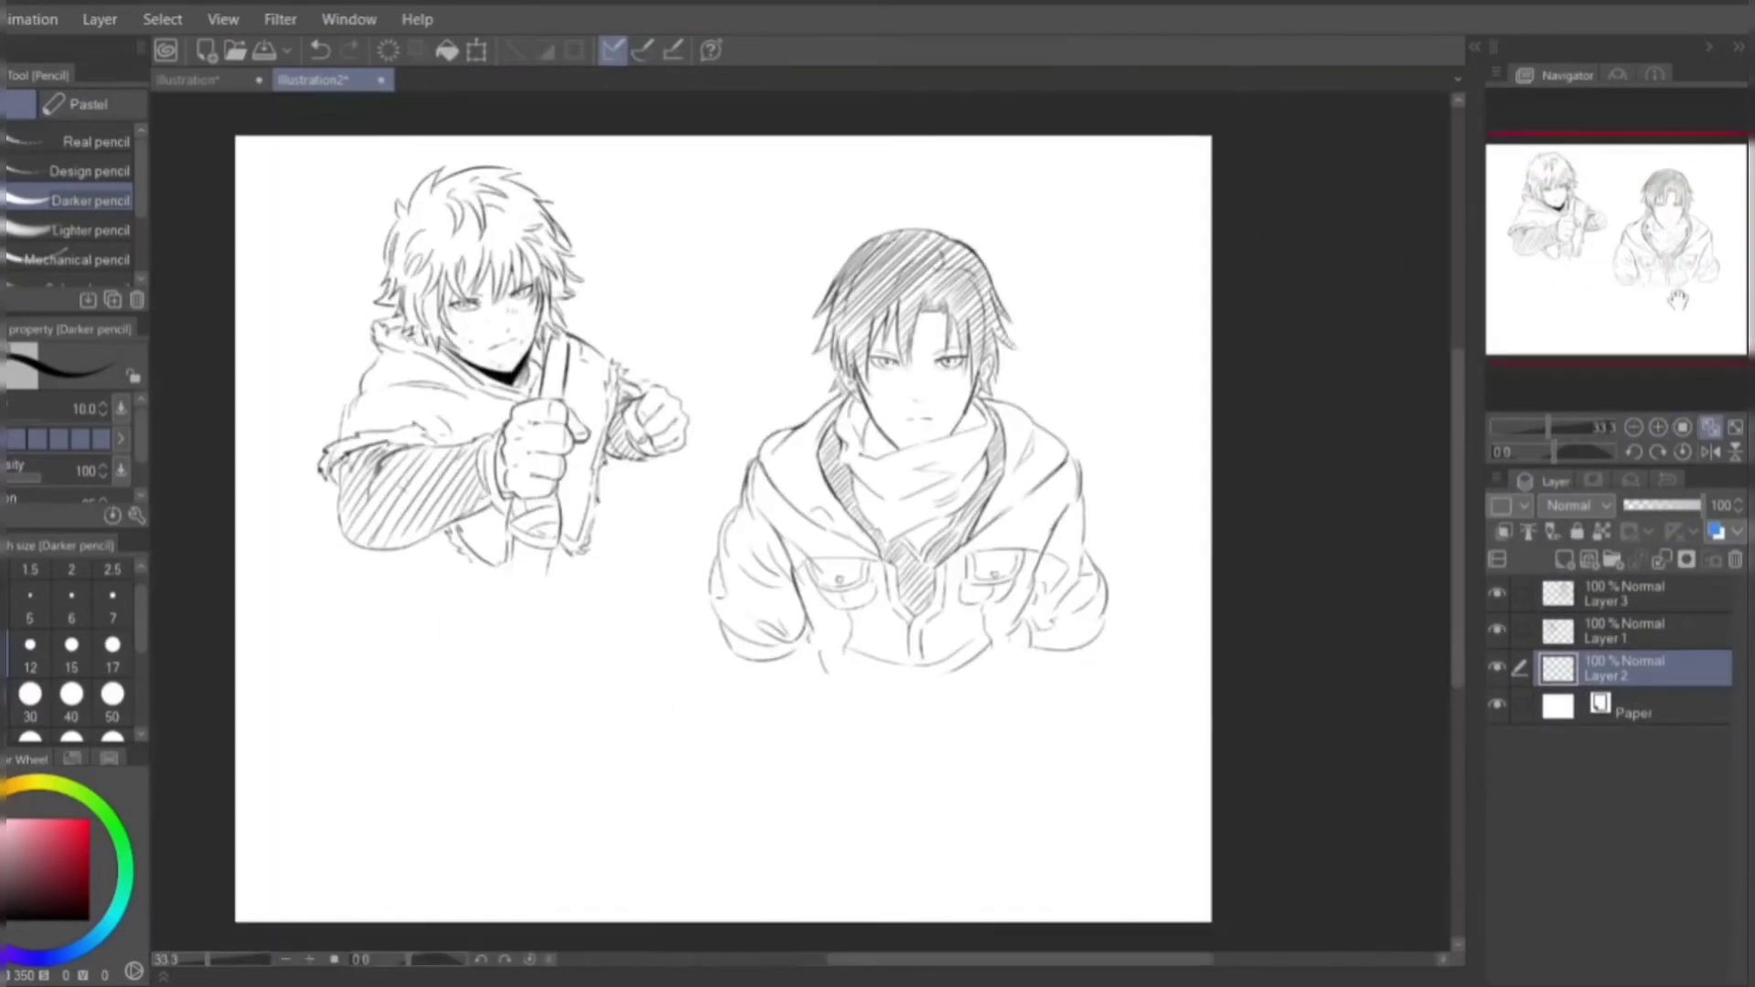
key(ctrl+e)
- Fill the neck shadows under the scarf man's jaw with solid black on Layer 3
scroll(1677, 299, up, 1)
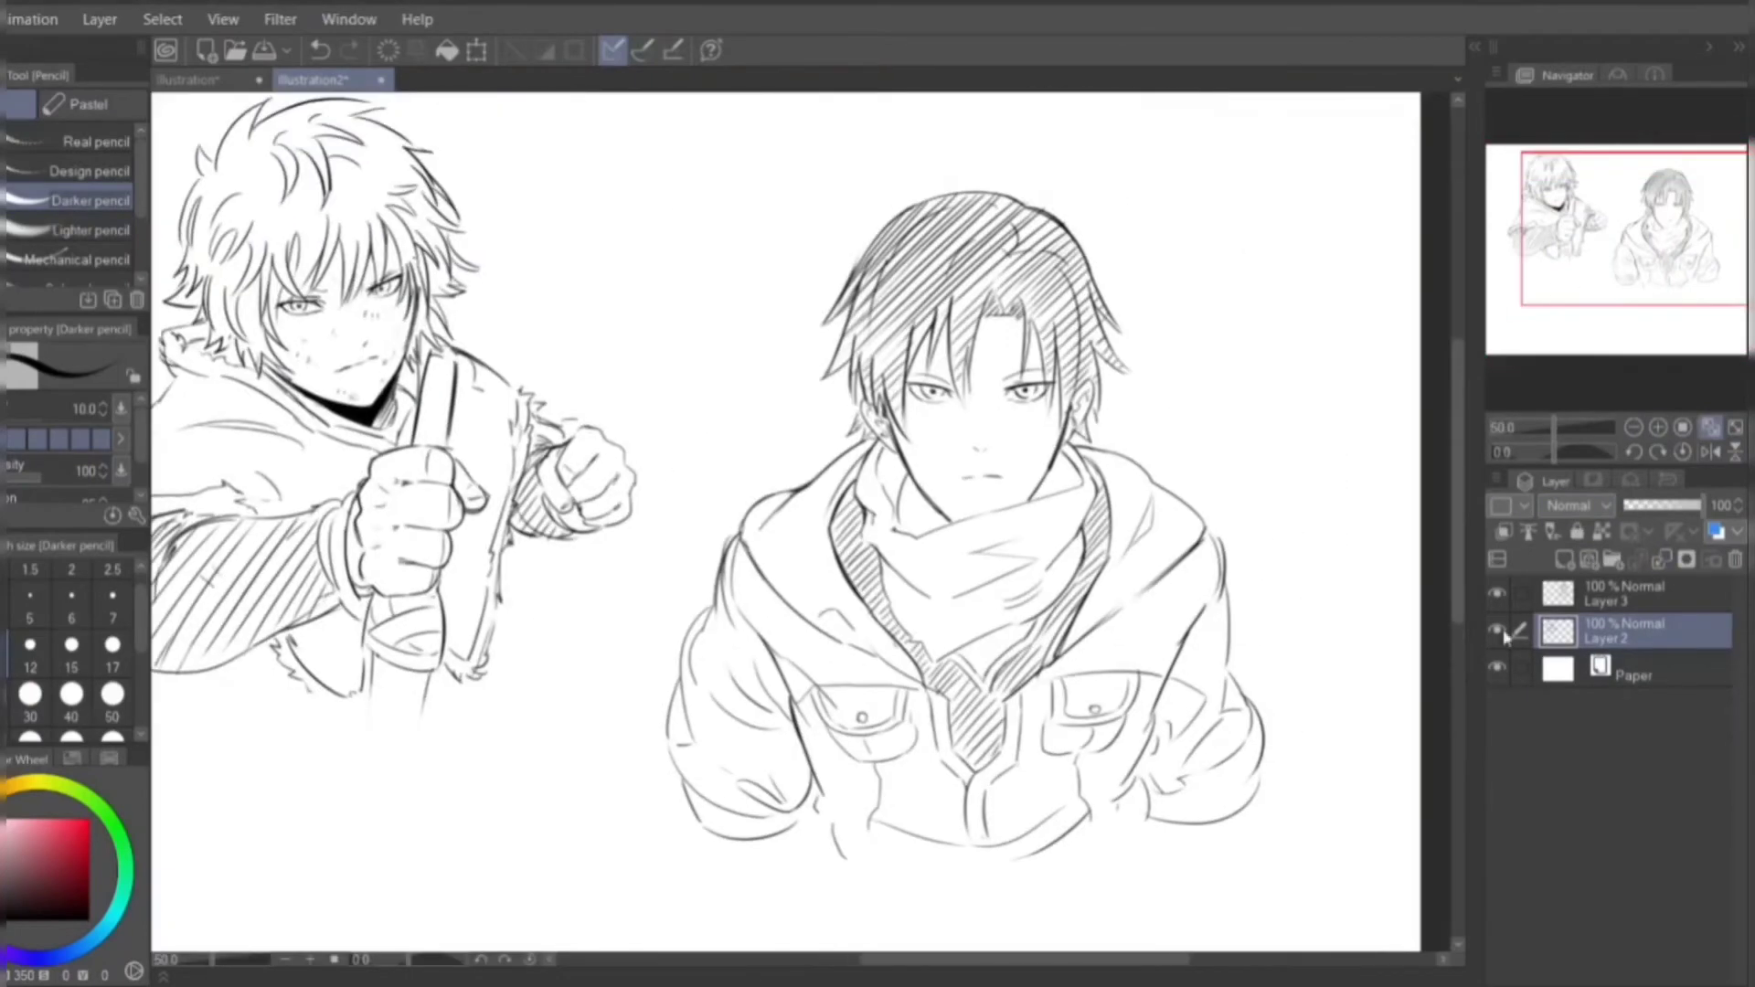
click(1558, 594)
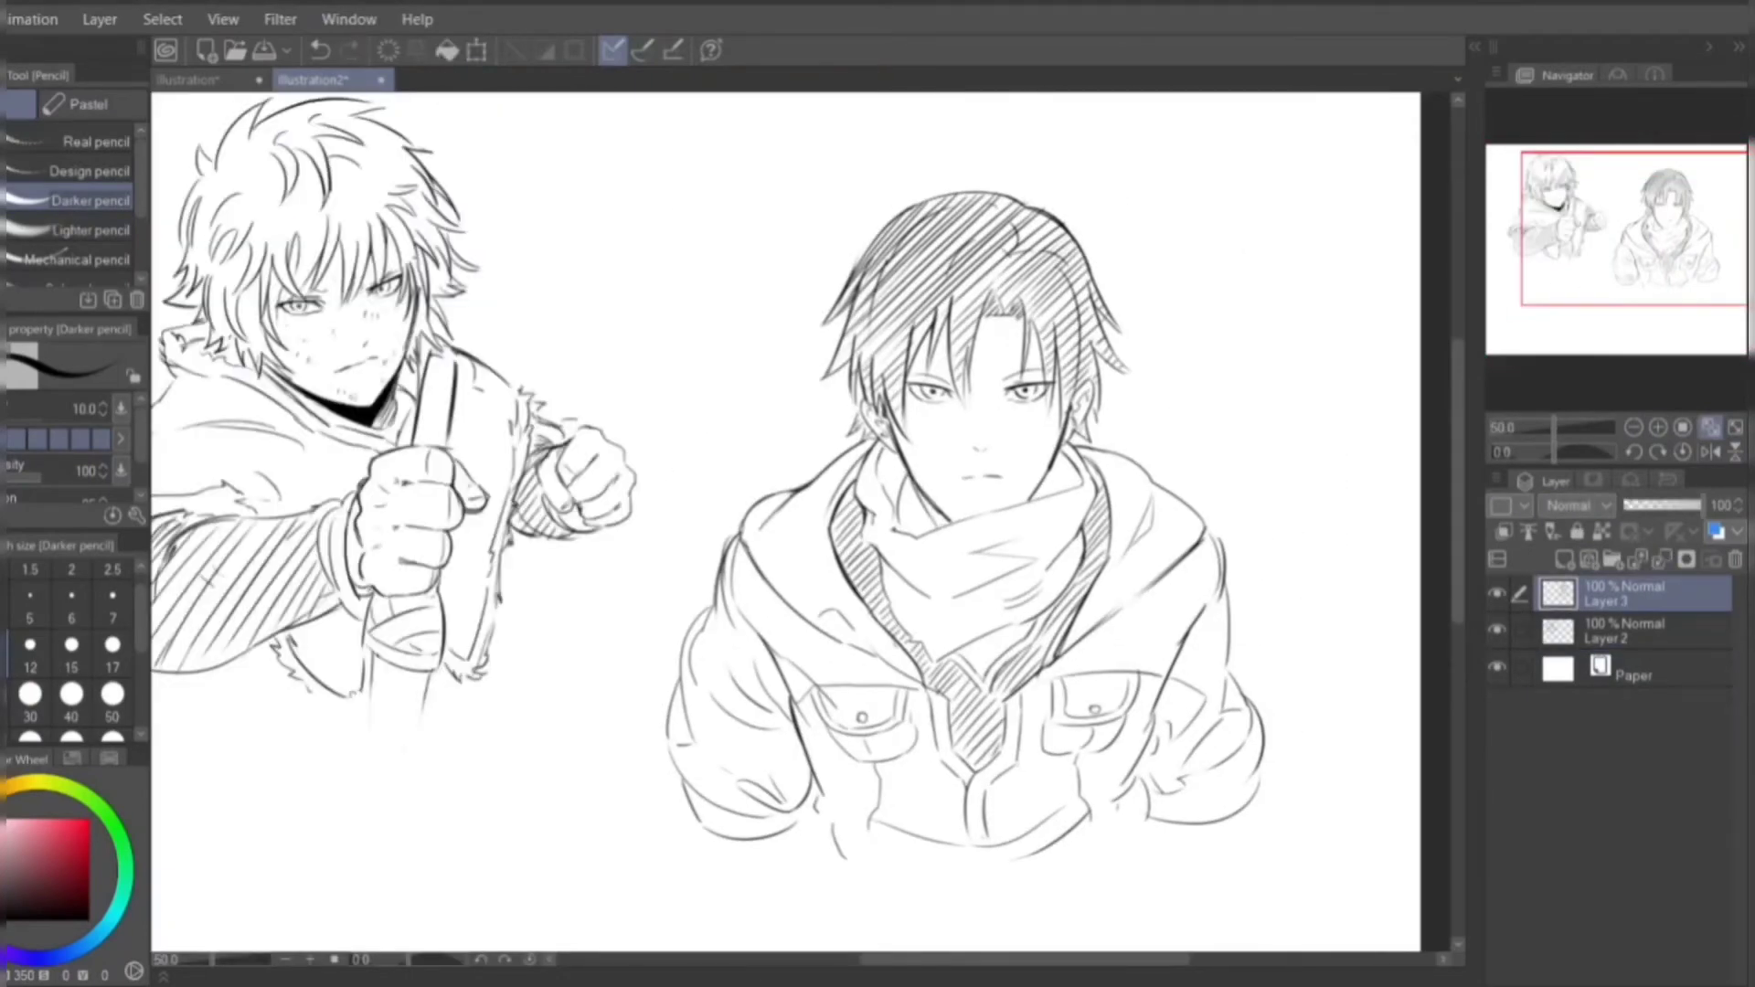
drag(901, 525, 934, 482)
drag(903, 533, 937, 501)
drag(1033, 503, 1051, 468)
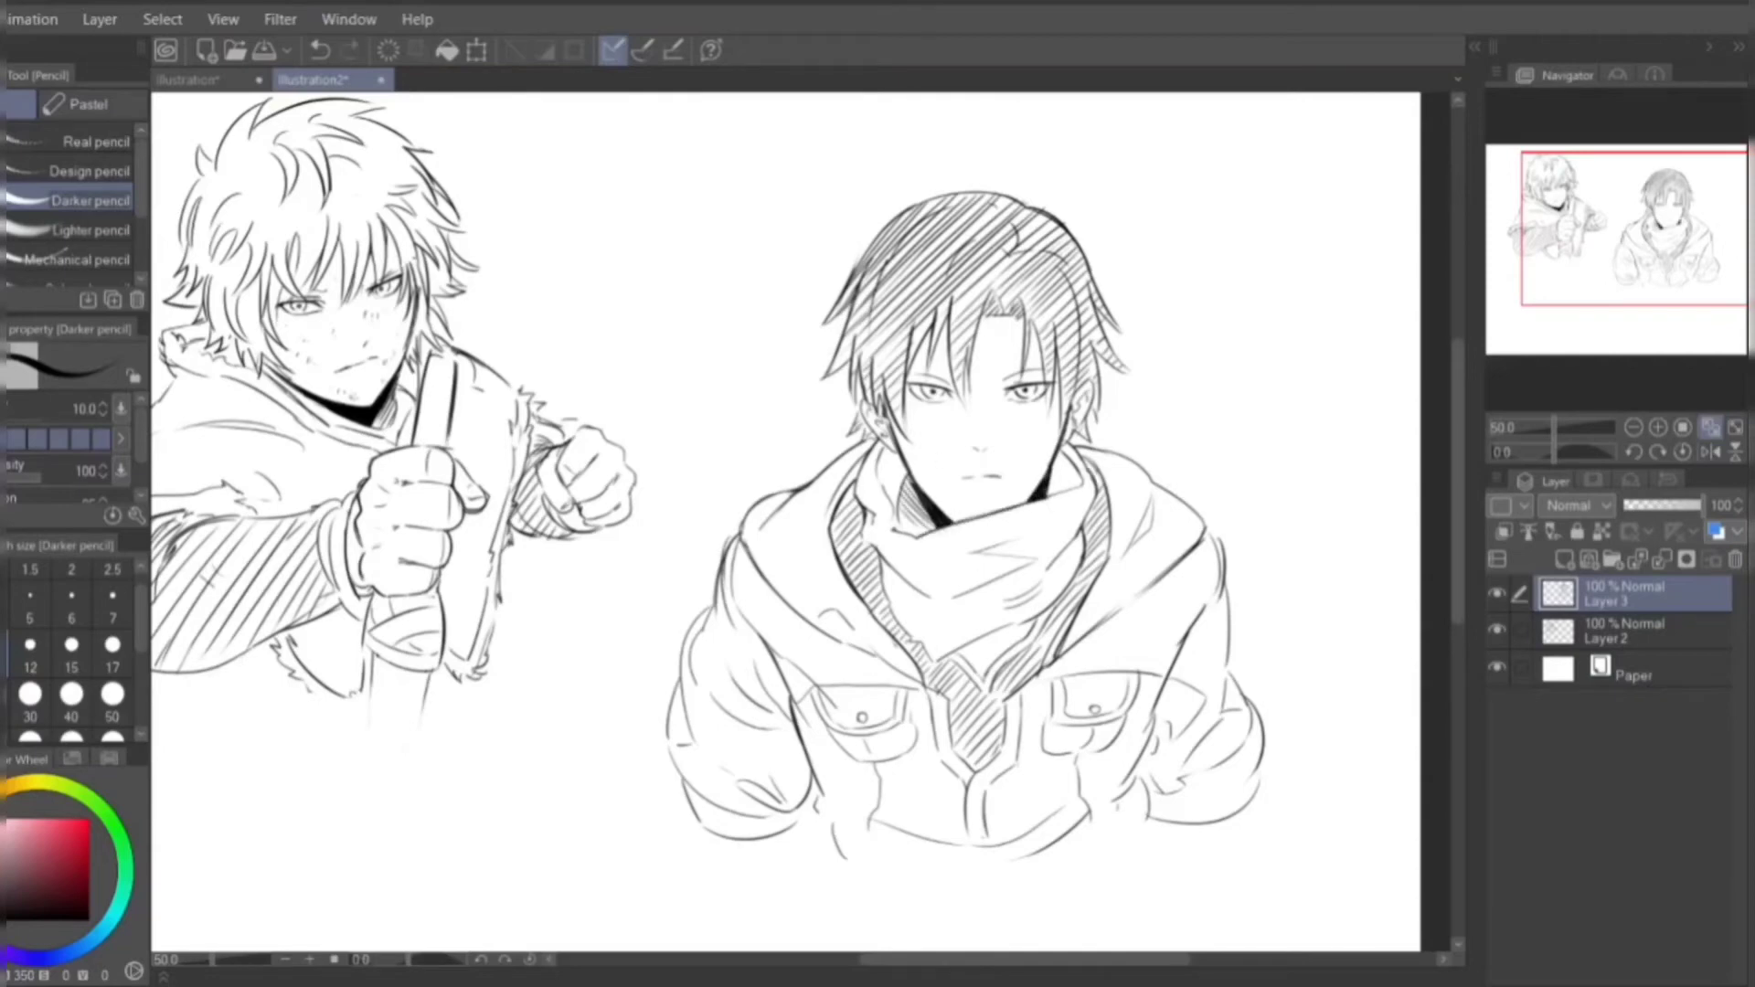
- Scale the scarf man down slightly and move the blond warrior closer to him
key(ctrl+t)
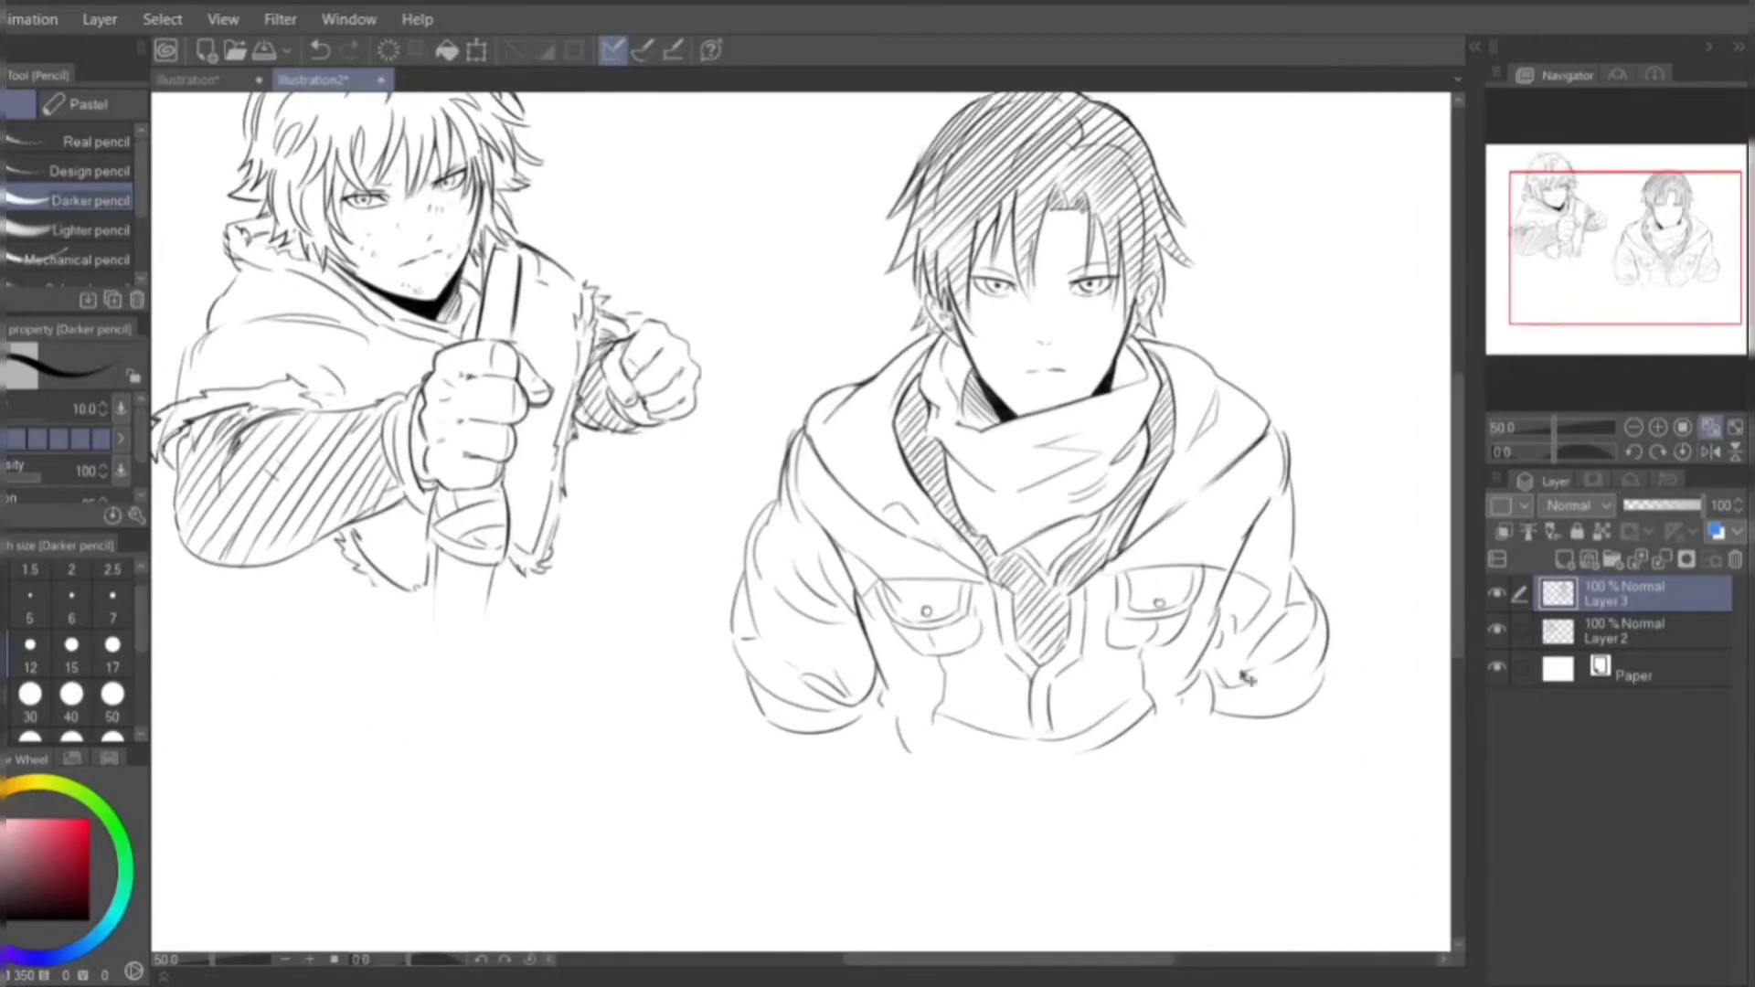
key(Return)
key(k)
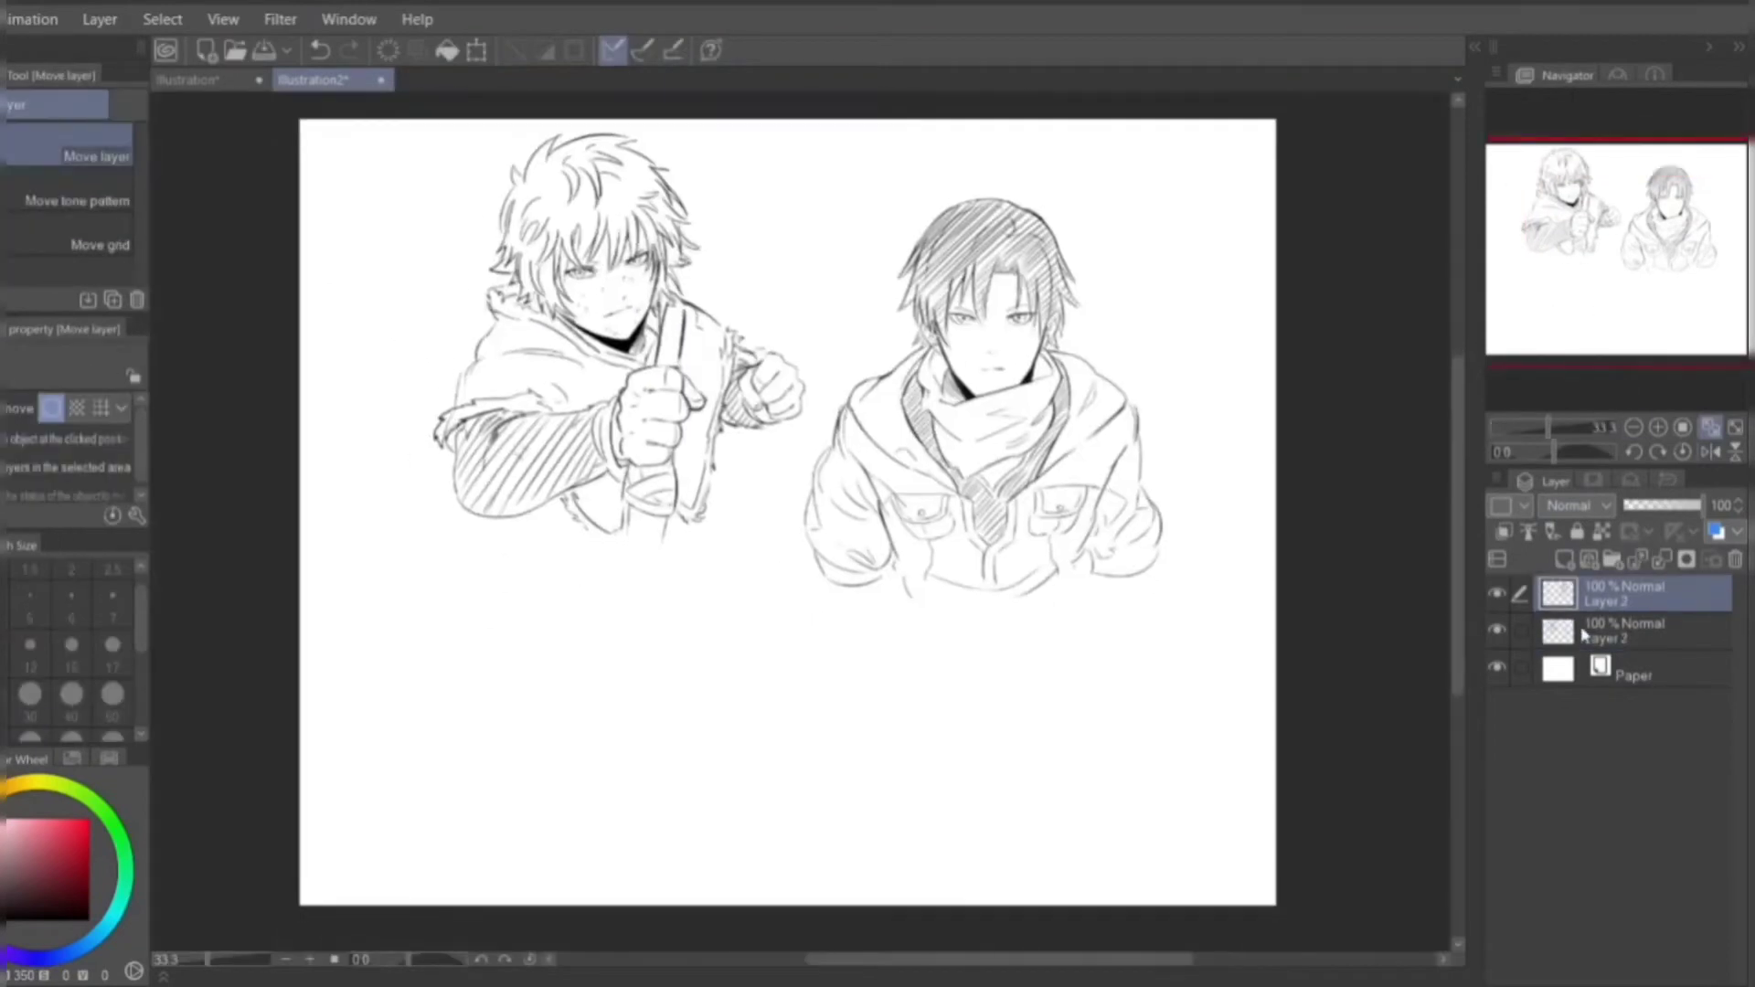
scroll(1614, 333, up, 2)
- Using the pink-haired girl reference, sketch her tilted face outline and eyes in the blank area below the two men
key(p)
drag(1078, 345, 1045, 473)
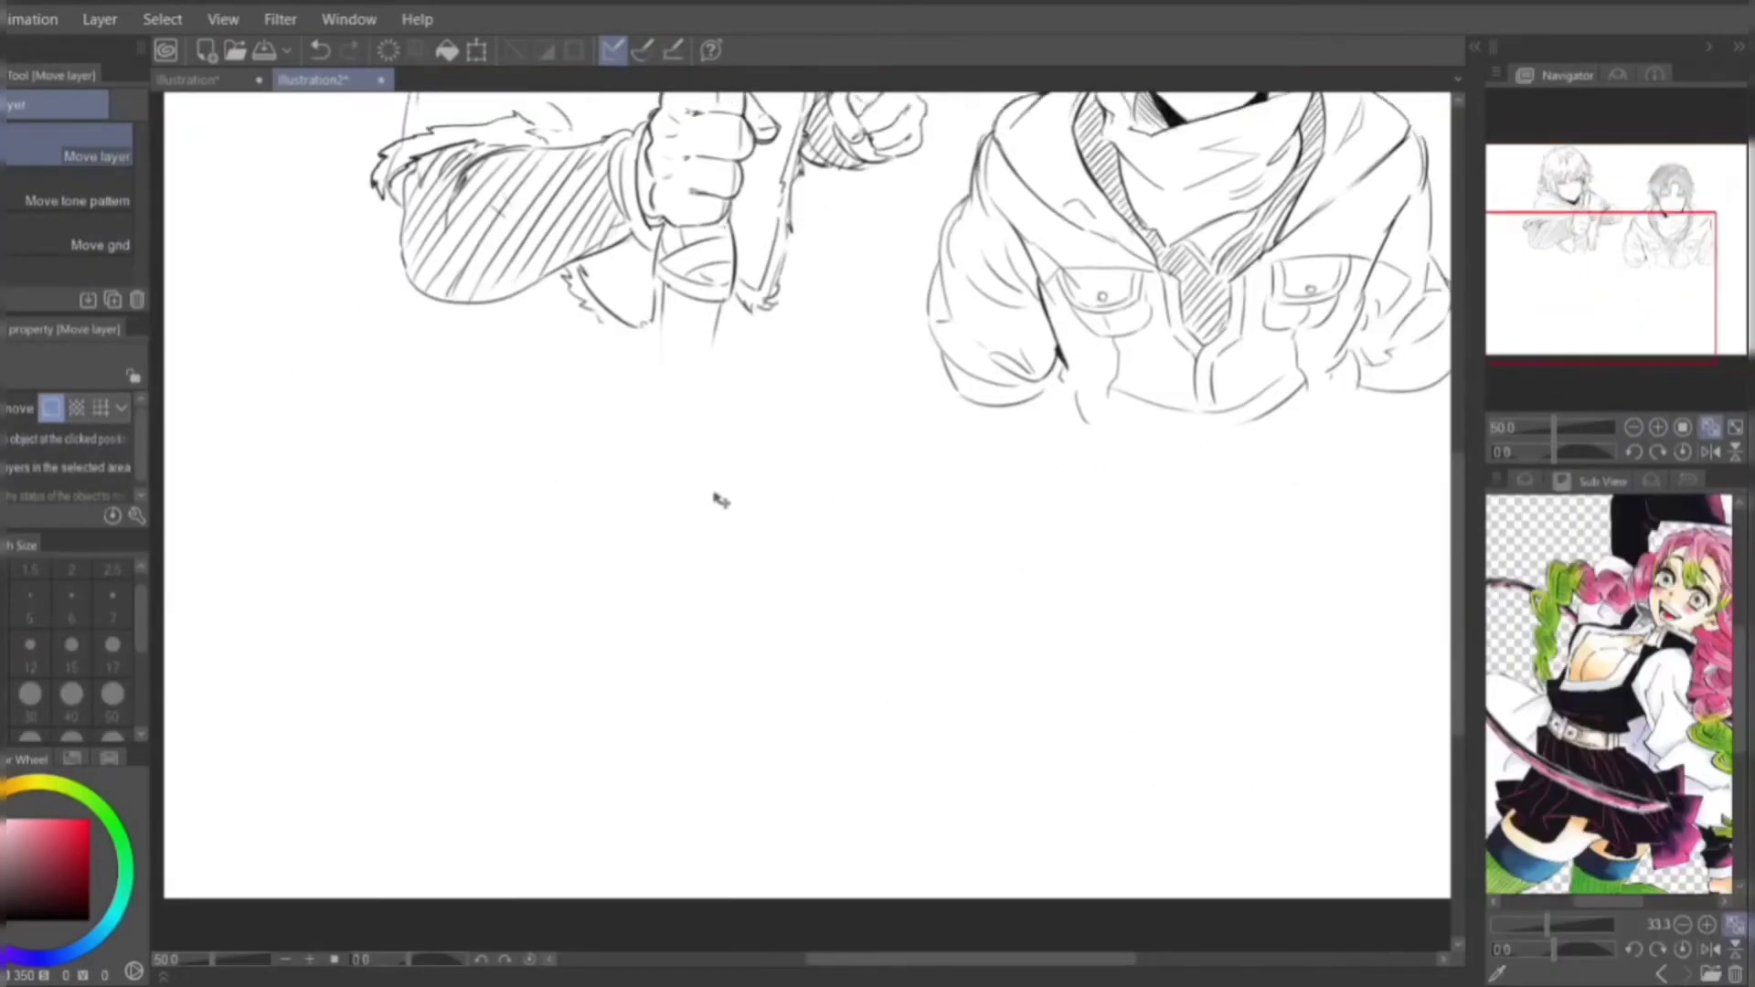
key(p)
drag(658, 376, 685, 548)
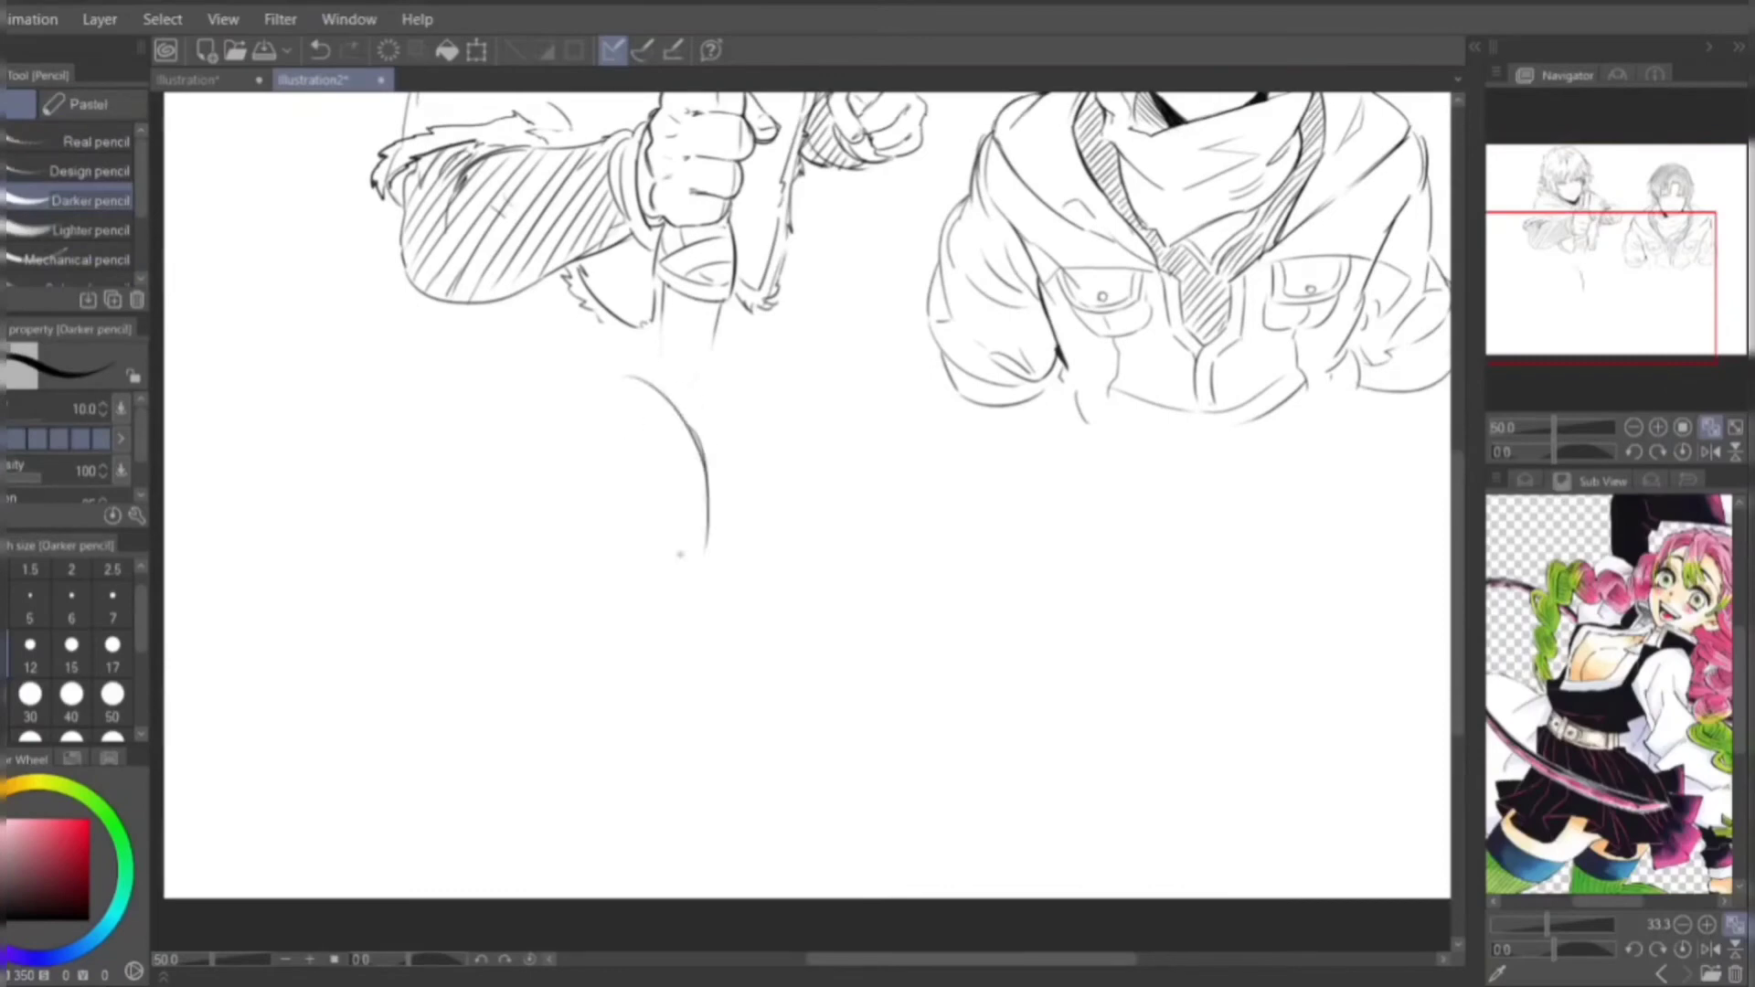
key(ctrl+z)
mouse_move(755, 375)
mouse_down()
mouse_move(756, 606)
mouse_move(827, 697)
mouse_move(869, 698)
mouse_up()
key(ctrl+z)
drag(941, 620, 846, 704)
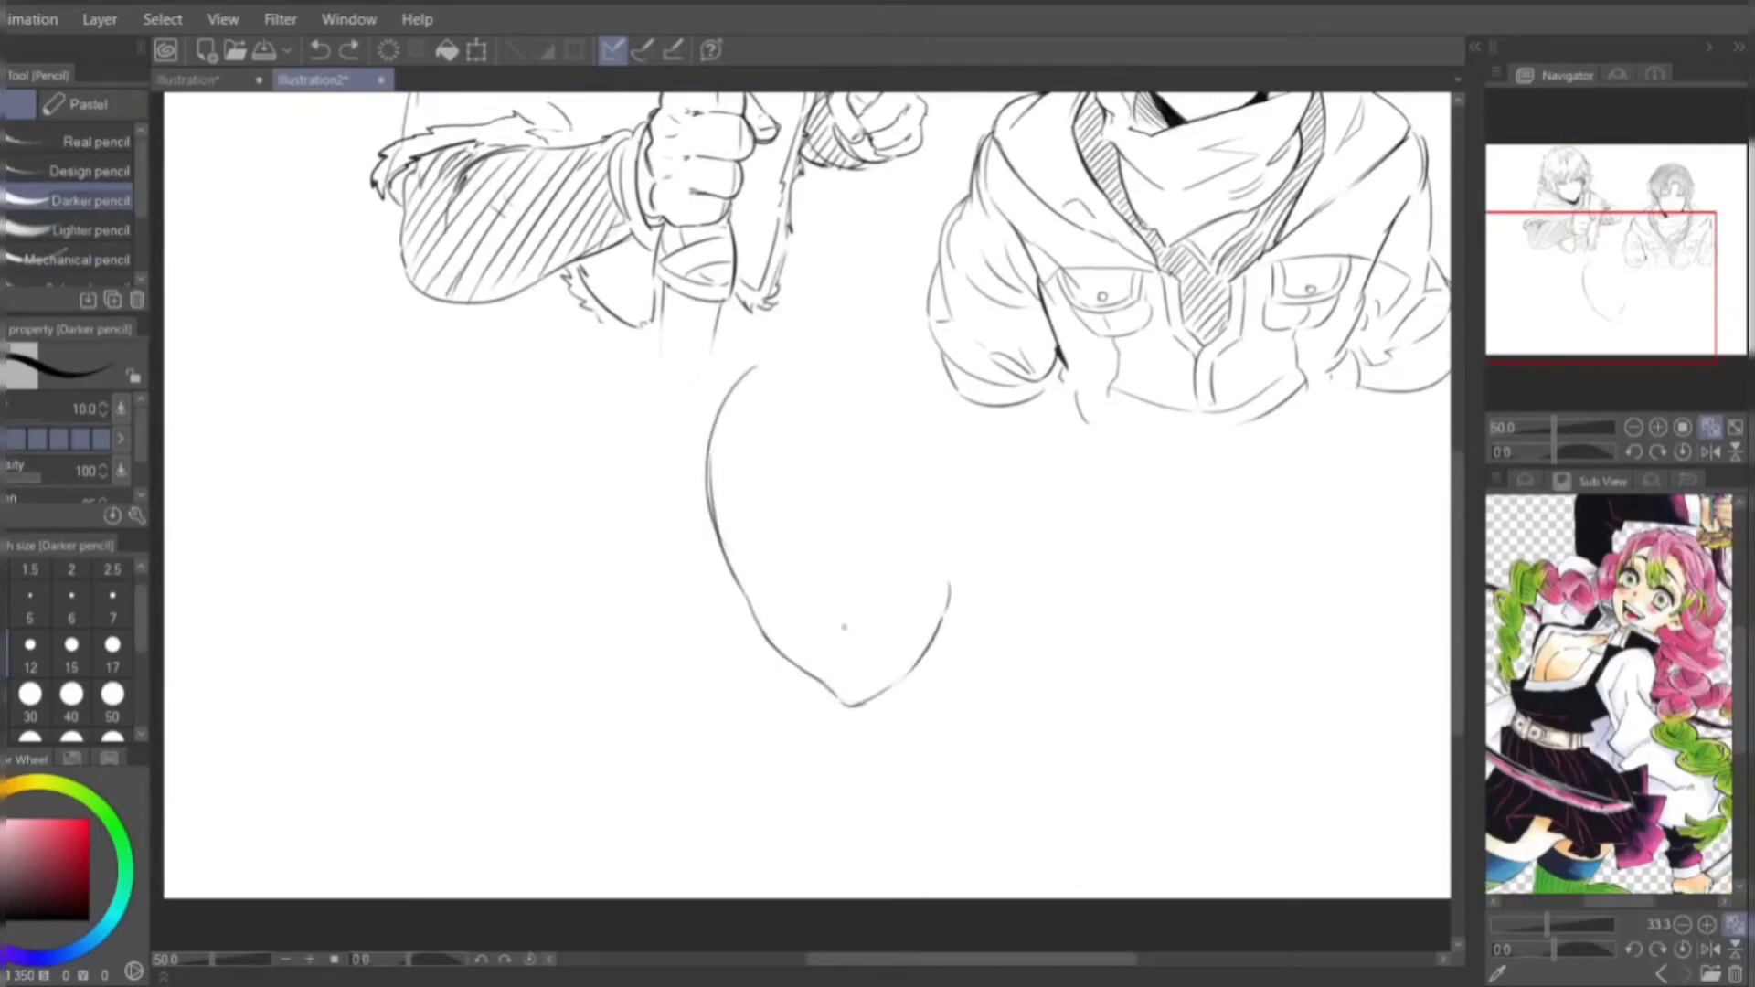
key(ctrl+z)
drag(841, 585, 898, 564)
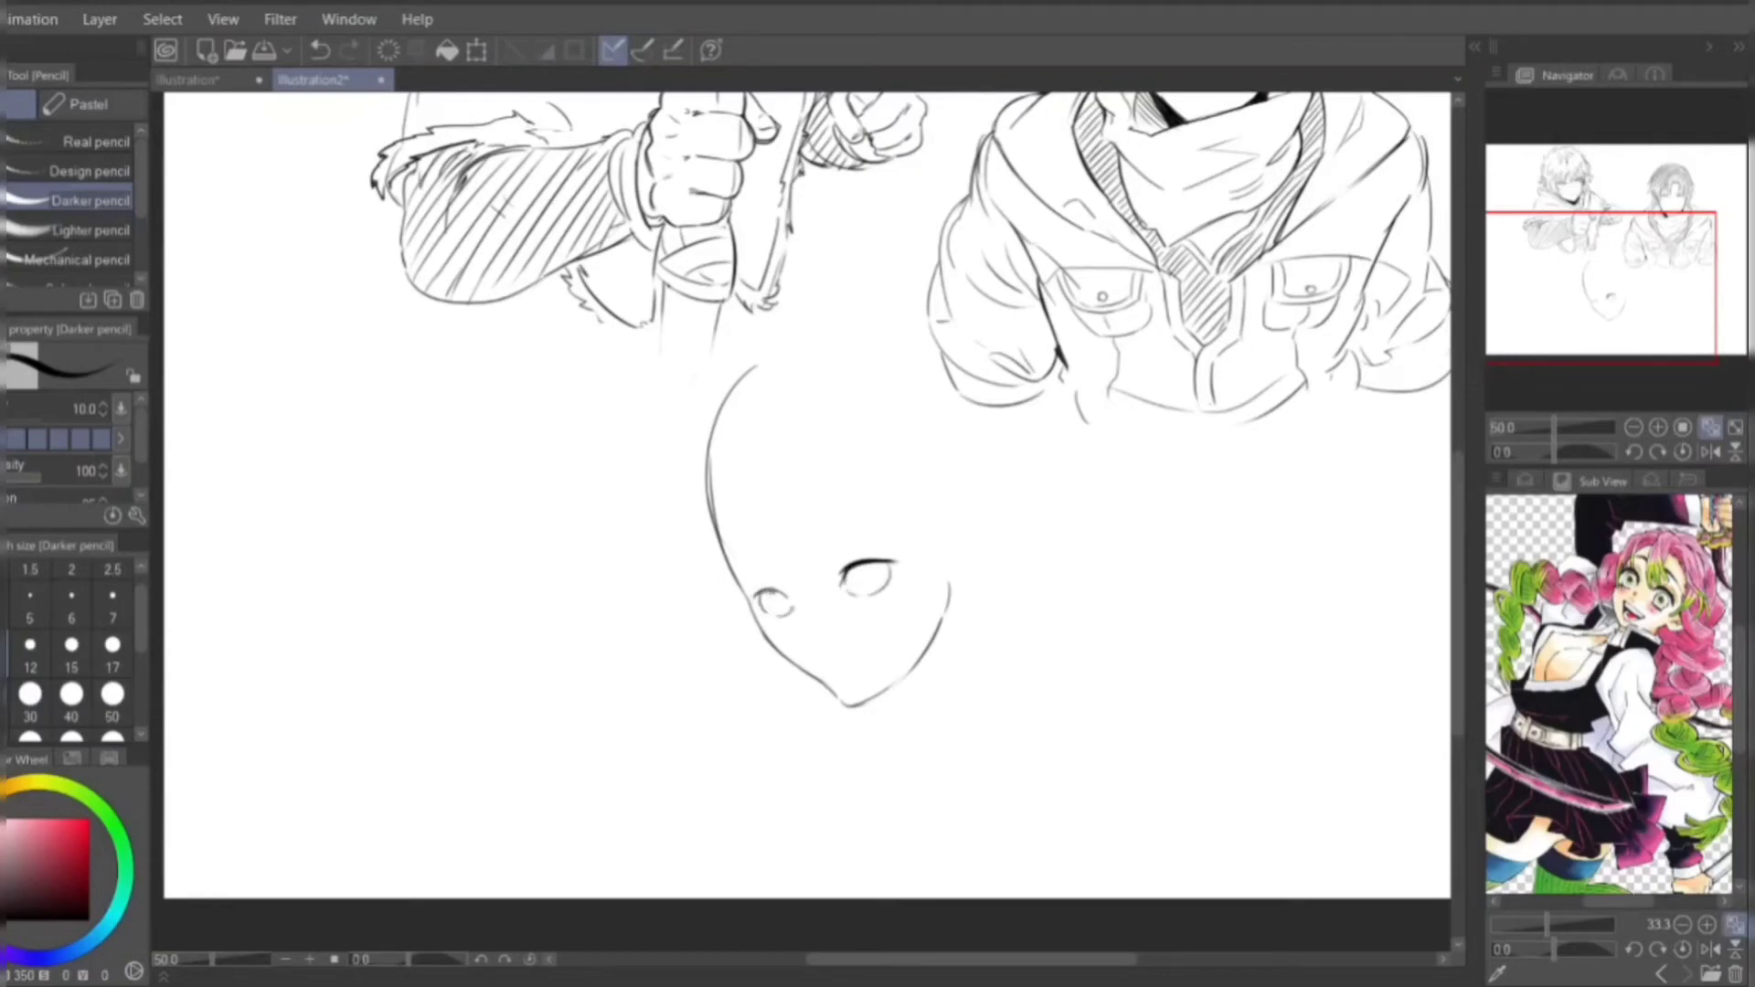
- Lasso the girl's face outline and eye areas and transform them so the face is slightly larger and tilted
key(m)
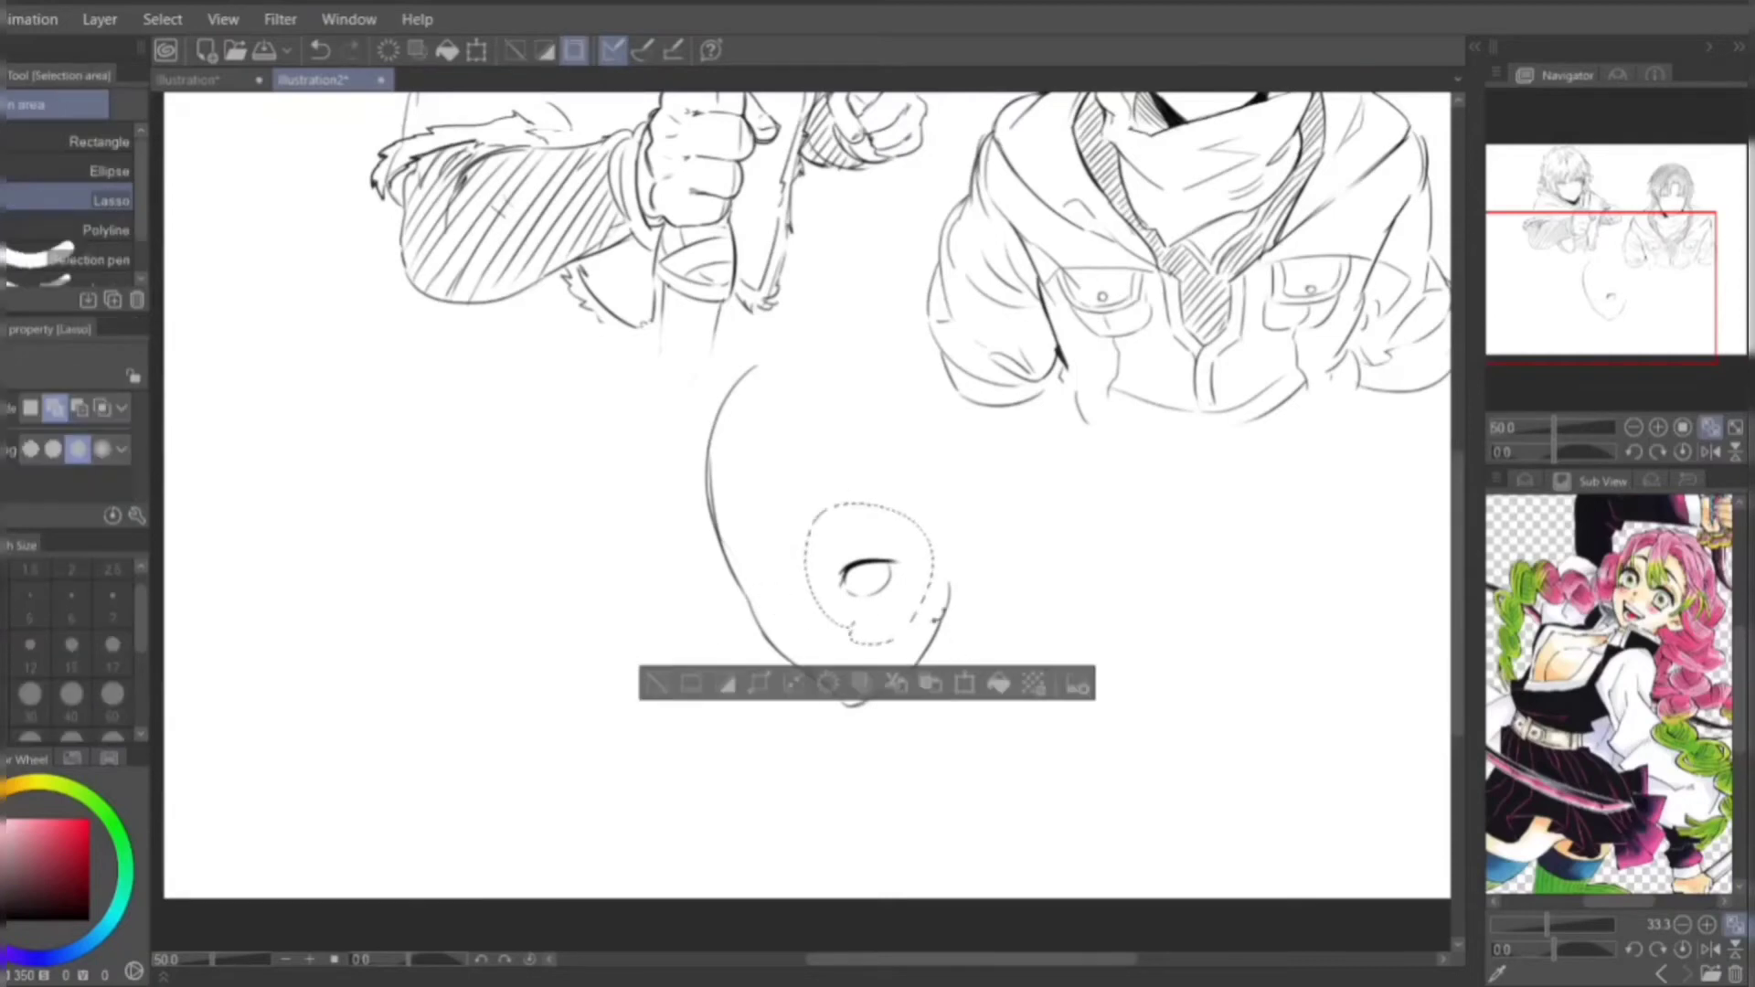
drag(805, 365, 800, 370)
key(ctrl+t)
drag(873, 692, 851, 658)
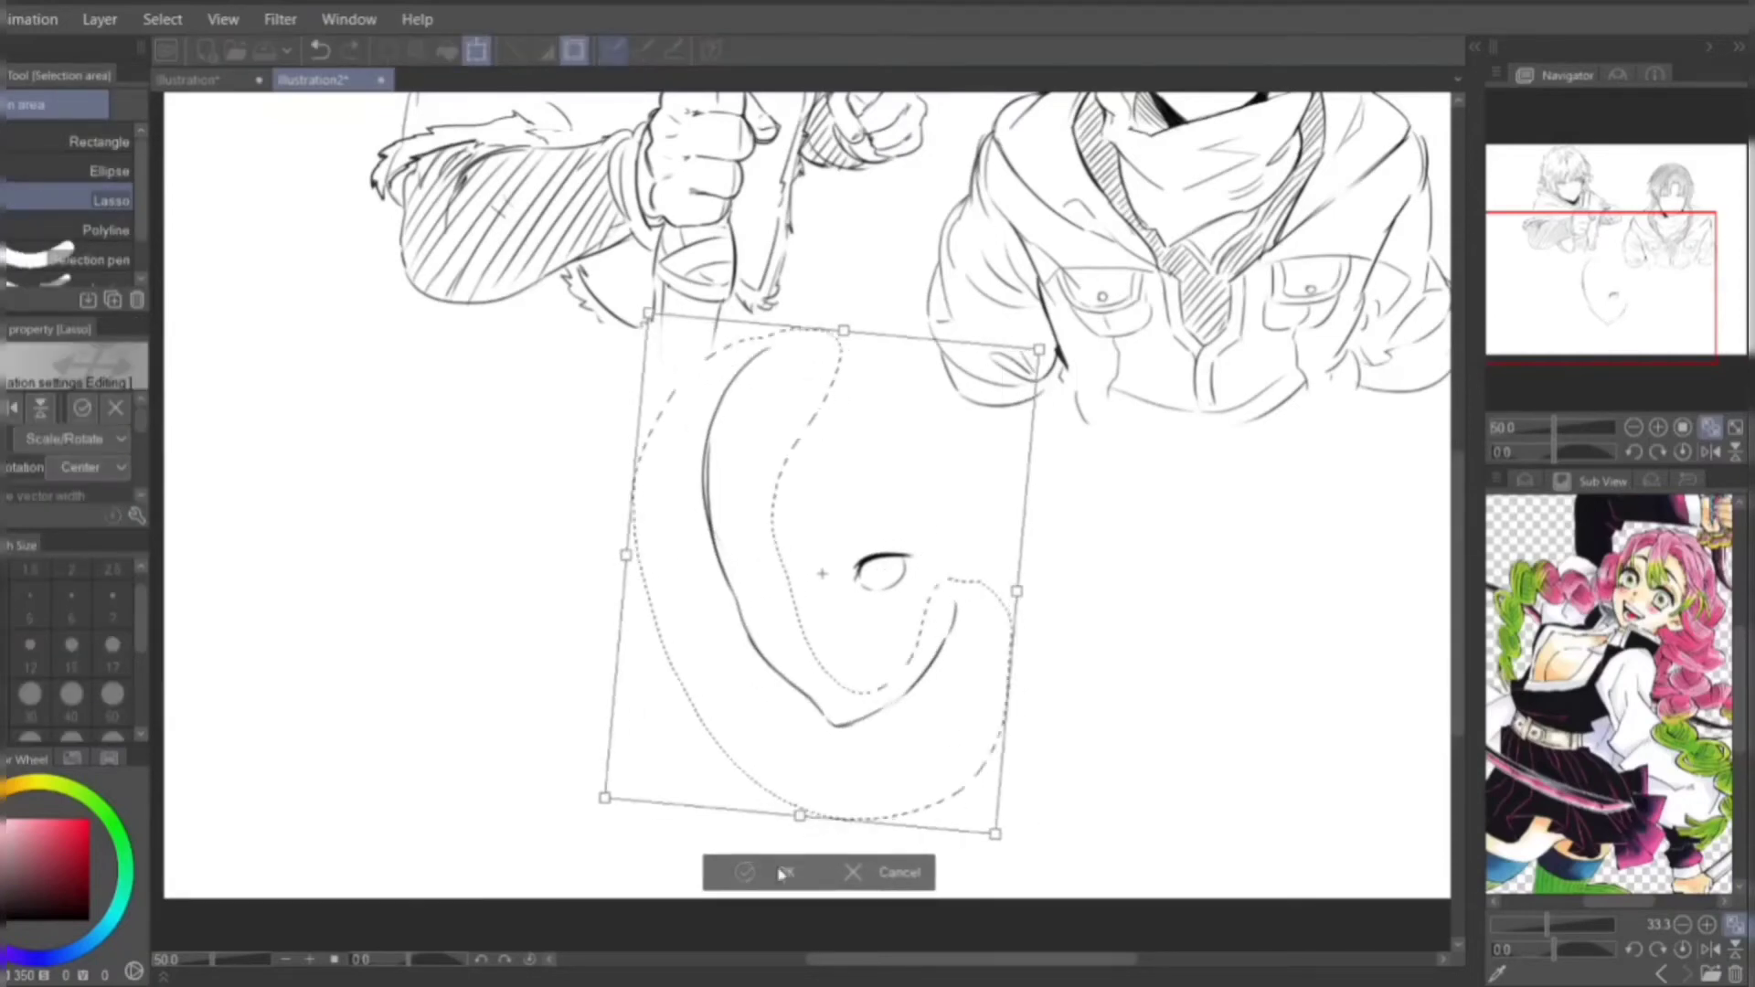
key(Return)
drag(869, 457, 864, 462)
key(ctrl+t)
mouse_move(982, 461)
mouse_down()
mouse_move(1018, 510)
mouse_move(1001, 558)
mouse_up()
key(Return)
- Pencil in the girl's small smiling mouth, irises, eyebrows and cheek blush marks, and refine her chin line
key(p)
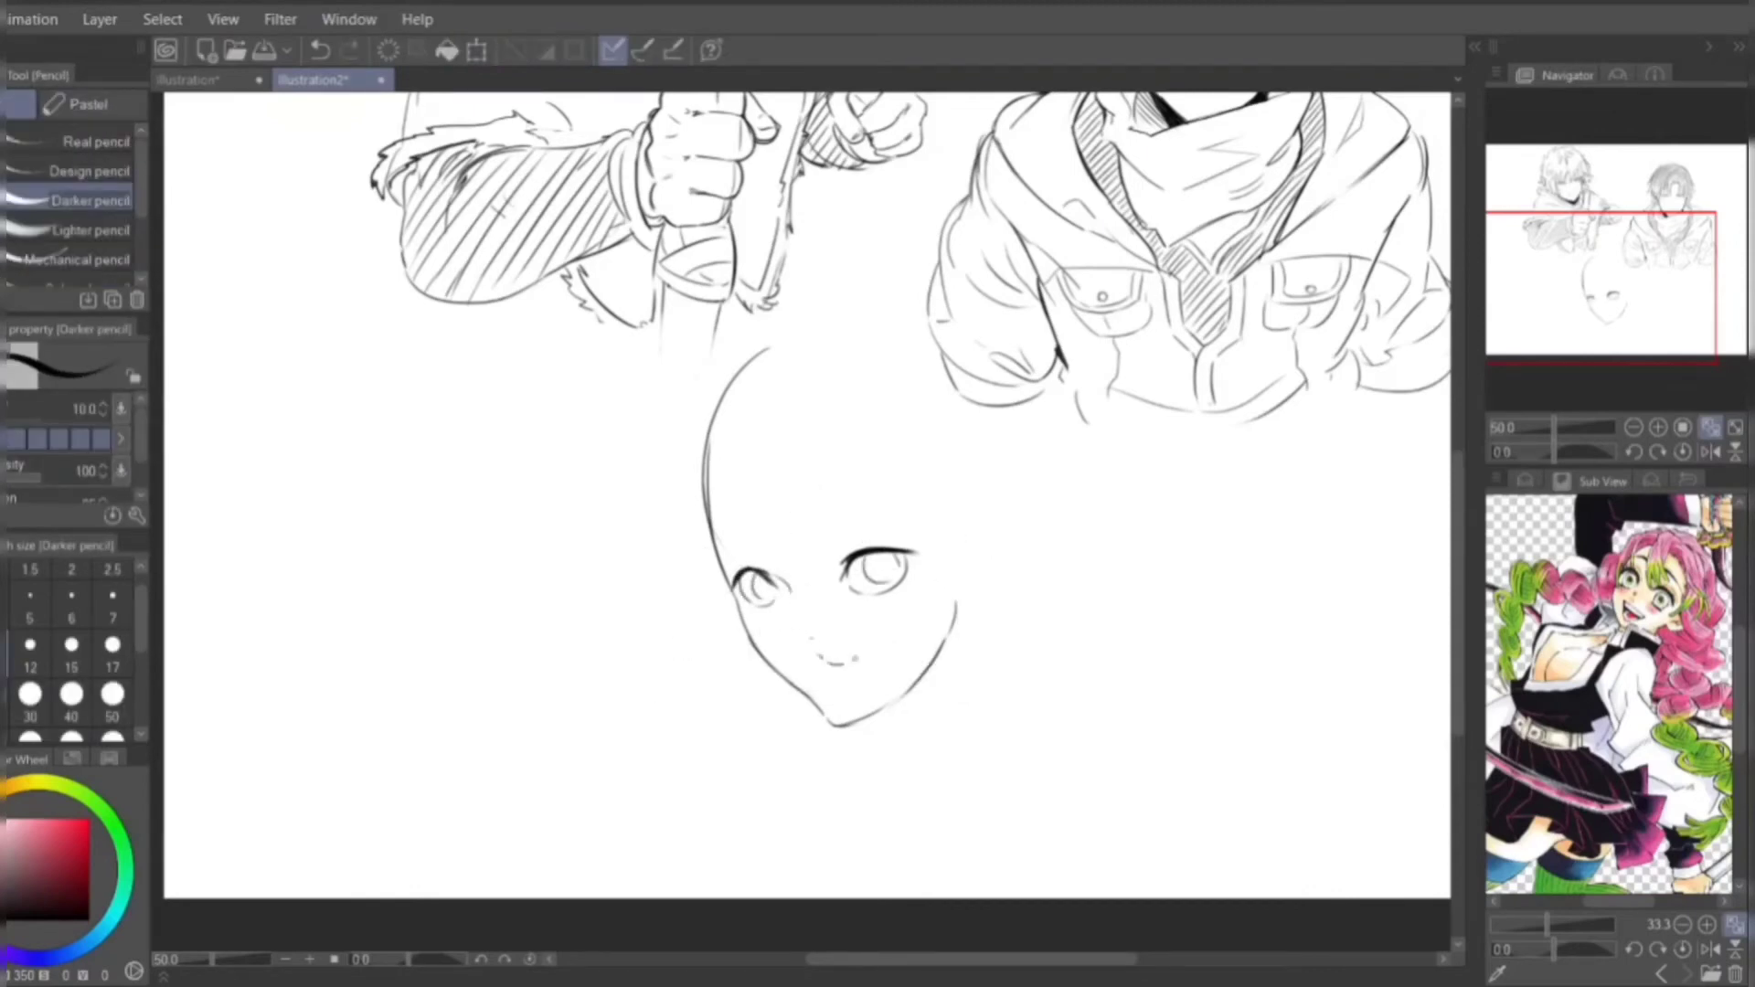
drag(842, 660, 873, 649)
drag(834, 727, 878, 713)
mouse_move(751, 635)
mouse_down()
mouse_move(836, 713)
mouse_move(875, 722)
mouse_up()
key(ctrl+z)
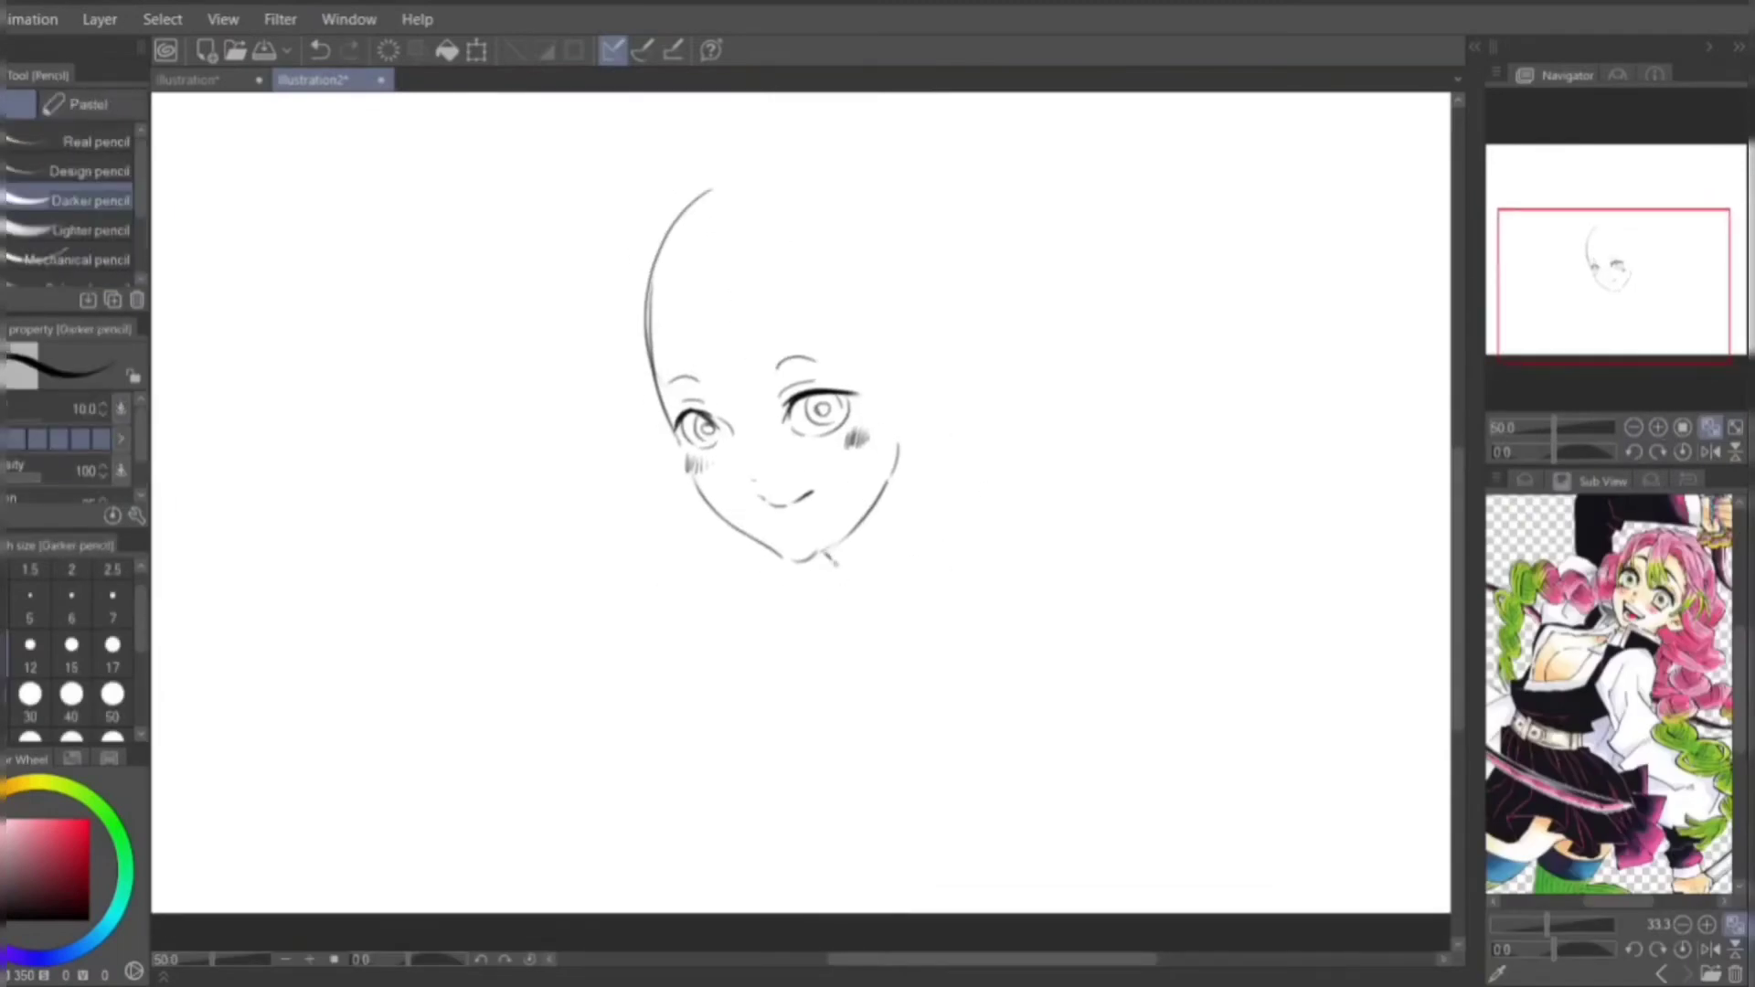
- Sketch the standing collar and its front placket beneath the girl's chin
mouse_move(859, 541)
mouse_down()
mouse_move(941, 494)
mouse_move(850, 599)
mouse_up()
mouse_move(863, 558)
mouse_down()
mouse_move(877, 605)
mouse_move(942, 519)
mouse_move(970, 512)
mouse_move(977, 552)
mouse_up()
drag(810, 561, 820, 594)
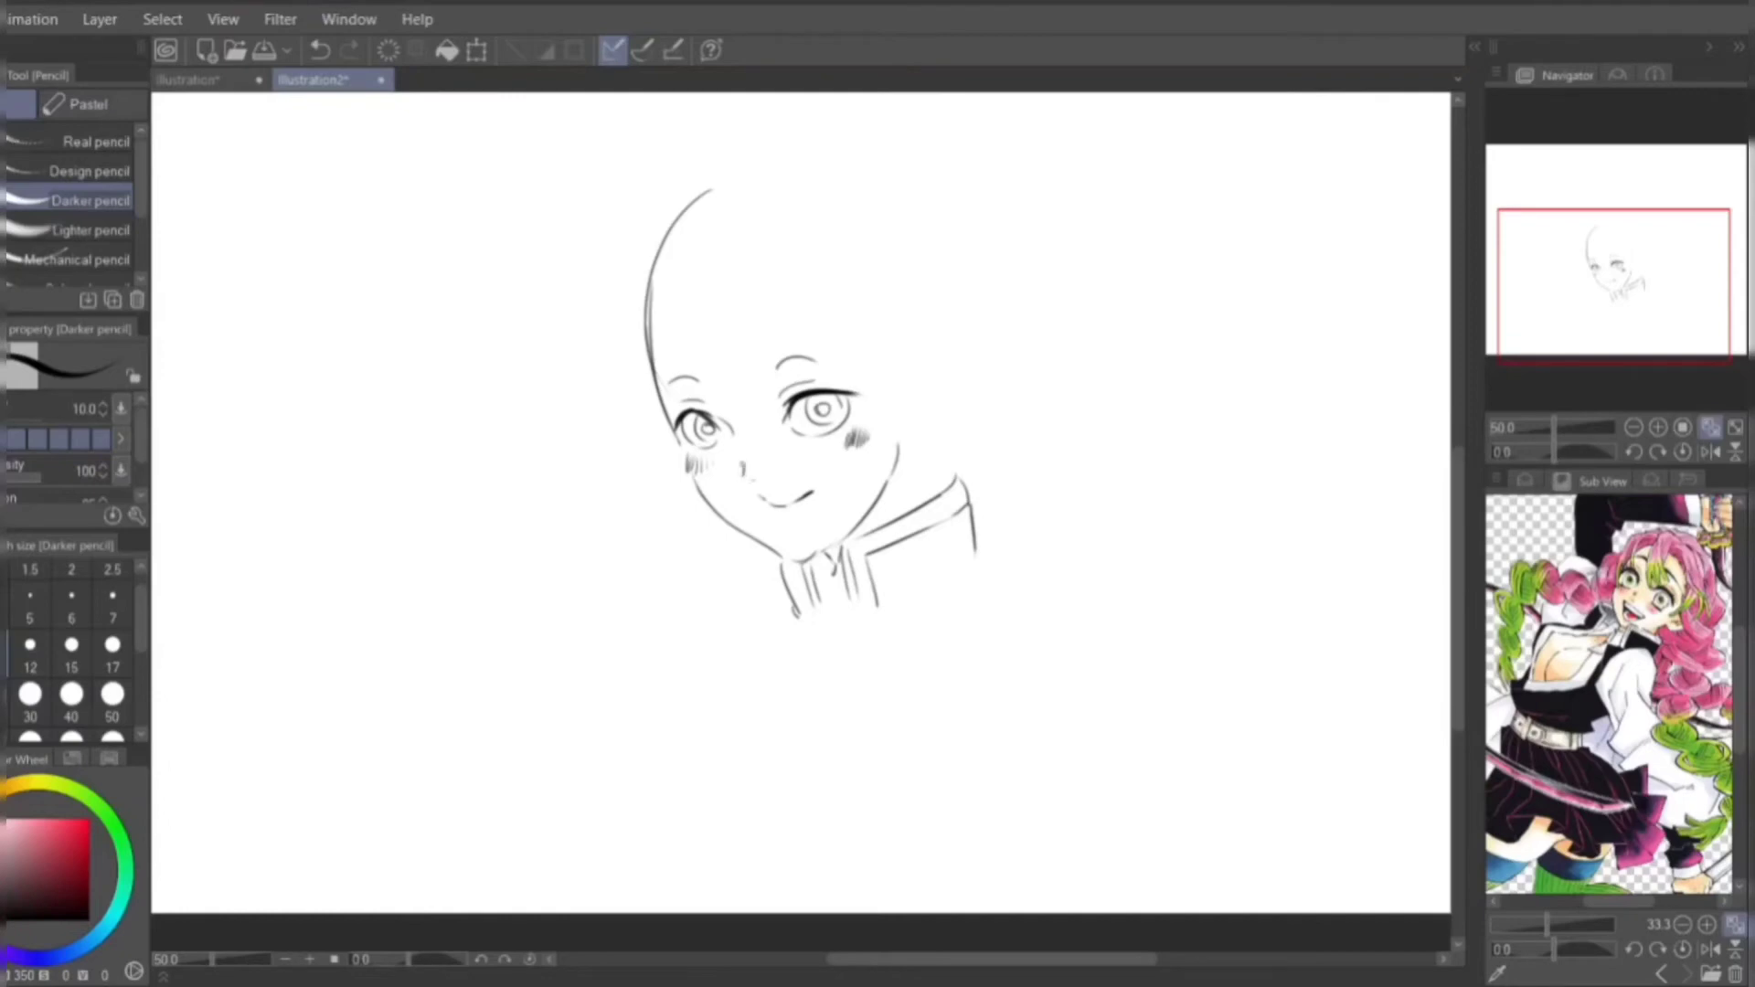
key(ctrl+z)
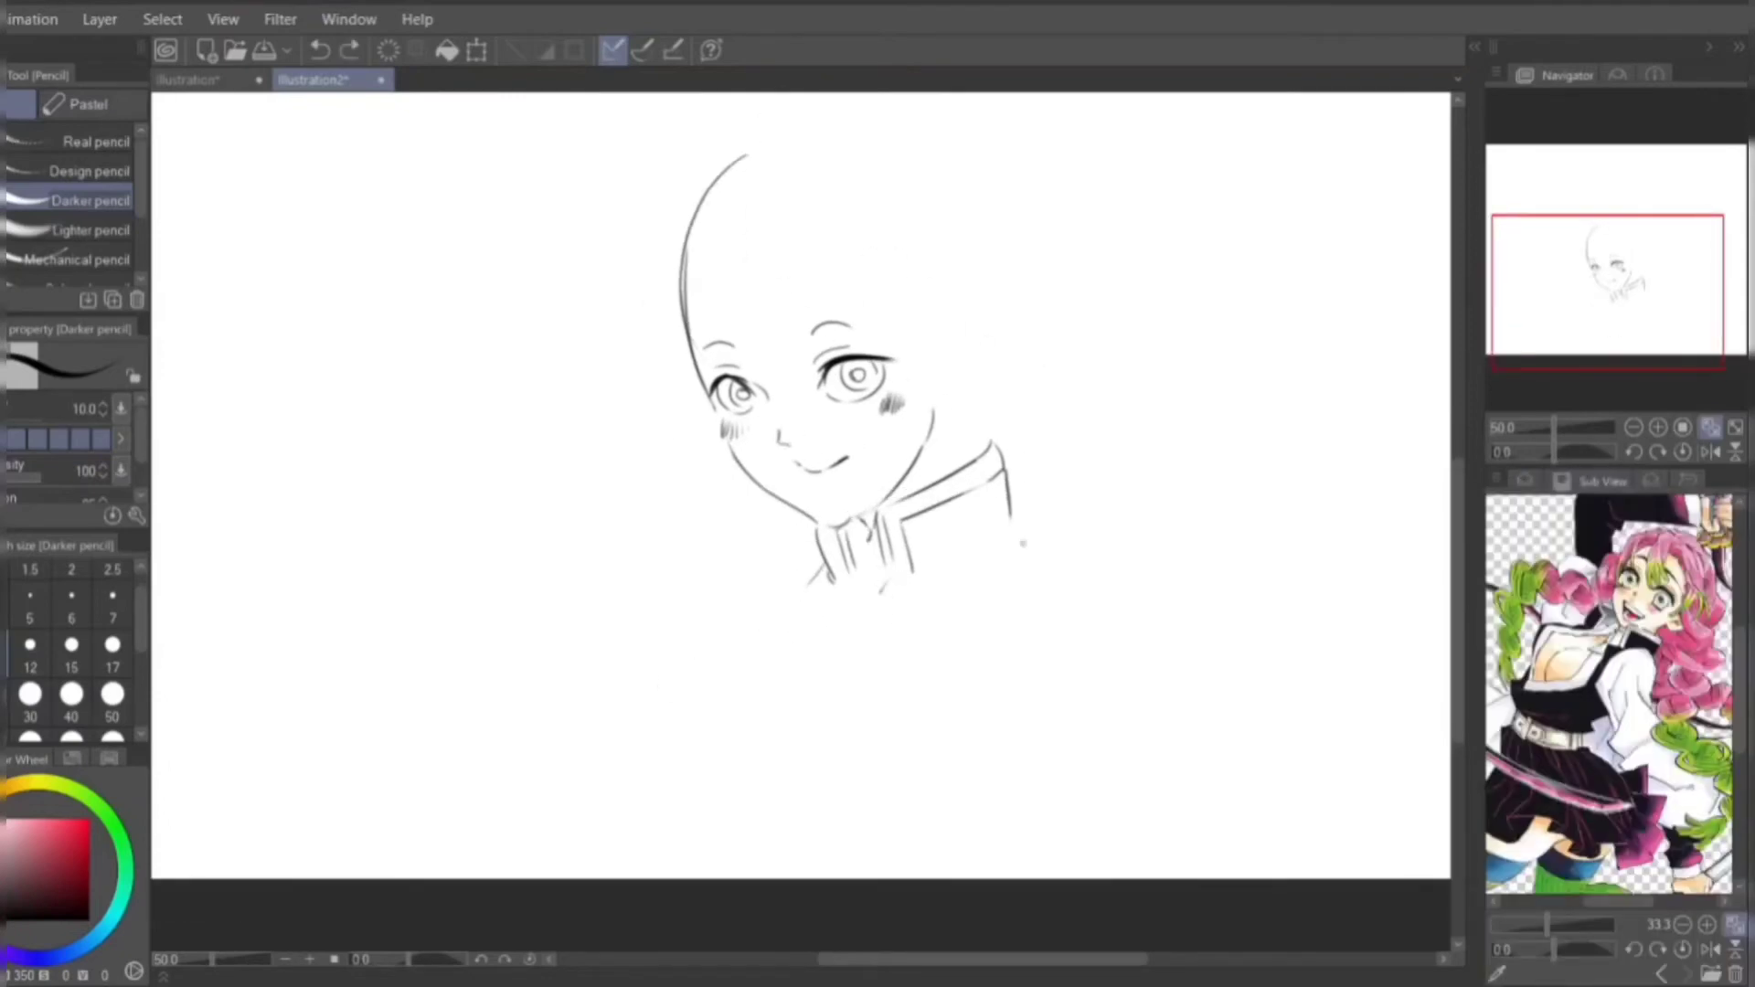
- Rough in the curved front edges of the jacket from the collar down around the chest
drag(821, 596, 684, 750)
key(ctrl+z)
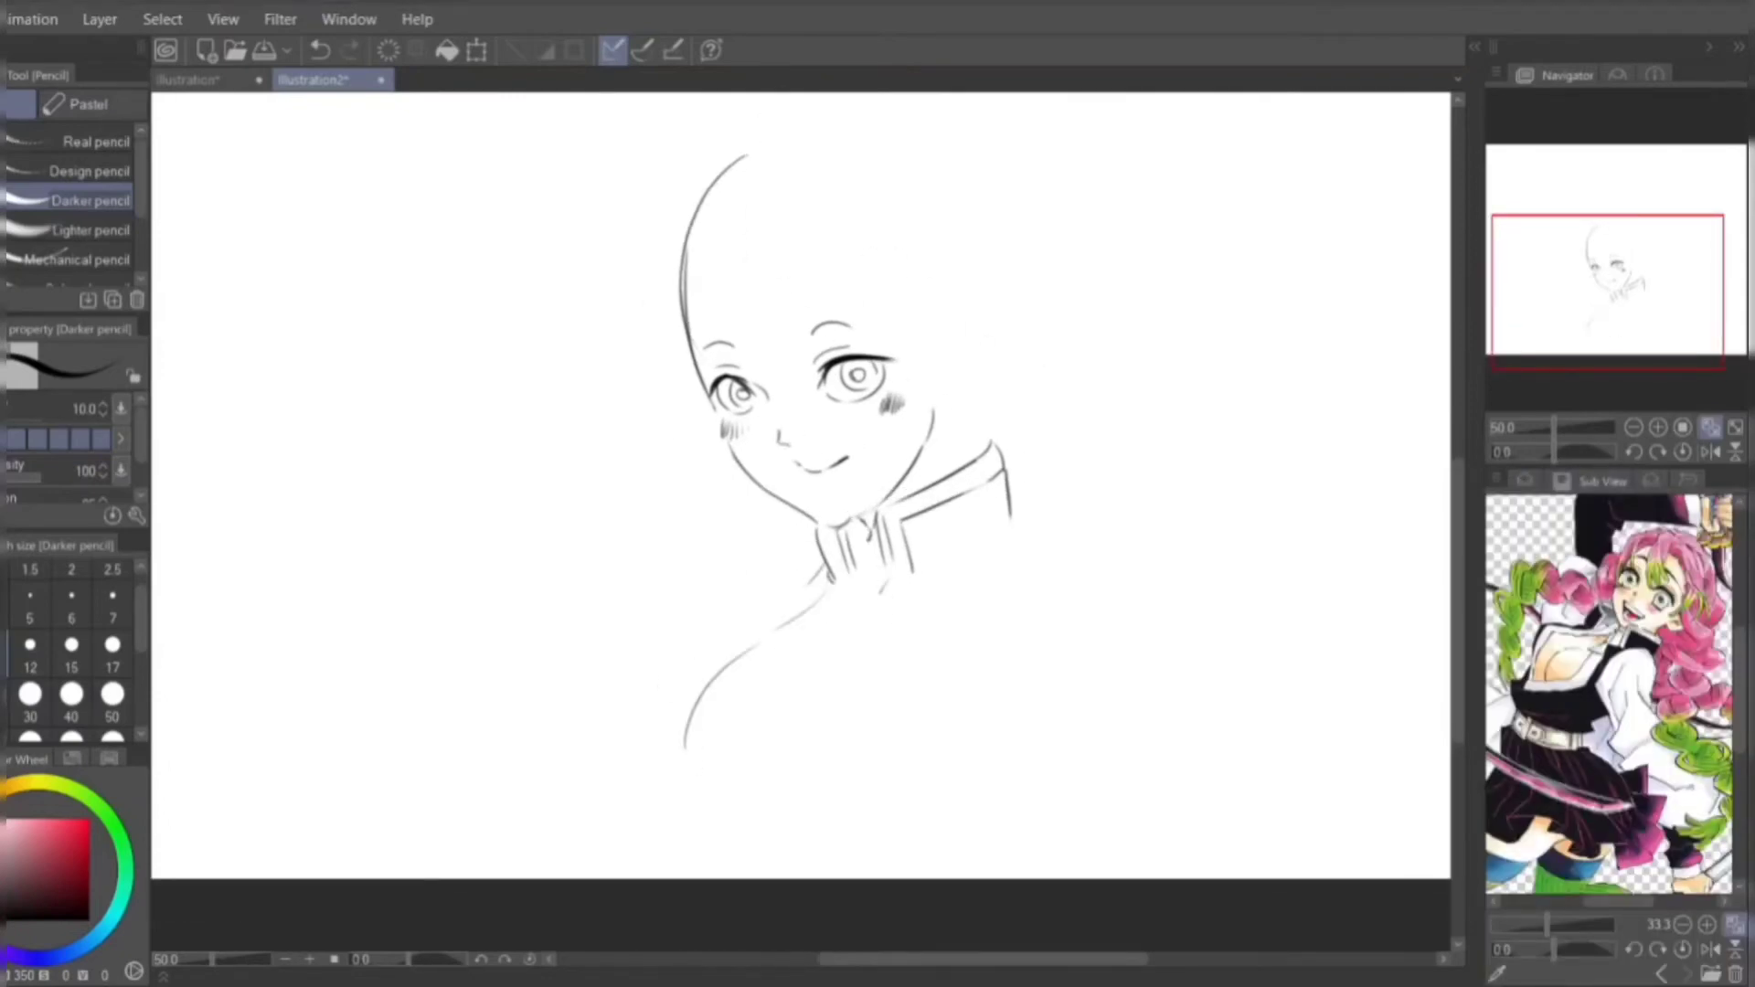
mouse_move(864, 585)
mouse_down()
mouse_move(896, 658)
mouse_move(788, 835)
mouse_up()
drag(684, 747, 708, 841)
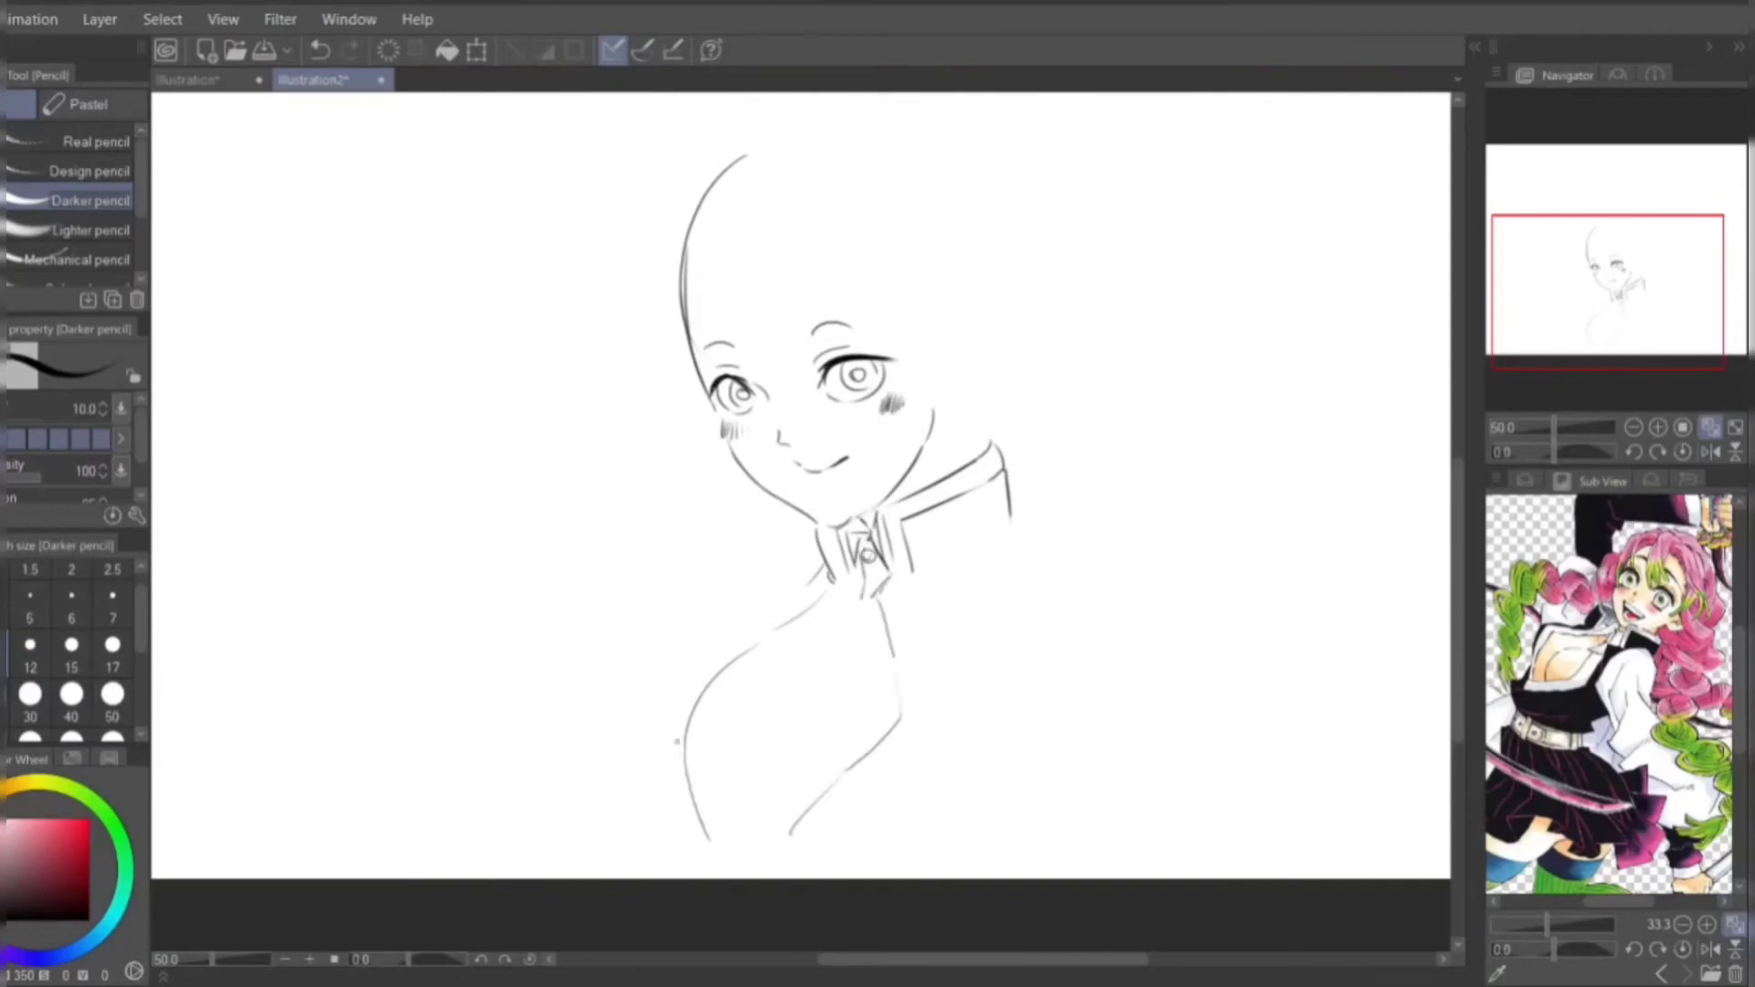
mouse_move(863, 630)
mouse_down()
mouse_move(774, 855)
mouse_move(773, 653)
mouse_move(721, 845)
mouse_up()
key(ctrl+z)
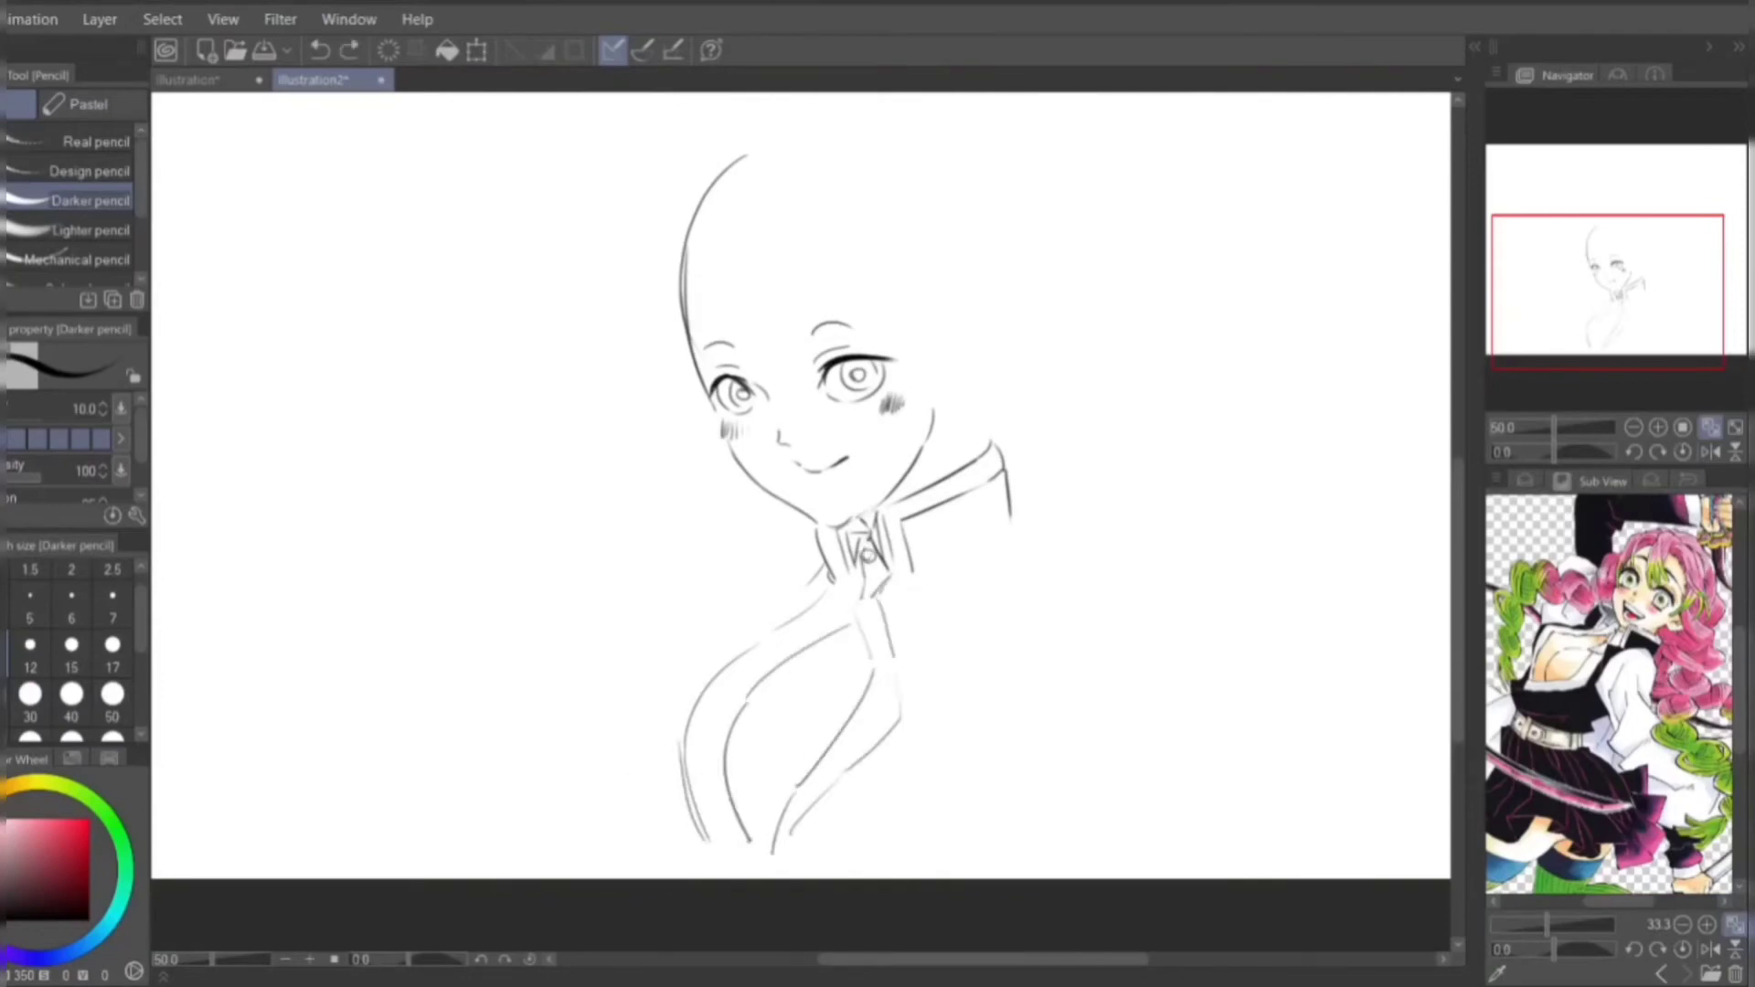
key(ctrl+z)
- Redraw the inner jacket edge below the collar and erase the rough lines across the chest
mouse_move(858, 611)
mouse_down()
mouse_move(731, 706)
mouse_move(740, 845)
mouse_move(827, 779)
mouse_up()
key(e)
key(p)
key(e)
mouse_move(877, 676)
mouse_down()
mouse_move(867, 786)
mouse_move(807, 688)
mouse_up()
key(p)
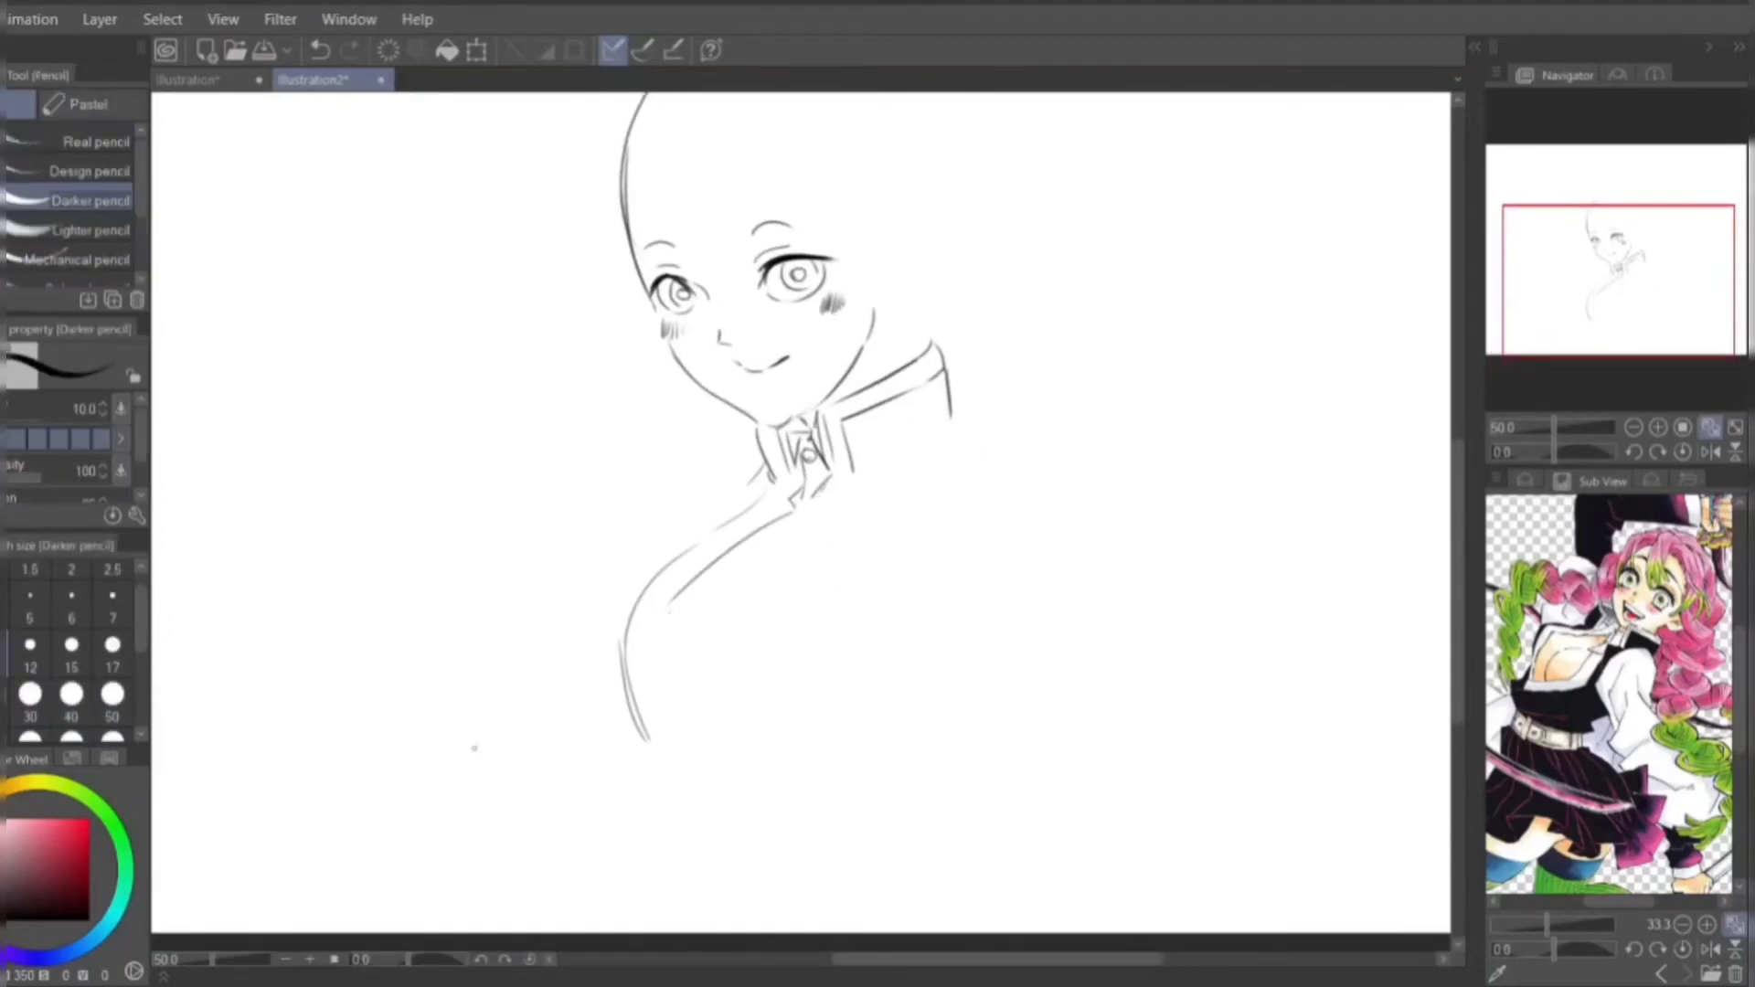
- Sketch both sides of the chest opening and the band along its lower edge
drag(665, 608, 677, 732)
drag(805, 510, 825, 585)
drag(810, 644, 722, 756)
drag(717, 759, 644, 794)
key(ctrl+z)
drag(665, 611, 660, 748)
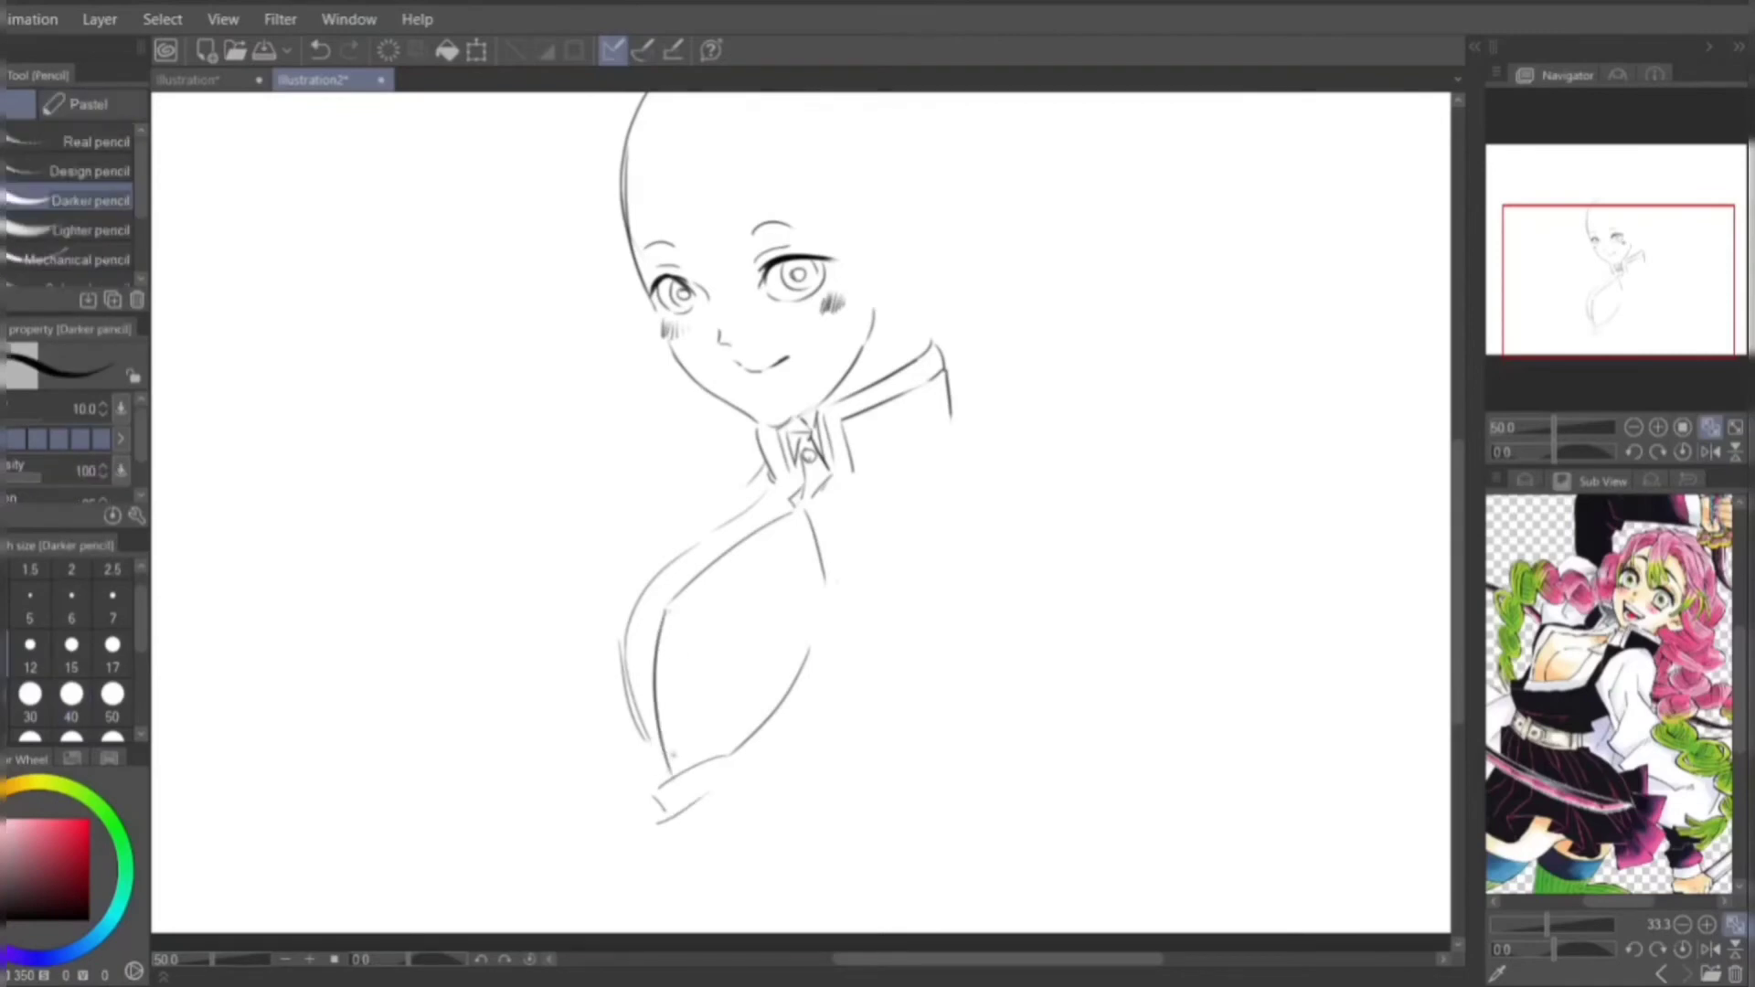
- Erase the far edge of the chest opening and redraw it as a wider double-lined border
key(e)
drag(814, 651, 724, 759)
mouse_move(818, 549)
mouse_down()
mouse_move(841, 623)
mouse_move(735, 760)
mouse_up()
key(p)
mouse_move(812, 503)
mouse_down()
mouse_move(878, 628)
mouse_move(657, 823)
mouse_up()
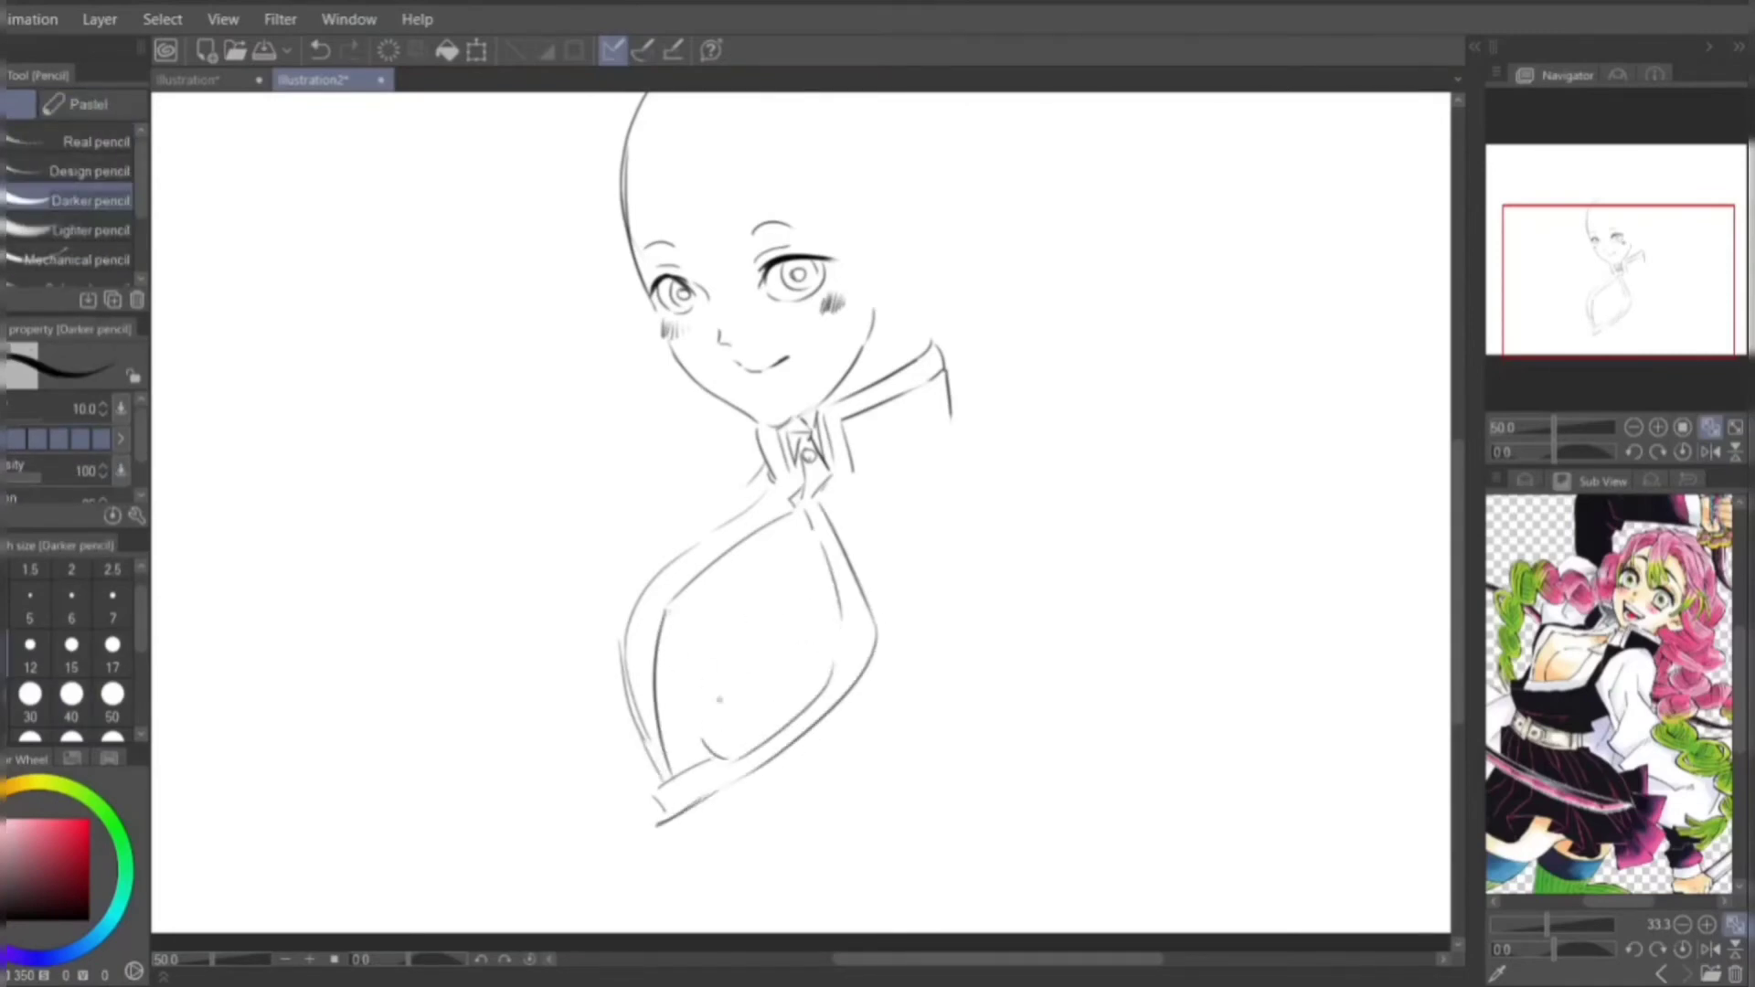
- Draw the chest curve inside the opening, redraw the jacket's near edge and add a collar flap beside the jaw
mouse_move(779, 584)
mouse_down()
mouse_move(697, 714)
mouse_move(713, 754)
mouse_up()
key(ctrl+z)
key(ctrl+z)
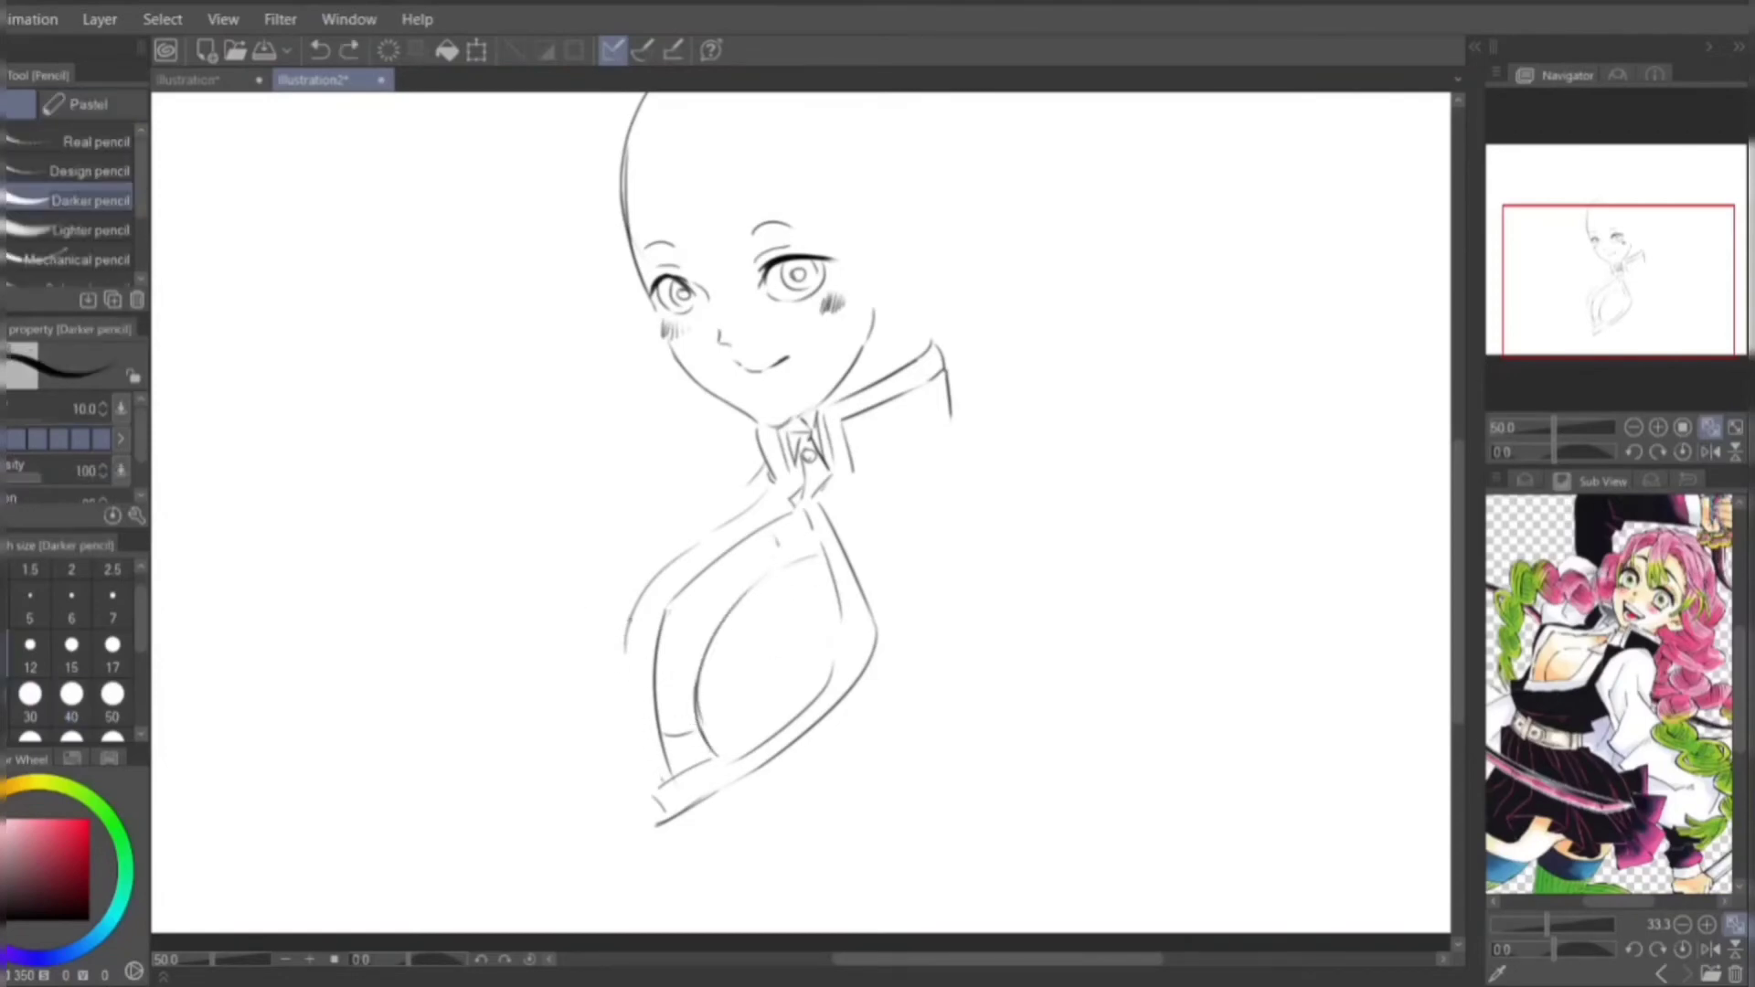
drag(629, 640, 653, 779)
drag(710, 466, 759, 457)
key(ctrl+z)
drag(665, 402, 759, 426)
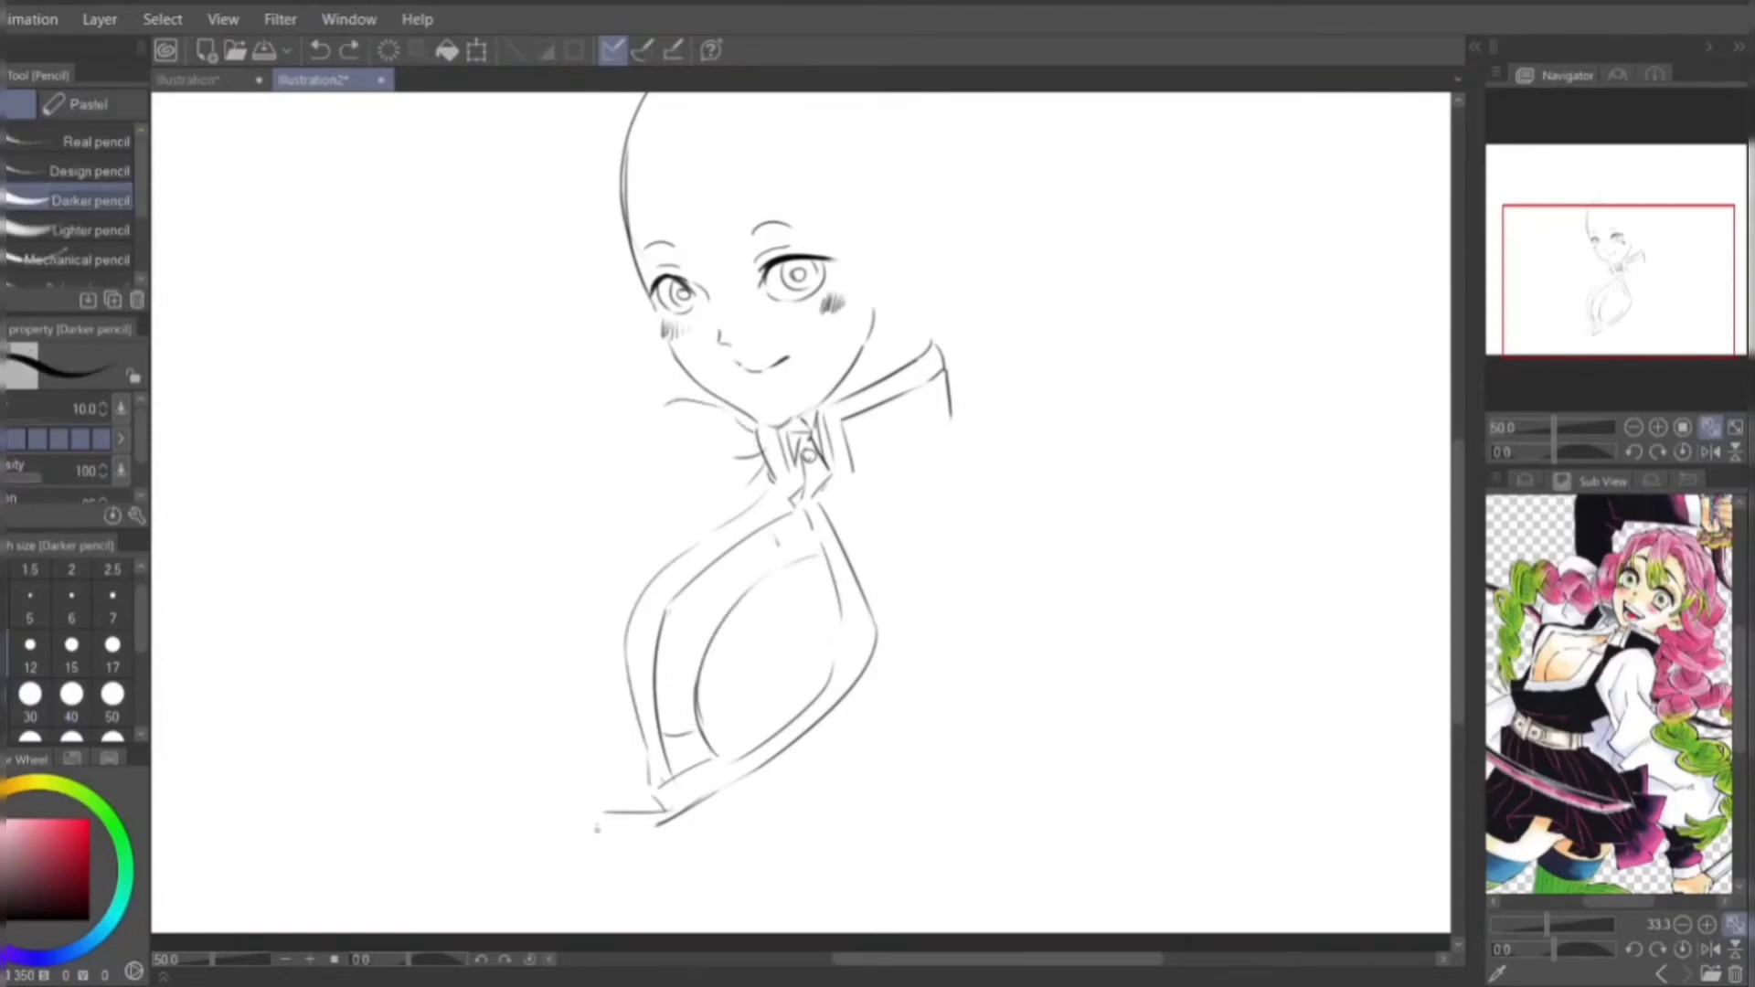
- Sketch the jagged gathered fabric at the lower near corner of the chest opening
drag(598, 825, 627, 865)
drag(523, 796, 550, 848)
drag(559, 855, 626, 863)
mouse_move(521, 786)
mouse_down()
mouse_move(573, 753)
mouse_move(582, 799)
mouse_up()
drag(528, 785, 573, 755)
drag(570, 658, 573, 743)
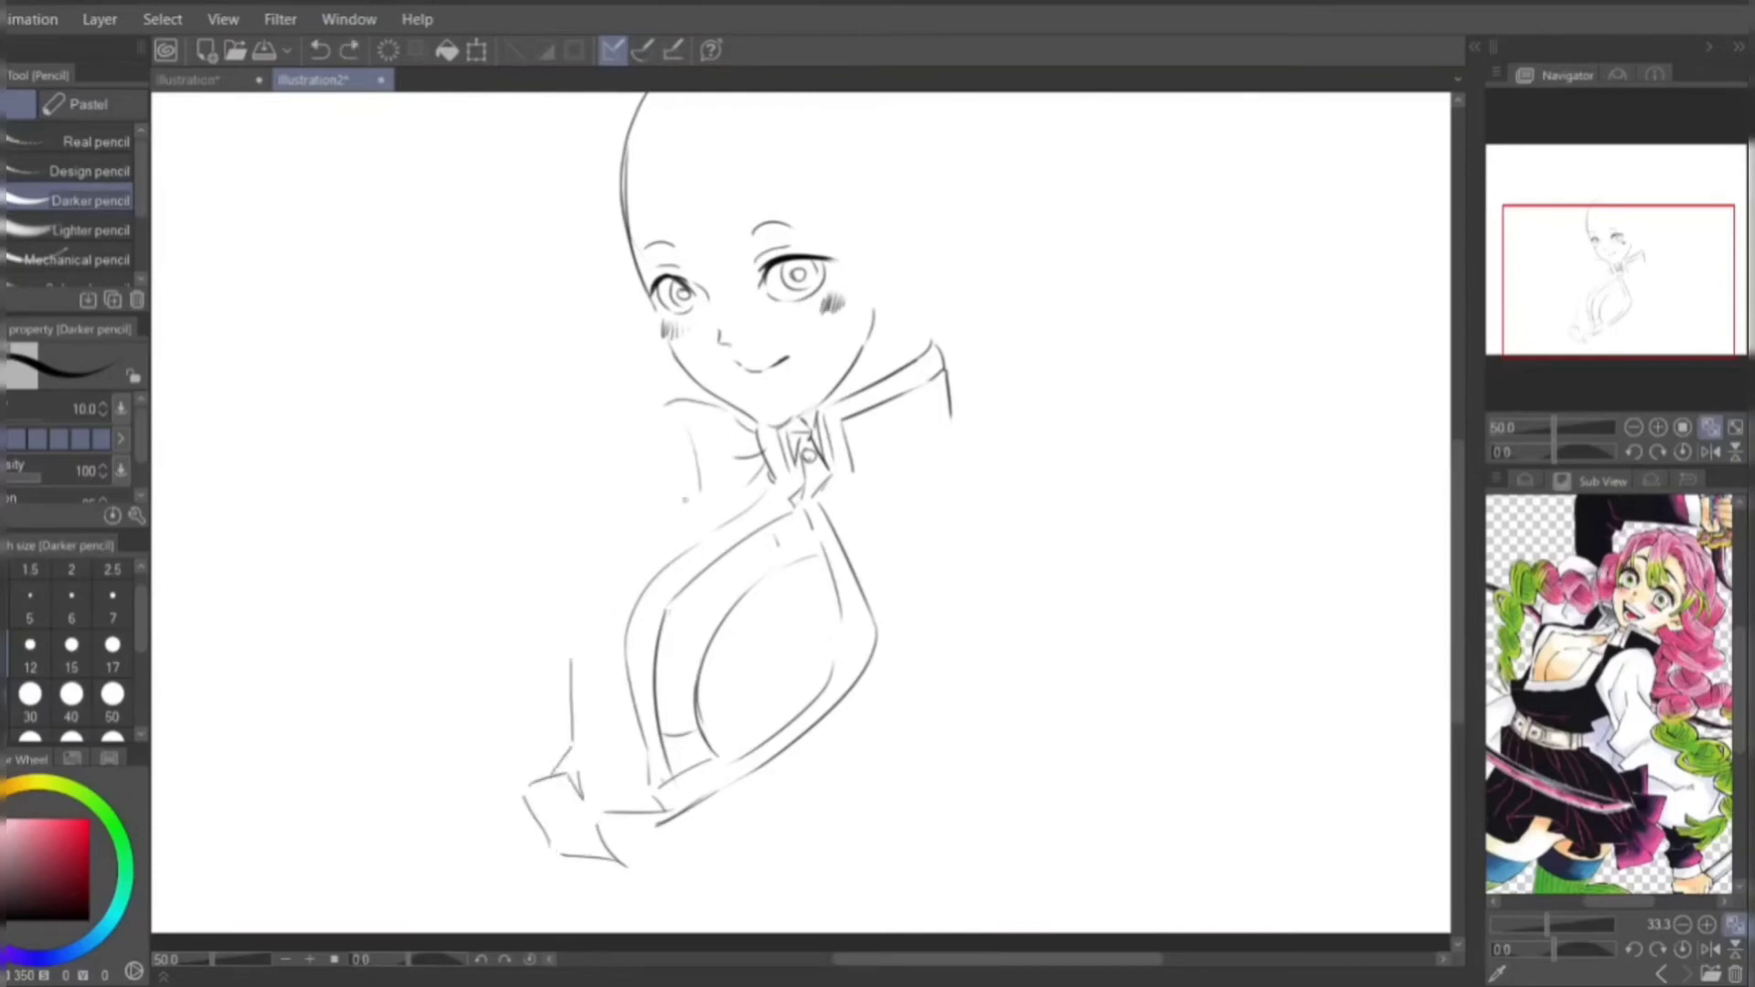
- Try out the outer bust contour from the shoulder down and extend the gathered fabric's jagged edge to meet it
drag(604, 546, 565, 696)
key(ctrl+z)
drag(567, 585, 549, 745)
key(ctrl+z)
mouse_move(599, 552)
mouse_down()
mouse_move(560, 737)
mouse_move(598, 789)
mouse_move(585, 724)
mouse_up()
key(ctrl+z)
key(ctrl+z)
drag(517, 772, 562, 727)
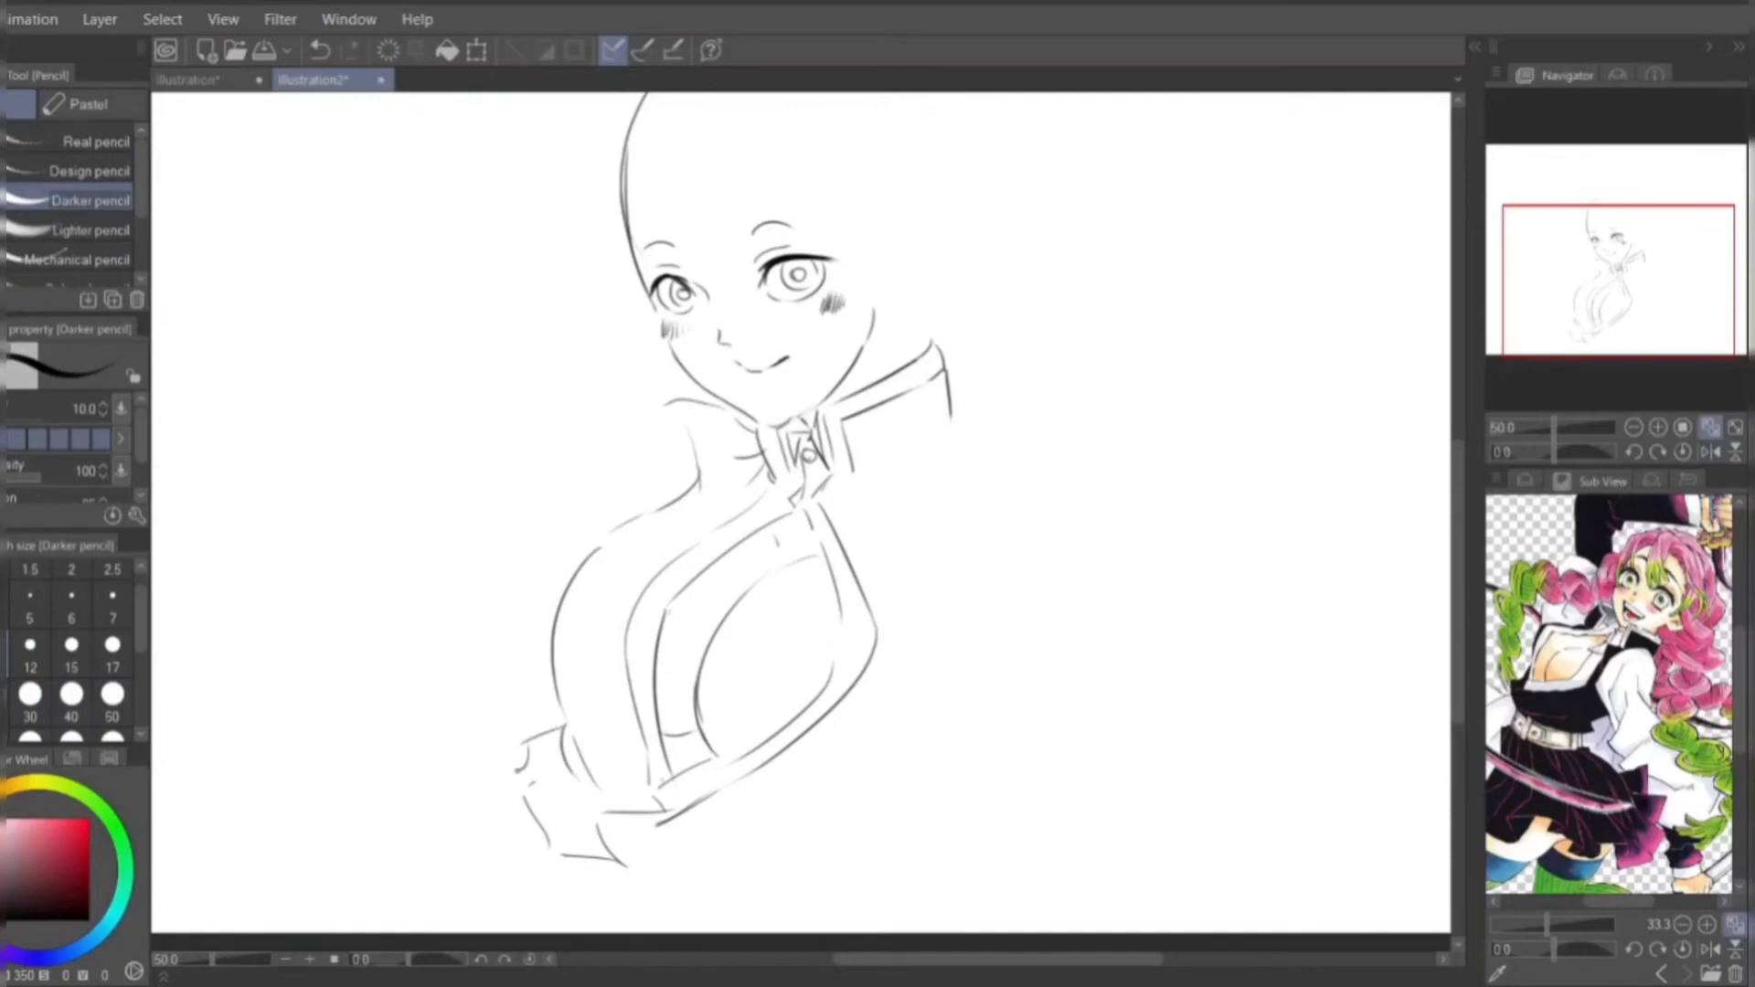
- Sketch the curved underside of the bust and the far side of the torso
drag(585, 857, 845, 893)
scroll(800, 512, down, 2)
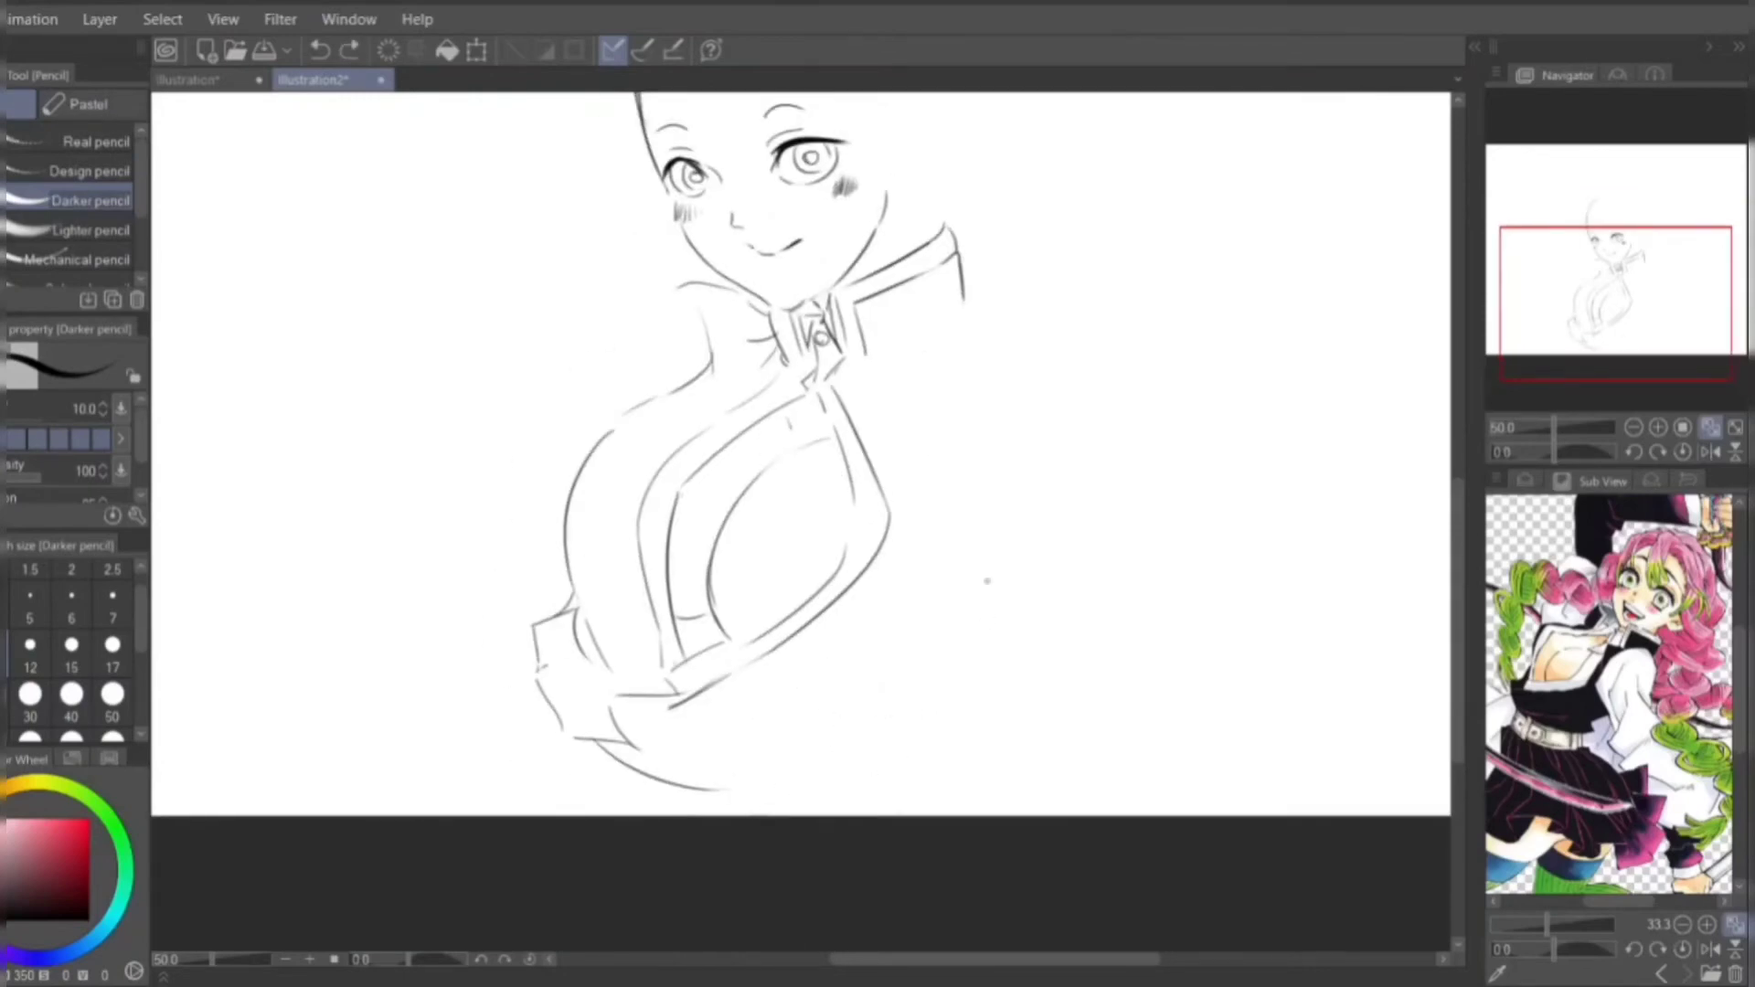
drag(1014, 578, 875, 736)
- Lasso the torso sketch and transform it to be slightly smaller beneath the head
key(ctrl+minus)
key(m)
mouse_move(855, 365)
mouse_down()
mouse_move(759, 411)
mouse_move(924, 361)
mouse_up()
key(ctrl+t)
mouse_move(965, 573)
mouse_down()
mouse_move(950, 548)
mouse_move(1003, 497)
mouse_move(983, 512)
mouse_up()
click(807, 762)
key(ctrl+plus)
key(p)
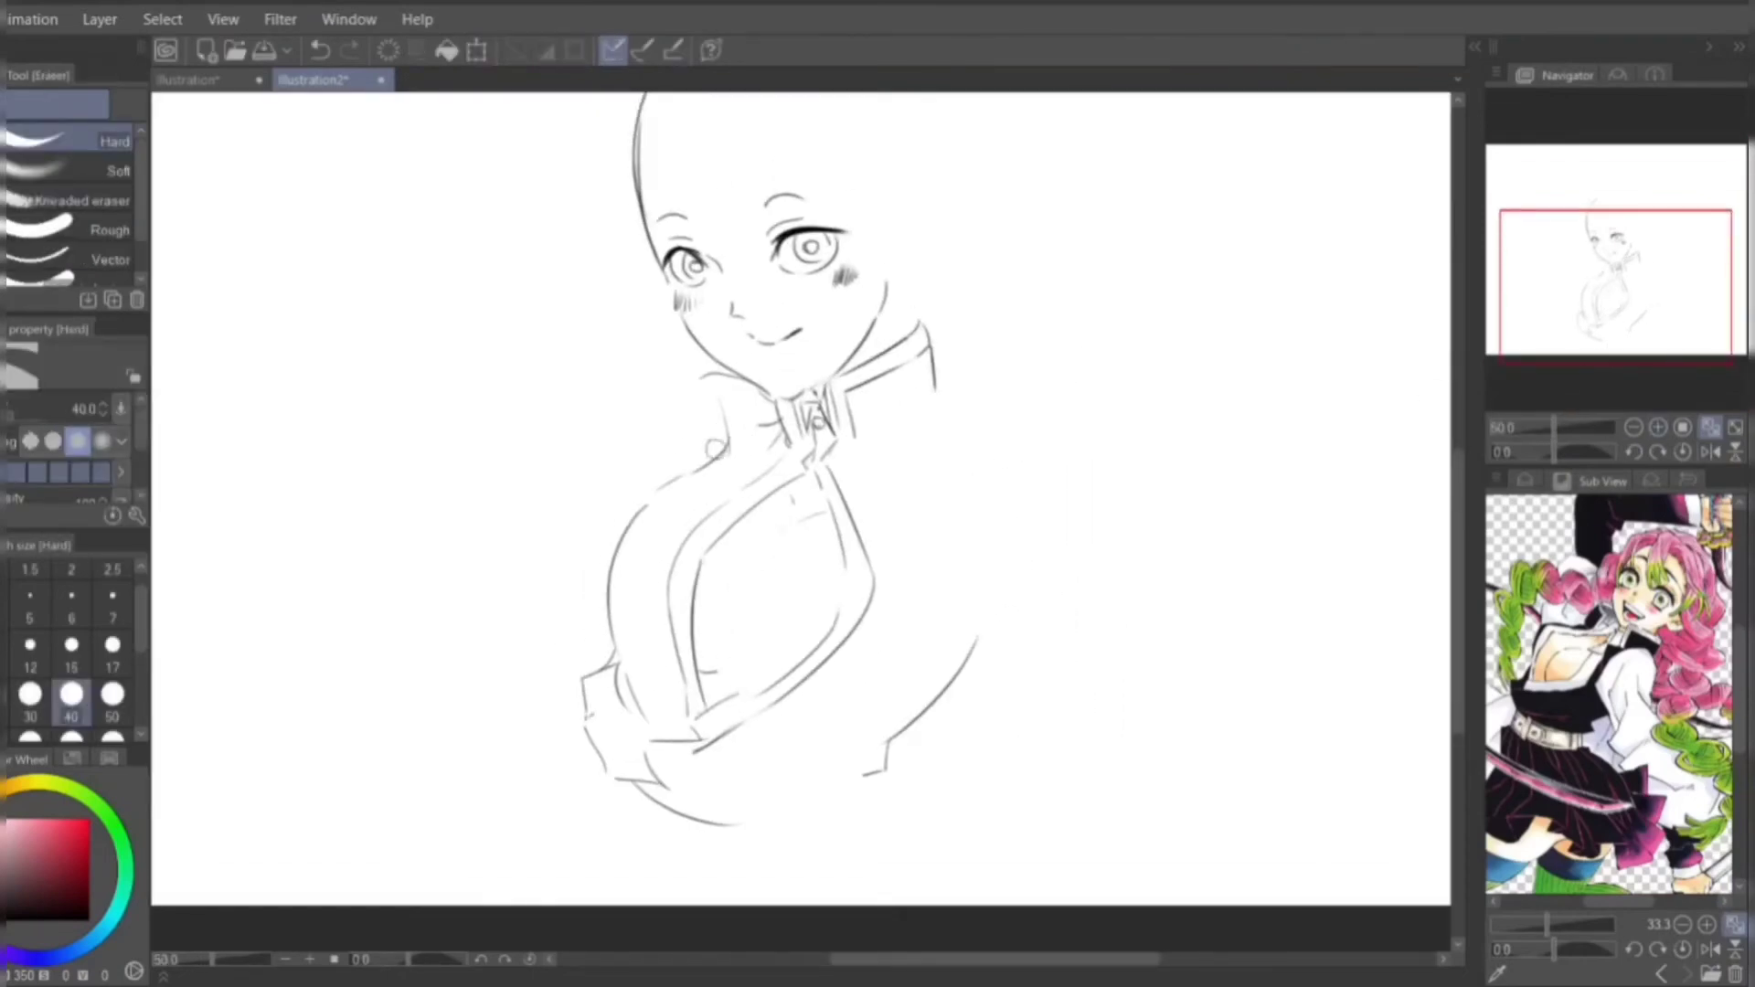
- Redraw the inner chest curve and add pointed fabric folds below the far side of the bust
key(ctrl+z)
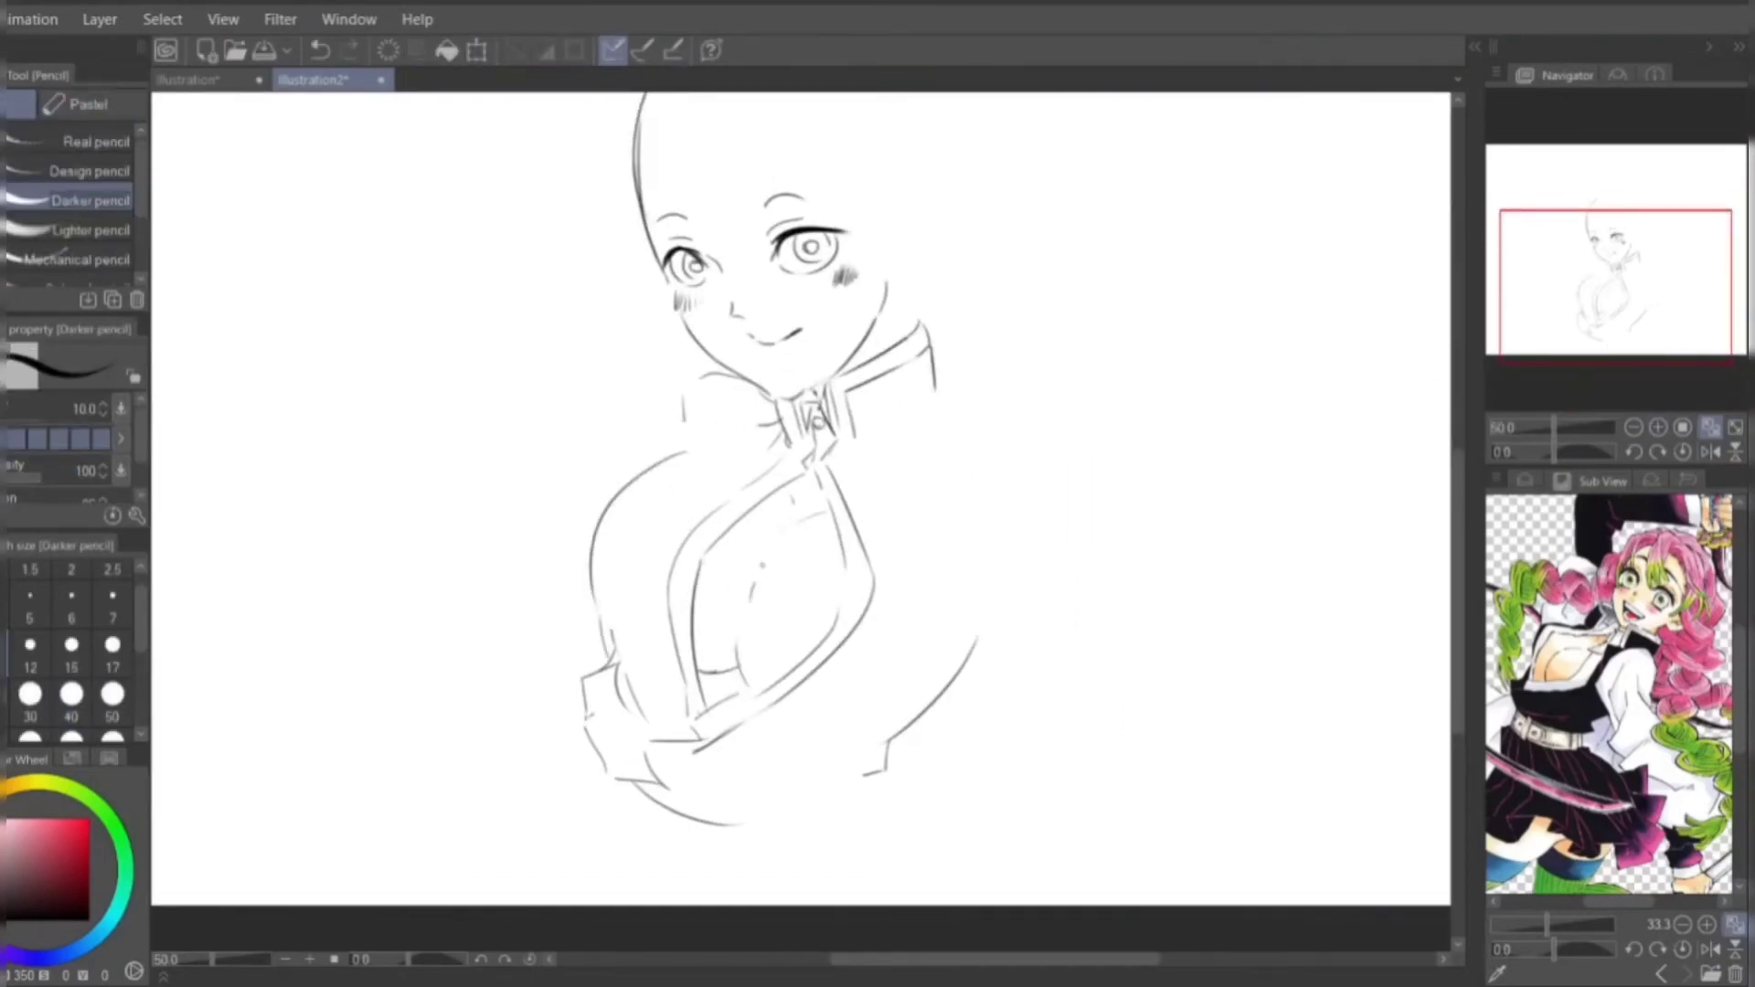
drag(827, 517, 743, 638)
drag(899, 745, 908, 816)
drag(905, 817, 875, 856)
drag(793, 850, 873, 857)
- Draw the far edge of the jacket, the shoulder lines and the upper part of the far sleeve
drag(941, 379, 979, 649)
drag(943, 383, 1034, 448)
drag(768, 404, 682, 446)
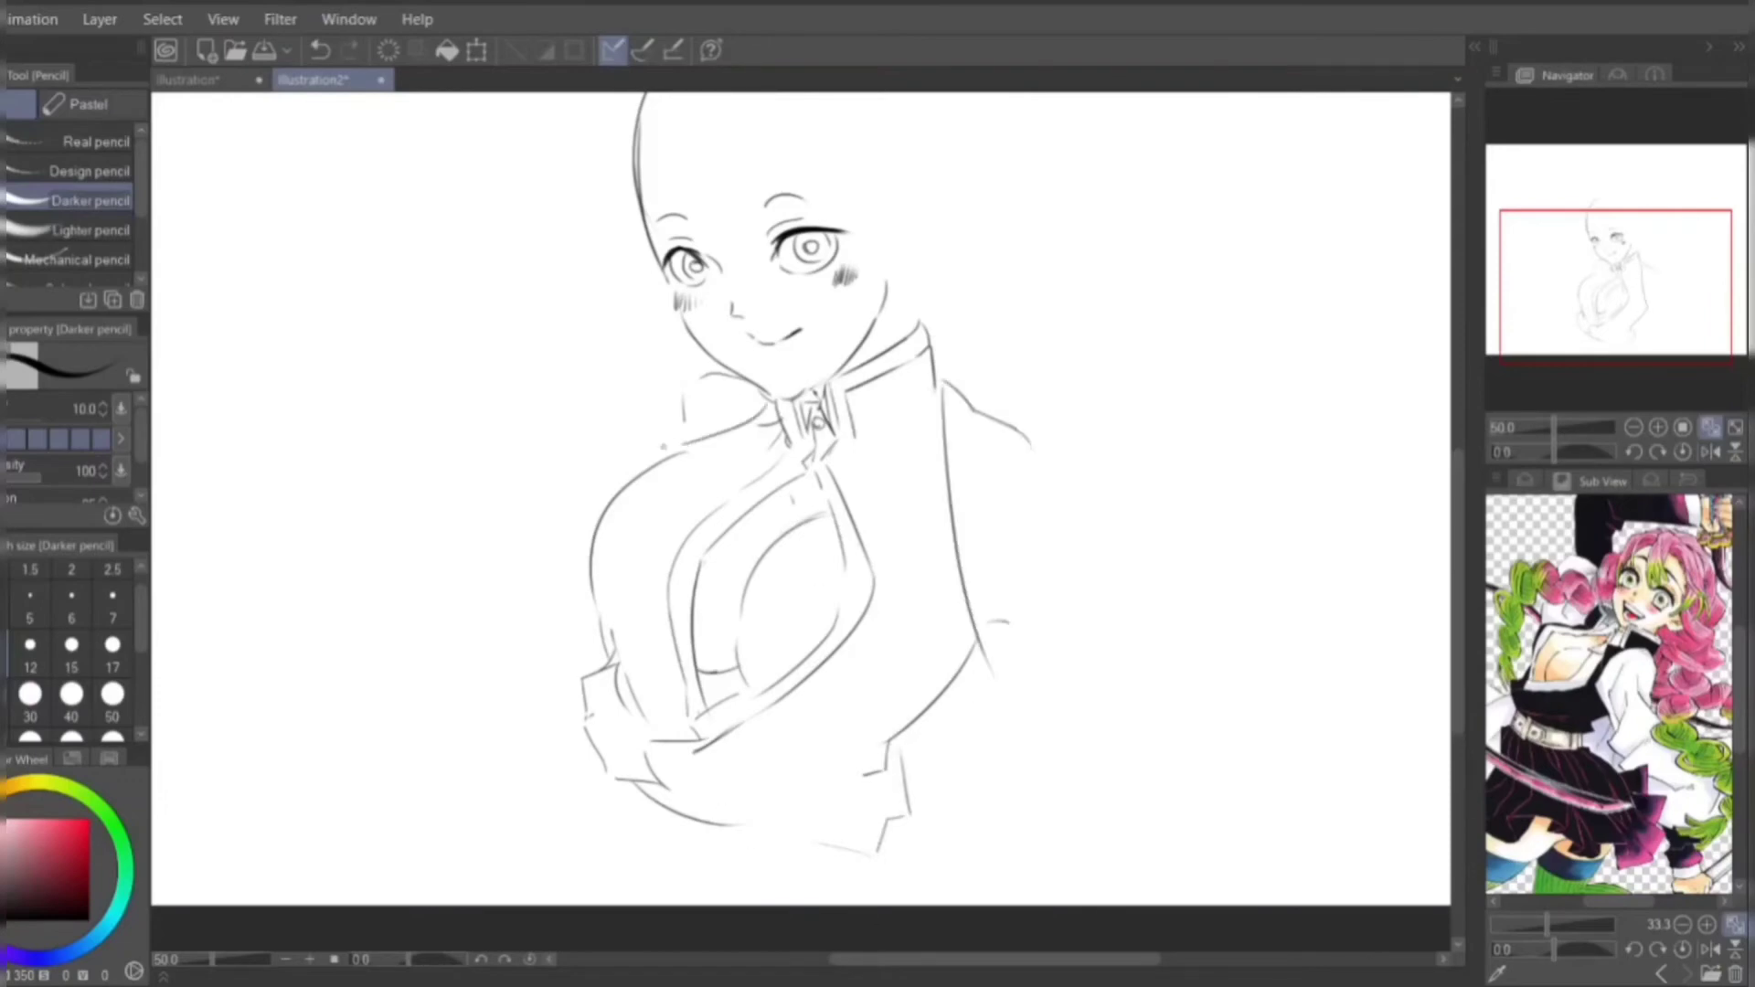
drag(1011, 686, 1074, 750)
drag(1020, 431, 1120, 509)
- Sketch the raised bent arm with its rounded elbow, sleeve folds, forearm and cuff
drag(540, 403, 664, 369)
drag(1532, 281, 1518, 267)
key(ctrl+z)
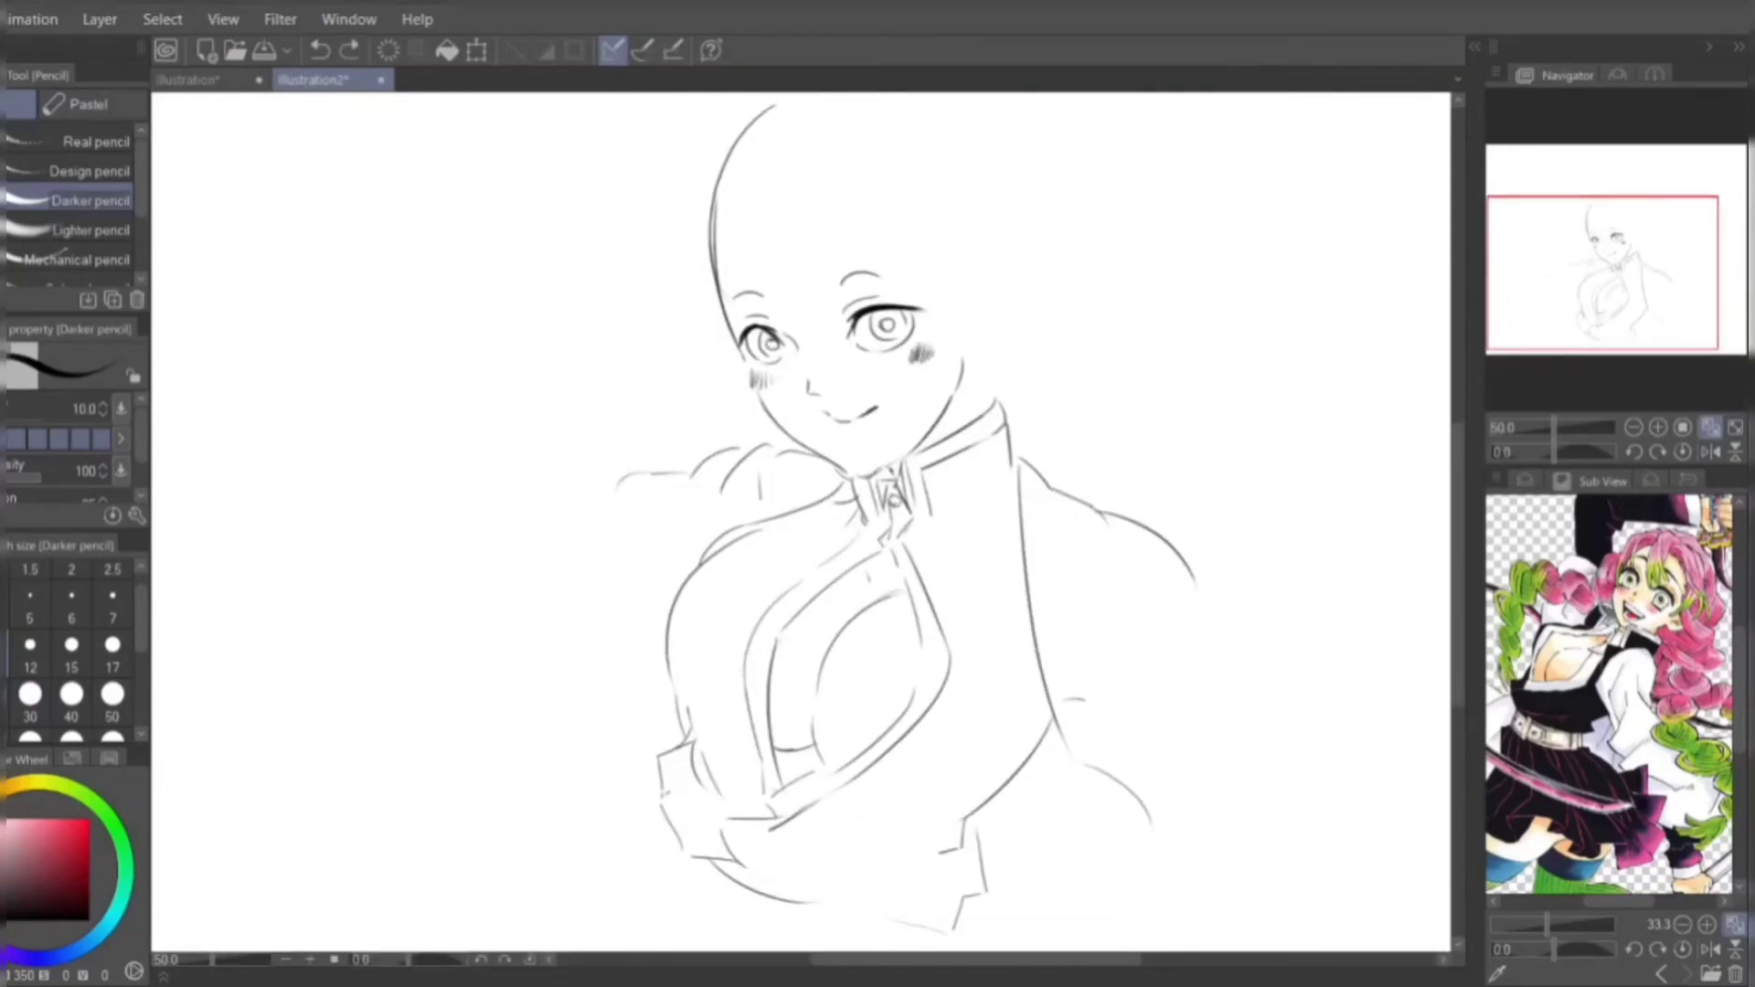
drag(674, 707, 654, 777)
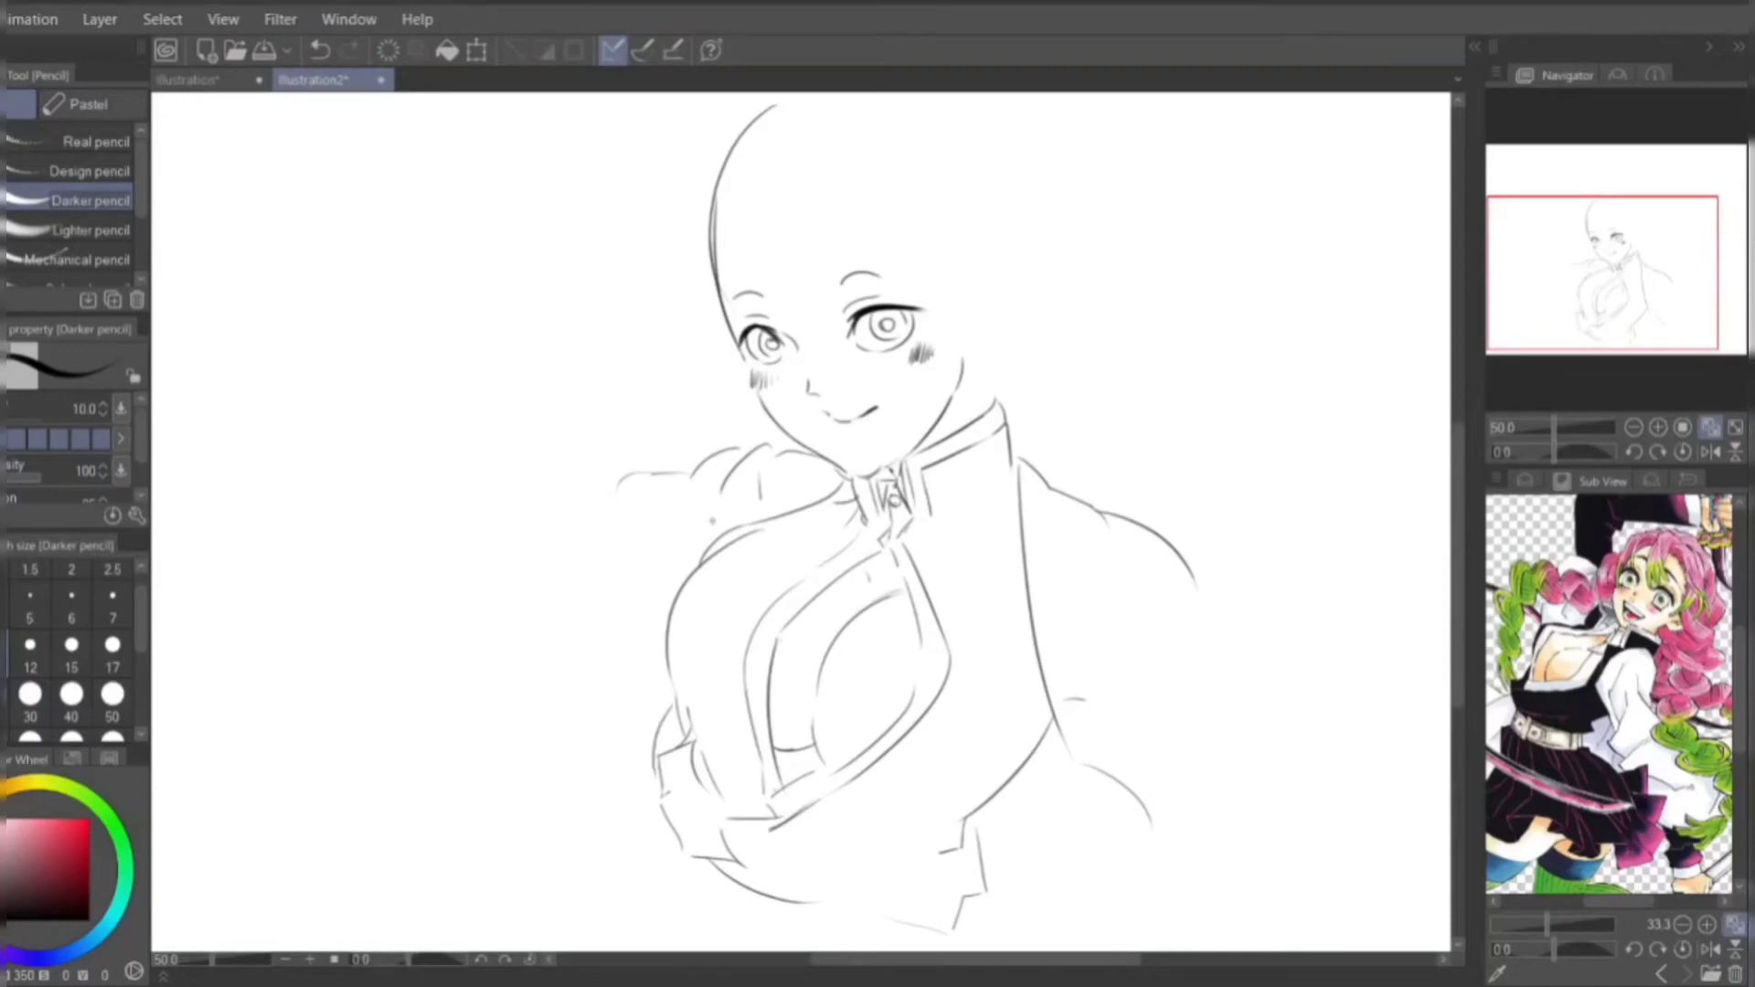
drag(666, 620, 585, 836)
drag(629, 471, 558, 538)
drag(626, 395, 523, 493)
drag(585, 501, 576, 709)
drag(525, 319, 627, 315)
drag(521, 320, 519, 498)
- Sketch the clenched fist with its thumb above the raised arm's cuff
drag(1602, 274, 1601, 261)
mouse_move(560, 260)
mouse_down()
mouse_move(548, 392)
mouse_move(674, 291)
mouse_up()
mouse_move(672, 299)
mouse_down()
mouse_move(677, 331)
mouse_move(640, 384)
mouse_up()
drag(618, 313, 676, 329)
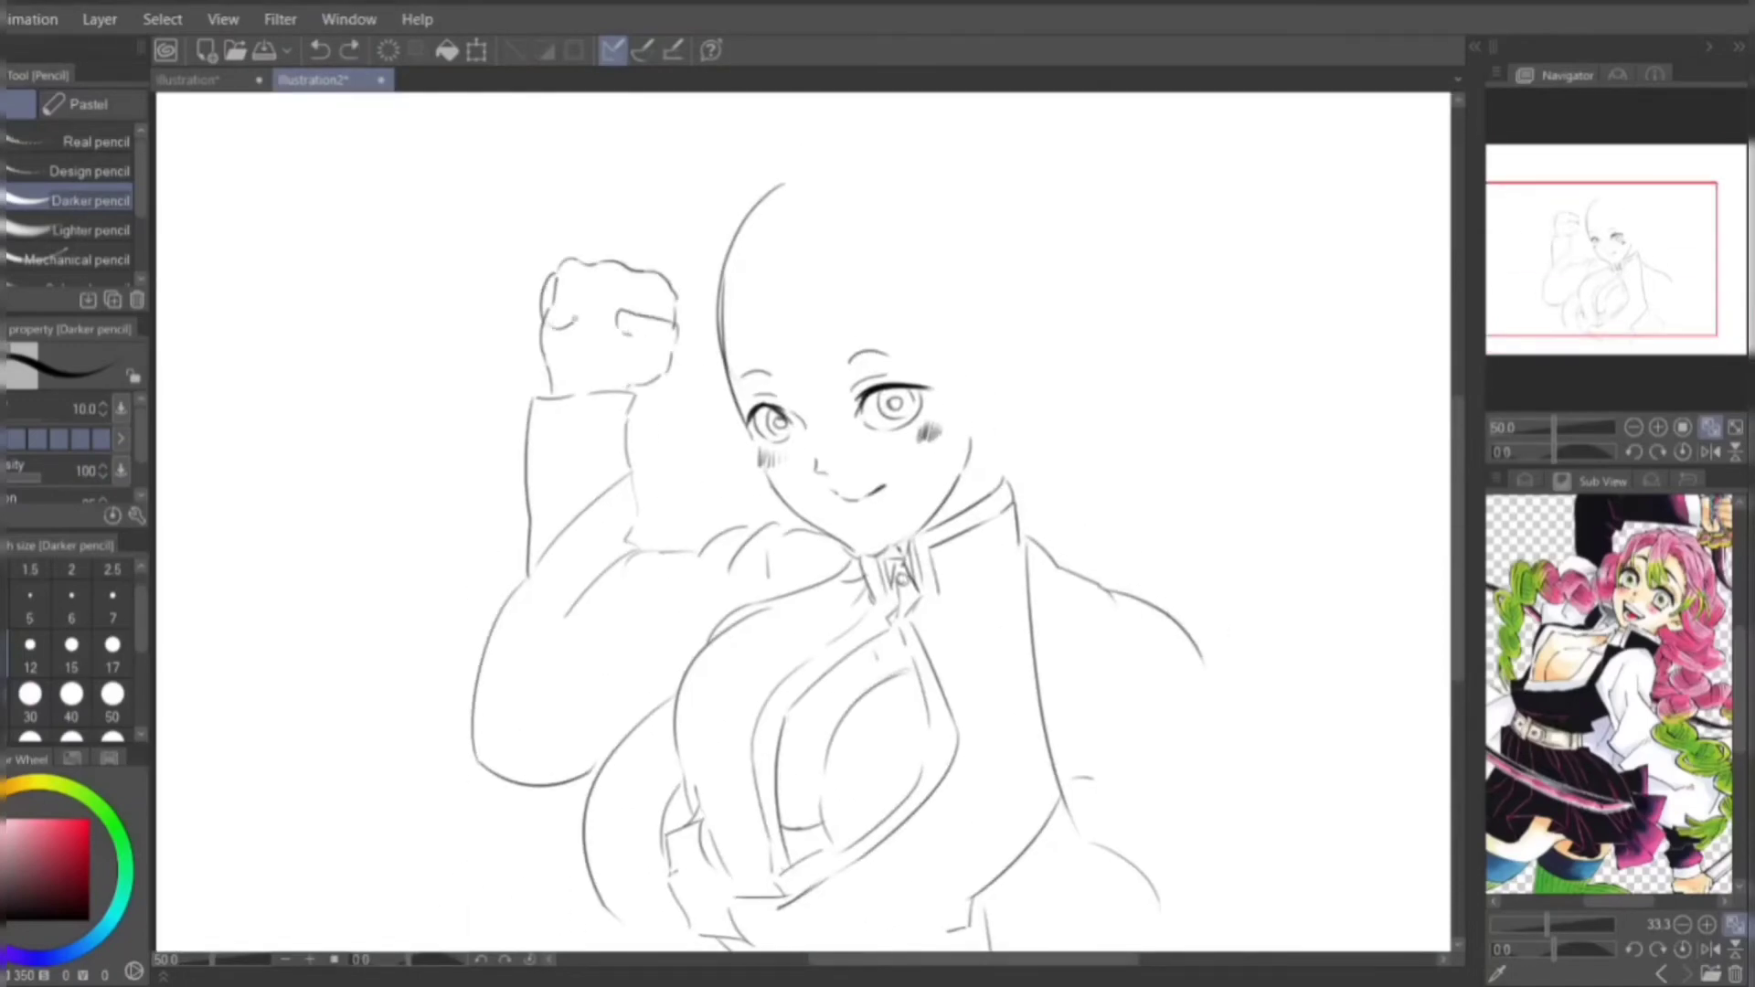
key(ctrl+z)
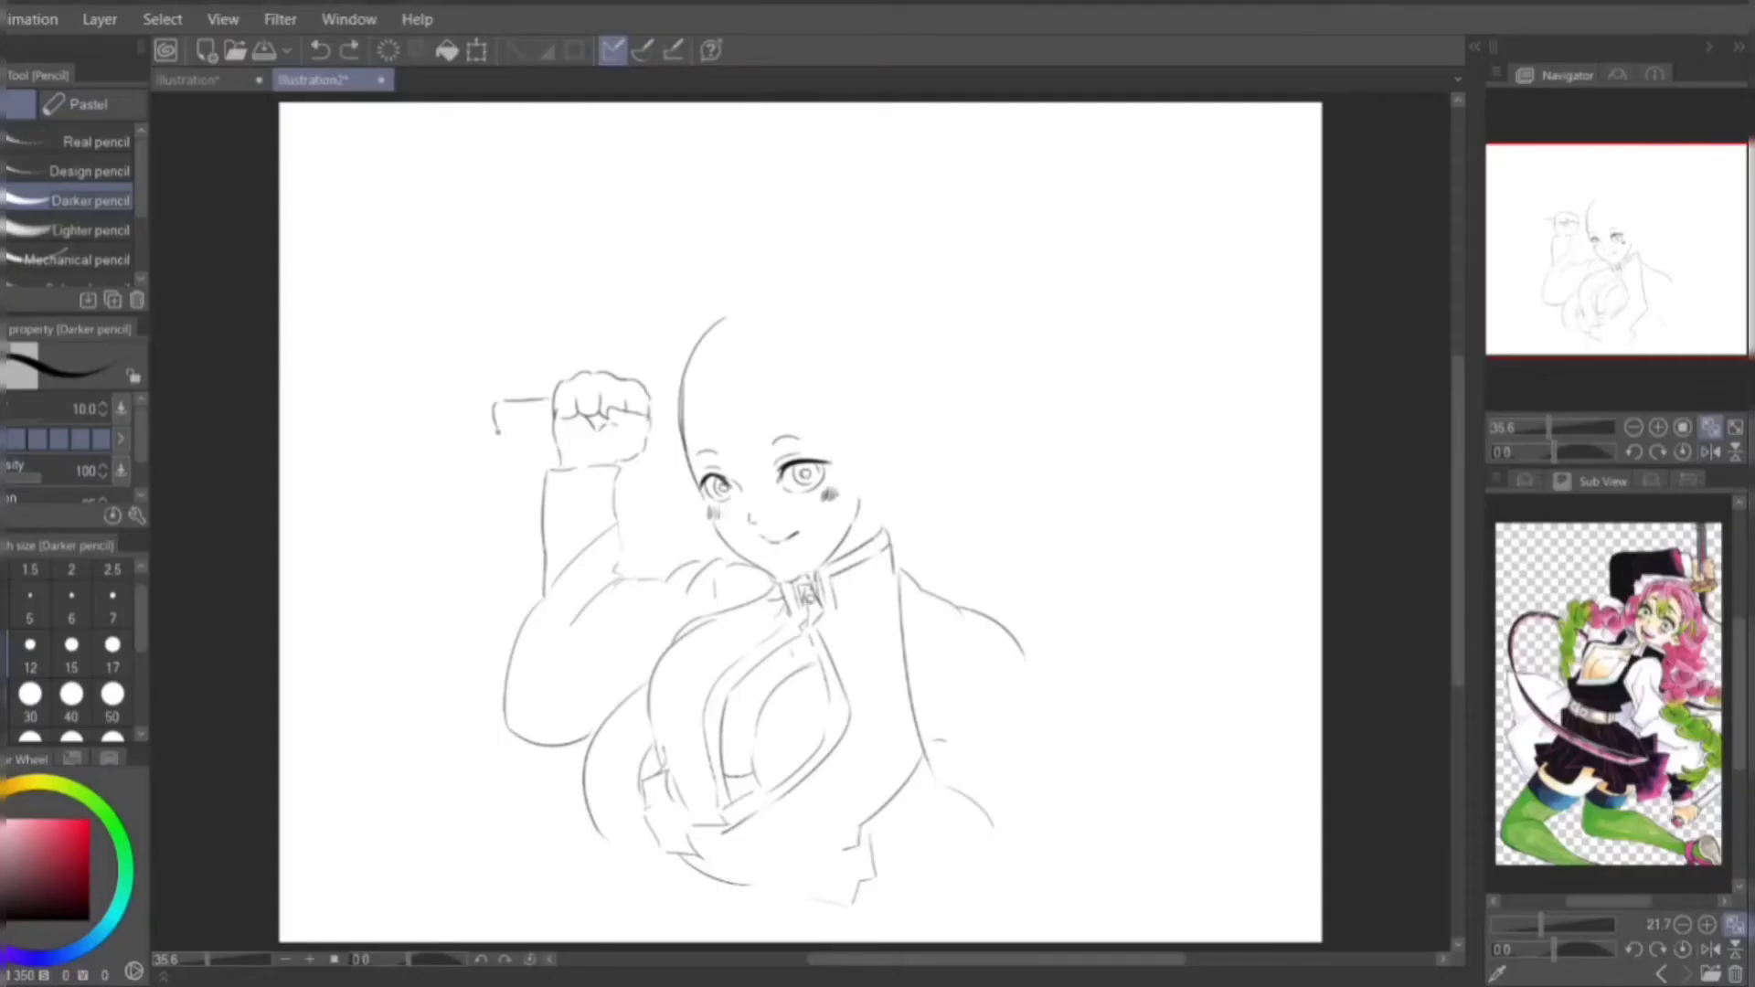
- Rough in the sword handle through the fist and the petal-shaped guard beside the head
mouse_move(548, 399)
mouse_down()
mouse_move(446, 427)
mouse_move(605, 426)
mouse_move(676, 446)
mouse_up()
key(ctrl+z)
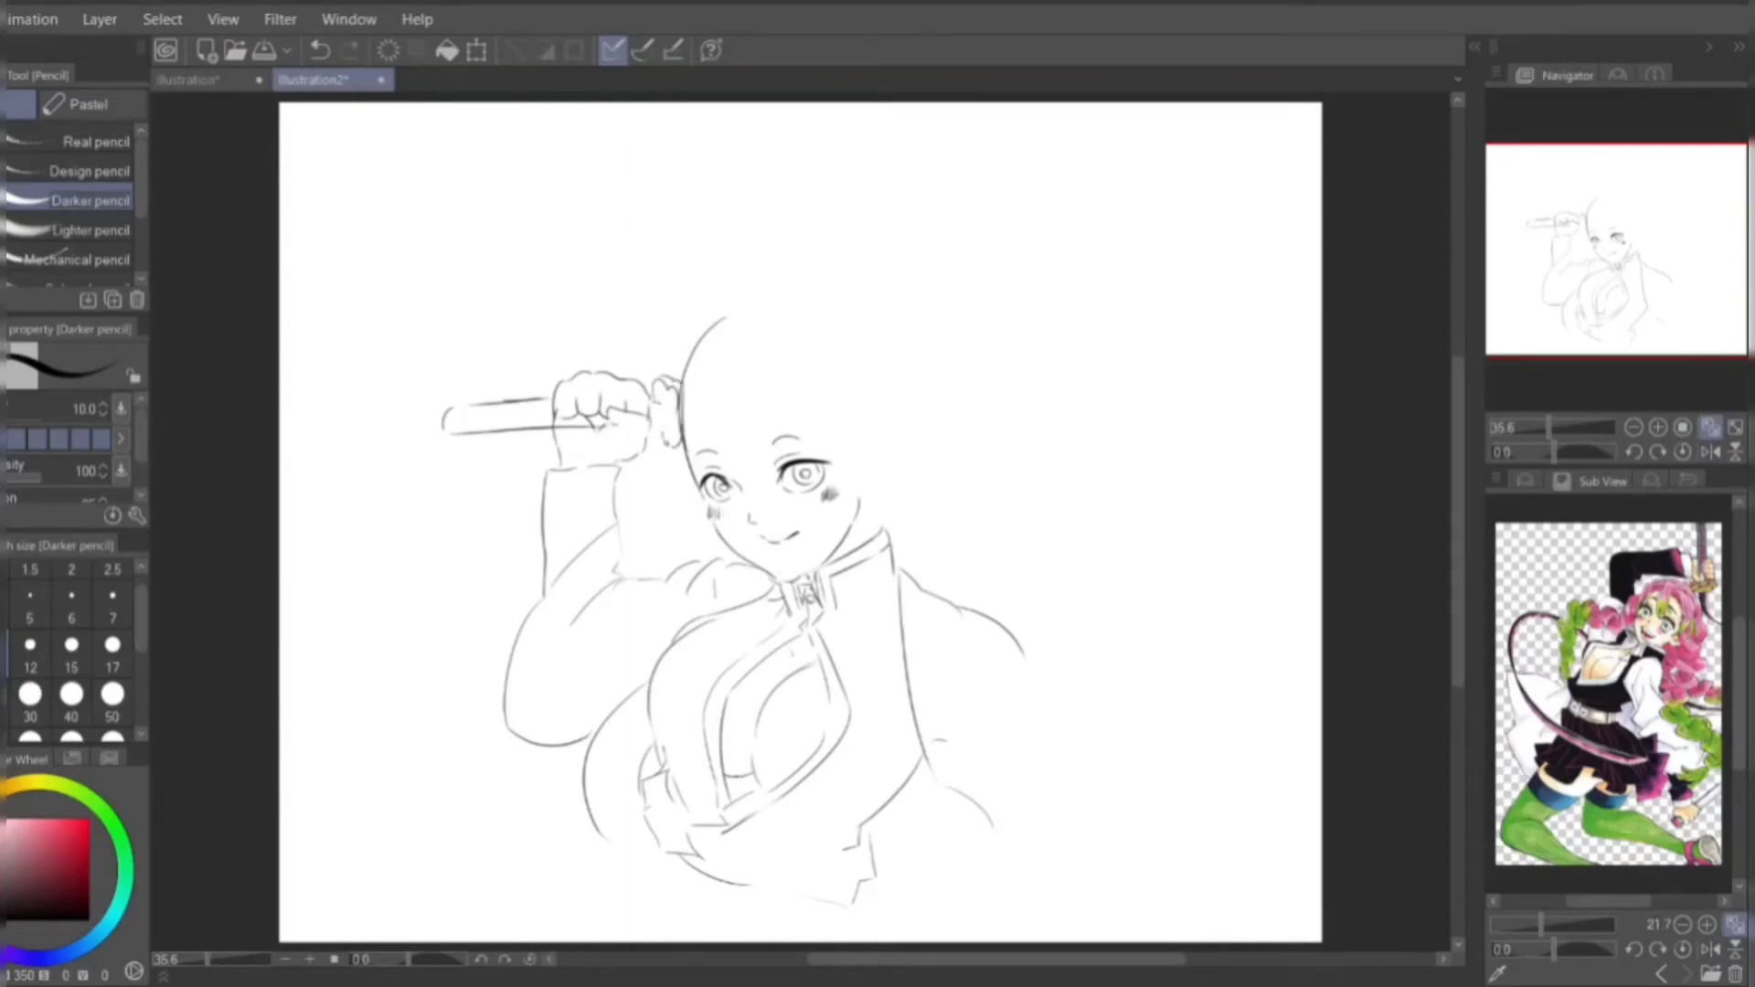
key(ctrl+z)
key(ctrl+z)
key(ctrl+z)
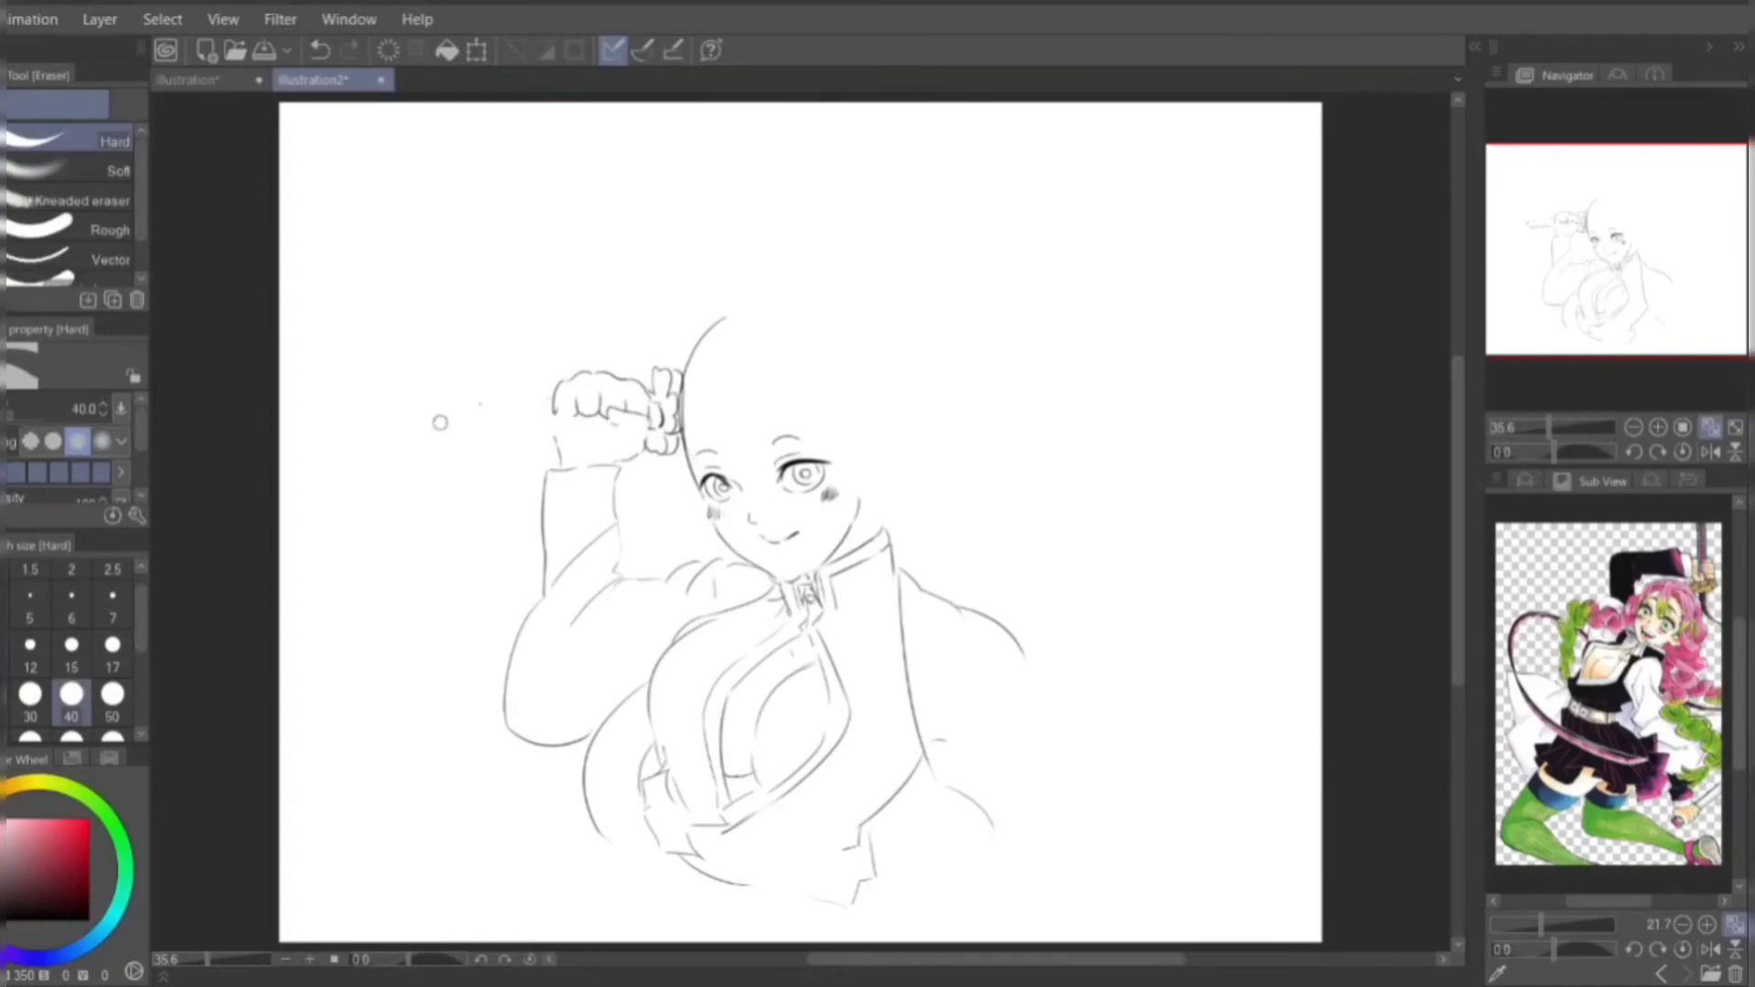
- Redraw the sword handle extending from the fist and give it a rounded end cap
scroll(616, 517, up, 3)
mouse_move(675, 316)
mouse_down()
mouse_move(667, 379)
mouse_move(301, 258)
mouse_up()
drag(320, 260, 406, 315)
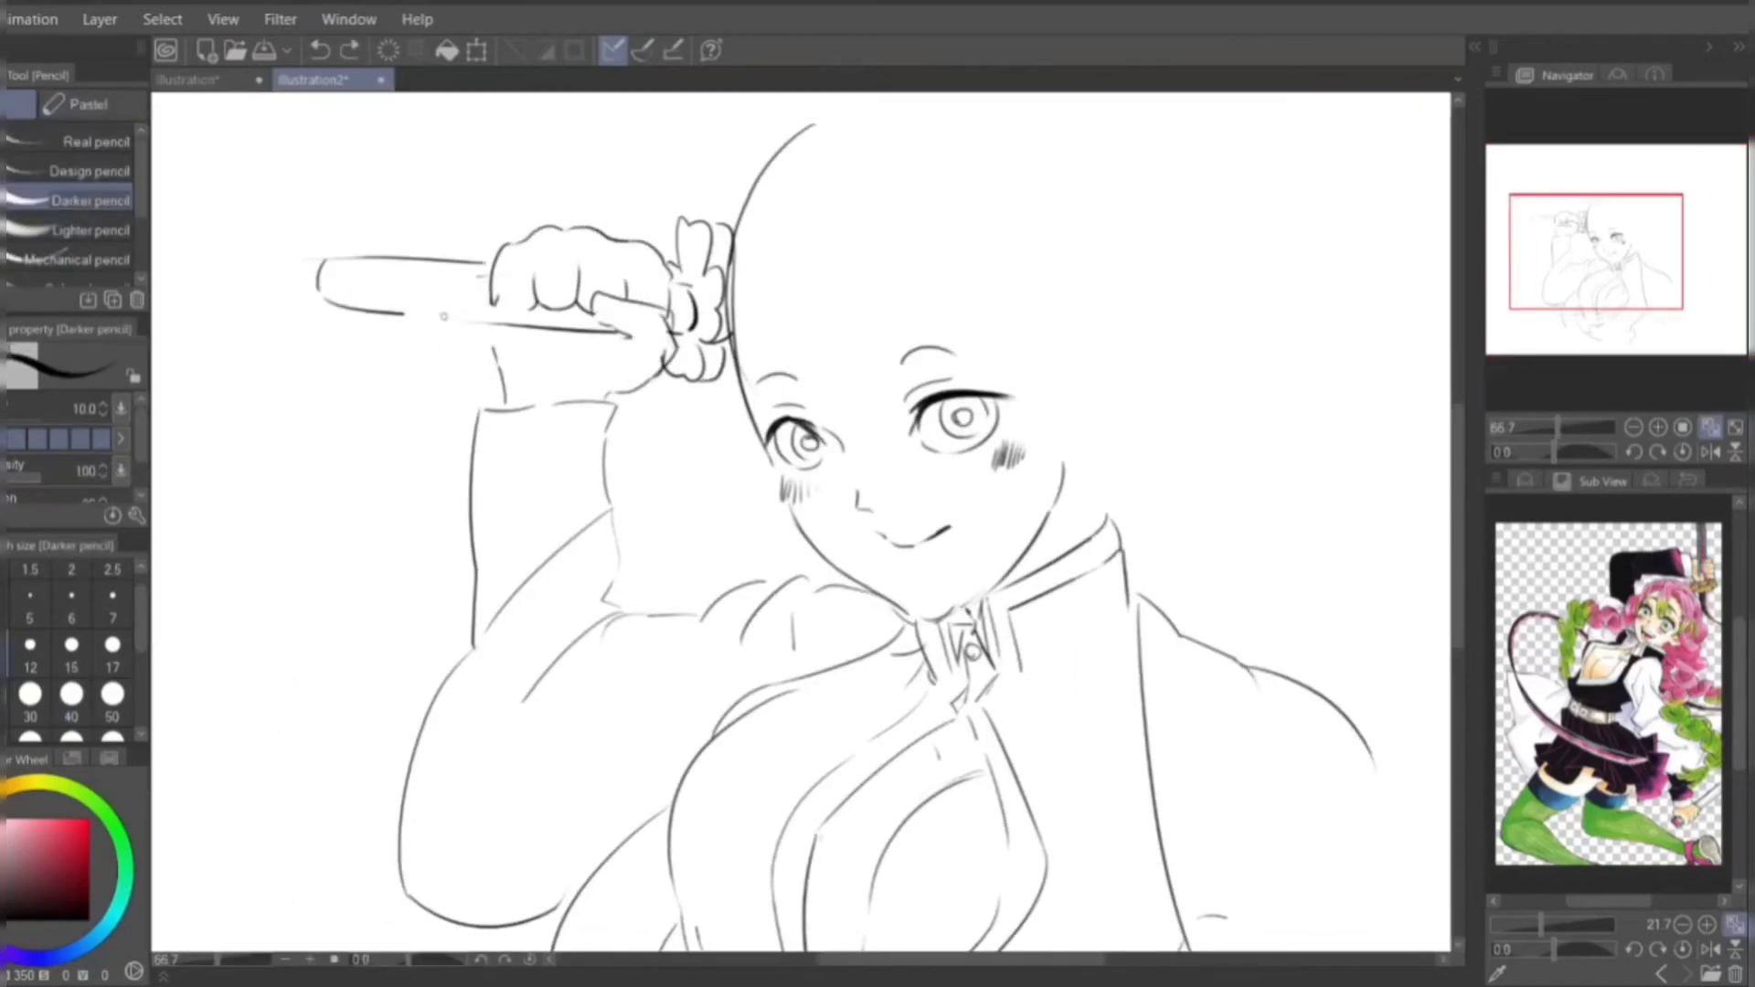
key(ctrl+z)
mouse_move(441, 258)
mouse_down()
mouse_move(299, 308)
mouse_move(516, 329)
mouse_up()
mouse_move(295, 307)
mouse_down()
mouse_move(611, 332)
mouse_move(485, 322)
mouse_up()
mouse_move(310, 315)
mouse_down()
mouse_move(320, 244)
mouse_move(253, 299)
mouse_move(320, 312)
mouse_up()
key(ctrl+z)
- Add the wrist cuff and elbow folds to the raised arm and extend the far sleeve's outline and fold
scroll(731, 567, down, 1)
drag(732, 548, 631, 393)
drag(454, 263, 540, 259)
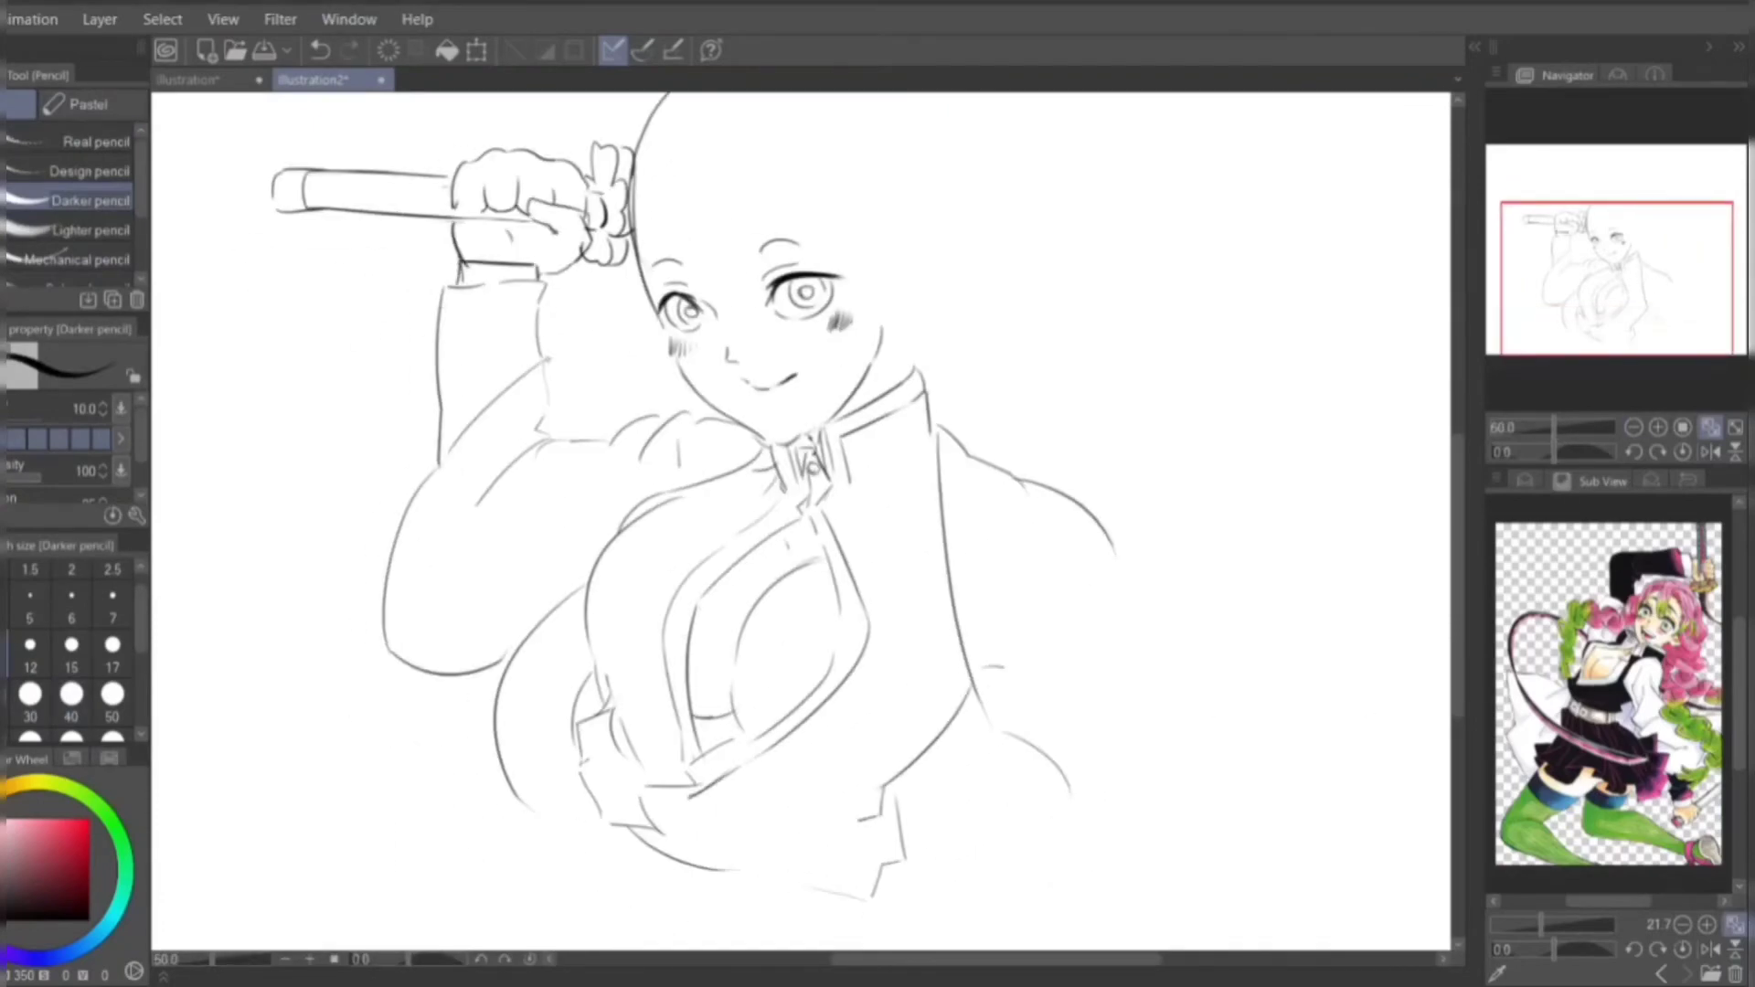
drag(547, 352, 547, 429)
drag(539, 439, 454, 505)
drag(1115, 557, 1070, 608)
drag(1154, 614, 1193, 676)
- Enlarge the reference around the girl's head and sketch her parted bangs and the far side locks with the ear
scroll(1609, 695, up, 3)
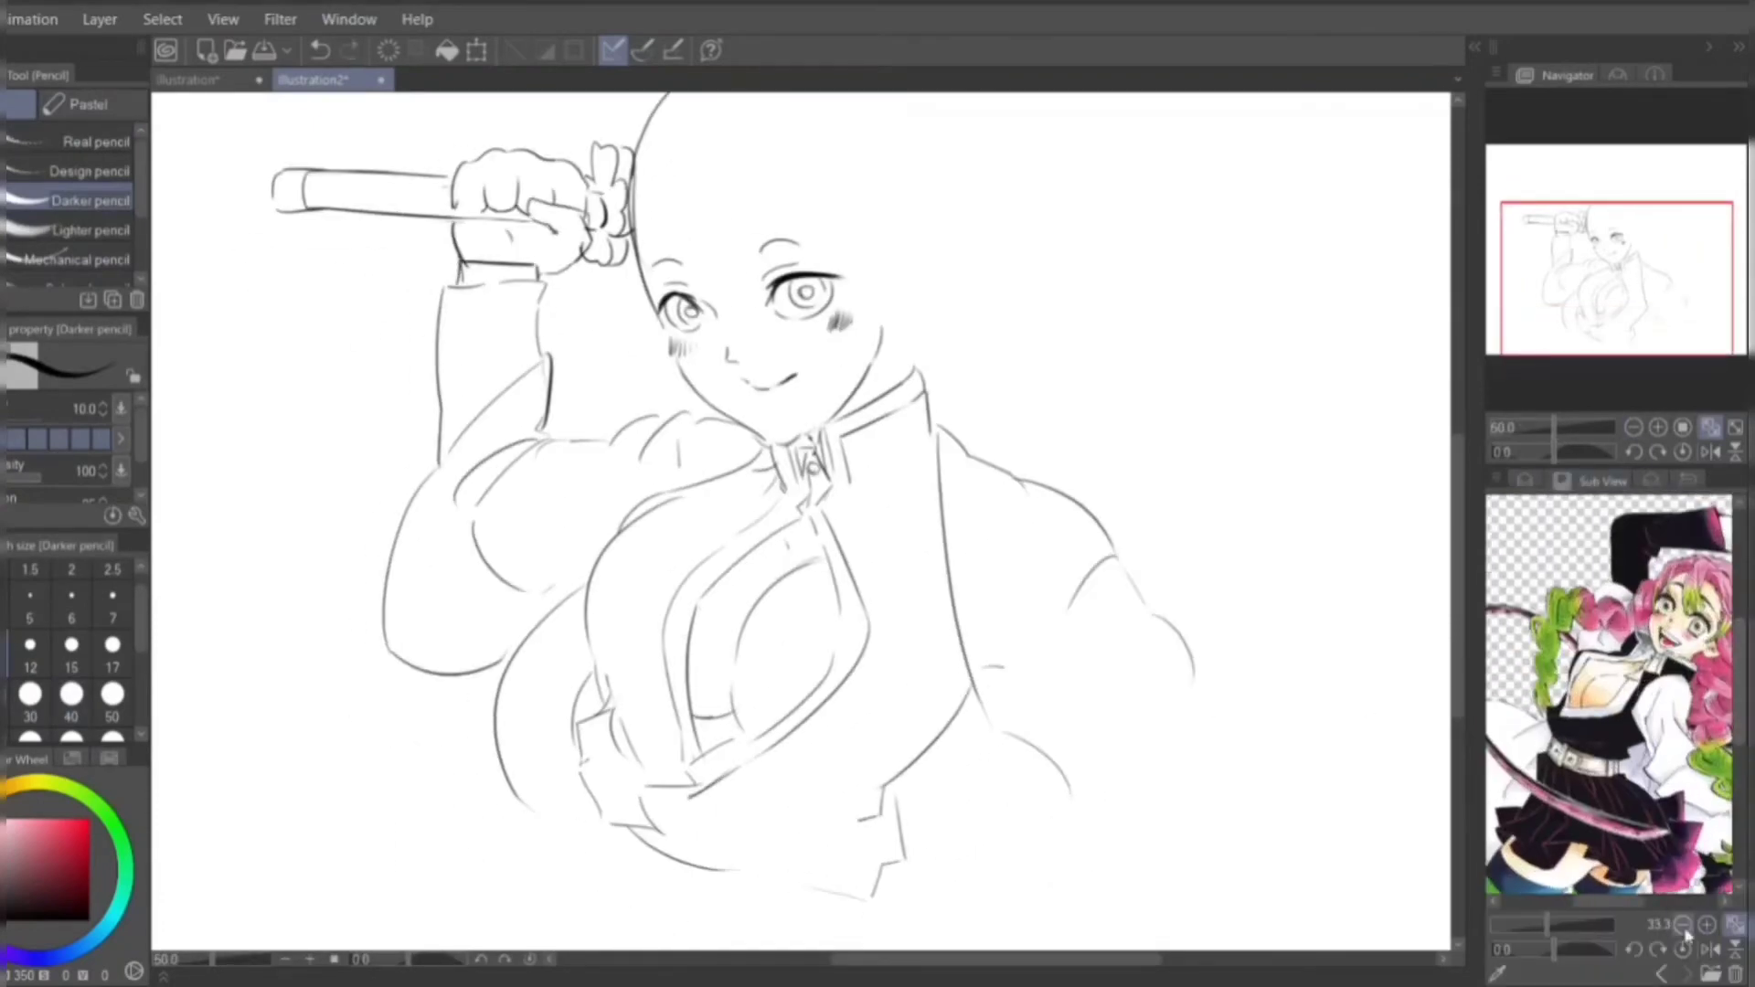
drag(731, 411, 736, 546)
mouse_move(675, 286)
mouse_down()
mouse_move(679, 366)
mouse_move(768, 429)
mouse_up()
mouse_move(758, 384)
mouse_down()
mouse_move(813, 377)
mouse_move(813, 403)
mouse_up()
drag(739, 284, 858, 375)
drag(868, 391, 921, 492)
drag(876, 332, 928, 402)
mouse_move(932, 413)
mouse_down()
mouse_move(939, 457)
mouse_move(922, 447)
mouse_up()
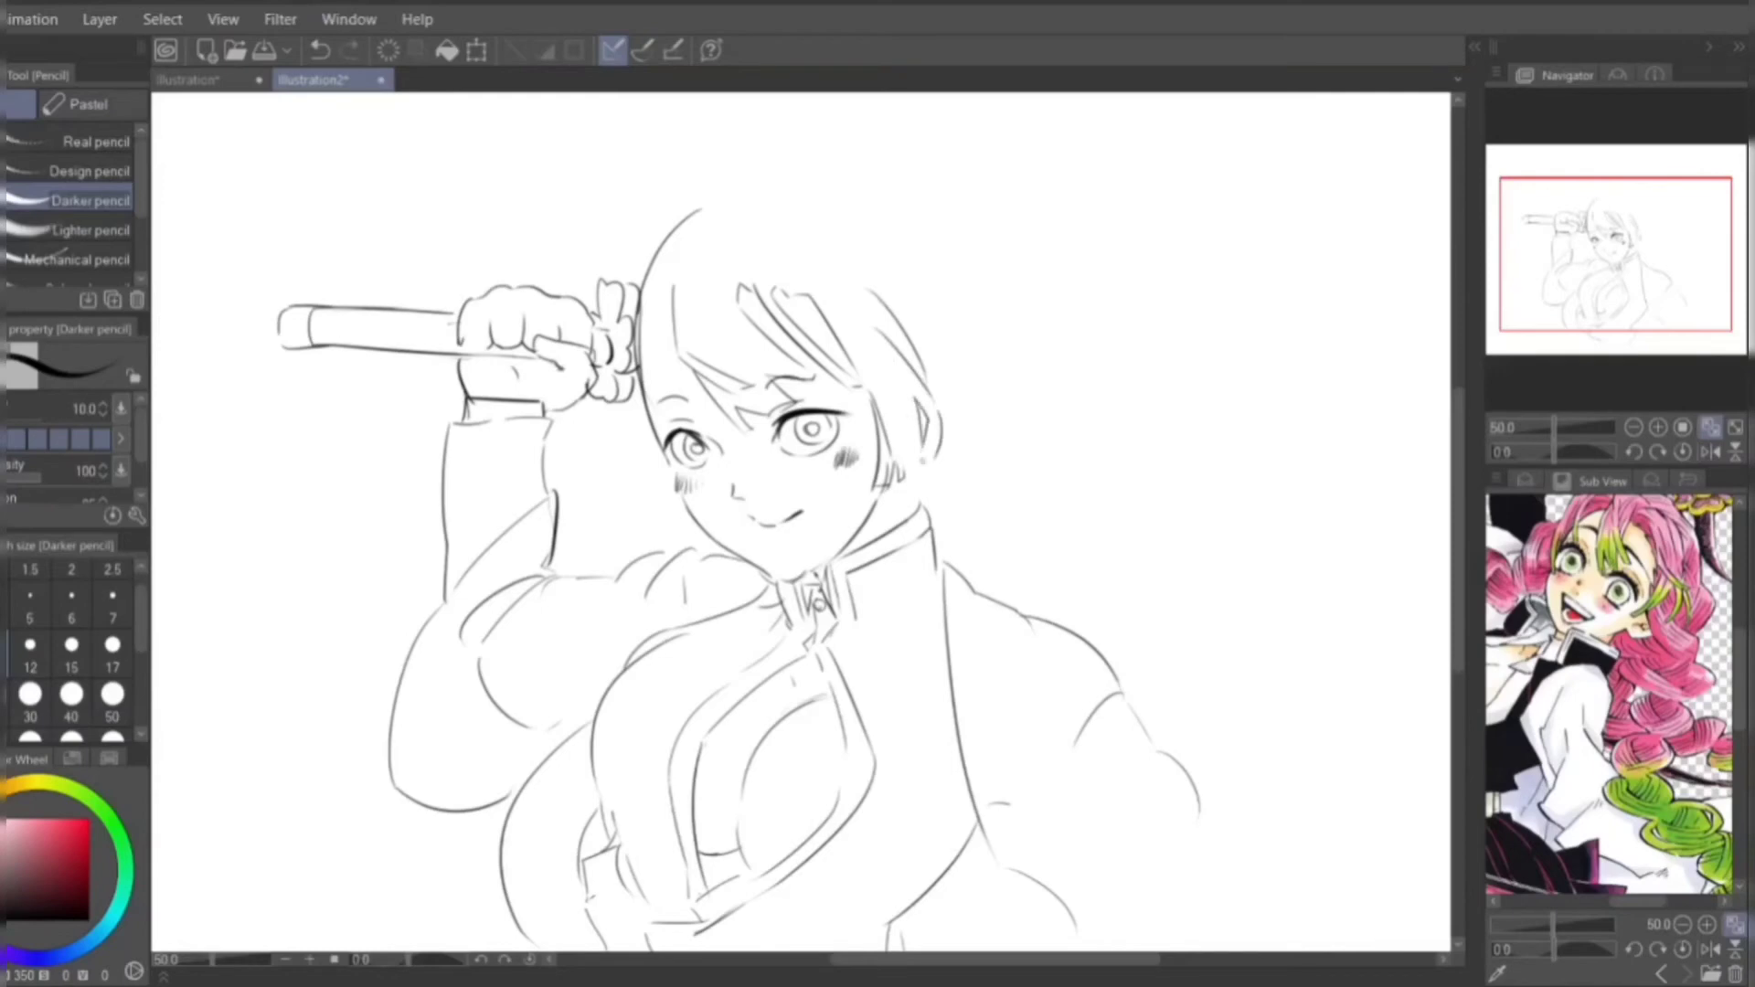
- Sketch the near-side hair strands from the parting down past the cheek
drag(736, 260, 686, 274)
mouse_move(691, 302)
mouse_down()
mouse_move(692, 345)
mouse_move(640, 384)
mouse_up()
drag(672, 387, 639, 488)
drag(672, 276, 645, 287)
drag(656, 394, 611, 475)
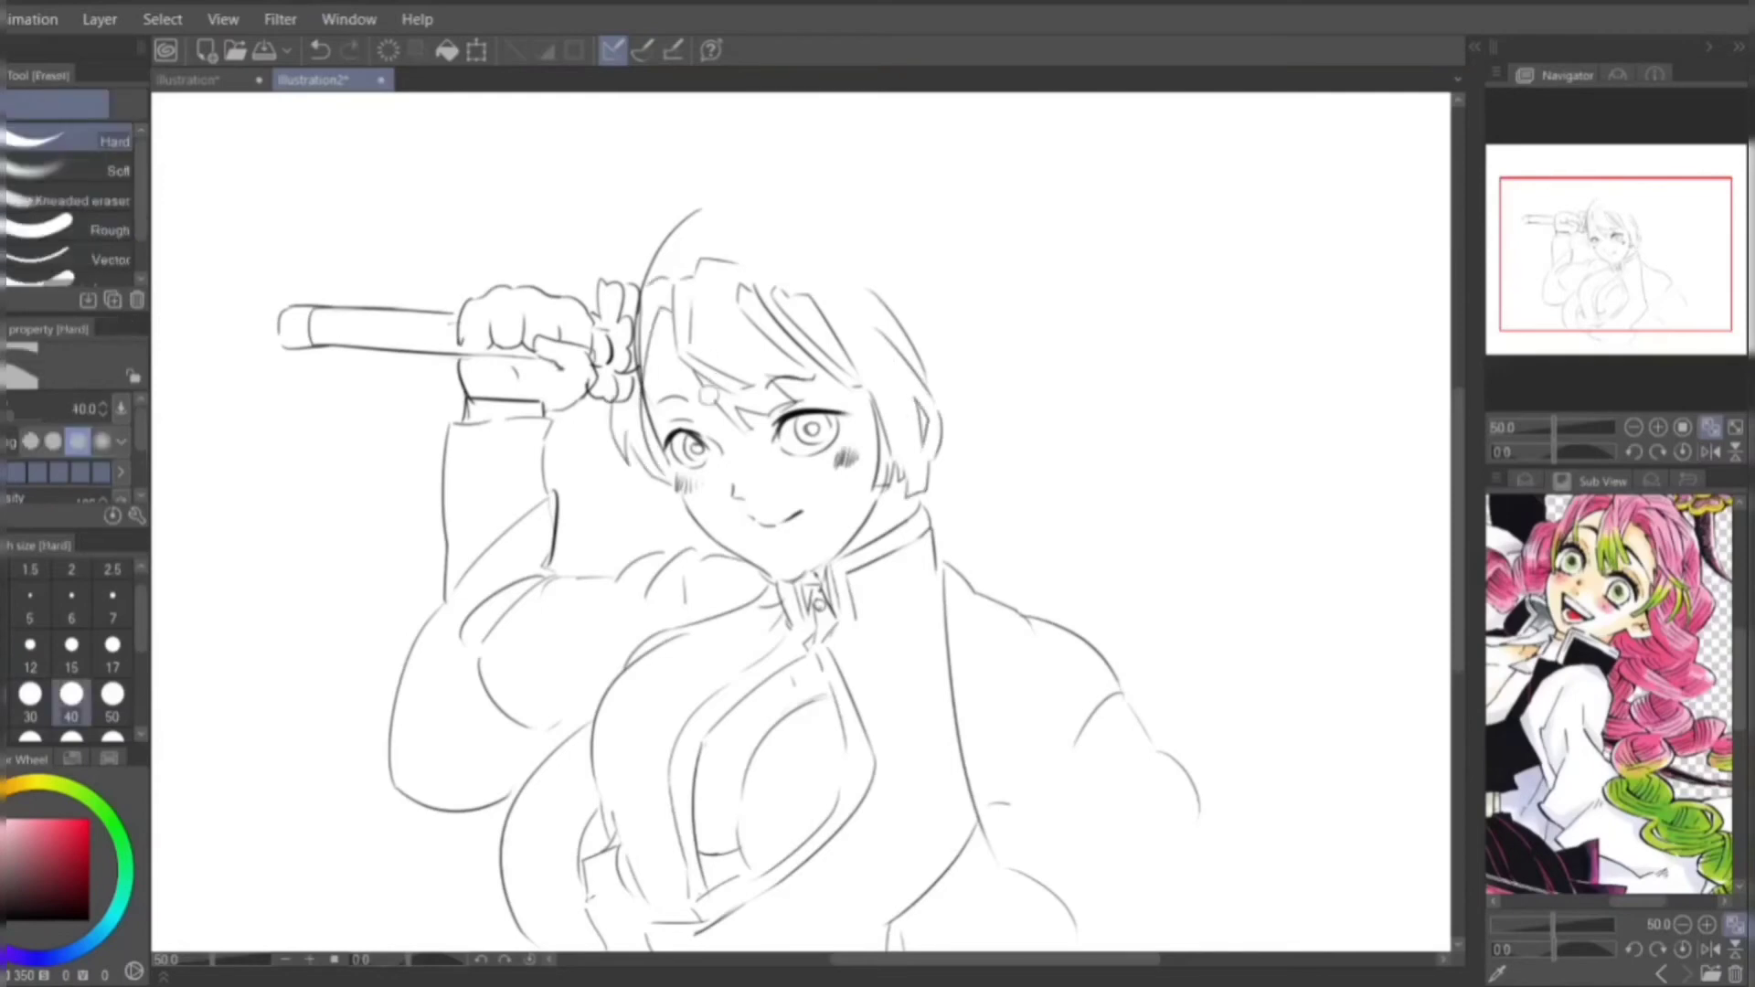
drag(823, 457, 864, 520)
key(ctrl+z)
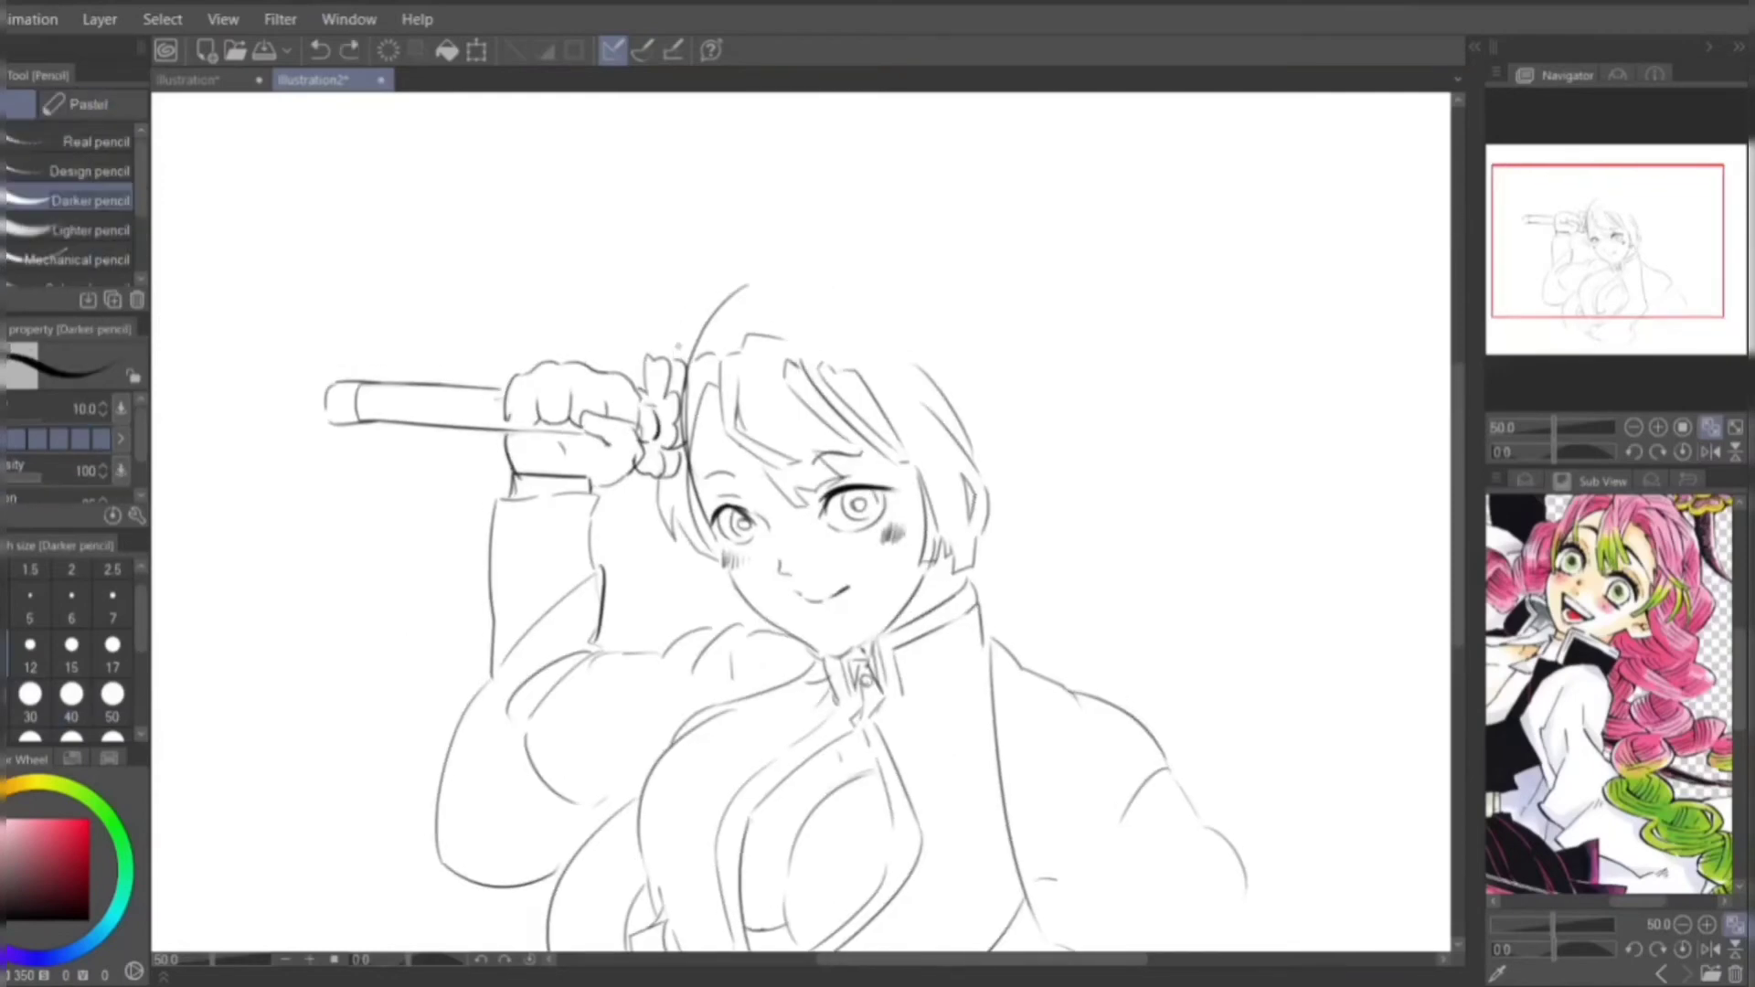
- Draw the rounded top outline of the hair and the puffy braid sections on both sides of the head
drag(677, 346, 741, 267)
mouse_move(745, 259)
mouse_down()
mouse_move(942, 281)
mouse_move(1031, 381)
mouse_move(1100, 560)
mouse_up()
drag(981, 541, 1106, 557)
drag(1119, 552, 1149, 611)
mouse_move(823, 457)
mouse_down()
mouse_move(676, 315)
mouse_move(759, 402)
mouse_up()
drag(605, 474, 585, 574)
drag(593, 569, 558, 594)
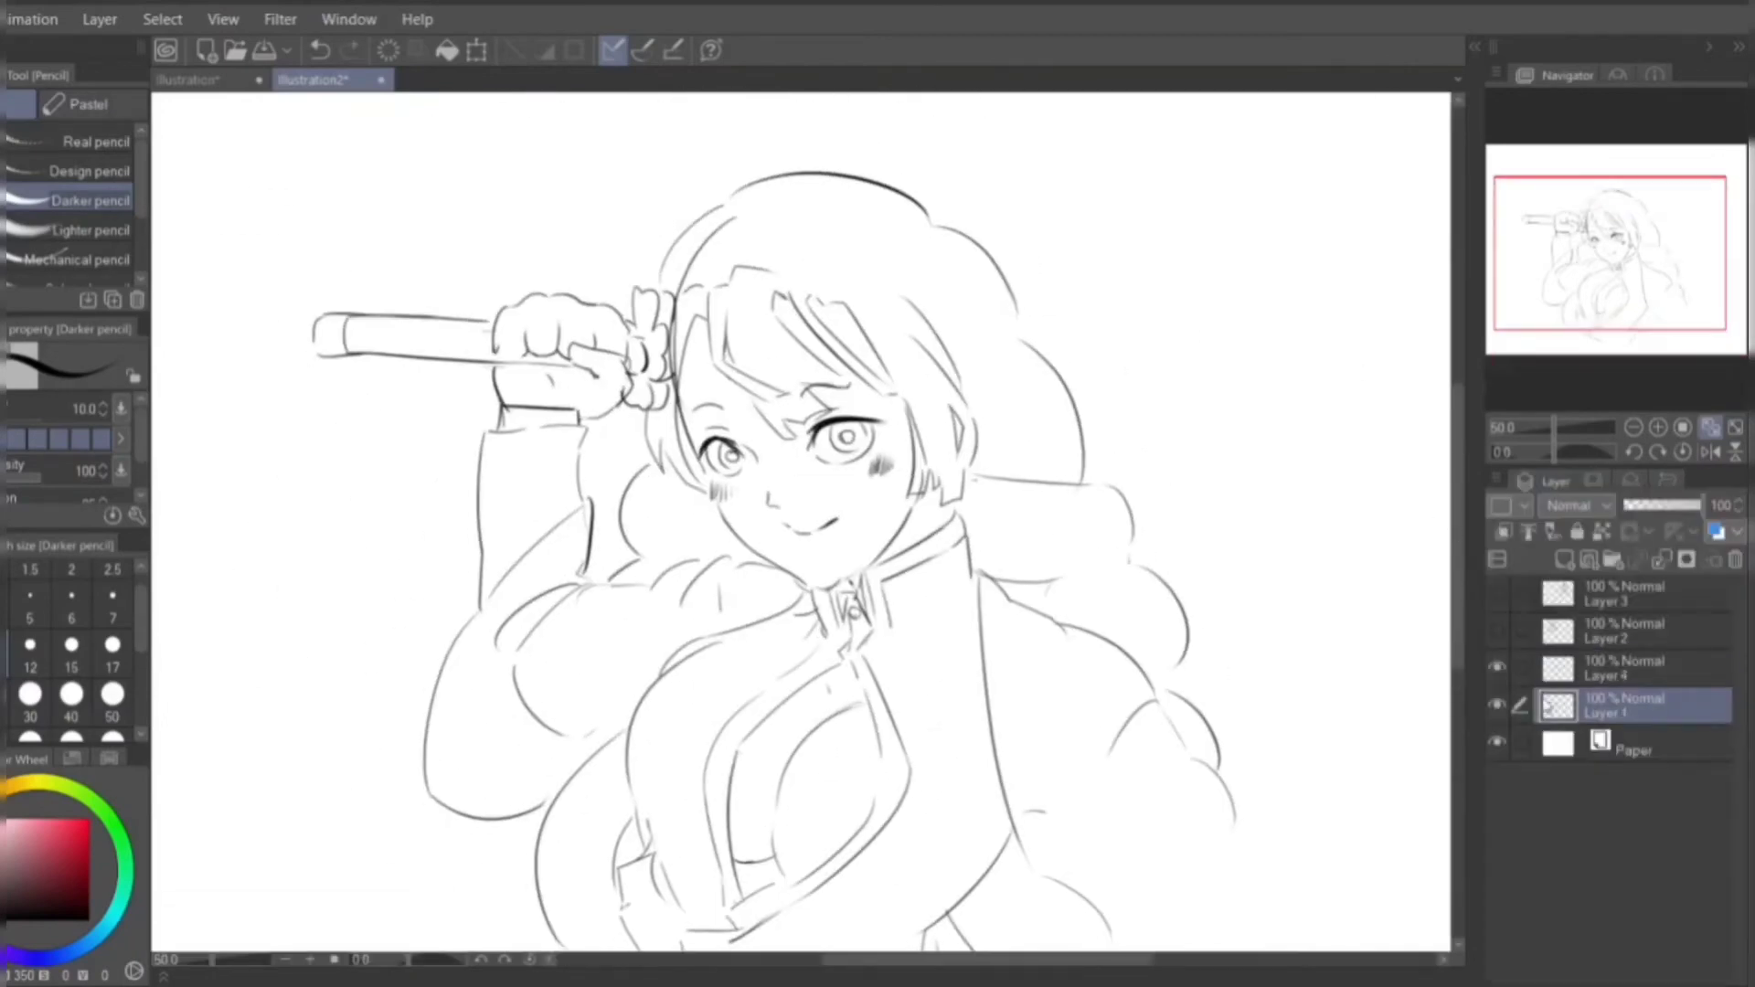
- Erase the old head line and the sword guard where they overlap the hair on Layer 1, and activate Layer 4
key(e)
key(p)
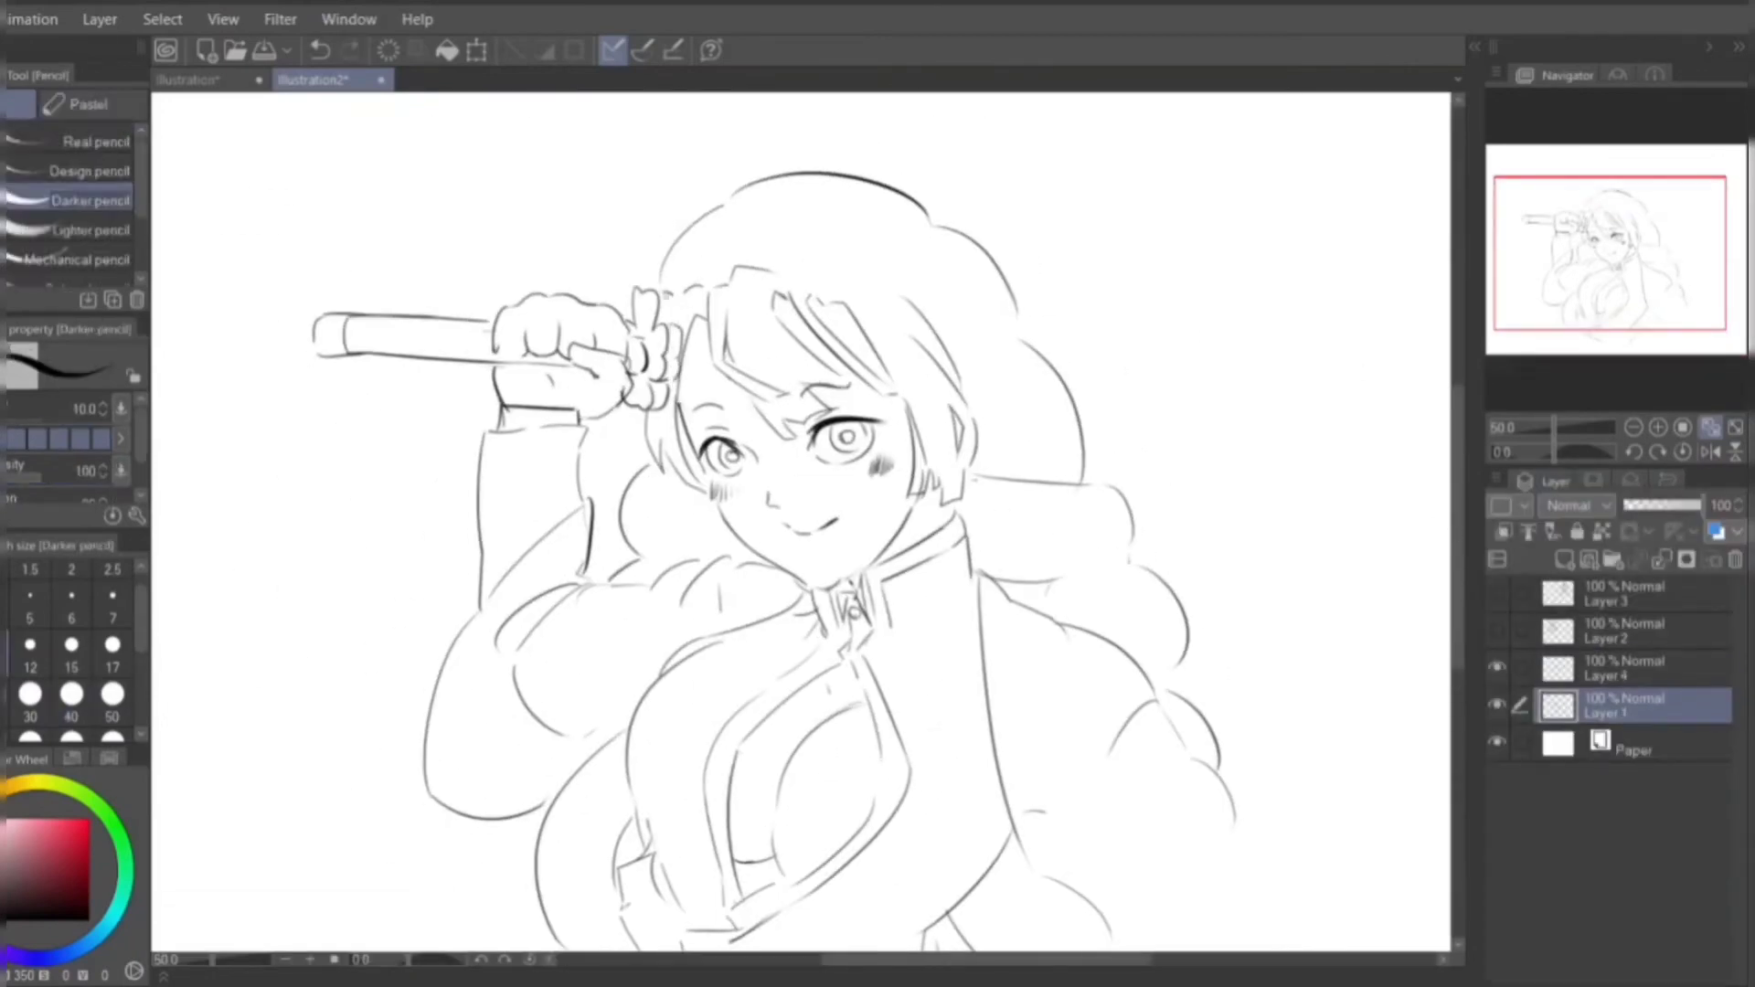
key(e)
drag(640, 391, 663, 291)
key(p)
click(1636, 669)
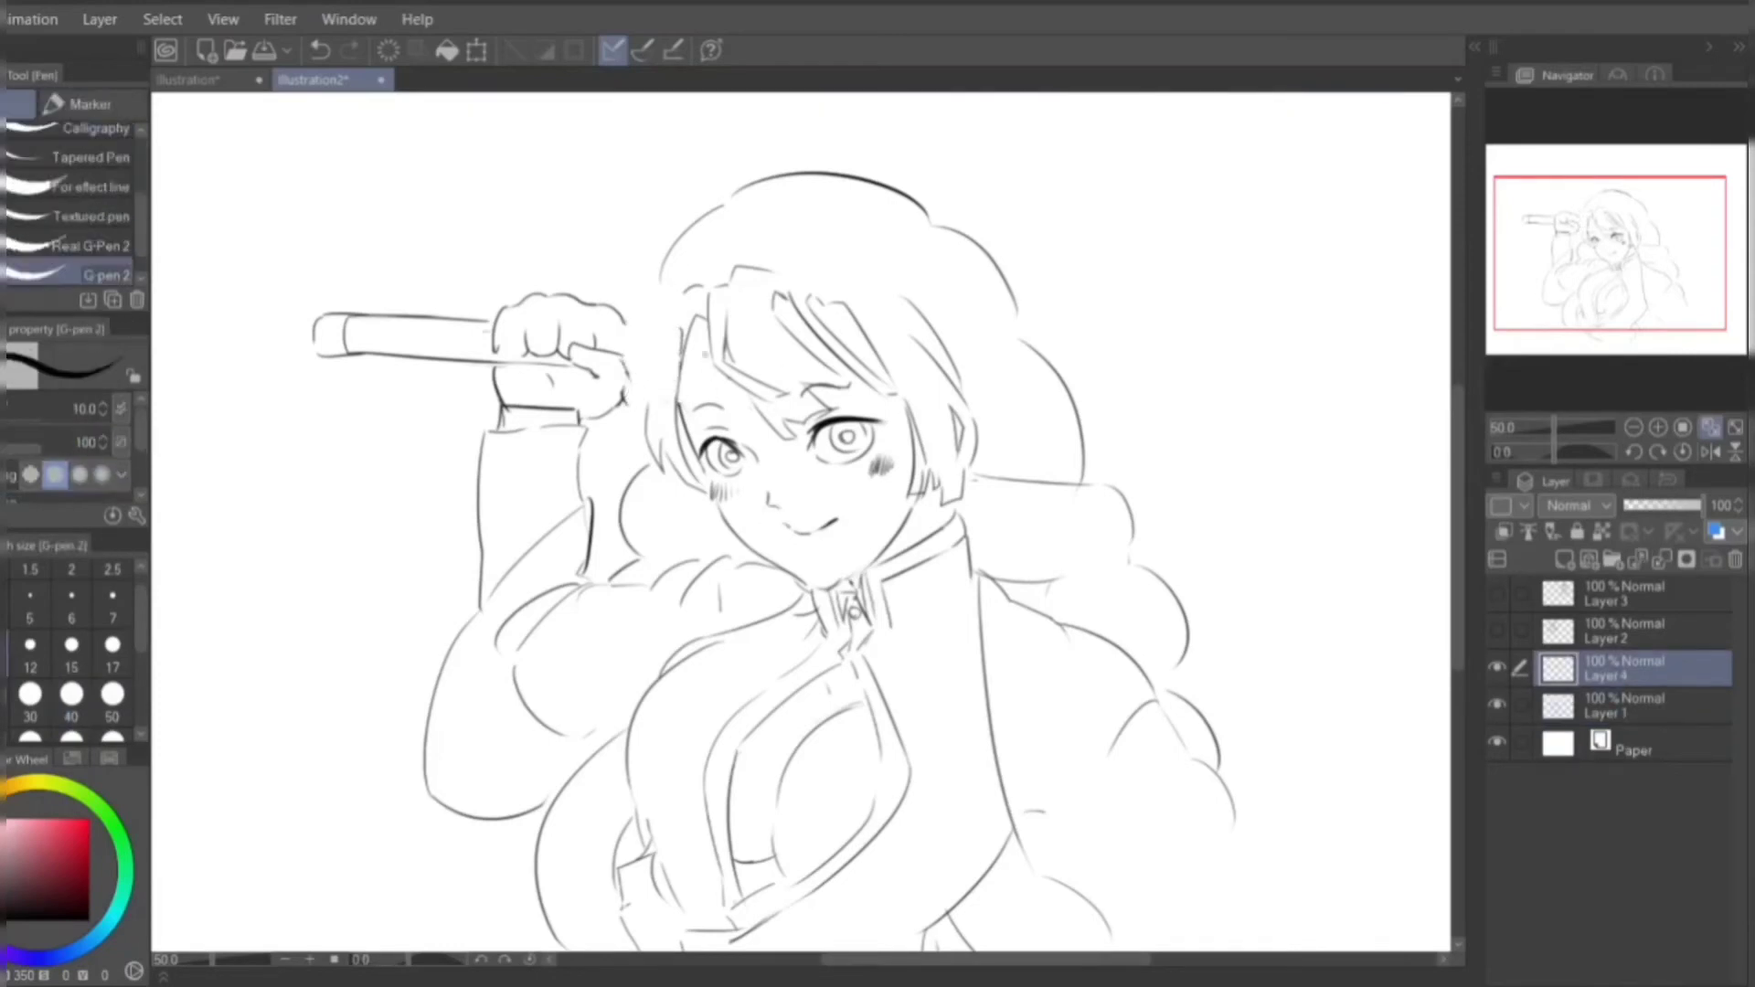
- Clean up the lines between the raised hand and the hair, and outline the far side of the girl's hair
key(e)
drag(640, 389, 663, 457)
key(p)
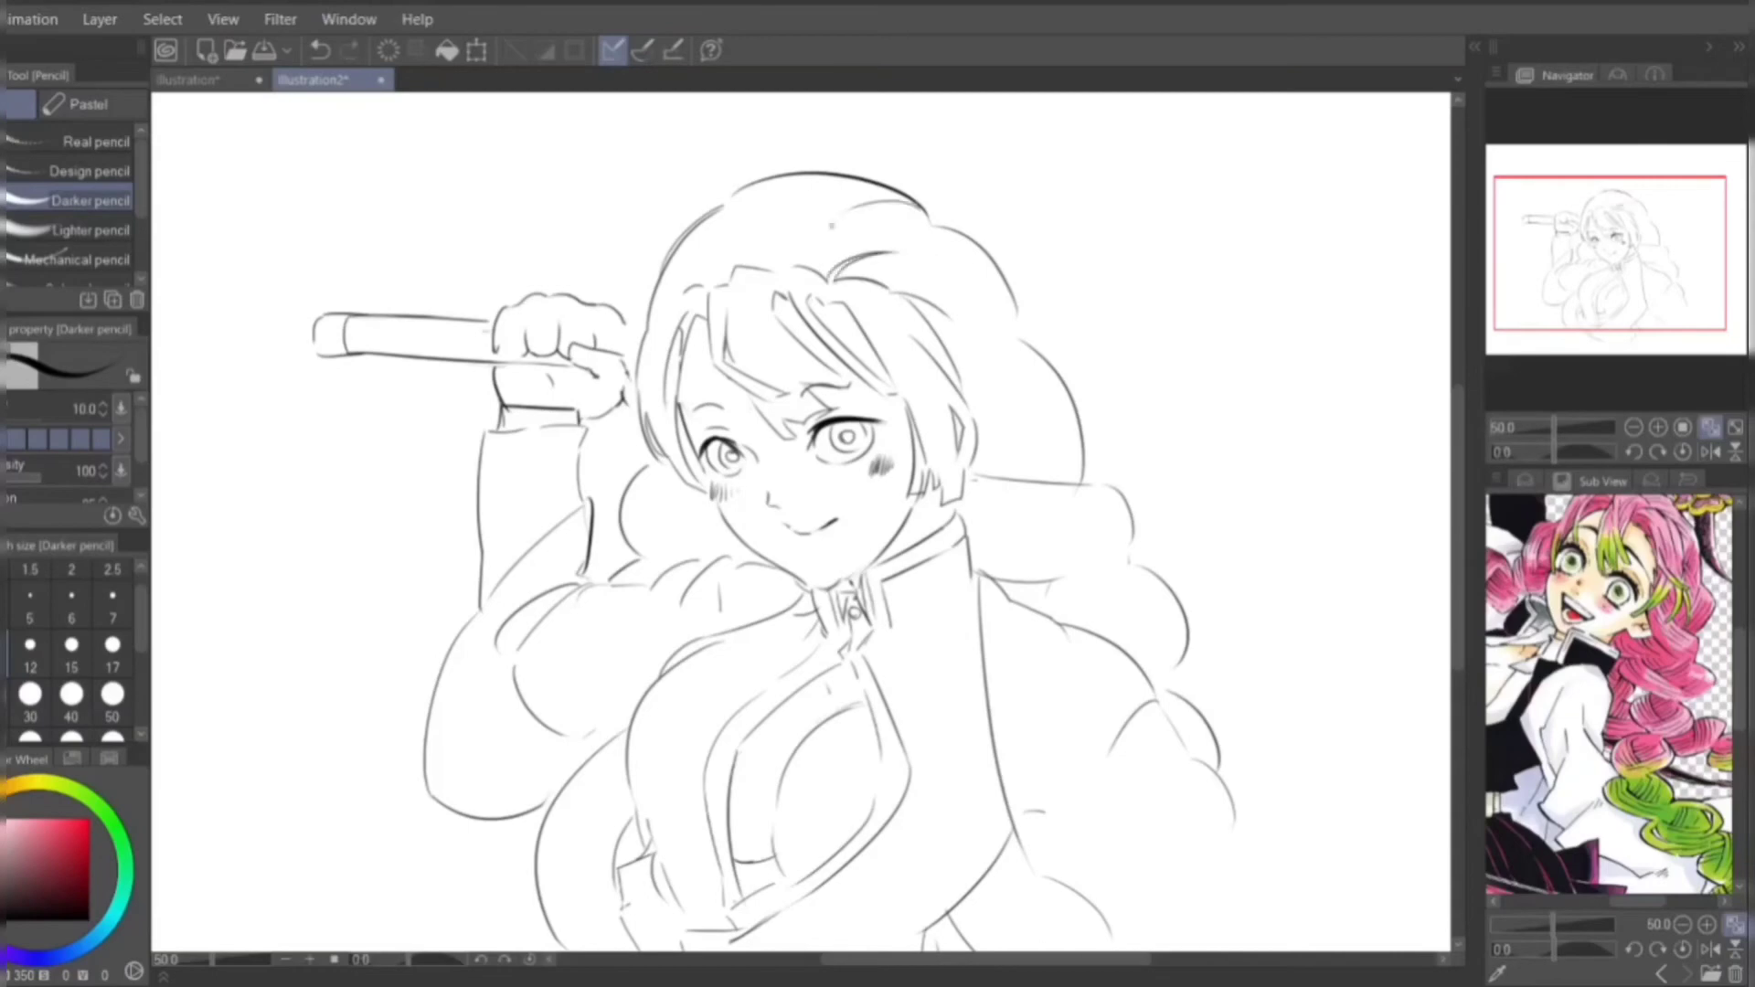
- Fill the near-side braid sections with curved hatching lines that follow the flow of each hair bundle
drag(1071, 494, 1112, 348)
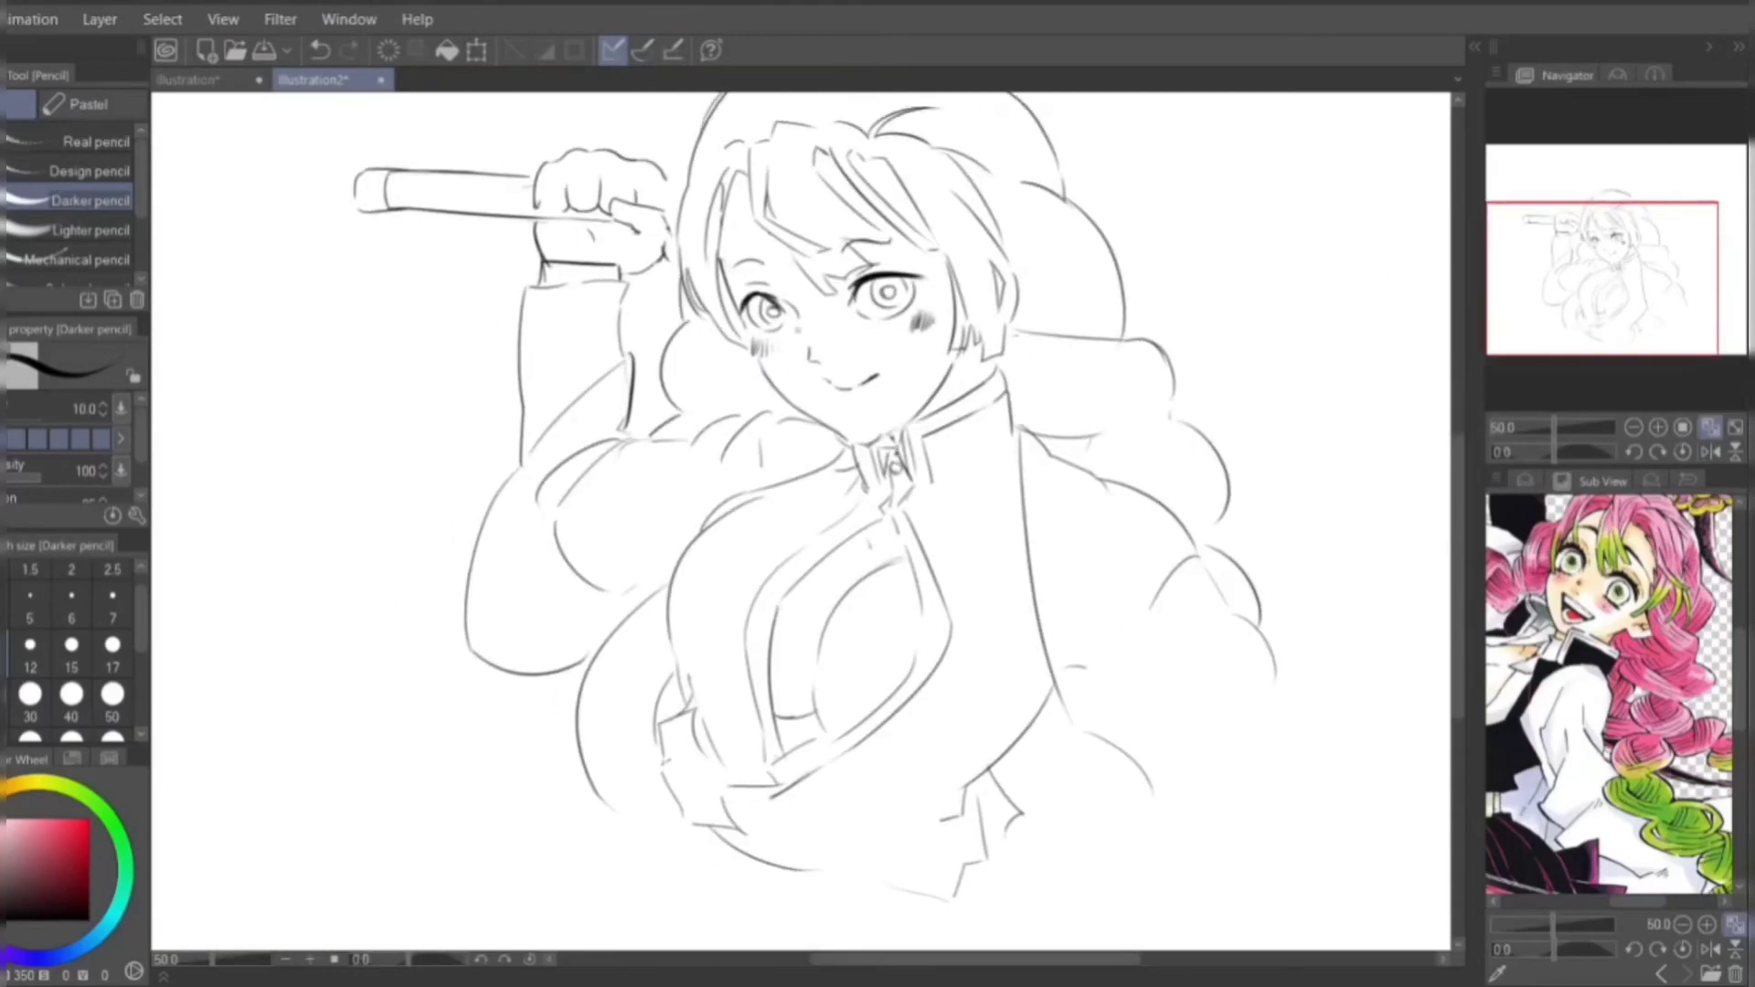
drag(914, 457, 798, 558)
mouse_move(942, 329)
mouse_down()
mouse_move(959, 415)
mouse_move(1023, 466)
mouse_up()
mouse_move(914, 503)
mouse_down()
mouse_move(1023, 512)
mouse_move(1005, 577)
mouse_up()
drag(1017, 539, 1029, 590)
drag(1047, 548, 1059, 608)
drag(1066, 562, 1078, 621)
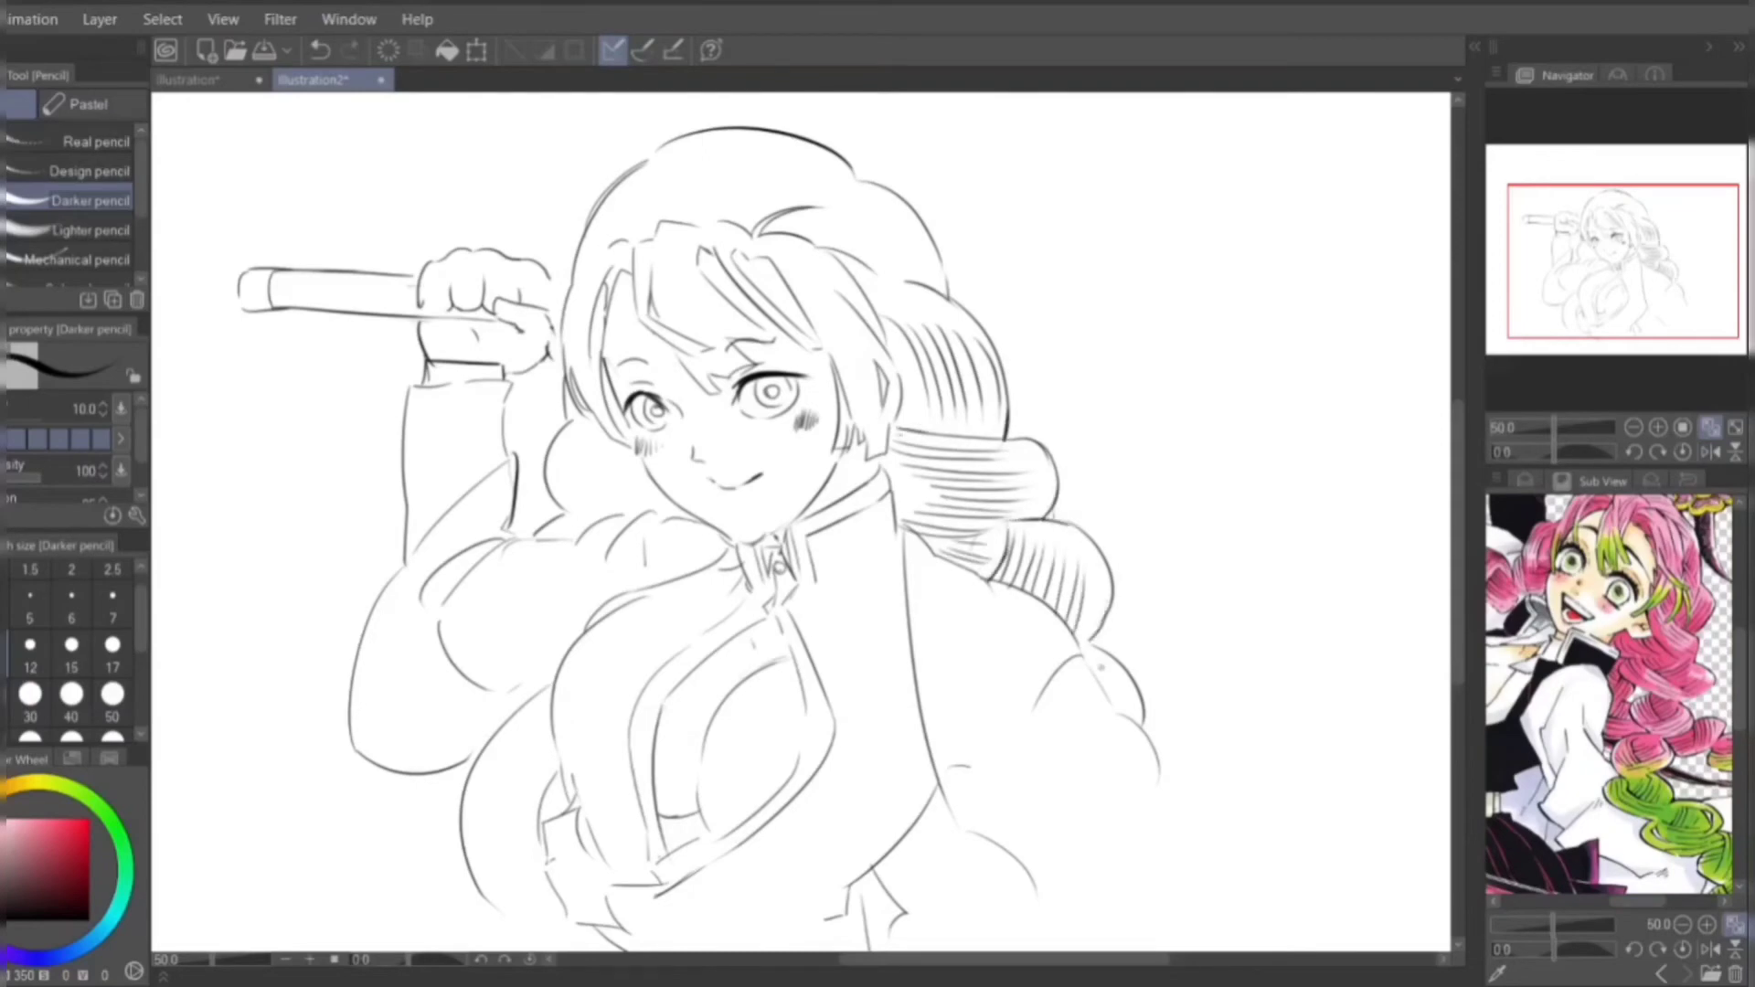
- Draw the large outer curve of the near sleeve down to the canvas edge and sketch the waist lines
drag(823, 549, 846, 352)
drag(1186, 530, 1207, 832)
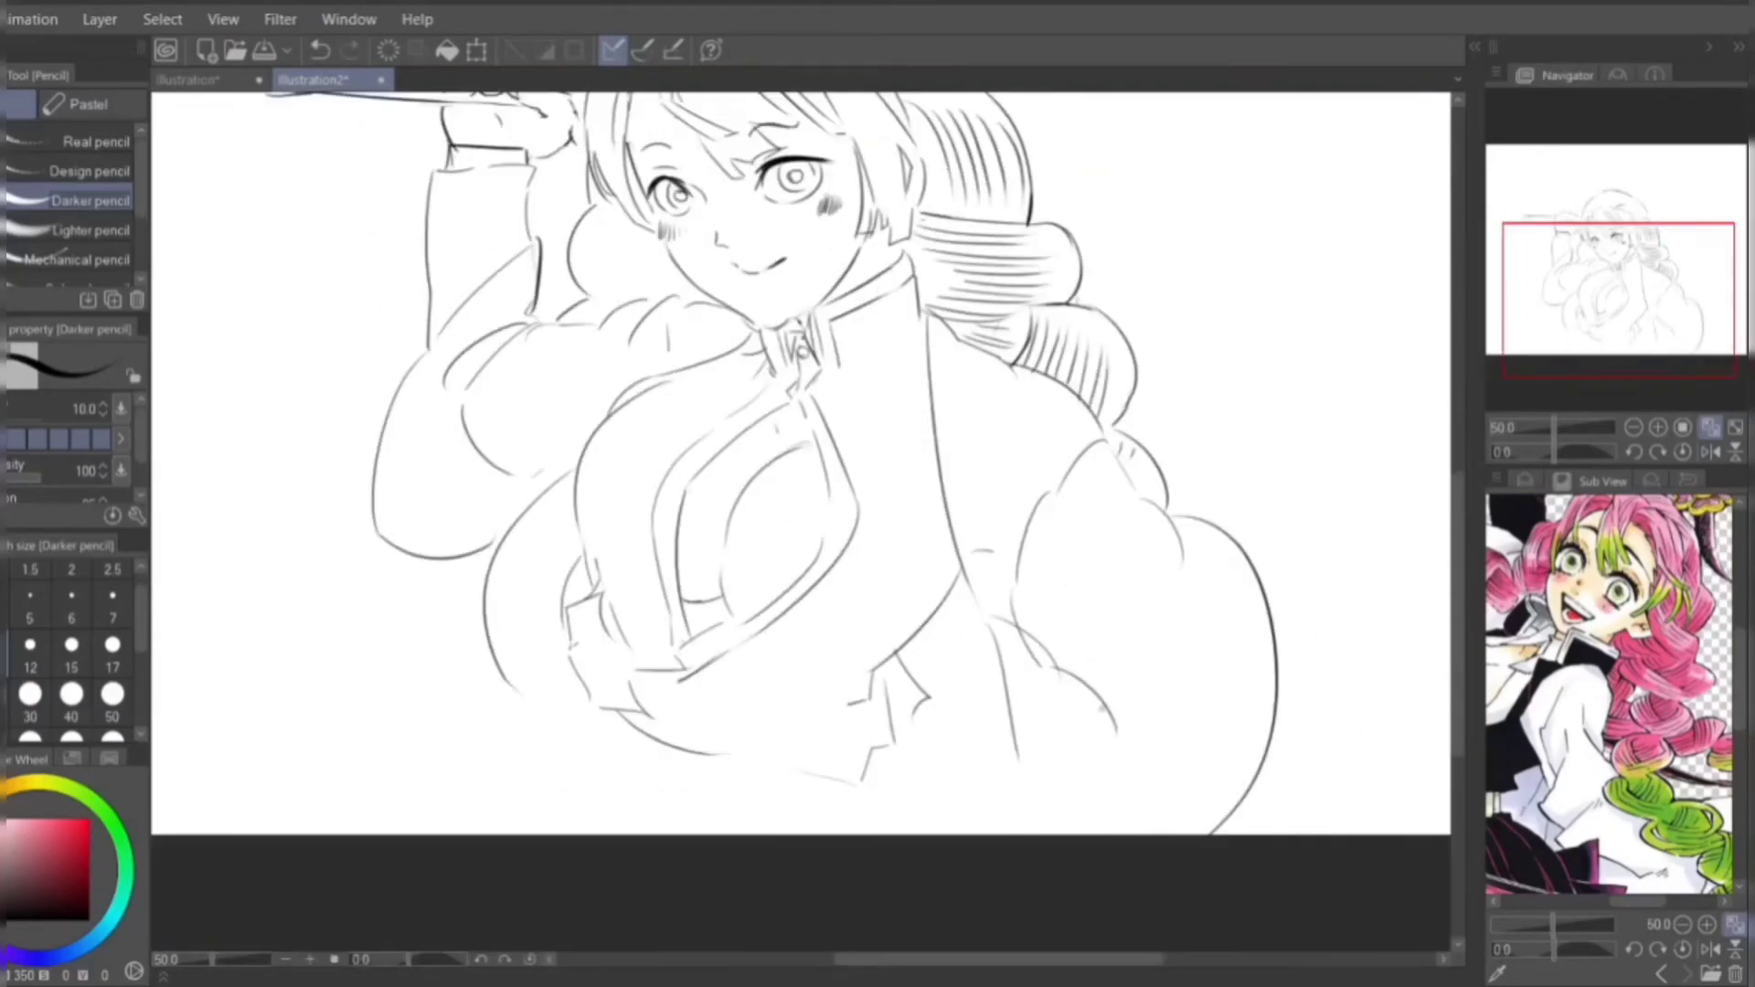
drag(822, 457, 900, 530)
drag(666, 760, 891, 892)
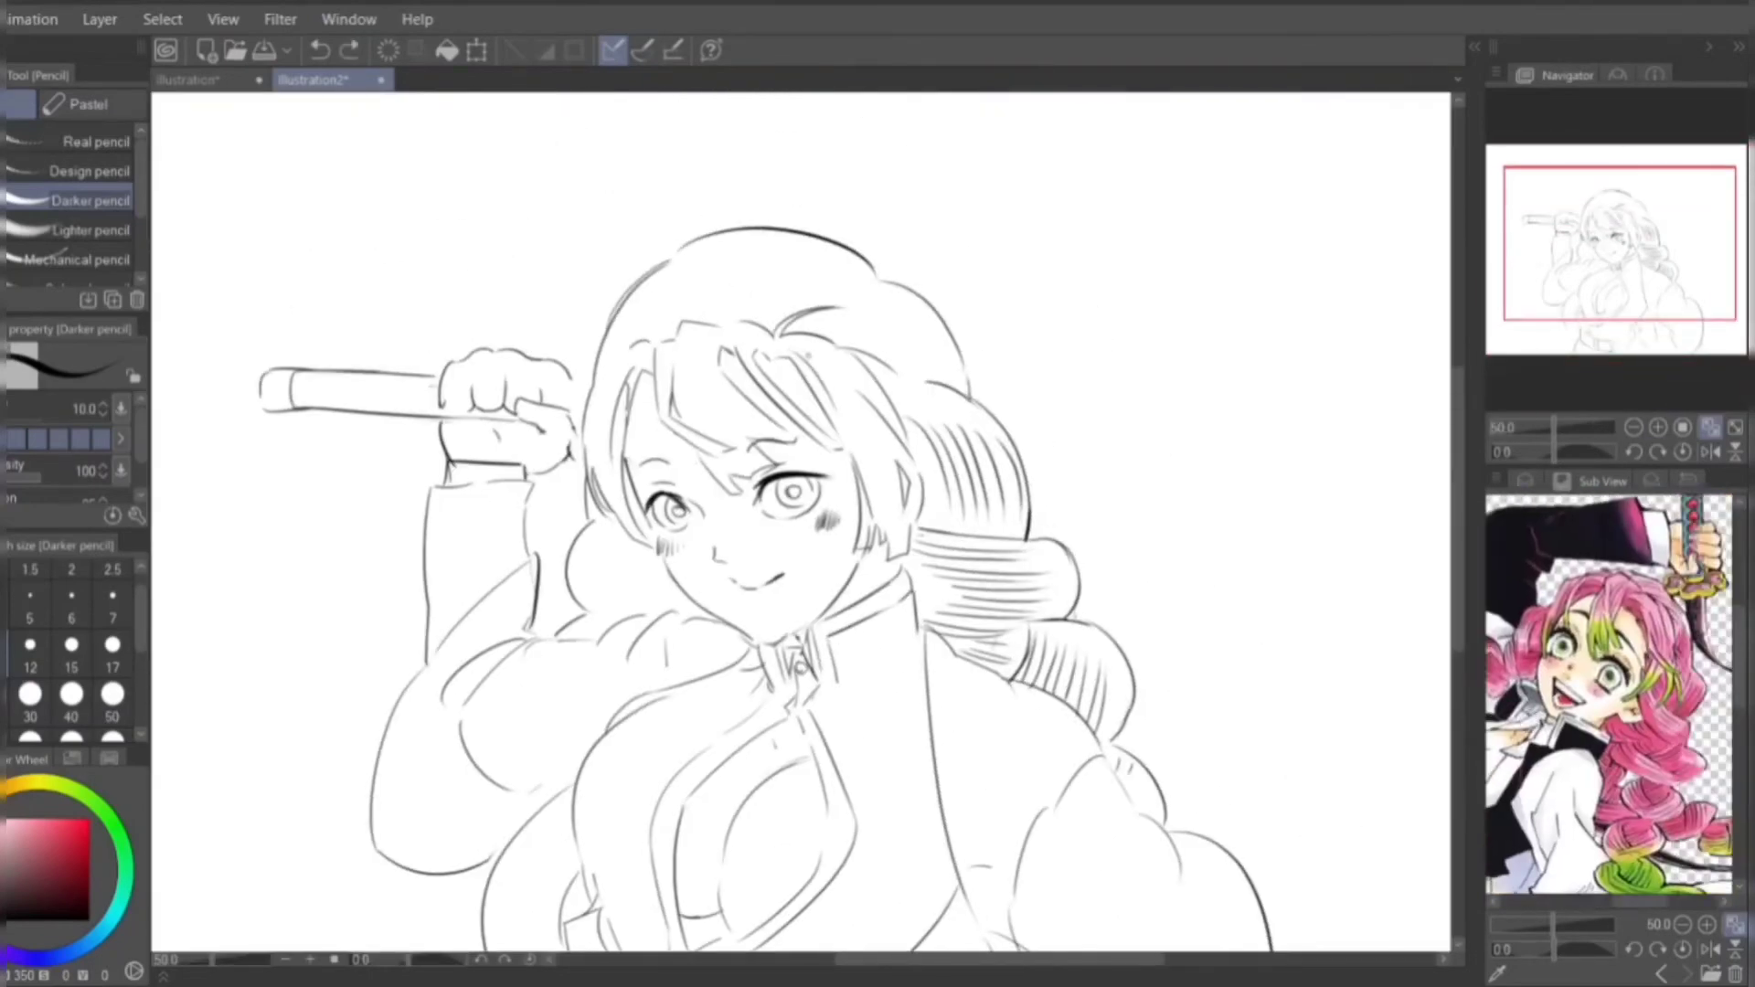
- Draw fine strand lines through the bangs, the parting and the crown of the girl's hair
drag(740, 393, 685, 443)
mouse_move(690, 252)
mouse_down()
mouse_move(676, 315)
mouse_move(722, 302)
mouse_up()
drag(804, 256, 759, 324)
drag(873, 302, 960, 352)
drag(910, 342, 969, 382)
drag(645, 279, 614, 343)
drag(686, 288, 652, 327)
drag(822, 548, 838, 430)
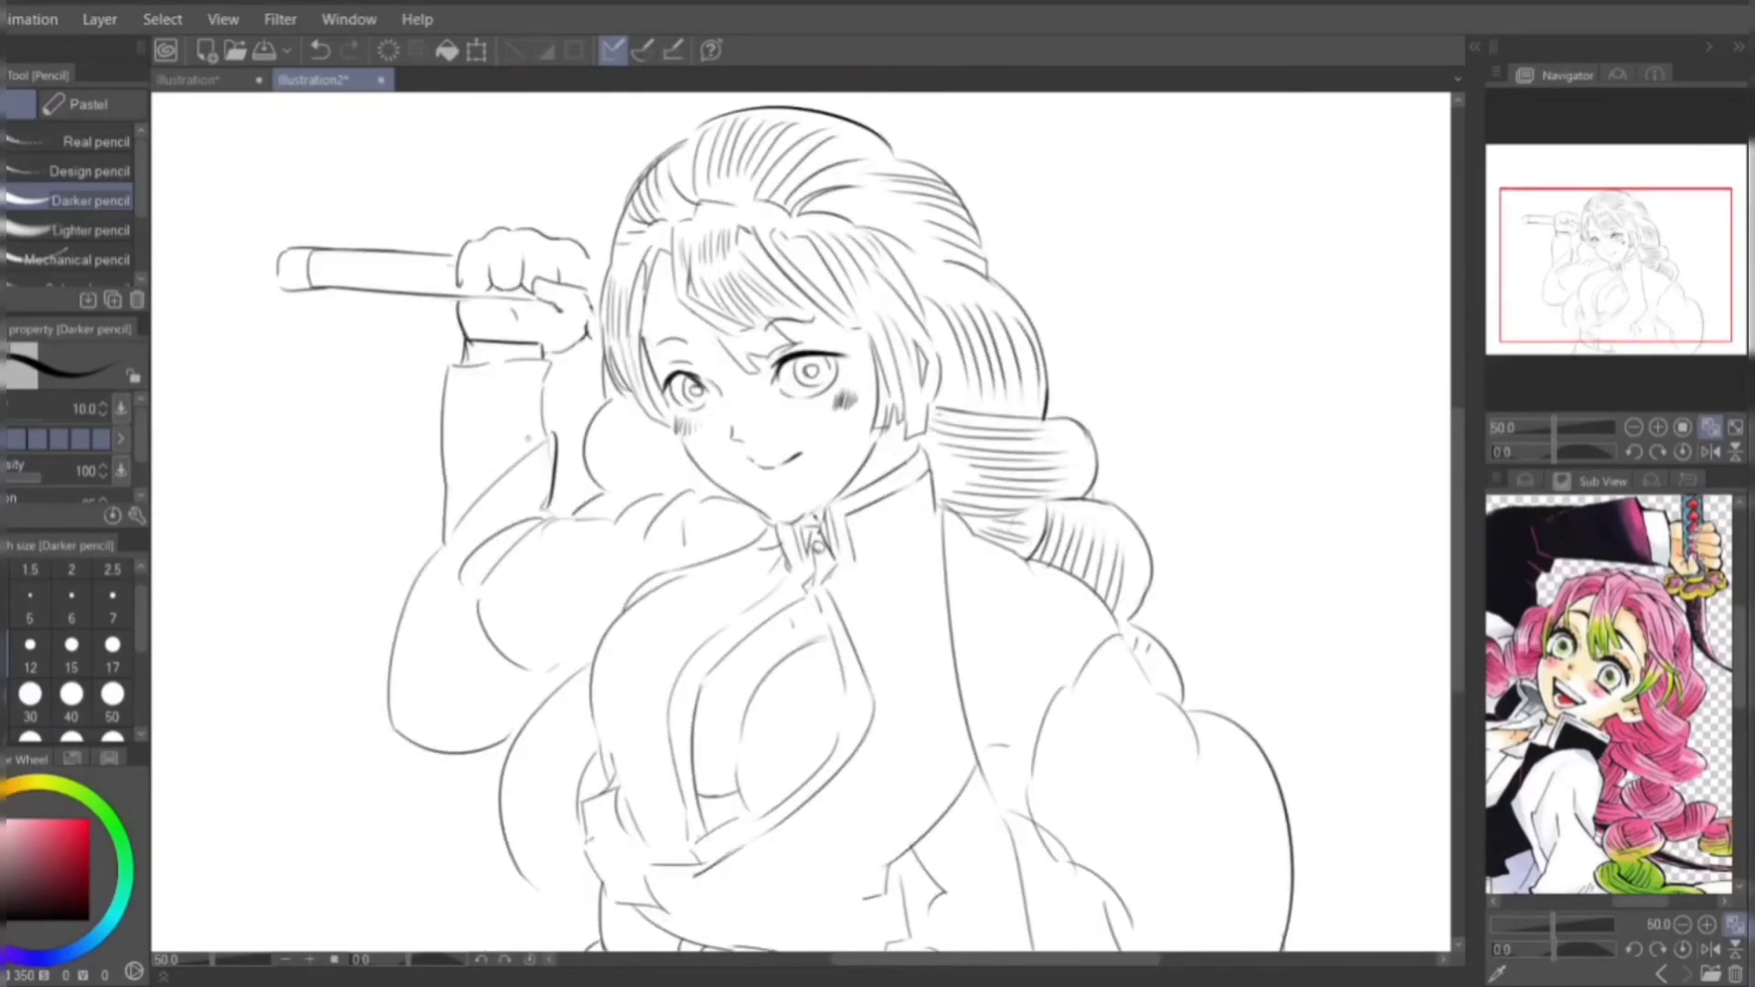
- Hatch the far-side braid behind the cheek and strengthen the outer contours of the hair
drag(658, 525, 617, 585)
drag(672, 535, 603, 612)
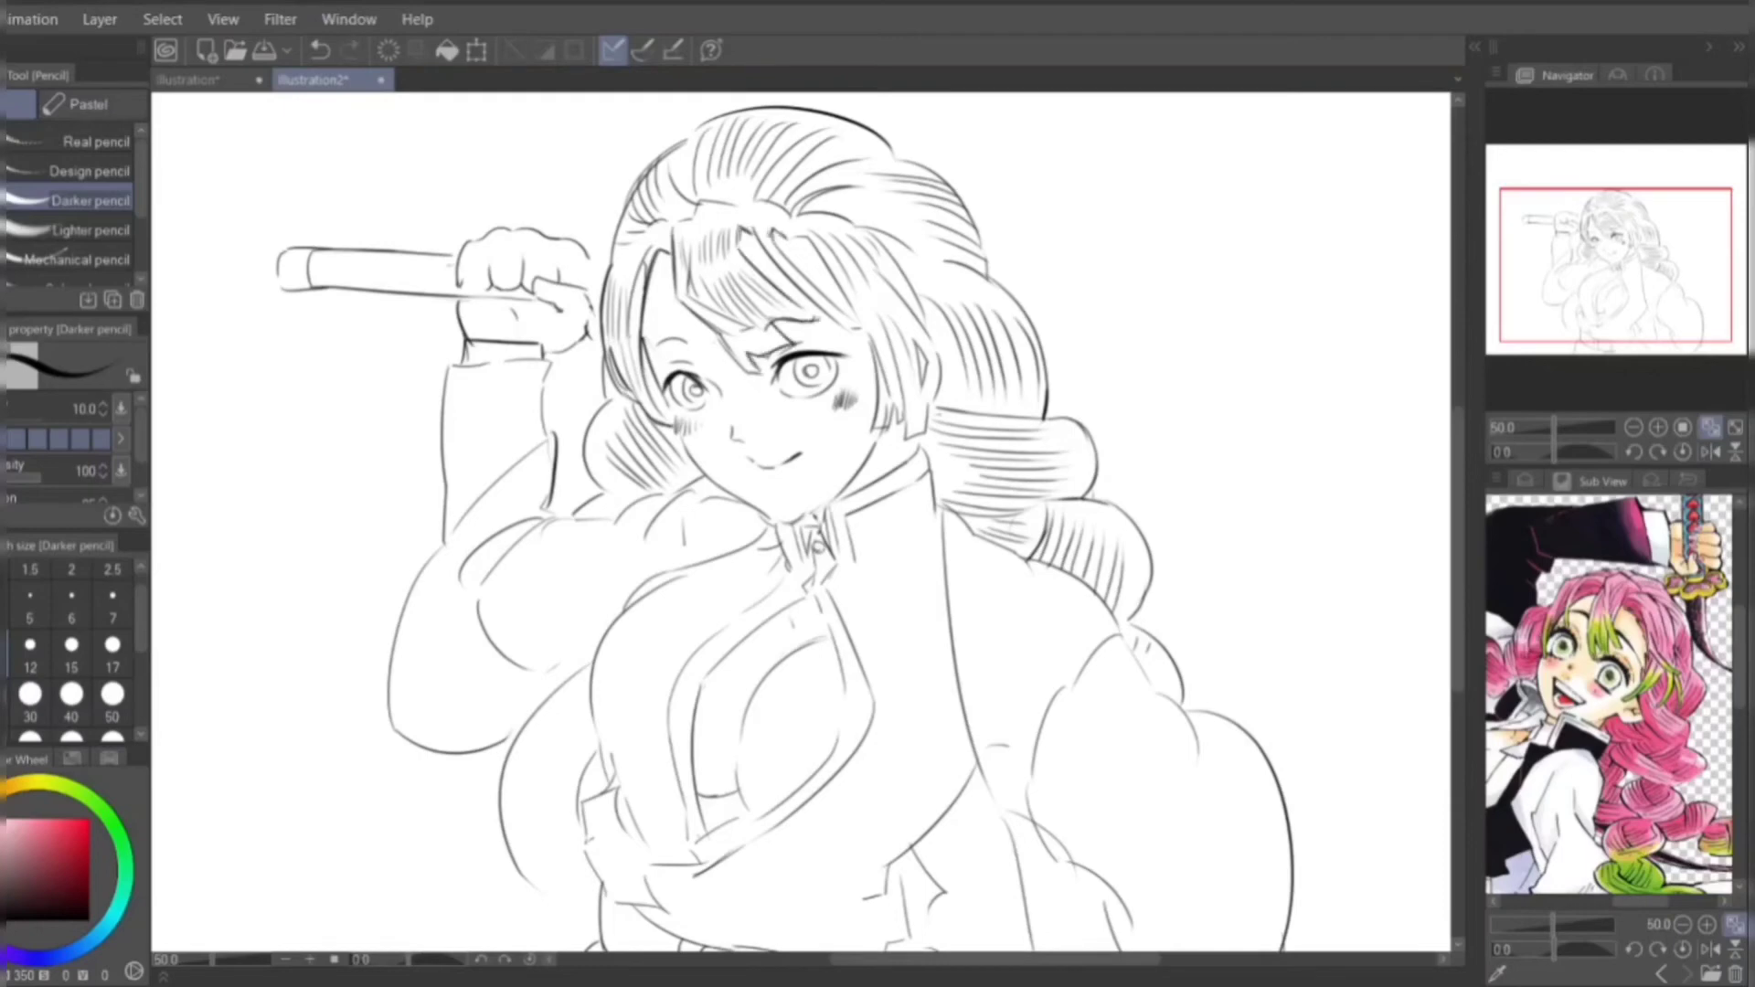
drag(981, 242, 991, 281)
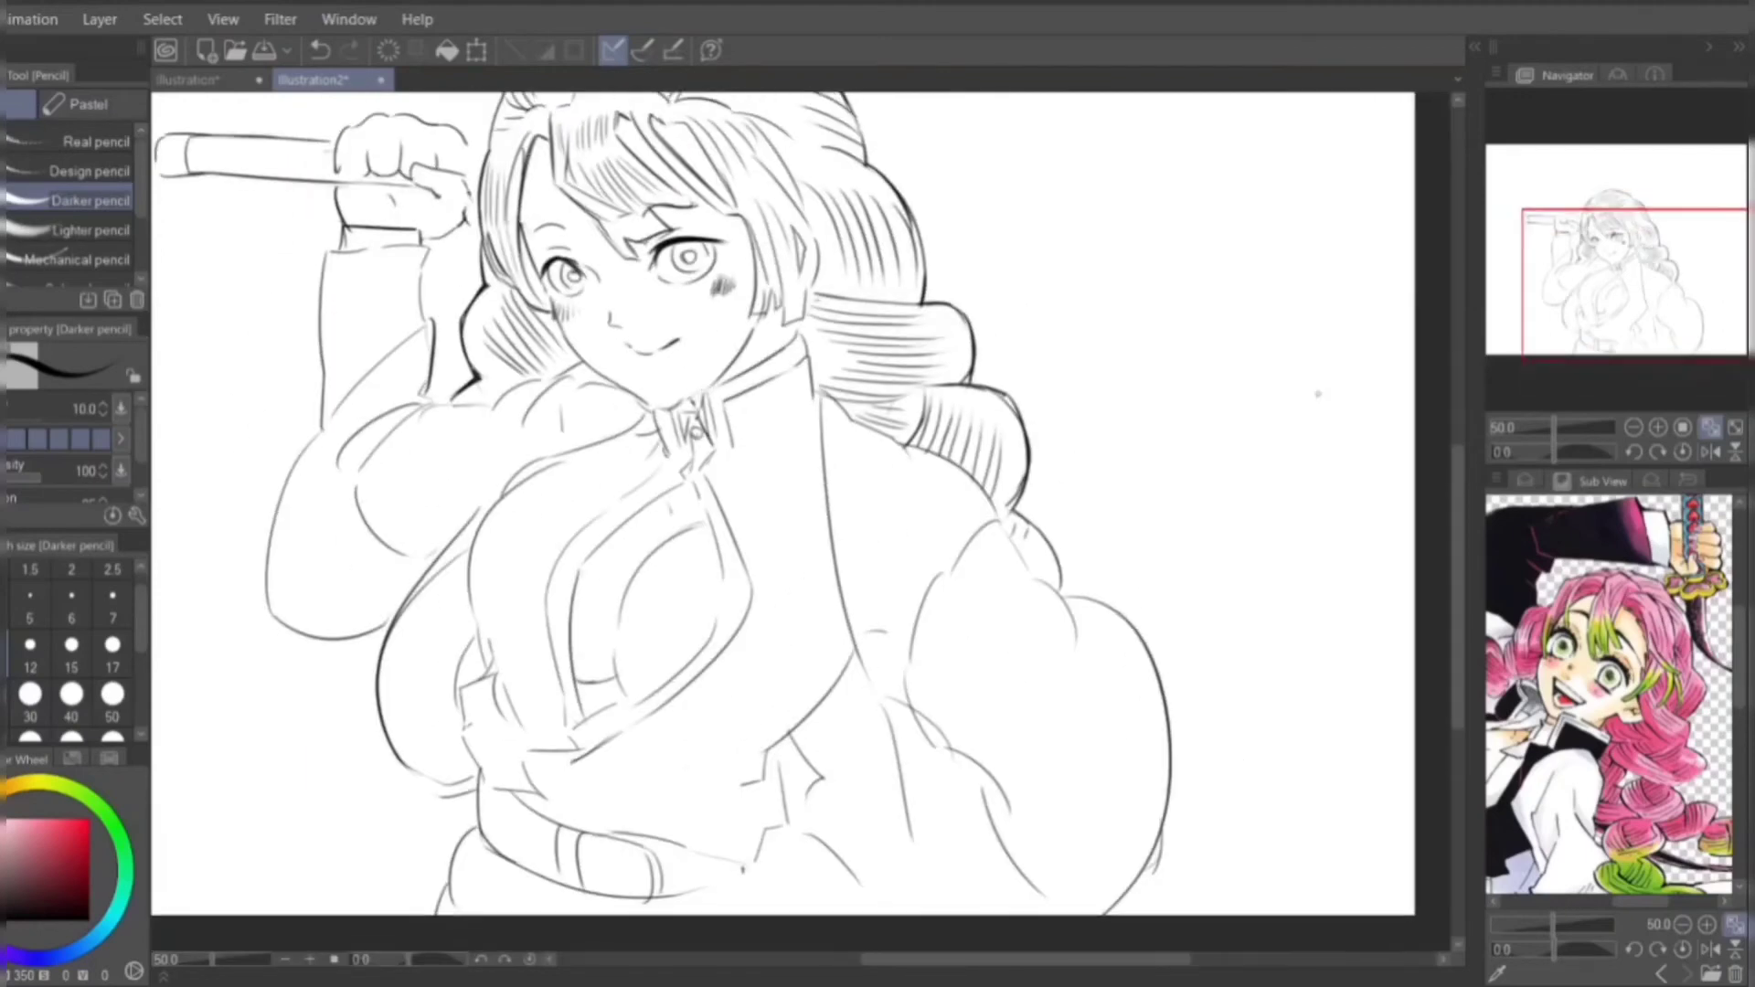
- Erase the old front edge of the coat and redraw it on Layer 1 as a long curve from the collar
key(e)
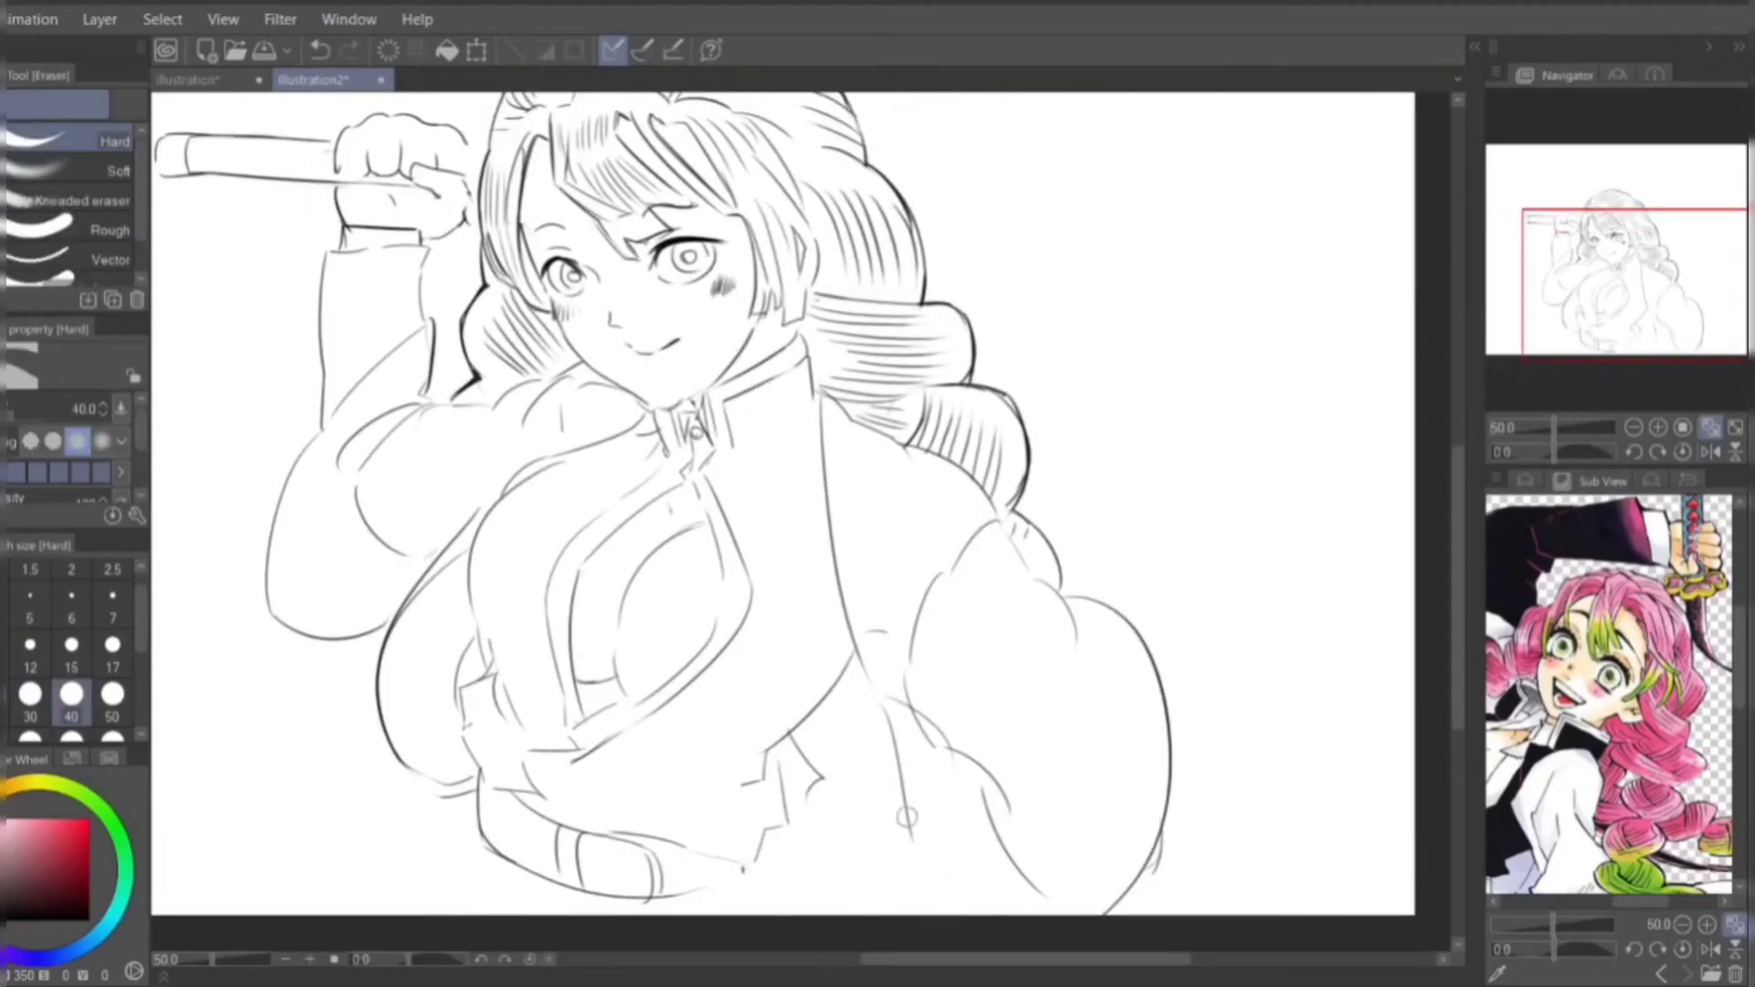
drag(782, 763, 826, 804)
key(p)
key(alt+bracketleft)
drag(802, 421, 822, 869)
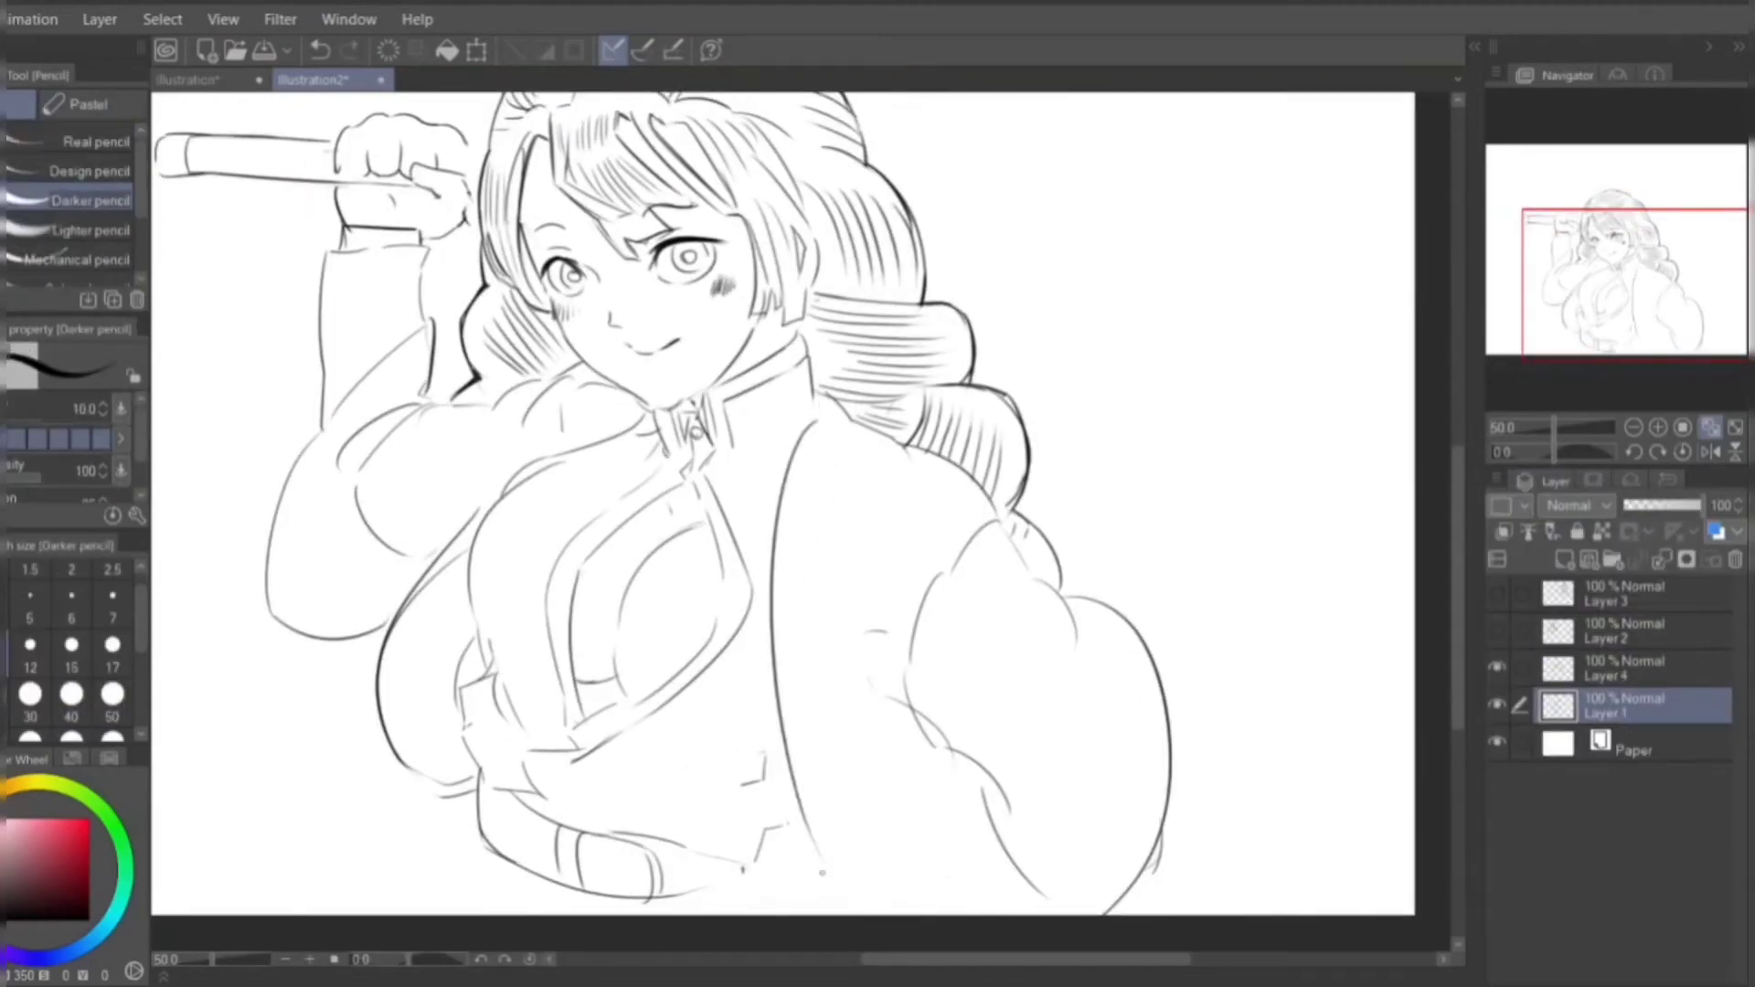
- Merge Layer 4 into Layer 1 and darken the contours of the raised arm's sleeve and the far side of the torso
key(ctrl+plus)
key(ctrl+z)
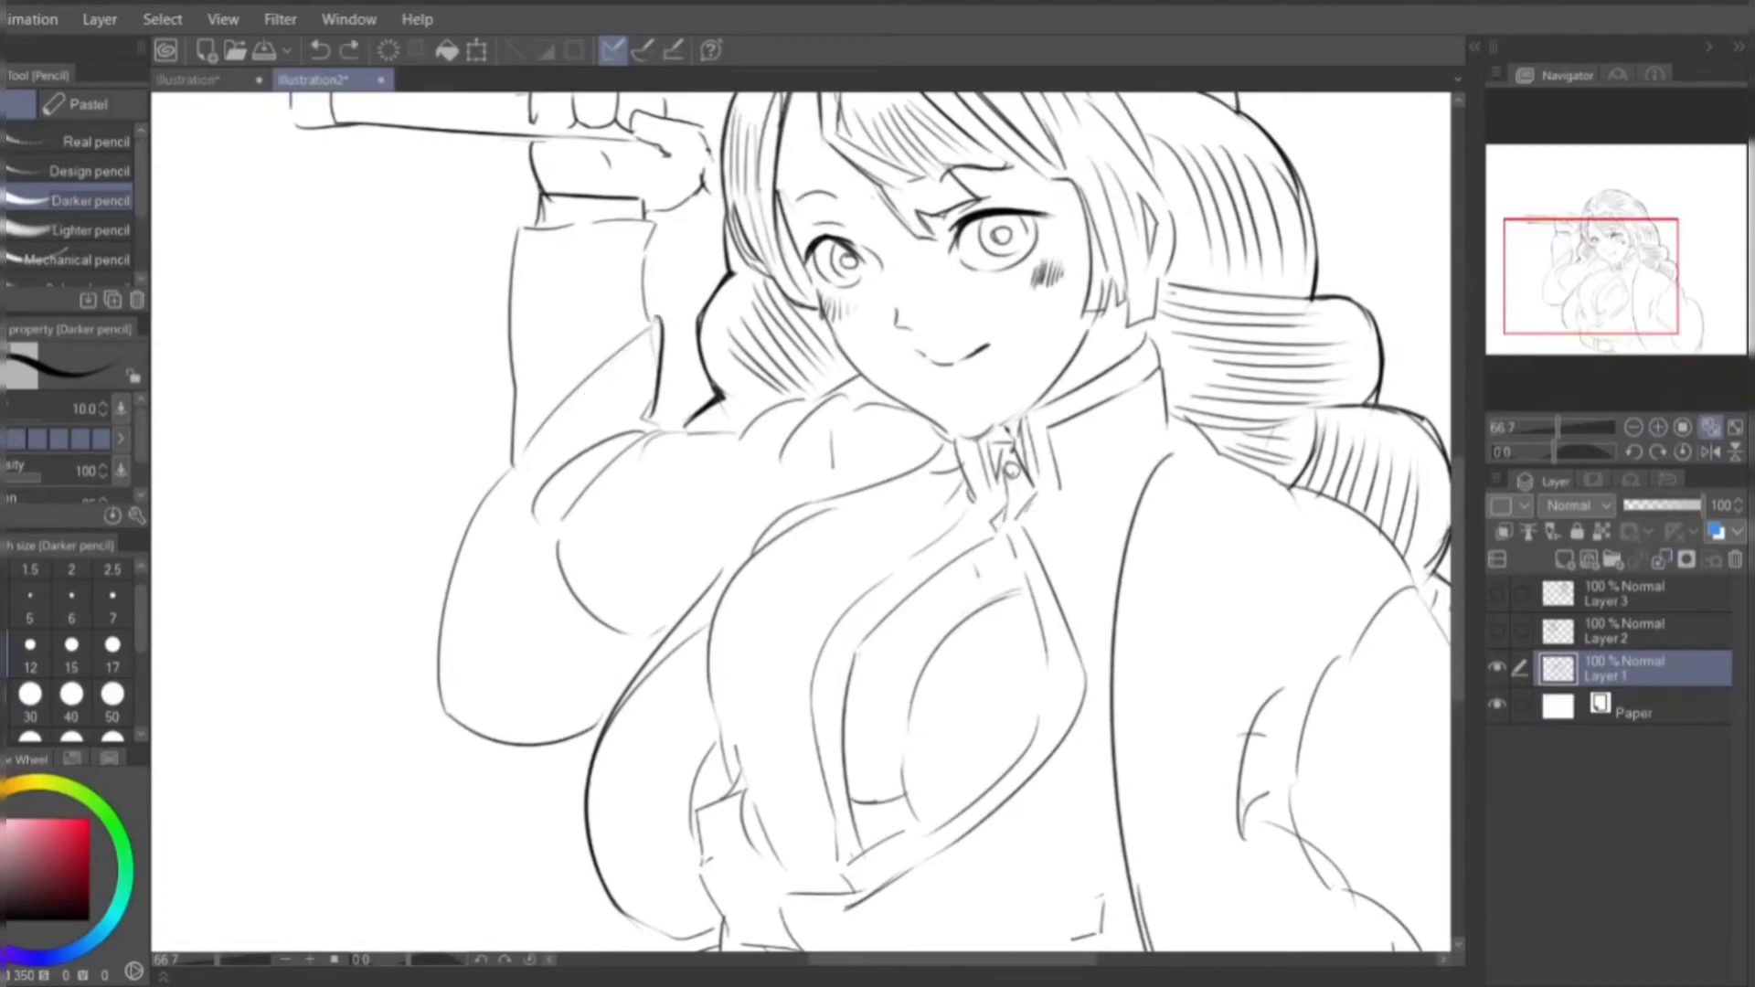
mouse_move(516, 454)
mouse_down()
mouse_move(444, 645)
mouse_move(444, 695)
mouse_up()
key(ctrl+z)
key(ctrl+z)
drag(726, 559, 634, 686)
drag(876, 528, 806, 430)
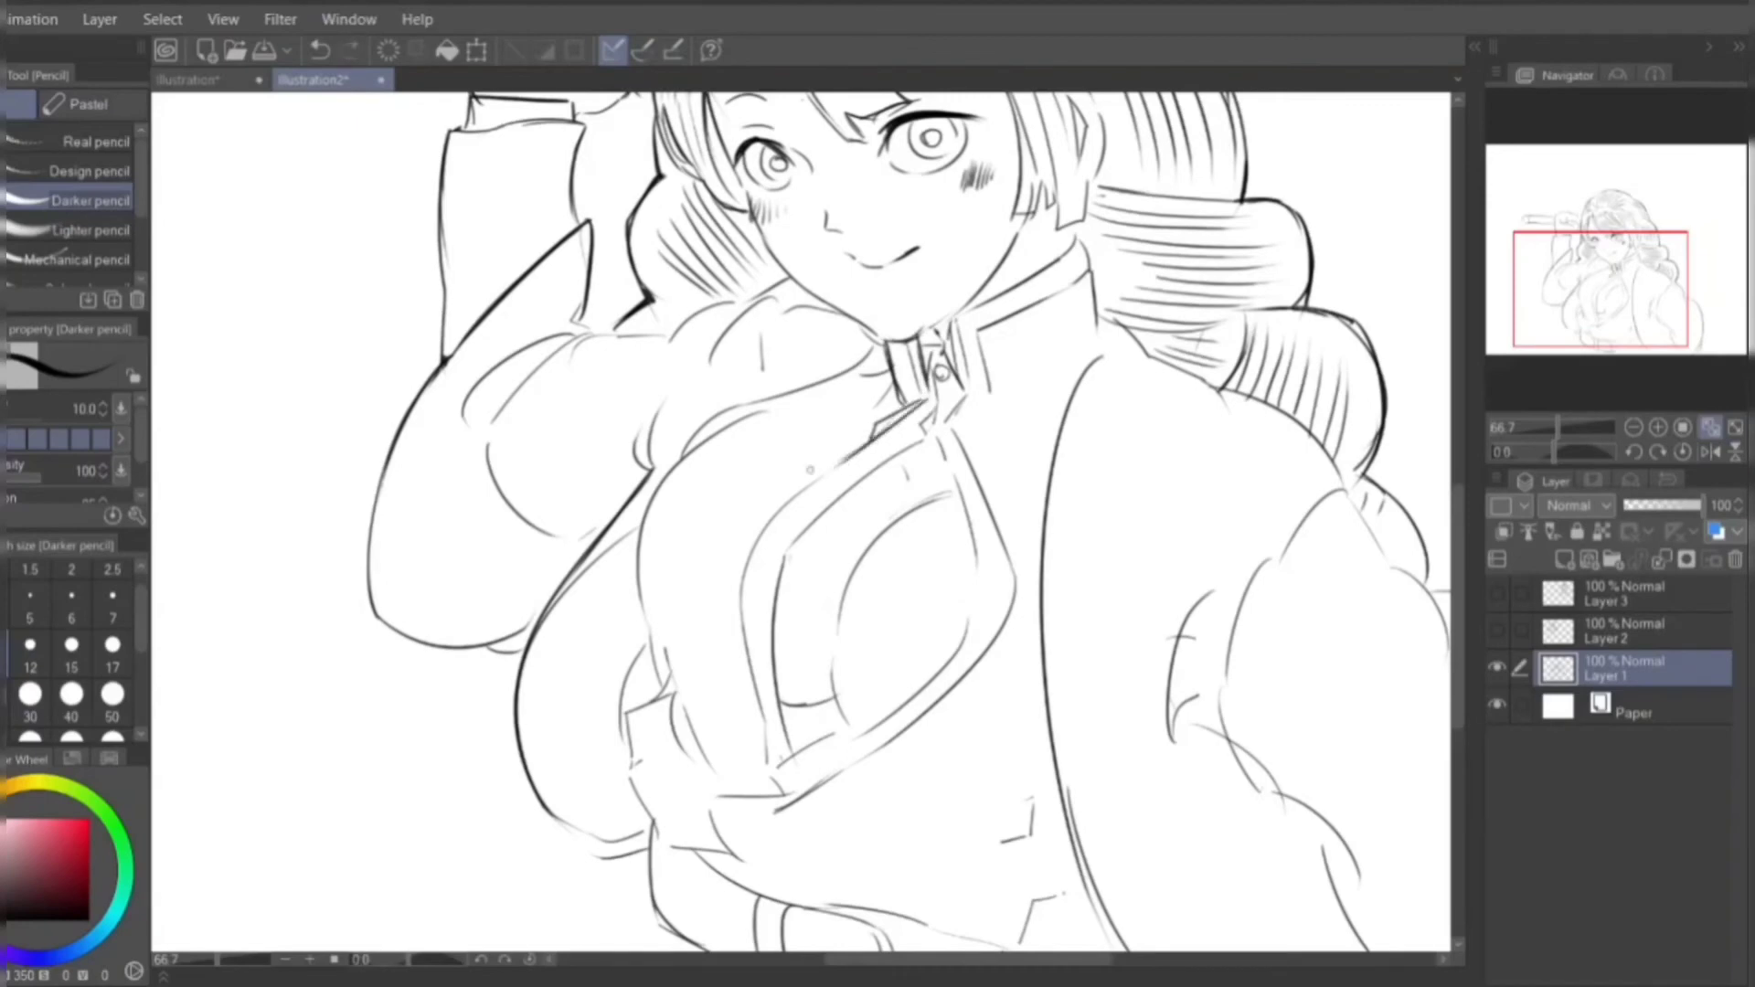
- Retrace the double edge of the jacket's open front with darker, cleaner lines
drag(858, 448, 745, 582)
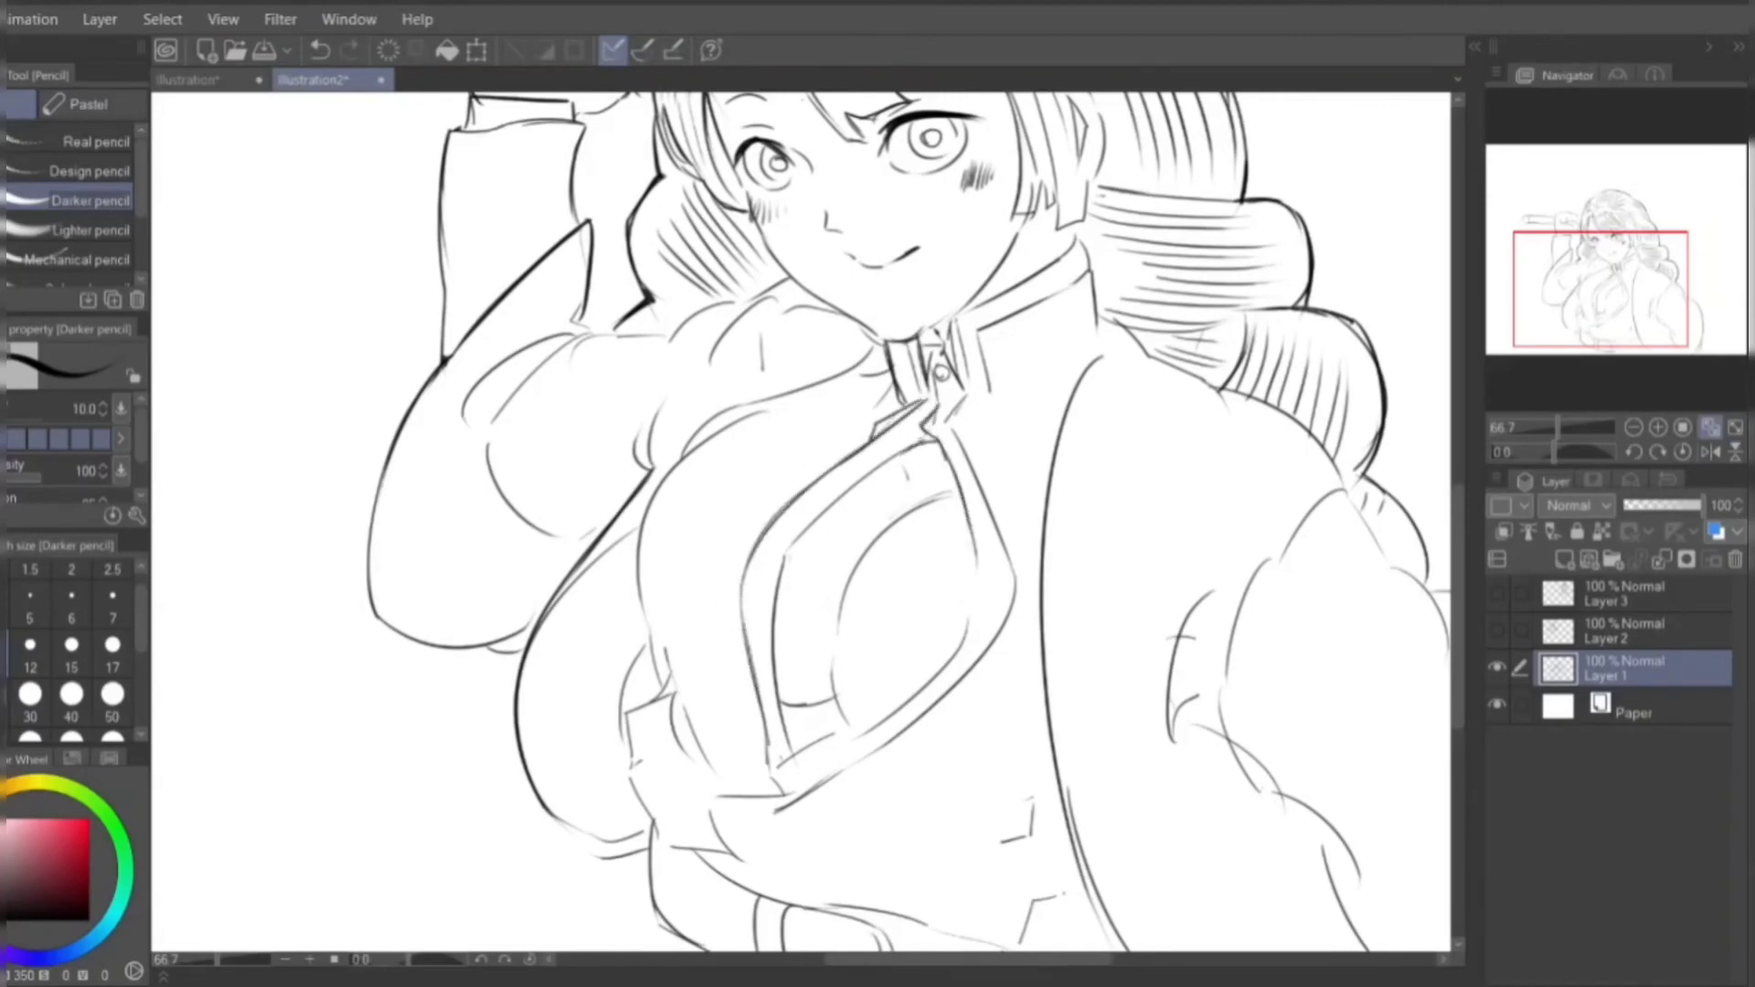
key(ctrl+z)
drag(940, 434, 777, 576)
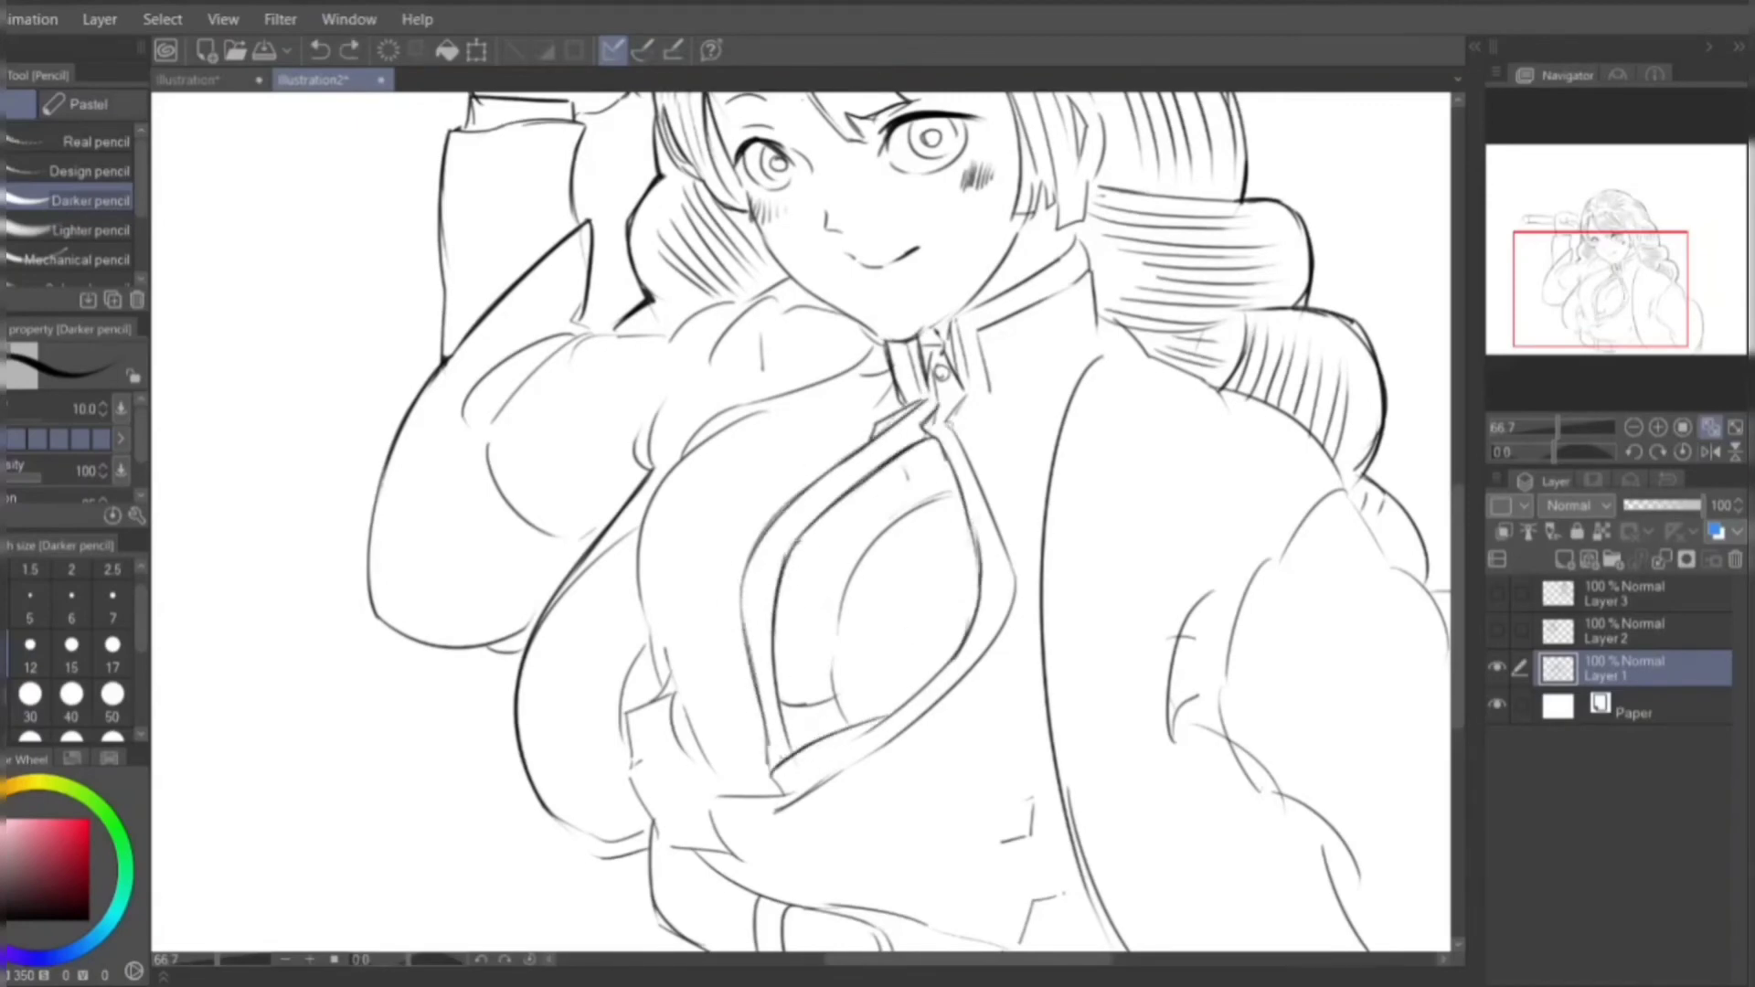
- Darken the chest contour and draw the jacket's folds and hem above the belt, checking the reference image
click(1593, 479)
scroll(800, 521, down, 2)
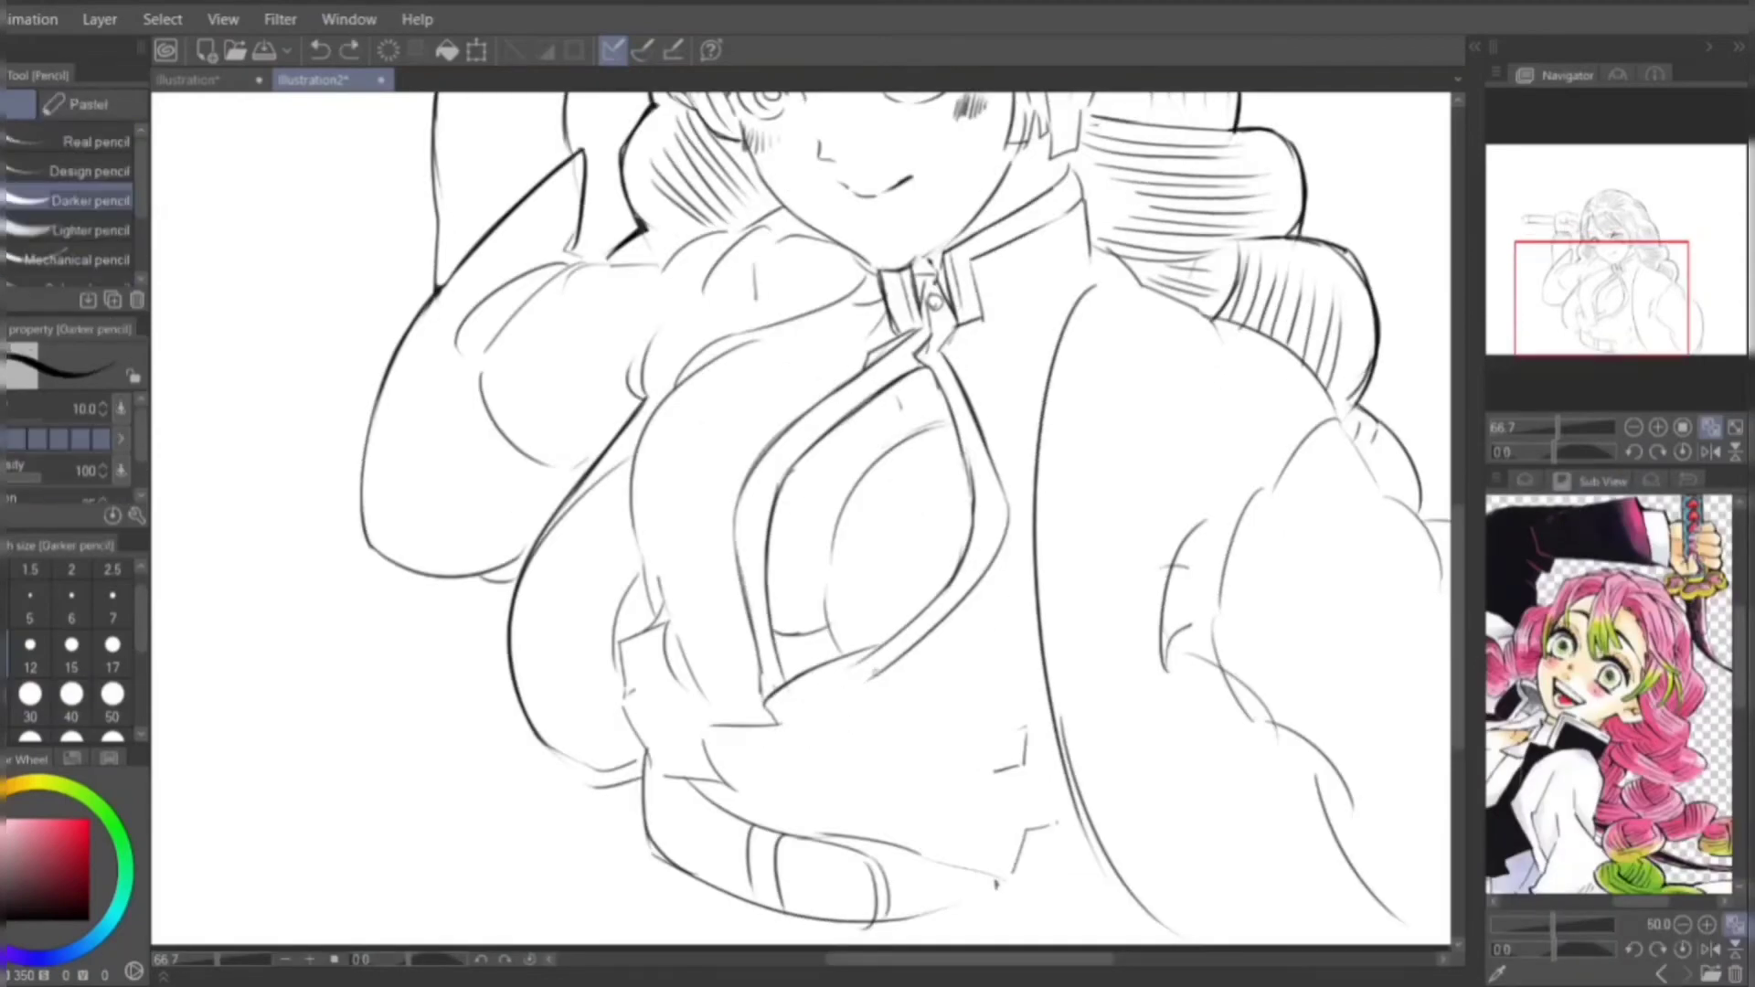
drag(754, 341, 653, 612)
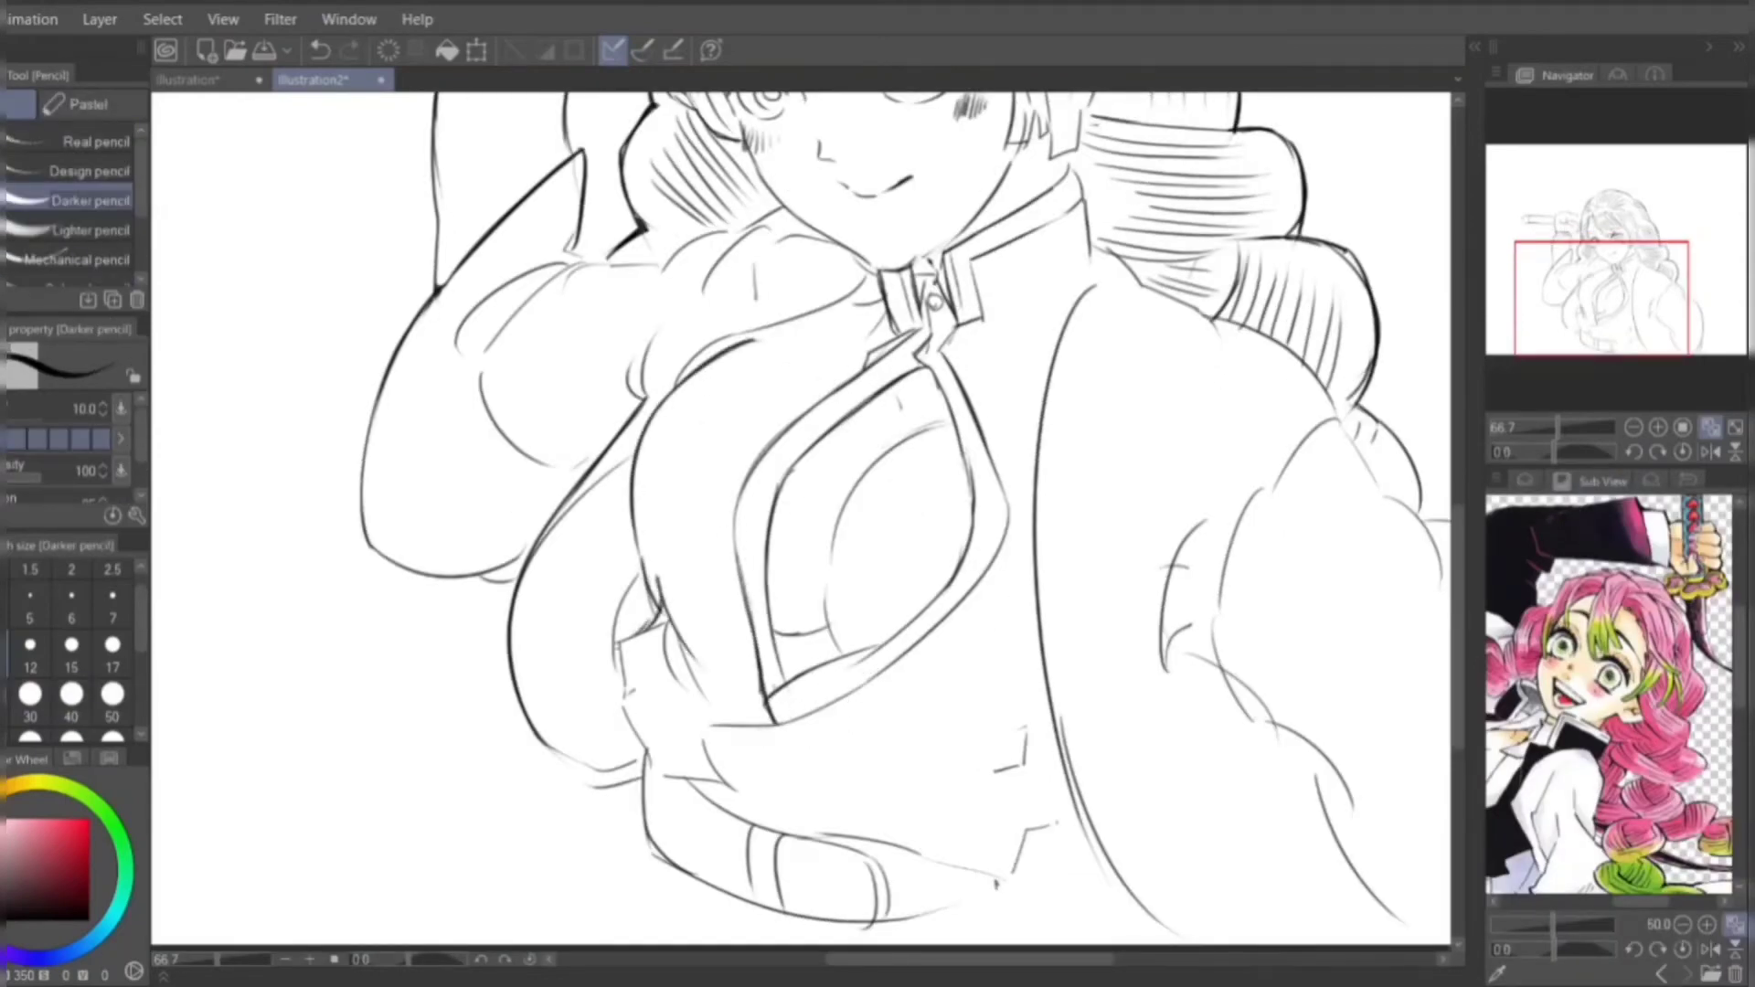
drag(801, 521, 718, 477)
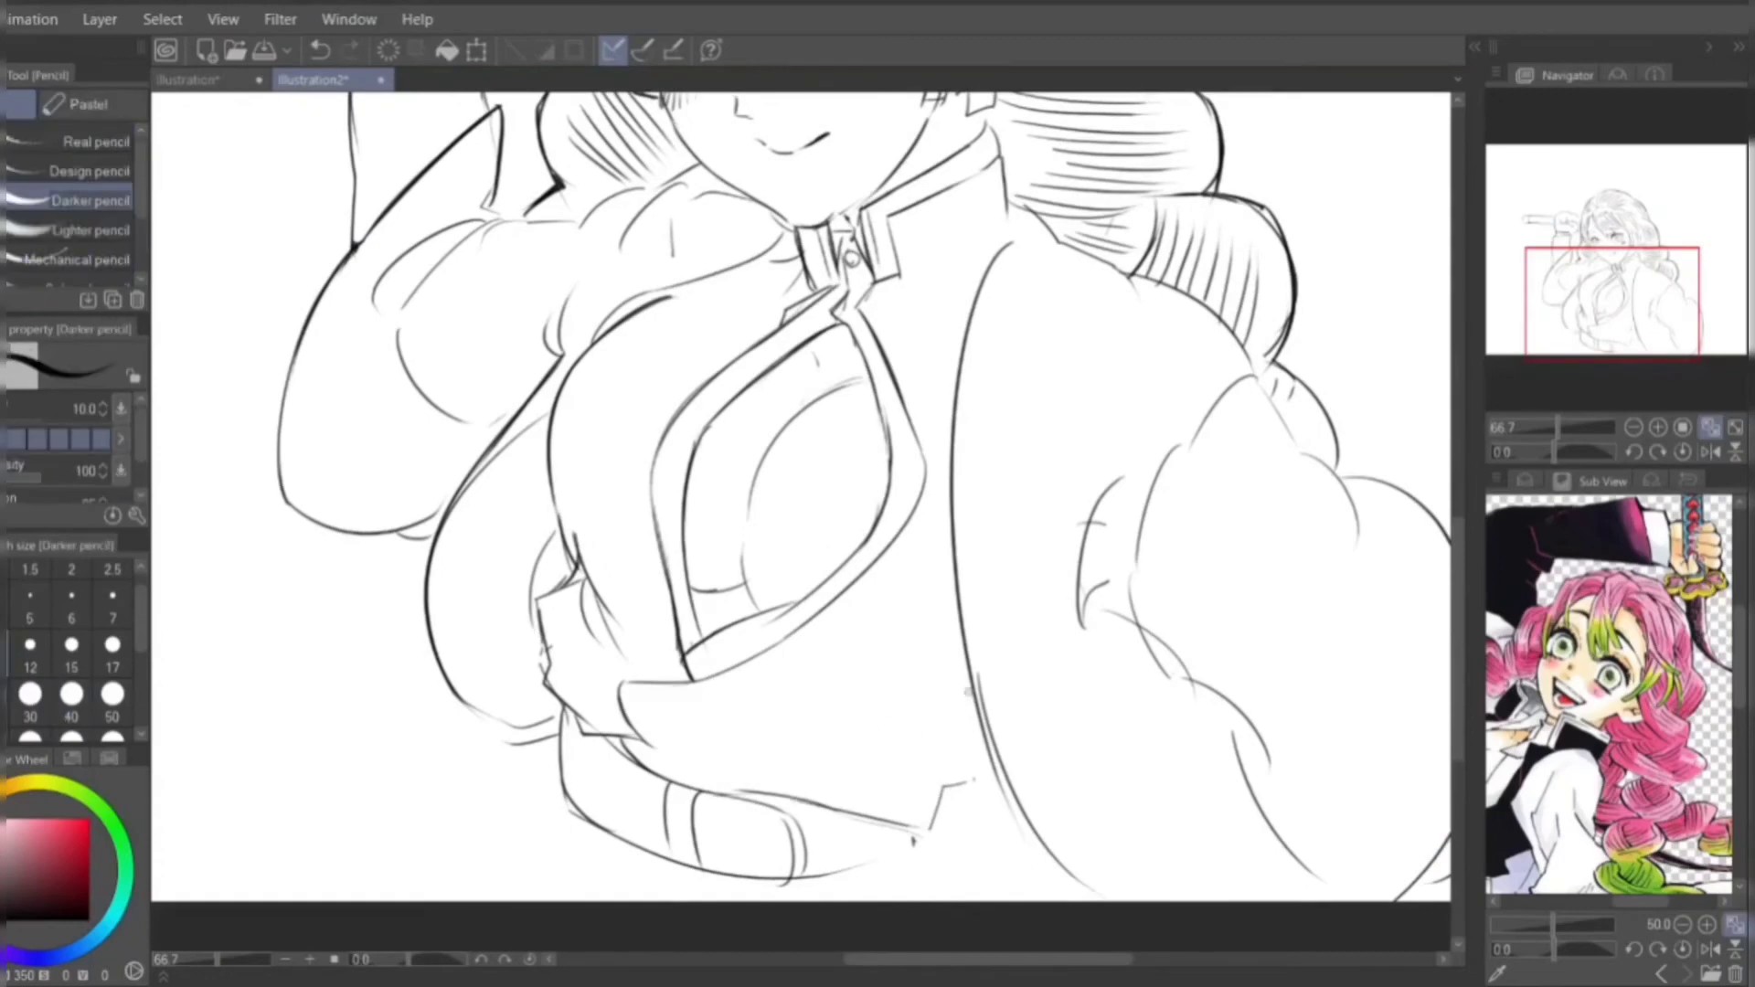
drag(971, 781, 683, 775)
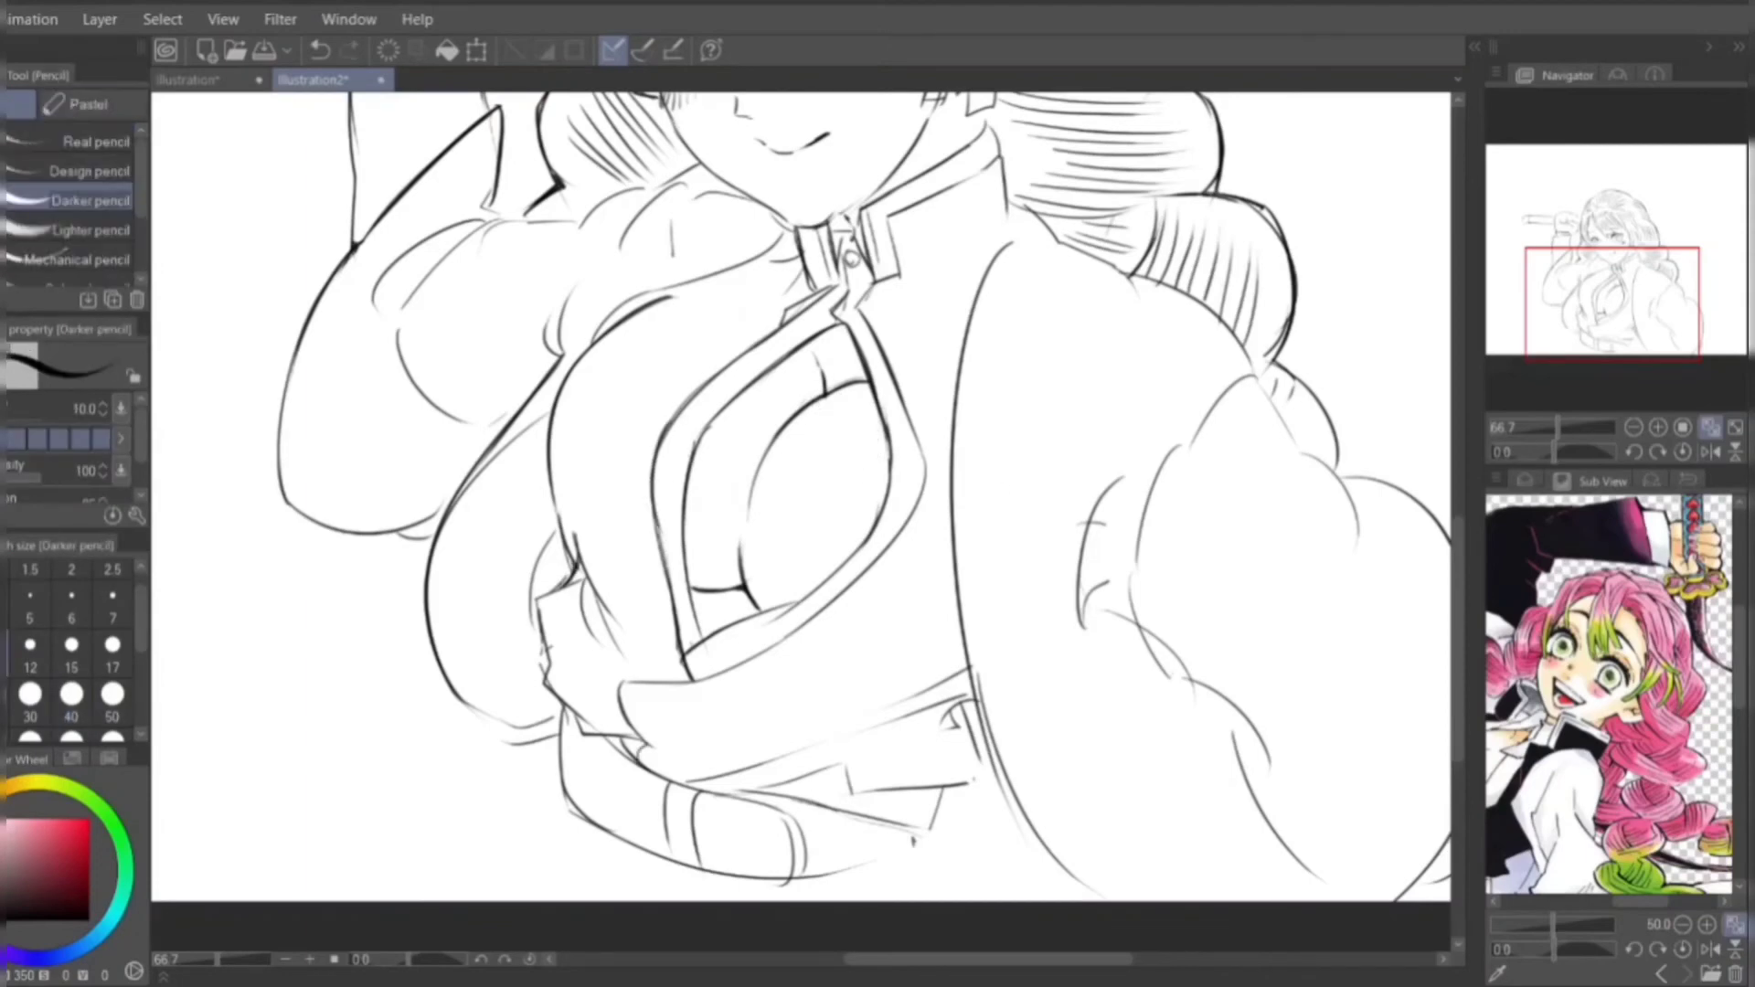
key(ctrl+z)
key(ctrl+minus)
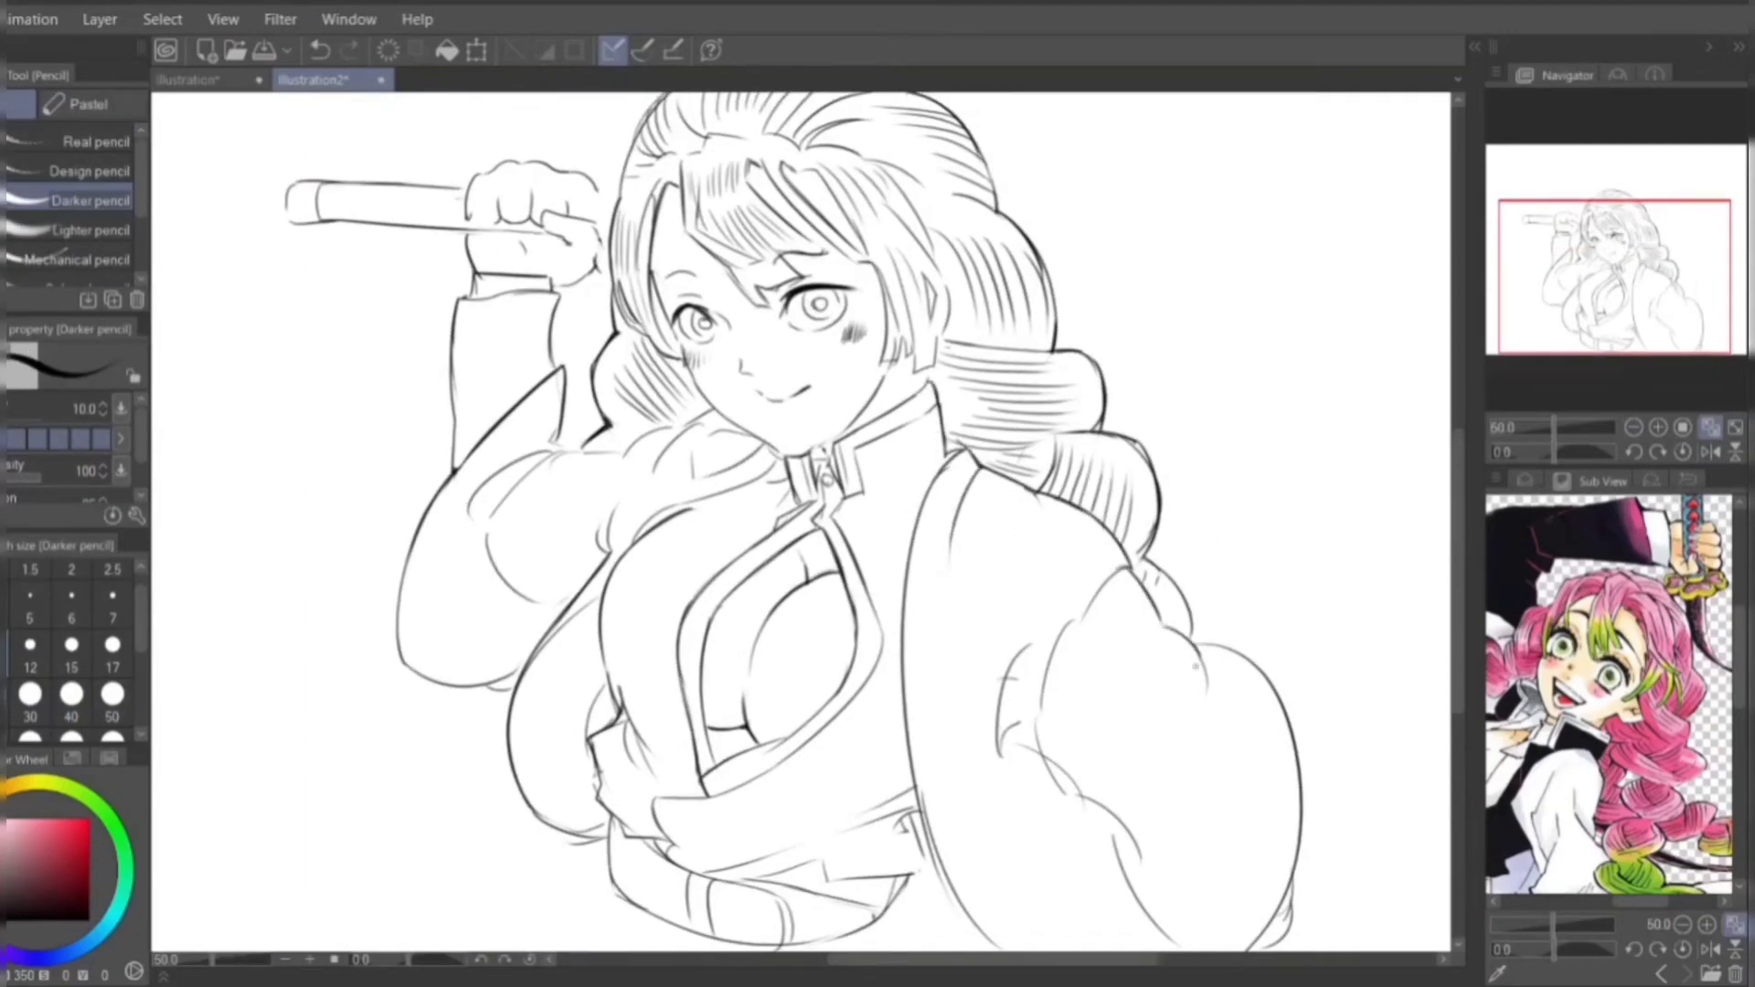
- Draw the fold lines on the near sleeve and darken the lower front edge of the coat
scroll(800, 521, down, 3)
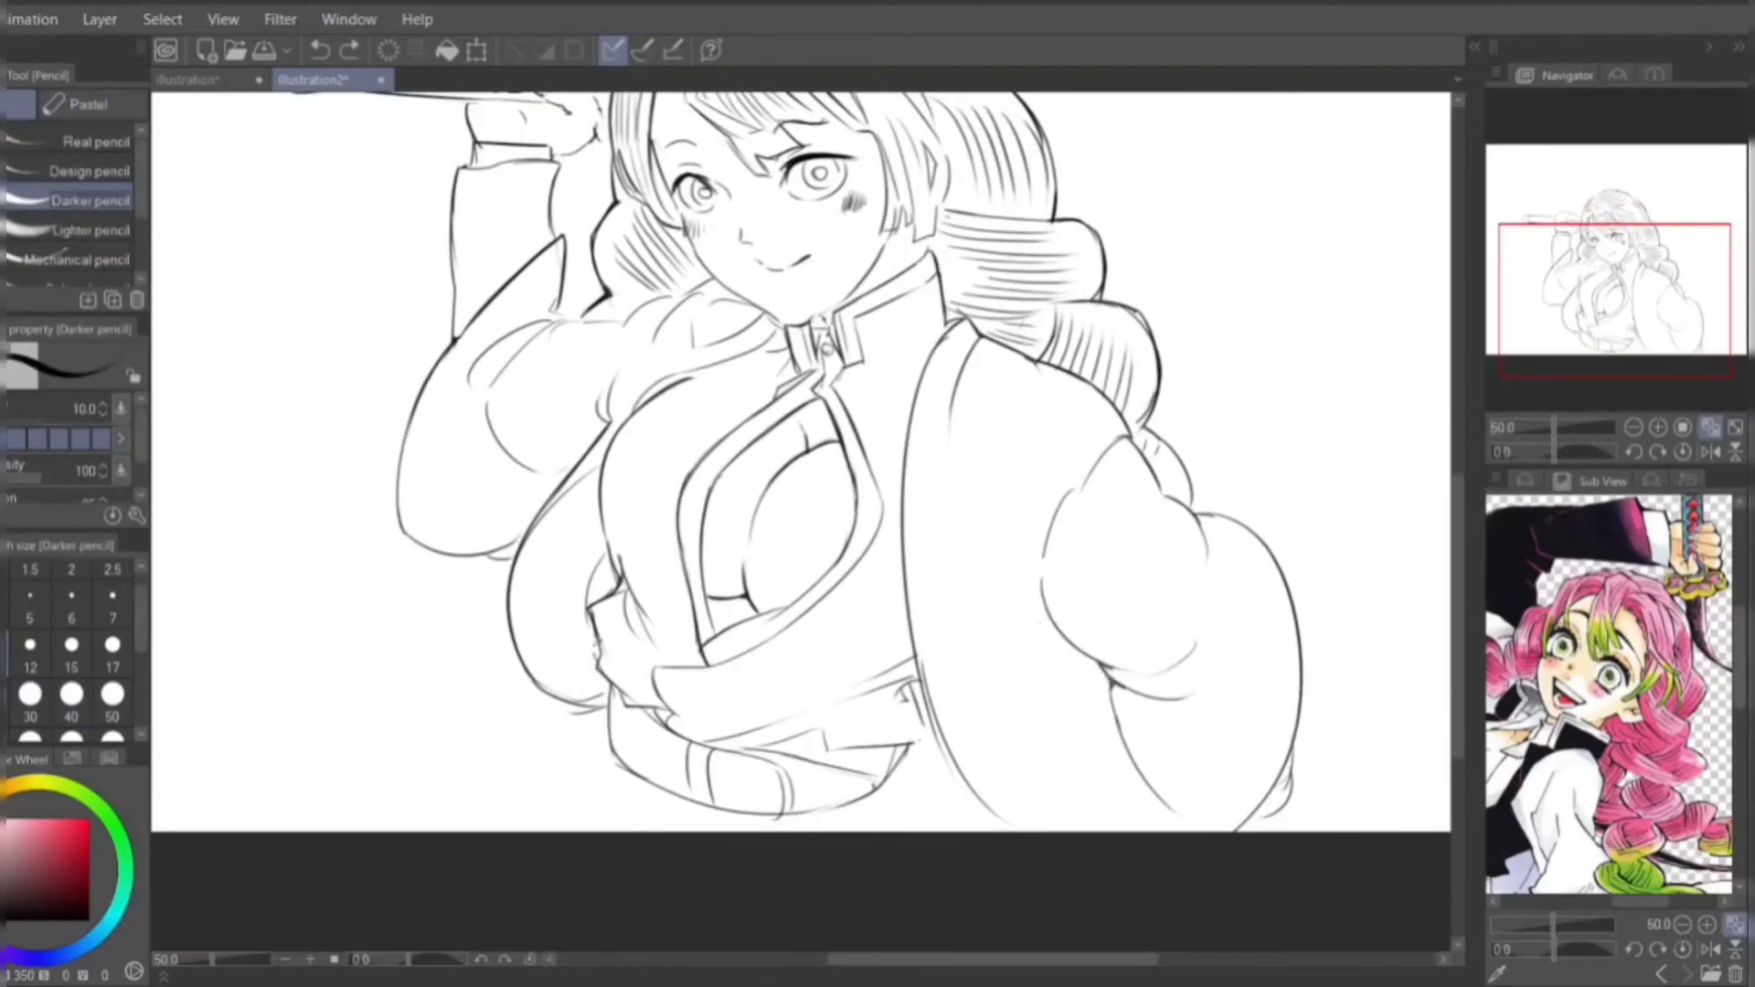
drag(914, 635, 955, 772)
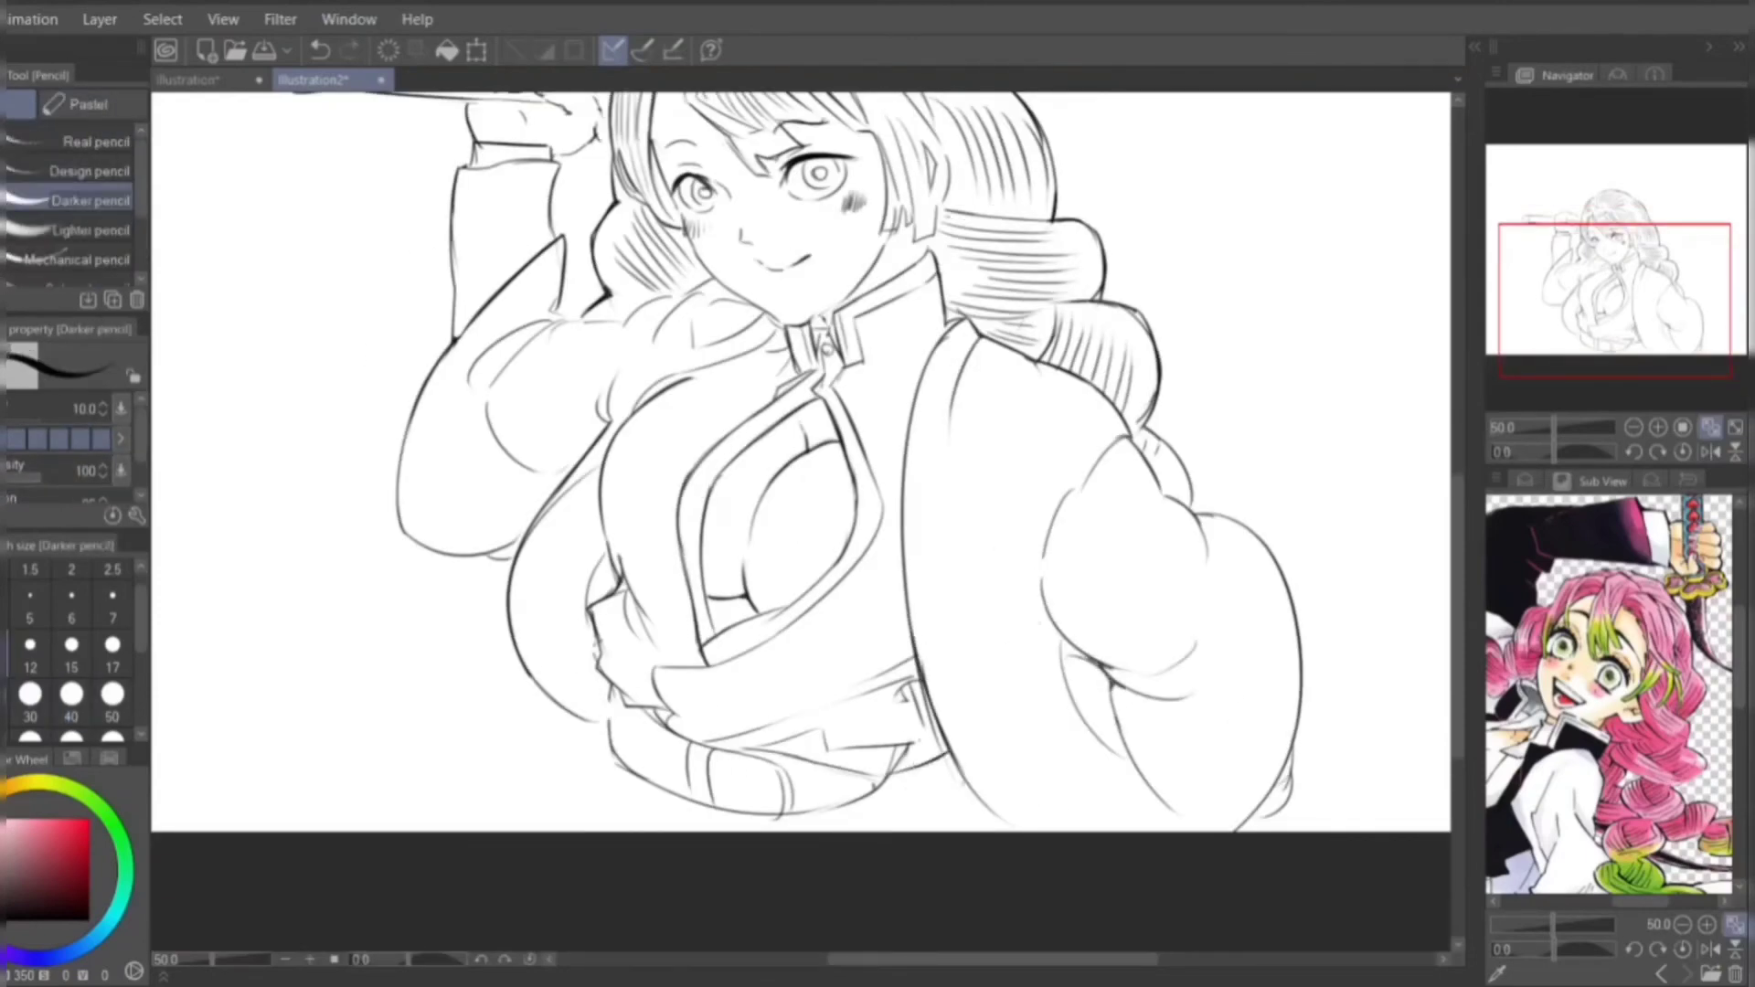
drag(800, 521, 873, 613)
- Fill the neck shadow under the girl's chin with solid black and refine the nearby face and collar lines
scroll(1607, 348, down, 2)
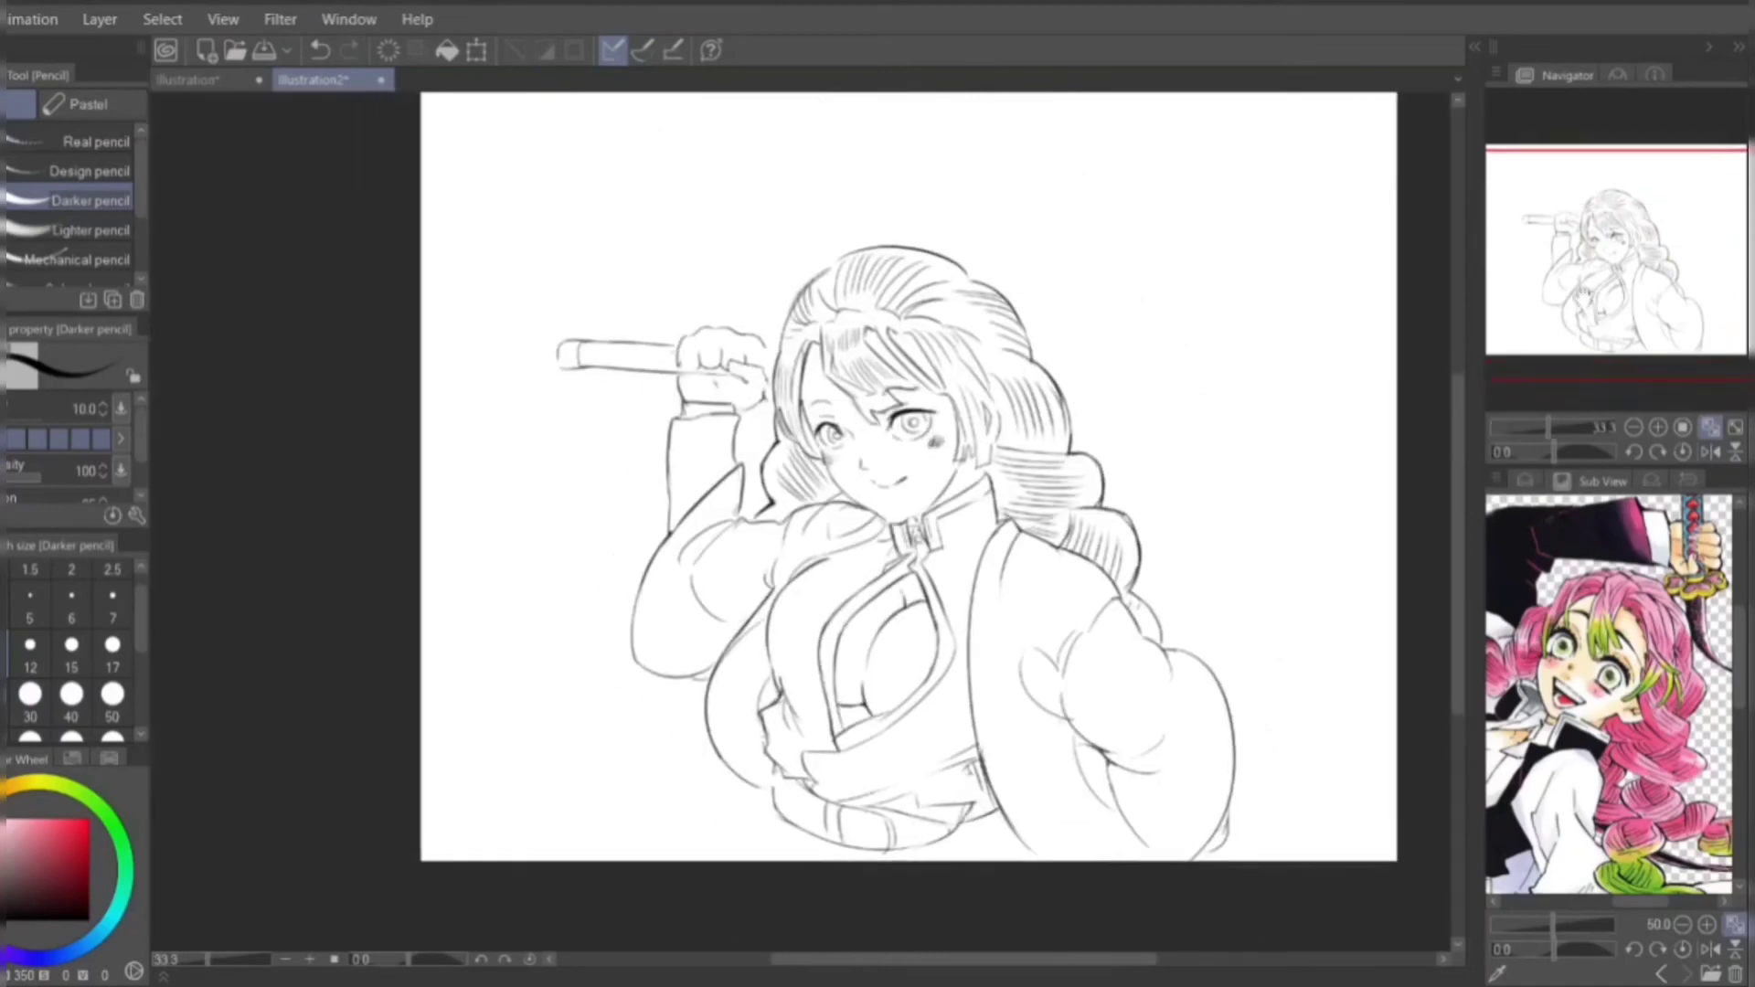
scroll(1606, 349, up, 3)
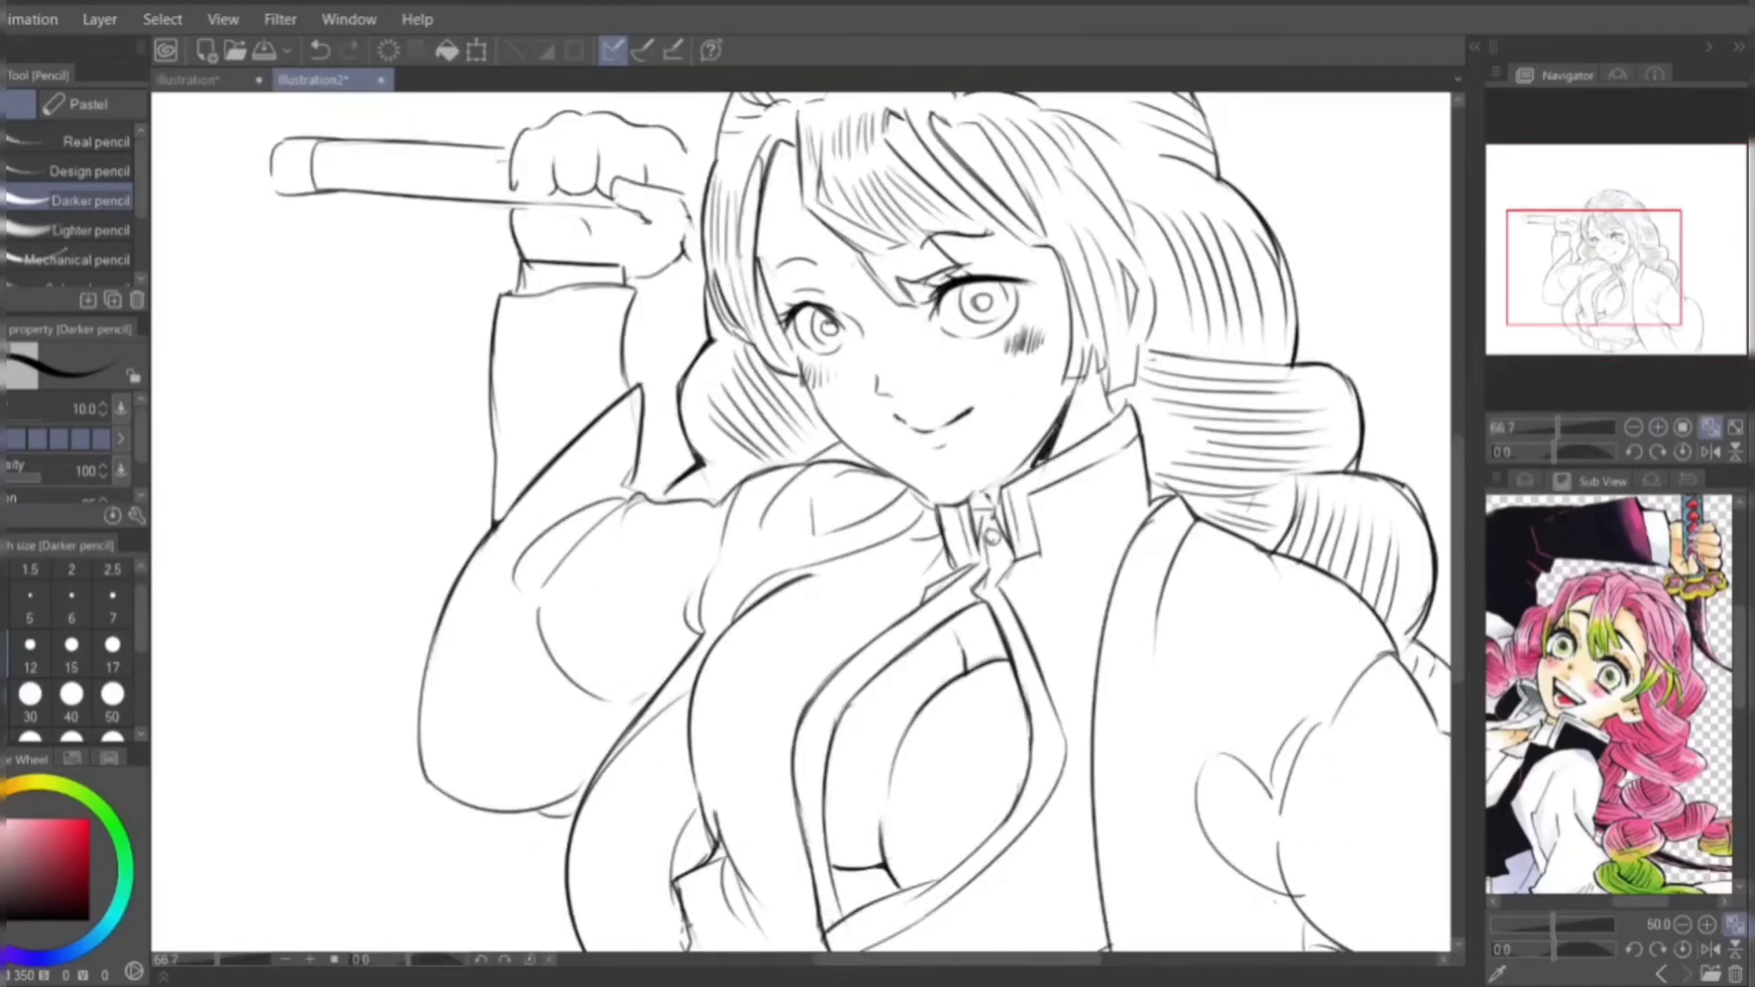
scroll(801, 521, down, 3)
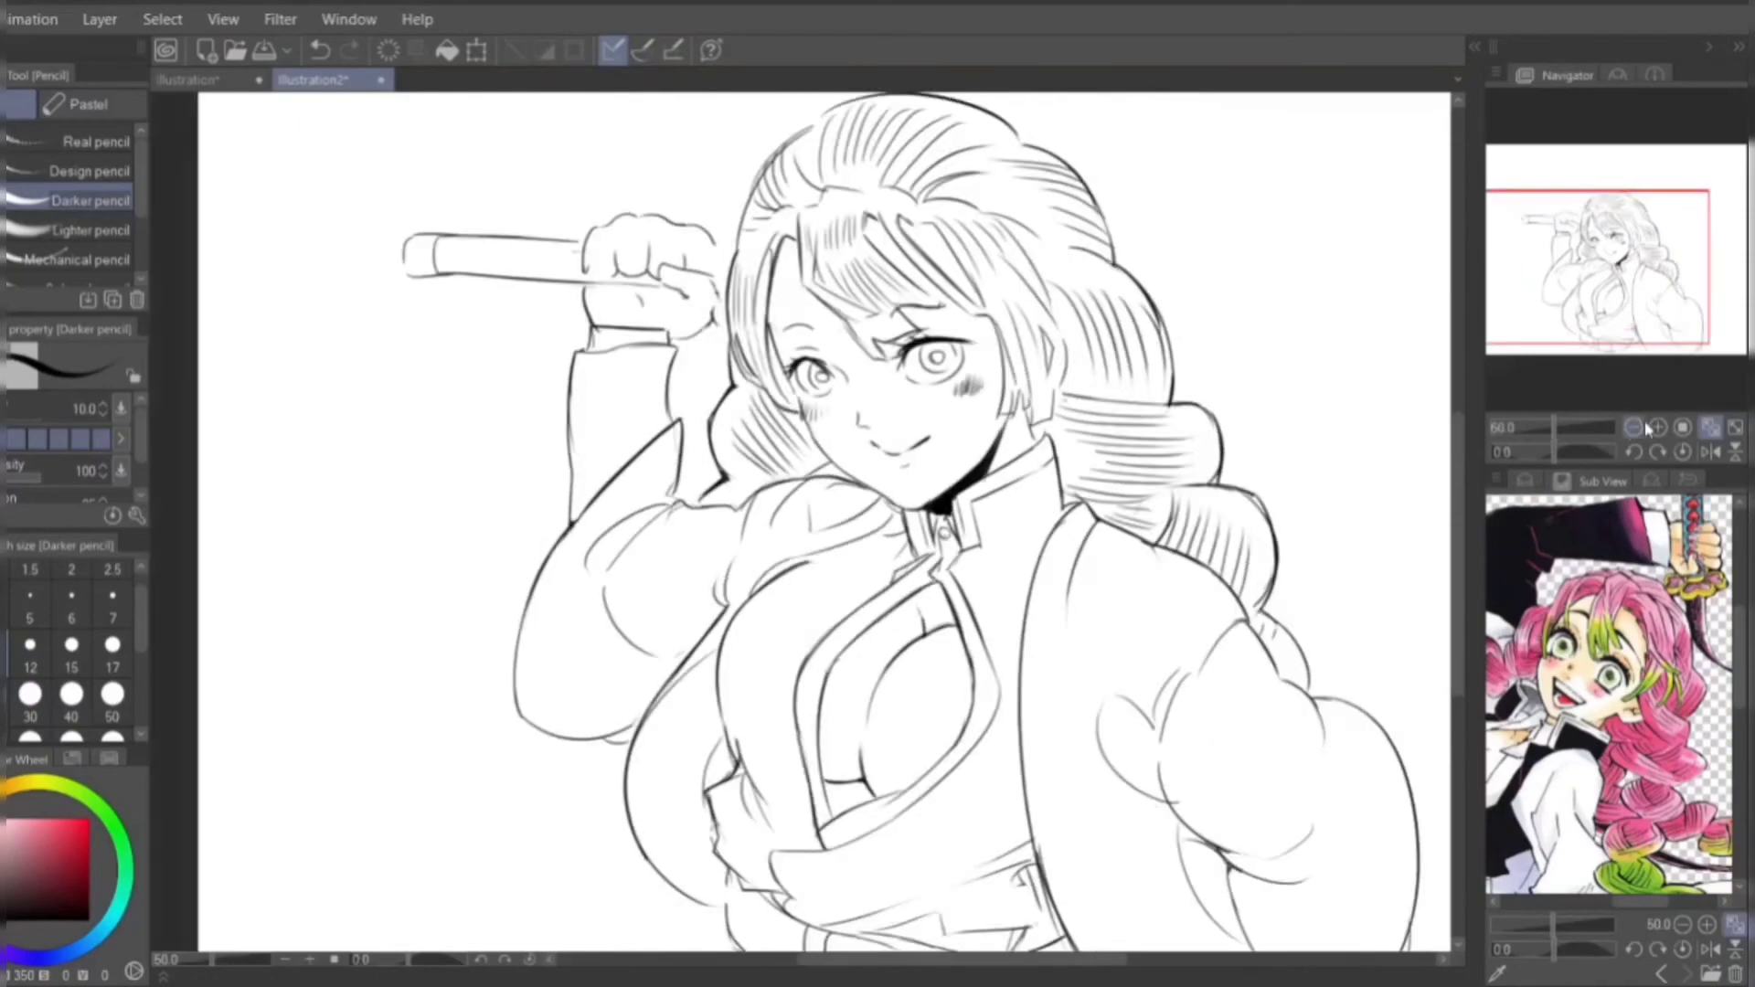
- Scale the girl's drawing on Layer 1 down from its upper-left corner and apply the transformation
key(ctrl+r)
key(ctrl+r)
key(ctrl+t)
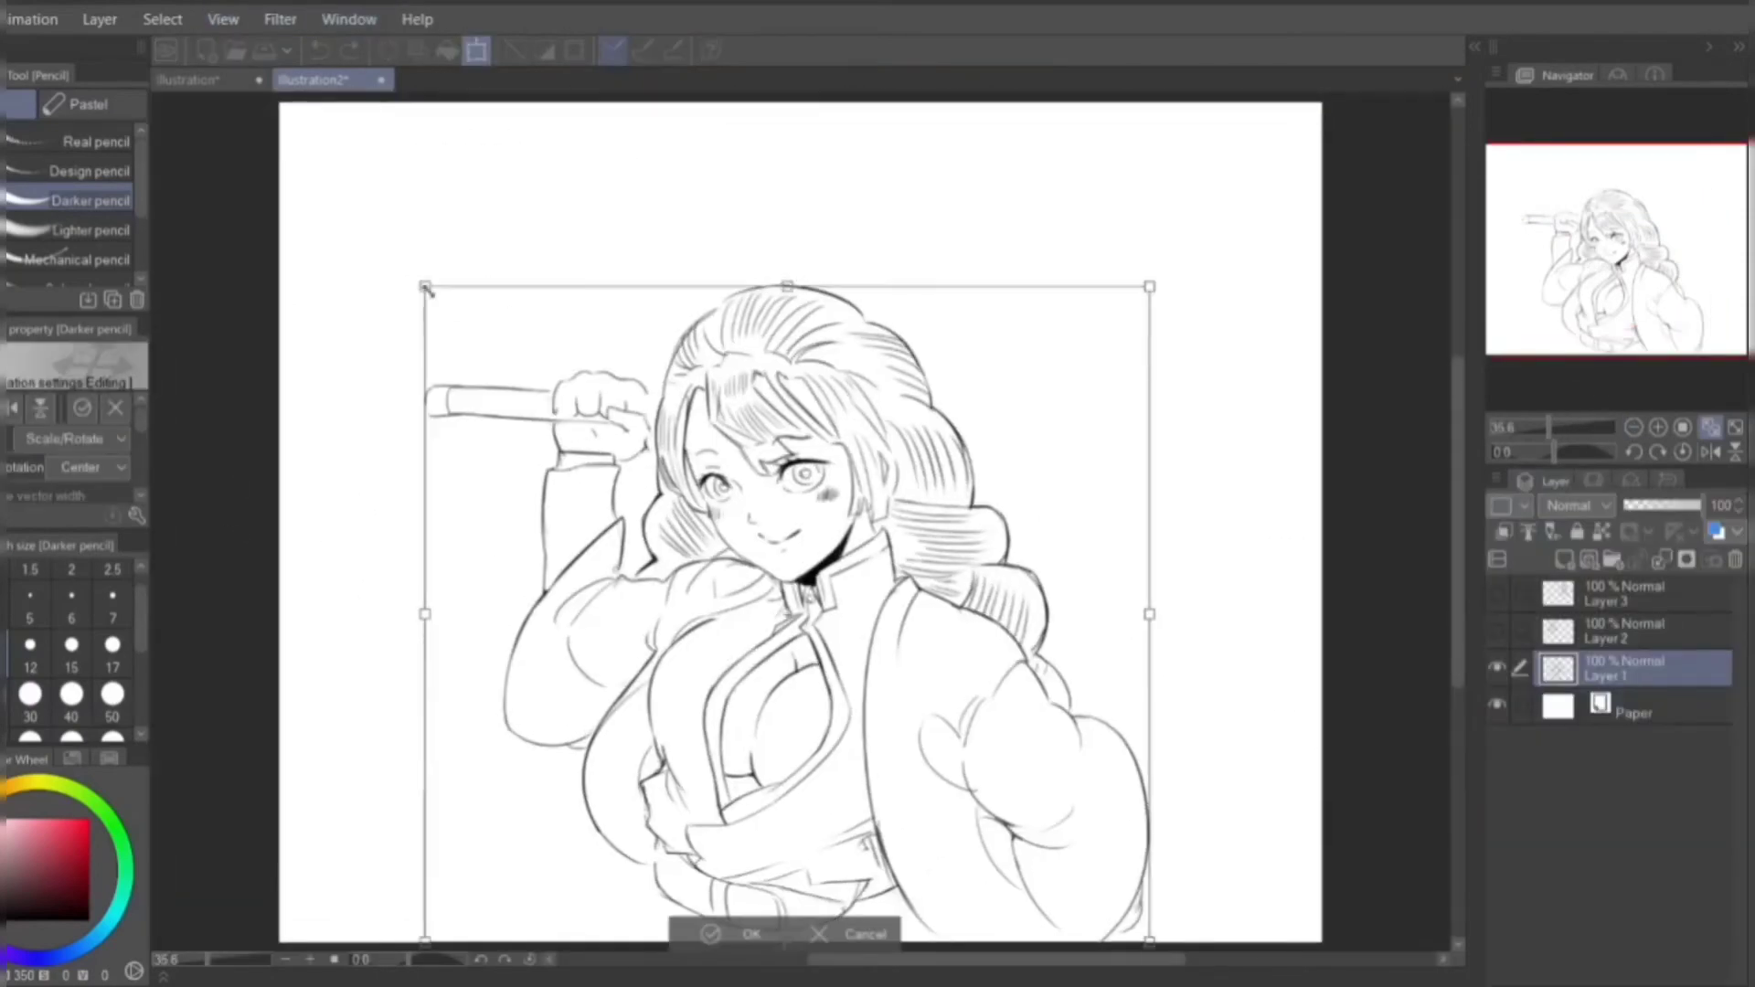
drag(423, 282, 509, 439)
key(Return)
- Show Layers 2 and 3 with the two men and move the figures apart on the canvas
key(k)
click(1496, 593)
click(1497, 630)
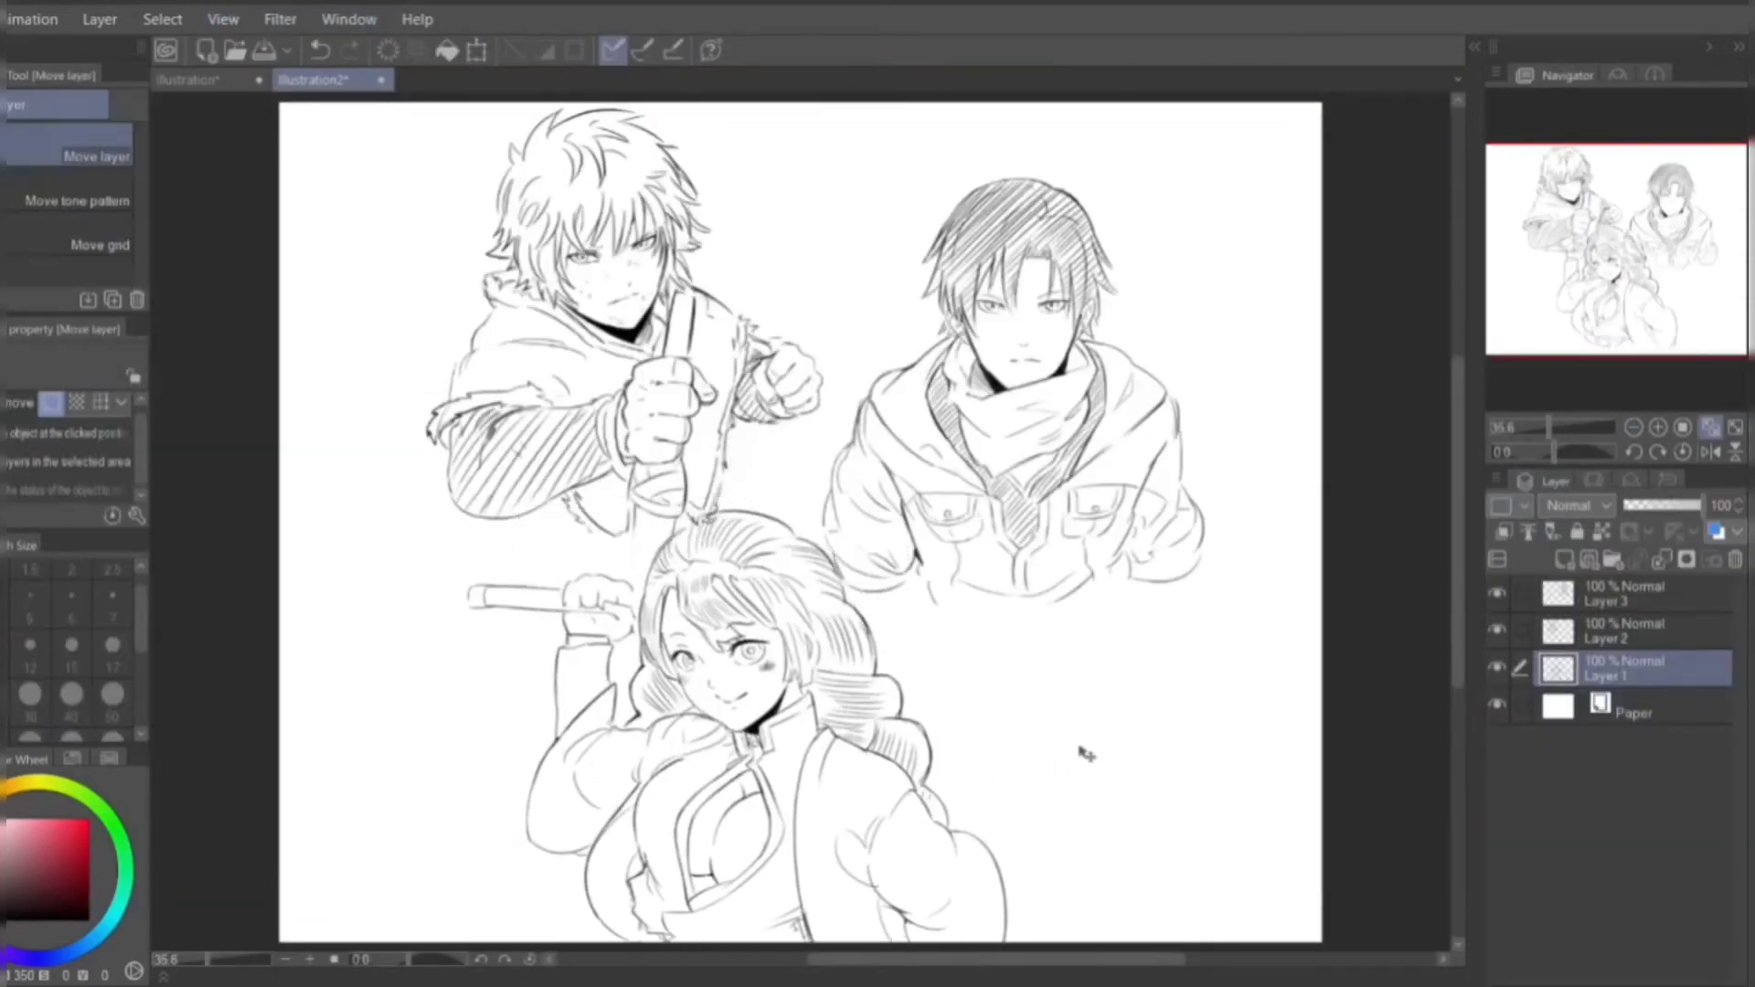
drag(1081, 752, 1167, 627)
drag(1097, 412, 1122, 329)
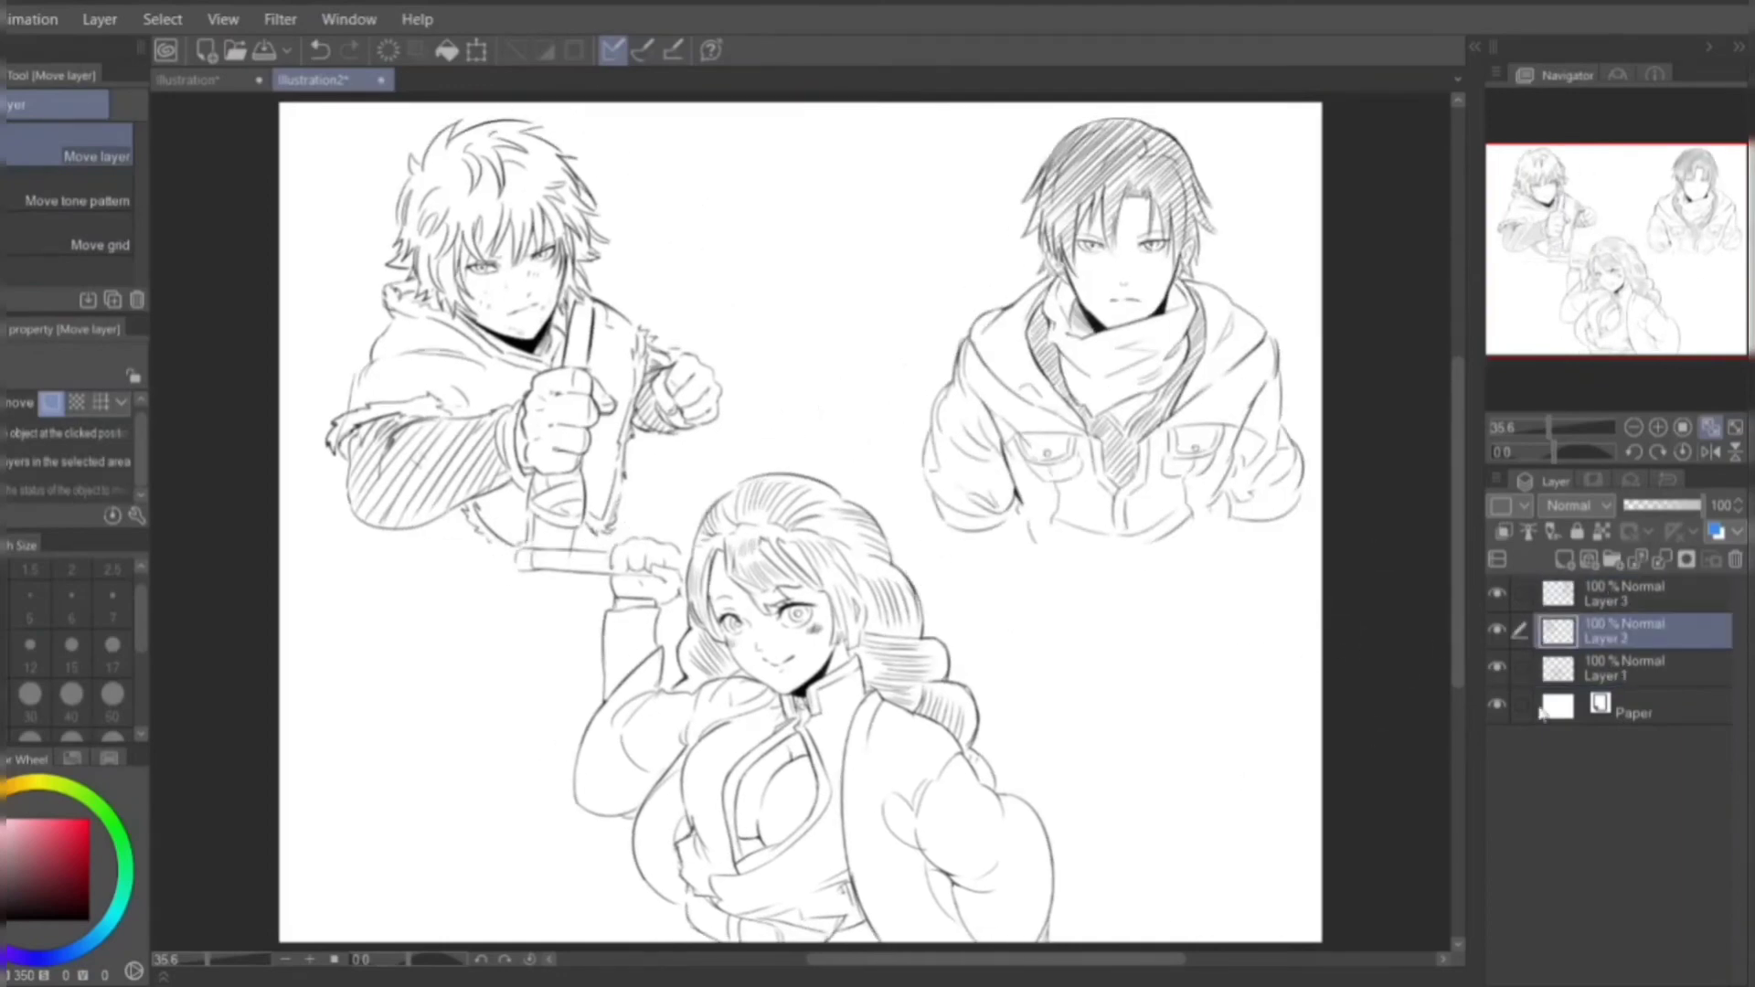
- Adjust the placement of the girl and the light-haired man, undoing the unwanted moves
drag(805, 731, 841, 711)
drag(512, 412, 485, 393)
key(ctrl+z)
key(ctrl+z)
key(ctrl+z)
key(ctrl+z)
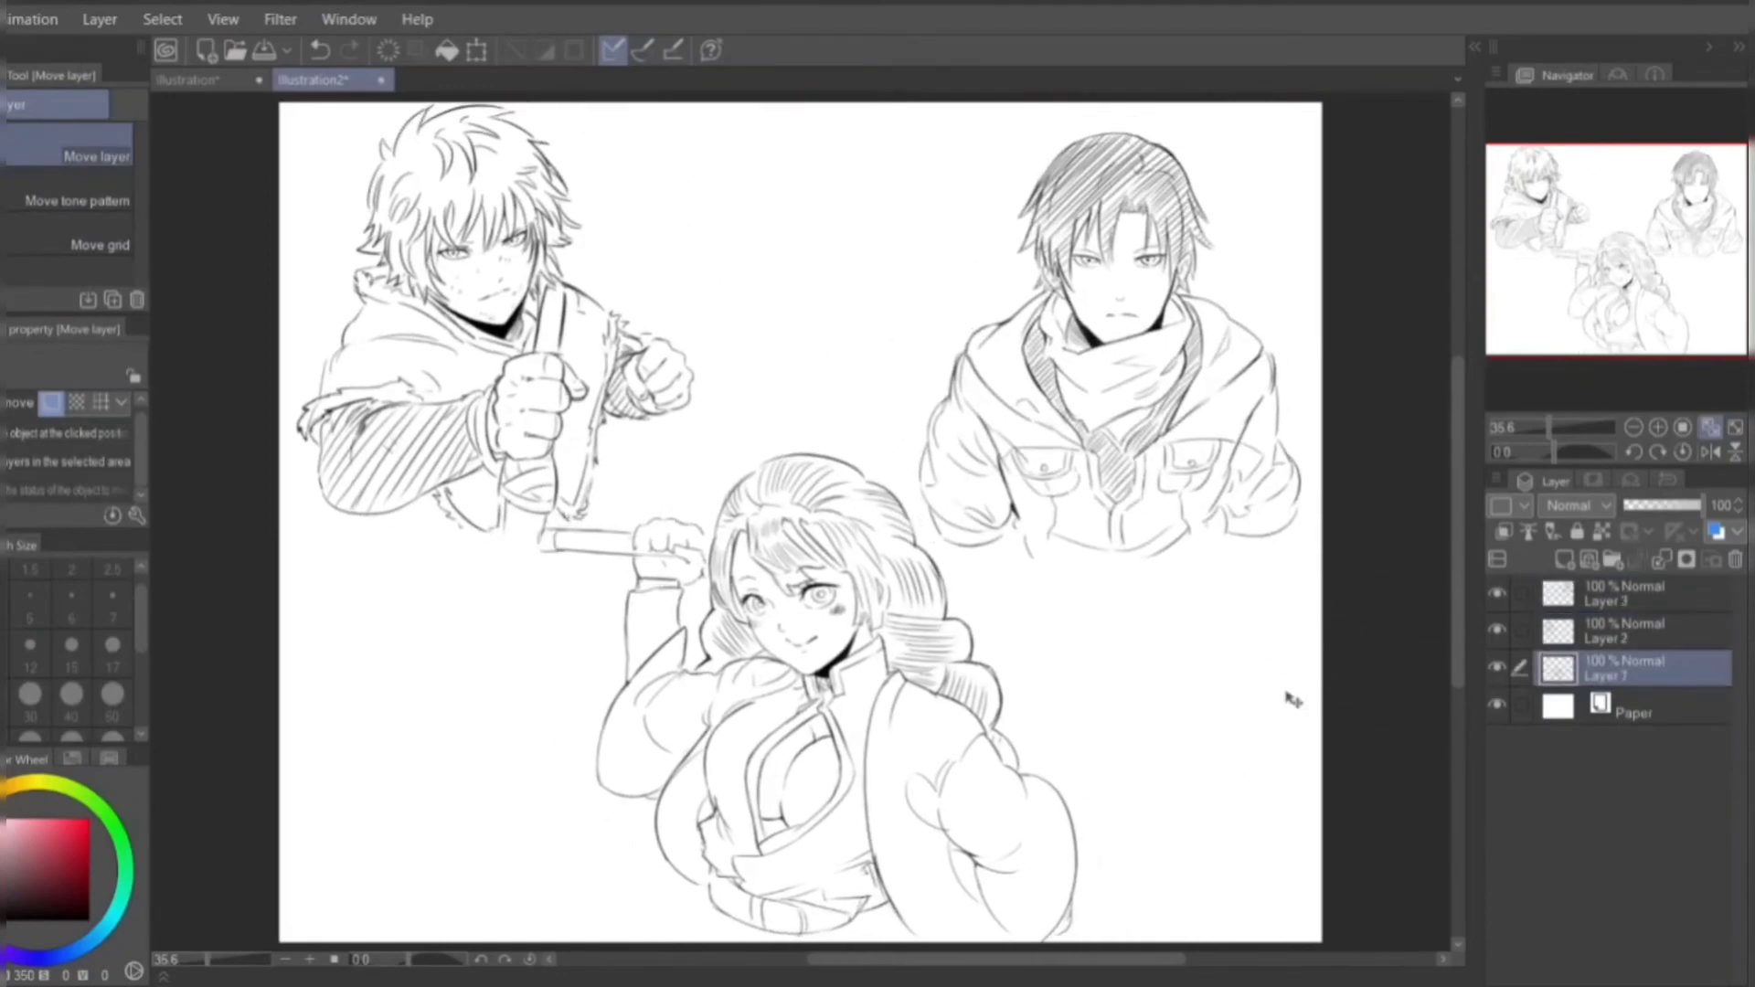
- Draw a row of diamond-shaped wrapping details along the girl's sword handle on Layer 1
key(e)
key(alt+bracketleft)
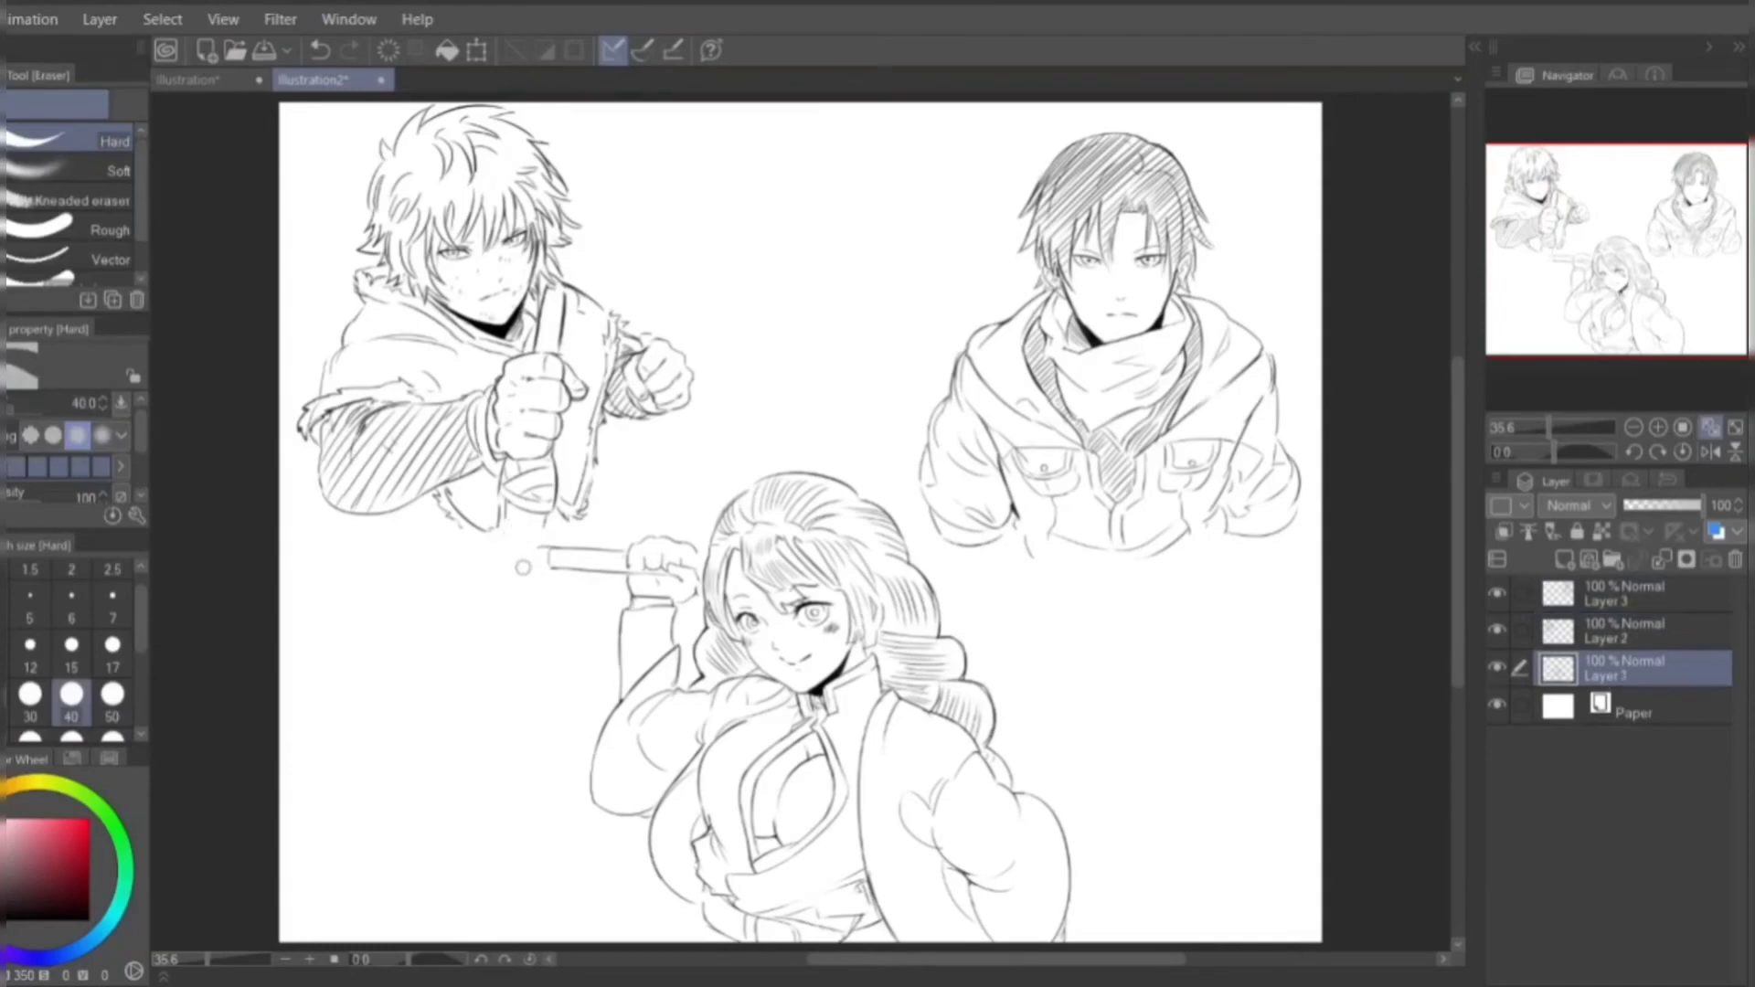
key(p)
scroll(528, 454, up, 2)
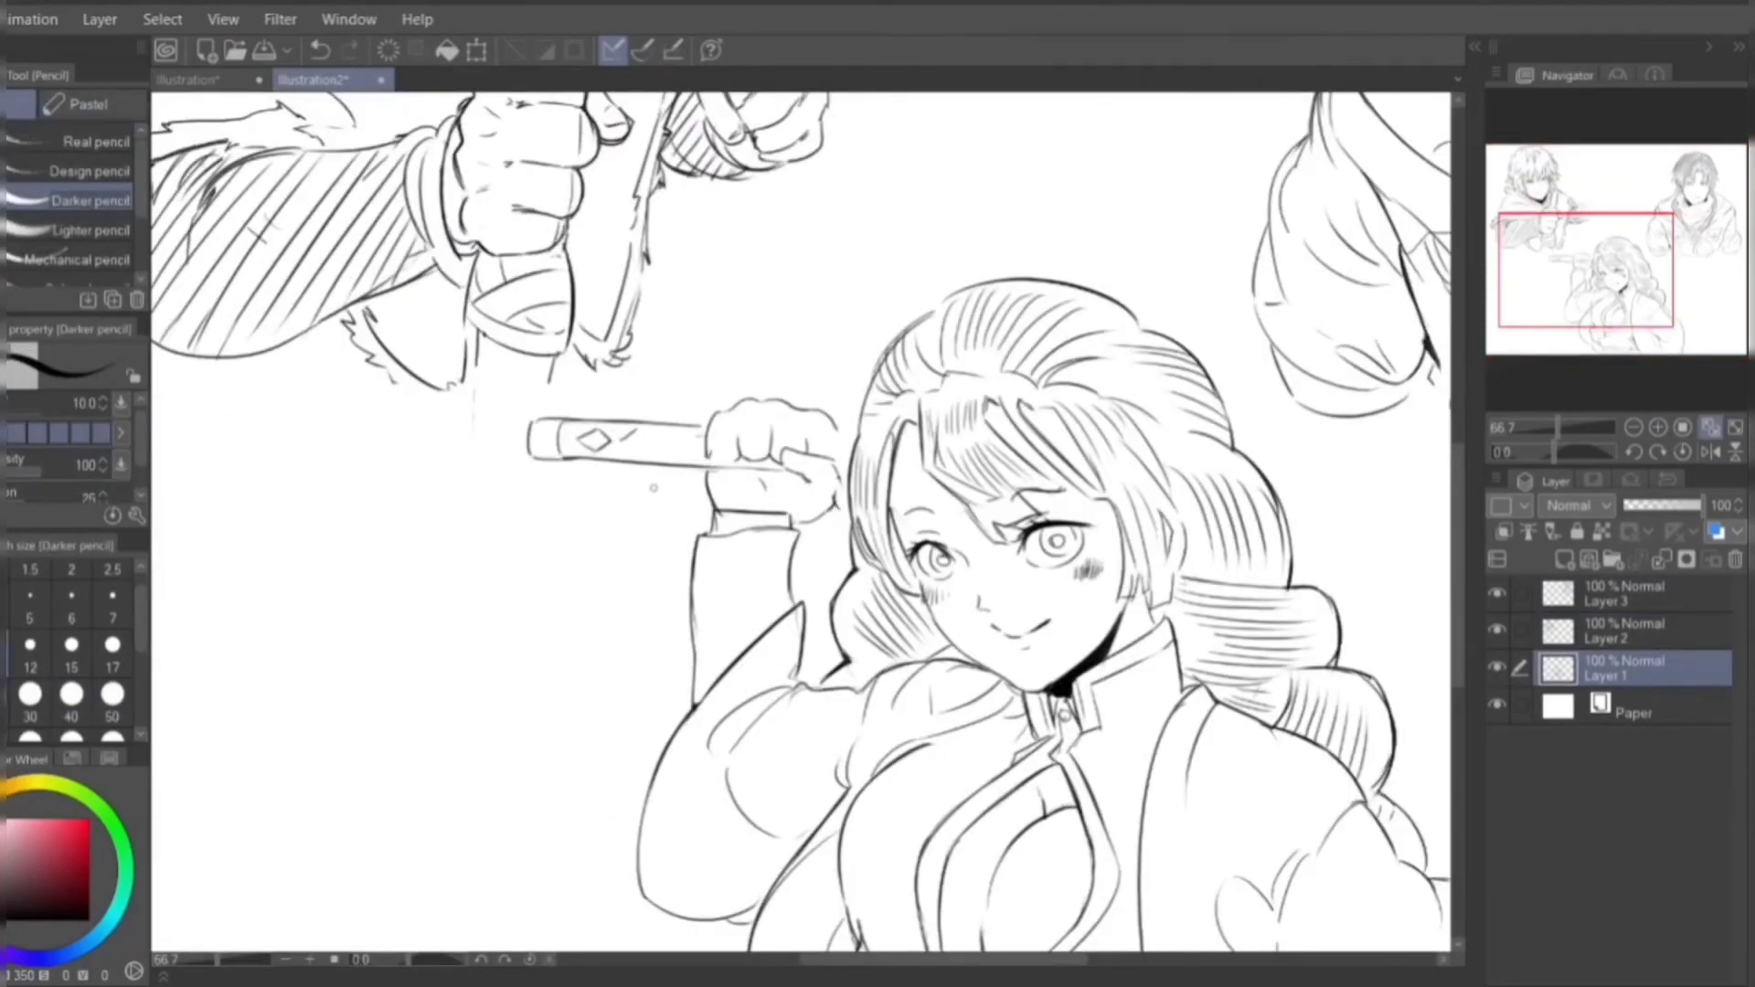
drag(822, 640, 704, 343)
- Add a new layer beneath Layer 1 and hatch the girl's jacket and collar with closely spaced near-vertical lines
key(ctrl+shift+n)
drag(727, 569, 731, 645)
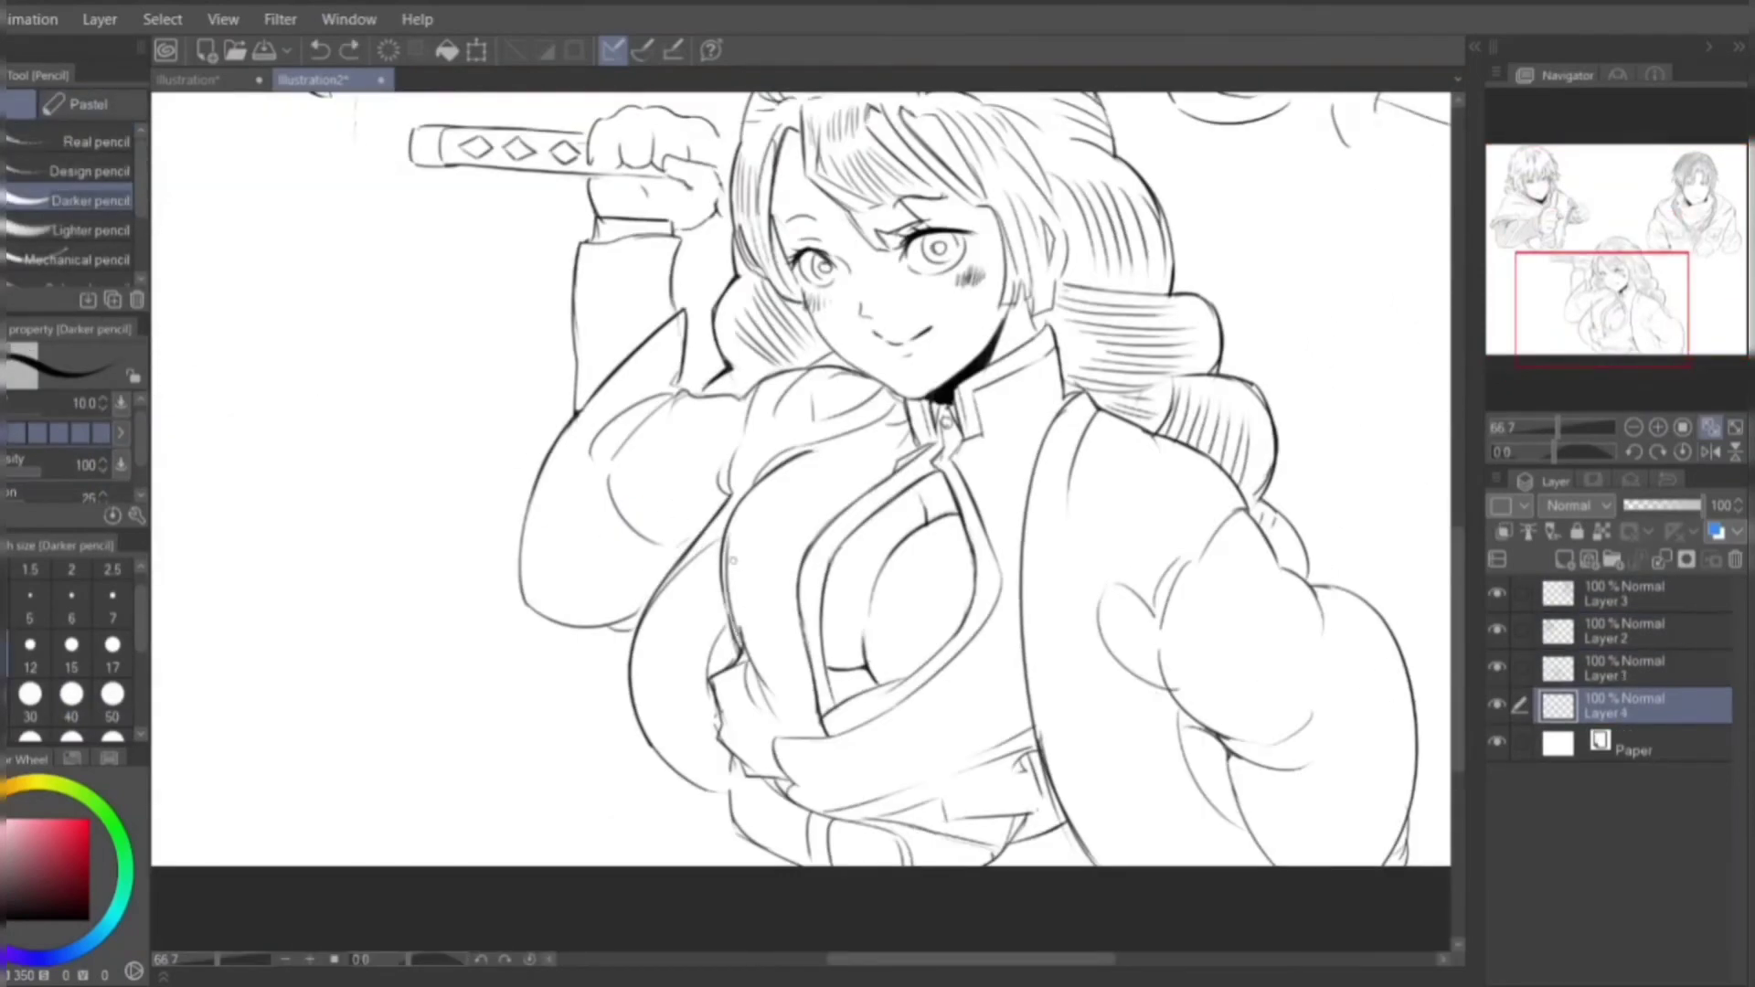
drag(766, 483, 766, 697)
drag(841, 439, 832, 517)
drag(881, 420, 875, 475)
mouse_move(736, 672)
mouse_down()
mouse_move(731, 772)
mouse_move(759, 768)
mouse_up()
drag(905, 722, 891, 831)
drag(978, 663, 969, 832)
drag(1015, 653, 1000, 823)
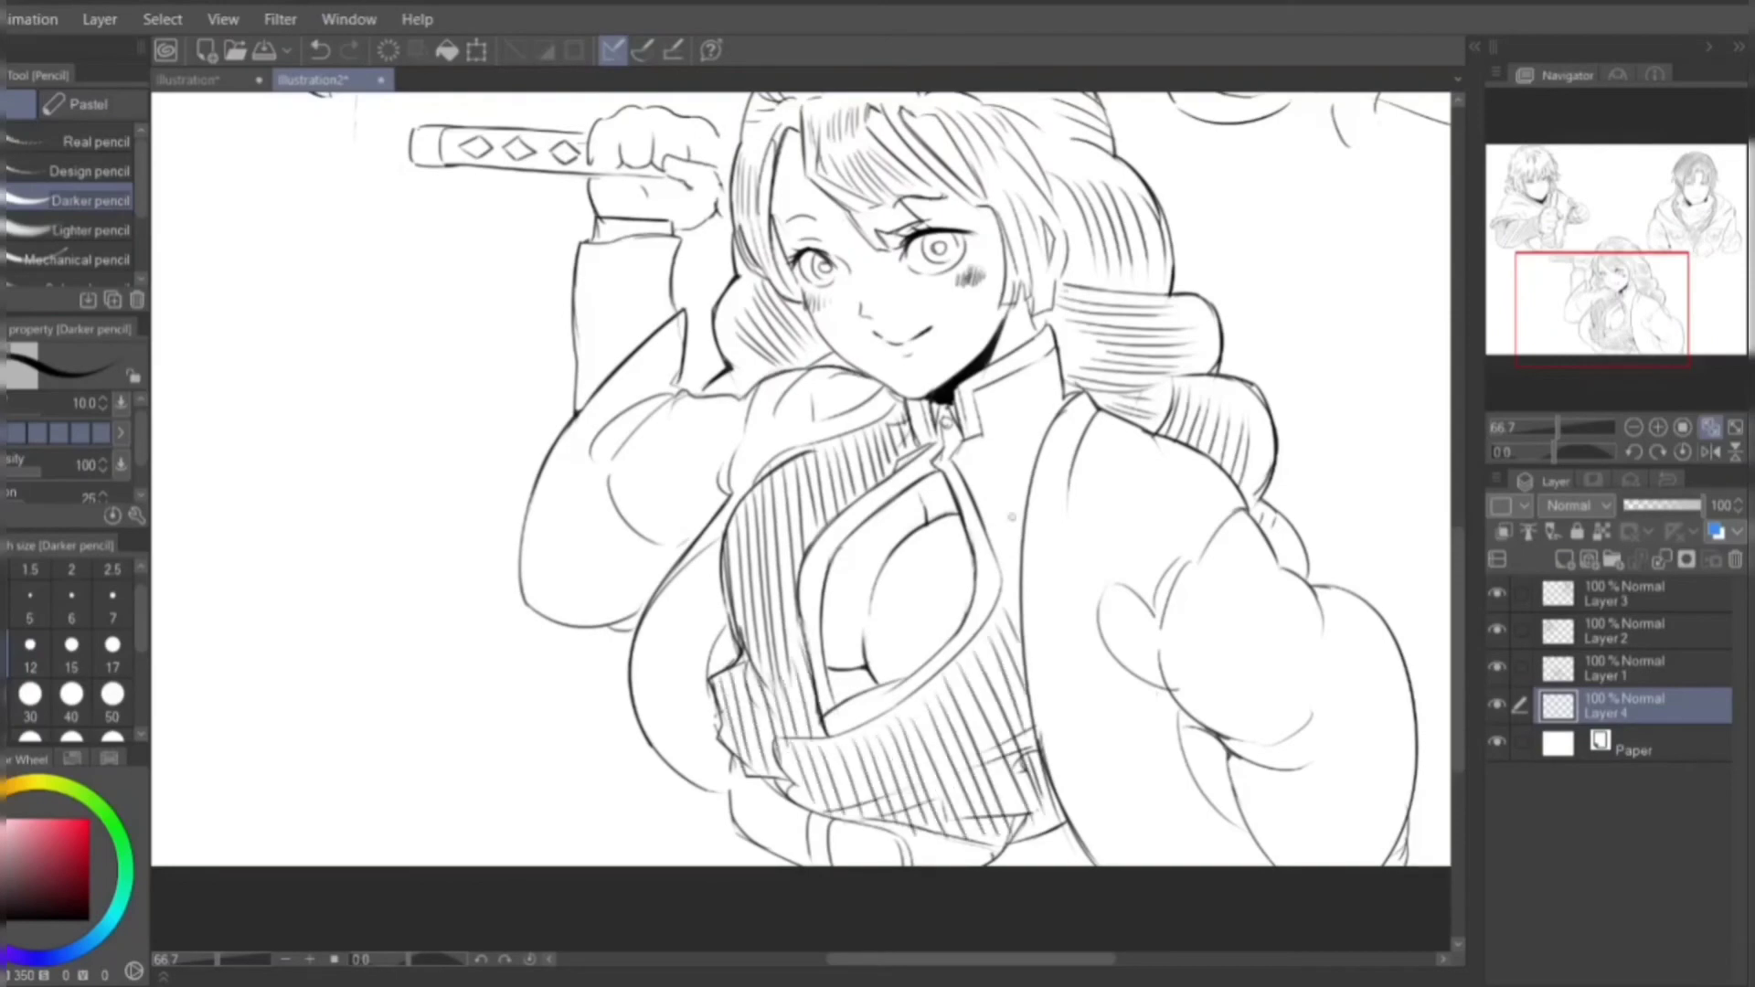
drag(1006, 448, 992, 590)
drag(1014, 384, 1005, 512)
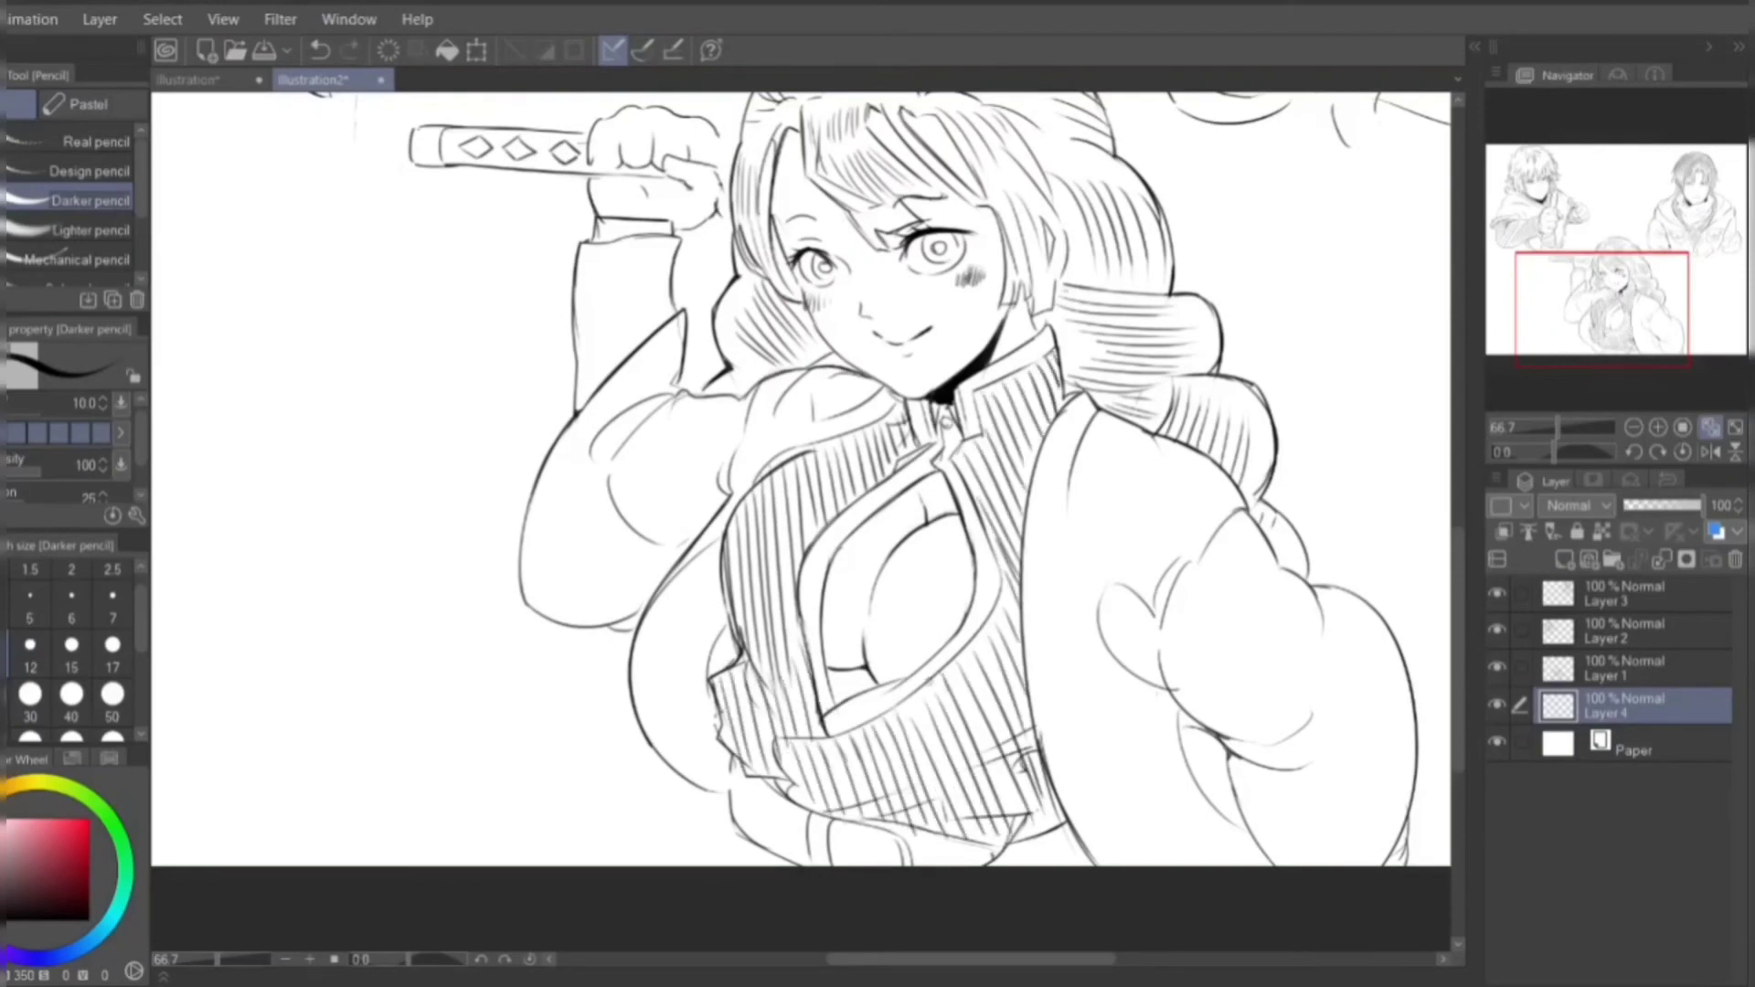
- Hatch the cuff and forearm of the raised arm with near-vertical lines on Layer 4
drag(585, 274, 581, 384)
drag(608, 247, 603, 347)
mouse_move(630, 242)
mouse_down()
mouse_move(626, 343)
mouse_move(578, 408)
mouse_up()
- Paint a solid red square behind the light-haired man on Layer 4 with the Turnip pen at size 120
scroll(801, 476, down, 5)
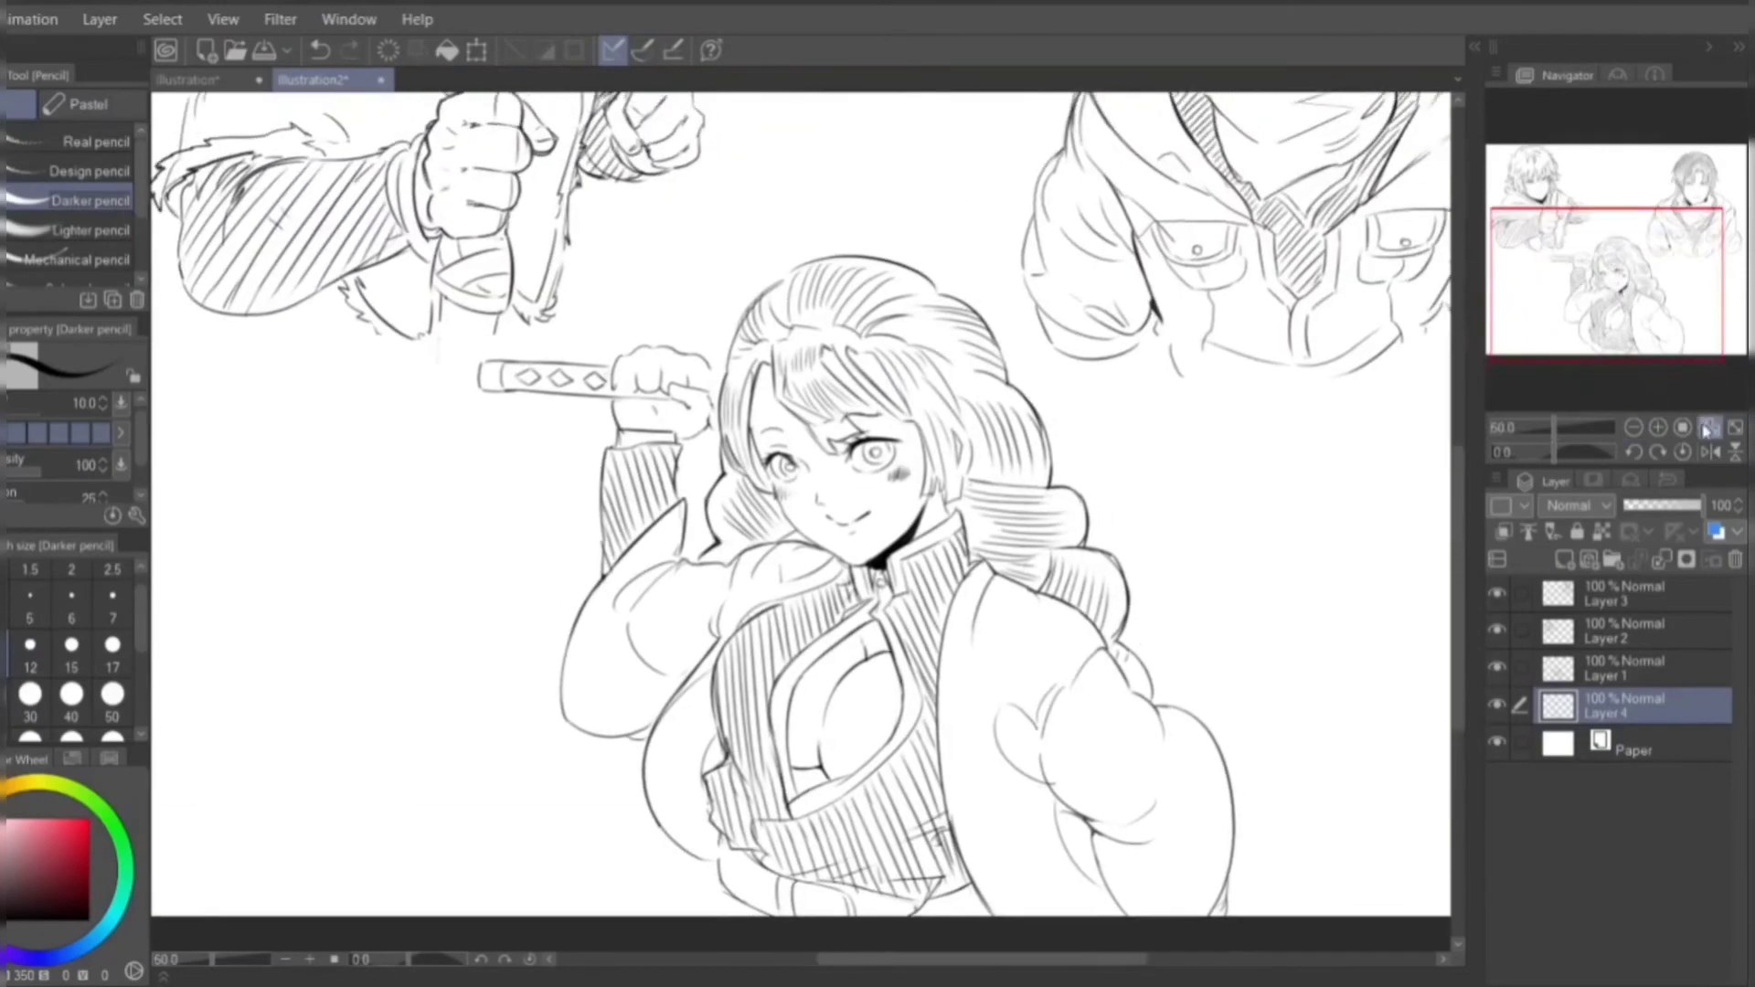
click(53, 832)
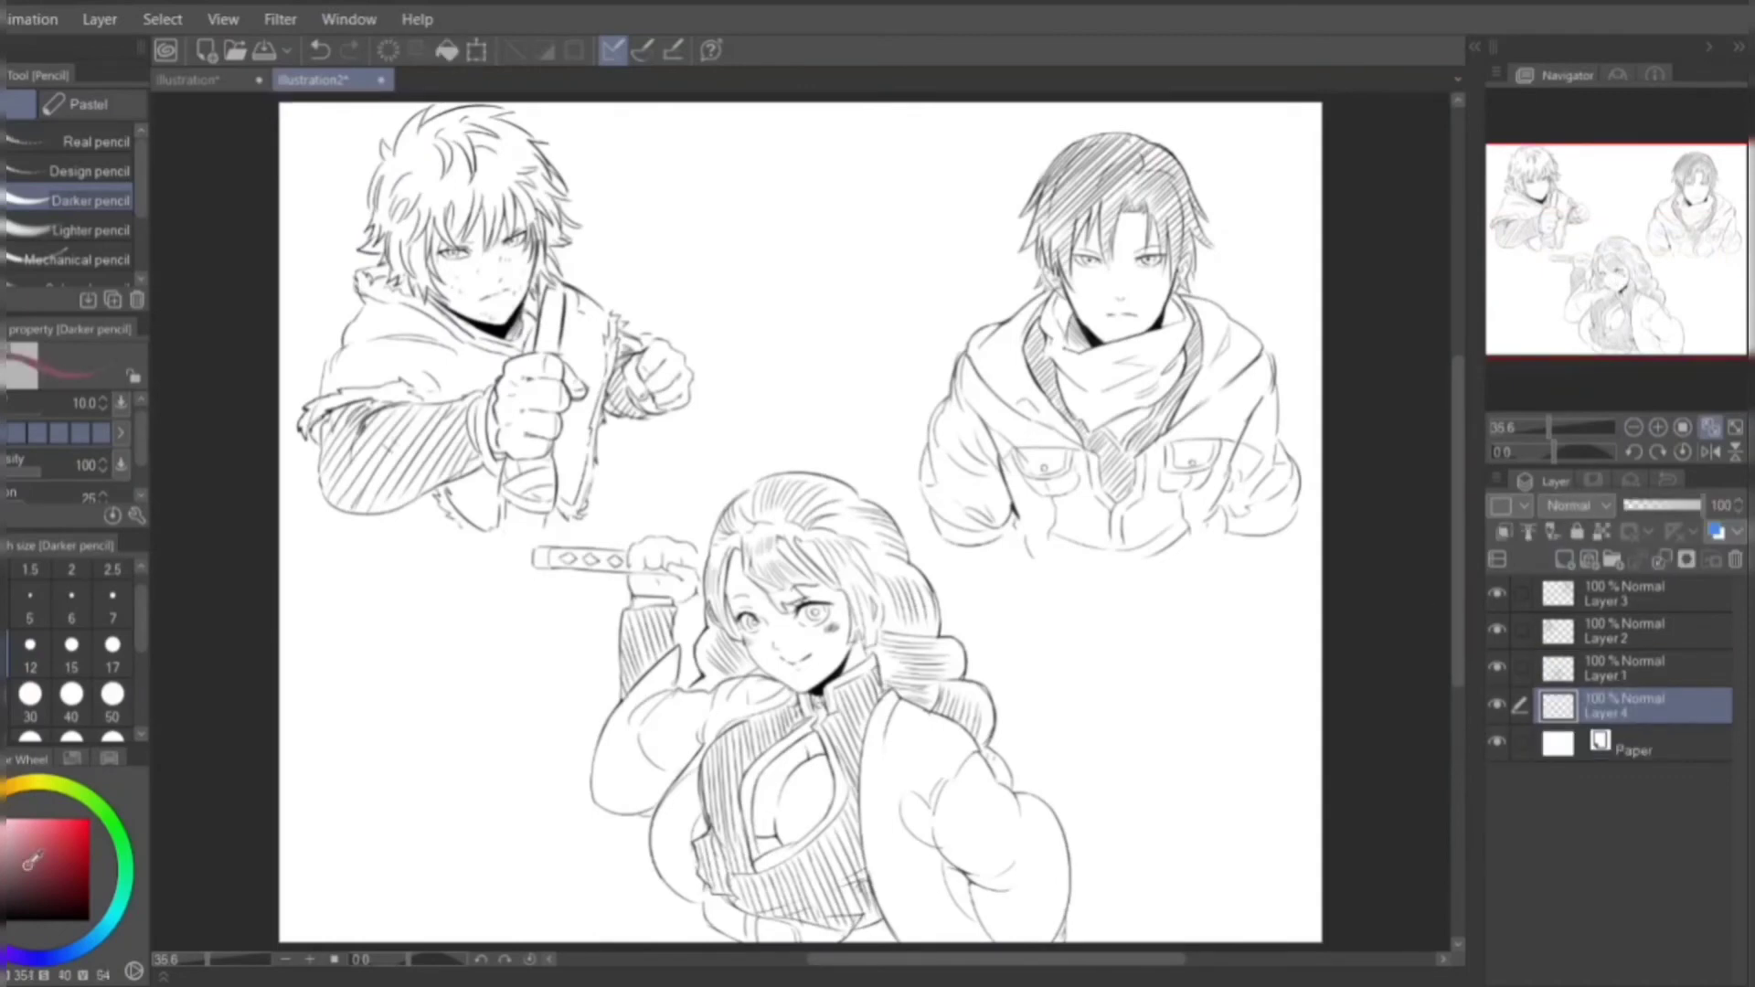
key(p)
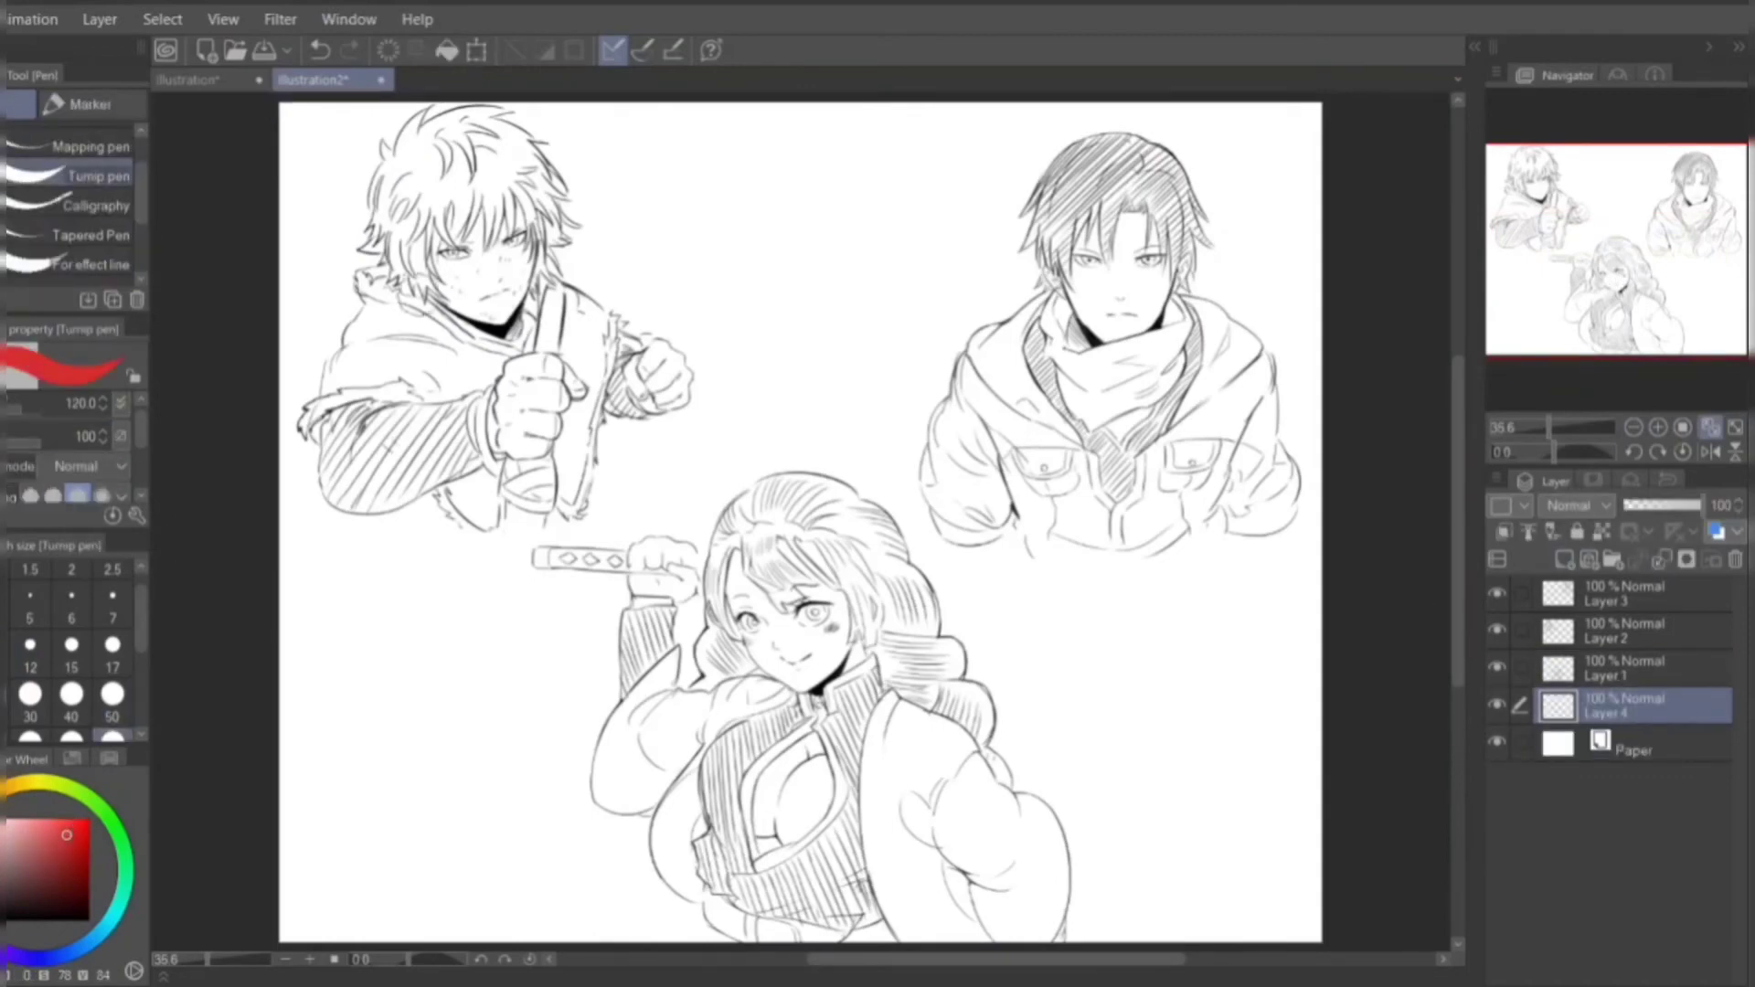
drag(361, 179, 370, 439)
drag(370, 178, 654, 466)
key(ctrl+z)
drag(372, 424, 627, 423)
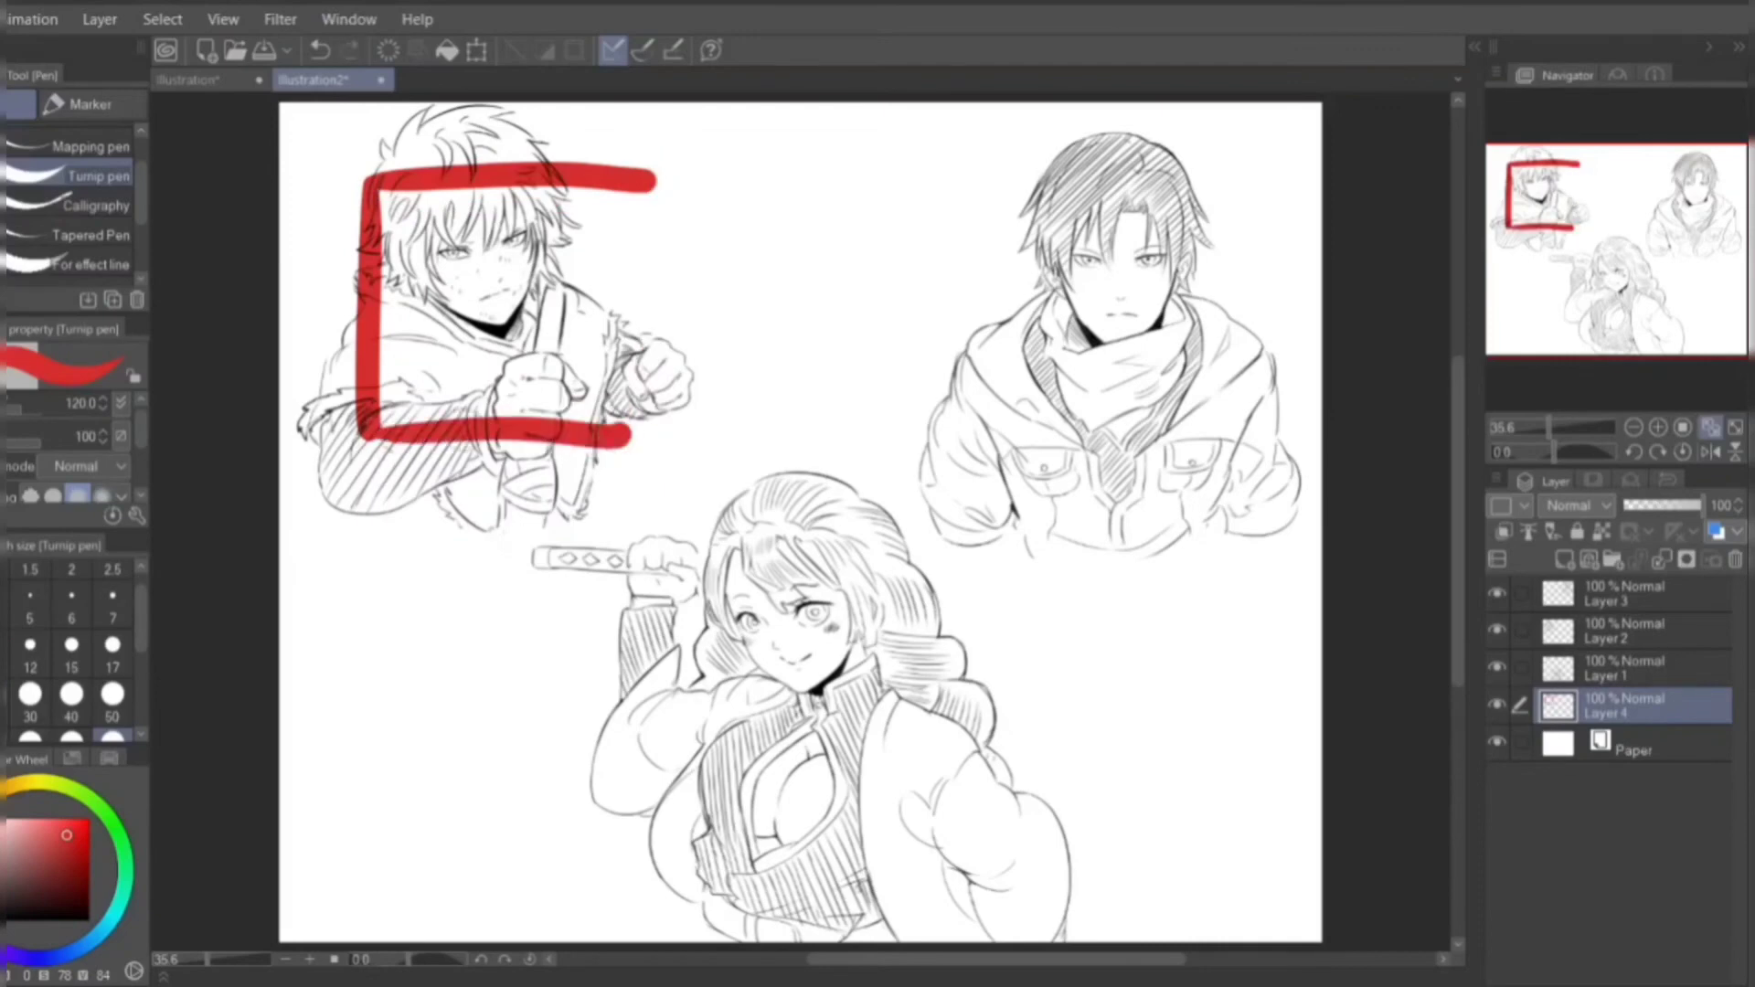
drag(608, 176, 608, 451)
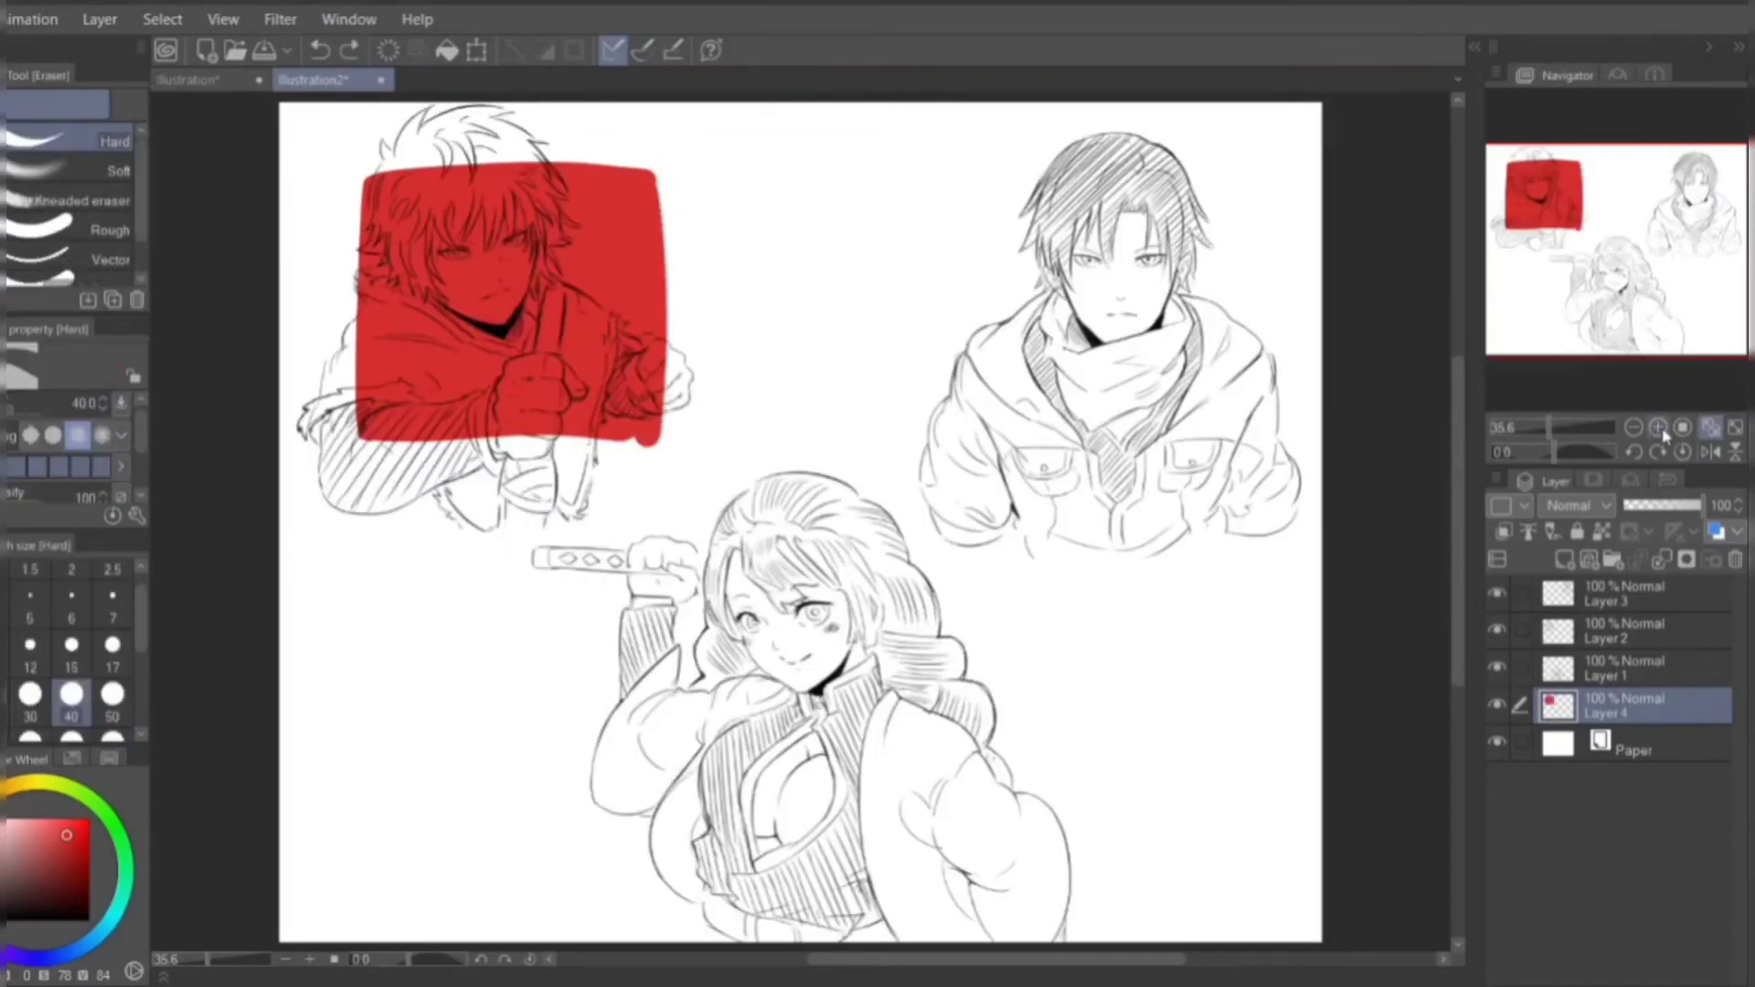
- Erase the red covering the light-haired man's face, hair, clothing and fists with the Hard eraser at size 120
click(1657, 428)
click(113, 736)
mouse_move(384, 205)
mouse_down()
mouse_move(429, 521)
mouse_move(575, 549)
mouse_up()
mouse_move(347, 412)
mouse_down()
mouse_move(548, 585)
mouse_move(704, 375)
mouse_move(722, 548)
mouse_move(786, 475)
mouse_up()
drag(576, 174, 585, 366)
drag(393, 219, 393, 311)
scroll(416, 548, up, 3)
scroll(914, 498, down, 3)
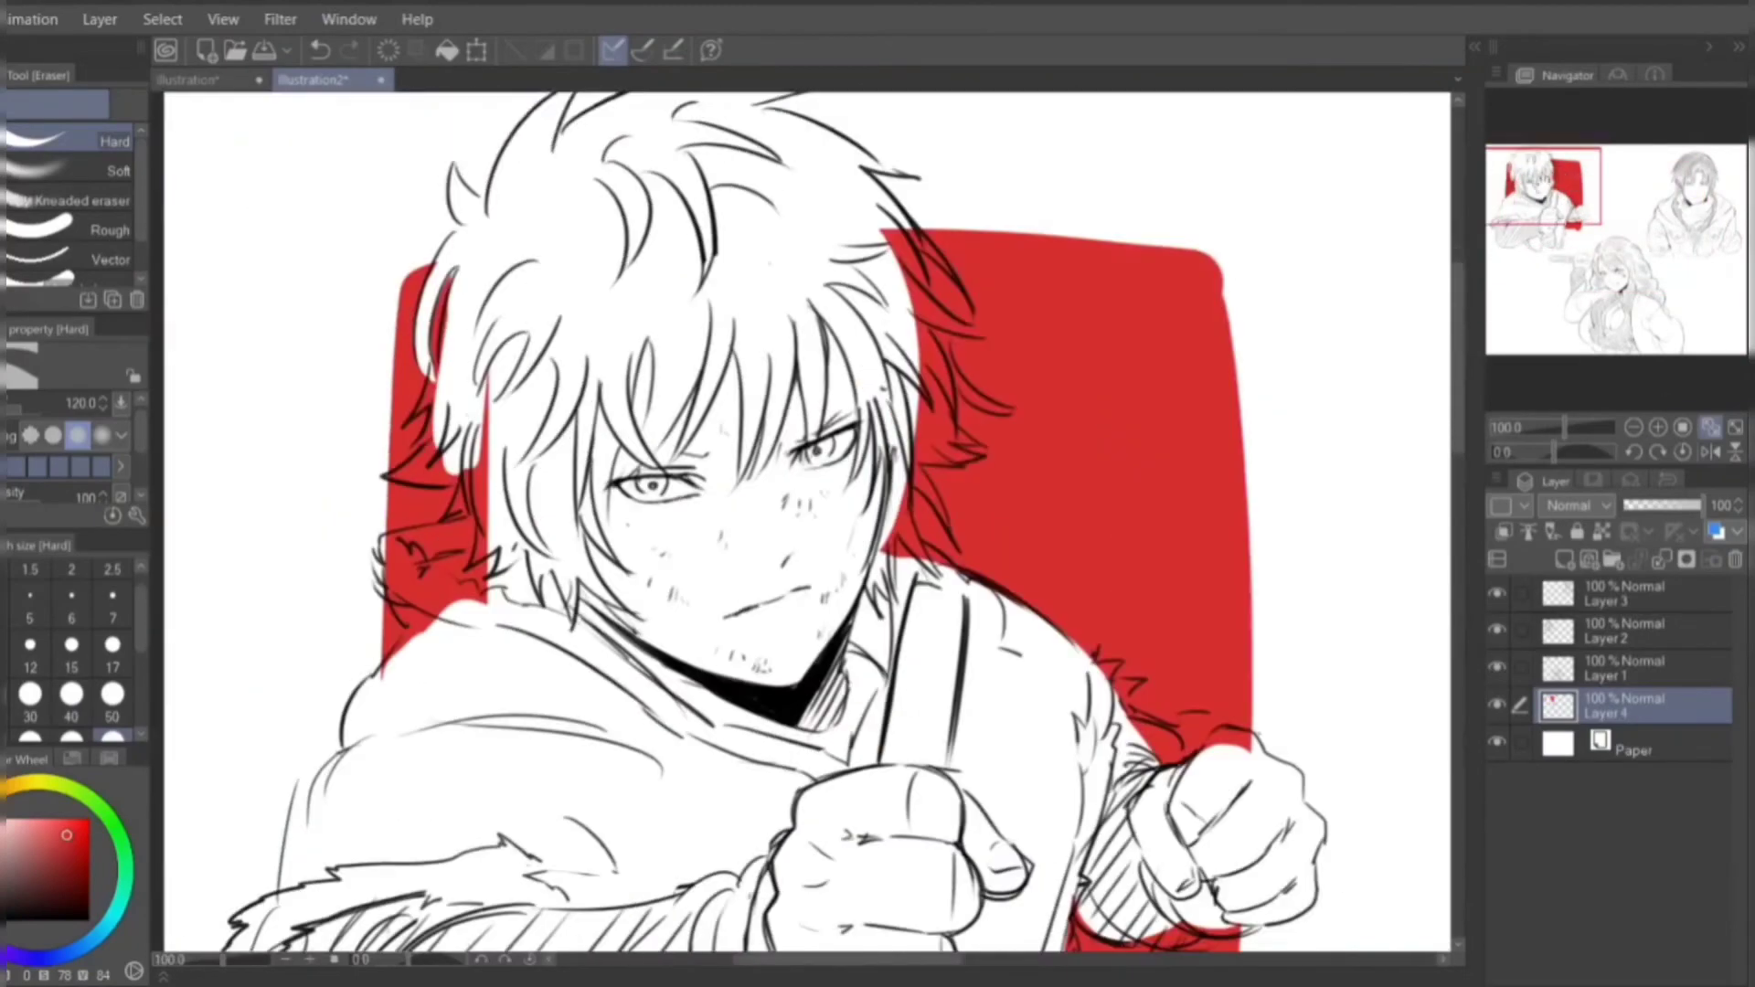
- Trim the red around the hair spikes on the sword side of the light-haired man's head with the eraser at size 30
click(30, 695)
drag(942, 238, 1042, 293)
mouse_move(942, 183)
mouse_down()
mouse_move(978, 302)
mouse_move(950, 521)
mouse_up()
drag(968, 429, 969, 521)
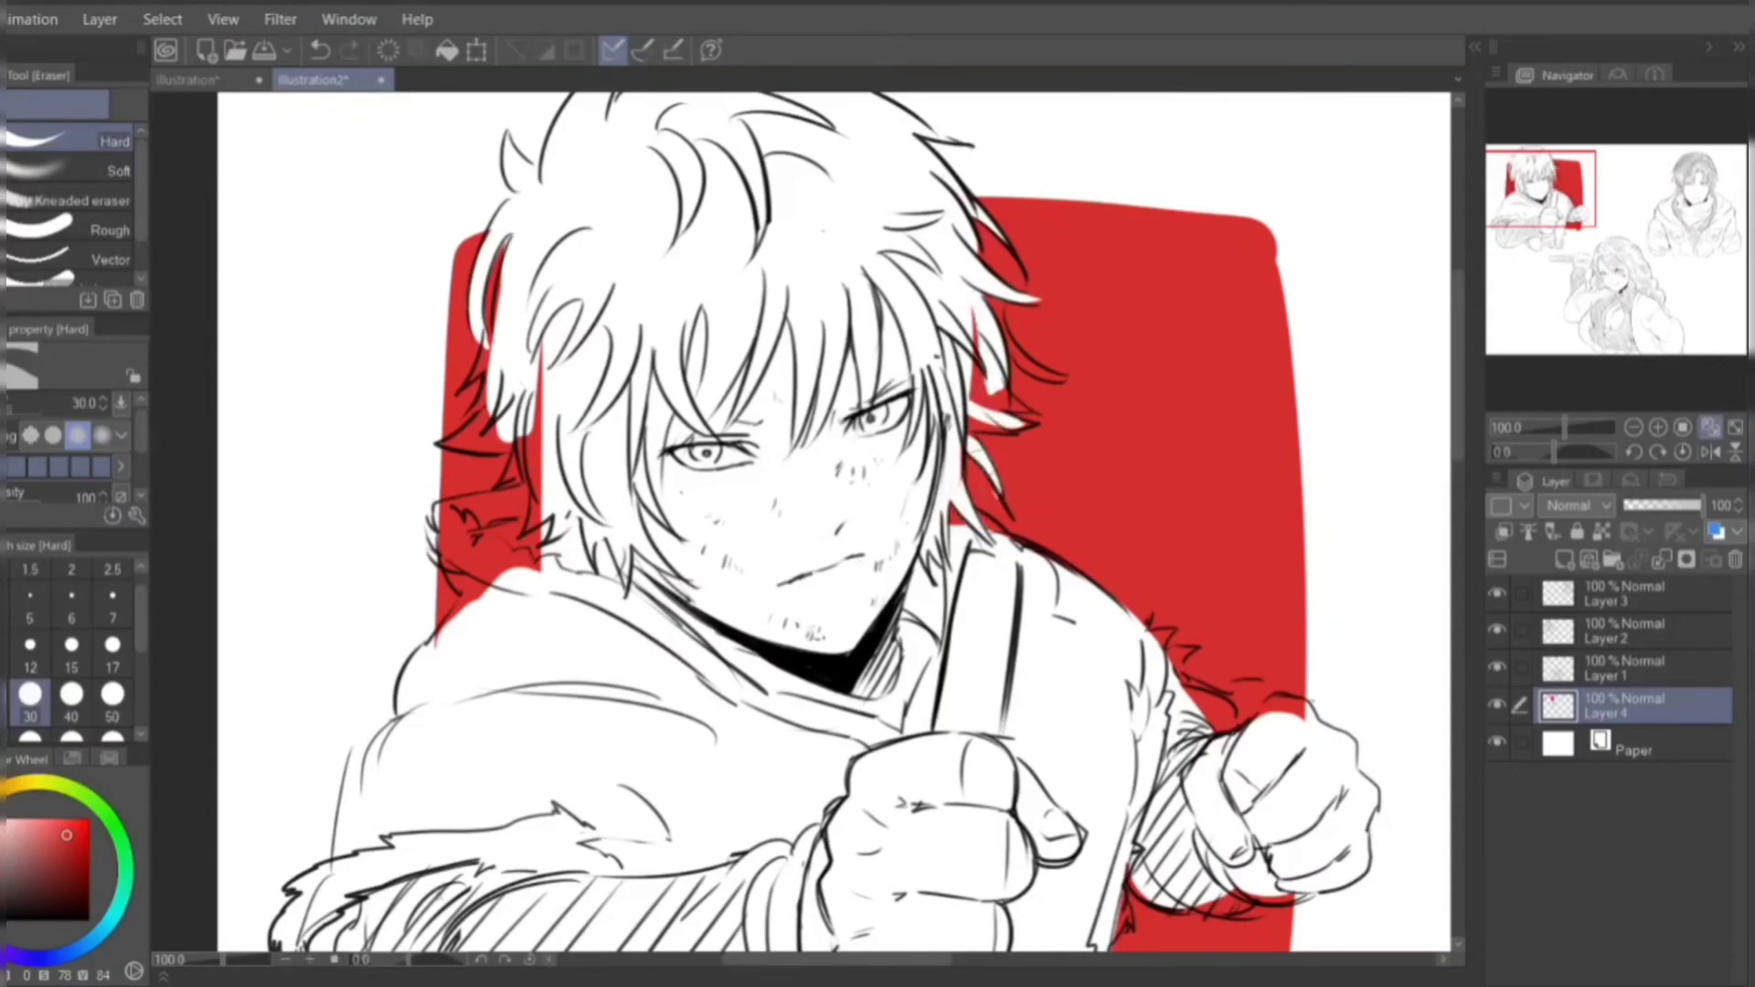
drag(992, 422, 932, 353)
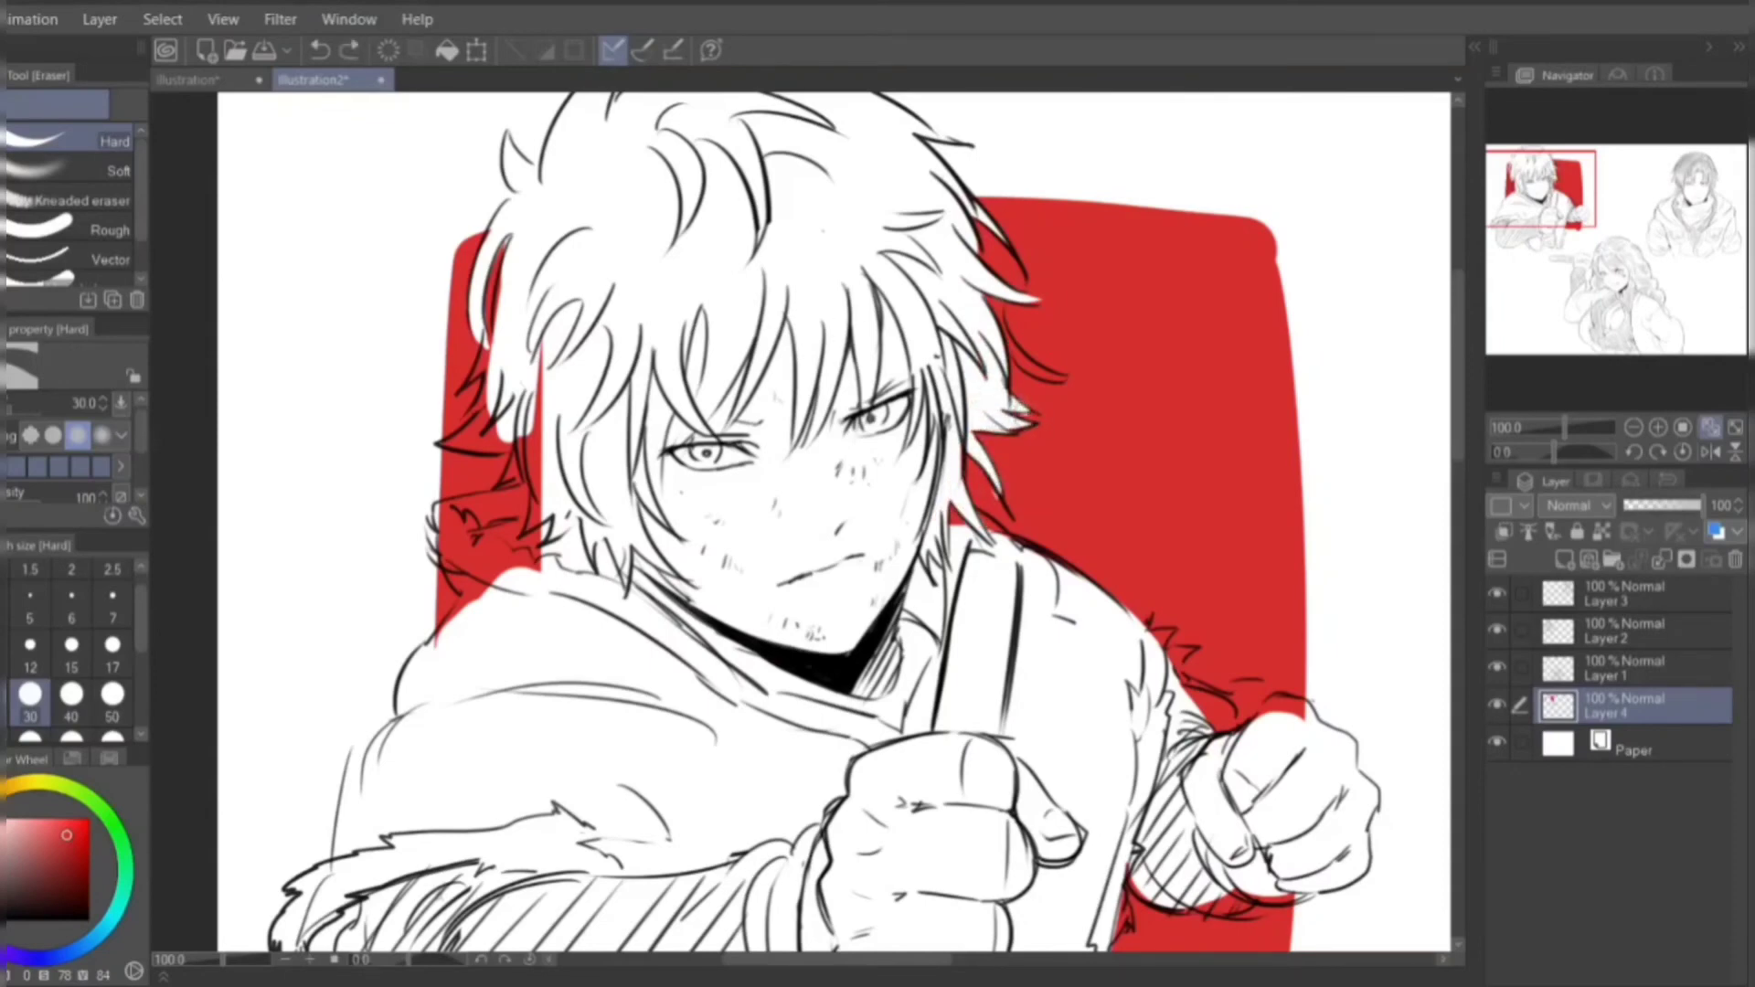
- Erase the remaining red inside the light-haired man's hood edge and the hair spikes above it, undoing stray strokes
mouse_move(543, 352)
mouse_down()
mouse_move(539, 526)
mouse_move(447, 595)
mouse_up()
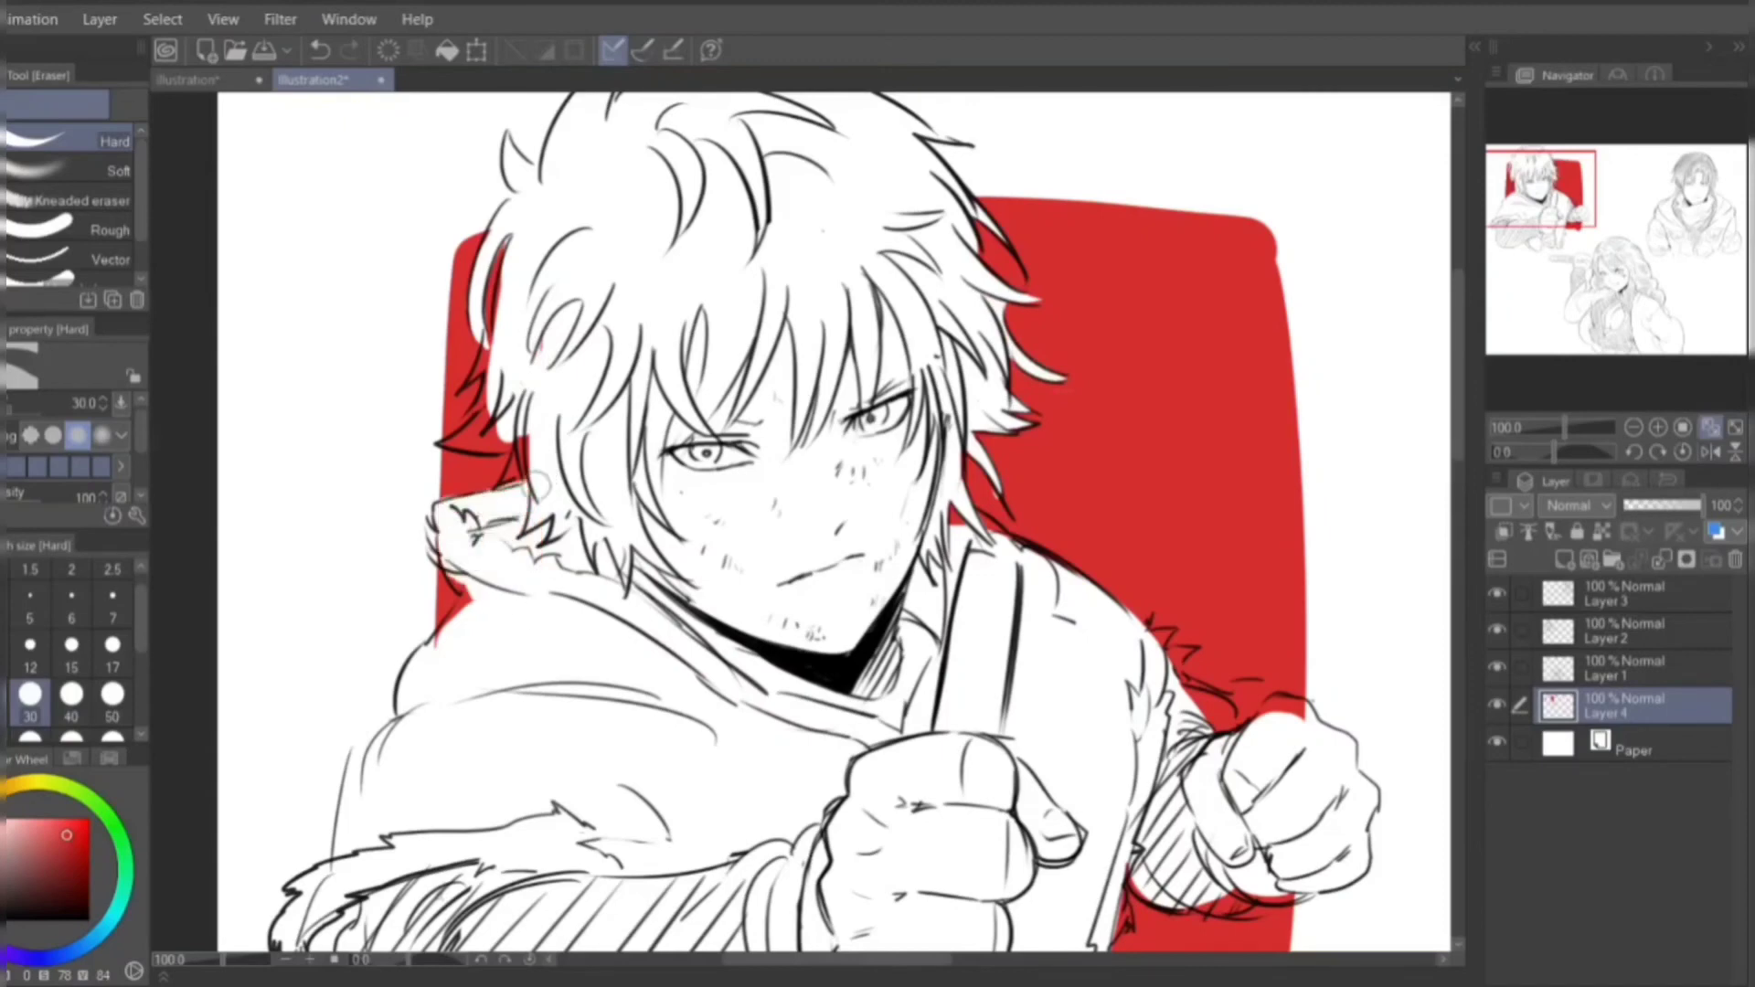
key(ctrl+z)
mouse_move(540, 457)
mouse_down()
mouse_move(430, 590)
mouse_move(458, 617)
mouse_up()
key(ctrl+z)
drag(452, 525, 470, 640)
drag(530, 343, 526, 480)
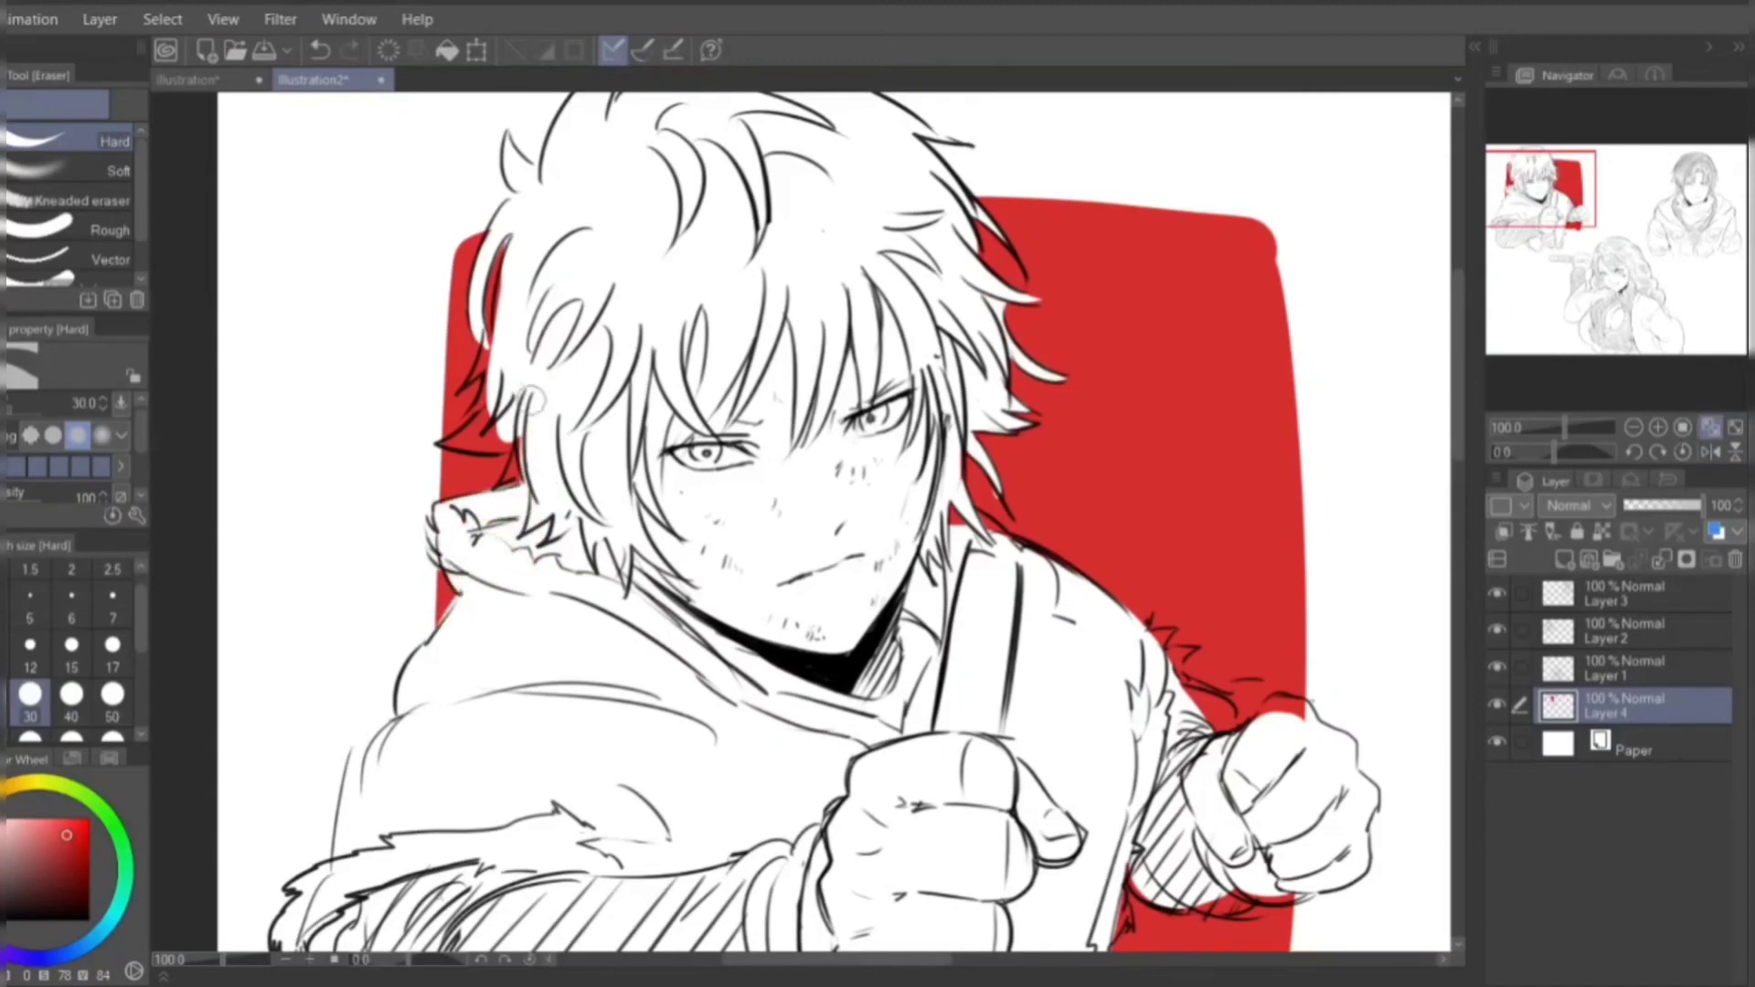
mouse_move(539, 393)
mouse_down()
mouse_move(448, 439)
mouse_move(505, 269)
mouse_up()
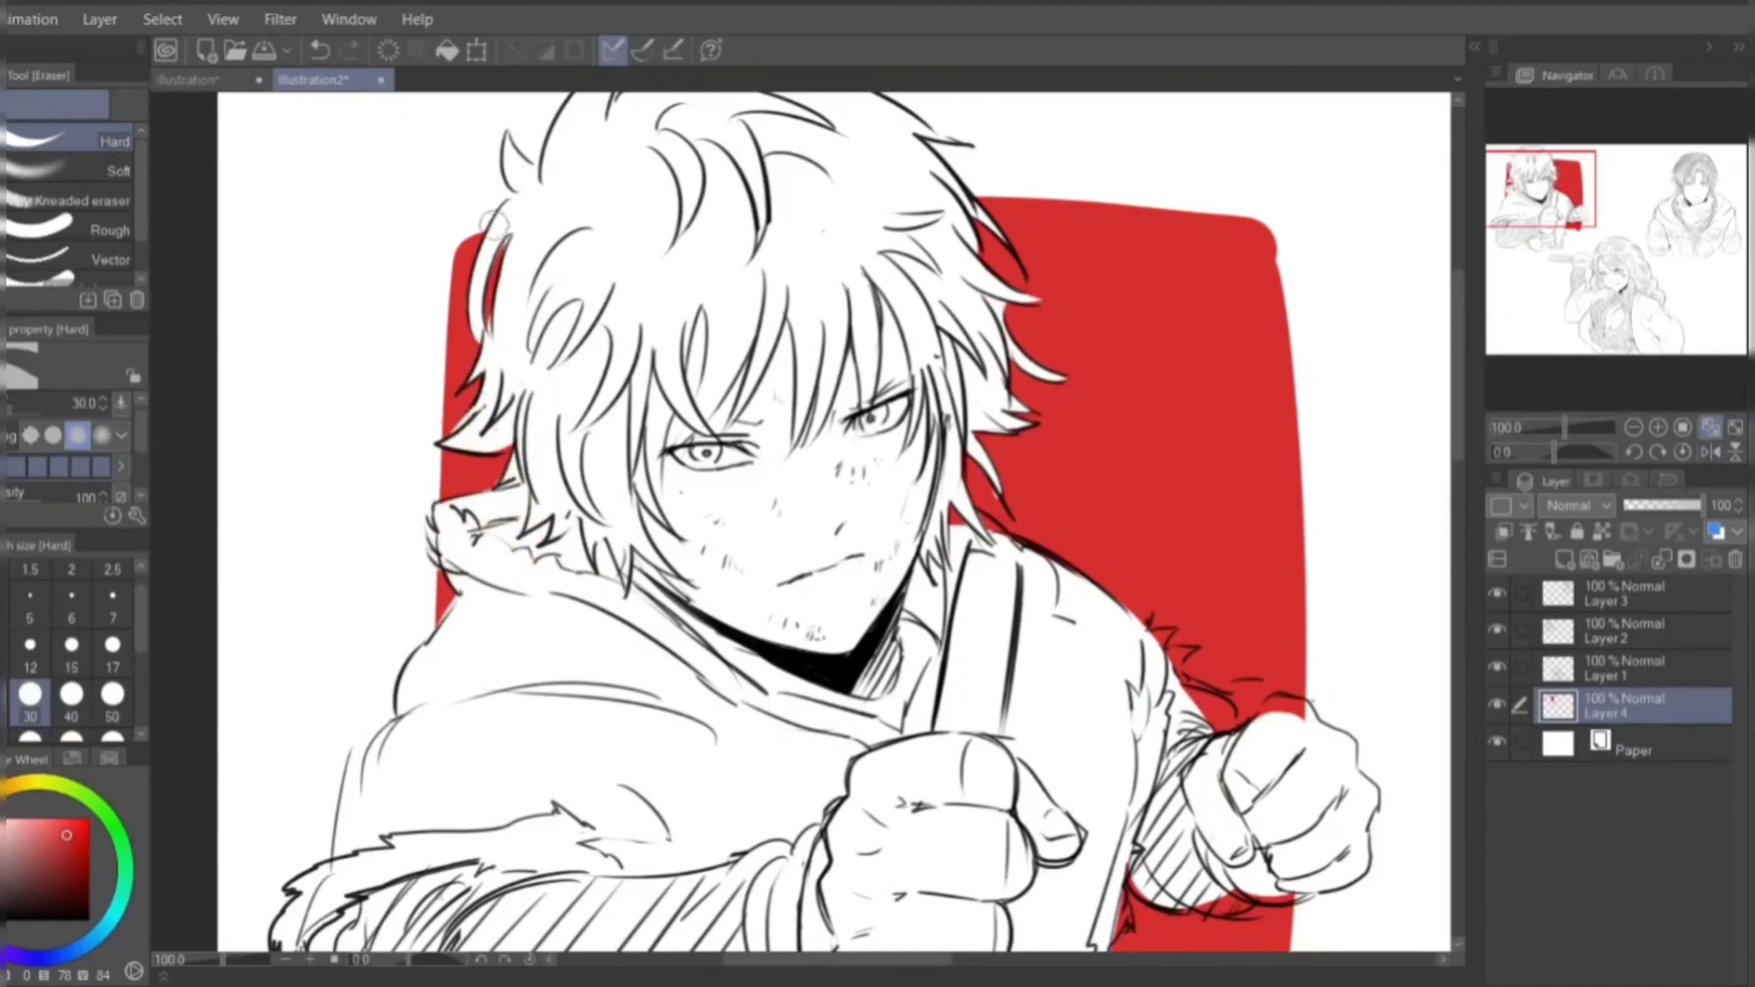
- Clear the red from the frayed shoulder edge and cut a thin white slit down the square's outer side
drag(1188, 659, 1198, 722)
key(ctrl+z)
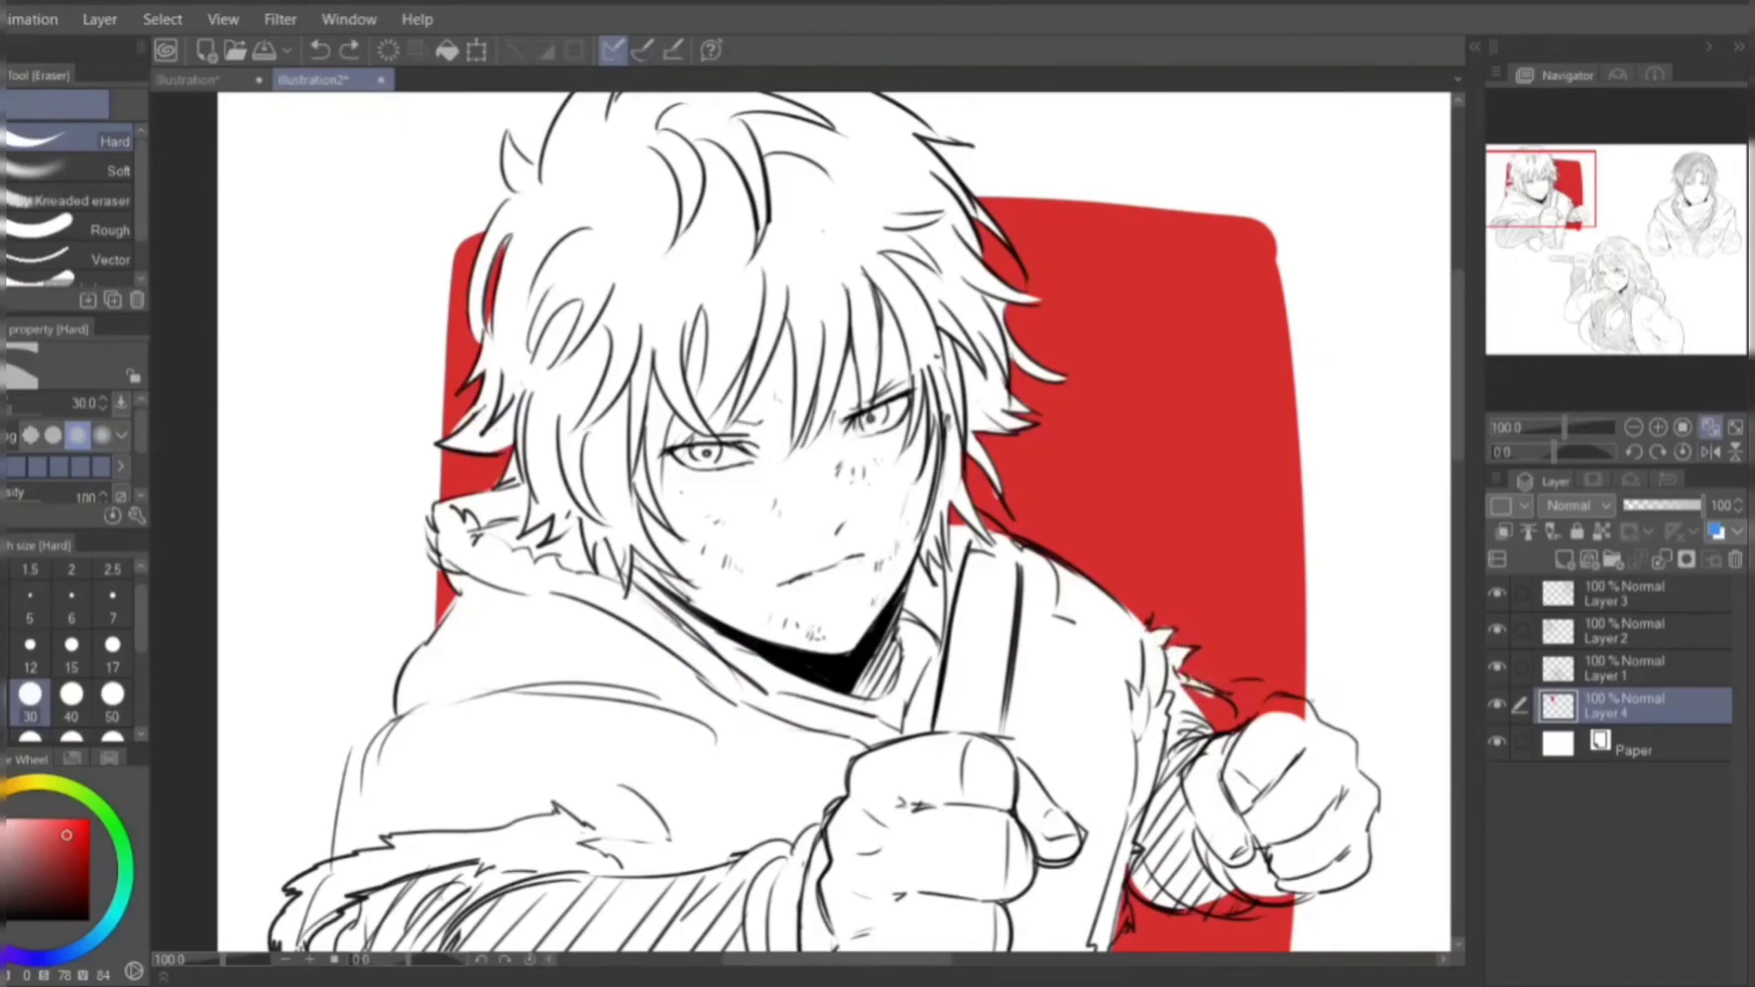
drag(1586, 267, 1593, 297)
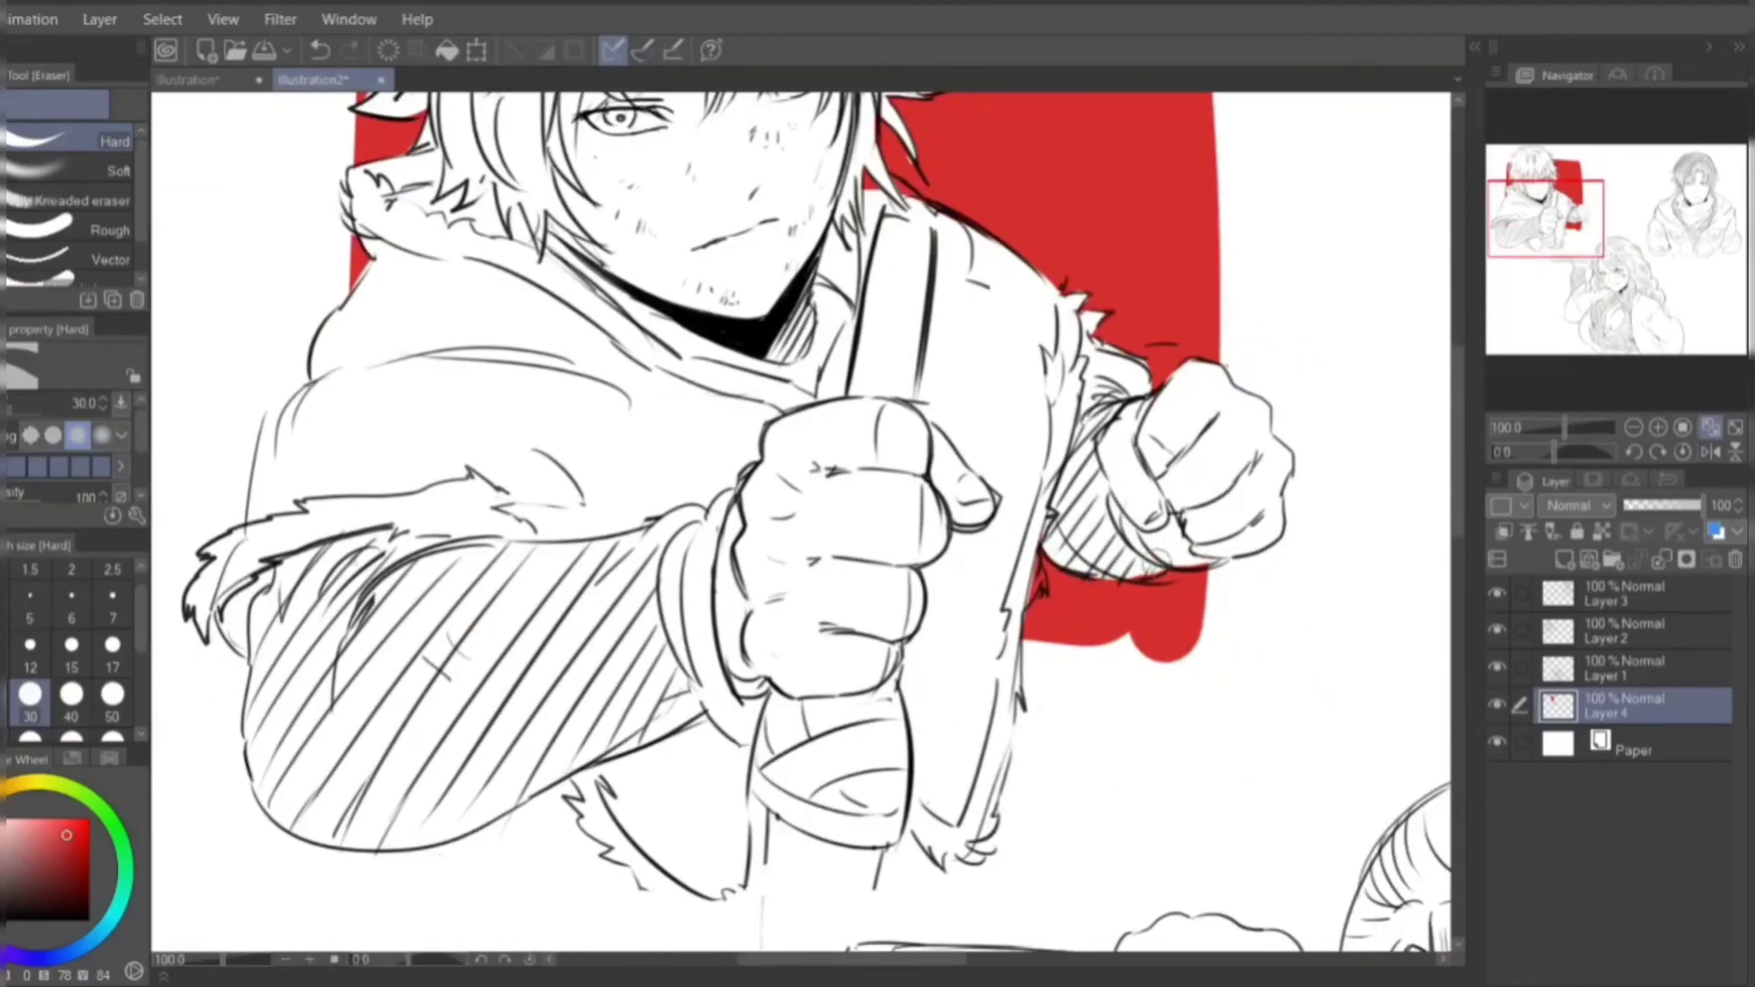
key(ctrl+minus)
double_click(1633, 427)
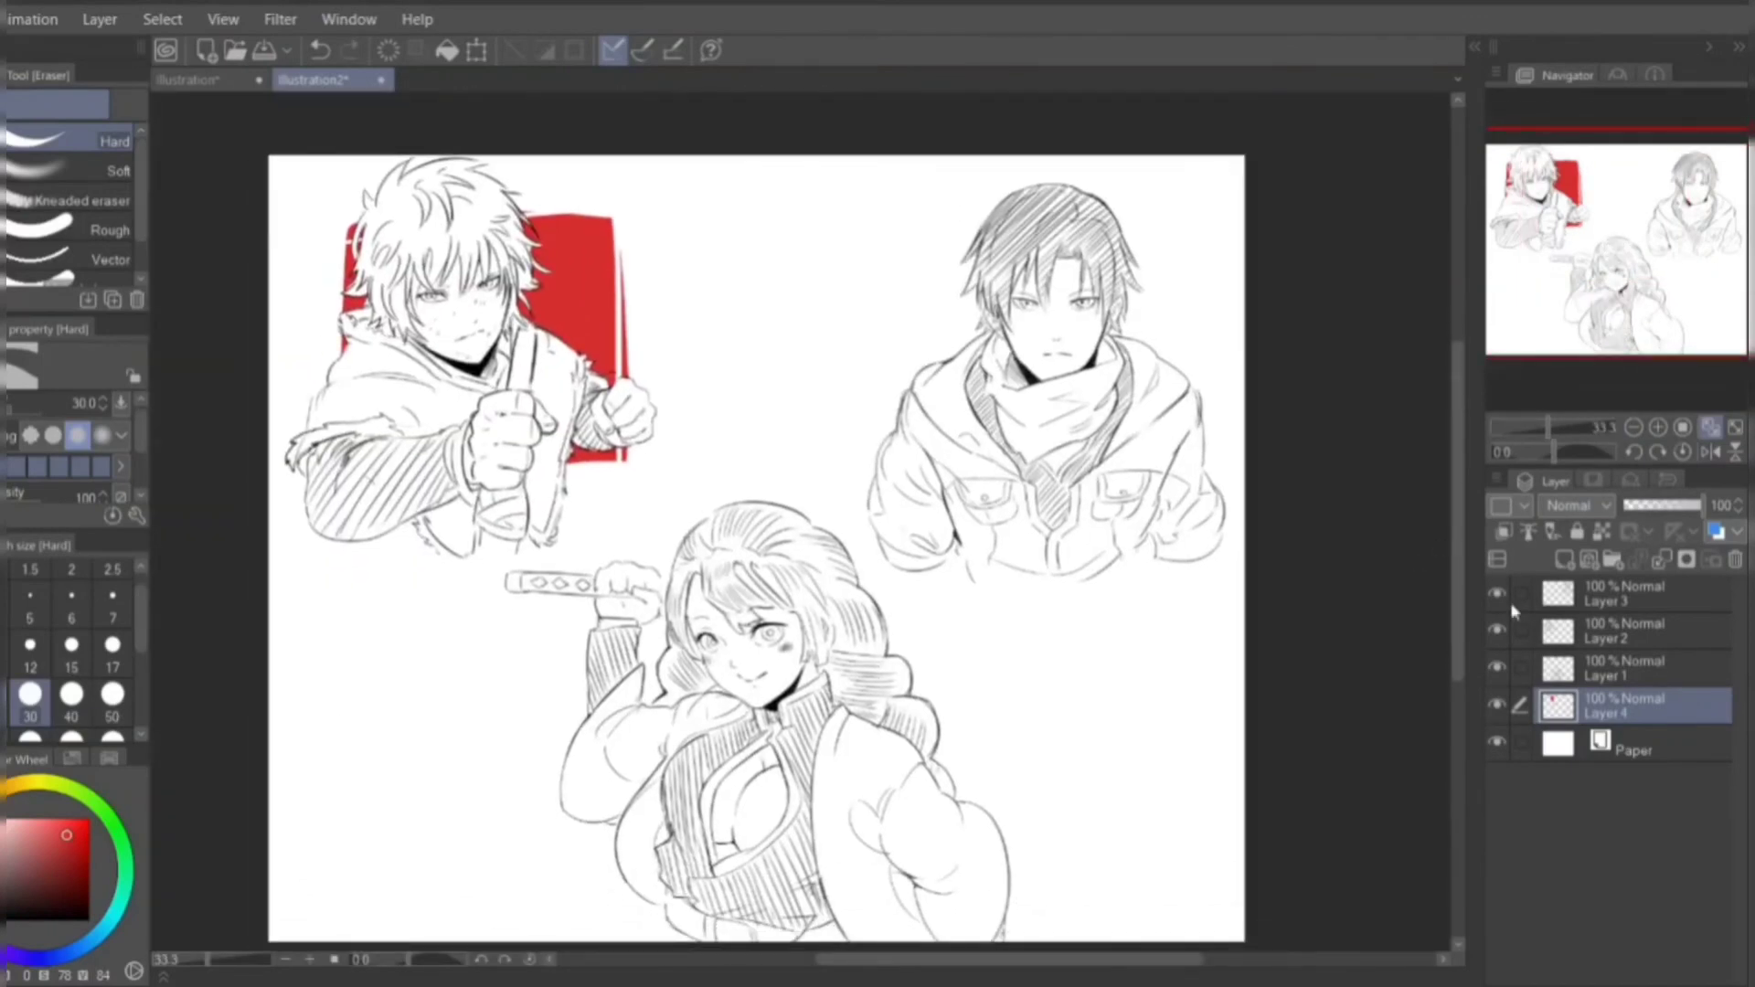
- Add a new layer above Layer 4 and outline a large green triangle over the dark-haired man with the Turnip pen at size 120
click(1564, 560)
click(111, 825)
click(1657, 427)
key(p)
drag(725, 295, 724, 627)
key(ctrl+z)
mouse_move(686, 265)
mouse_down()
mouse_move(1254, 437)
mouse_move(877, 868)
mouse_up()
drag(891, 873, 1248, 448)
key(ctrl+z)
key(ctrl+z)
drag(699, 266, 894, 713)
drag(894, 713, 1254, 440)
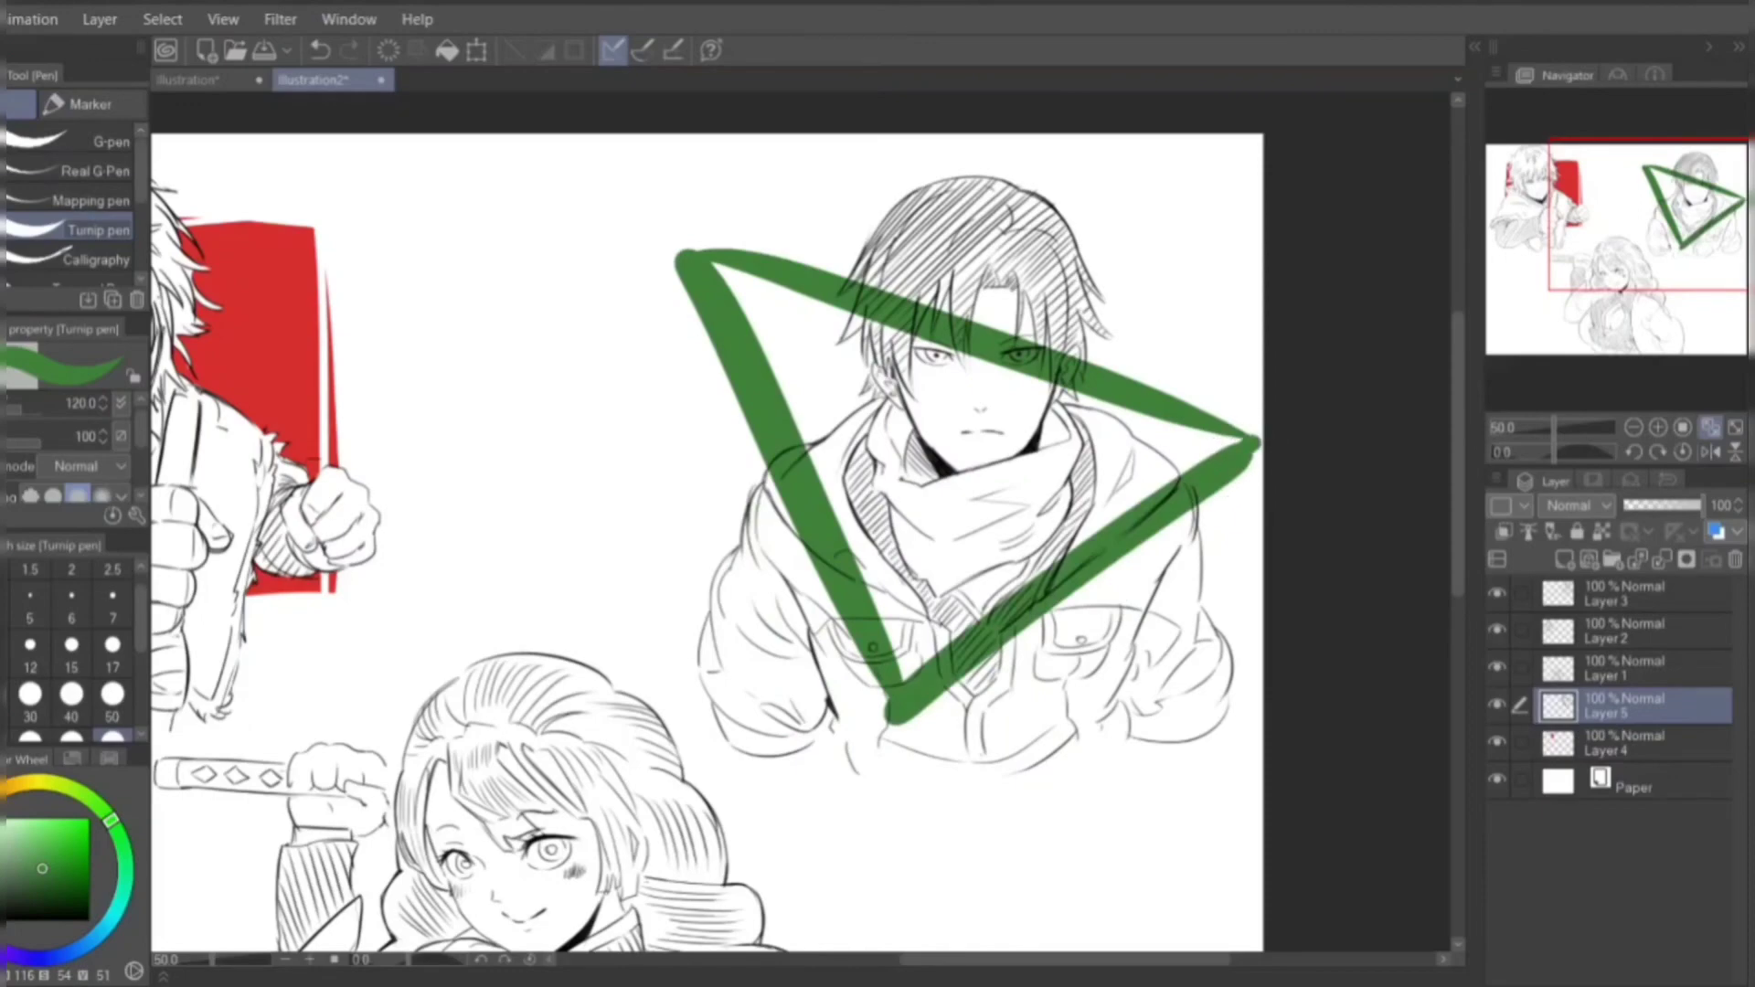
- Fill the triangle outline around the dark-haired man with the same green
key(g)
click(1497, 629)
click(1498, 630)
click(1005, 502)
- Erase the green covering the dark-haired man's face, scarf and jacket with the Hard eraser at size 120
key(e)
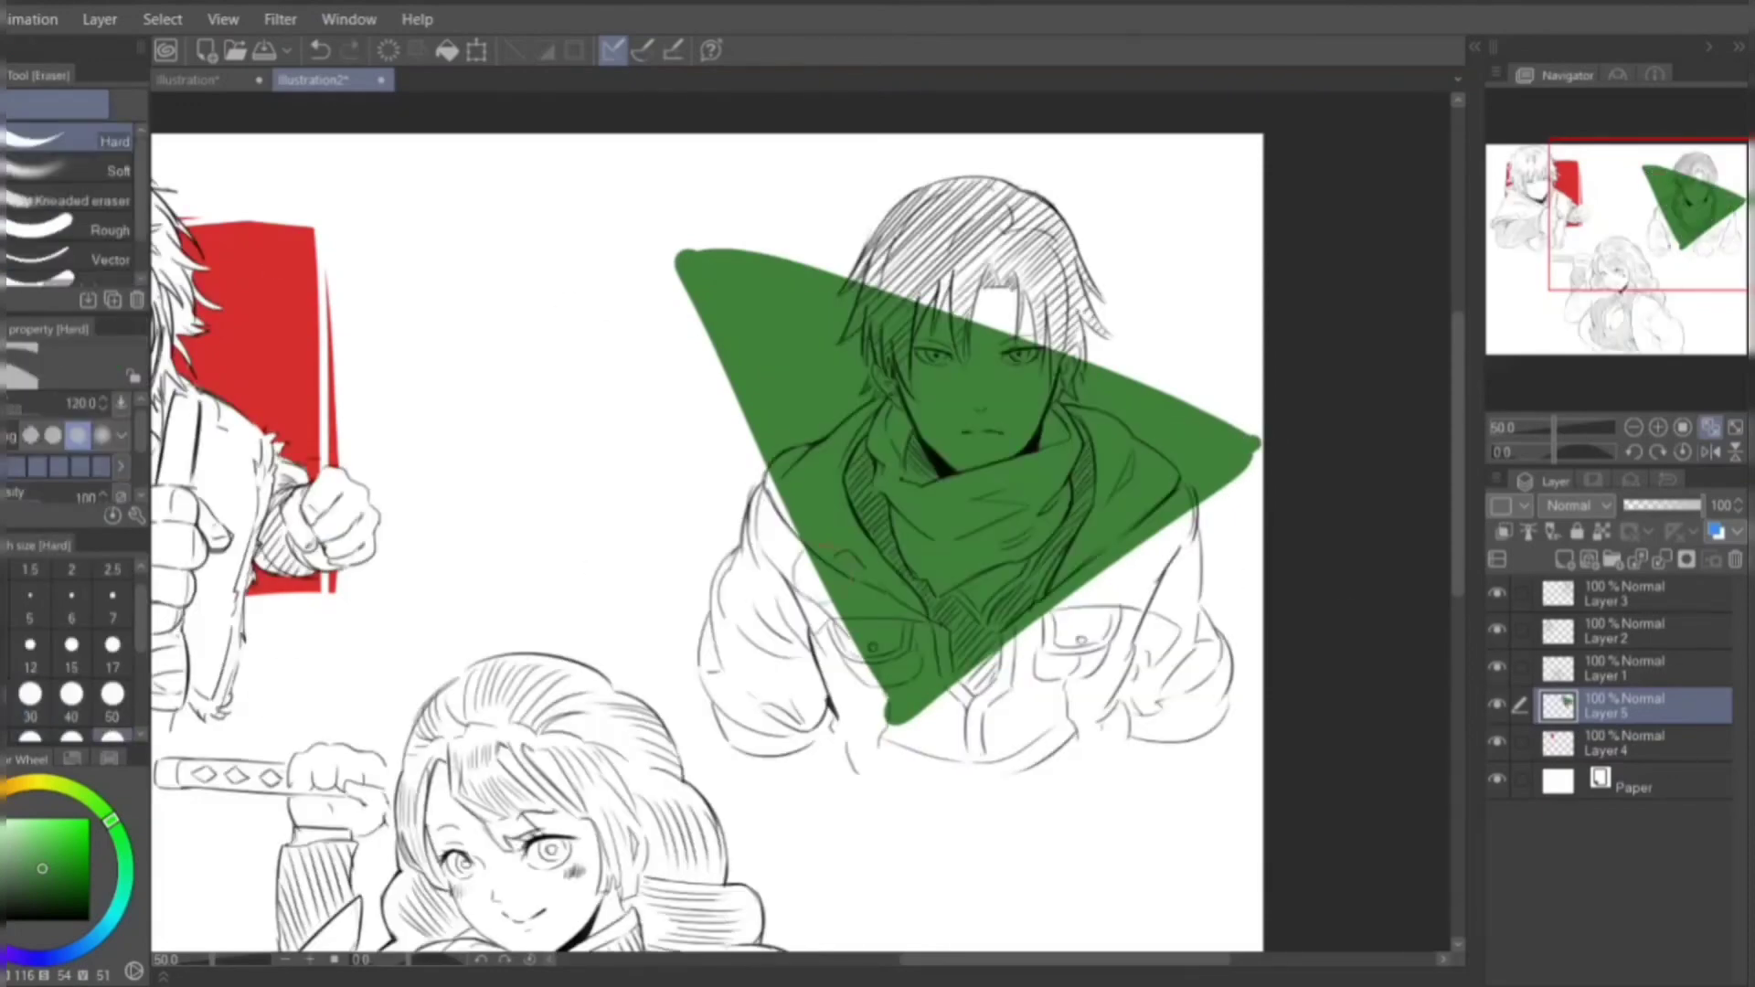
mouse_move(877, 694)
mouse_down()
mouse_move(1006, 320)
mouse_move(822, 548)
mouse_up()
mouse_move(1051, 393)
mouse_down()
mouse_move(1152, 549)
mouse_move(823, 457)
mouse_up()
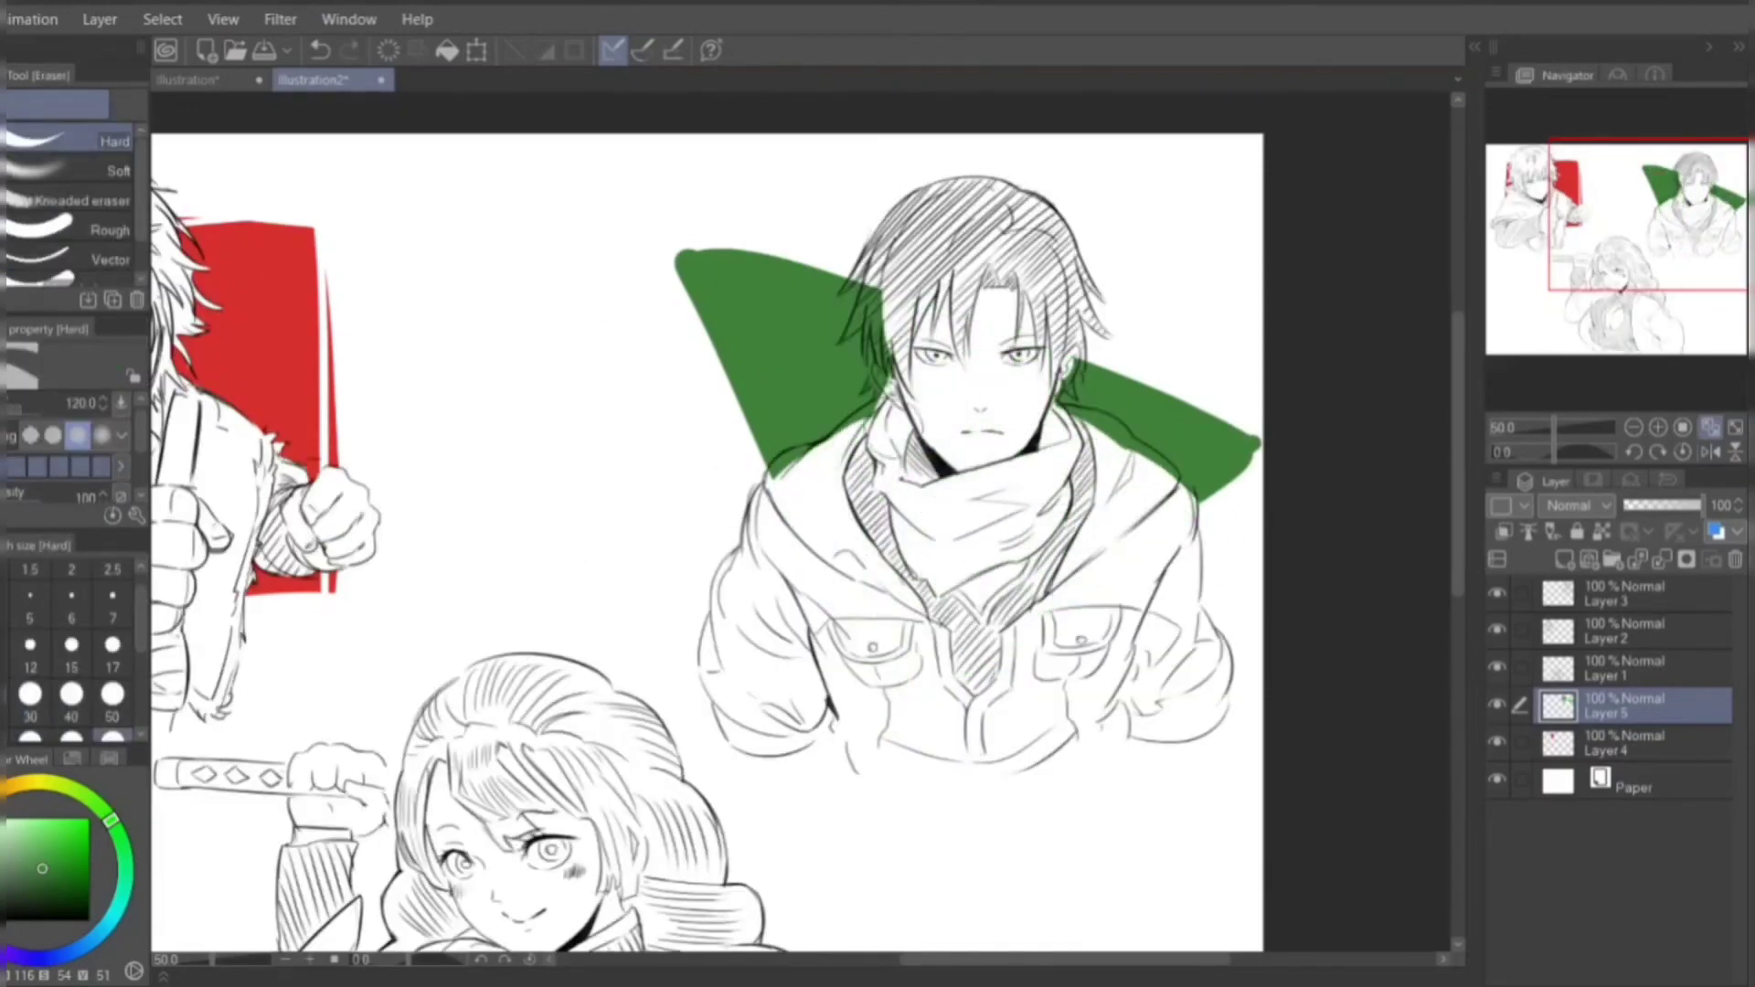
scroll(884, 299, up, 5)
mouse_move(631, 777)
mouse_down()
mouse_move(868, 631)
mouse_move(877, 457)
mouse_up()
drag(1006, 458, 789, 446)
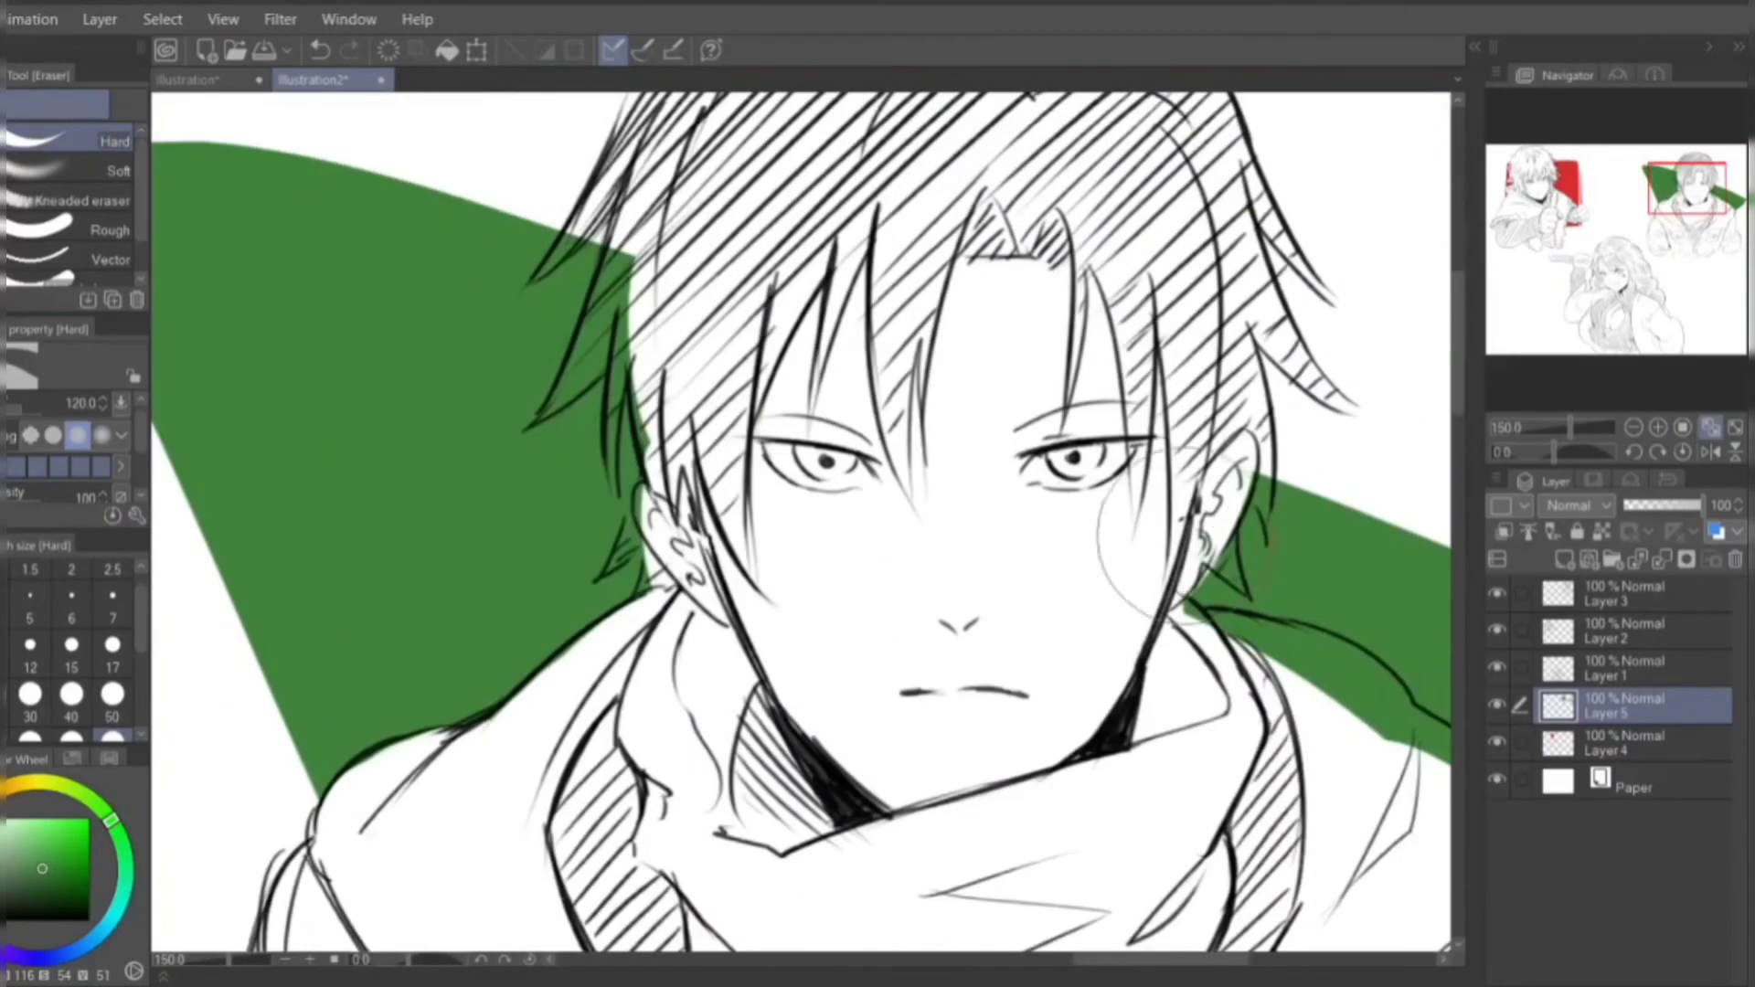
- Trim the green out of the dark-haired man's hair spikes and around his ears with the eraser at size 17
click(112, 644)
drag(594, 393, 585, 256)
mouse_move(549, 421)
mouse_down()
mouse_move(594, 301)
mouse_move(576, 247)
mouse_up()
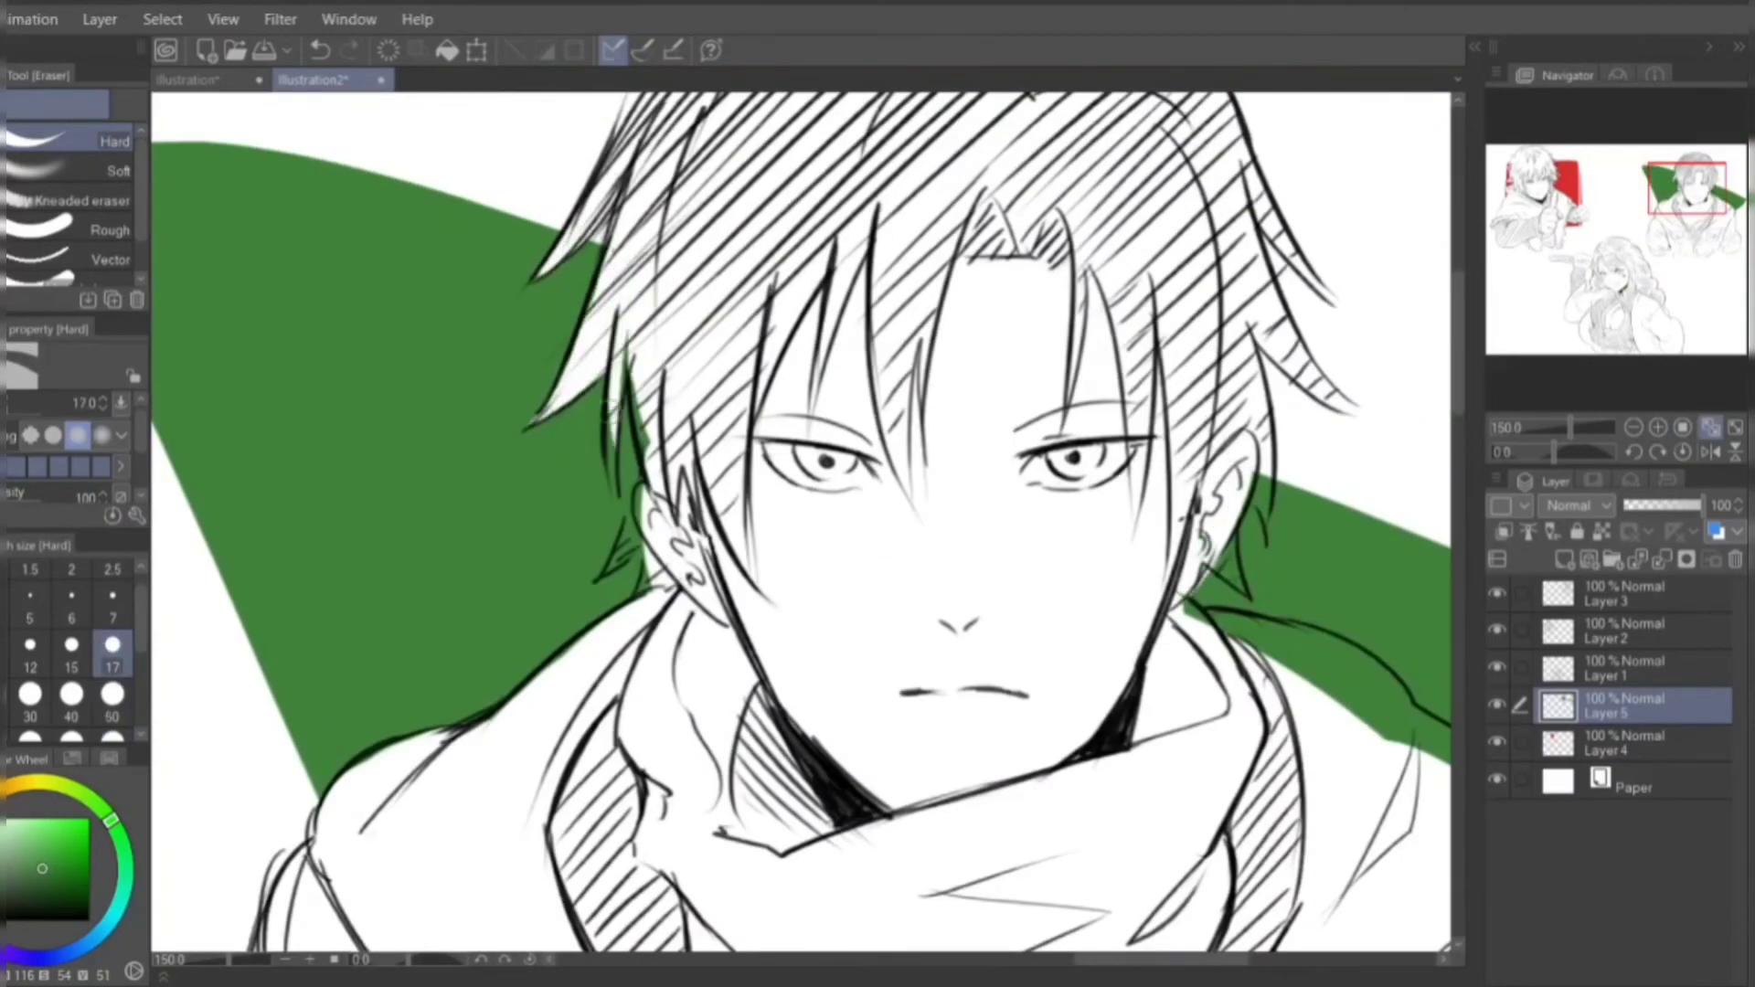
mouse_move(631, 301)
mouse_down()
mouse_move(612, 503)
mouse_move(644, 594)
mouse_up()
mouse_move(1257, 450)
mouse_down()
mouse_move(1254, 539)
mouse_move(1225, 590)
mouse_move(1160, 626)
mouse_move(747, 438)
mouse_up()
- Clean the green off the dark-haired man's collar and shoulder line with the eraser at size 50
click(113, 695)
mouse_move(873, 425)
mouse_down()
mouse_move(1234, 672)
mouse_move(1097, 549)
mouse_up()
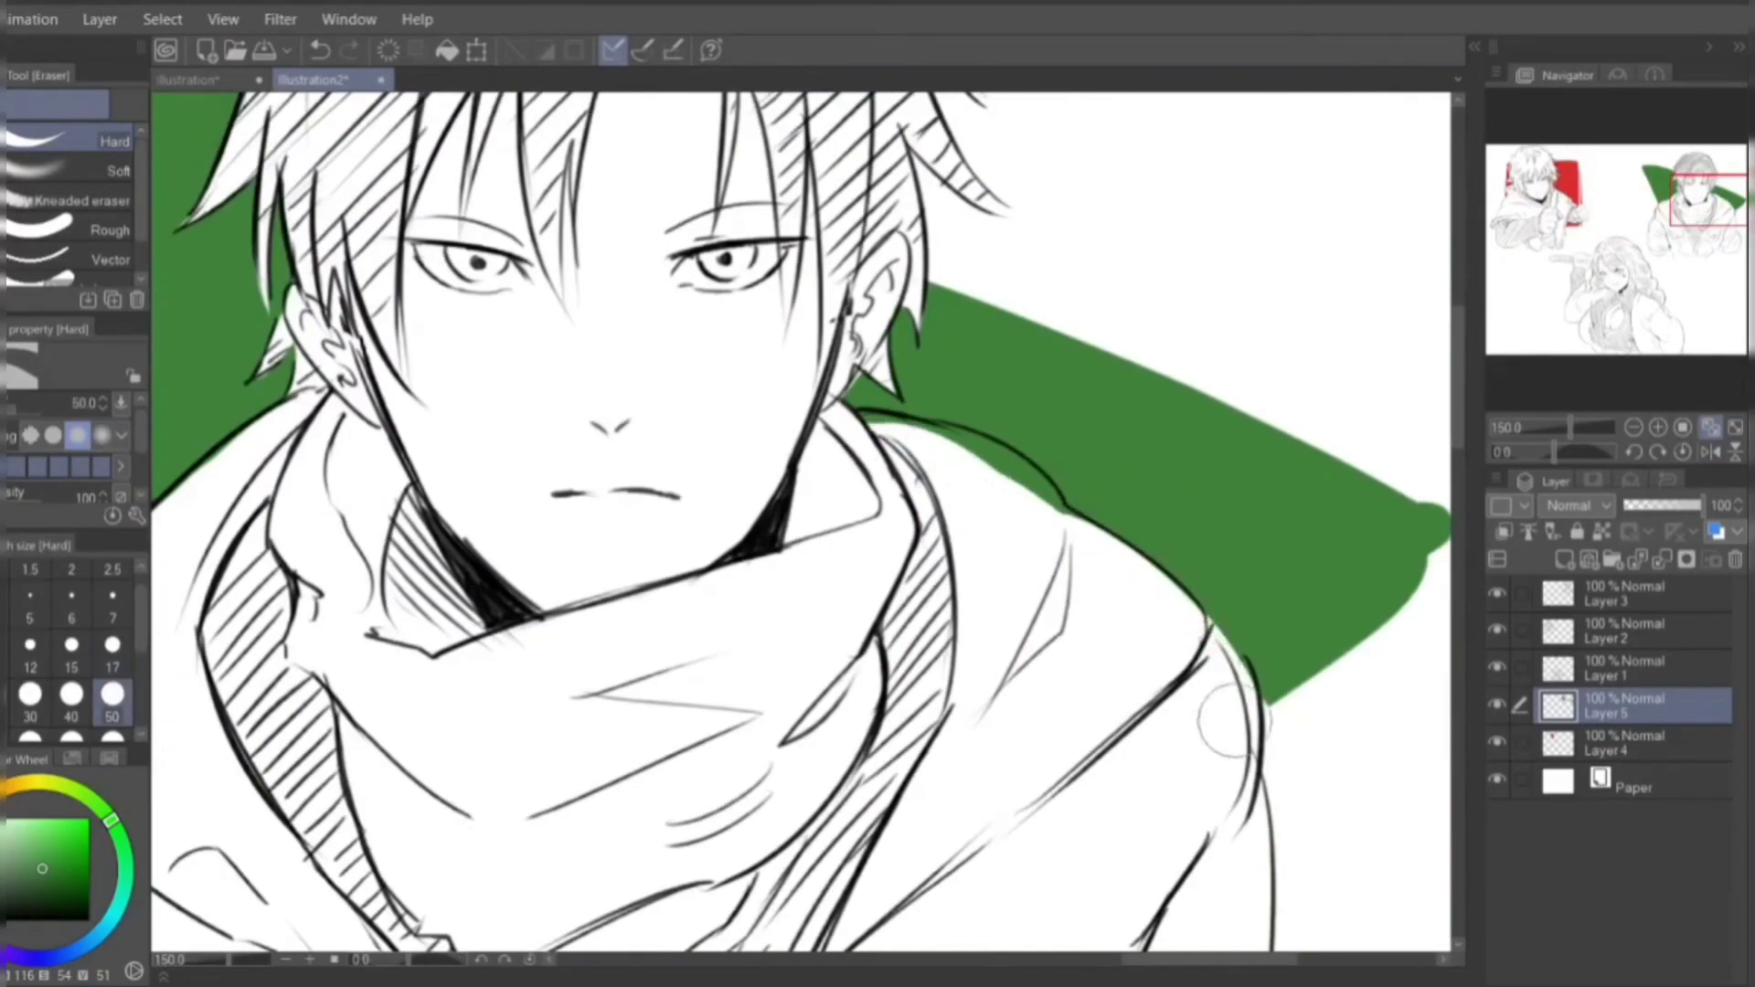
drag(1225, 722, 914, 429)
key(ctrl+minus)
key(ctrl+minus)
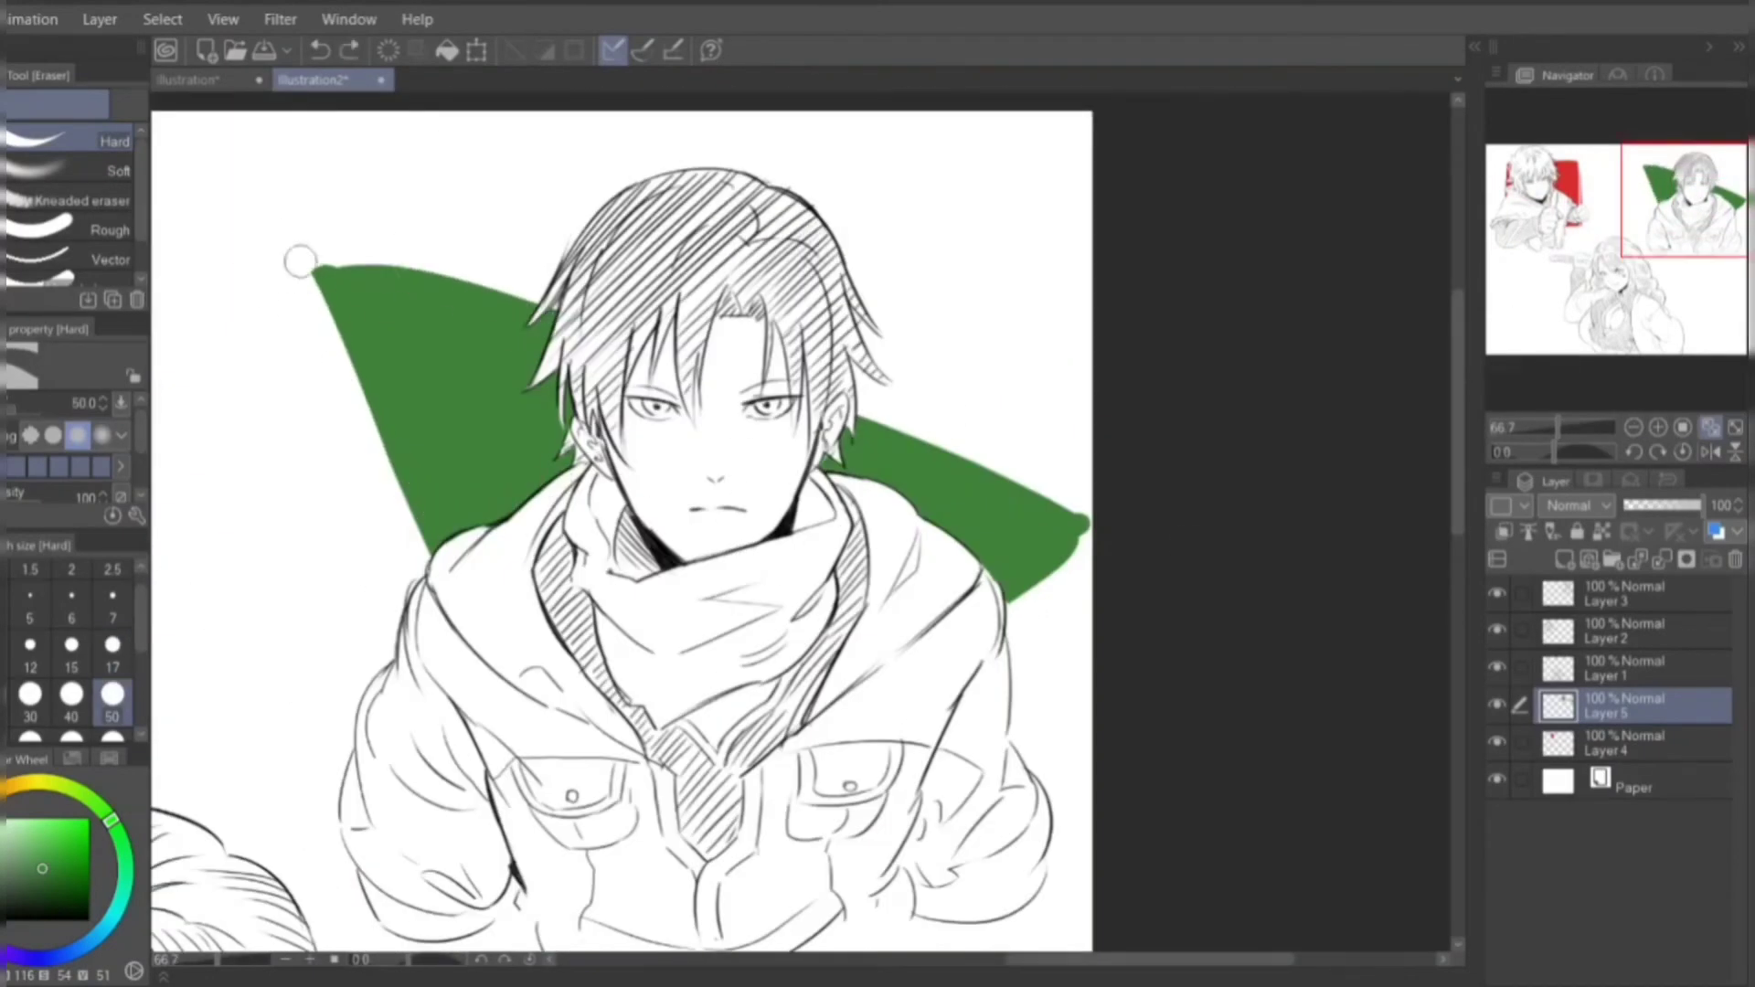
- Cut thin white slits along the green triangle's outer edge and far corner, undoing the unwanted cuts
key(ctrl+z)
key(ctrl+minus)
key(ctrl+minus)
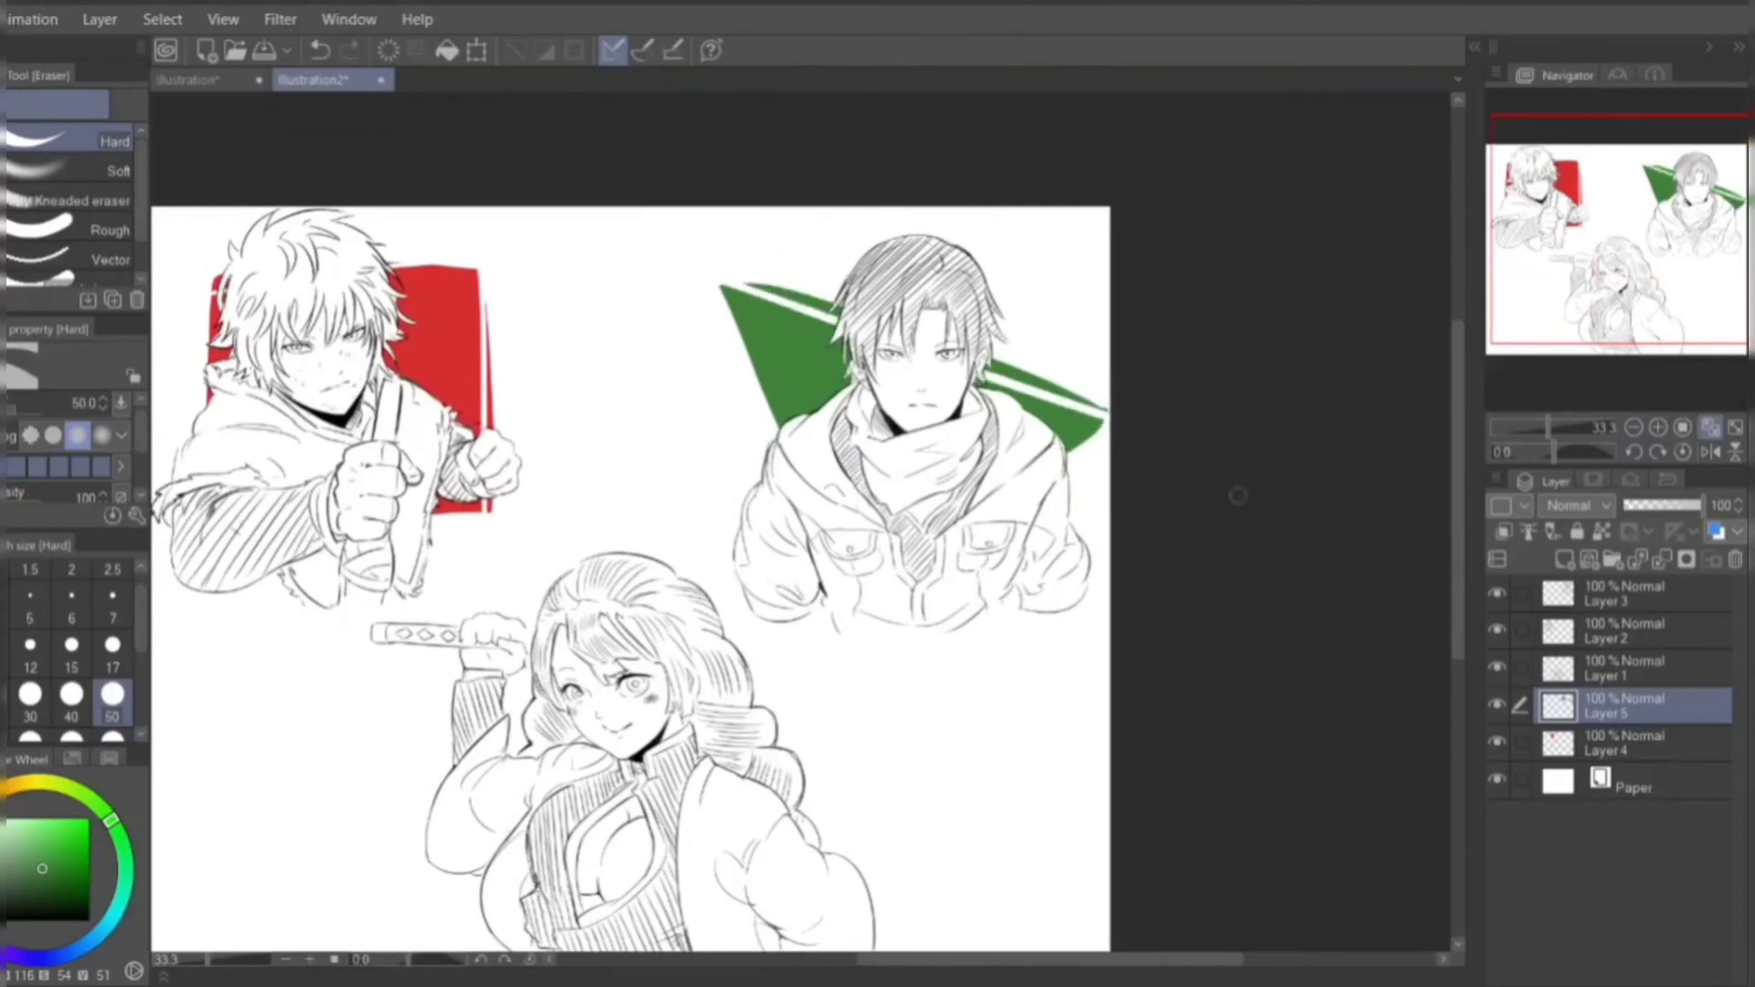
key(ctrl+y)
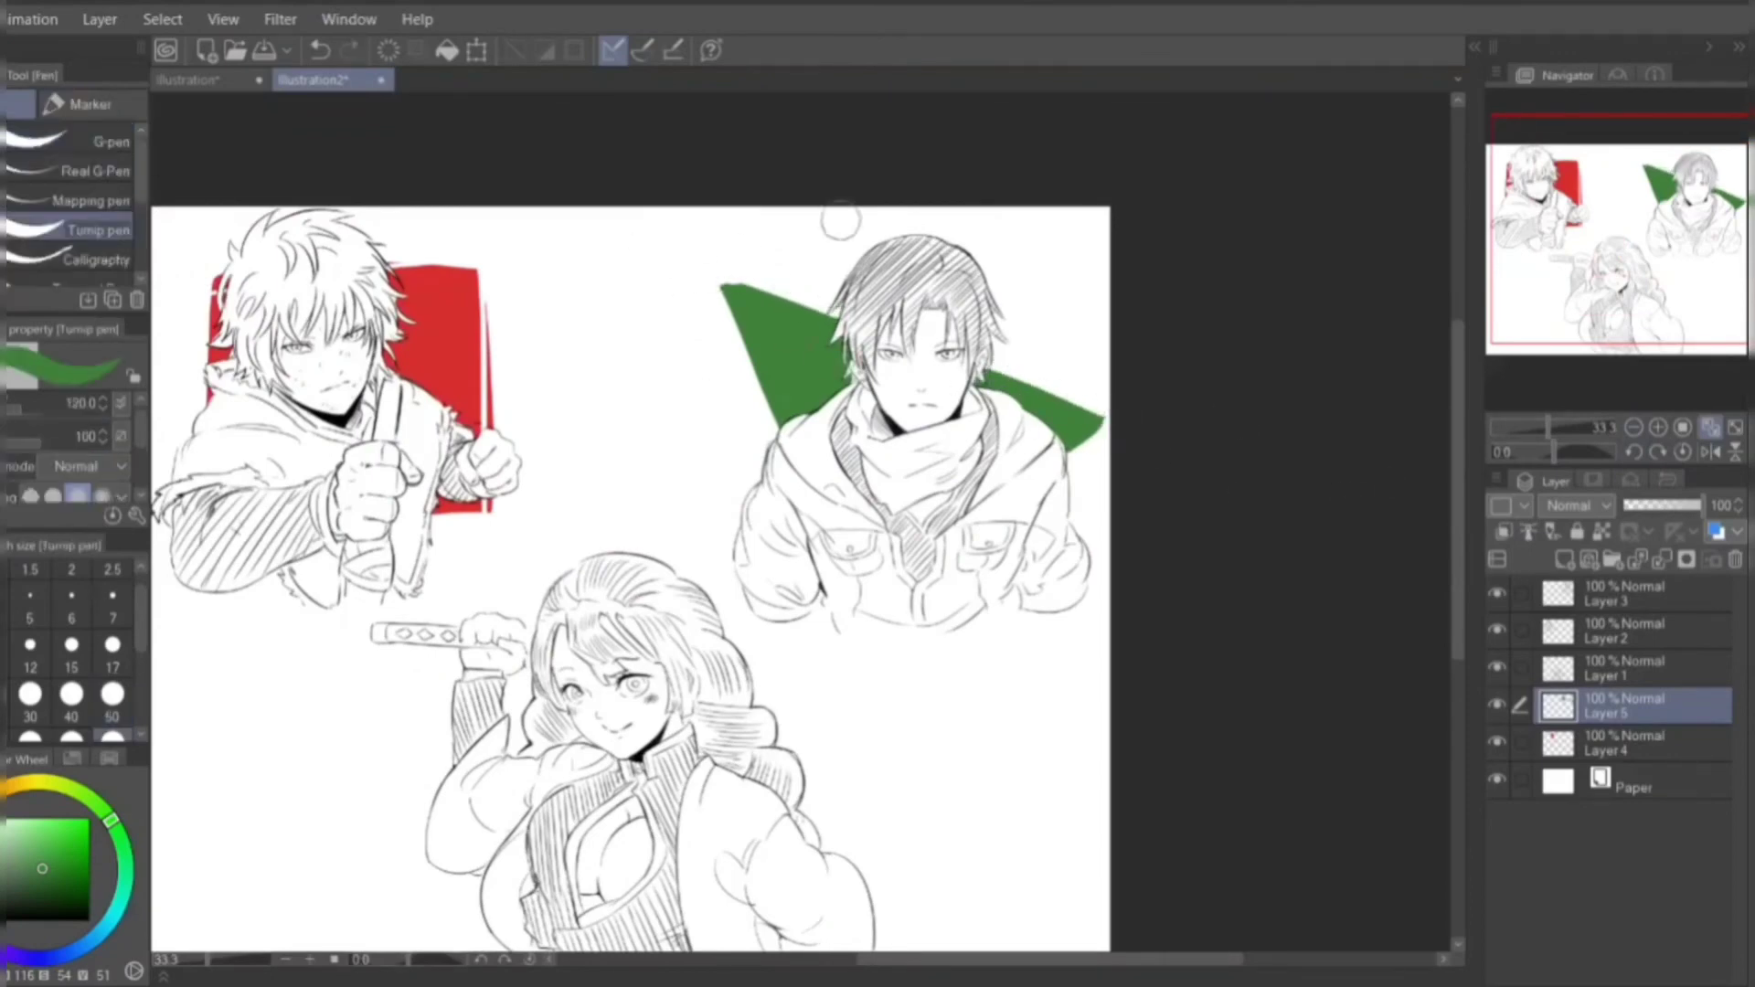
key(ctrl+z)
key(ctrl+y)
drag(630, 576, 781, 485)
key(ctrl+z)
key(ctrl+y)
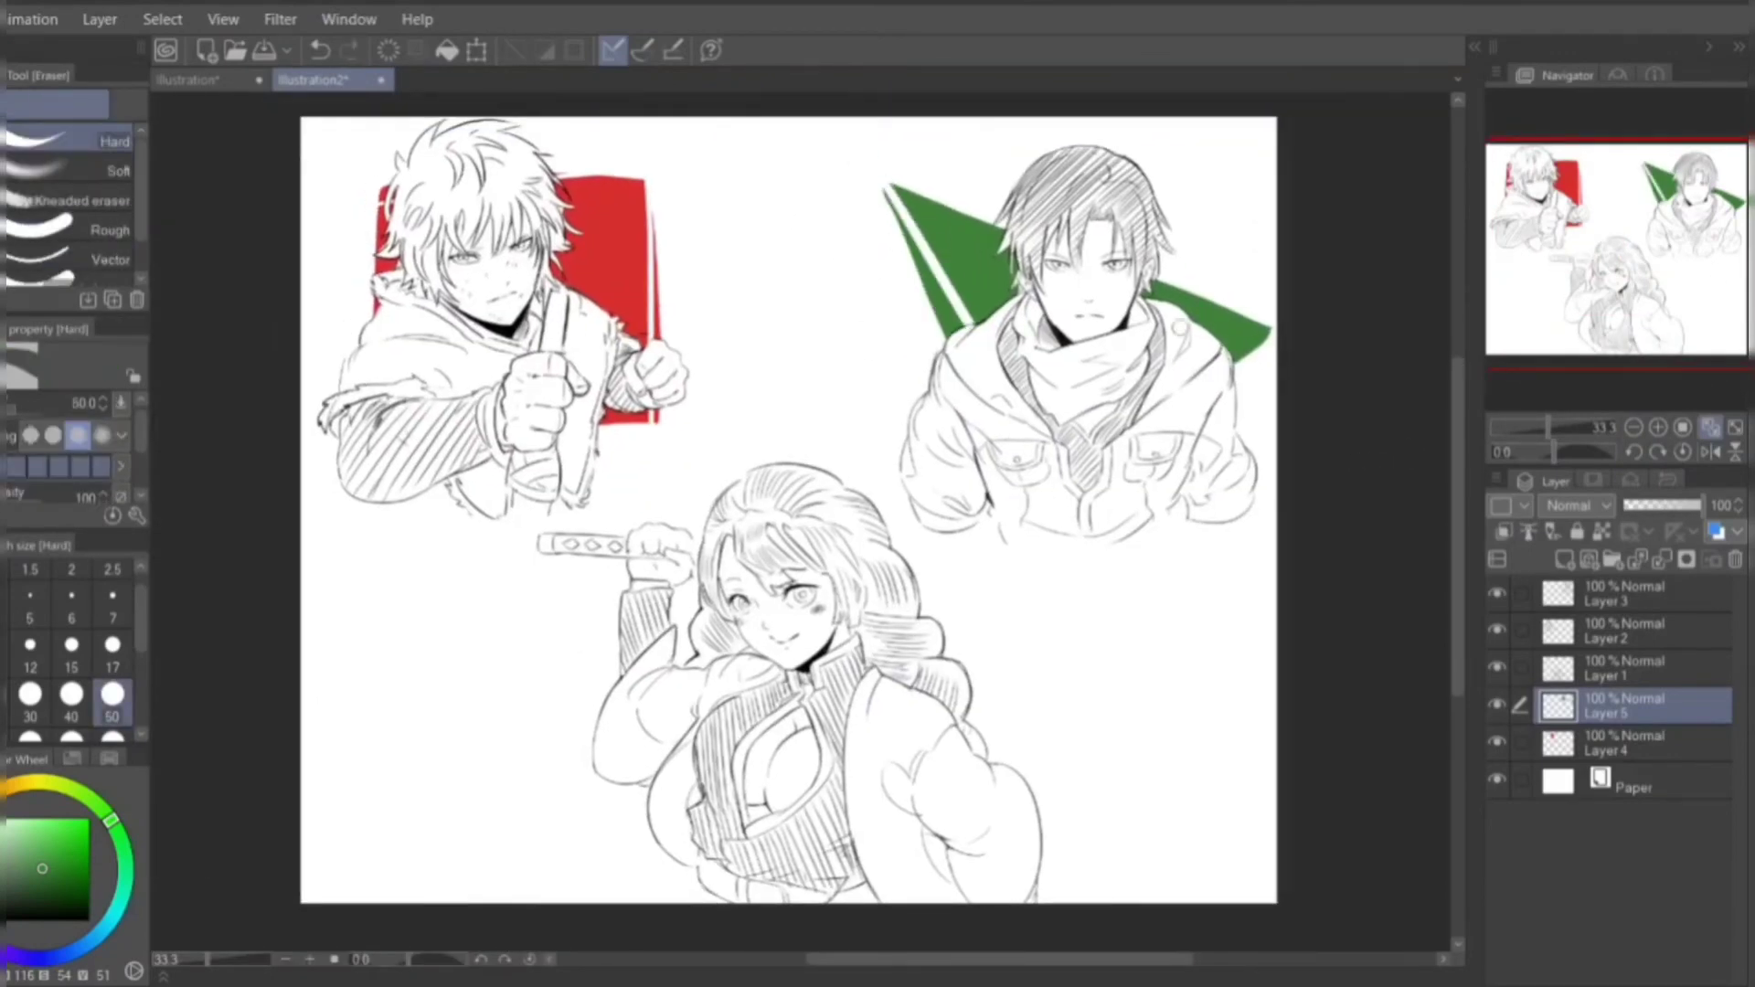
key(ctrl+z)
key(ctrl+y)
key(ctrl+plus)
- Add a new layer above Layer 5 and draw a filled pink circle over the braided girl with the Turnip pen
click(1564, 560)
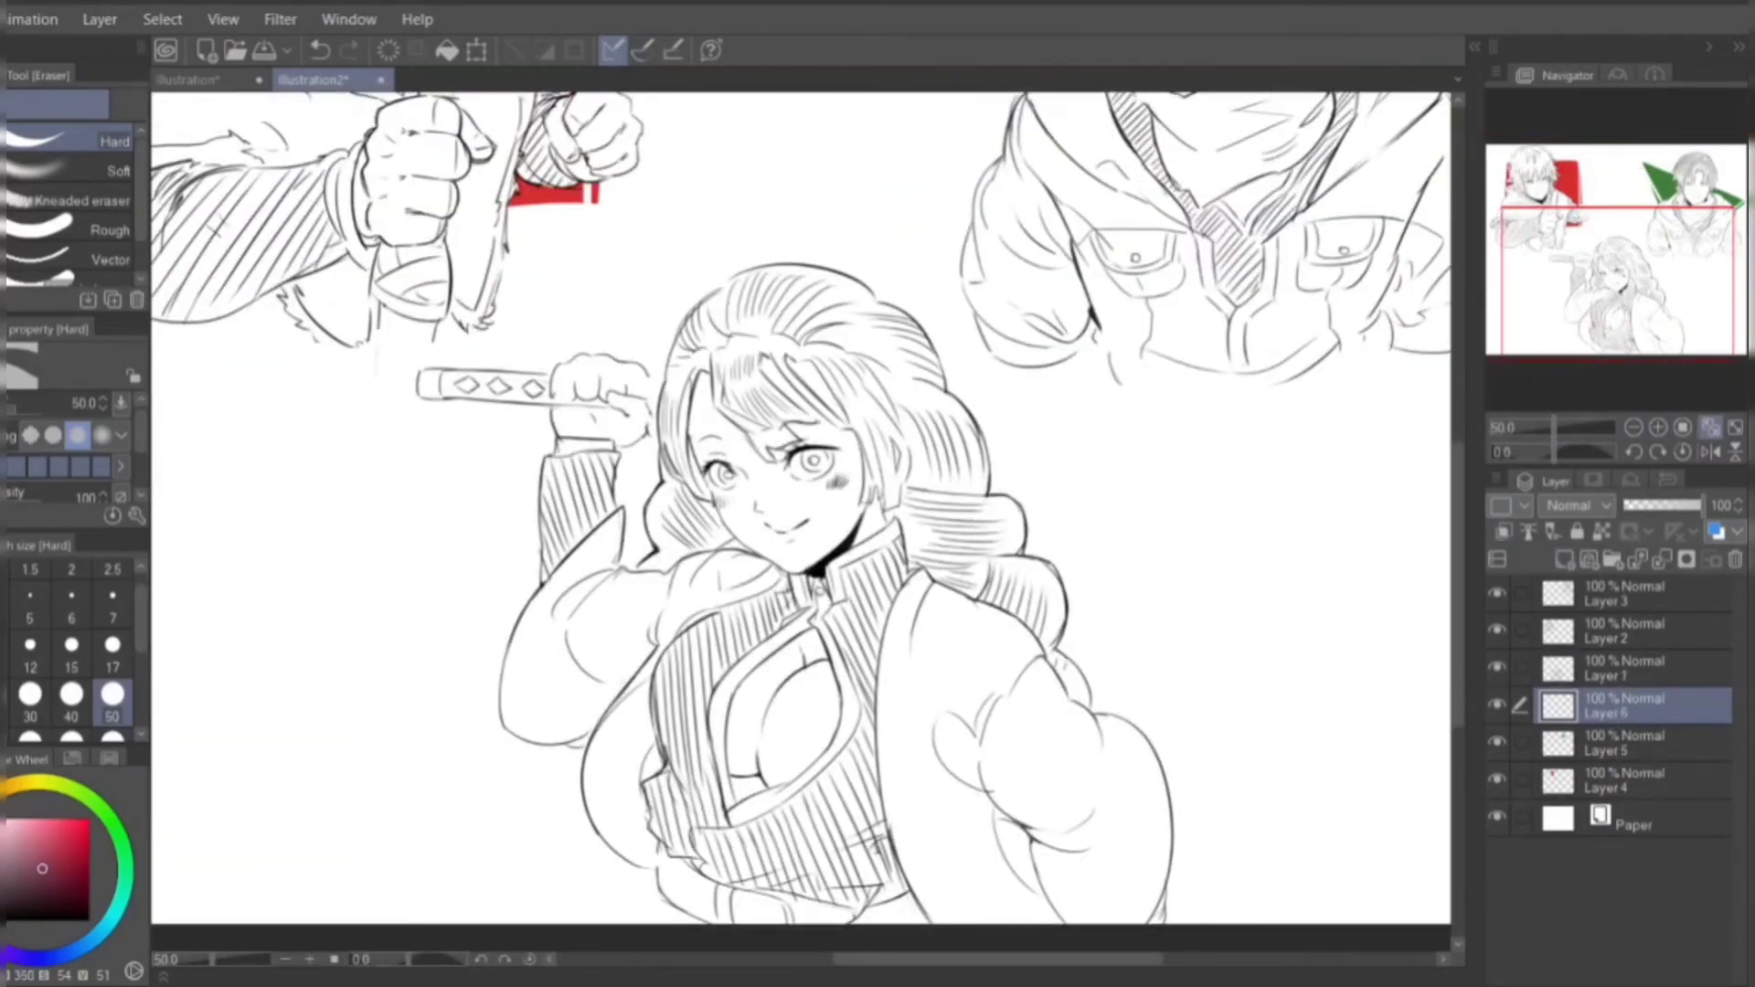
key(p)
drag(803, 380, 502, 595)
key(ctrl+minus)
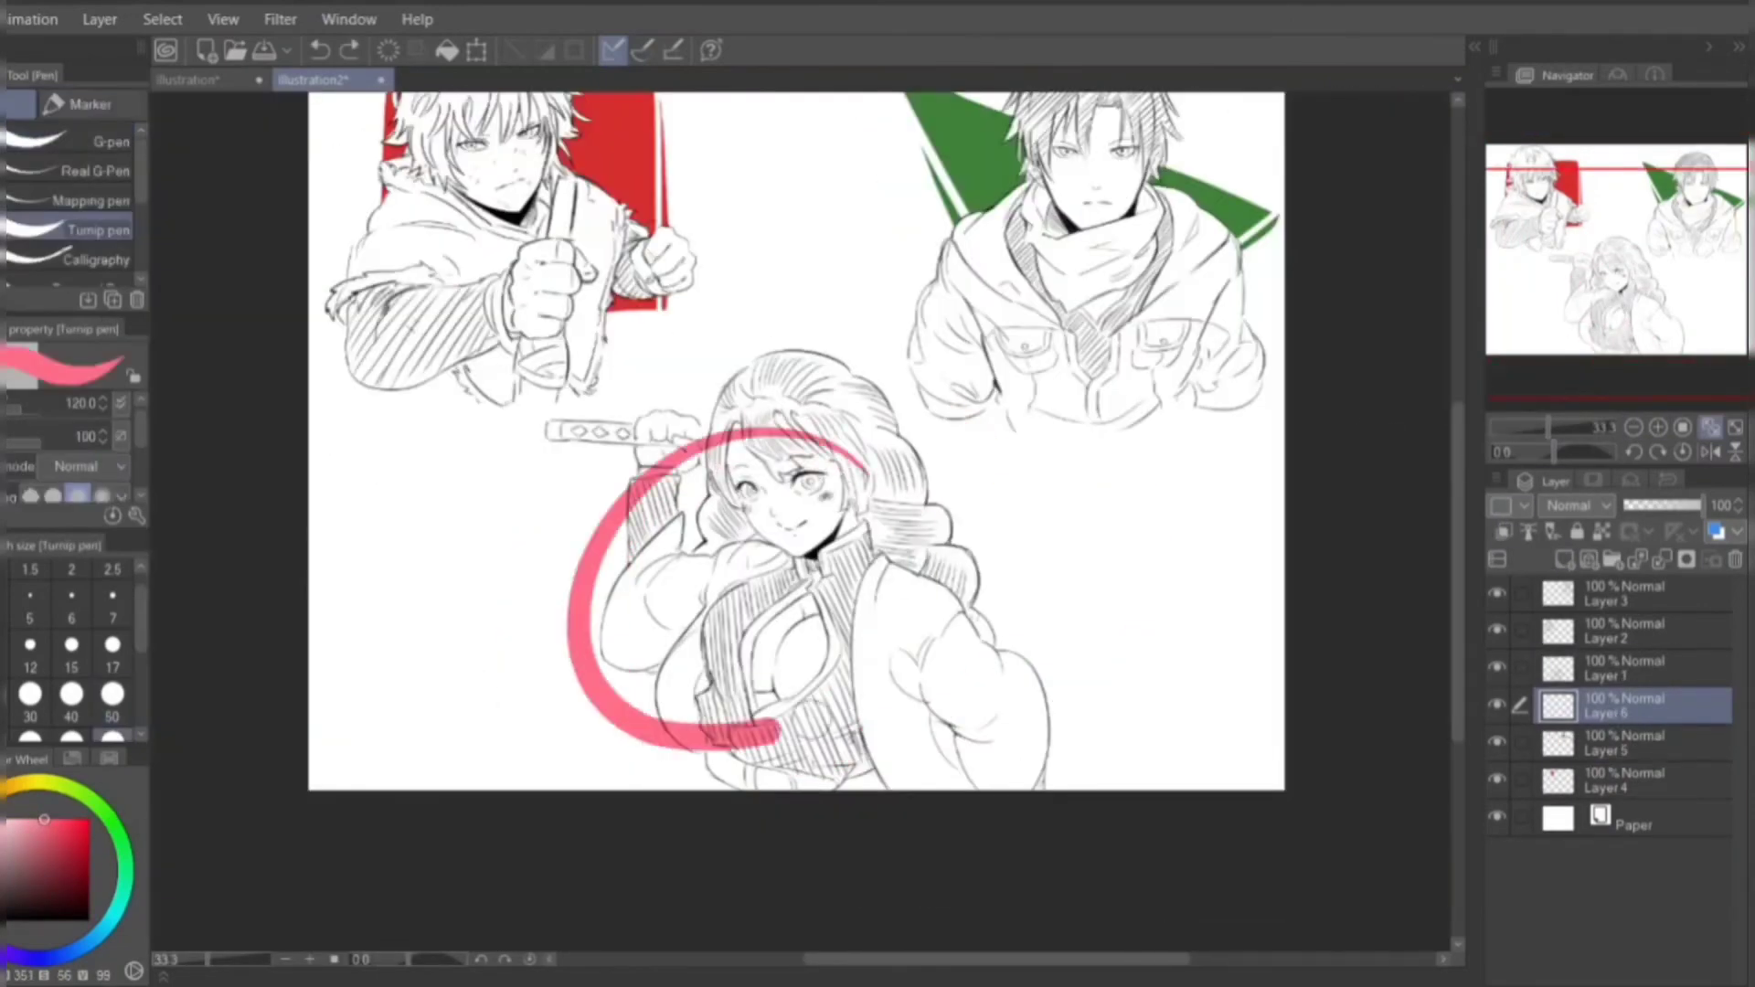
drag(585, 640, 750, 425)
key(g)
click(694, 640)
key(ctrl+plus)
key(e)
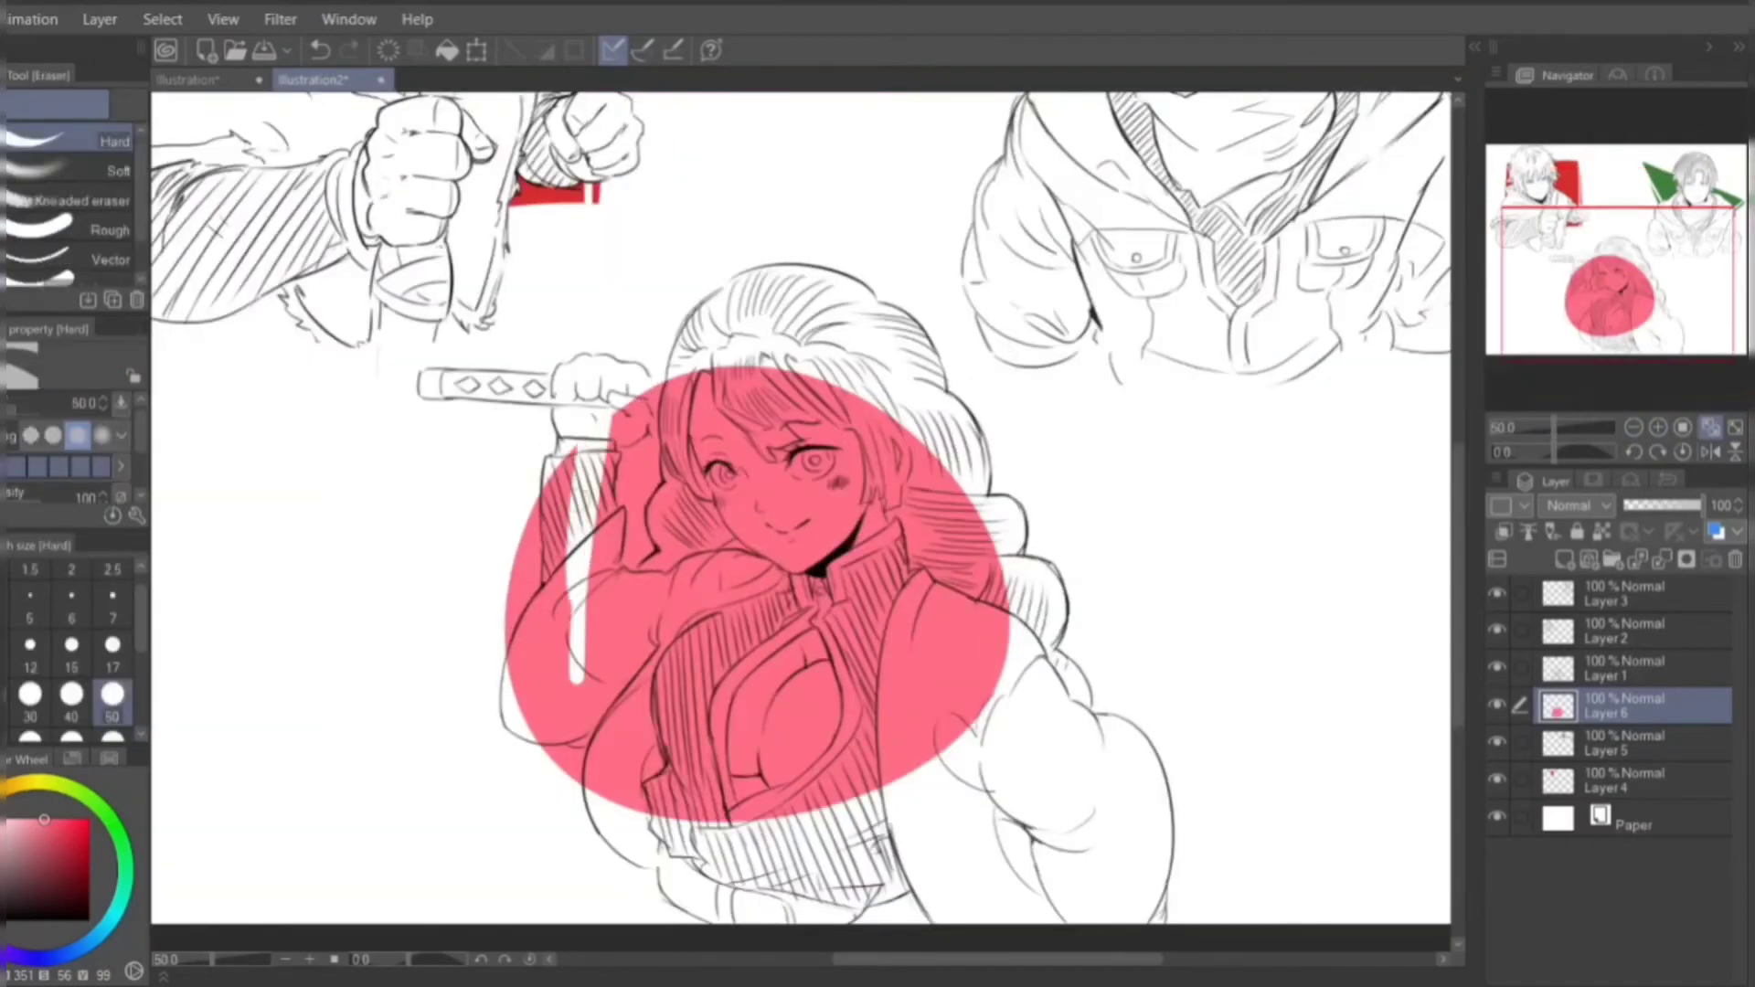
mouse_move(553, 512)
mouse_down()
mouse_move(539, 734)
mouse_move(594, 640)
mouse_move(622, 722)
mouse_move(731, 640)
mouse_move(918, 626)
mouse_up()
key(ctrl+z)
key(ctrl+z)
key(ctrl+z)
- Transform the pink circle, adjusting its proportions and shifting it toward the girl's raised arm
key(ctrl+t)
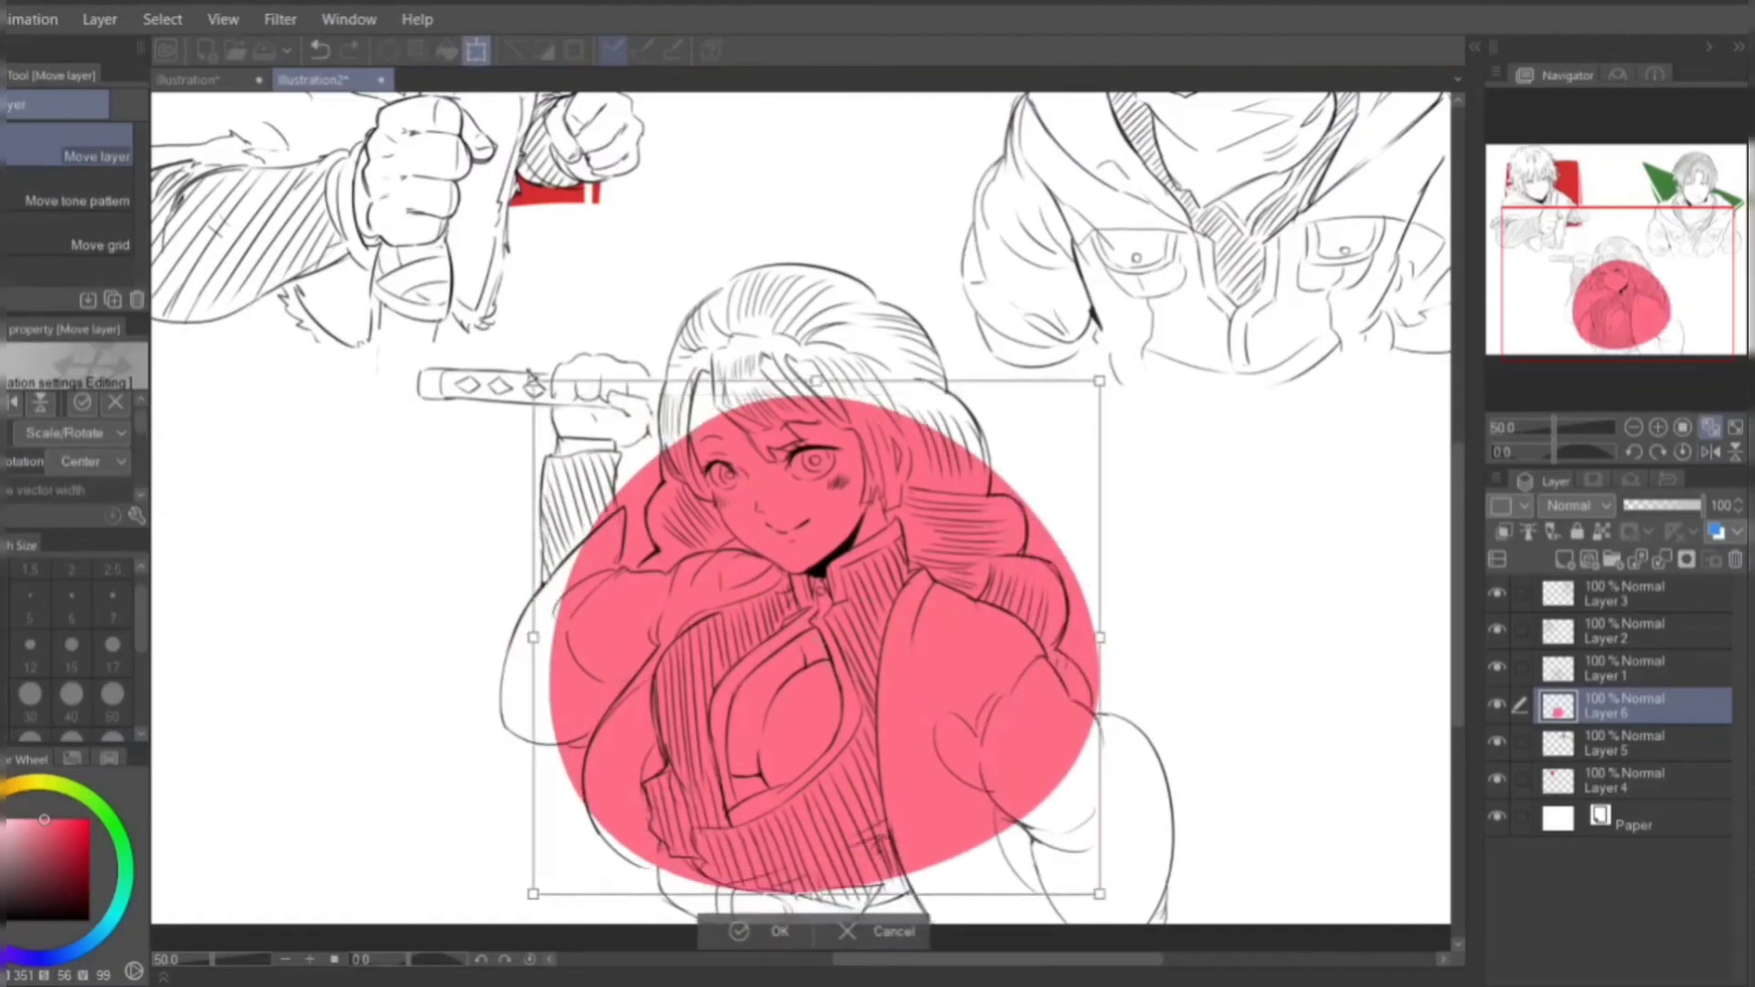
mouse_move(1097, 893)
mouse_down()
mouse_move(1134, 923)
mouse_move(1109, 909)
mouse_move(1128, 940)
mouse_move(1085, 897)
mouse_up()
drag(722, 578, 636, 542)
key(Return)
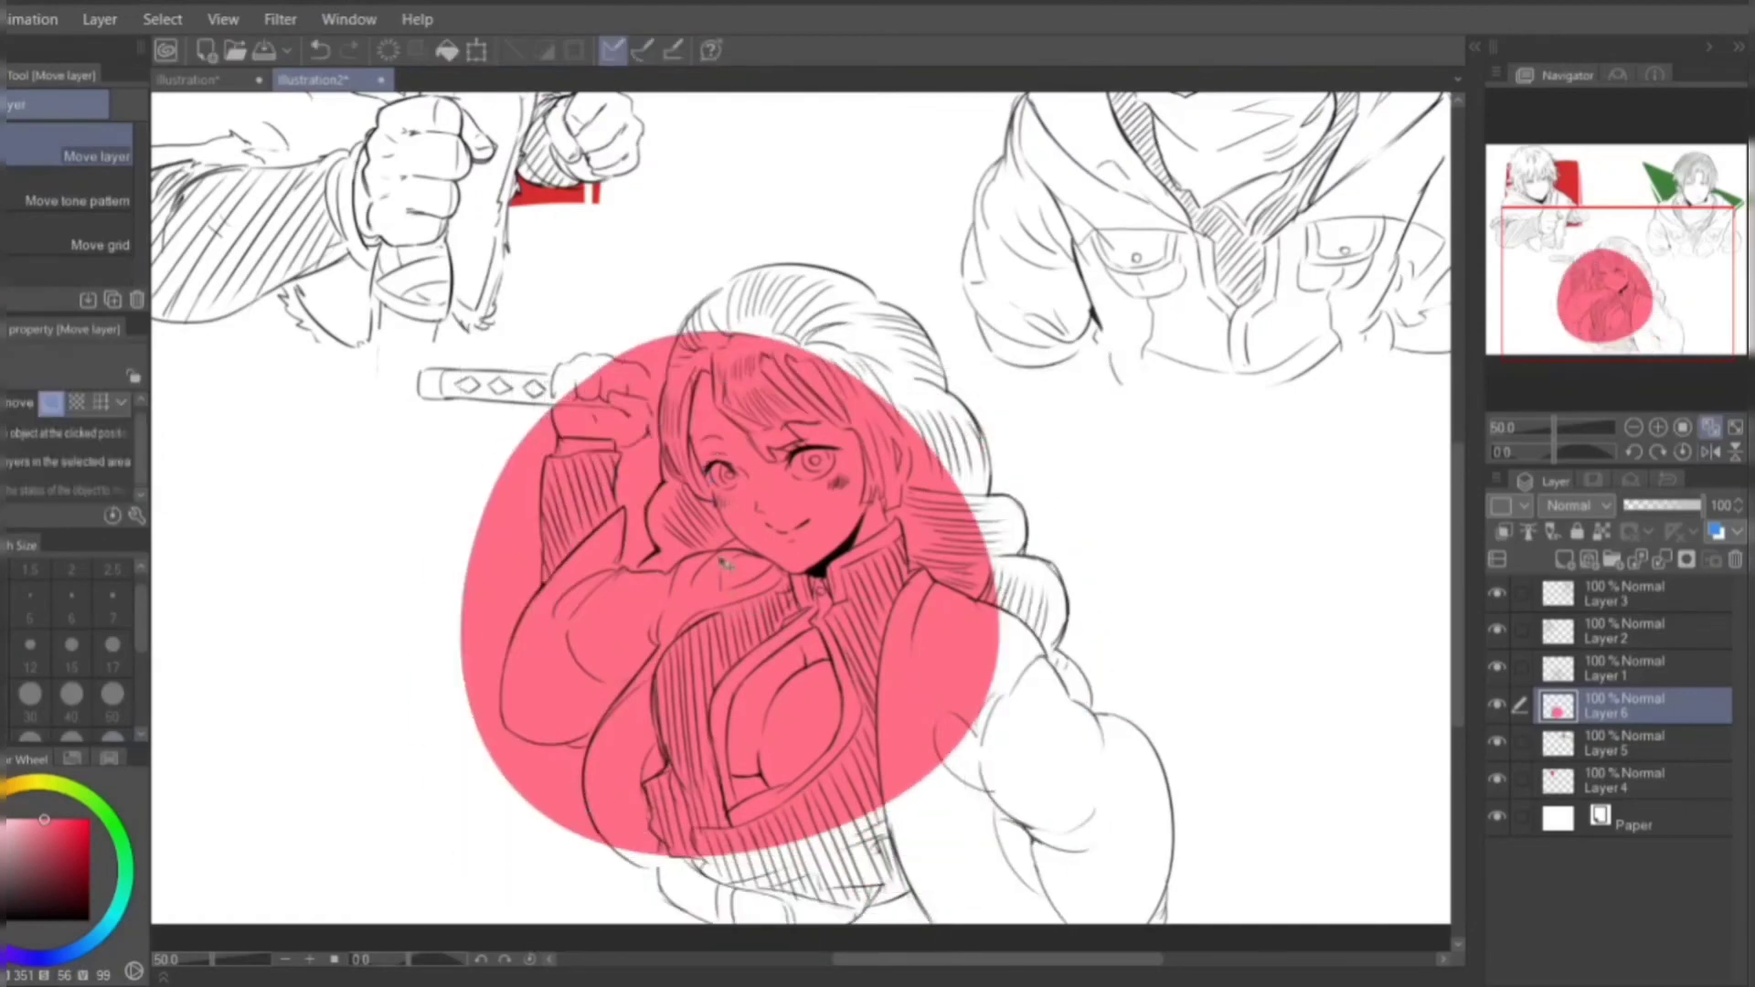
- Erase dividing lines along the girl's hair, raised arm and torso, and delete the pink region covering her face and body
key(e)
drag(731, 311, 631, 608)
mouse_move(594, 461)
mouse_down()
mouse_move(603, 718)
mouse_move(636, 850)
mouse_up()
key(w)
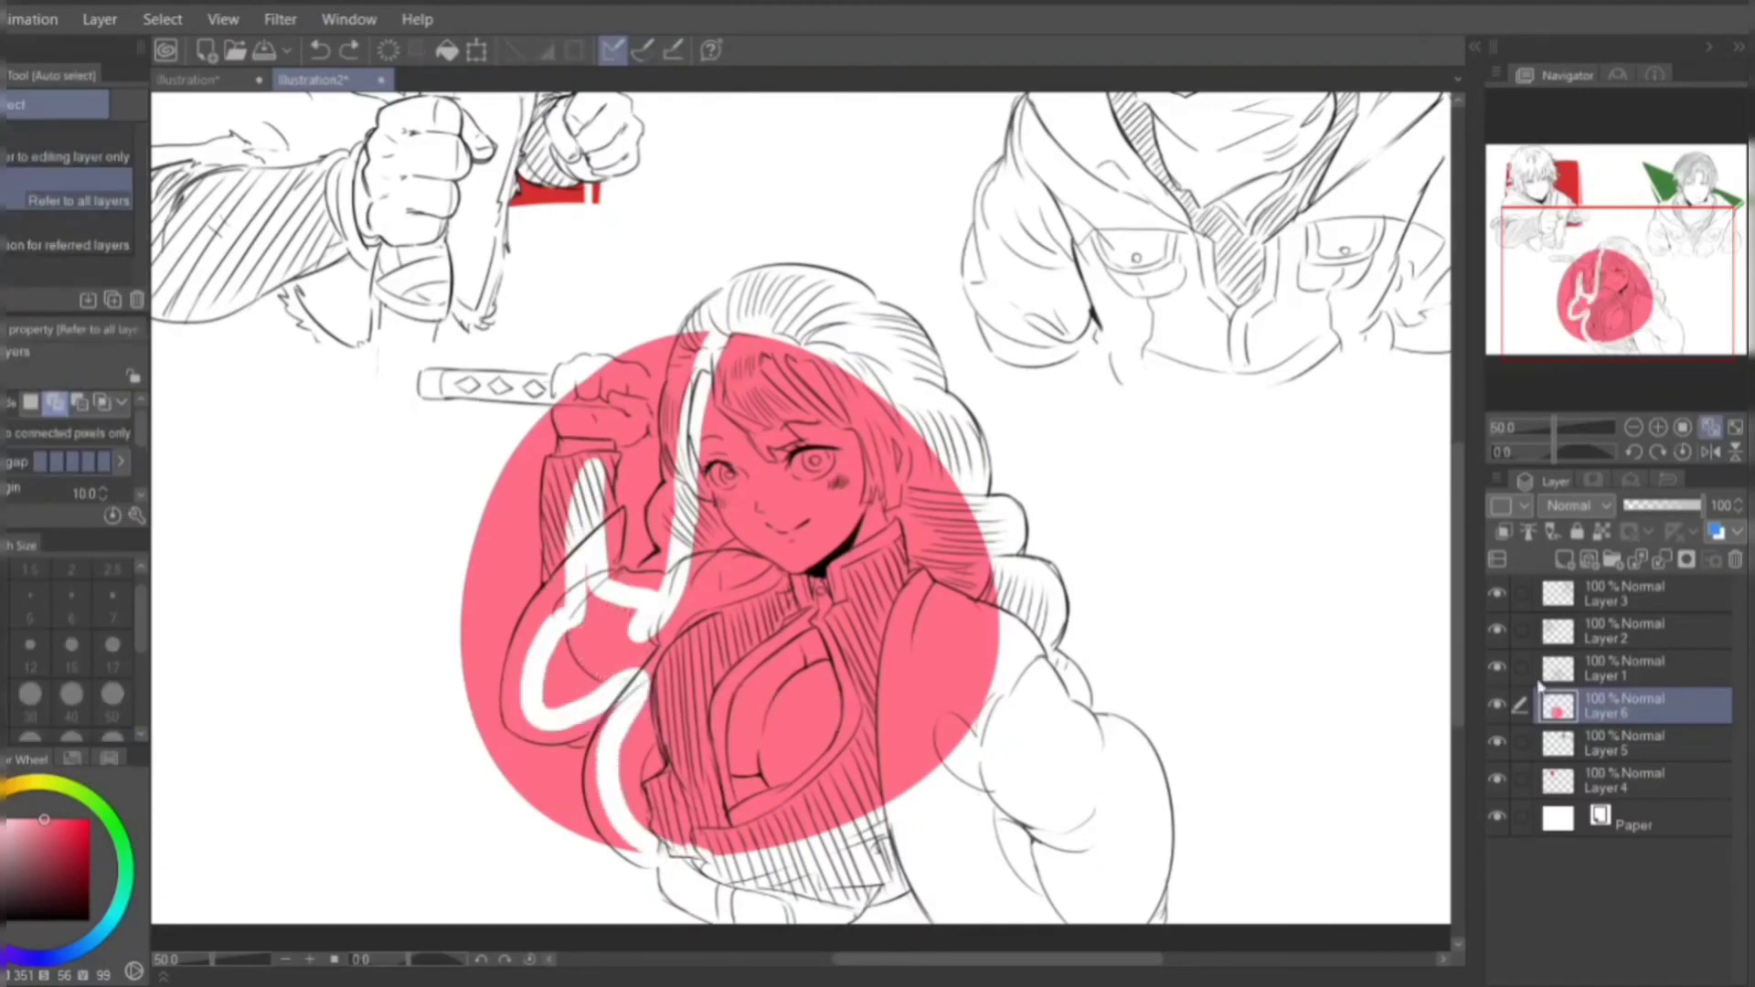
click(1497, 668)
click(823, 594)
click(727, 899)
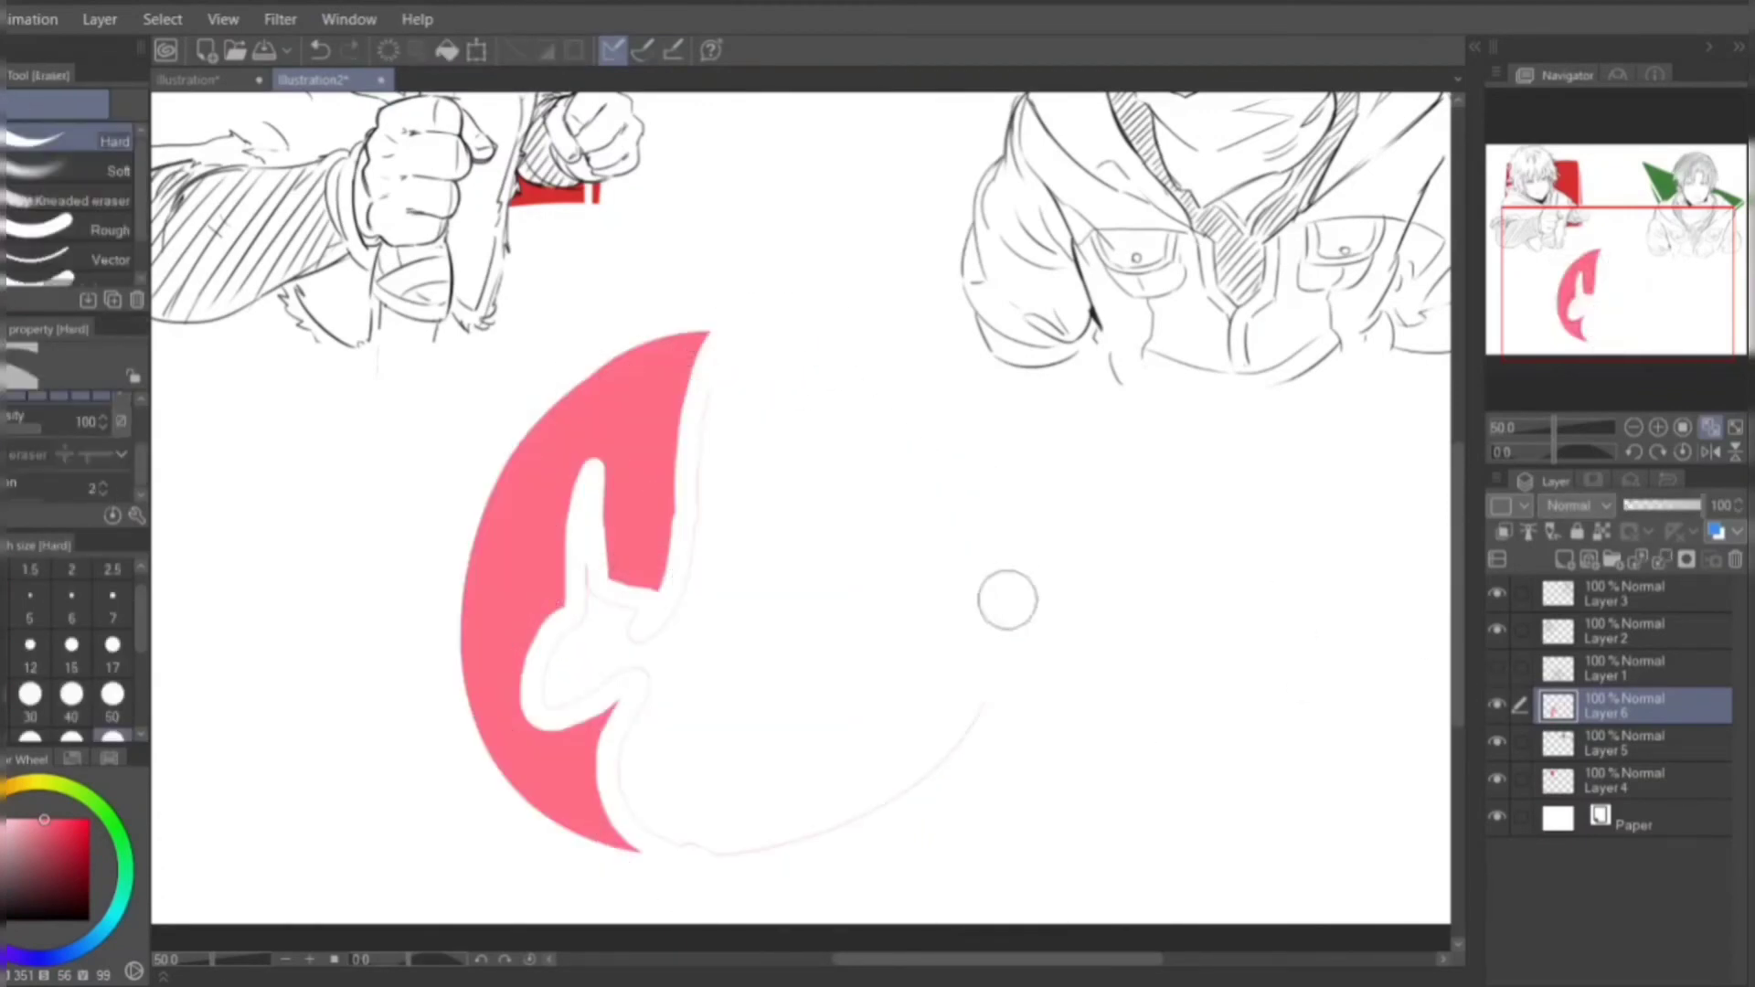
- Erase the leftover pink inside the girl's sleeve, forearm, fist and hair edge, with Layer 1 shown for reference
key(e)
drag(640, 786, 612, 850)
drag(585, 731, 558, 576)
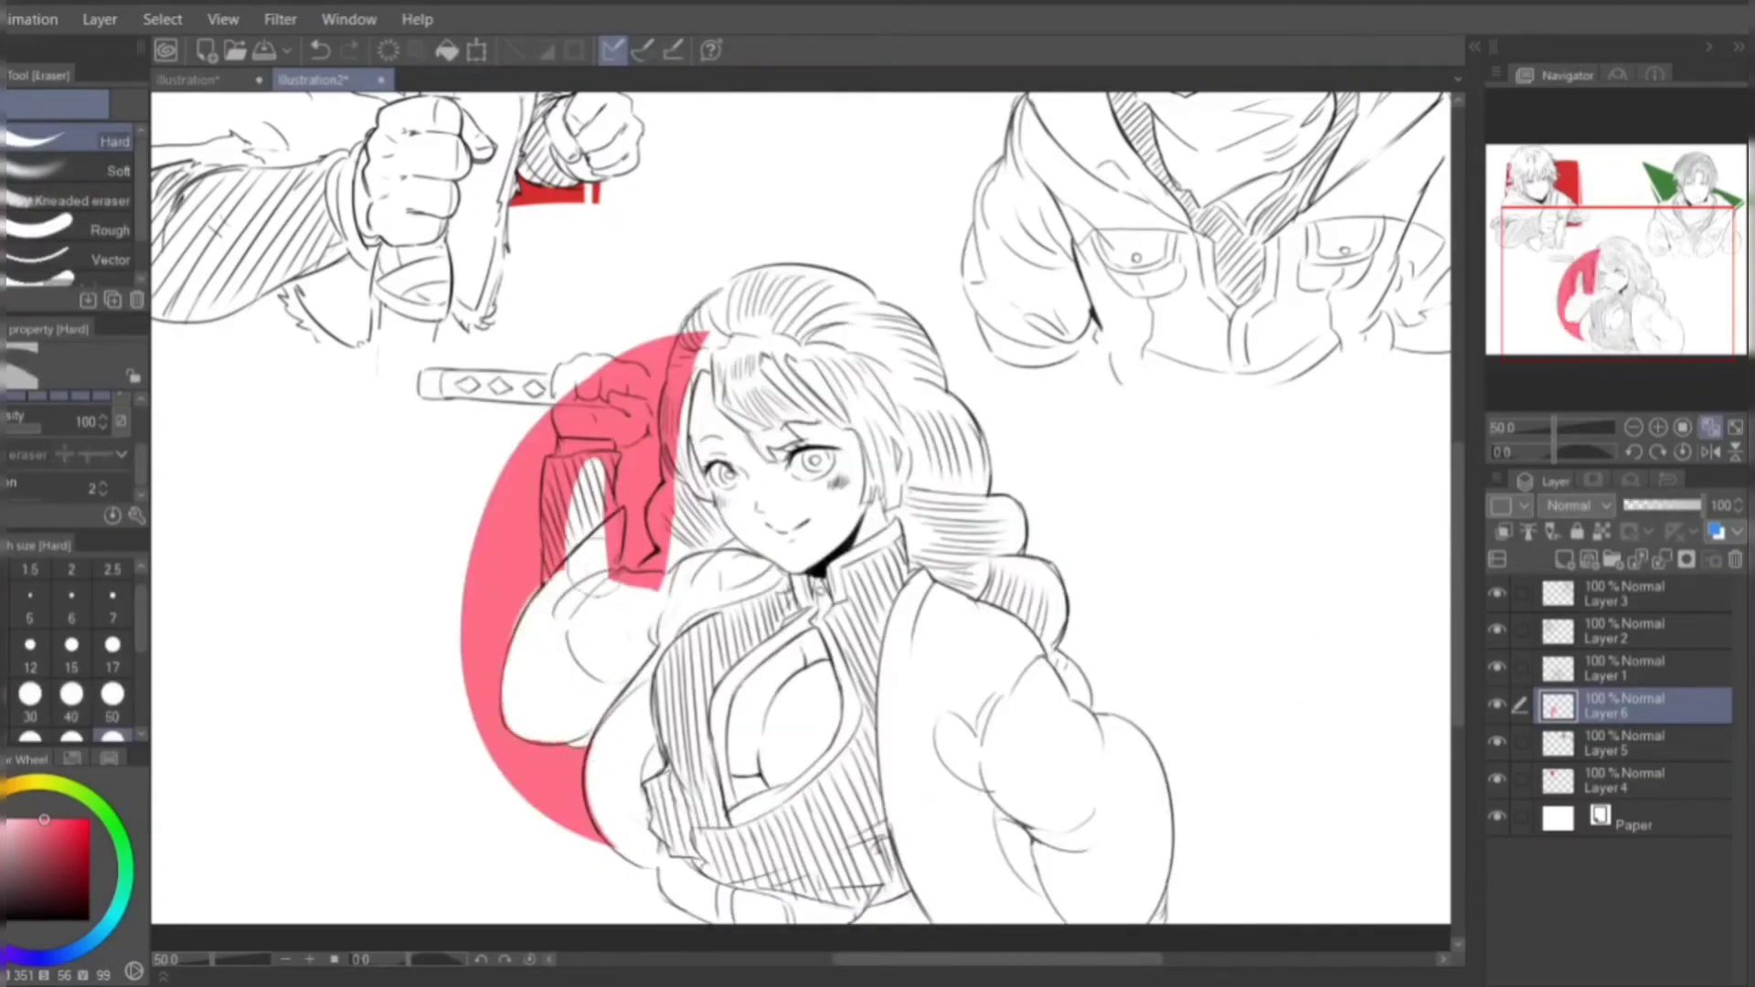
drag(521, 704, 557, 731)
mouse_move(571, 562)
mouse_down()
mouse_move(568, 375)
mouse_move(557, 576)
mouse_up()
mouse_move(562, 457)
mouse_down()
mouse_move(631, 366)
mouse_move(612, 526)
mouse_move(659, 603)
mouse_move(676, 585)
mouse_move(695, 338)
mouse_up()
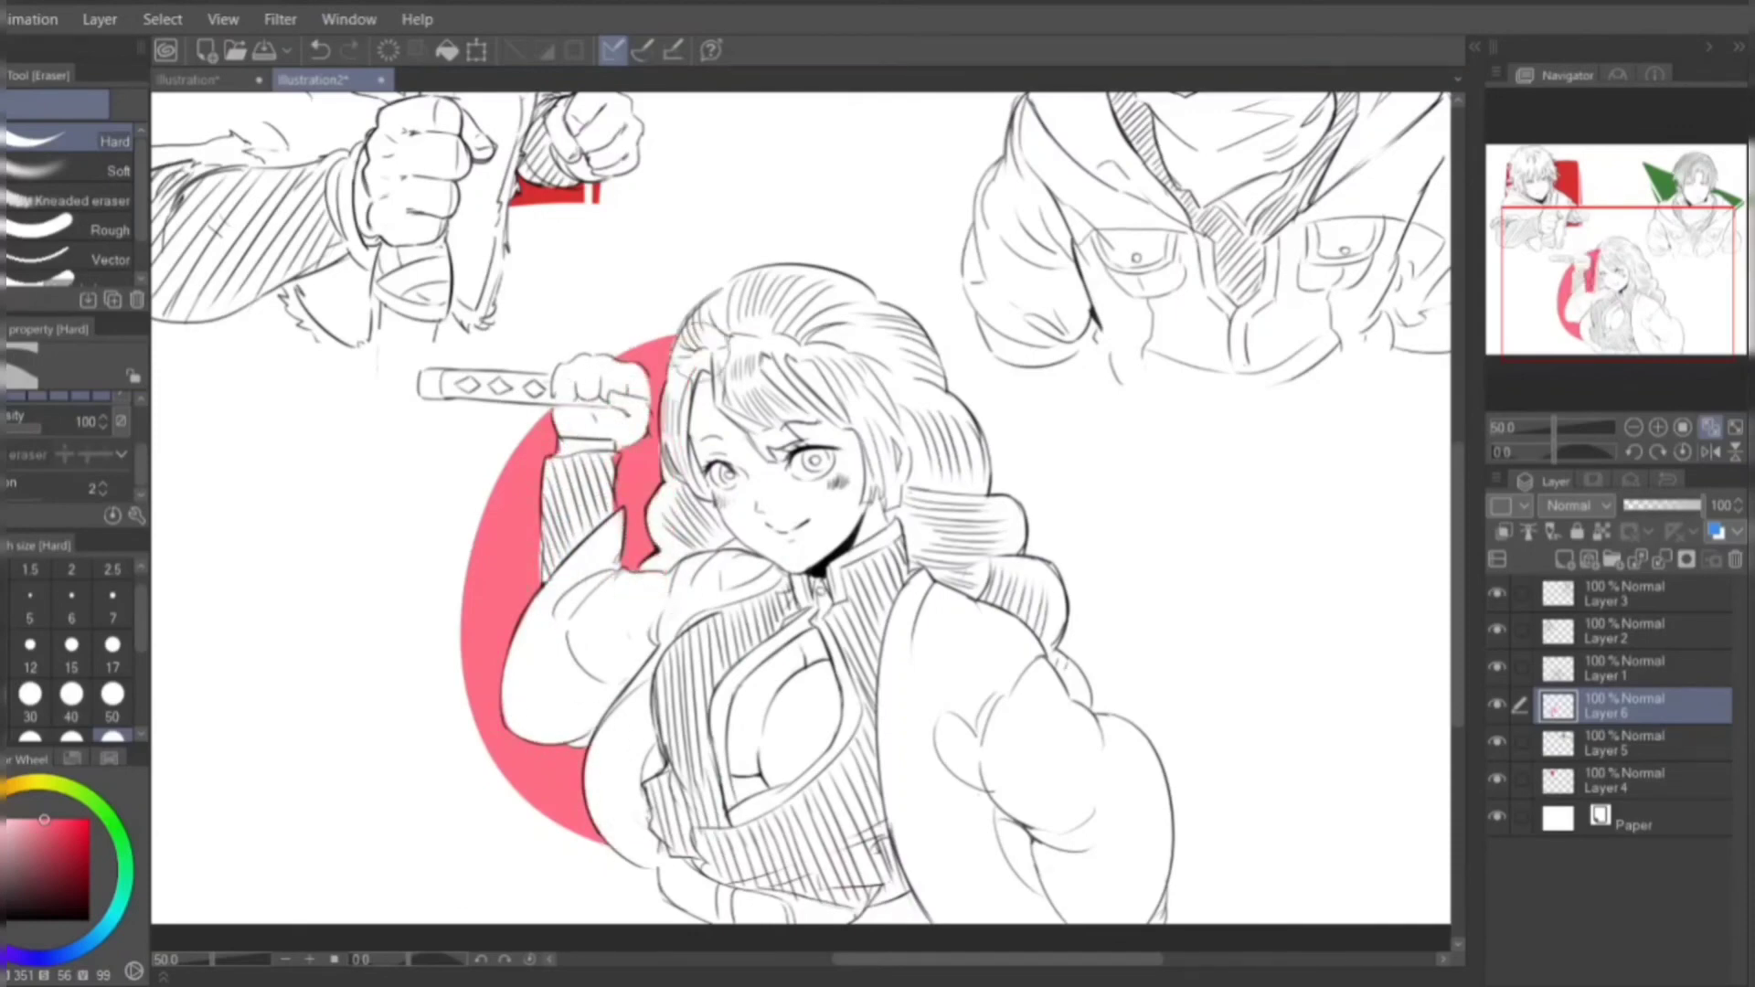
- Cut thin white slits through the pink circle below the girl's elbow and beside her sword handle
key(p)
key(e)
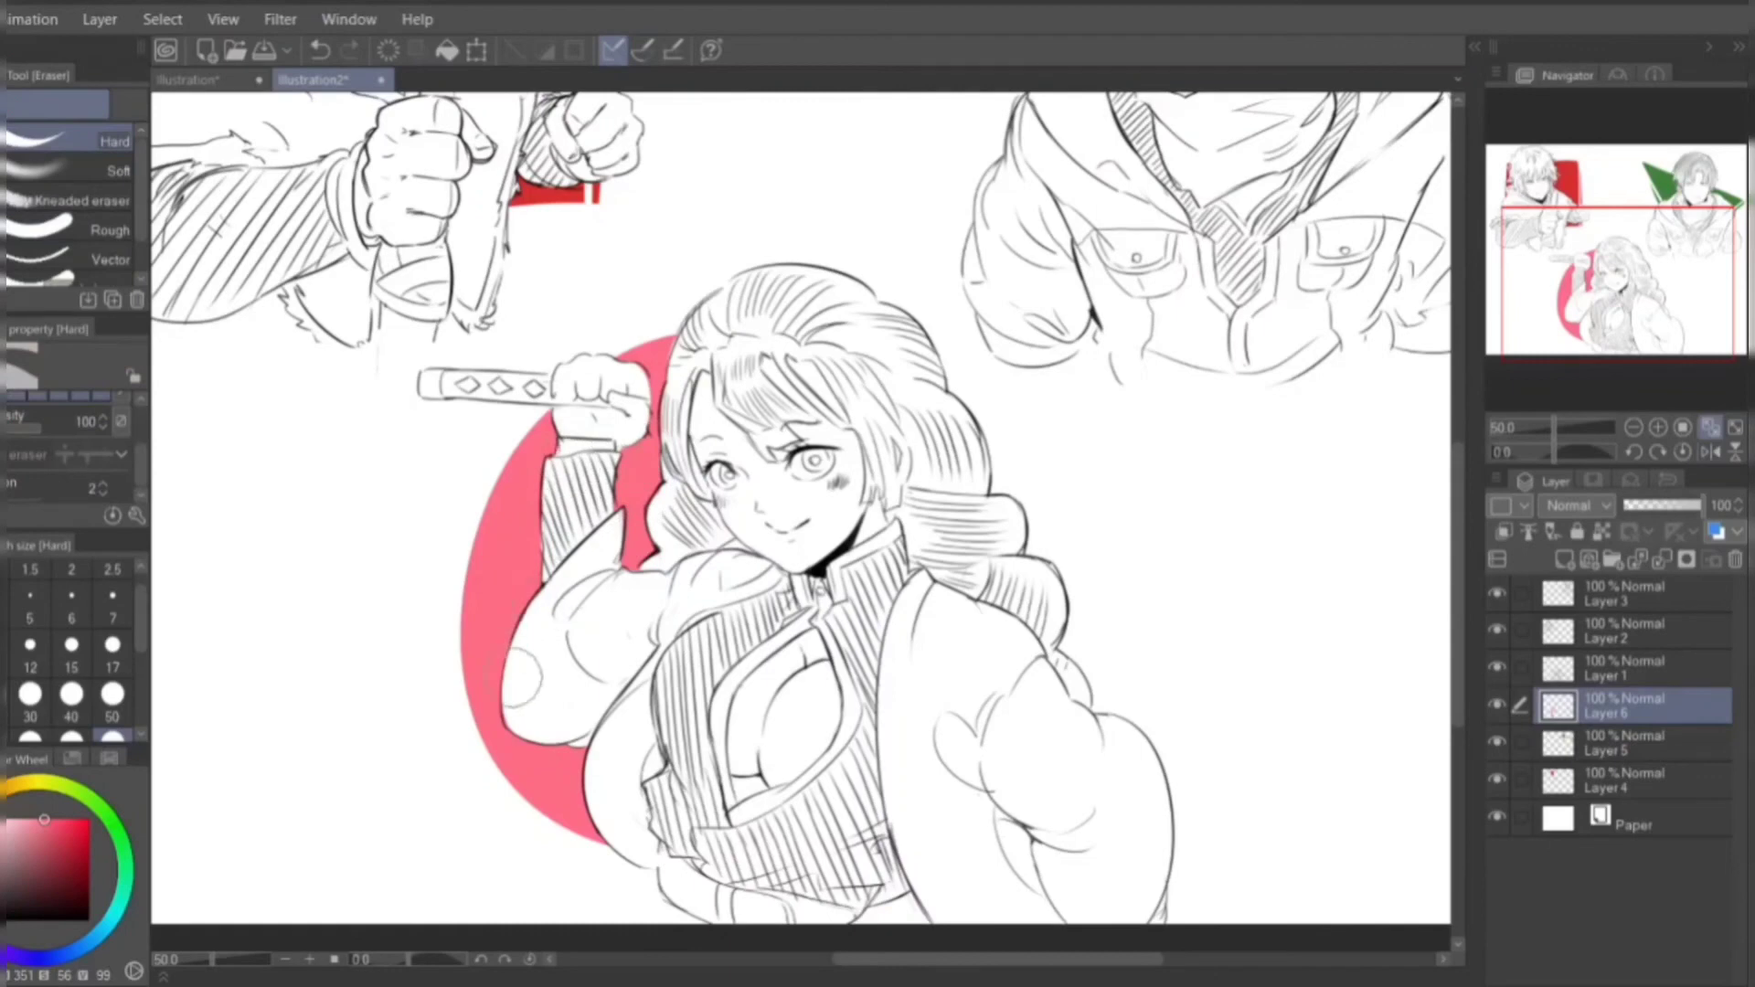
key(ctrl+y)
drag(1541, 428, 1527, 428)
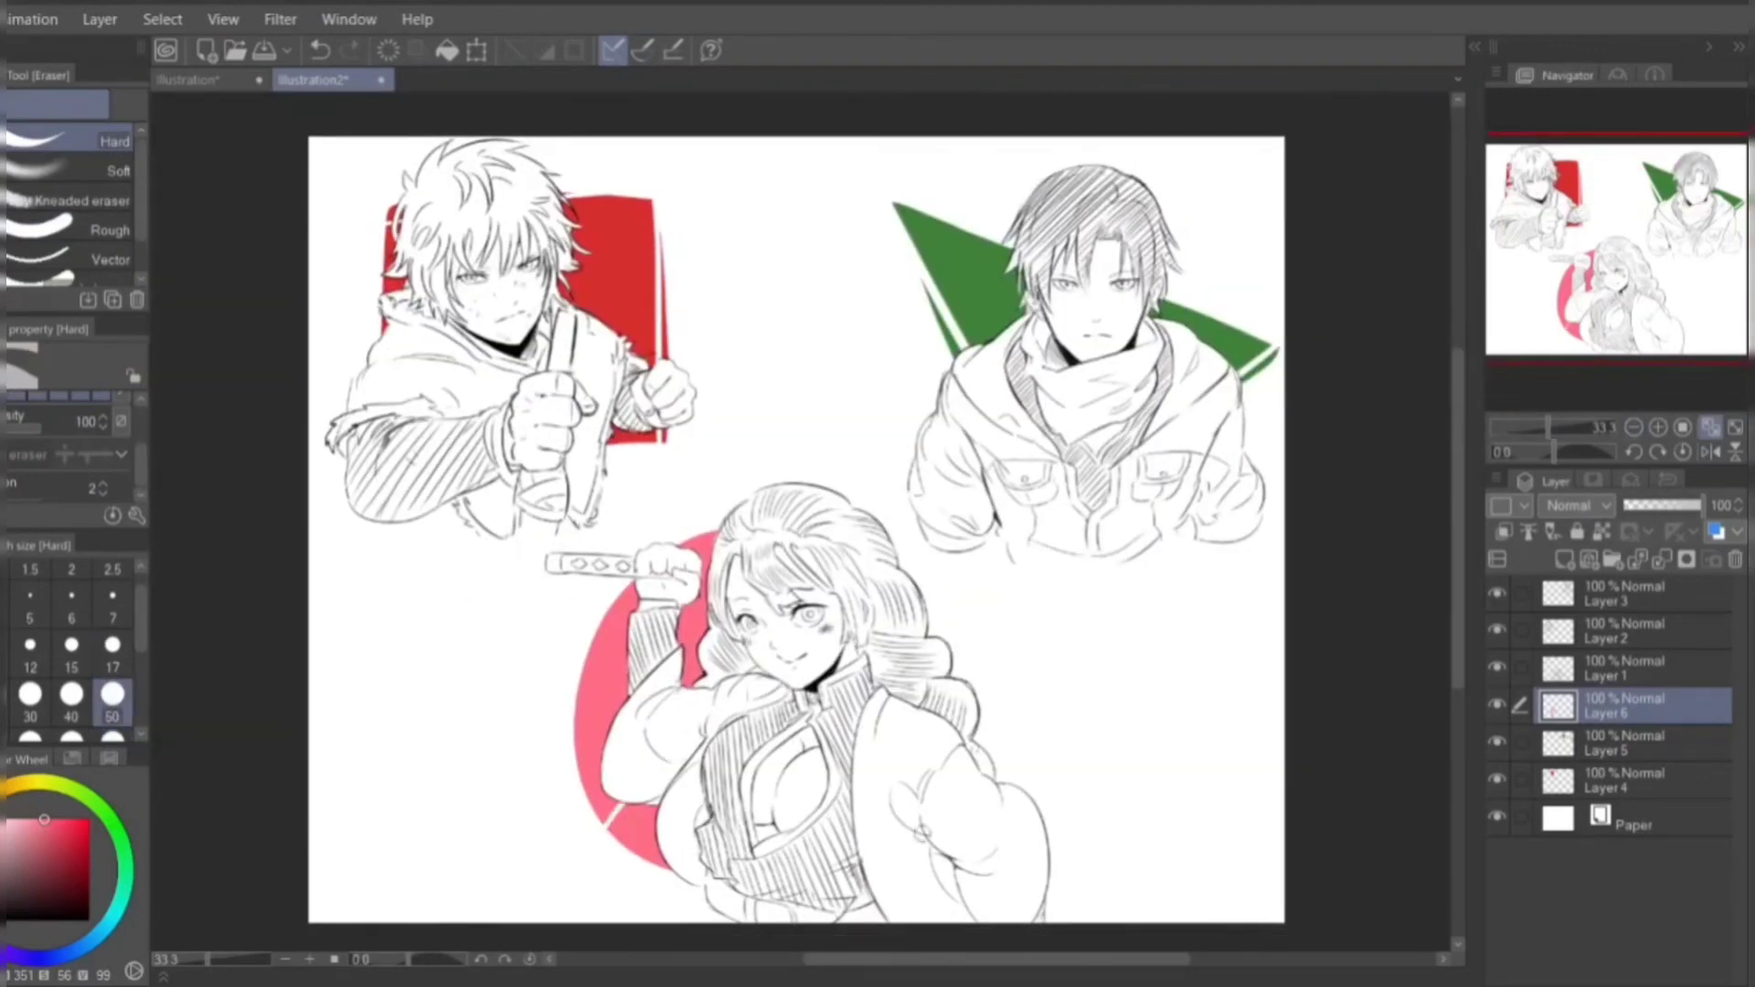
scroll(796, 521, up, 1)
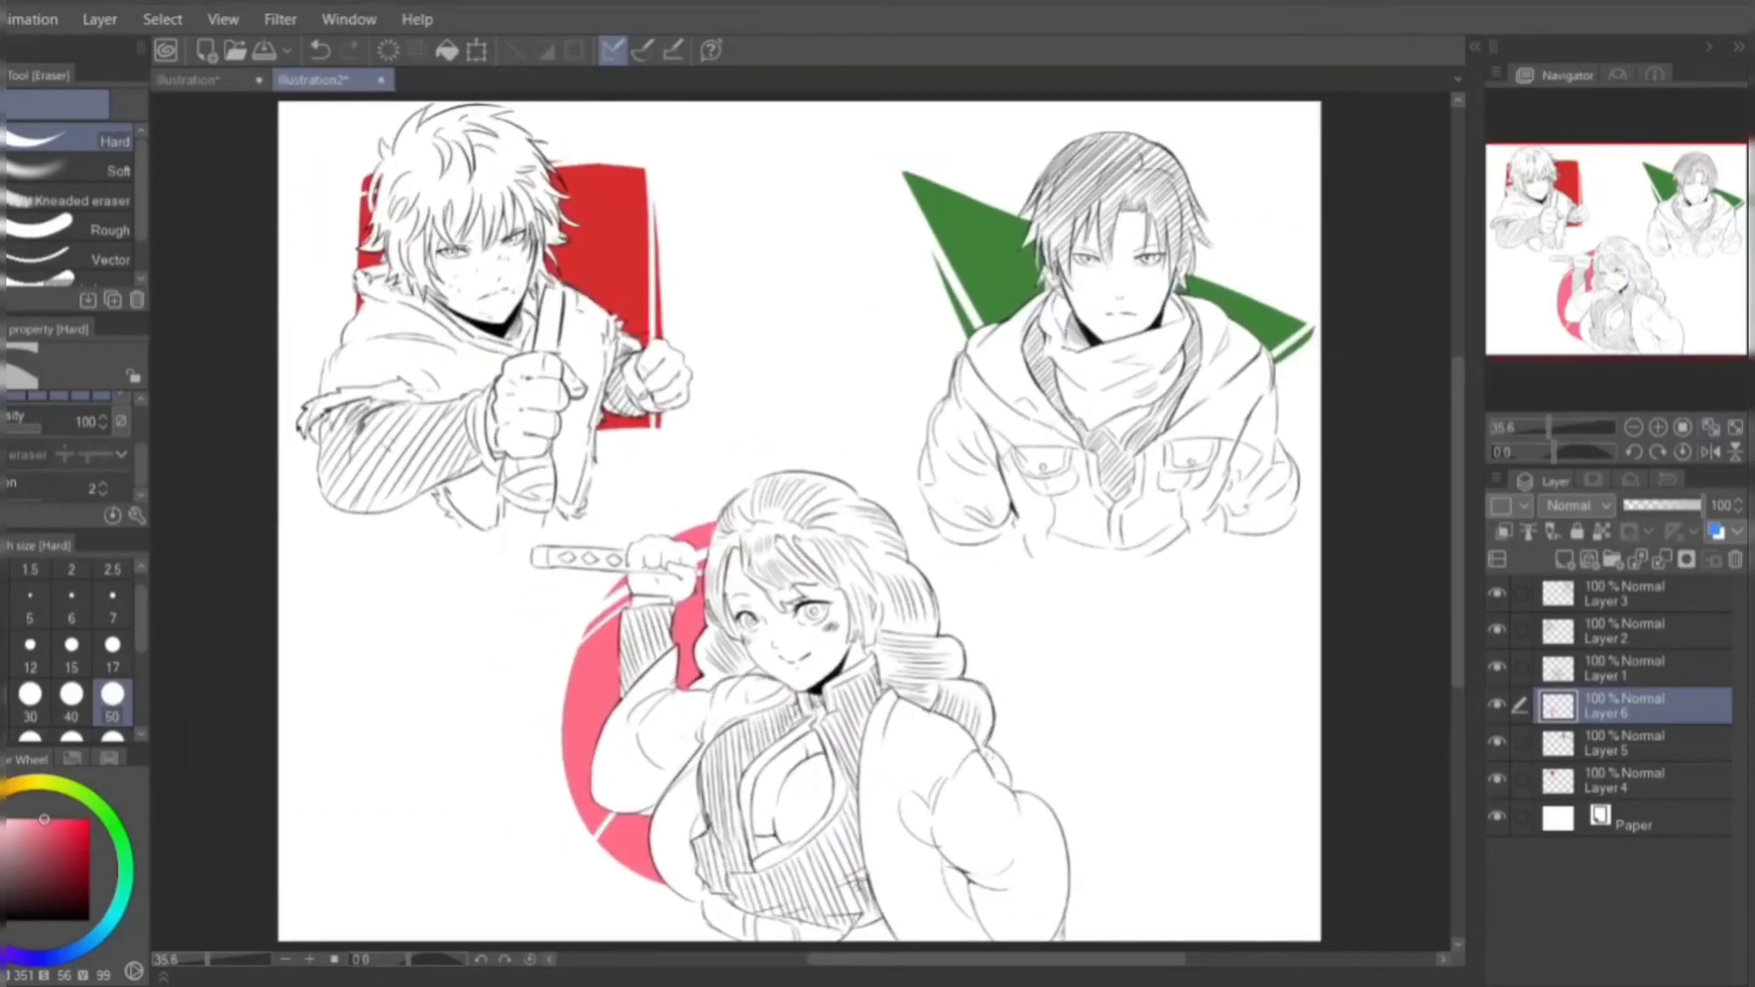